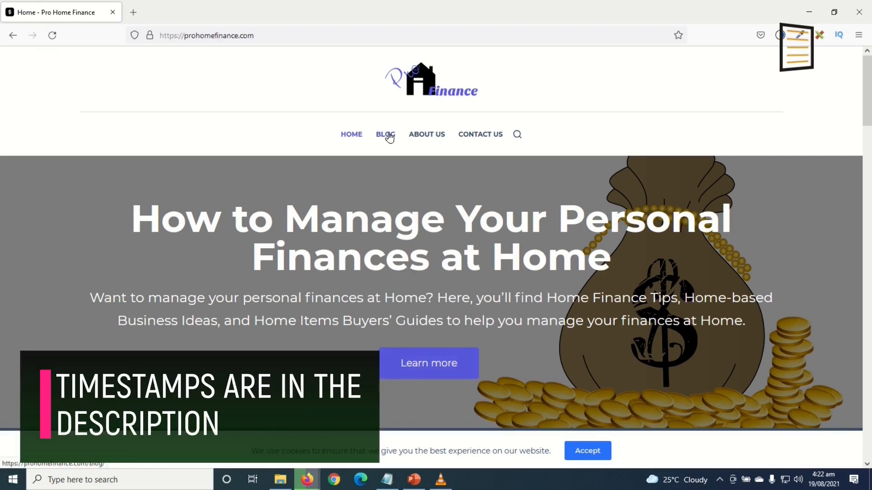
Scroll through the Pro Home Finance homepage sections and the Contact Us details
scroll(399, 170, "down", 8)
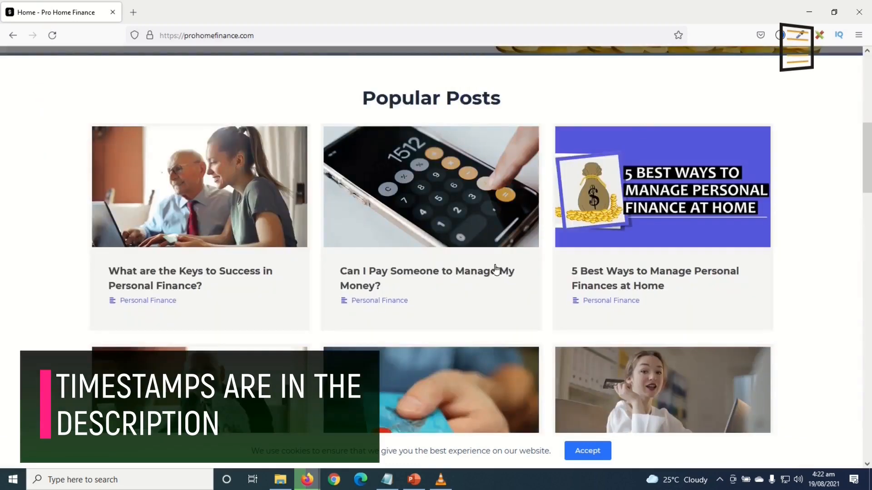
scroll(473, 182, "down", 5)
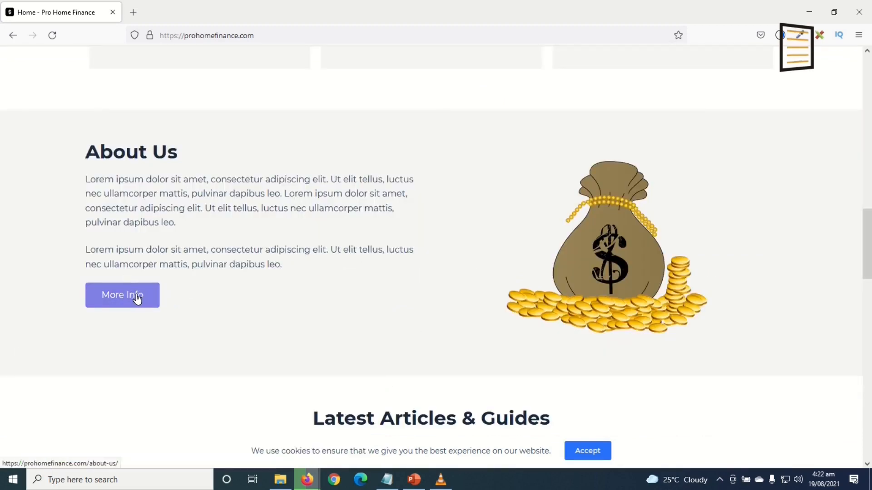
scroll(138, 300, "down", 5)
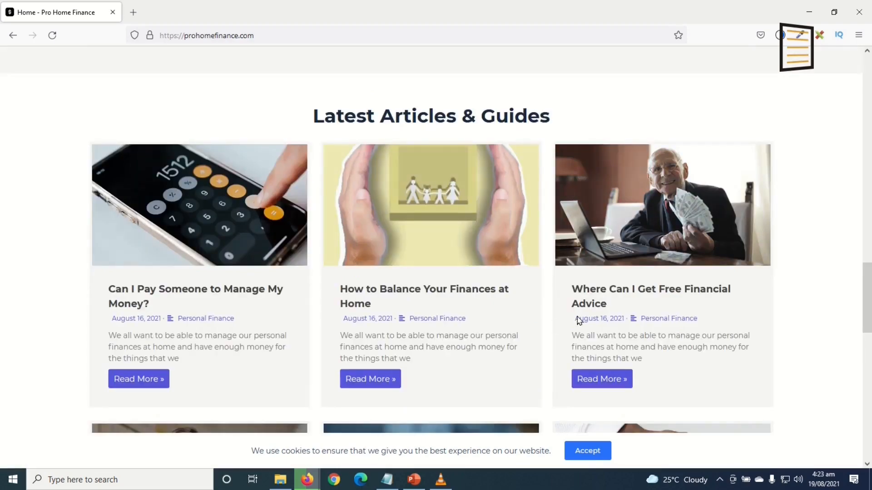
left_click_drag(867, 295, 850, 421)
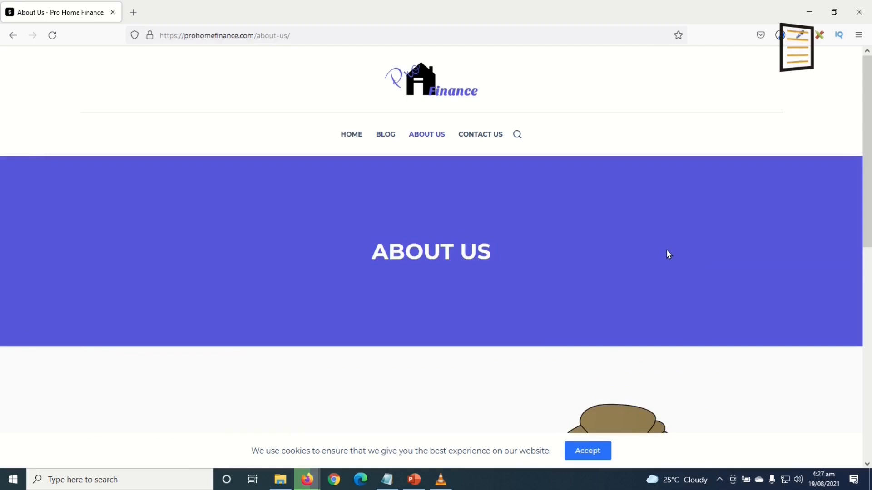
scroll(669, 254, "down", 10)
scroll(666, 264, "up", 10)
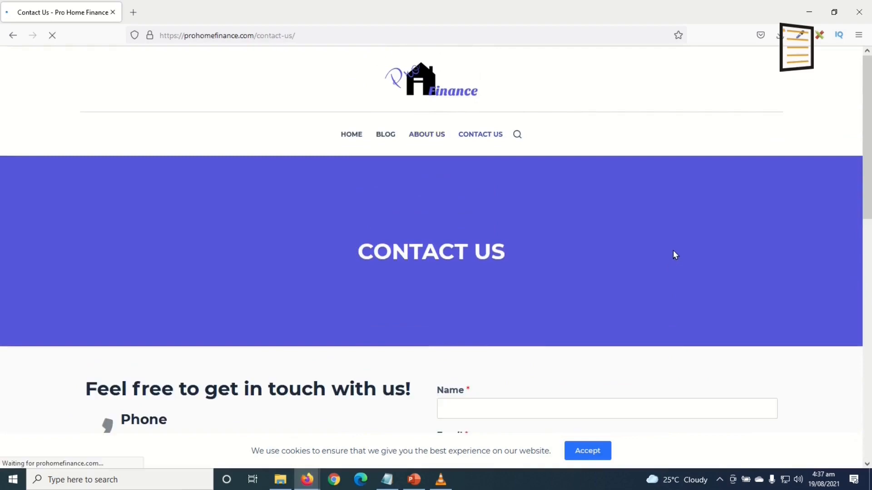
scroll(677, 234, "down", 5)
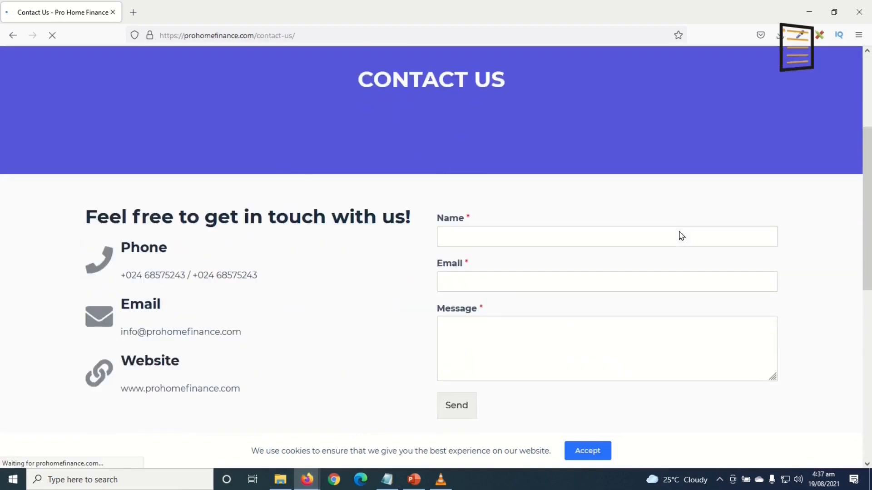
scroll(679, 231, "up", 5)
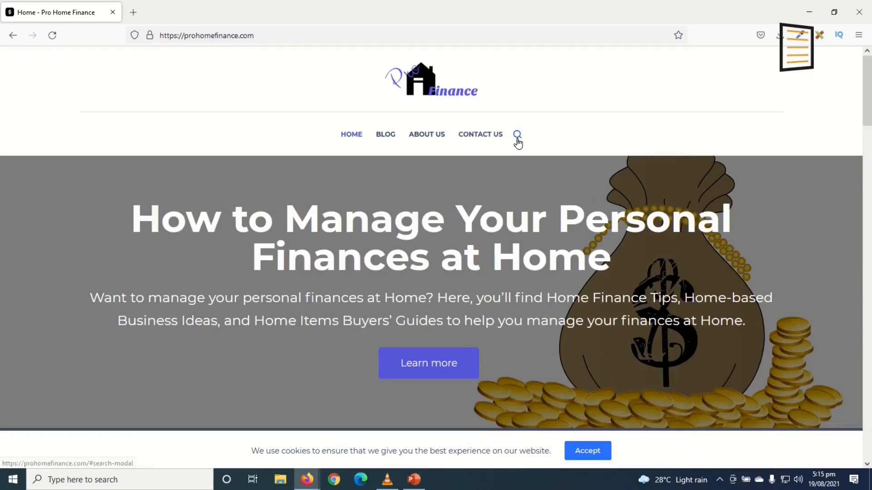
Search the site for 'best ways', review the matching posts, then close the search overlay
left_click(517, 138)
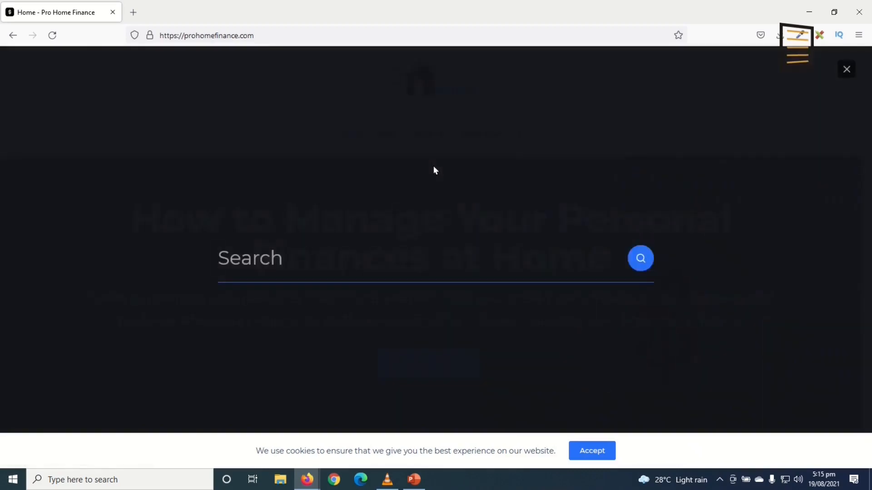
type("best ways")
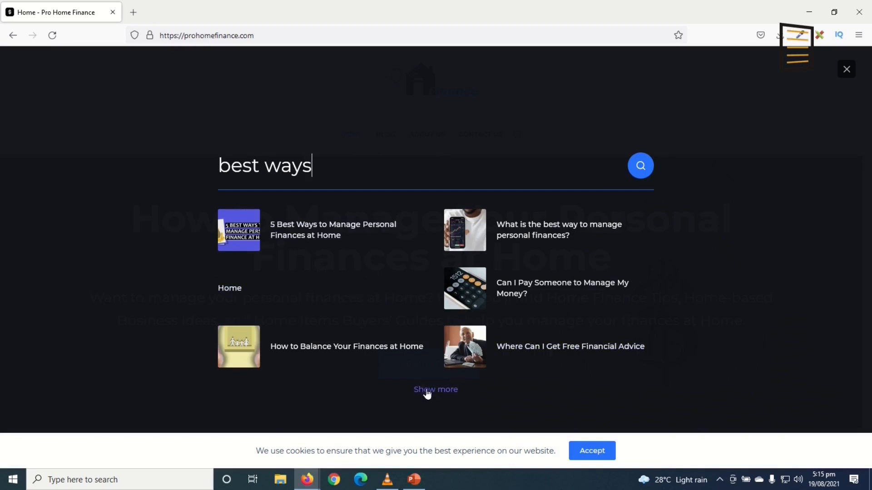
left_click(846, 71)
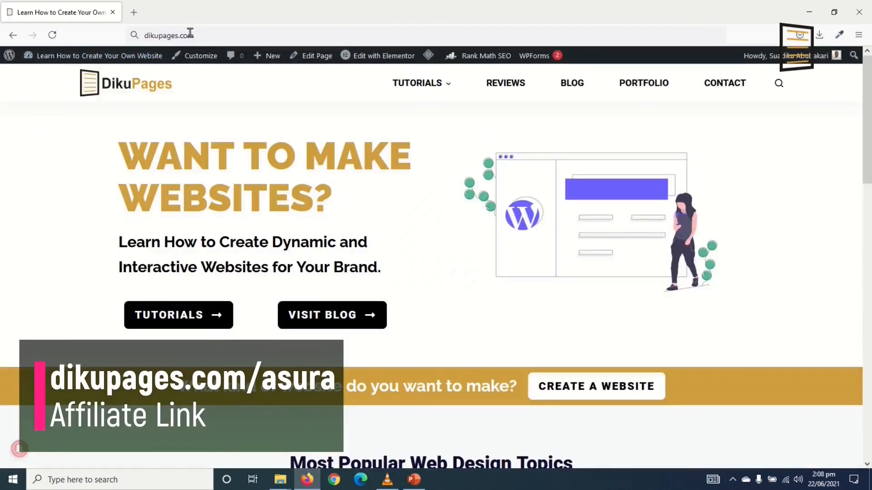
Load dikupages.com/asura and open the Asura Hosting Web Hosting page
left_click(213, 36)
left_click(212, 37)
type("/")
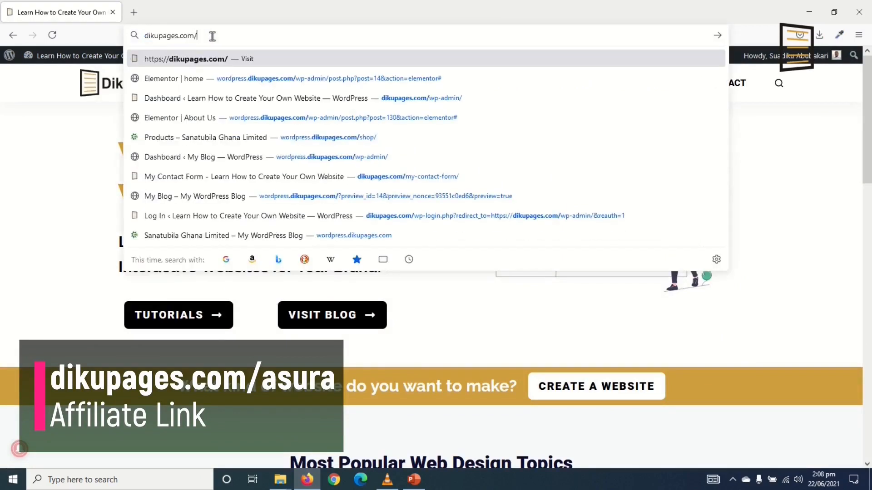
type("asura")
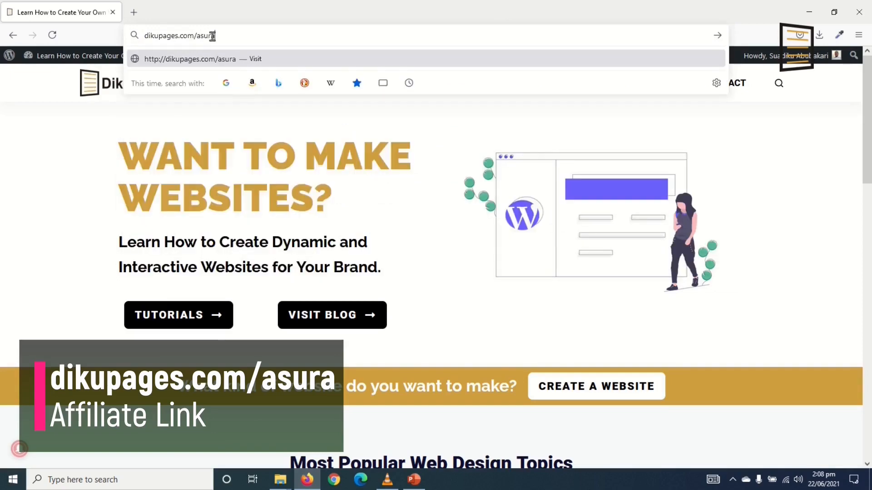
key("Return")
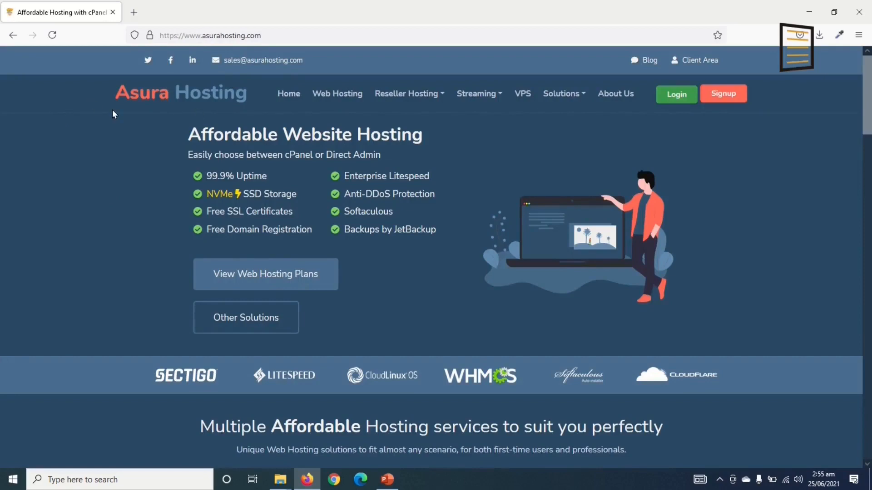
scroll(123, 234, "down", 5)
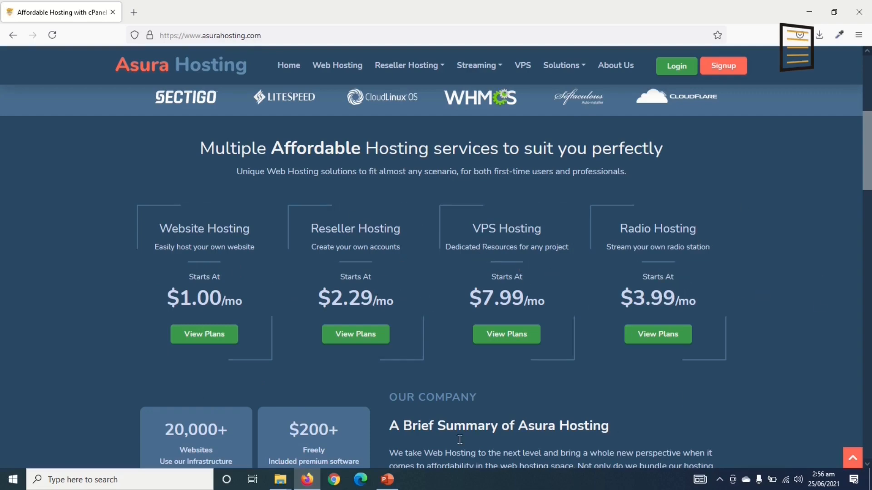
left_click(335, 65)
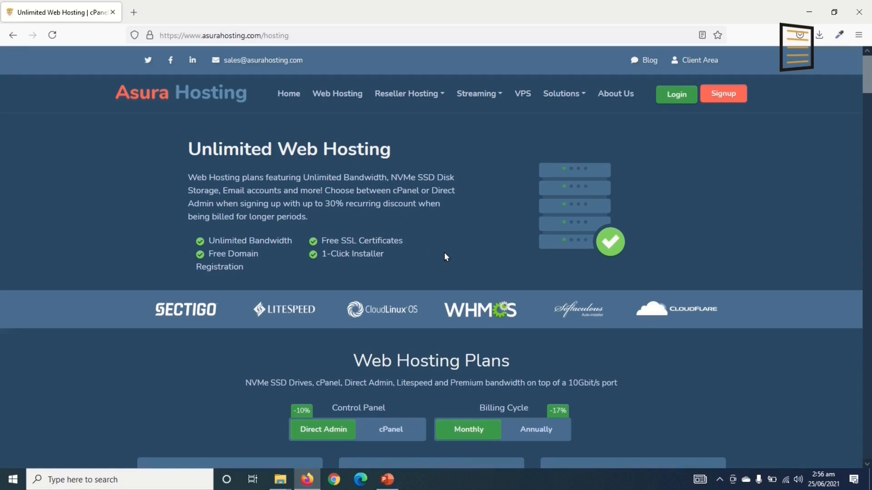
scroll(444, 256, "down", 2)
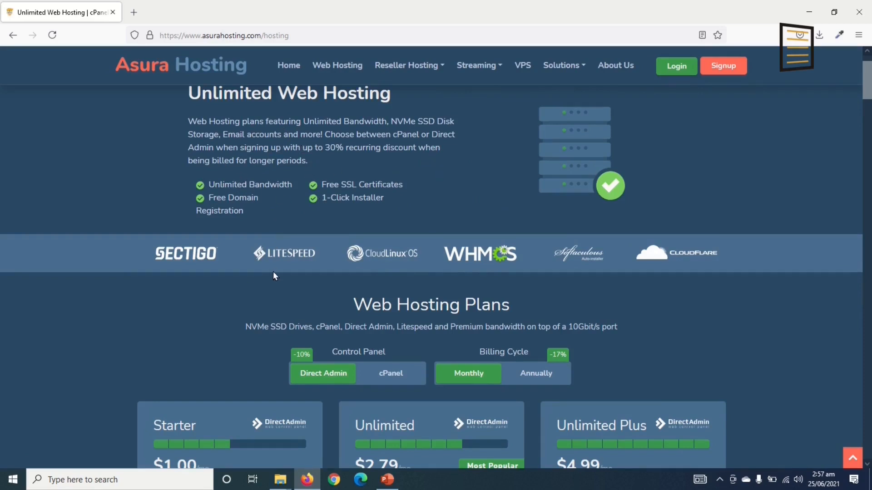
scroll(347, 290, "up", 2)
scroll(336, 298, "down", 5)
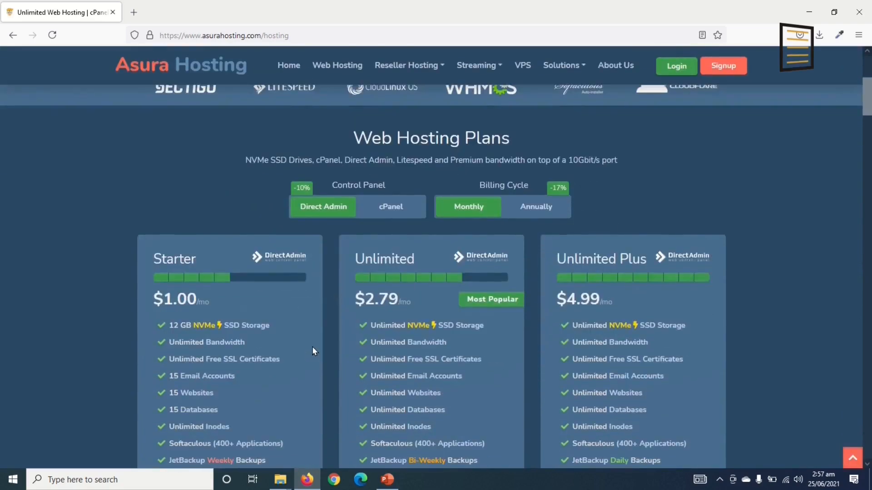
scroll(347, 255, "down", 1)
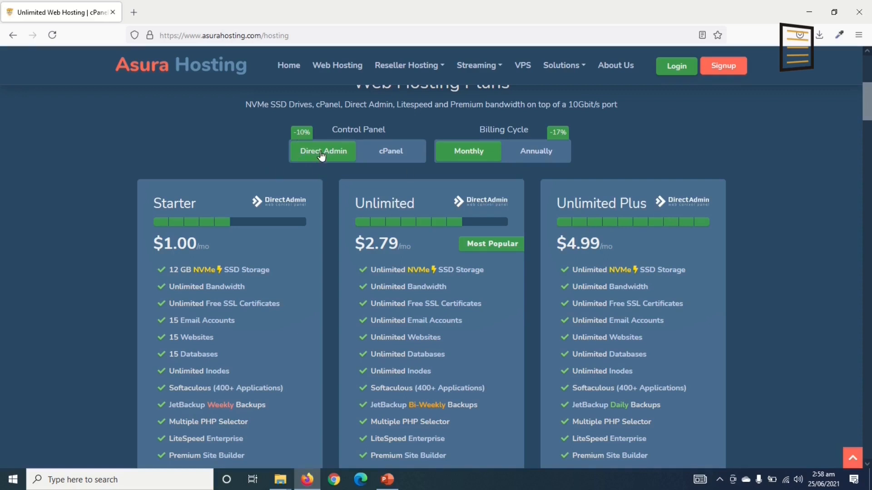
left_click(397, 159)
left_click(390, 151)
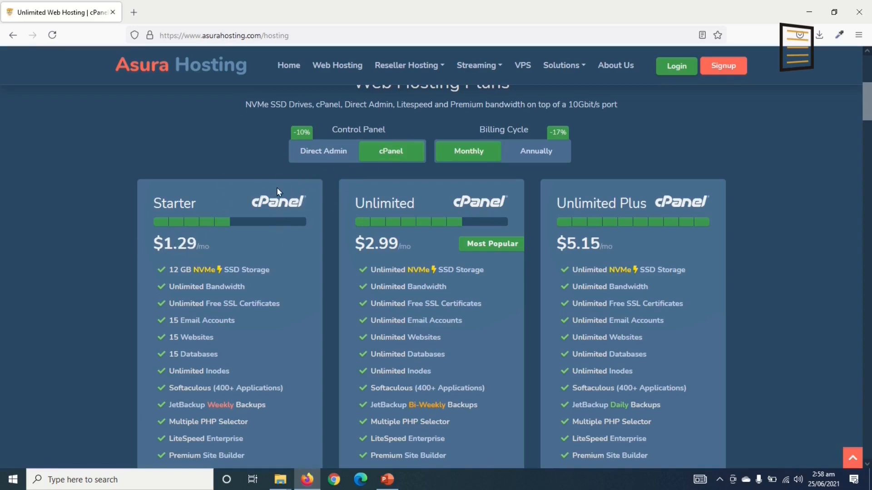
left_click(323, 154)
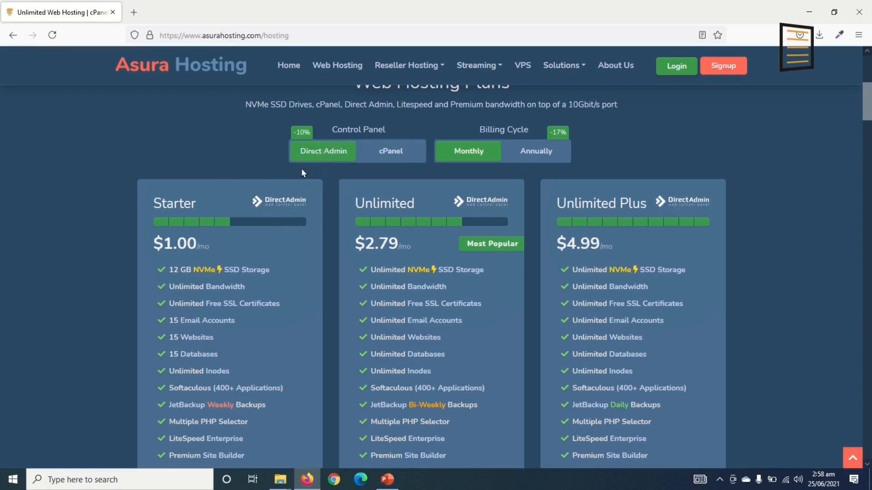
left_click(391, 154)
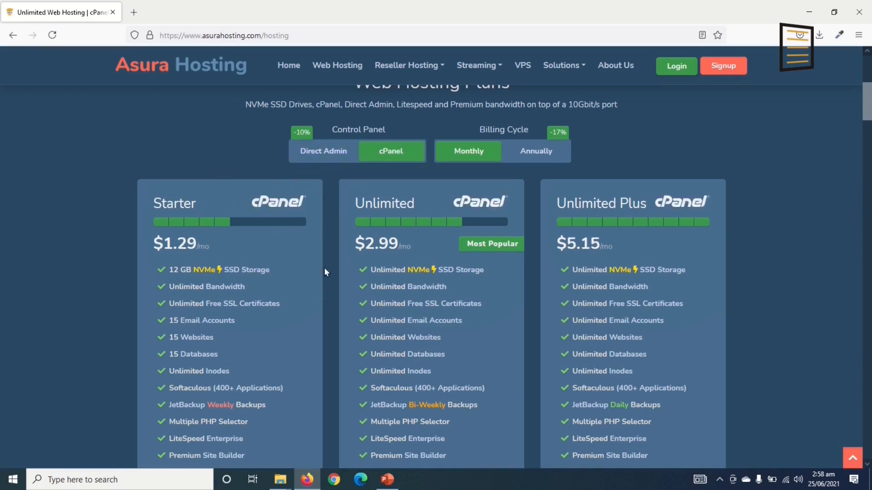
left_click(324, 151)
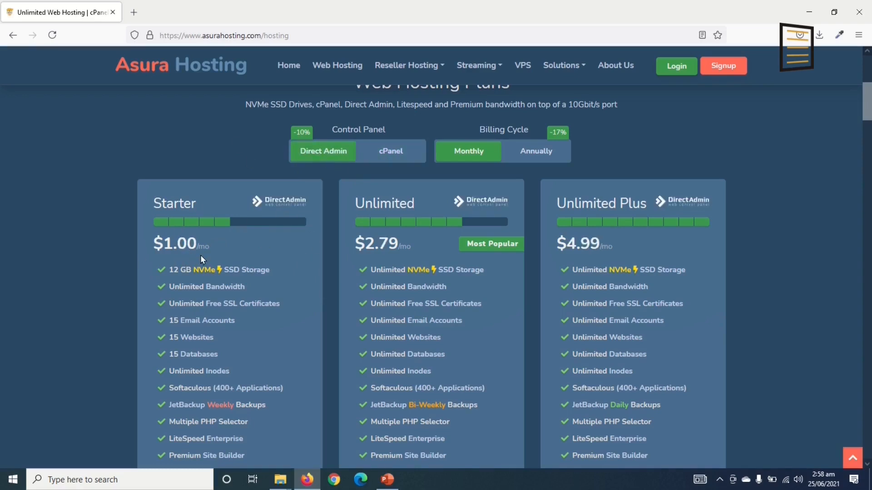
scroll(253, 287, "down", 1)
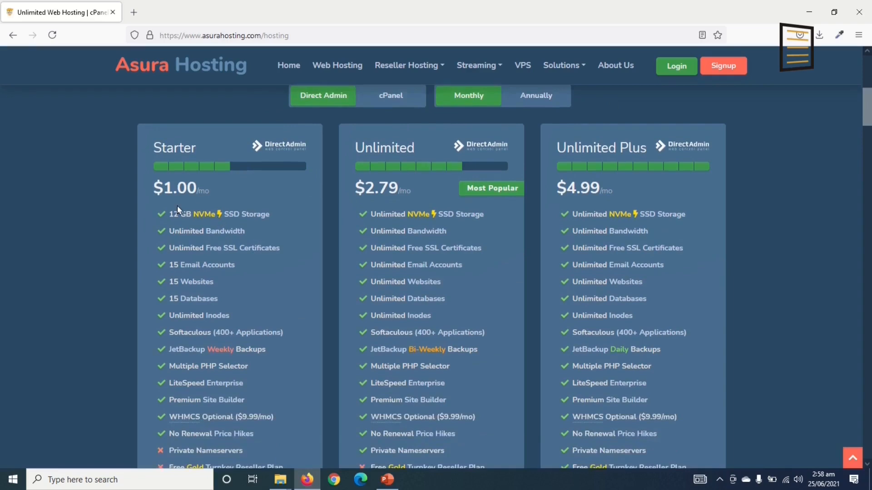
scroll(178, 206, "down", 1)
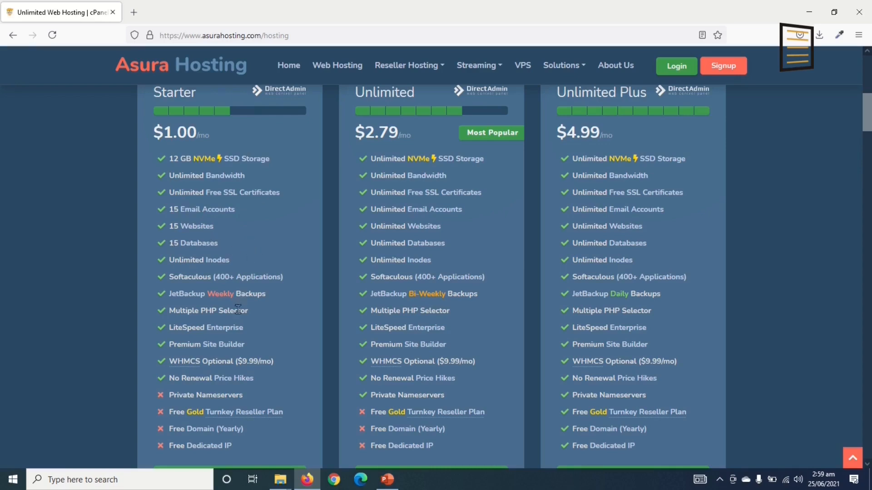
scroll(239, 330, "down", 1)
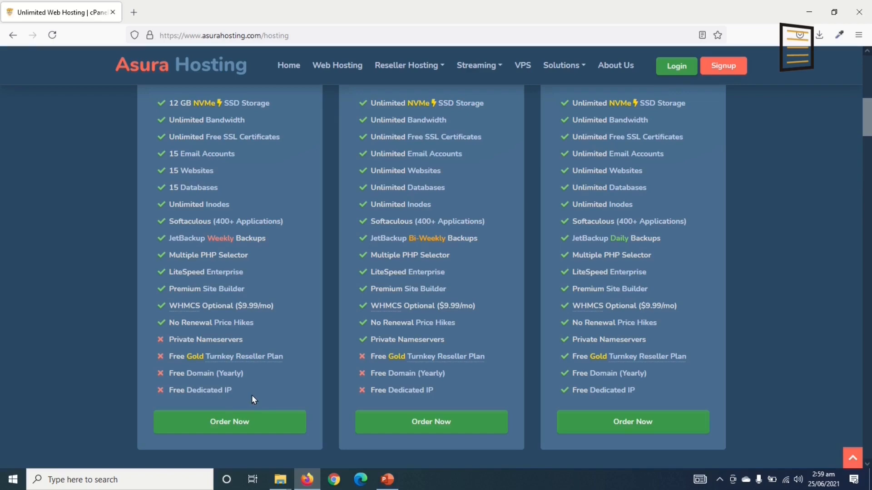
scroll(251, 395, "up", 4)
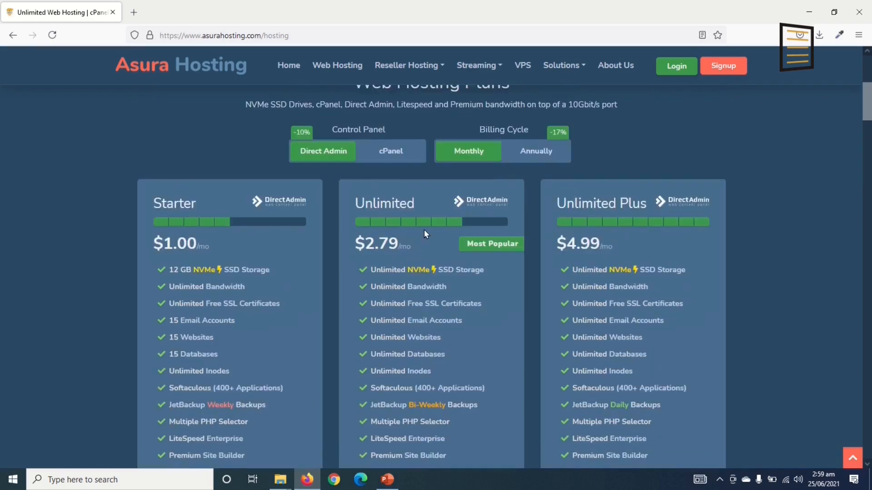
scroll(425, 232, "down", 2)
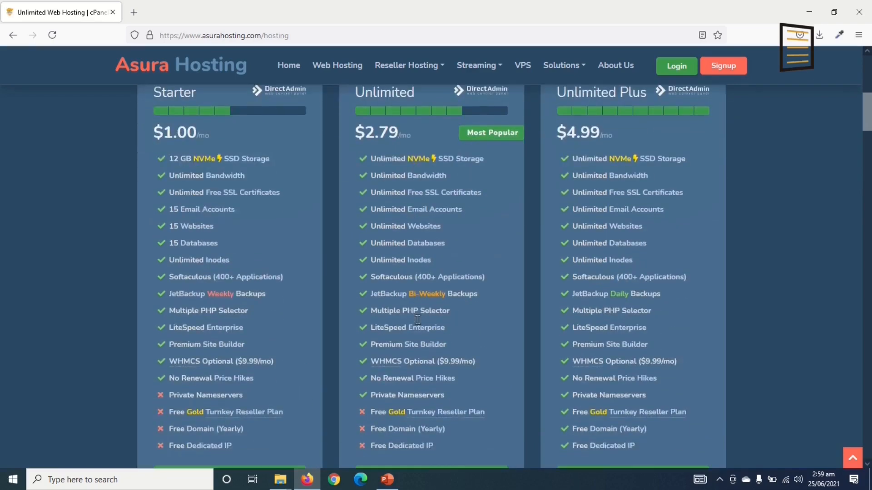
scroll(478, 402, "down", 1)
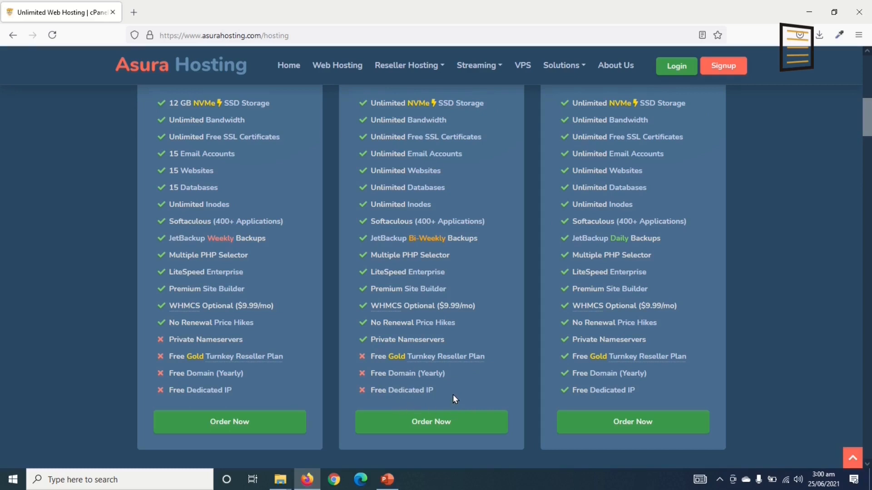
scroll(642, 166, "up", 2)
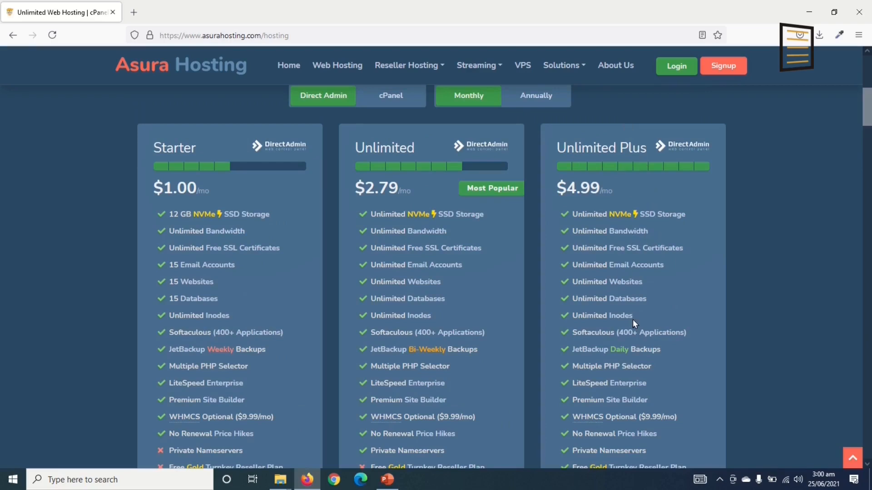
scroll(633, 319, "down", 1)
scroll(633, 320, "down", 1)
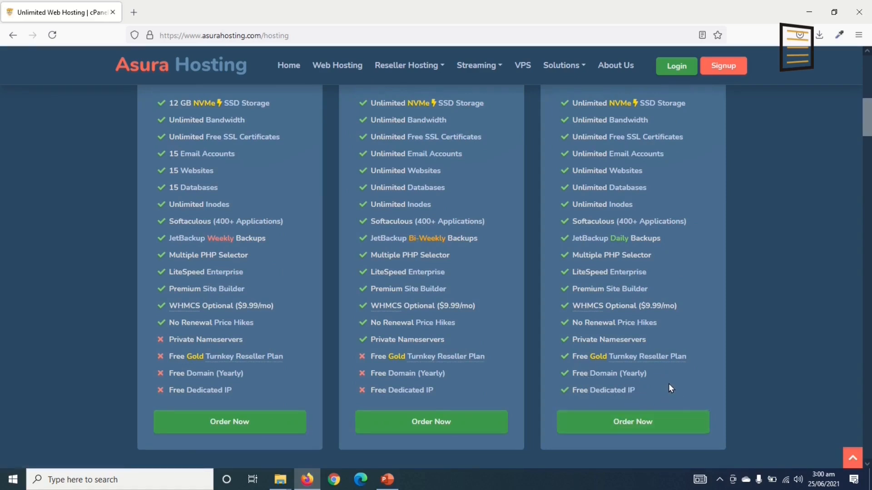
scroll(641, 346, "up", 1)
scroll(639, 334, "up", 1)
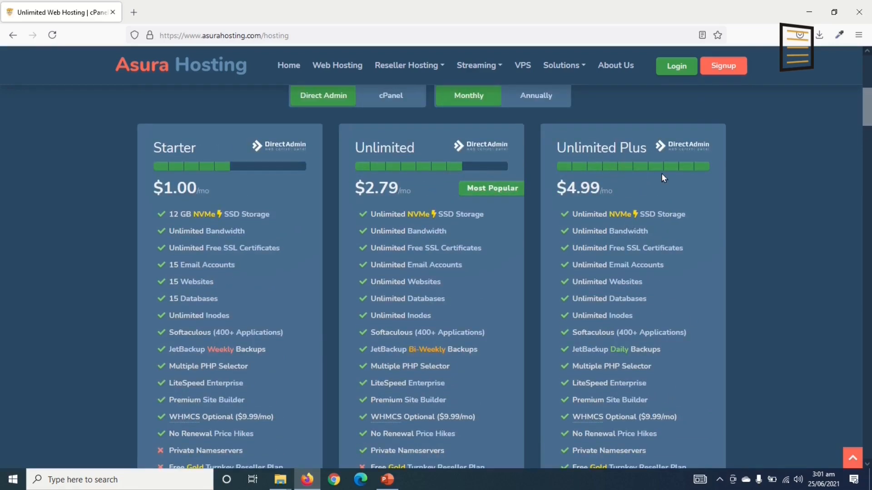
scroll(665, 218, "down", 4)
scroll(645, 221, "up", 3)
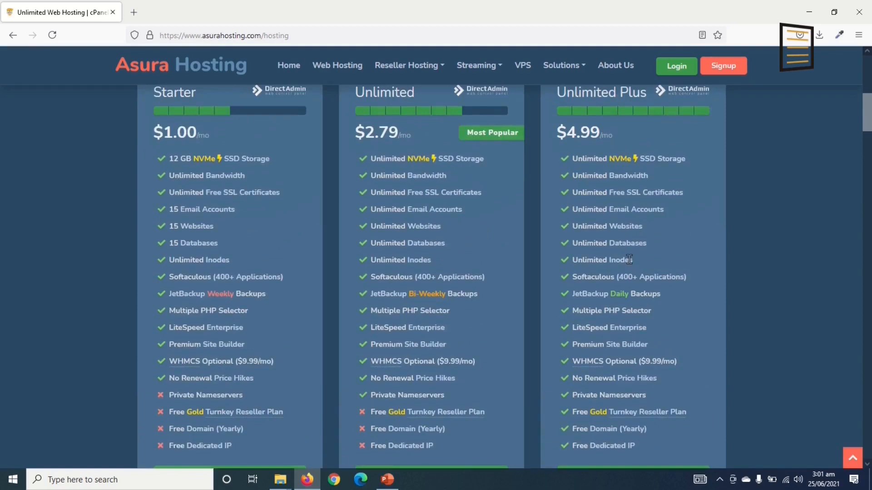
scroll(318, 218, "up", 1)
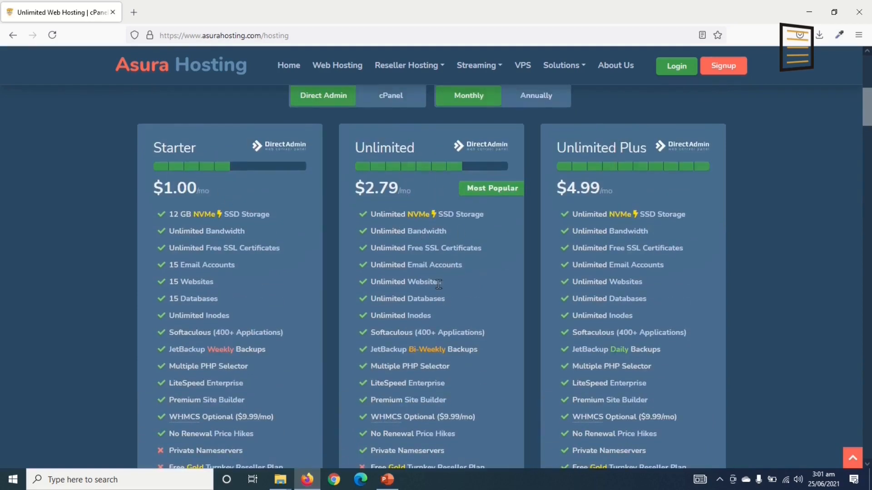
scroll(462, 346, "down", 12)
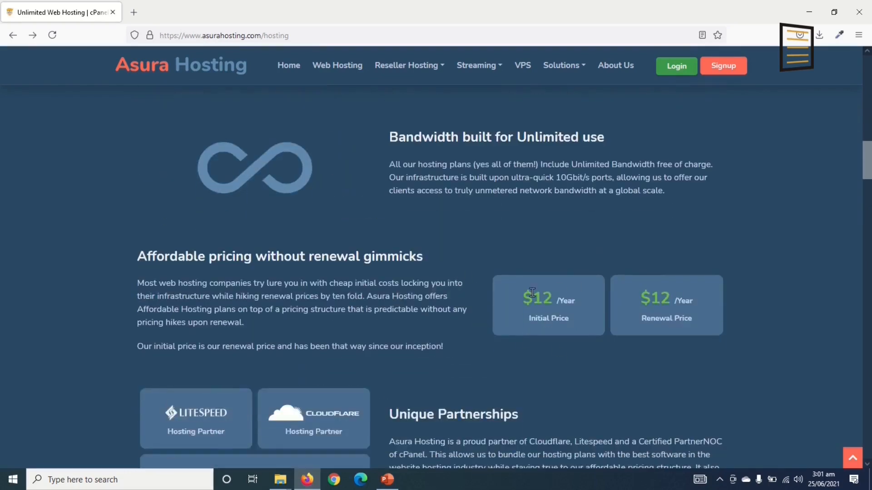
scroll(461, 300, "up", 10)
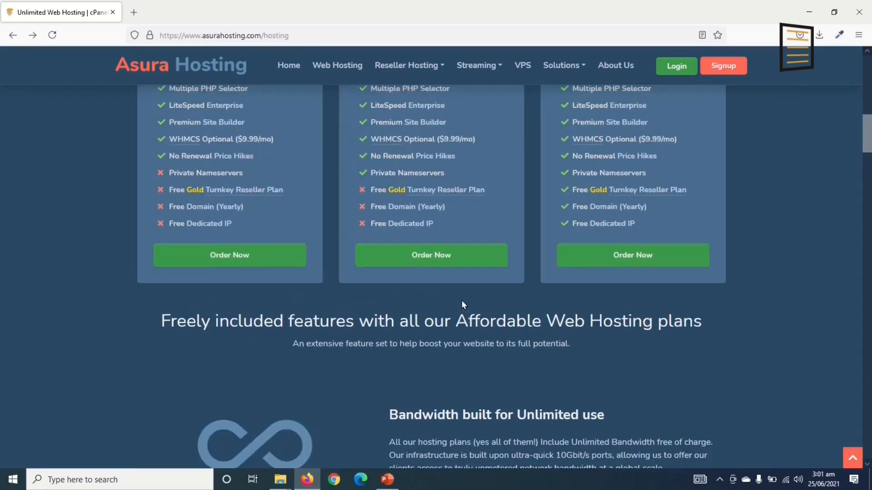
scroll(196, 274, "down", 9)
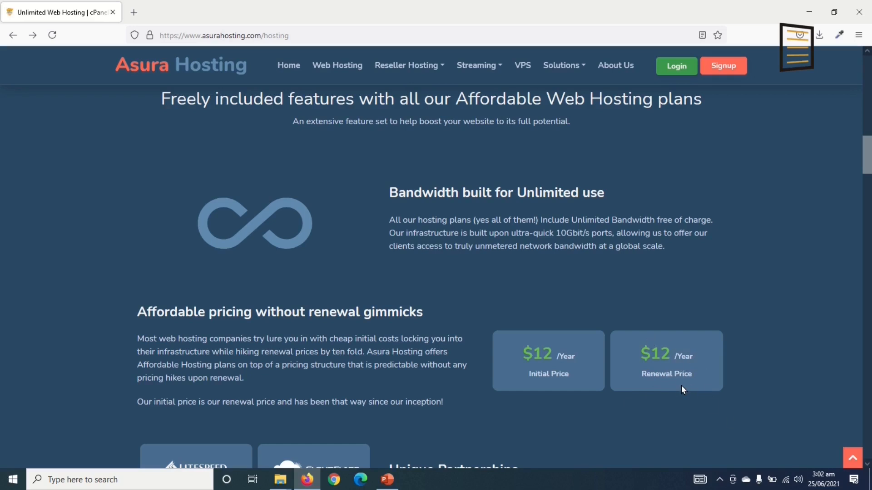
scroll(665, 400, "up", 5)
scroll(412, 416, "up", 5)
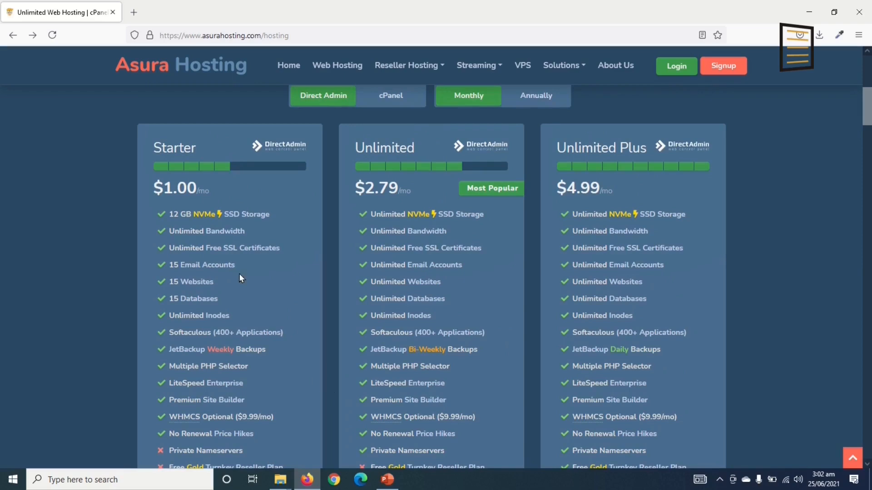
scroll(244, 282, "down", 5)
Order the Starter plan and enter 'dikupages' as a new domain with the .com extension
left_click(235, 314)
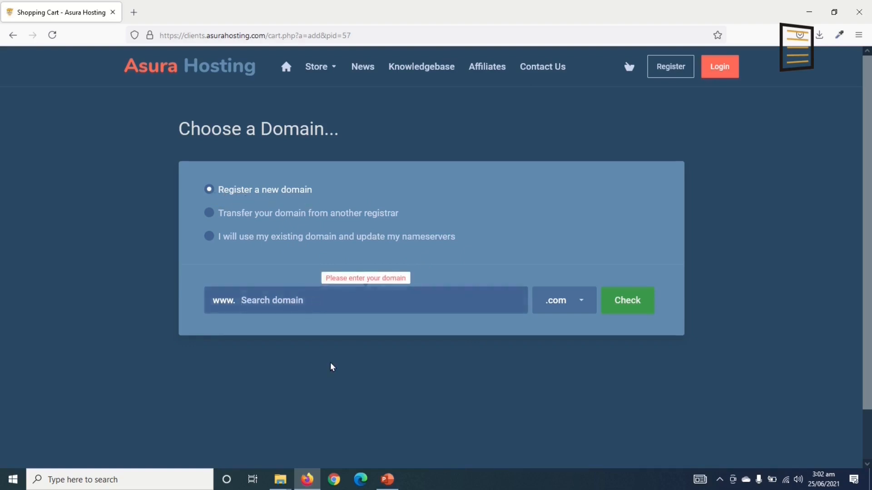
scroll(330, 363, "down", 2)
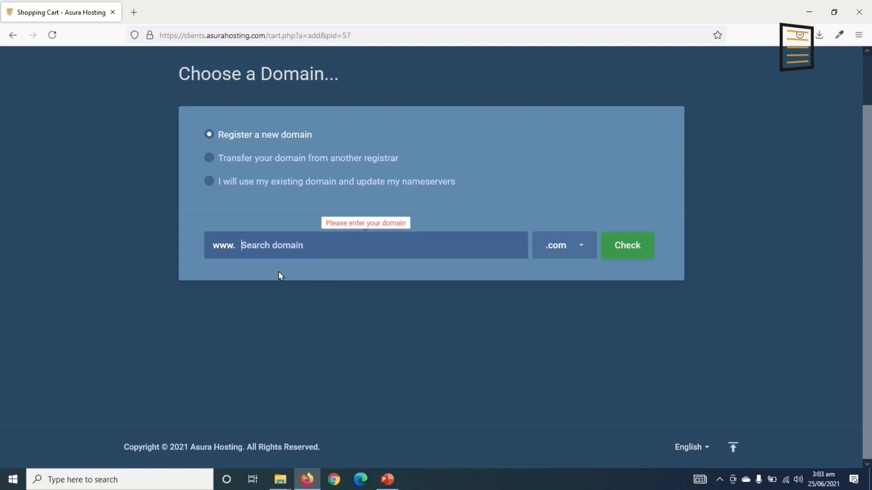
type("dikupages")
left_click(581, 245)
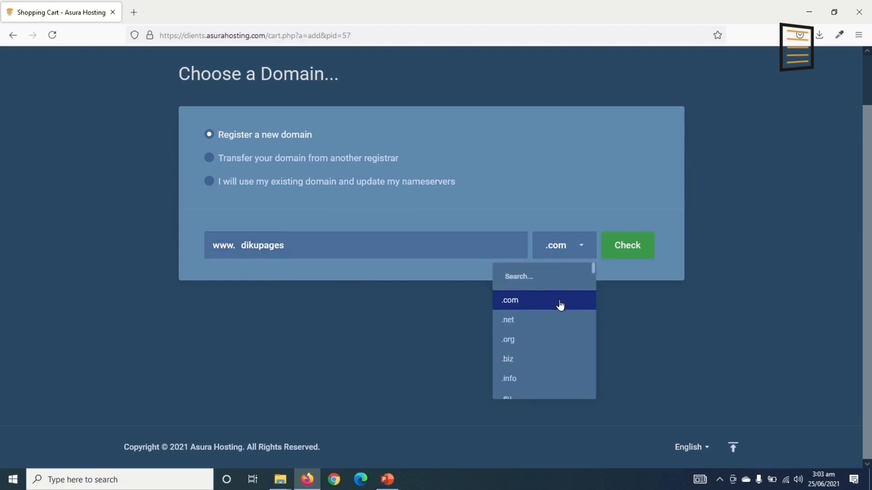
scroll(561, 306, "down", 8)
scroll(549, 320, "down", 12)
scroll(548, 322, "up", 15)
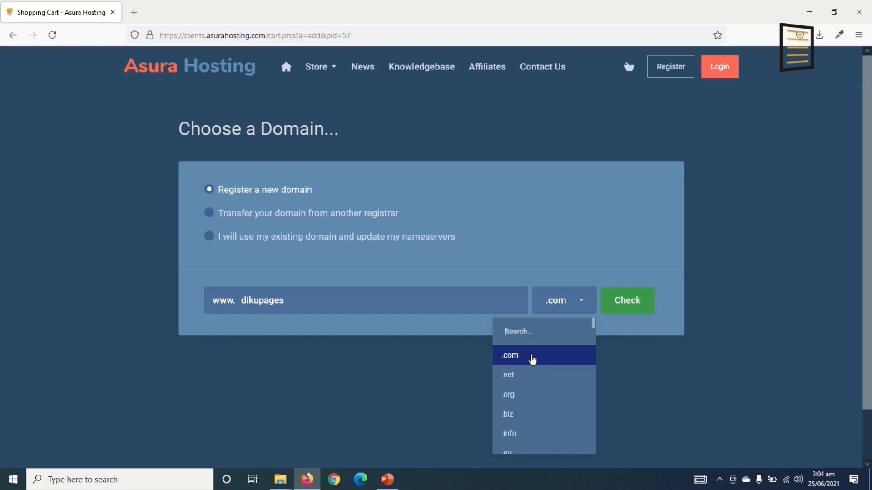
left_click(532, 360)
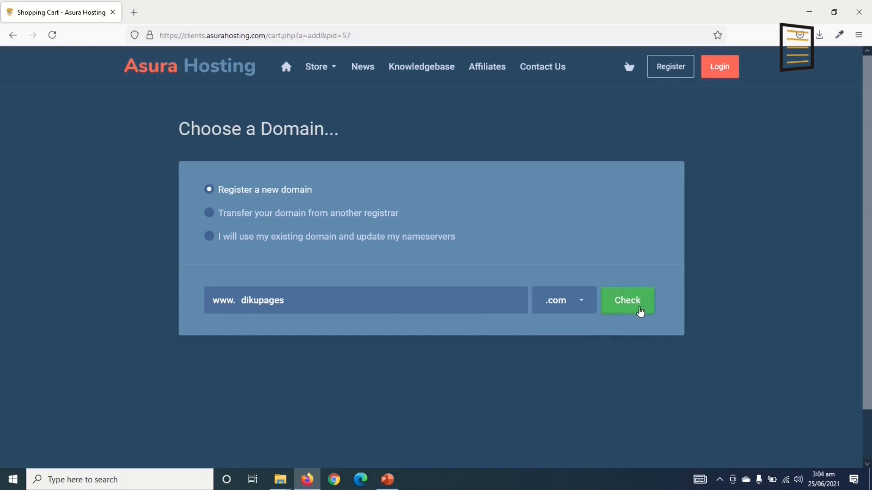
Check dikupages.com availability and find it unavailable
left_click(640, 310)
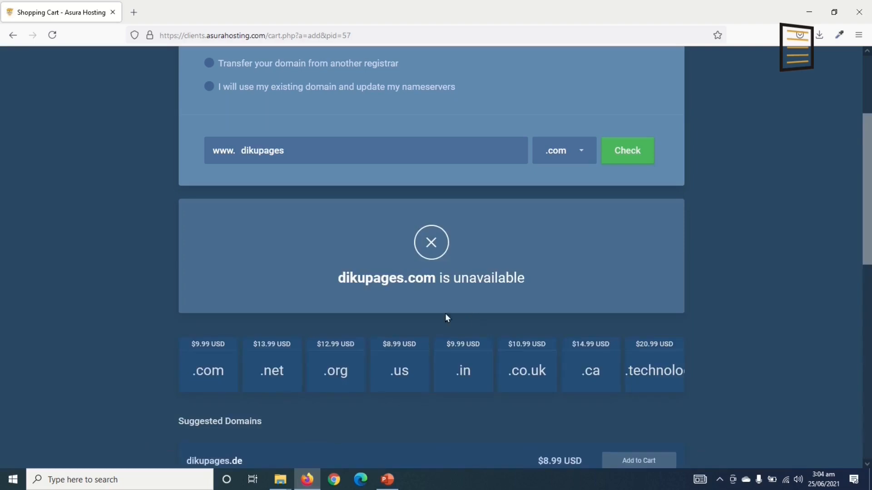
left_click_drag(334, 278, 536, 288)
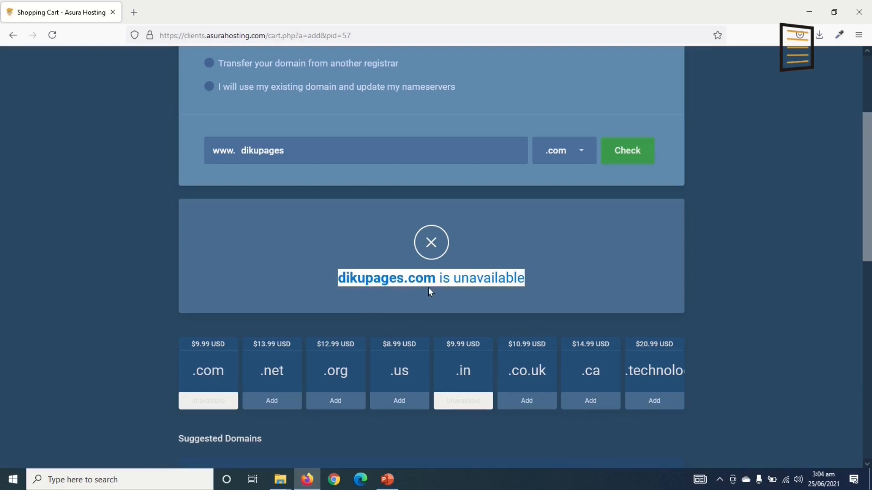
left_click(366, 274)
double_click(366, 275)
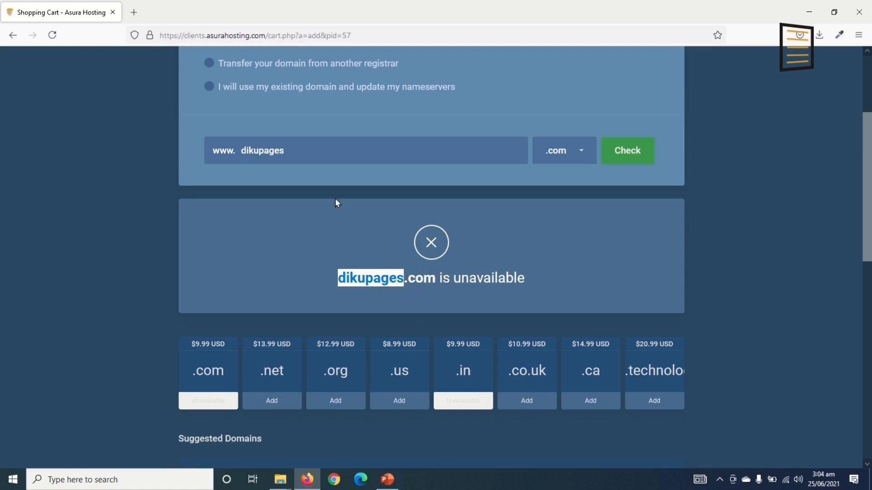
Replace the name with 'dikupagesvveb', confirm dikupagesvveb.com is available at $9.99, and continue
left_click(307, 154)
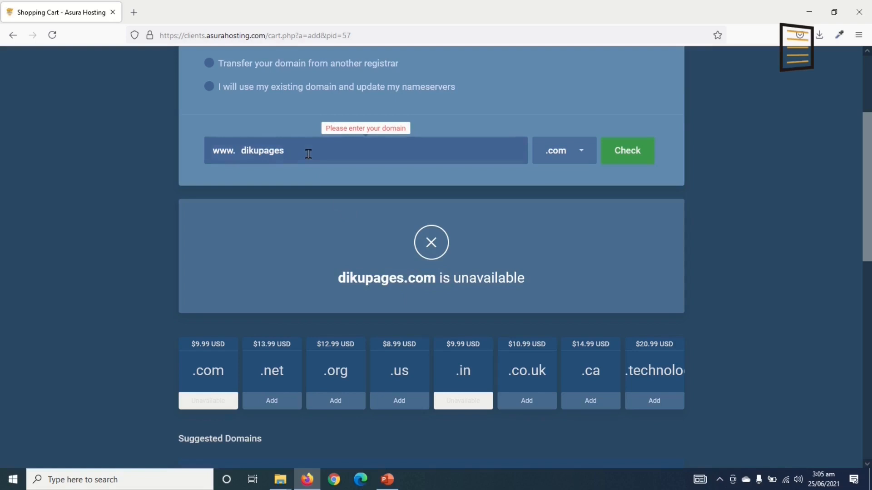
double_click(308, 155)
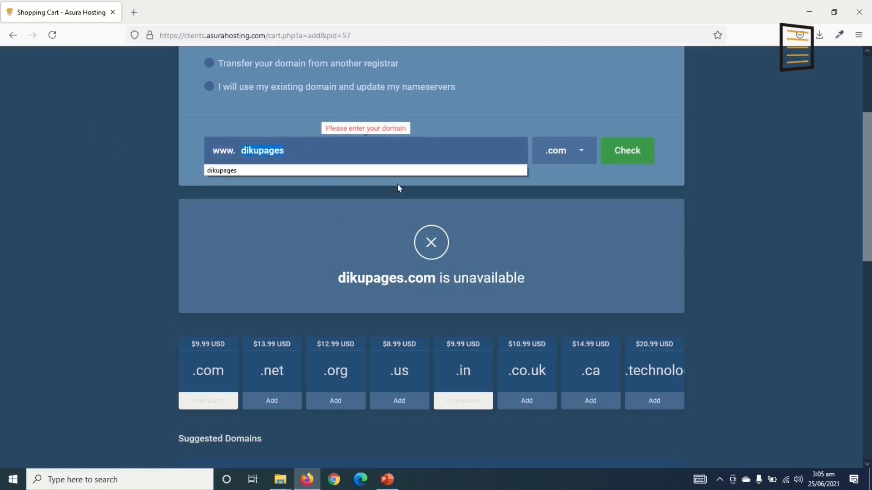
type("dikupagesvveb")
left_click(635, 152)
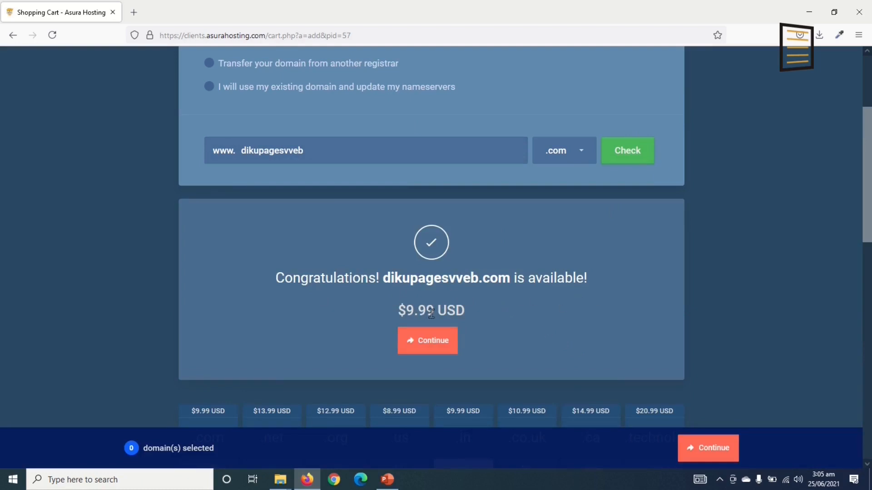
left_click(426, 342)
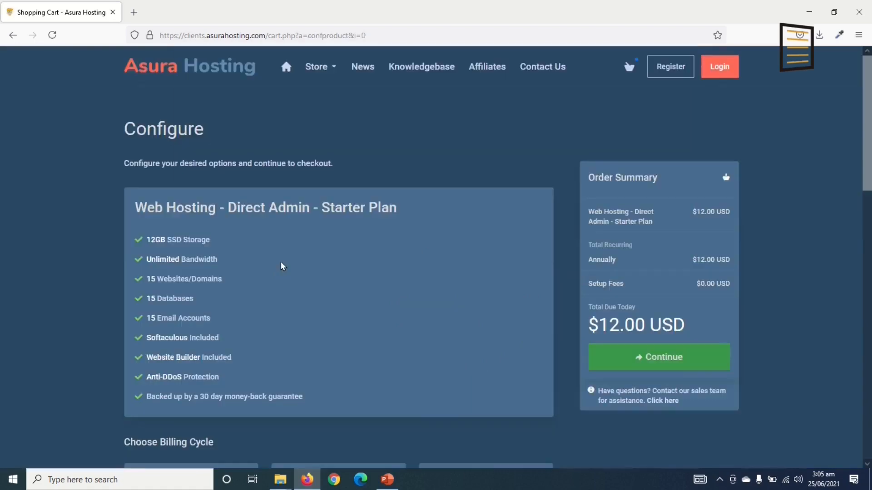
Keep annual billing for the $12.00 Starter Plan, review additional services, and continue to domain setup
left_click_drag(146, 236, 255, 397)
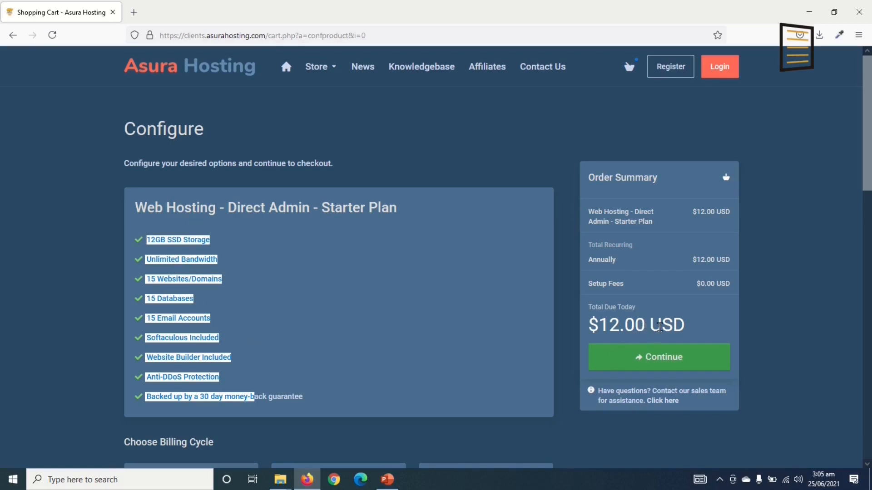
left_click(645, 327)
scroll(645, 327, "down", 5)
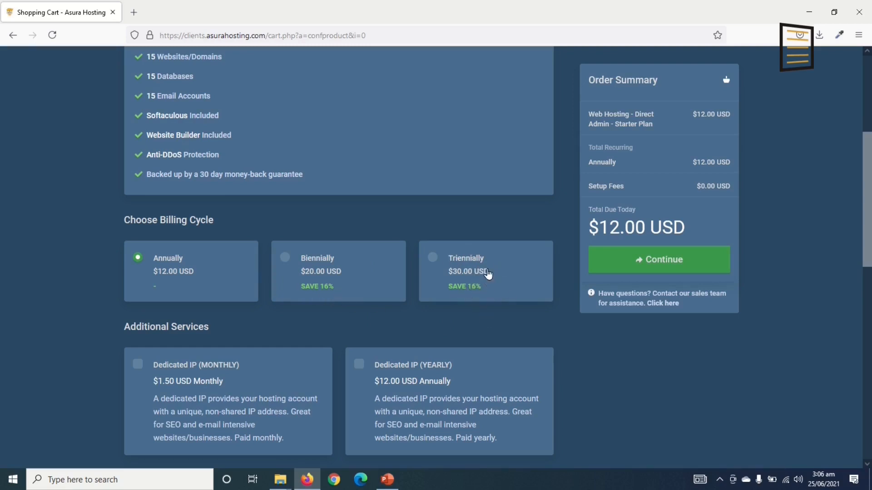
scroll(363, 302, "down", 1)
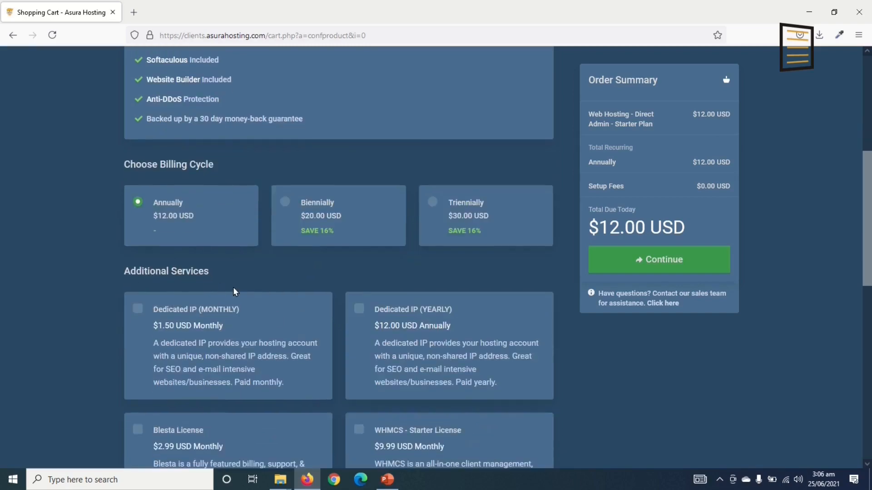
scroll(234, 291, "down", 1)
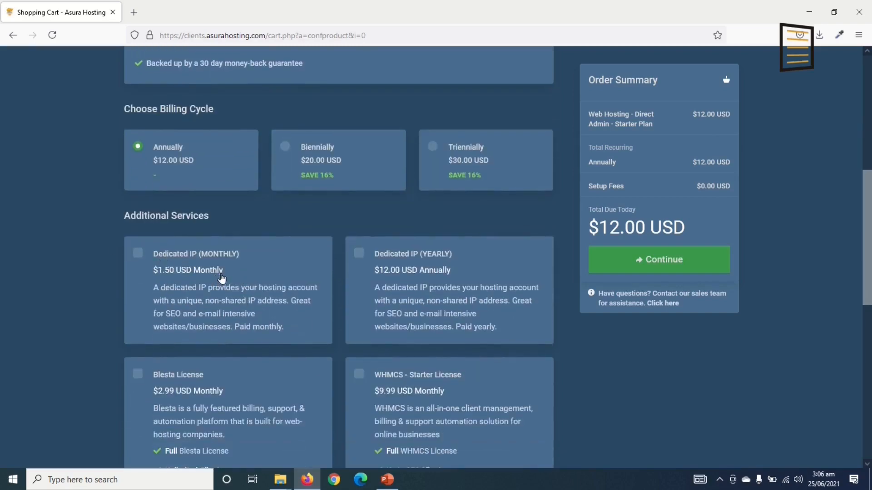
scroll(166, 281, "down", 2)
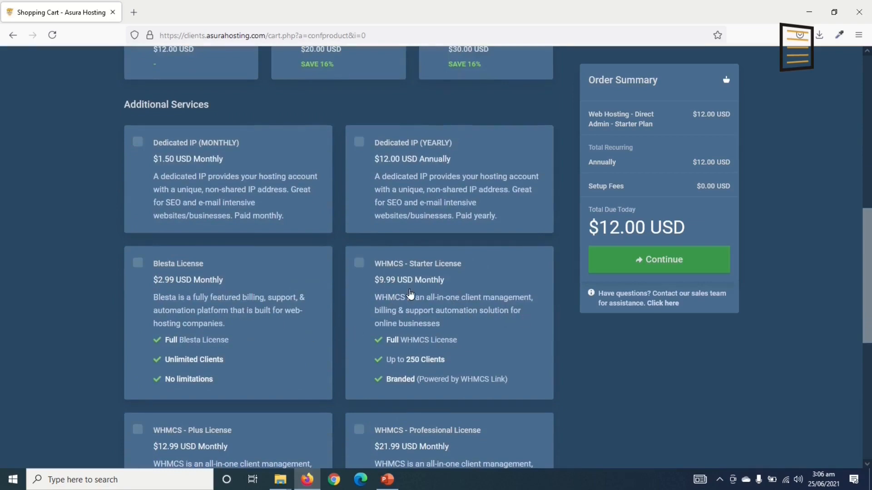
scroll(300, 319, "down", 2)
scroll(300, 319, "down", 4)
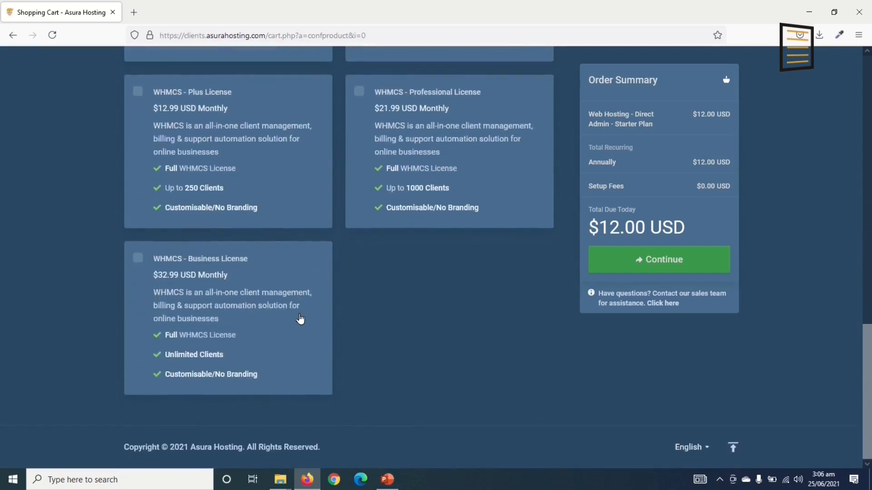
scroll(300, 320, "up", 10)
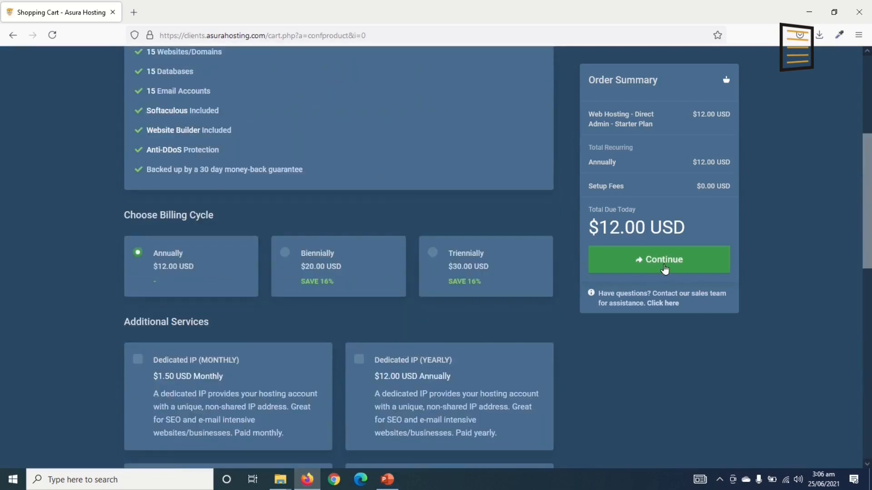
left_click(663, 262)
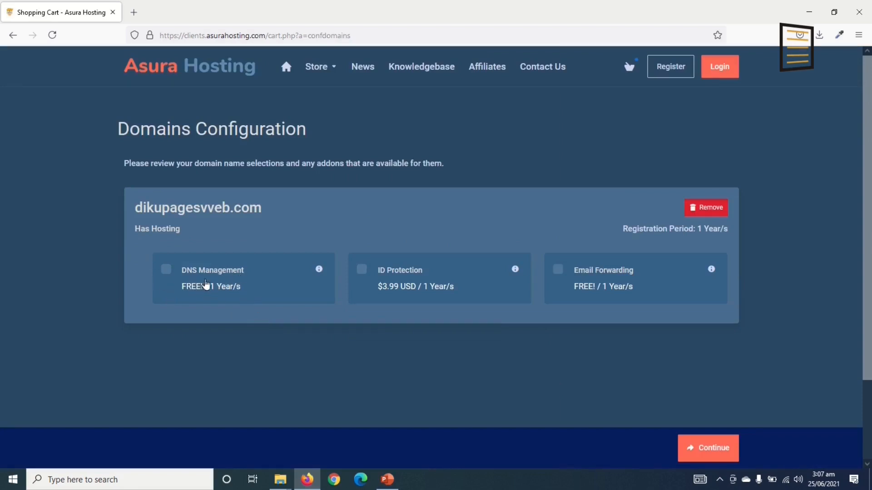
Add DNS Management to dikupagesvveb.com and proceed to Review & Checkout
left_click(167, 271)
scroll(703, 436, "down", 2)
left_click(707, 450)
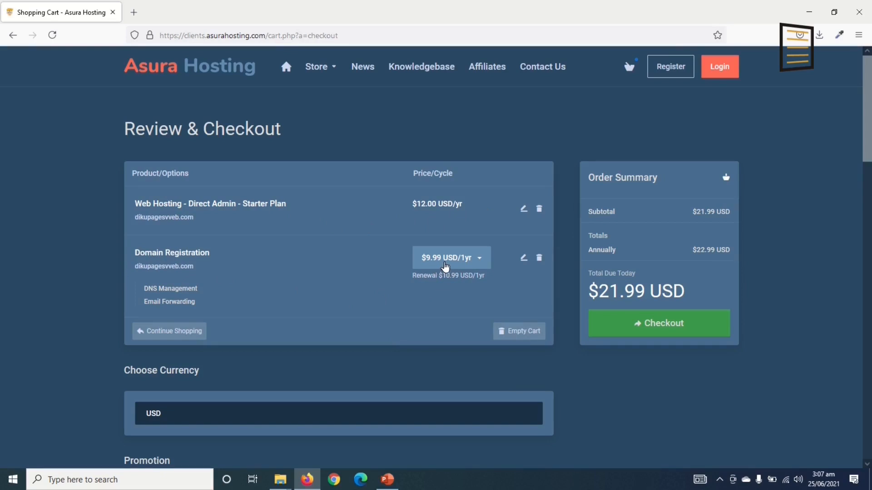
scroll(419, 235, "down", 2)
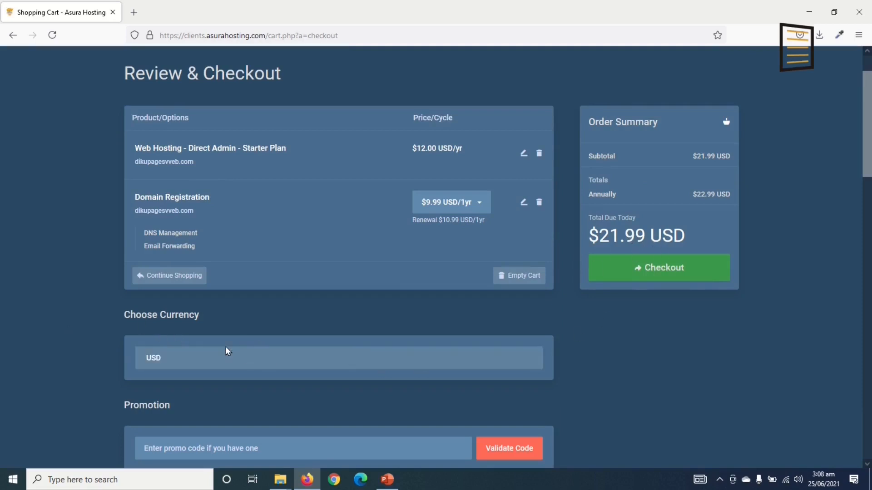
left_click(217, 362)
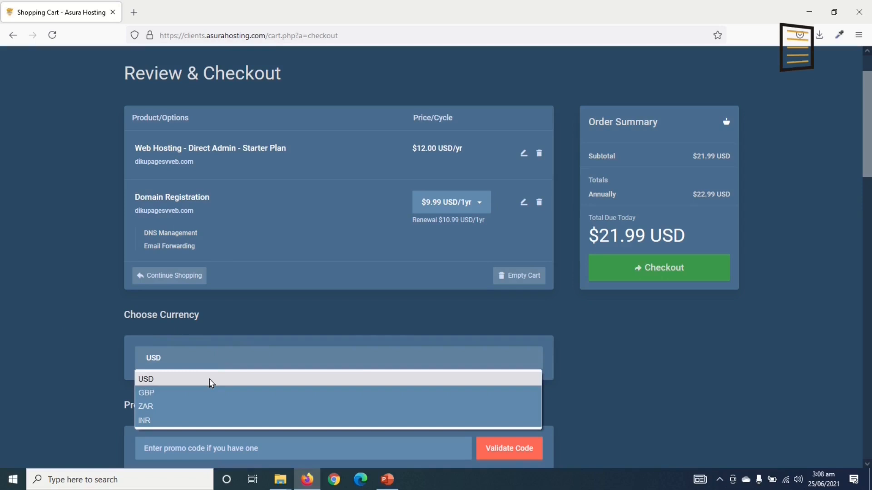
left_click(228, 362)
left_click(174, 363)
left_click(192, 357)
scroll(234, 383, "down", 3)
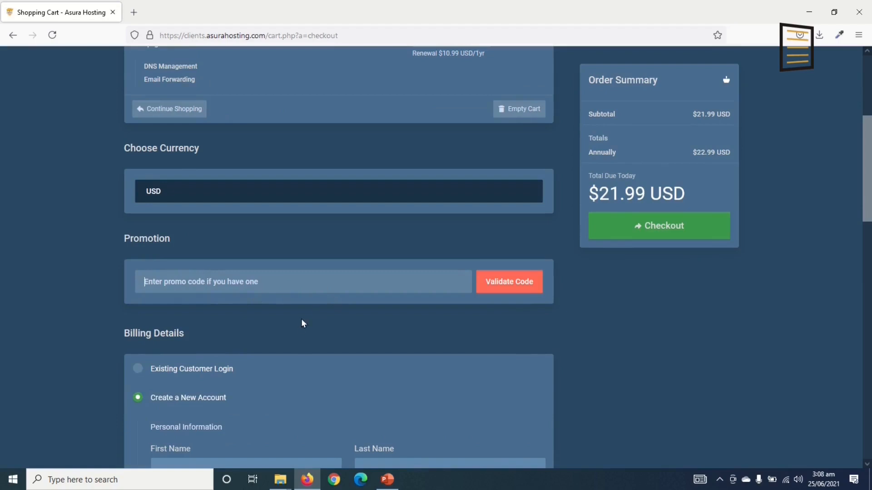
scroll(303, 323, "down", 2)
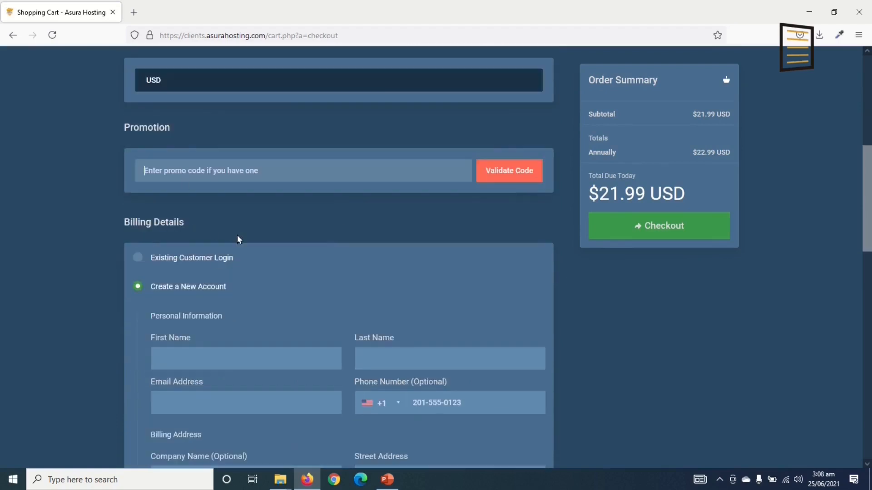
scroll(239, 239, "down", 1)
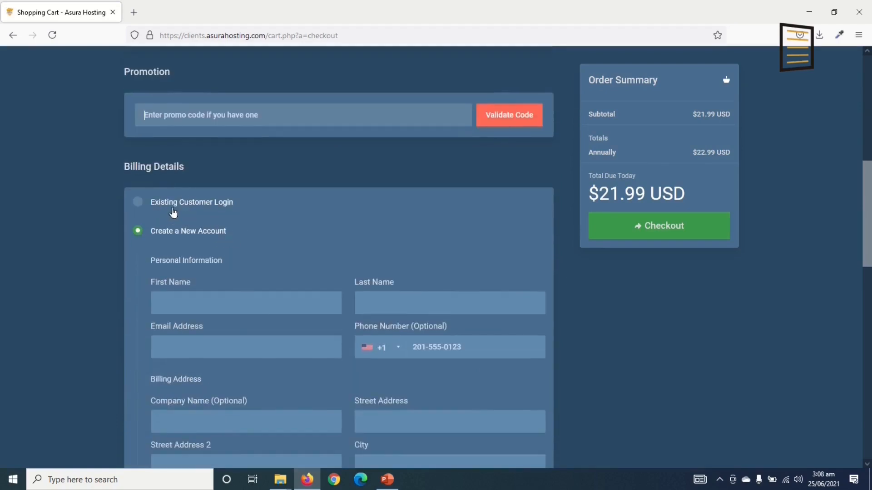
left_click(173, 213)
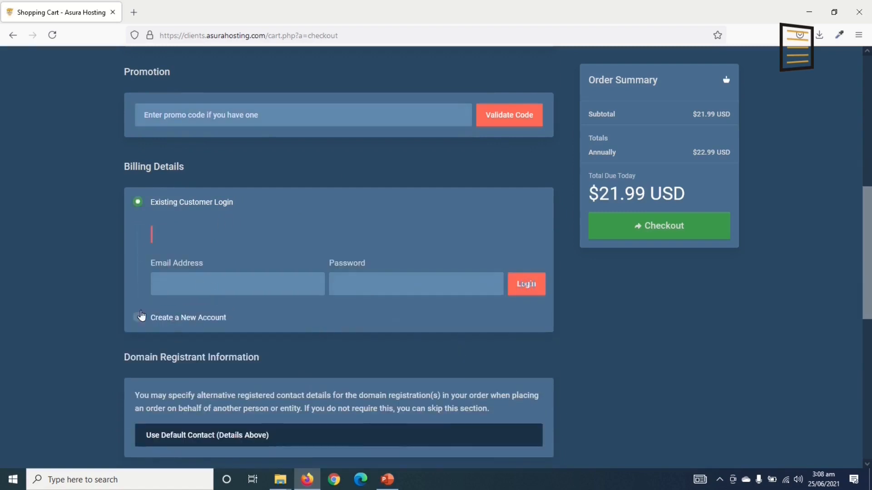
left_click(165, 322)
scroll(246, 346, "down", 1)
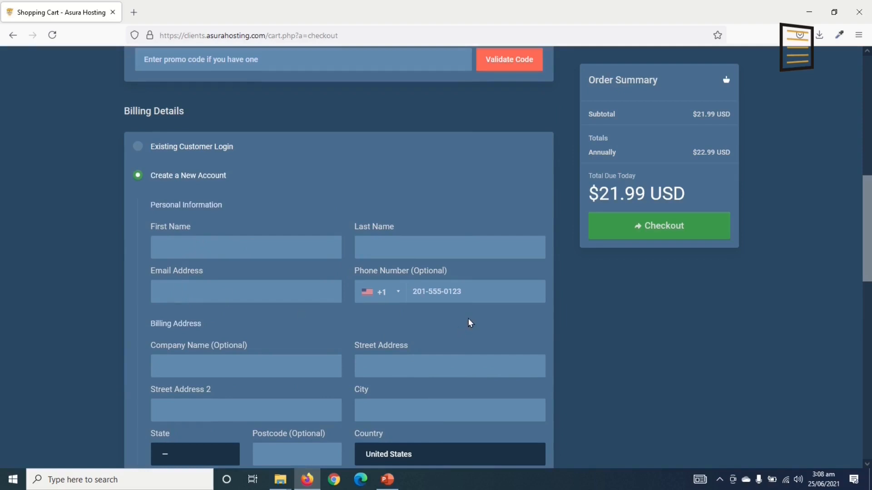
scroll(329, 346, "down", 3)
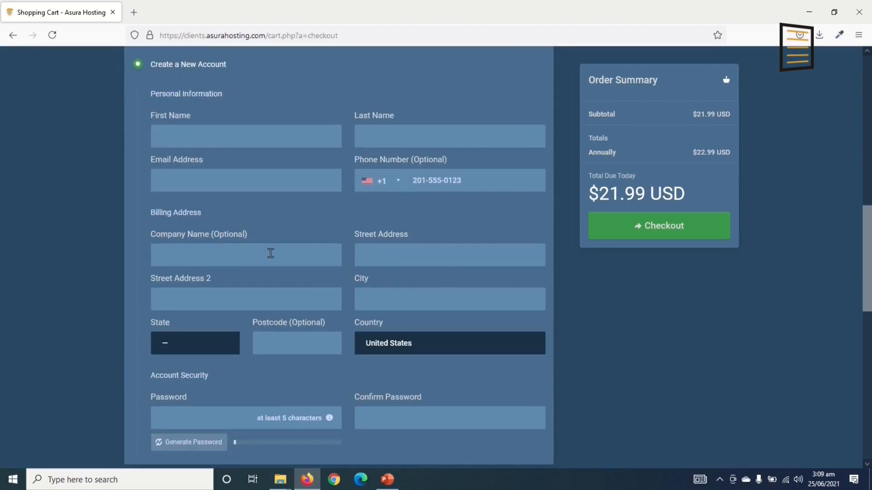
scroll(435, 188, "down", 2)
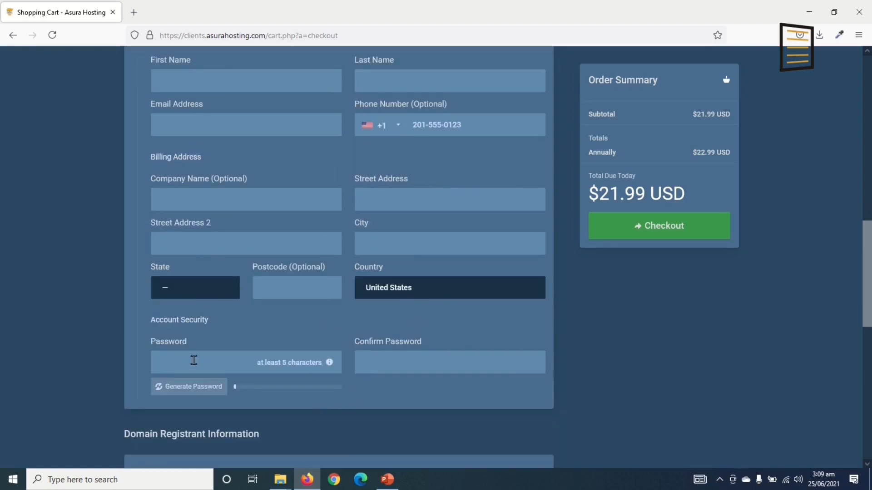
left_click(434, 363)
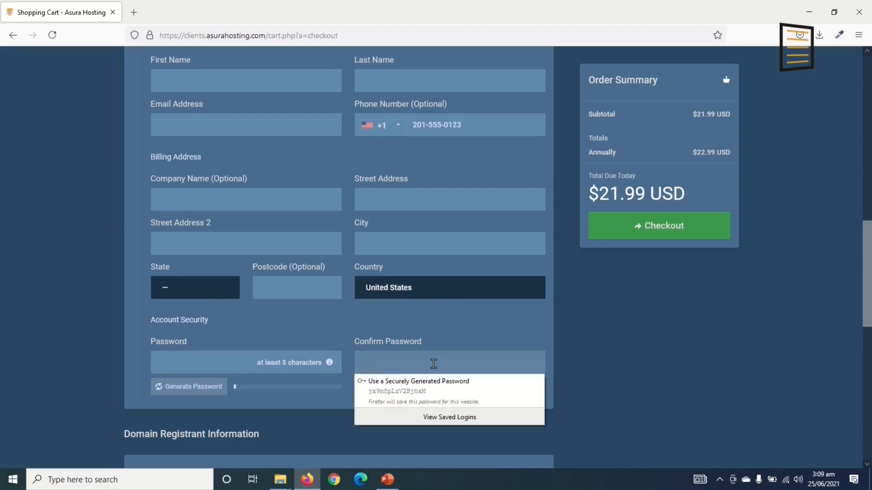
scroll(433, 364, "down", 7)
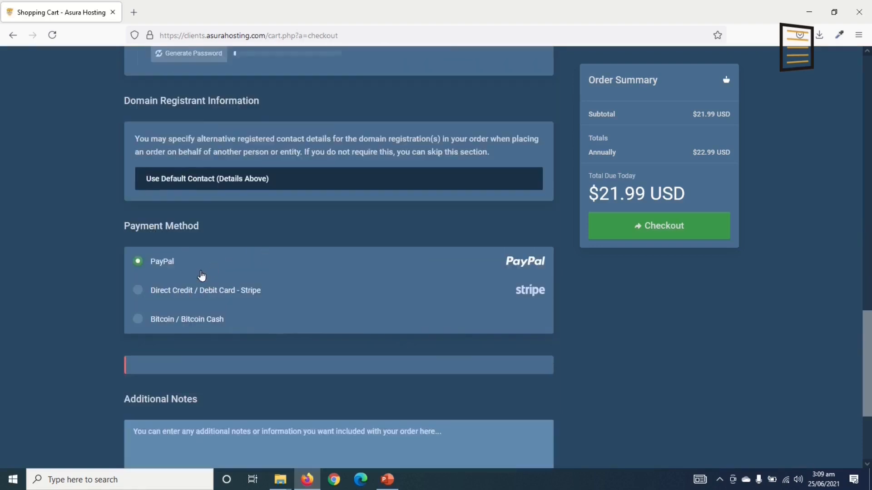
Choose Direct Credit / Debit Card - Stripe payment and enter the card details
left_click(138, 291)
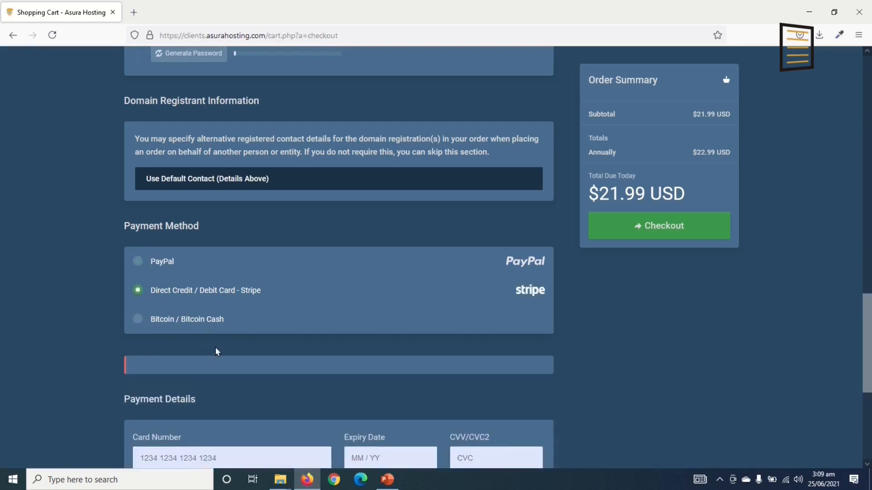
scroll(215, 352, "down", 3)
left_click(165, 318)
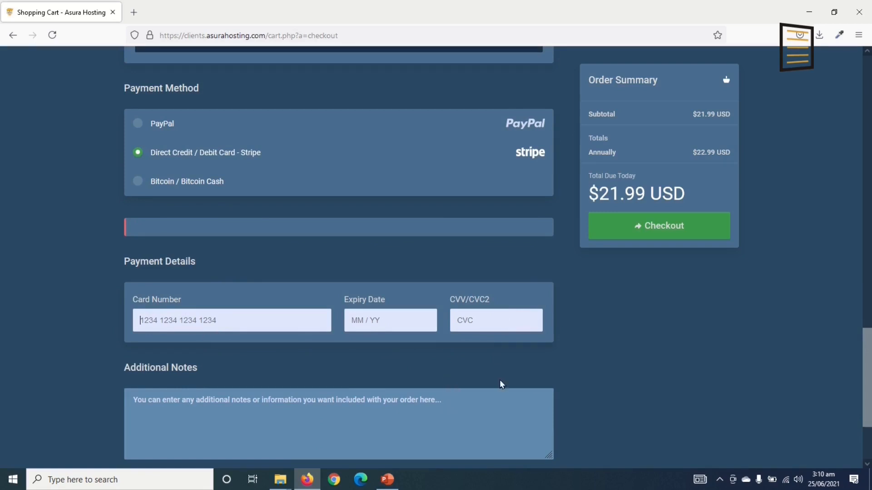
scroll(364, 364, "up", 10)
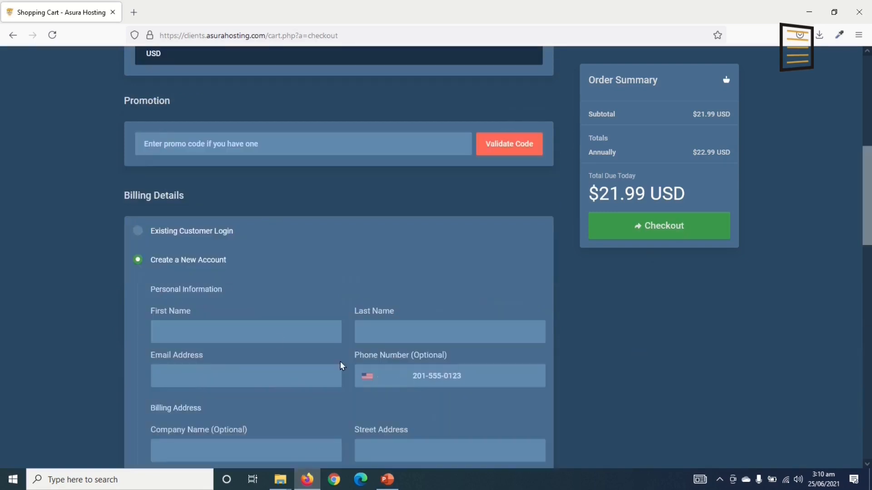
scroll(233, 351, "down", 8)
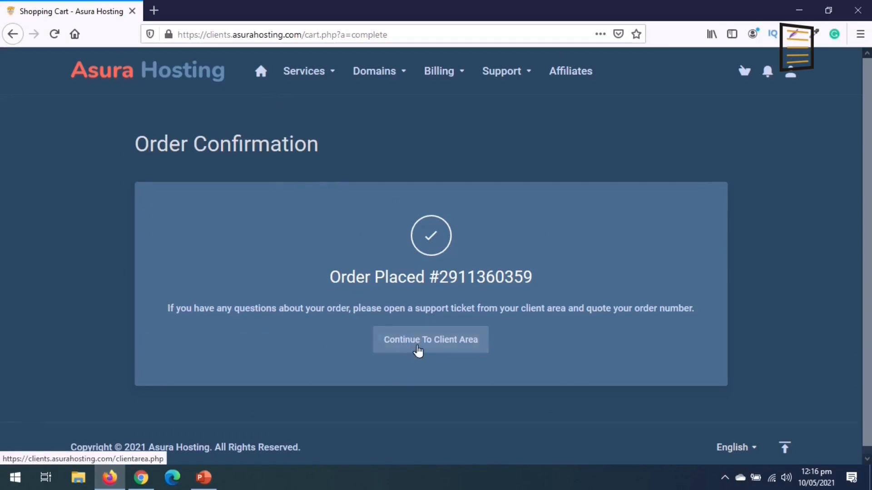
Leave the order confirmation for the client area
left_click(433, 347)
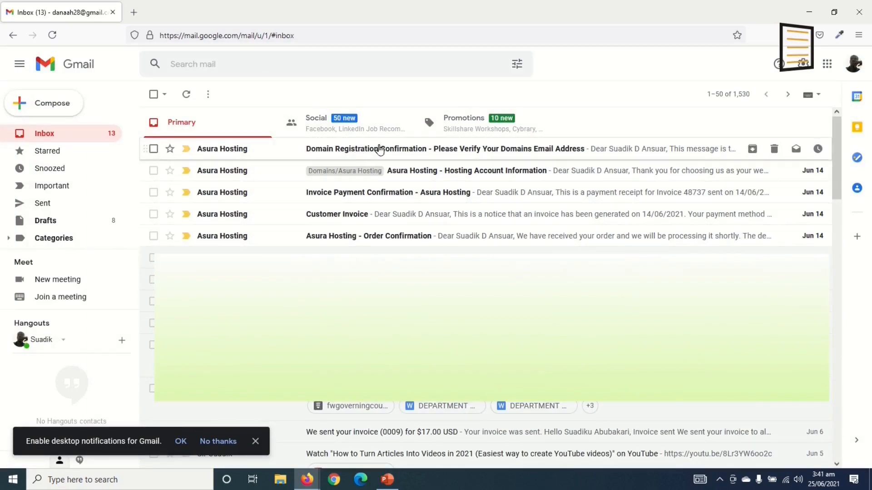
Read the Domain Registration Confirmation email, then return to the inbox
left_click(376, 155)
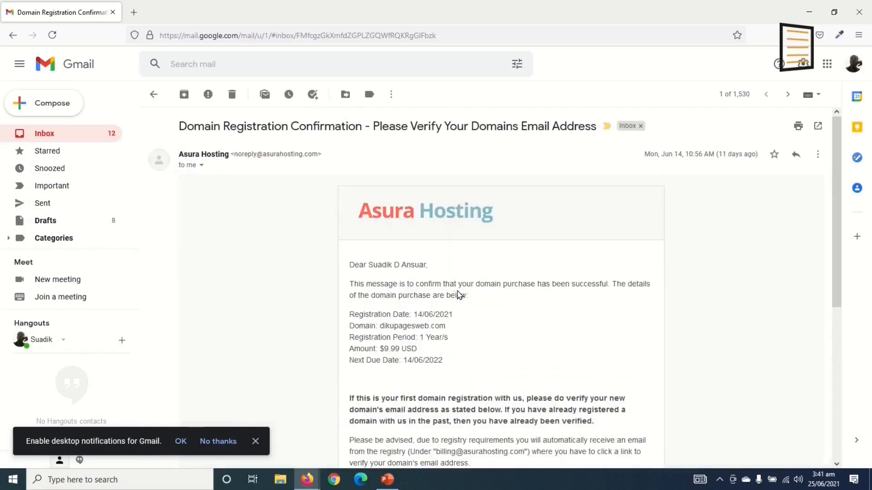
scroll(457, 296, "down", 5)
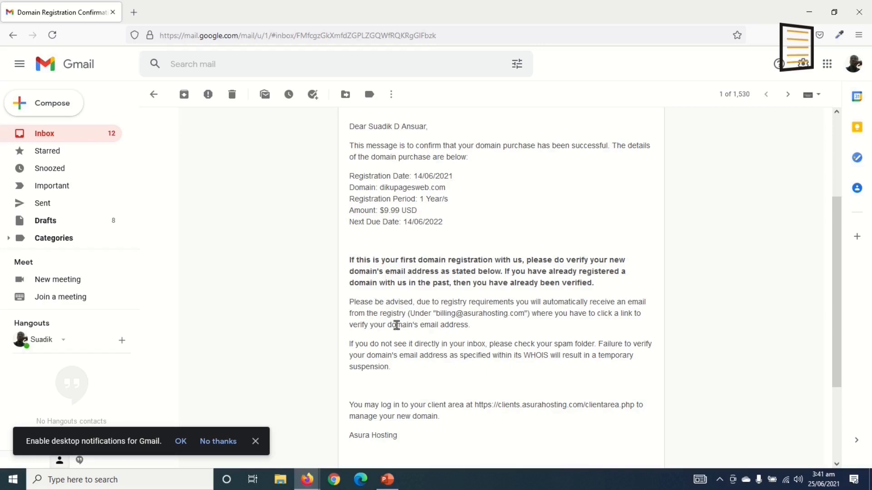
left_click(154, 94)
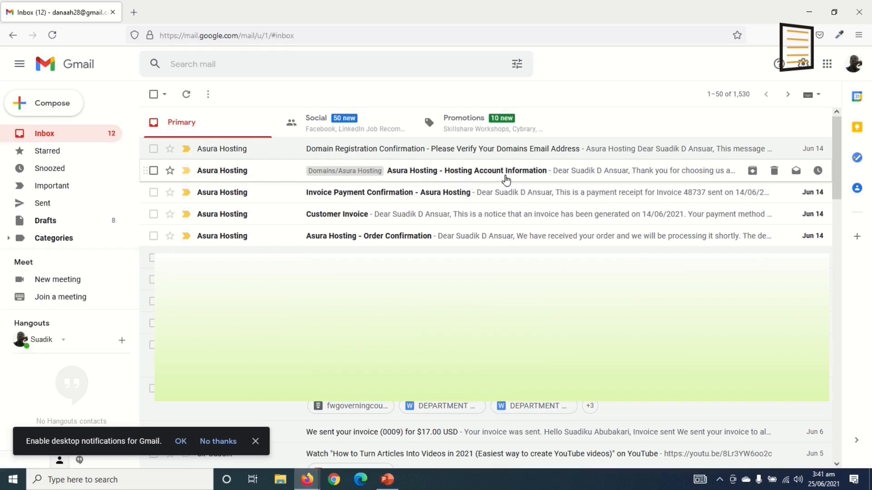
Open the Hosting Account Information email and bring up options for the server login link
left_click(520, 174)
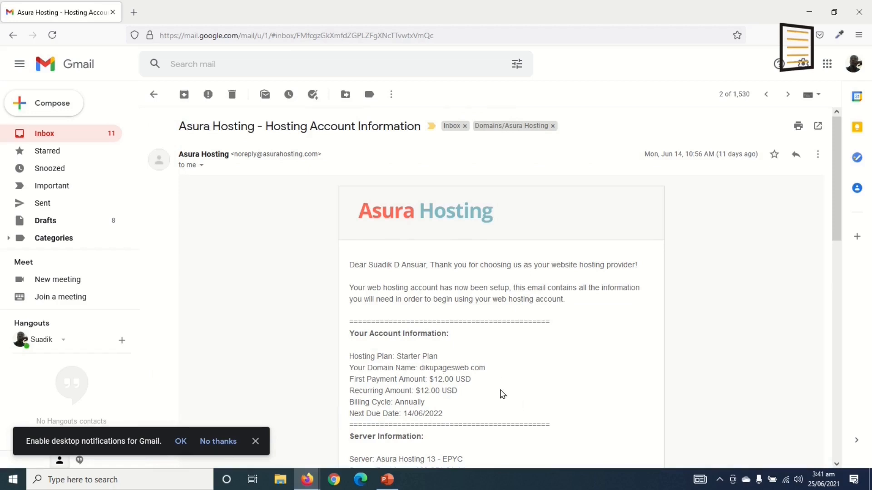
scroll(502, 394, "down", 4)
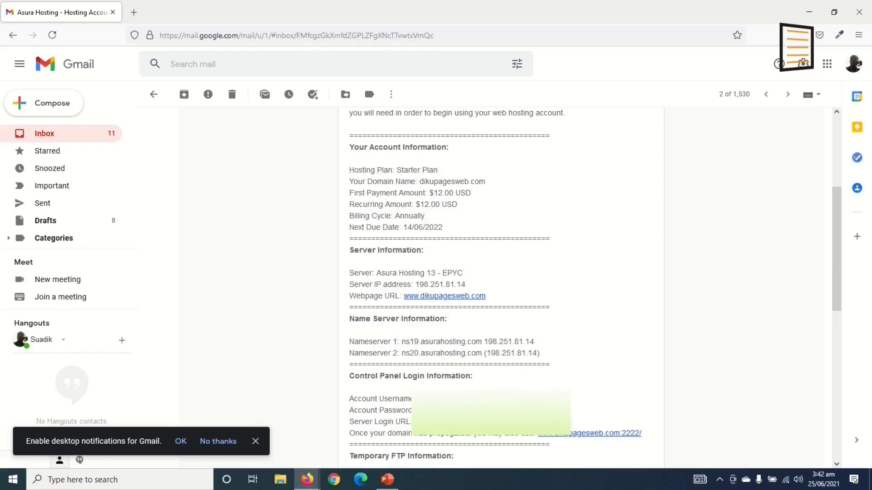
right_click(484, 419)
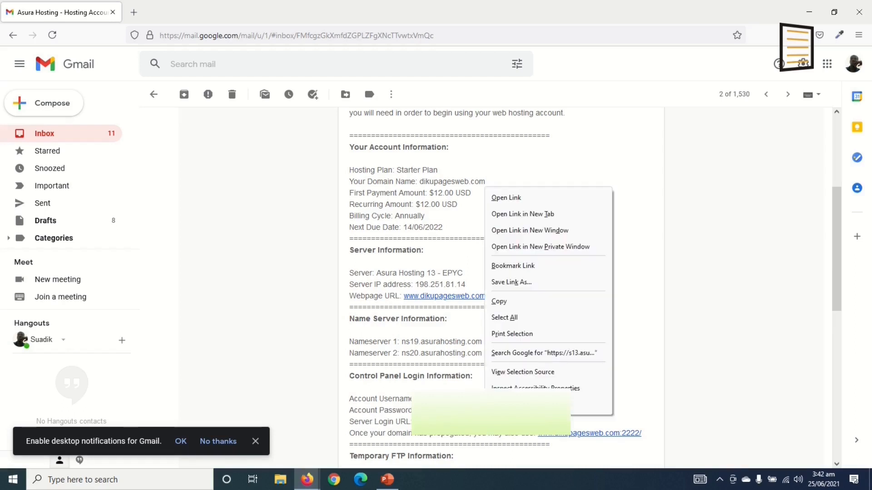
Open the copied DirectAdmin login address in a new browser tab
left_click(524, 301)
left_click(134, 14)
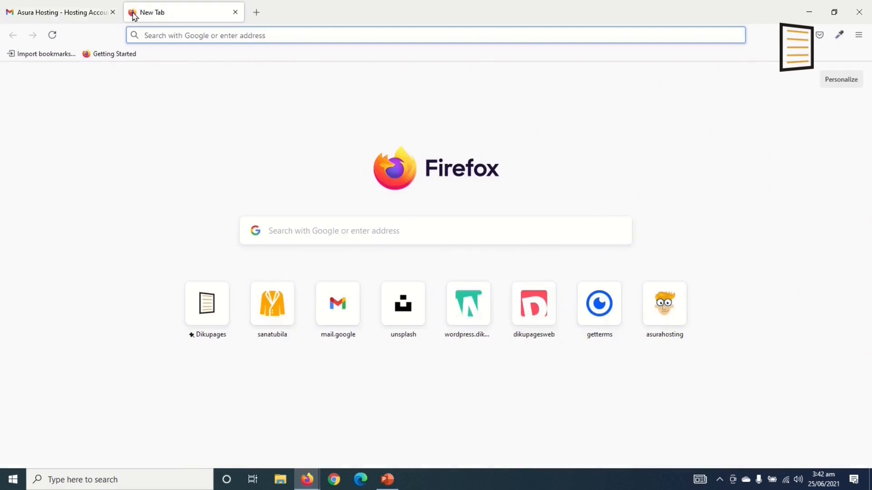
key("ctrl+v")
key("Return")
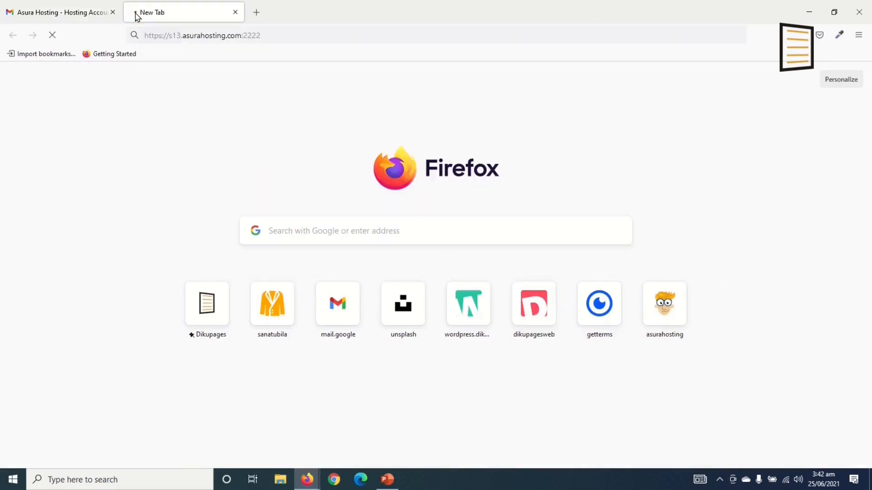
Sign in to DirectAdmin and launch Softaculous Auto Installer from Extra Features
left_click(68, 16)
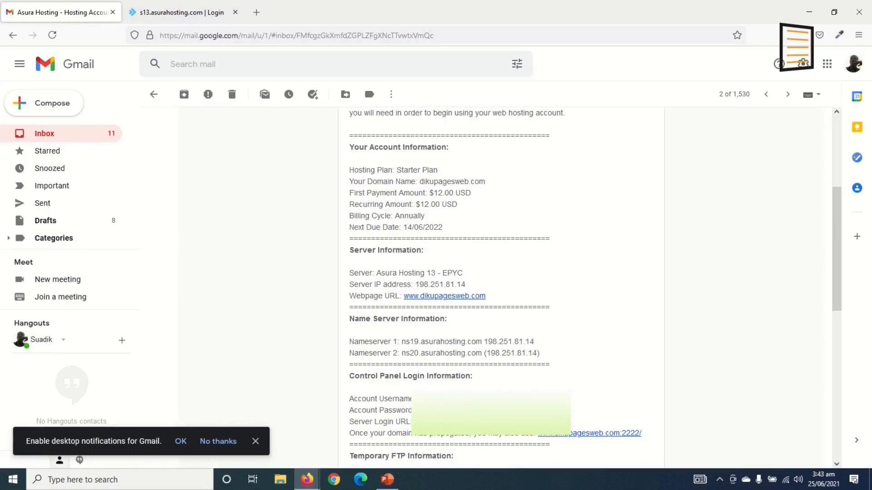
left_click(191, 15)
left_click(452, 354)
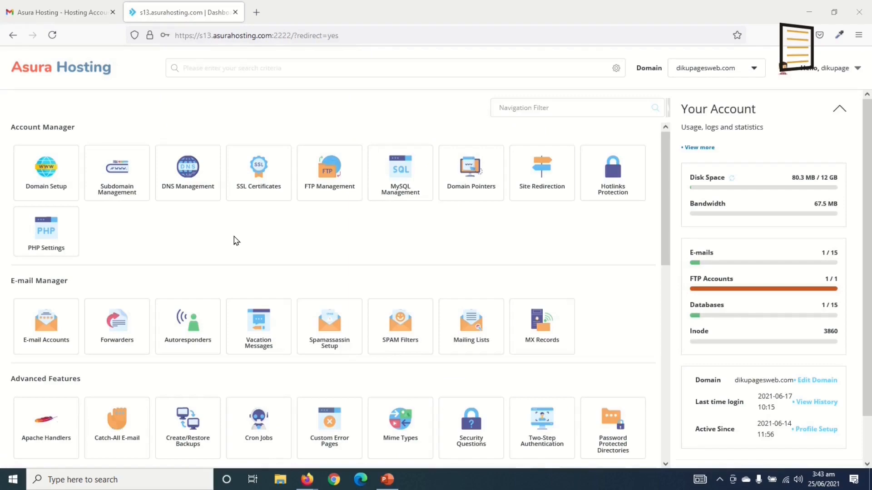
scroll(236, 241, "down", 10)
scroll(274, 292, "up", 10)
scroll(201, 231, "down", 10)
scroll(313, 286, "up", 5)
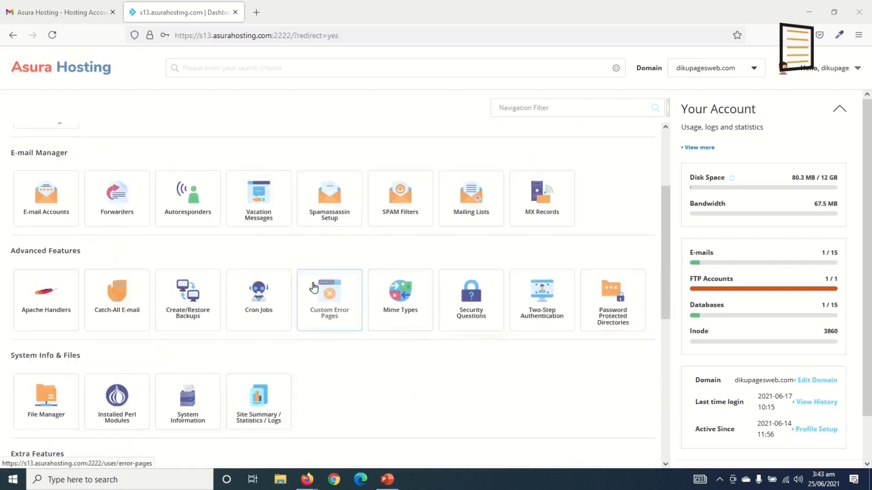
scroll(313, 287, "up", 3)
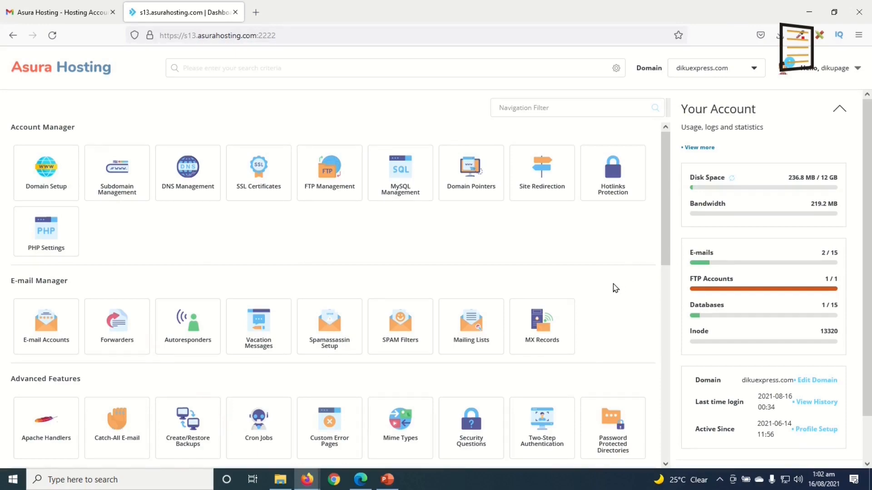
scroll(616, 289, "down", 7)
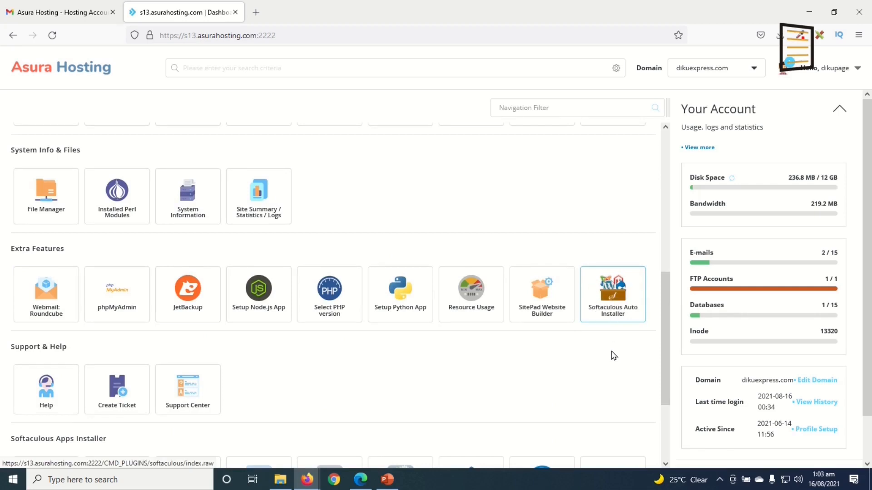
left_click(607, 292)
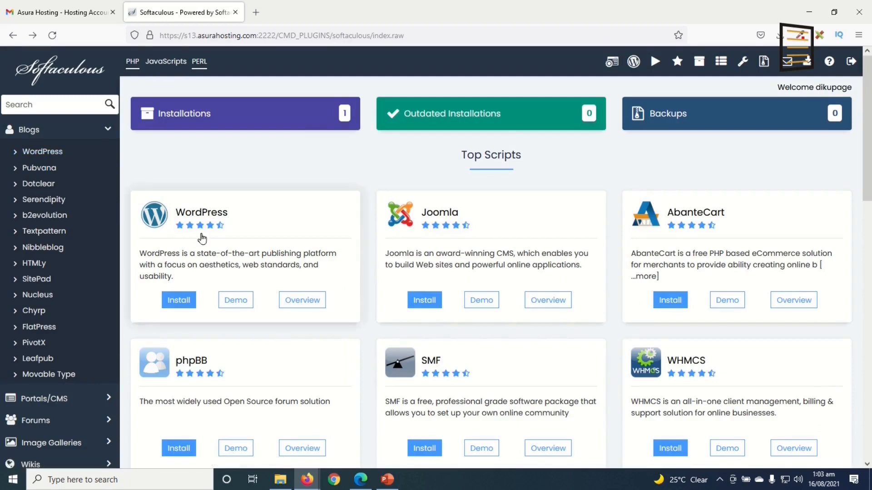
left_click(181, 302)
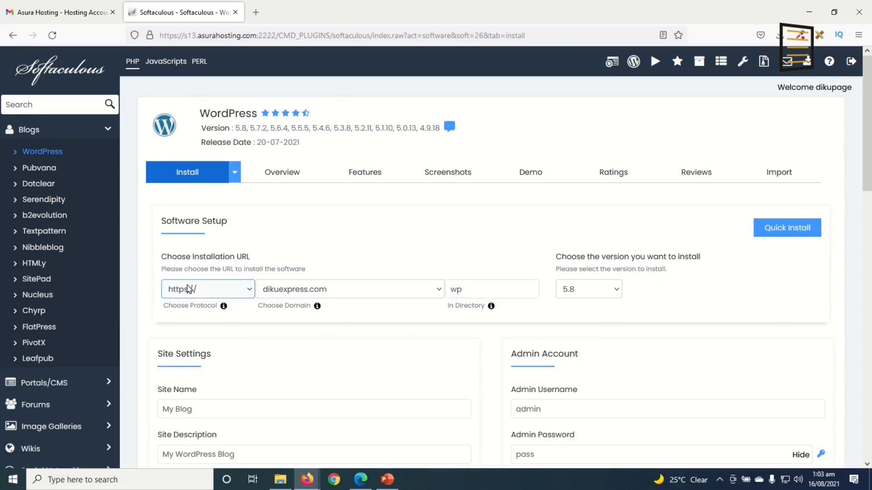
left_click(209, 293)
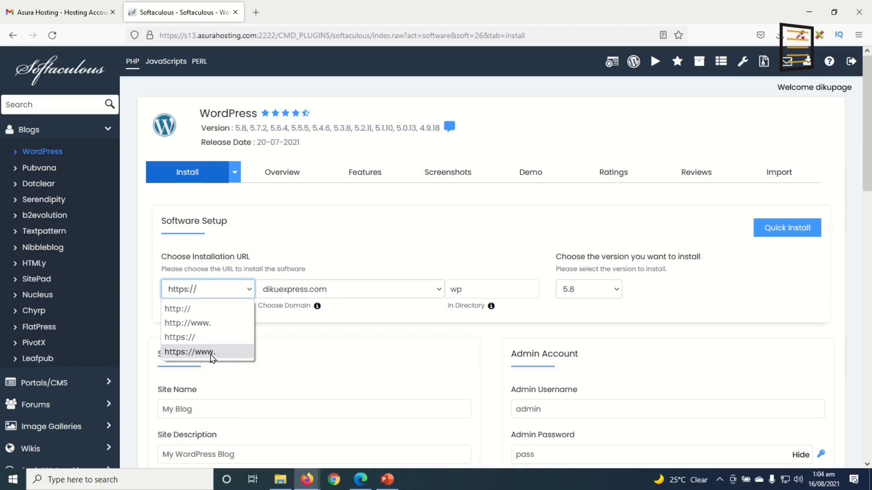
left_click(190, 337)
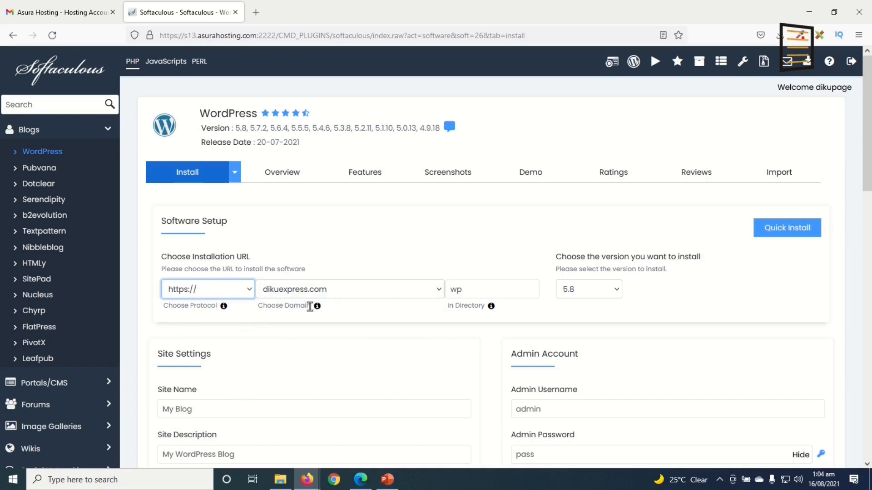
left_click(355, 289)
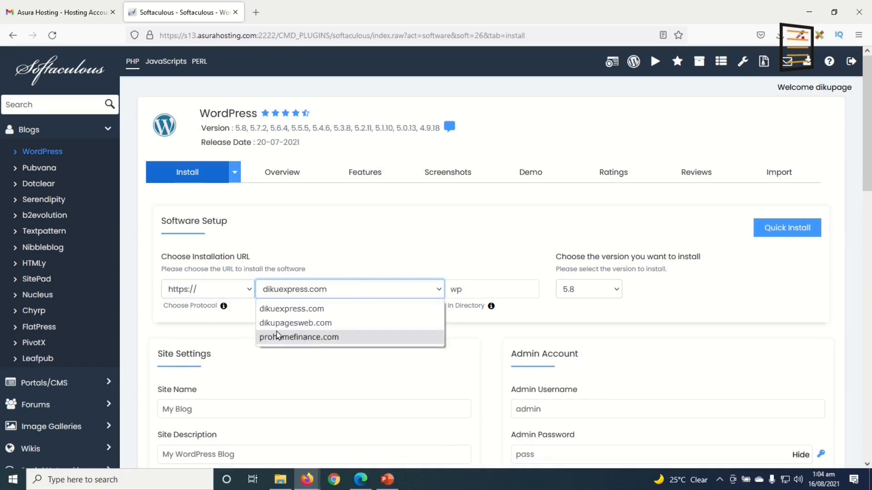
left_click(322, 338)
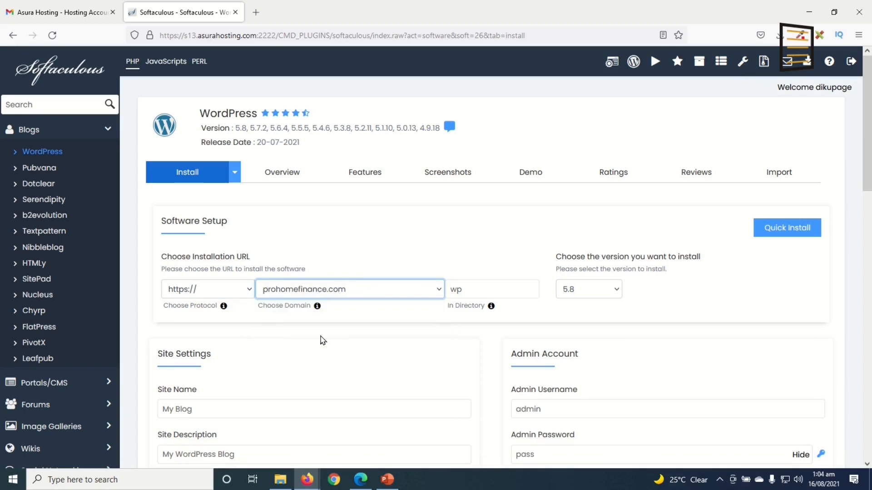
left_click(479, 292)
left_click_drag(477, 290, 413, 286)
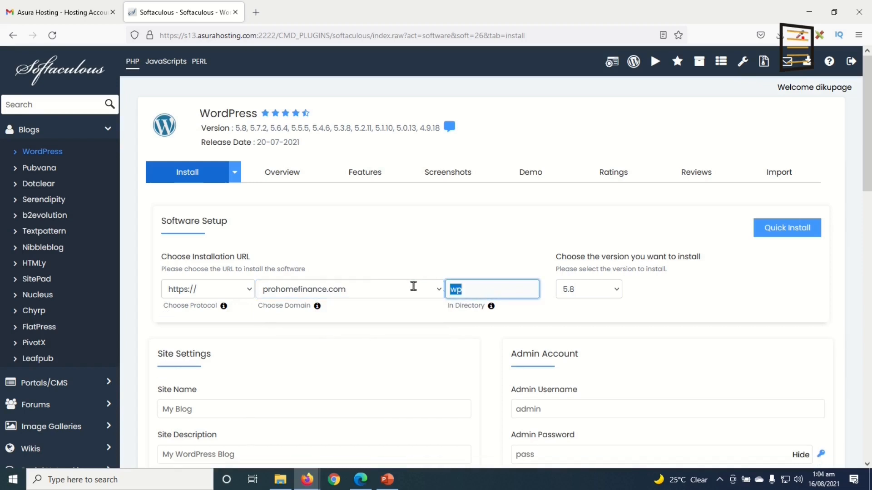
key("BackSpace")
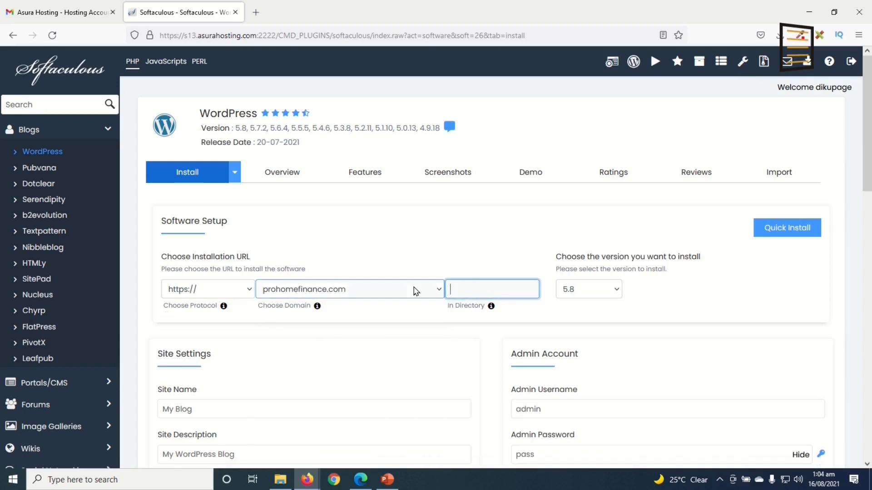
scroll(383, 344, "down", 3)
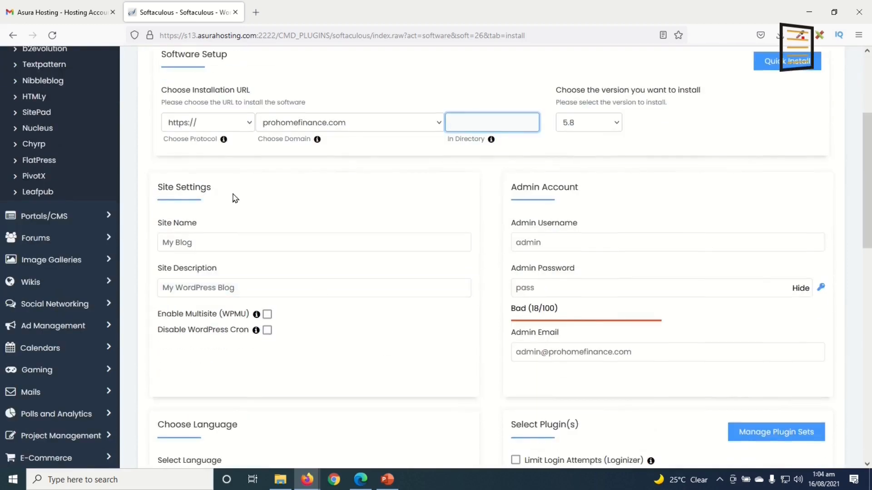
Review the 'My Blog' site name and site description fields
left_click(203, 242)
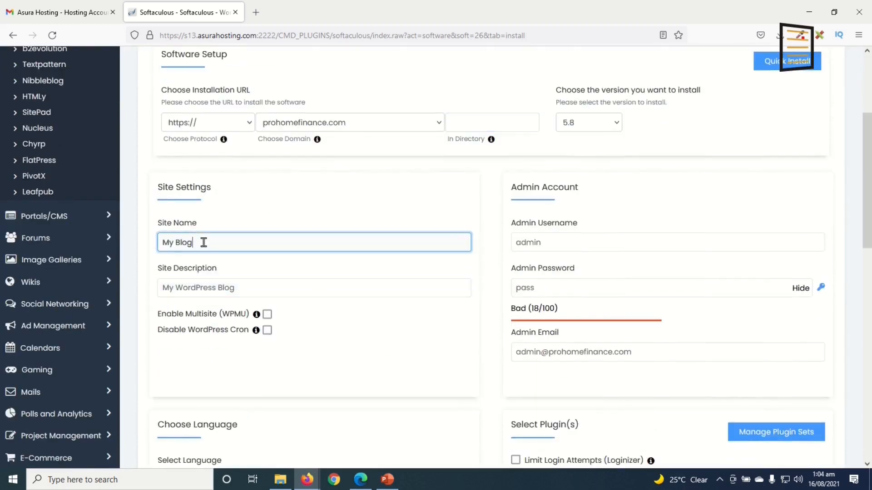
left_click_drag(203, 243, 119, 243)
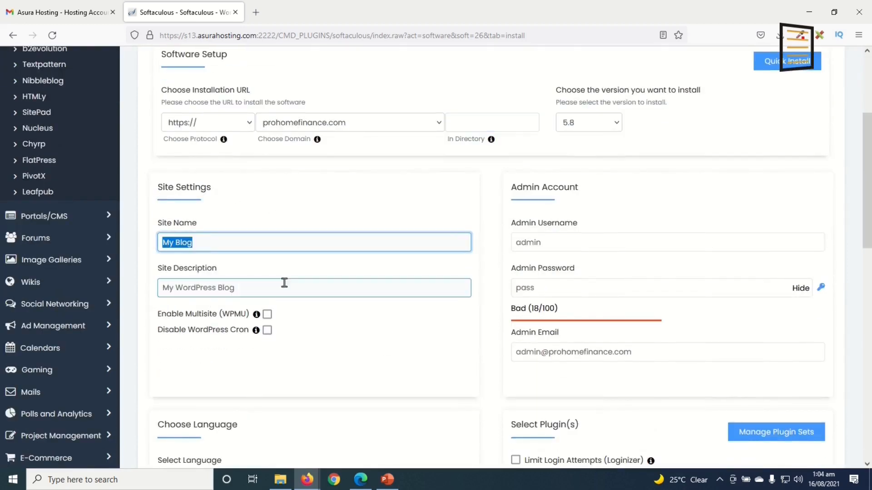
left_click_drag(284, 286, 139, 282)
left_click(217, 243)
left_click(257, 287)
left_click(241, 249)
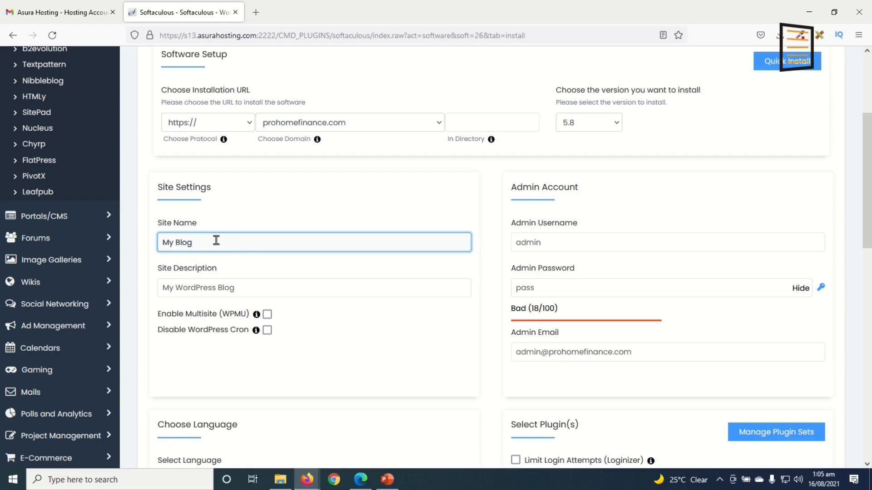
left_click(245, 286)
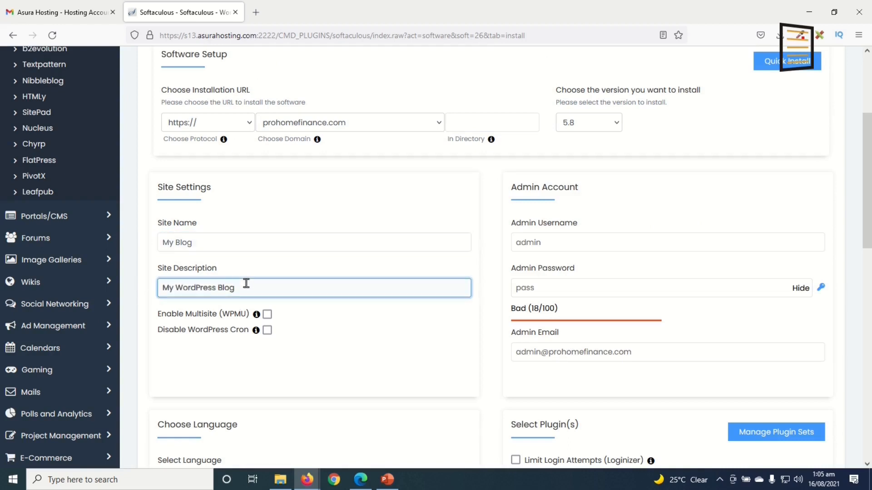
Replace the default admin username and set a strong admin password
left_click(615, 242)
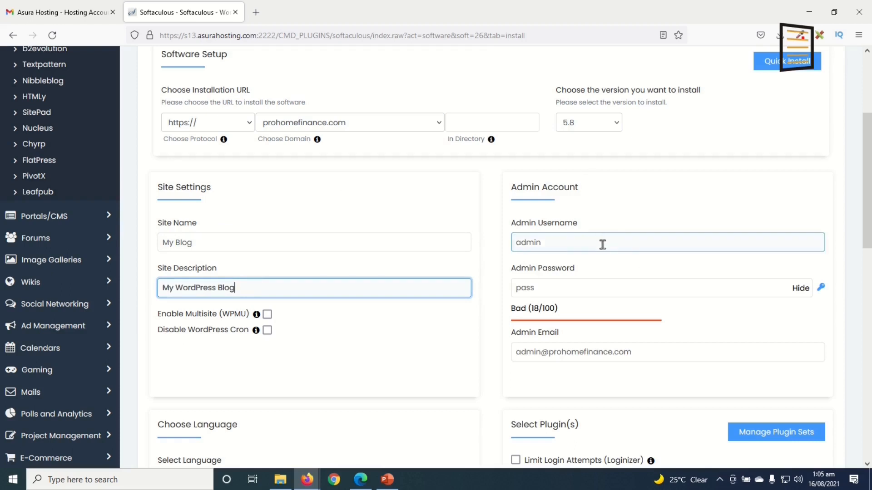
left_click(565, 242)
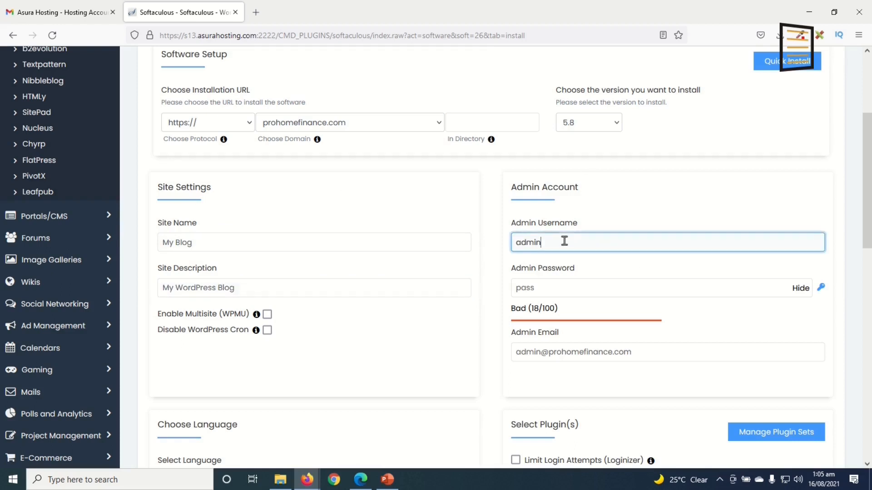
left_click(573, 287)
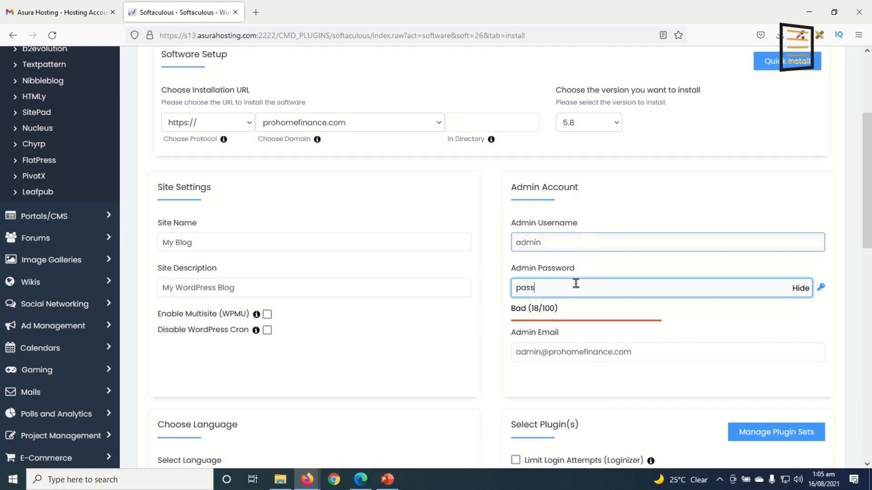
double_click(545, 239)
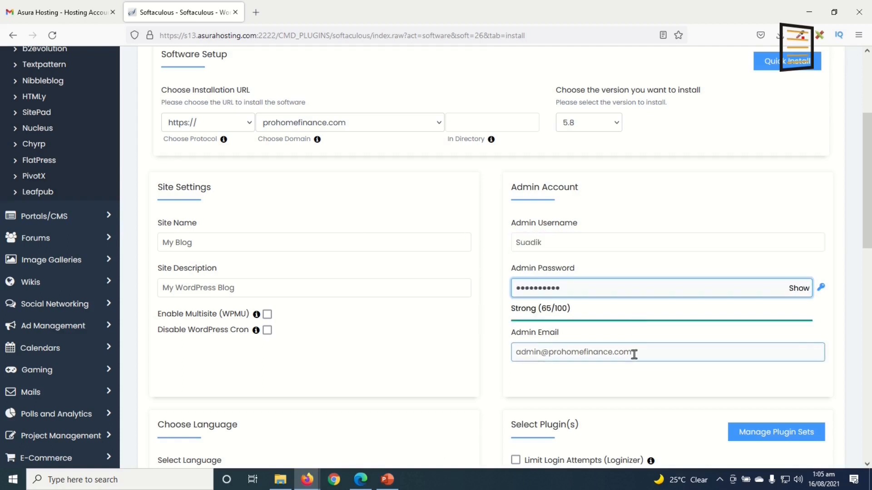
key("Tab")
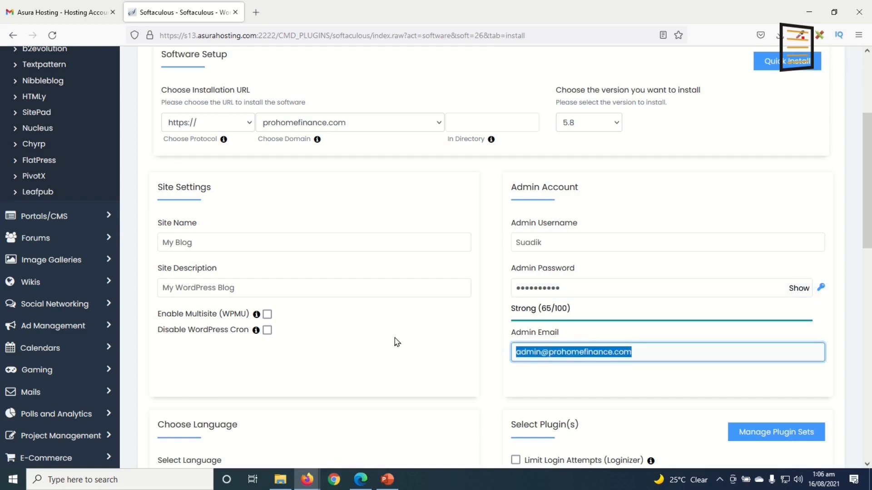
Fill in the admin e-mail using the browser's suggested address
type("dana")
key("Down")
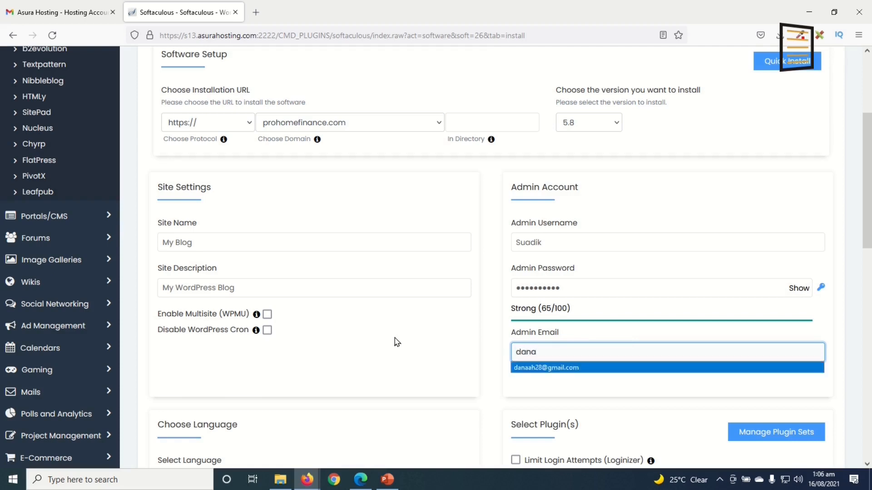
key("Return")
scroll(396, 342, "down", 1)
left_click(621, 327)
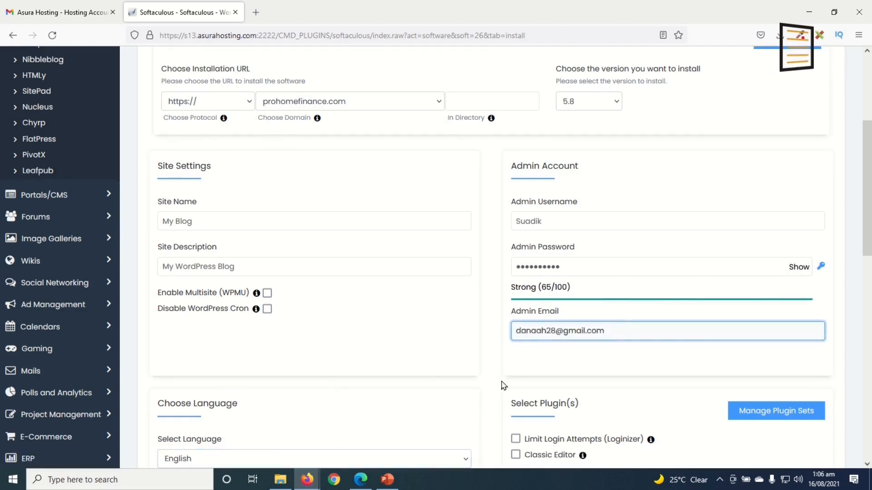
scroll(439, 371, "down", 2)
scroll(438, 371, "down", 2)
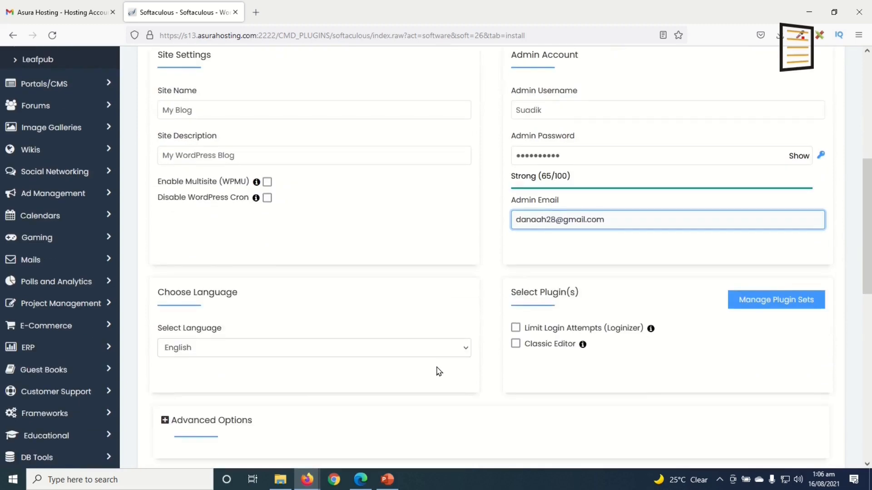
scroll(464, 375, "down", 2)
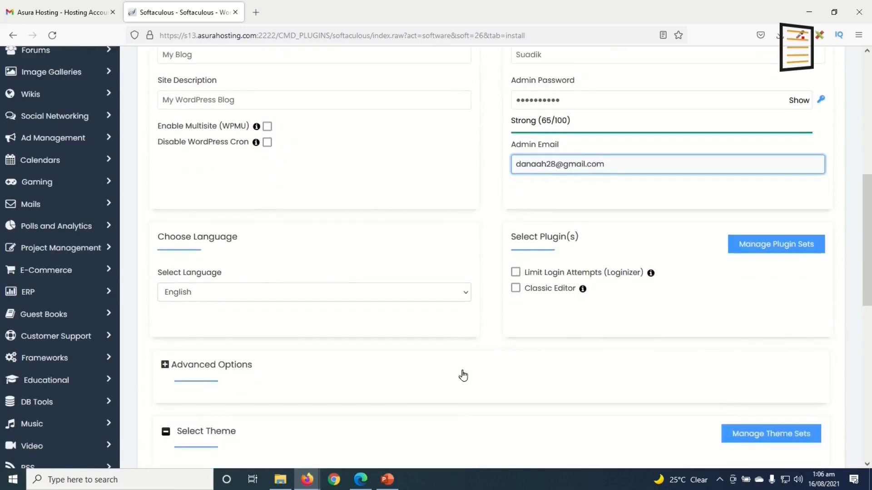
left_click(197, 334)
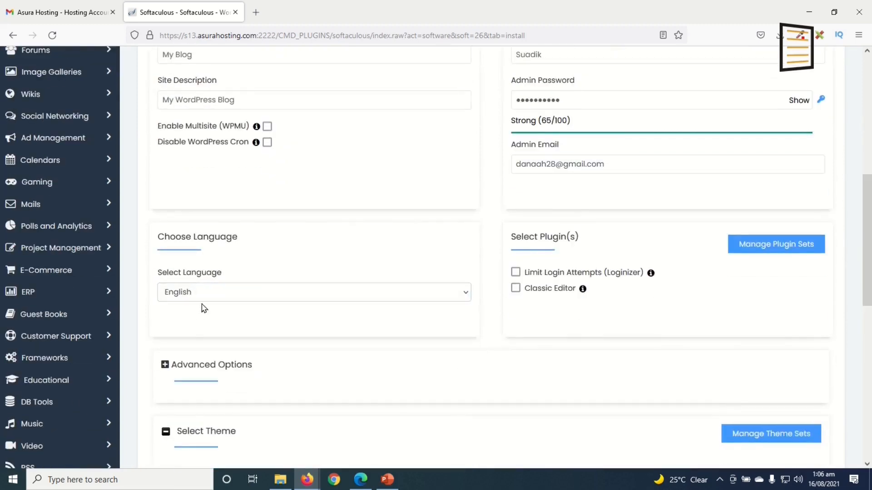
Keep English as the installation language
left_click(240, 296)
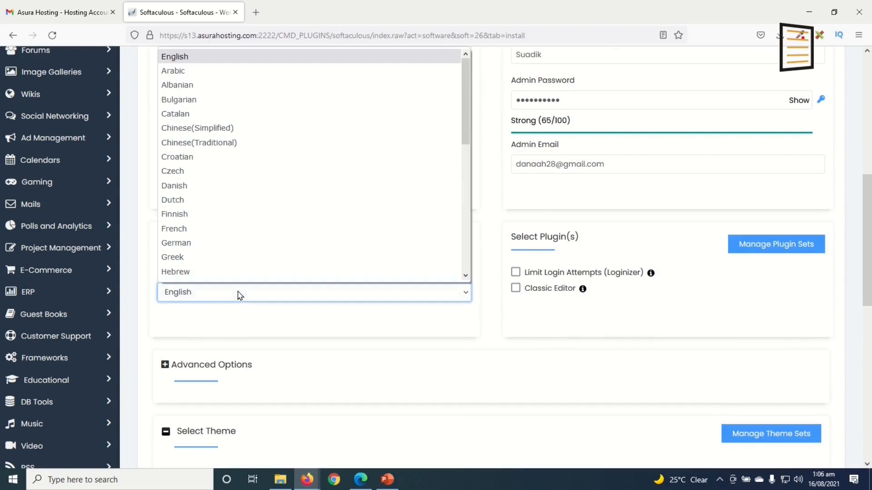
left_click(240, 295)
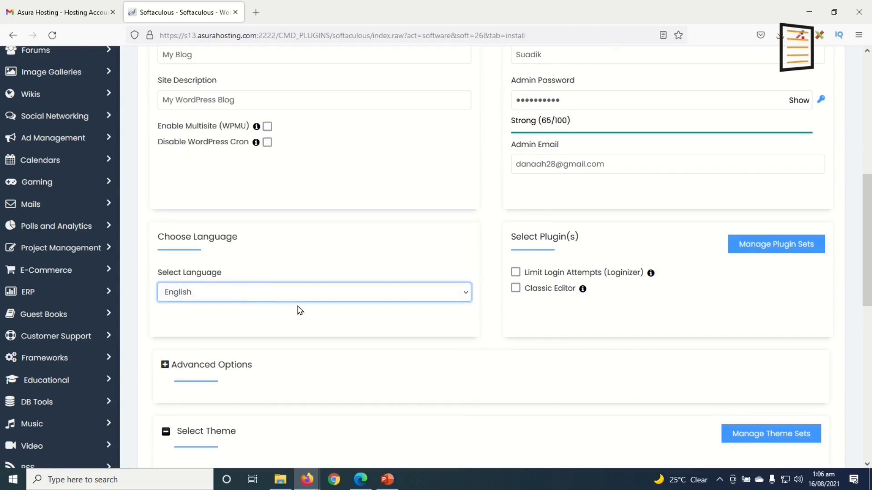
scroll(518, 383, "down", 9)
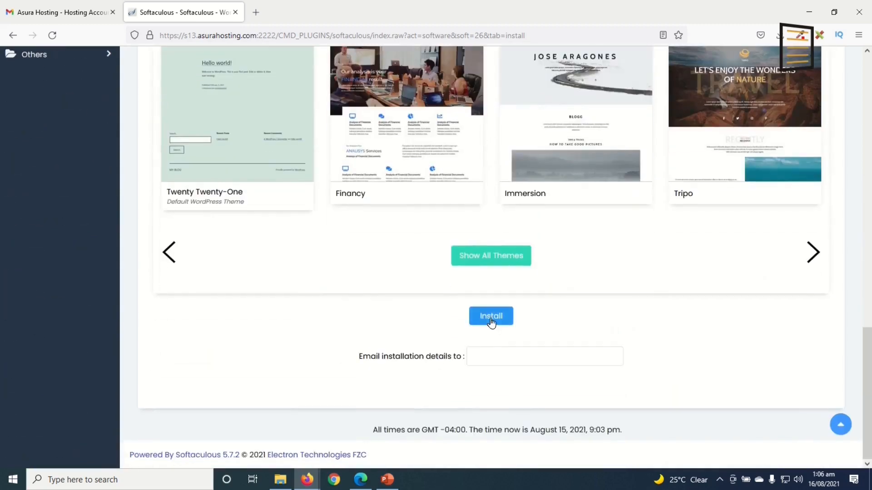
left_click(490, 317)
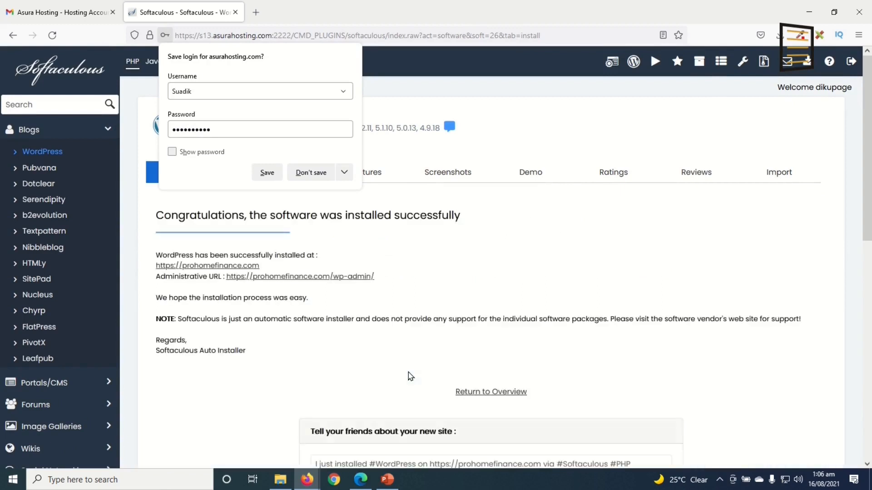
left_click(509, 254)
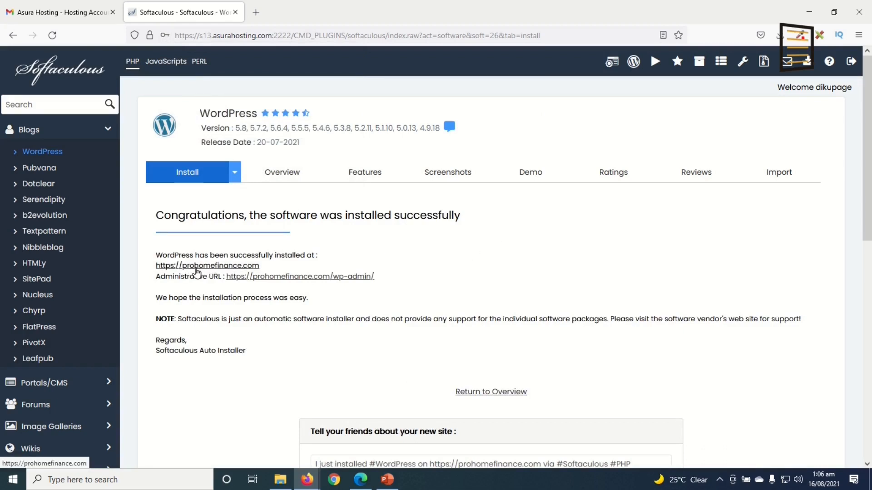
left_click(236, 267)
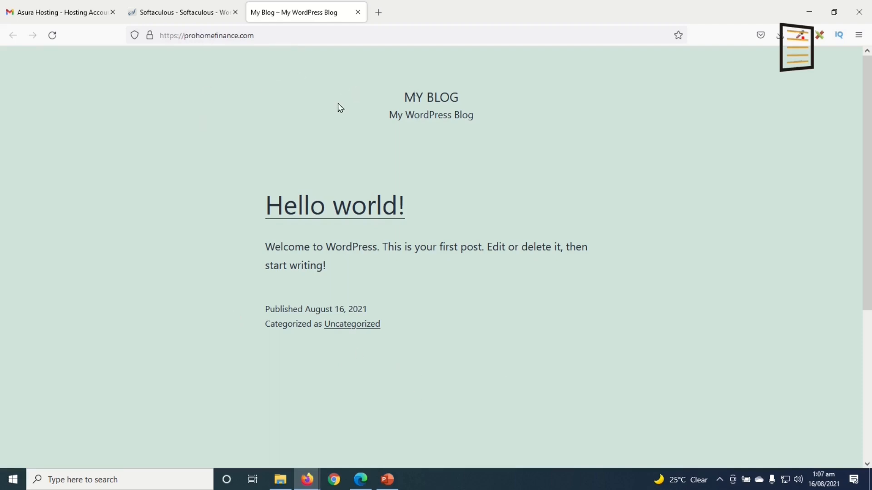
Go to the site's /wp-admin login page
left_click(287, 35)
left_click(287, 36)
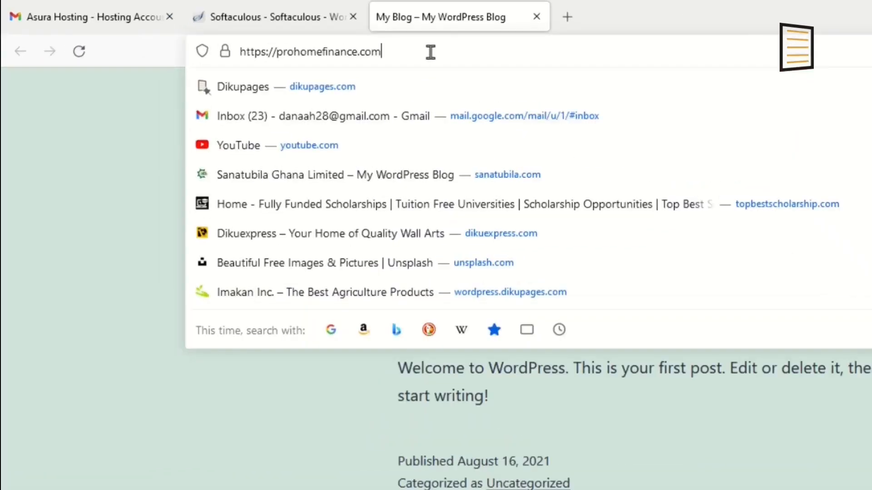
type("/")
type("w")
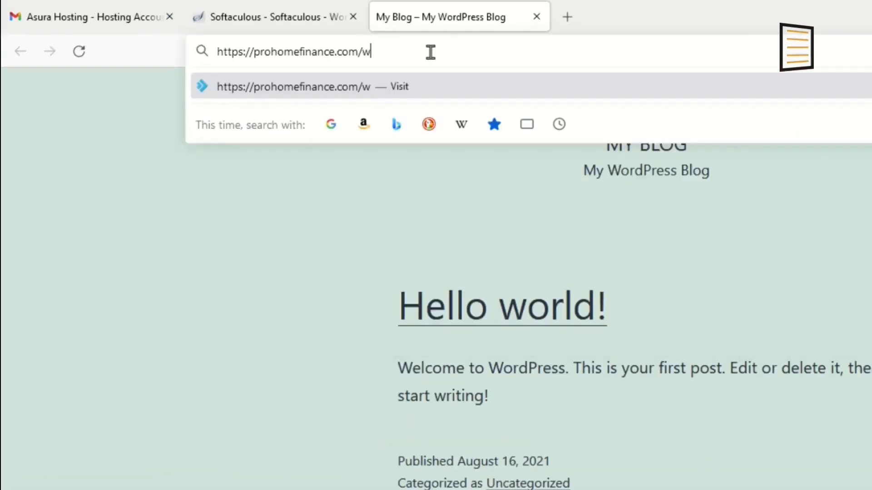
type("p-admin")
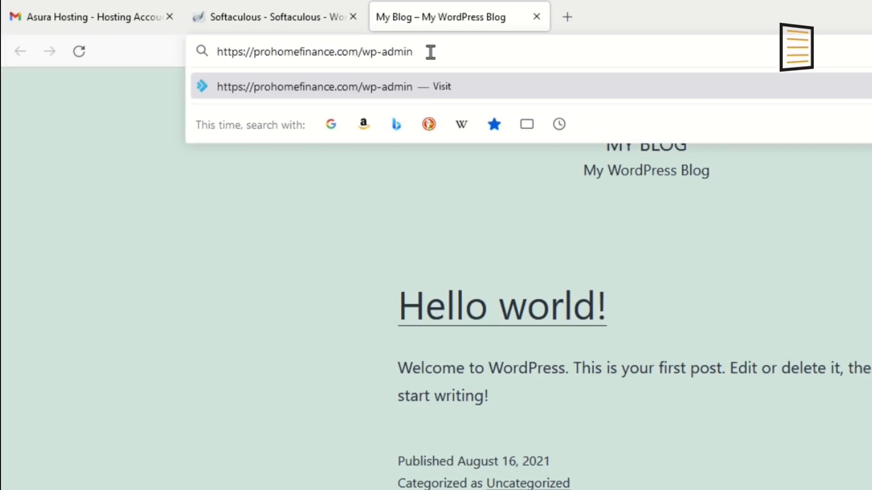
key("Return")
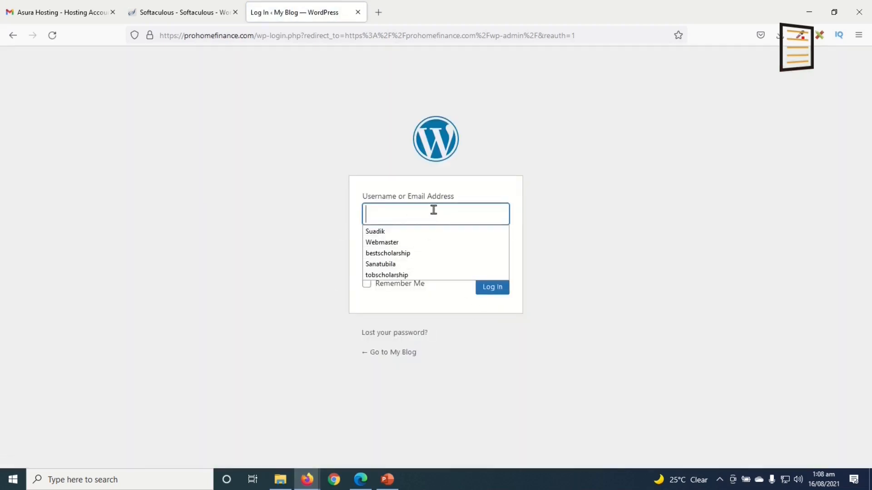
Log in with the saved admin username and password
left_click(428, 232)
left_click(424, 258)
type("••••••••")
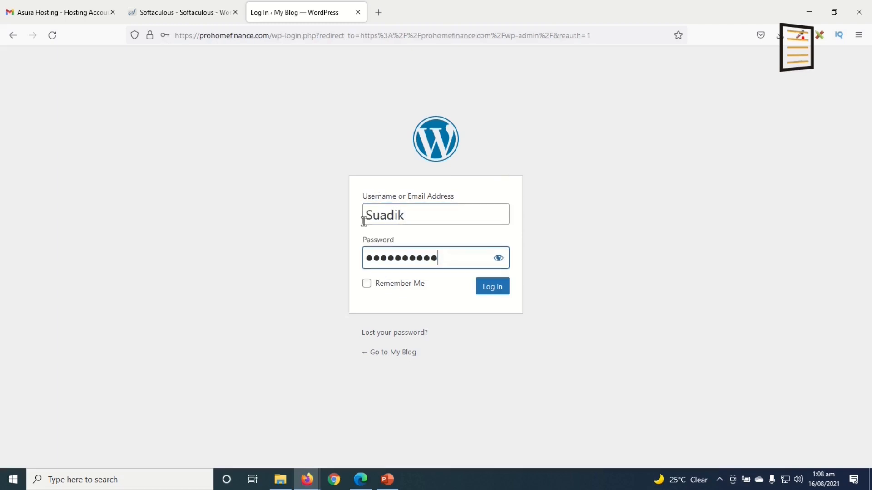
left_click(479, 294)
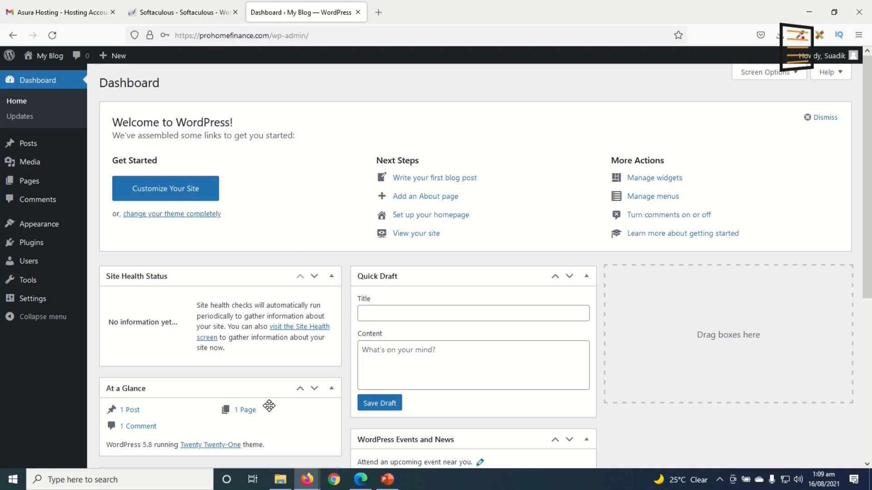
Dismiss the Dashboard welcome panel
left_click(822, 118)
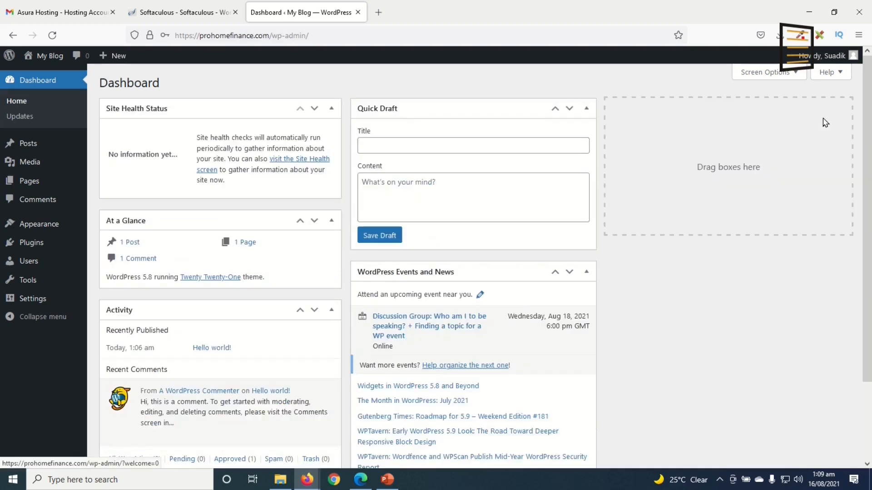
scroll(518, 270, "down", 3)
scroll(704, 152, "up", 3)
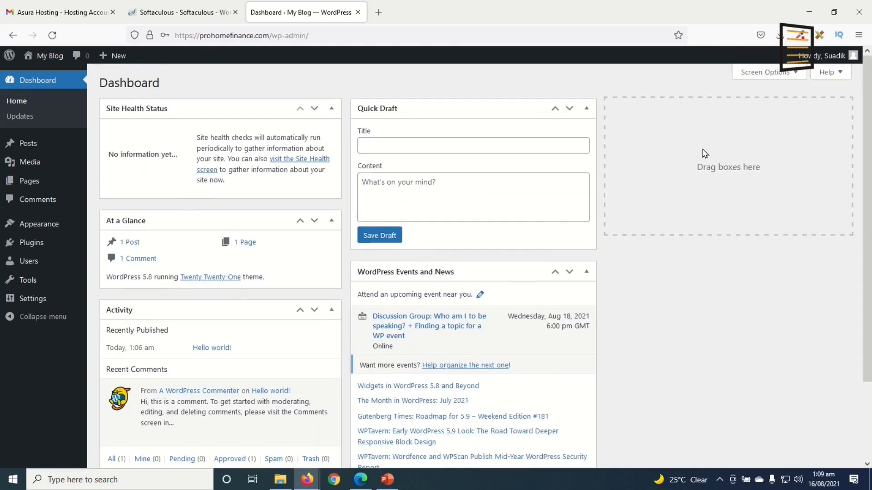
Hide the Events and News, Quick Draft, Activity, At a Glance and Site Health widgets, then open Posts
left_click(766, 72)
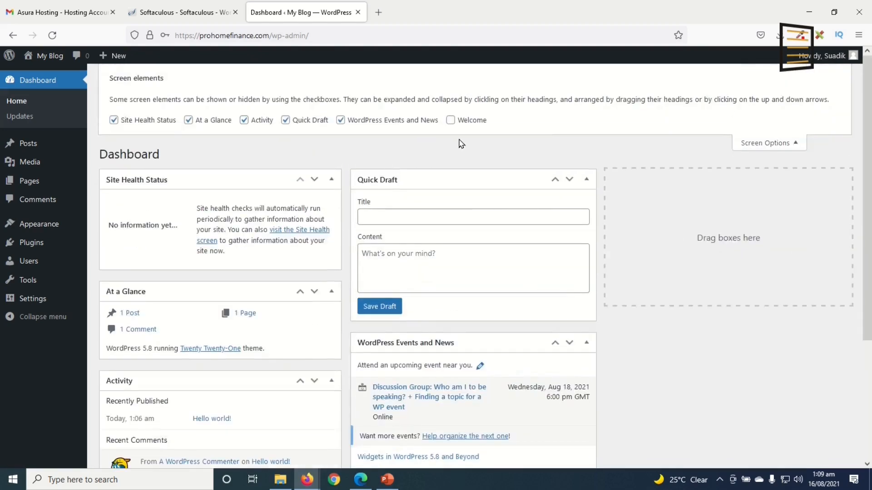
left_click(341, 120)
left_click(297, 122)
left_click(249, 121)
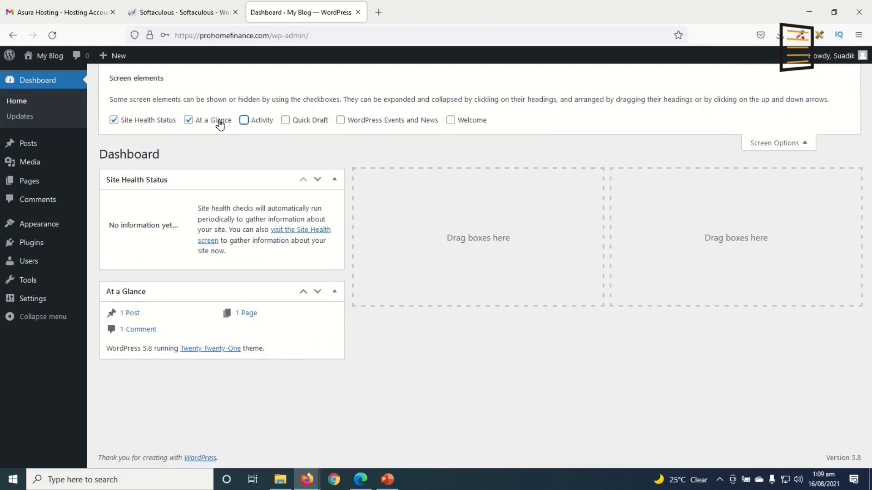
left_click(218, 122)
left_click(156, 122)
left_click(775, 144)
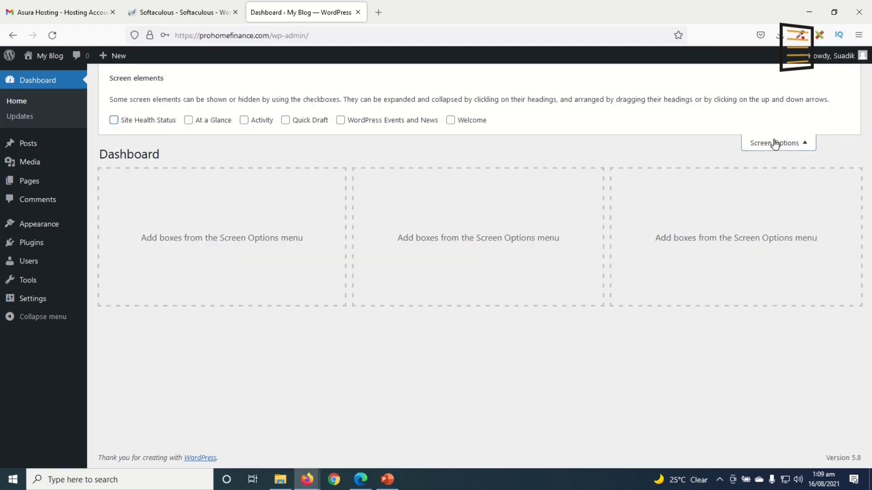
left_click(775, 144)
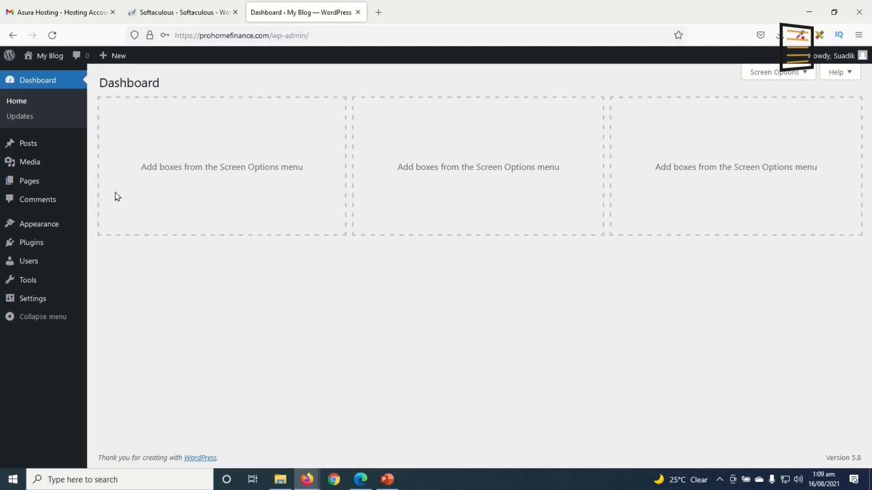
left_click(34, 144)
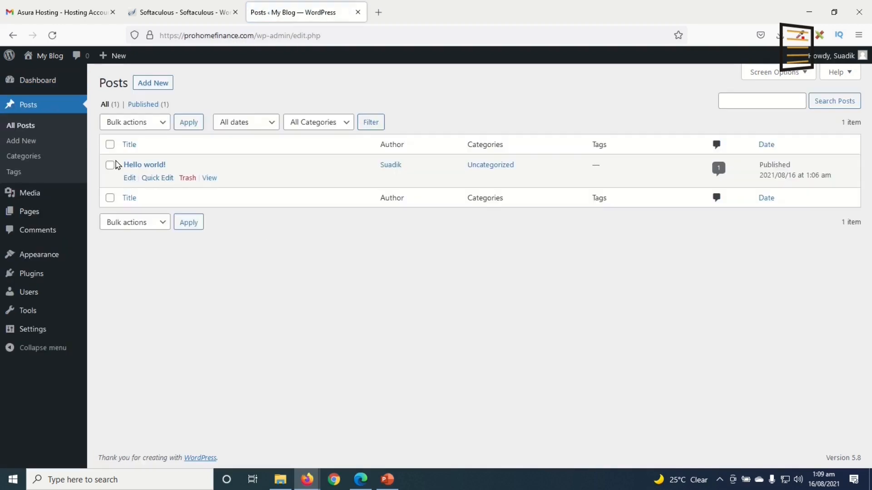
Permanently delete the Hello world! post
left_click(189, 180)
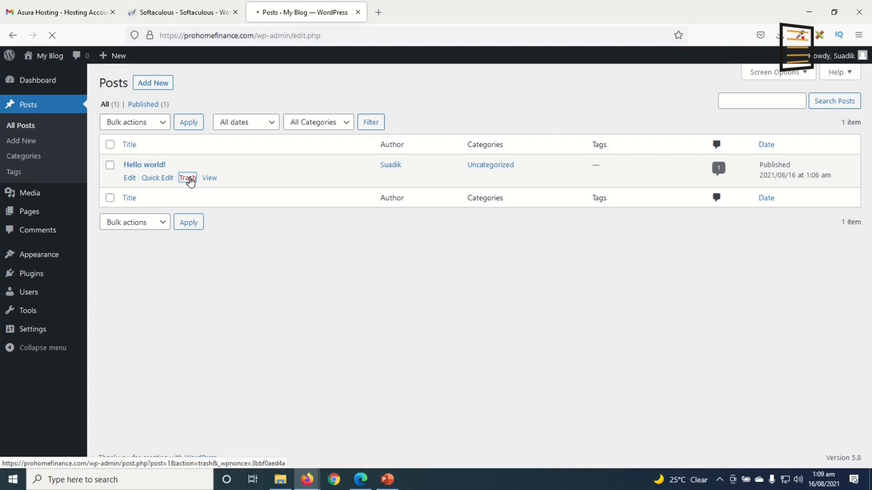
left_click(134, 137)
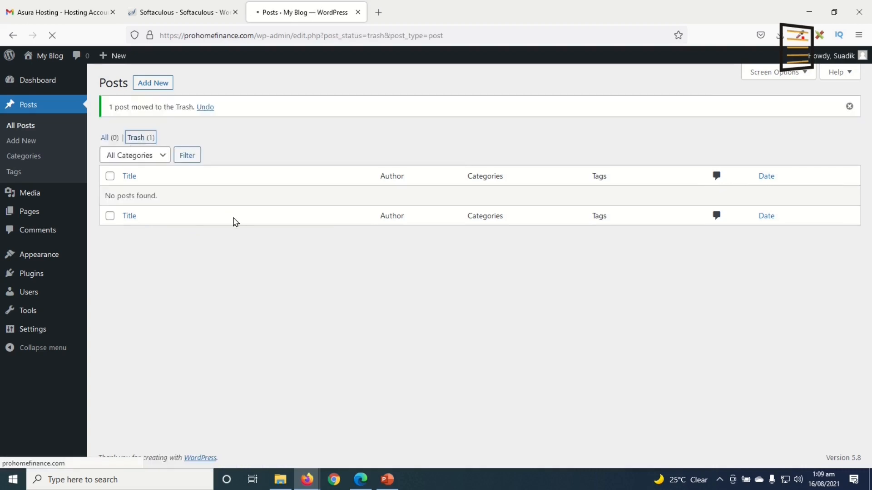
left_click(424, 127)
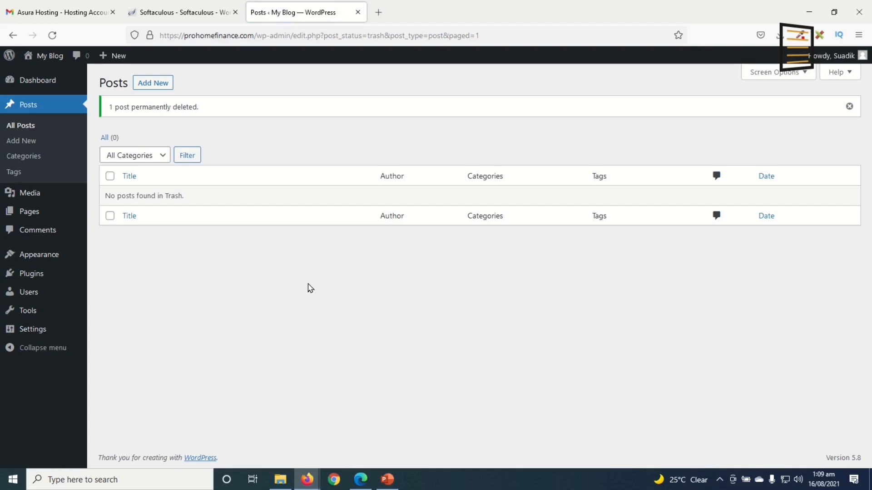
Trash the Privacy Policy and Sample Page pages and empty the Pages trash
left_click(34, 212)
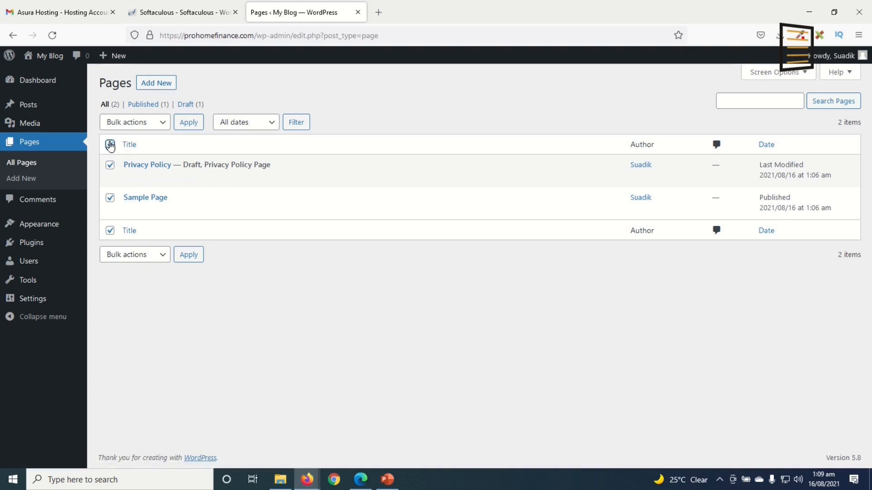
left_click(139, 125)
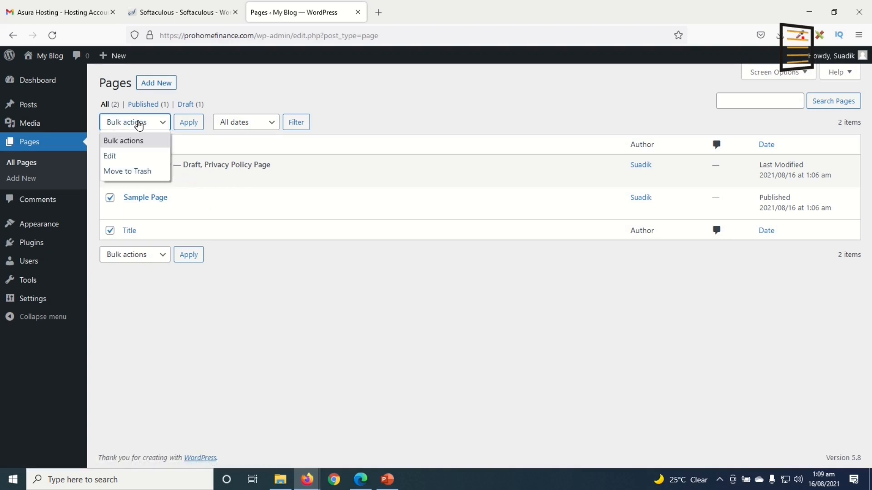
left_click(140, 171)
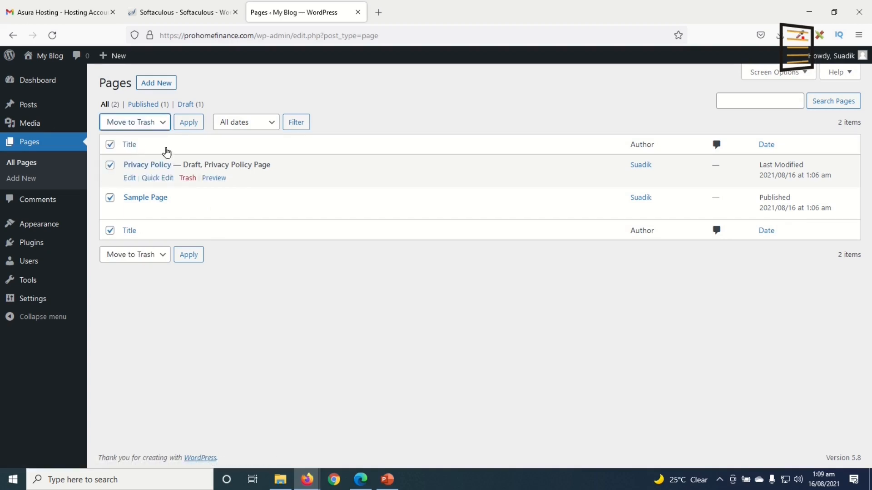
left_click(186, 122)
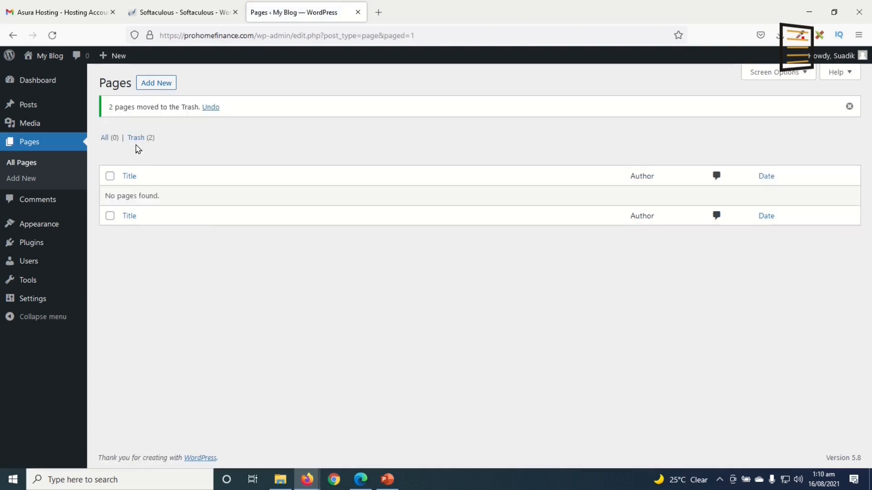
left_click(136, 138)
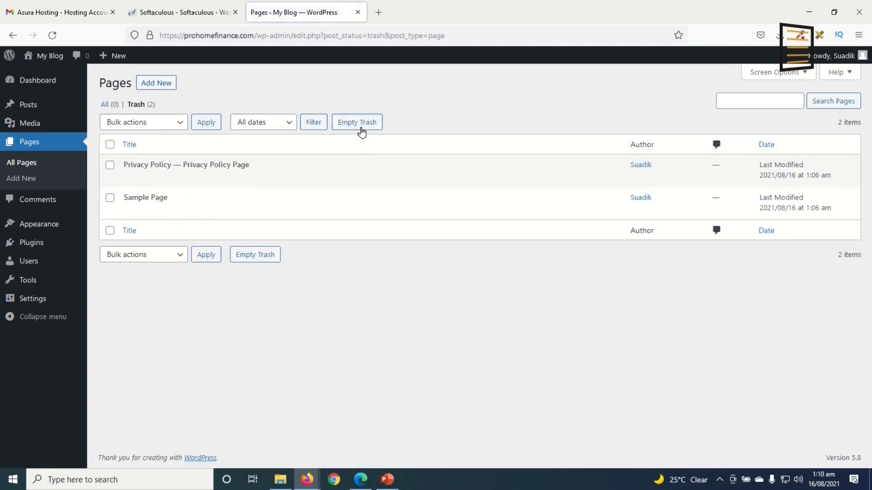
left_click(361, 125)
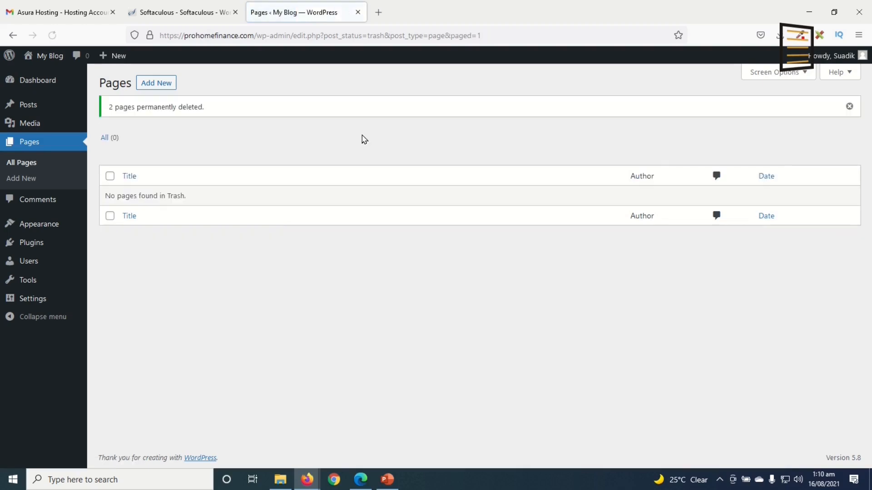
Delete the Twenty Nineteen theme
left_click(30, 225)
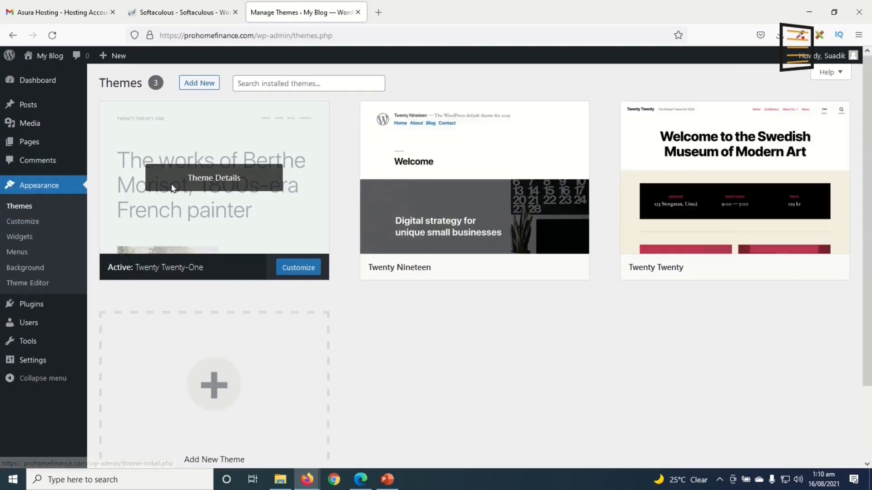
mouse_move(788, 201)
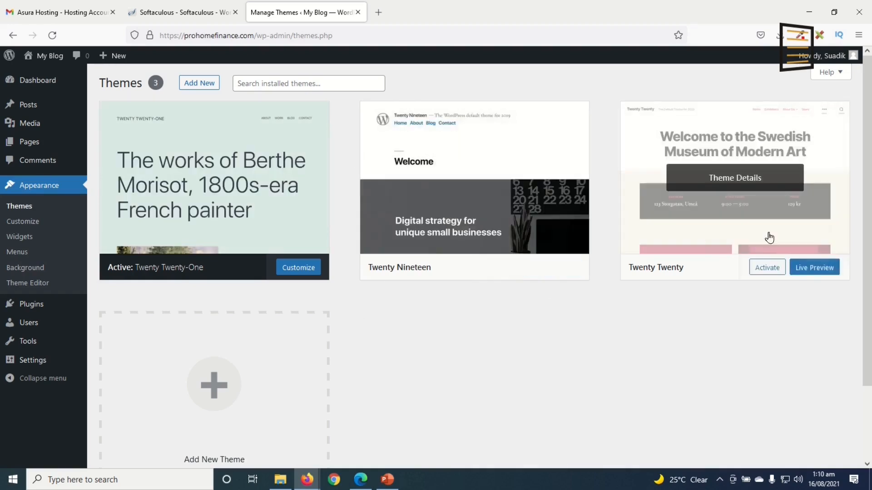
left_click(482, 180)
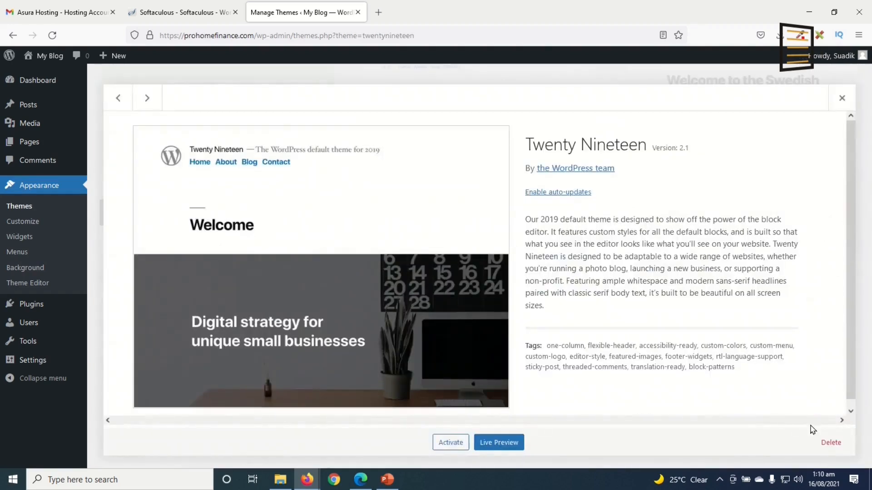
left_click(831, 443)
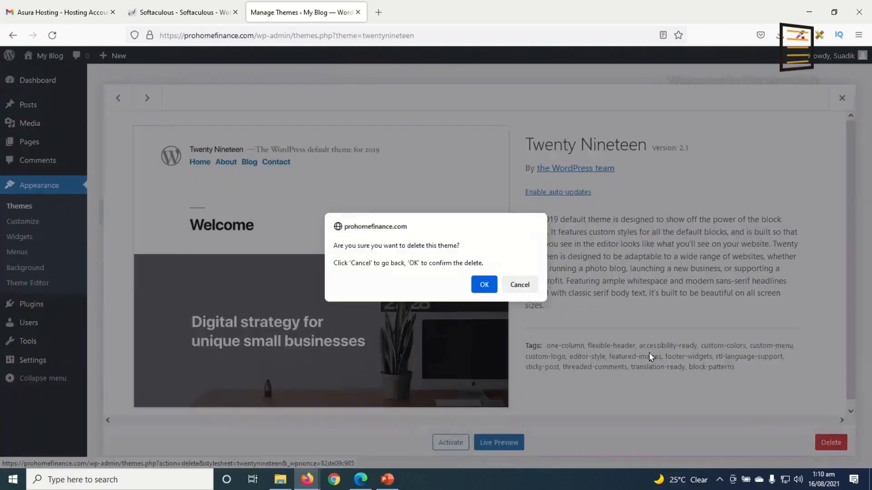
left_click(483, 286)
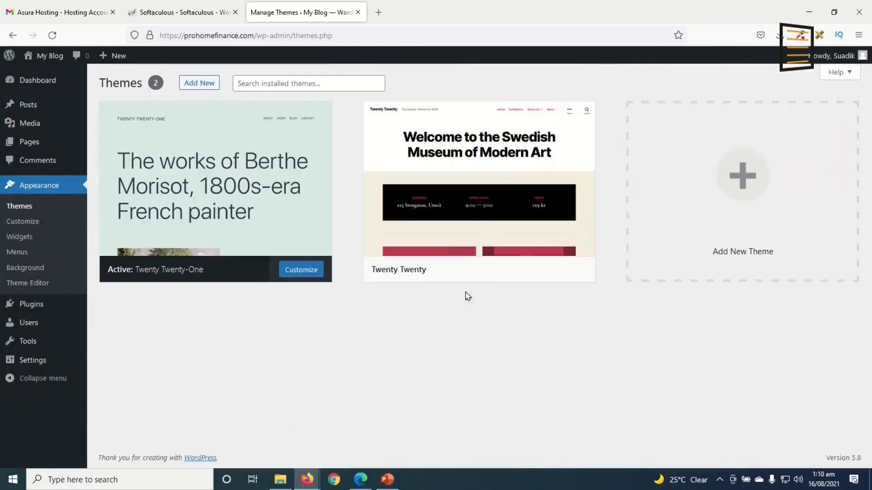
Delete the Twenty Twenty theme
left_click(477, 178)
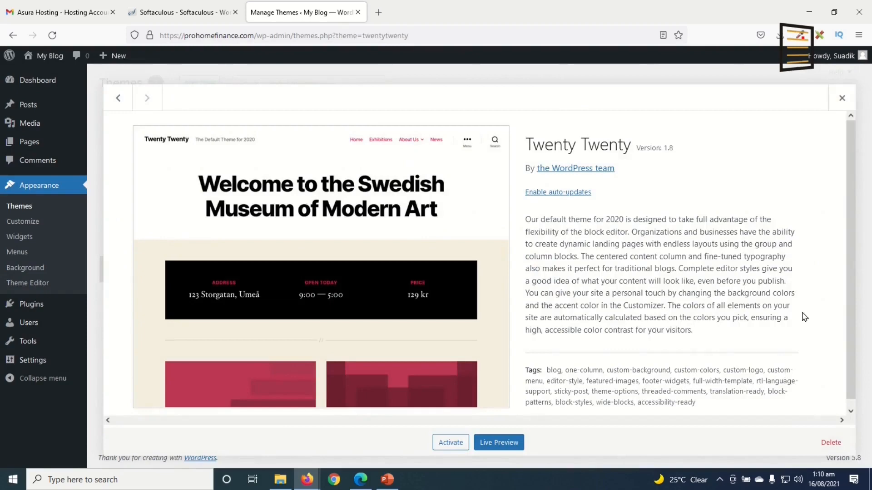
left_click(831, 443)
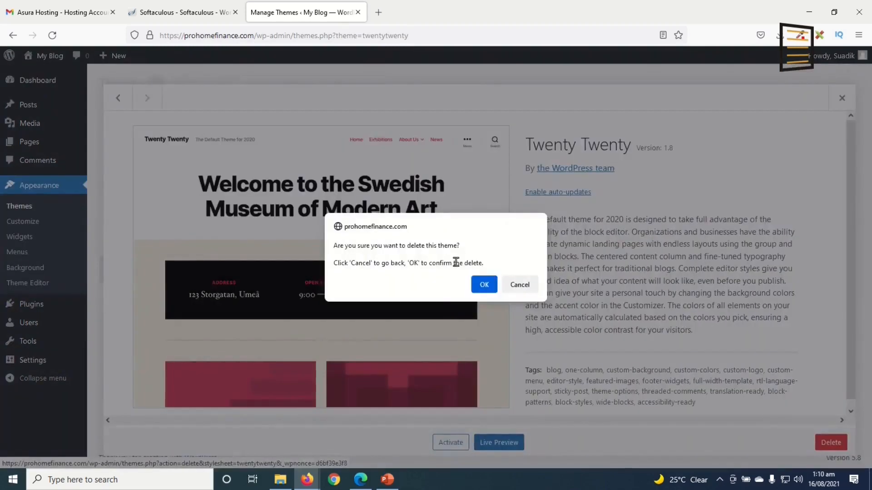
left_click(482, 285)
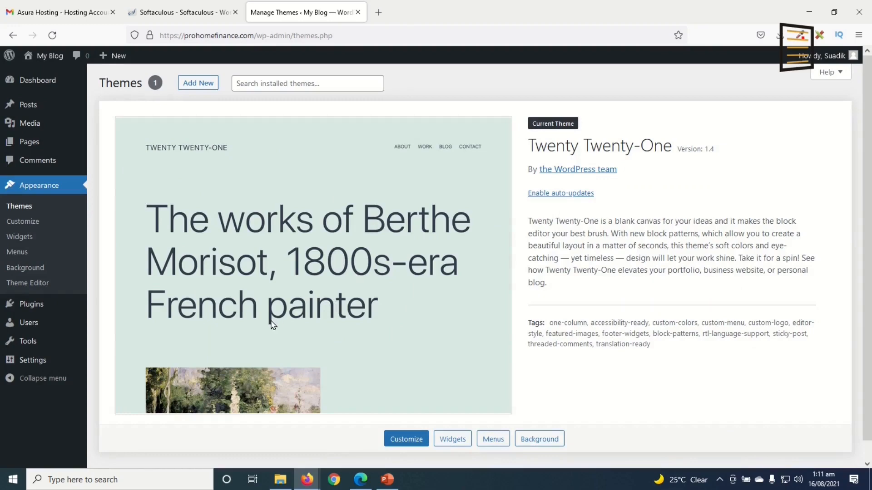
Bulk-delete the Akismet Anti-Spam and Hello Dolly plugins
left_click(41, 308)
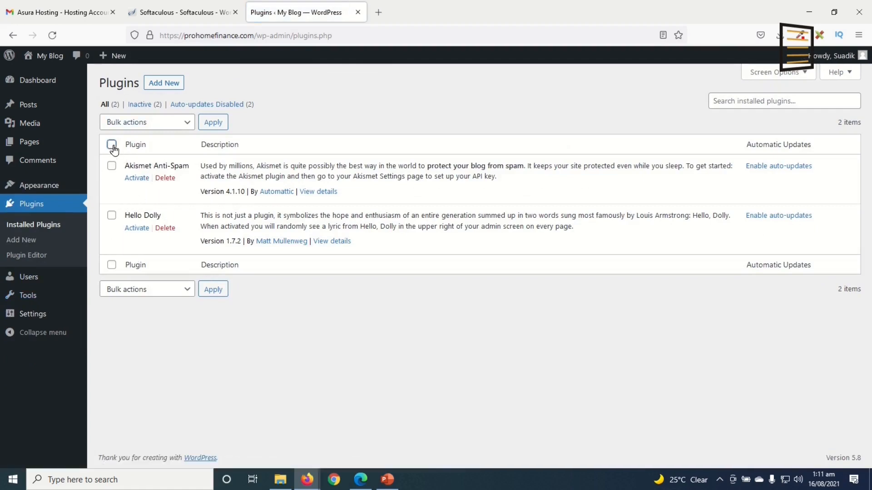
left_click(161, 124)
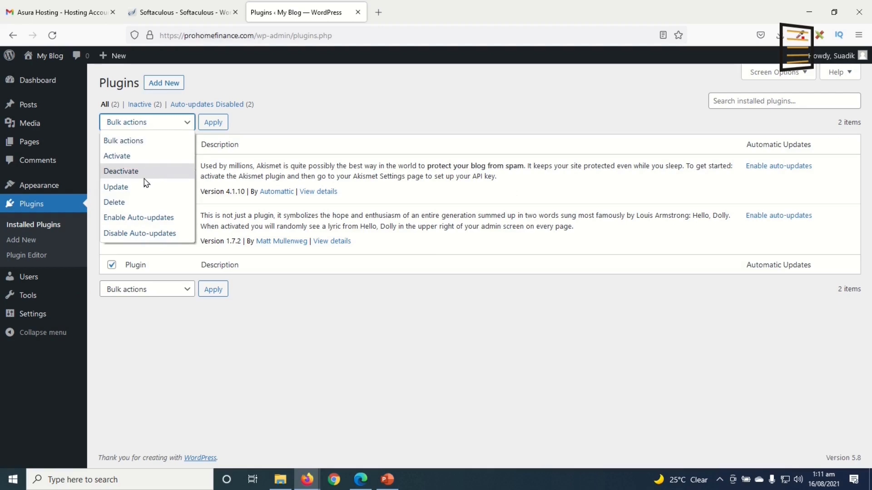
left_click(132, 202)
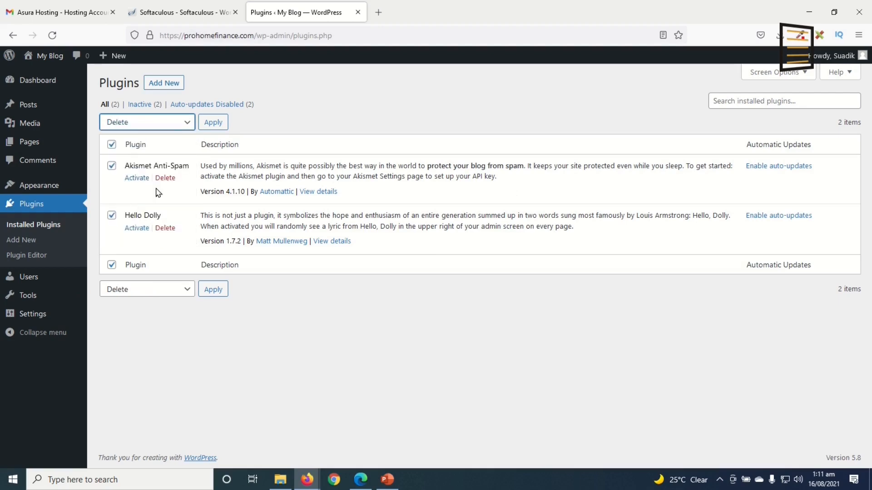
left_click(216, 122)
left_click(482, 277)
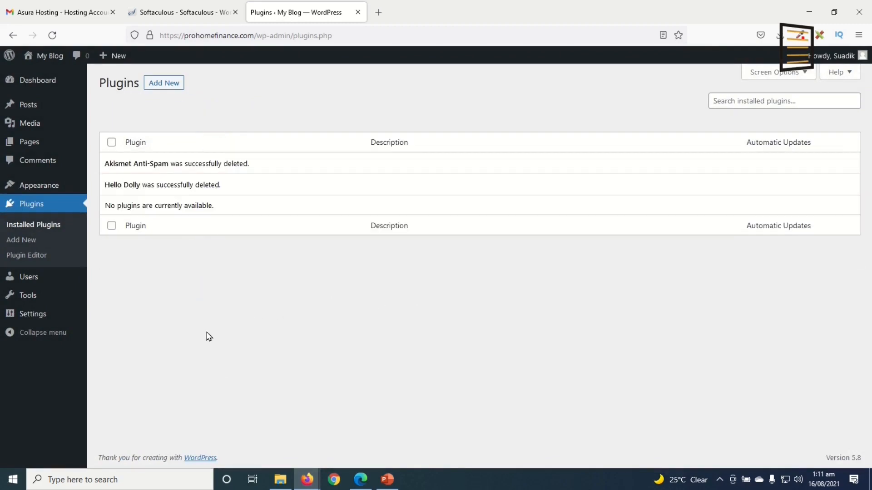
mouse_move(28, 317)
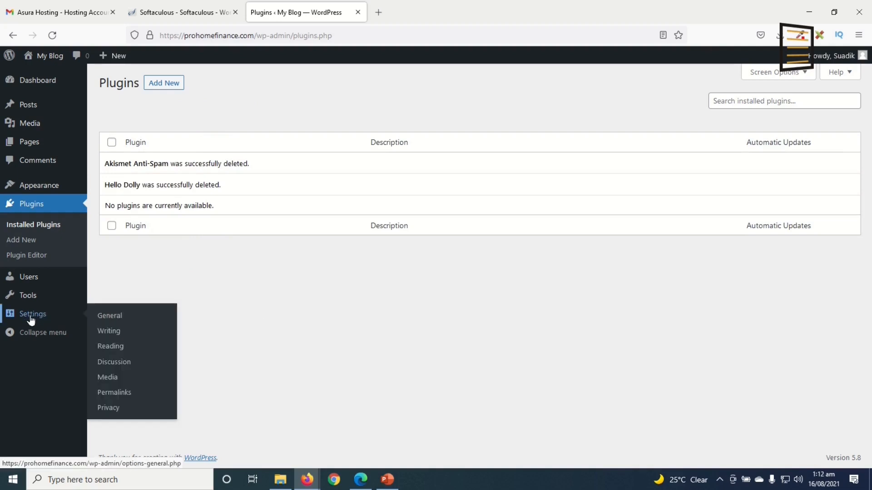
Set the site title to 'Pro Home Finance' and paste in the new tagline
left_click(108, 317)
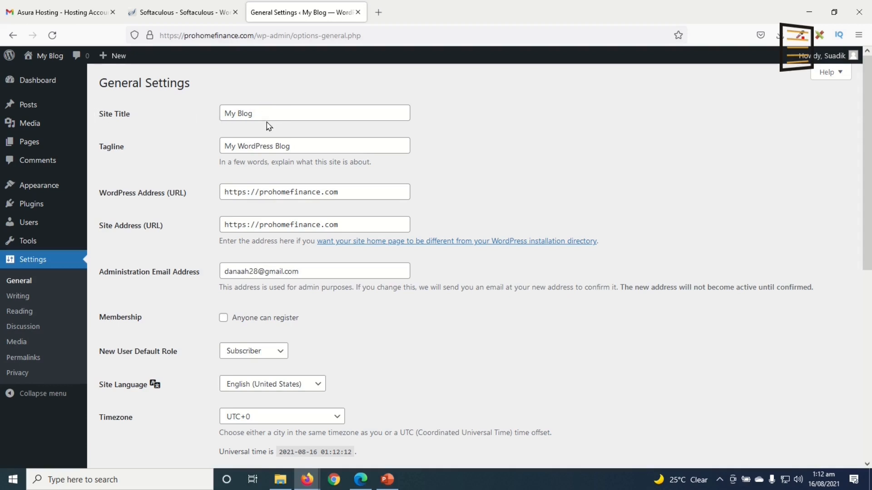
left_click_drag(284, 111, 159, 115)
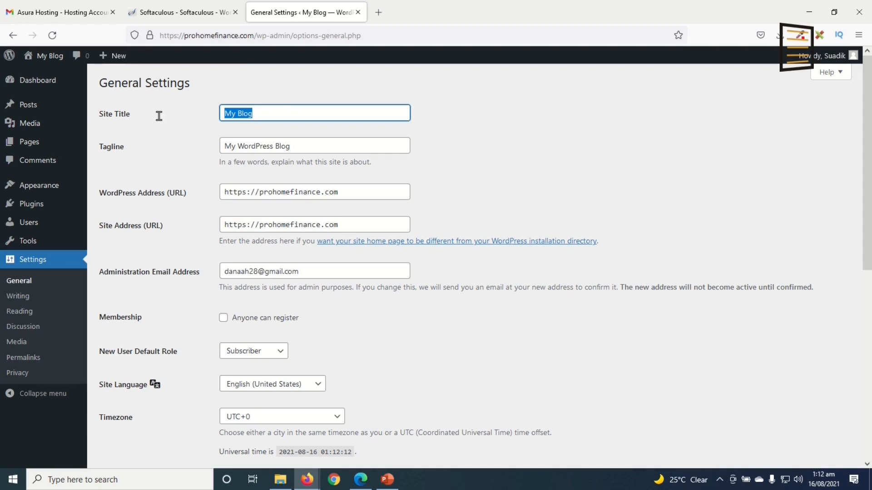
type("Pro Home Finance")
left_click_drag(292, 145, 89, 147)
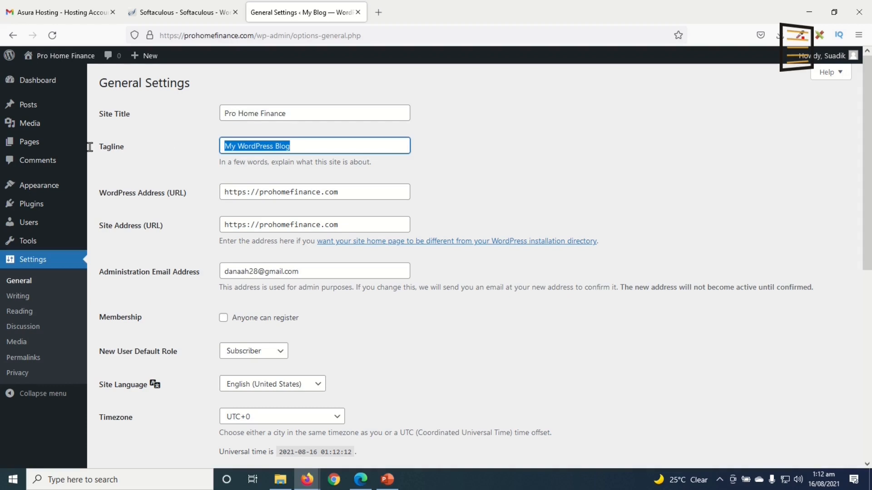
type("How to Manage Your Personal Finances at Home")
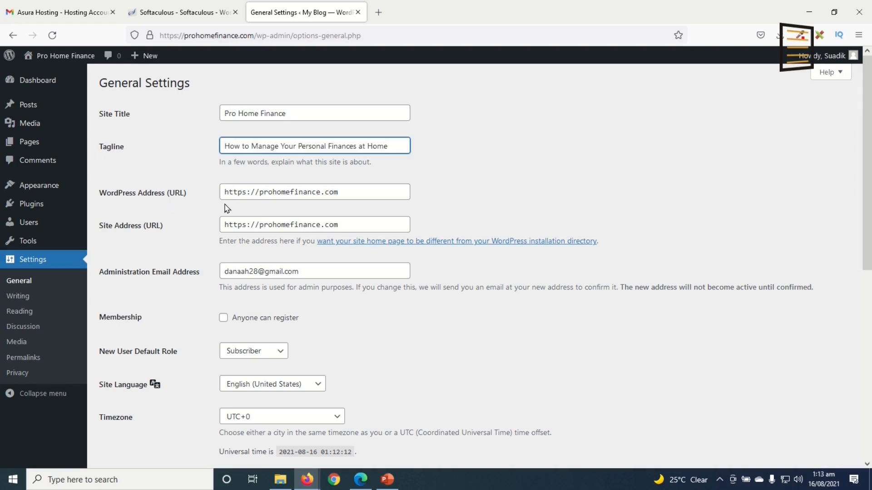
Check the https site address and admin e-mail, then save the general settings
left_click(245, 193)
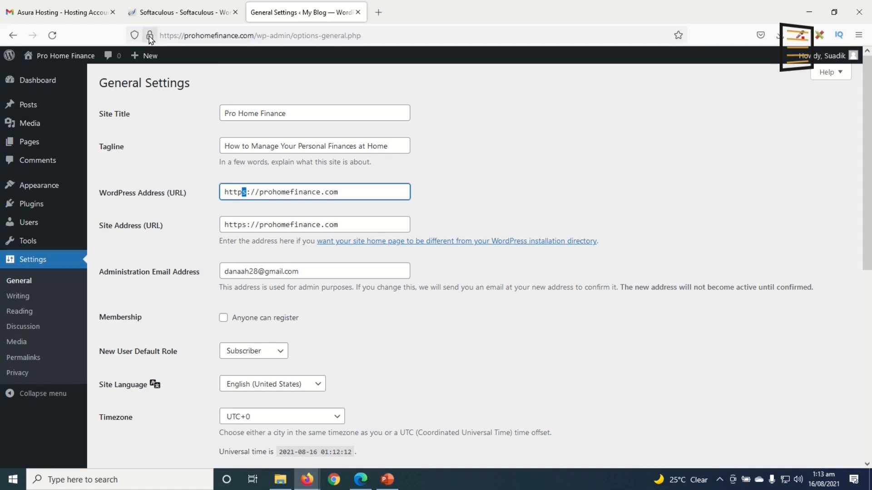
left_click(150, 36)
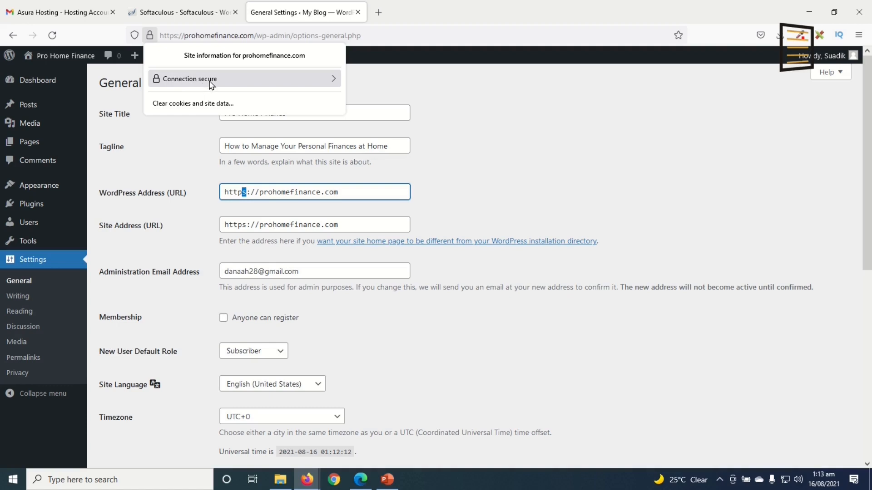
left_click(527, 127)
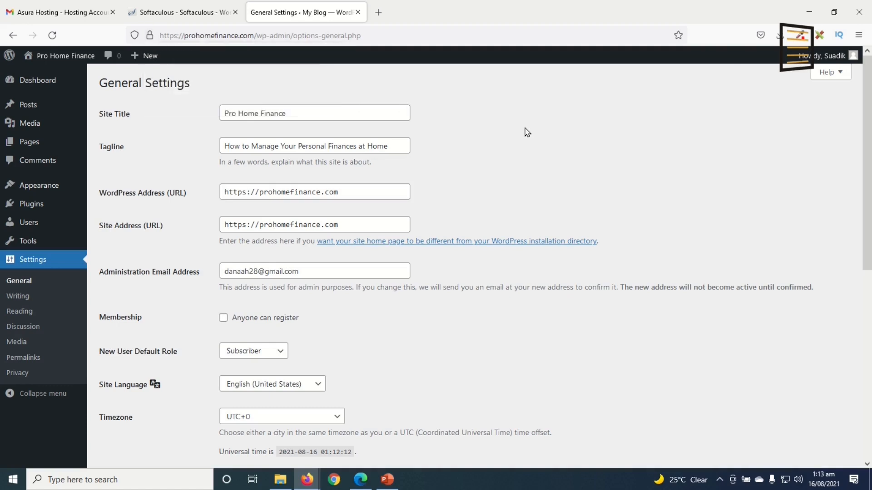
left_click(329, 272)
key("ctrl+a")
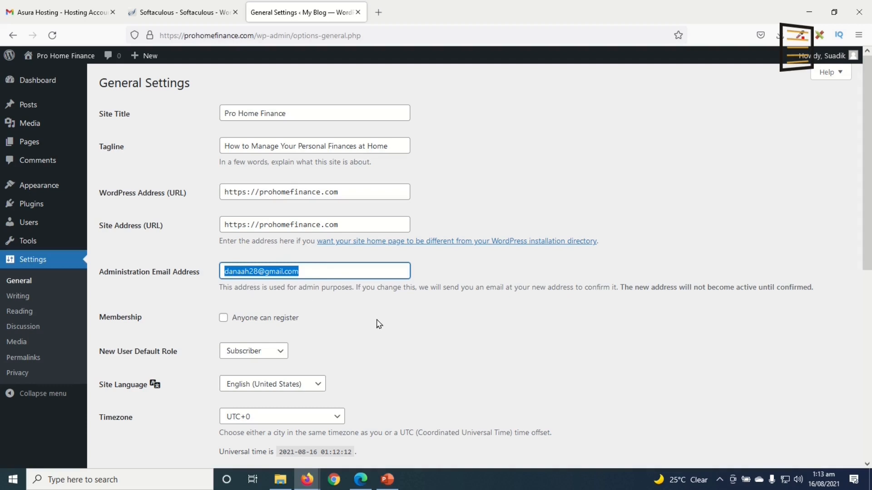
scroll(385, 327, "down", 8)
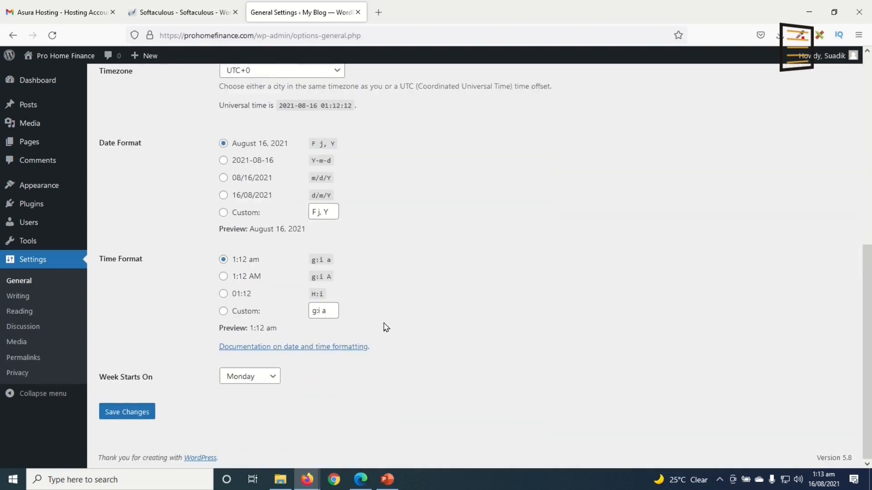
left_click(117, 412)
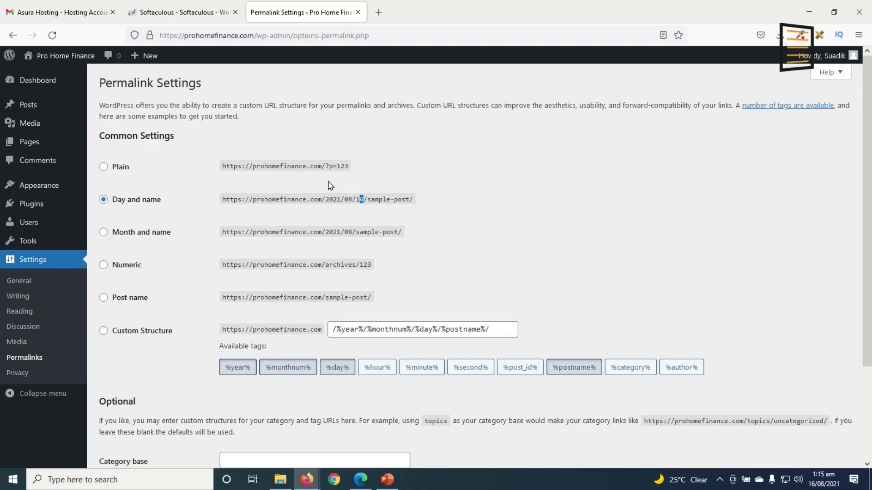
Switch the permalink structure to Post name (/%postname%/) and save
left_click_drag(369, 197, 408, 196)
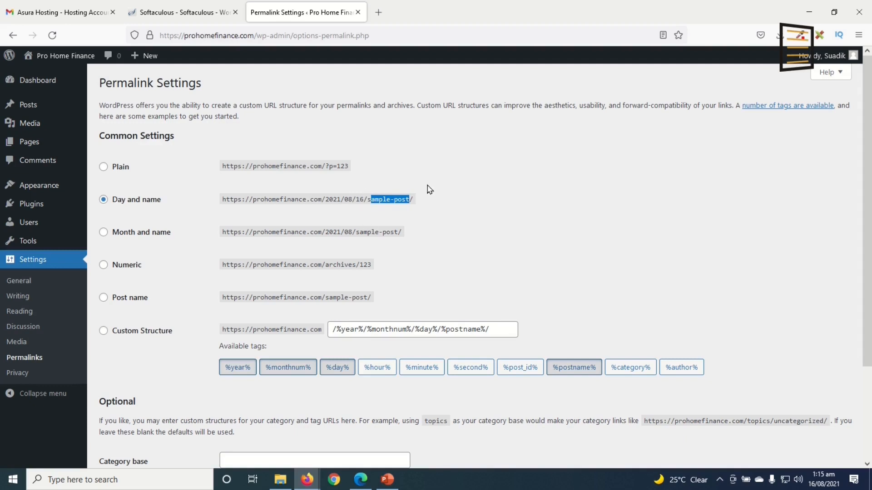
left_click(131, 299)
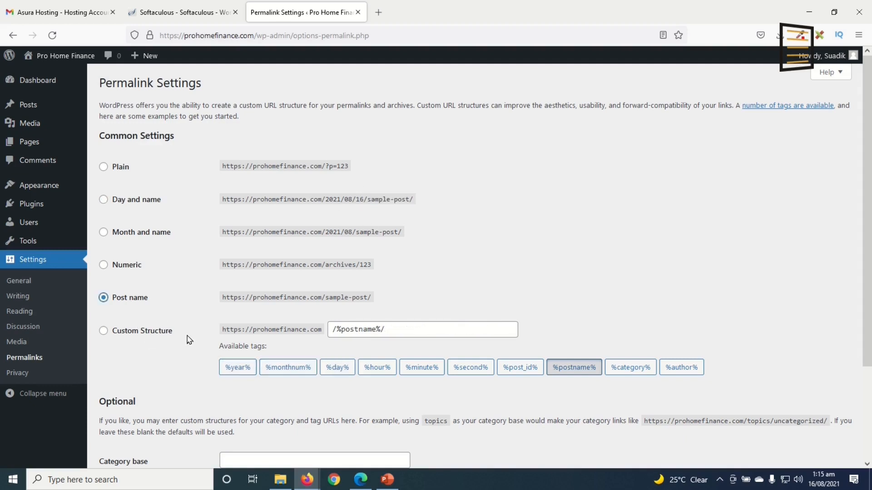
scroll(193, 345, "down", 3)
left_click(125, 415)
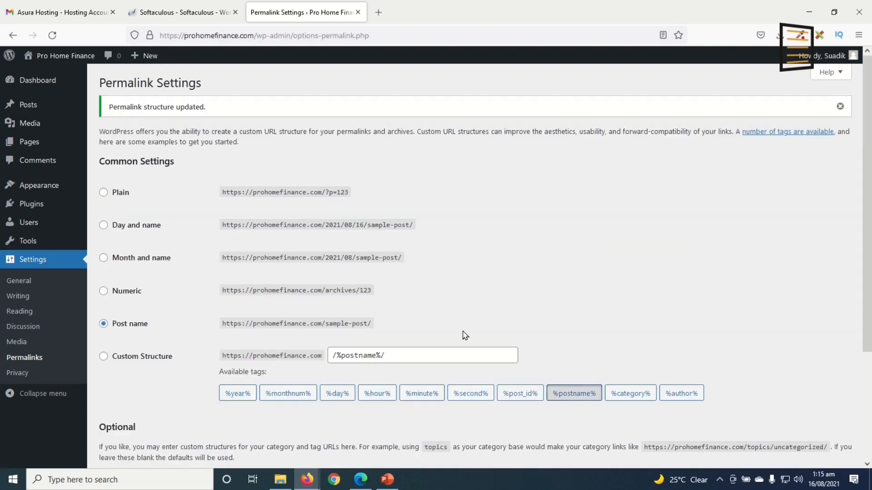
mouse_move(817, 55)
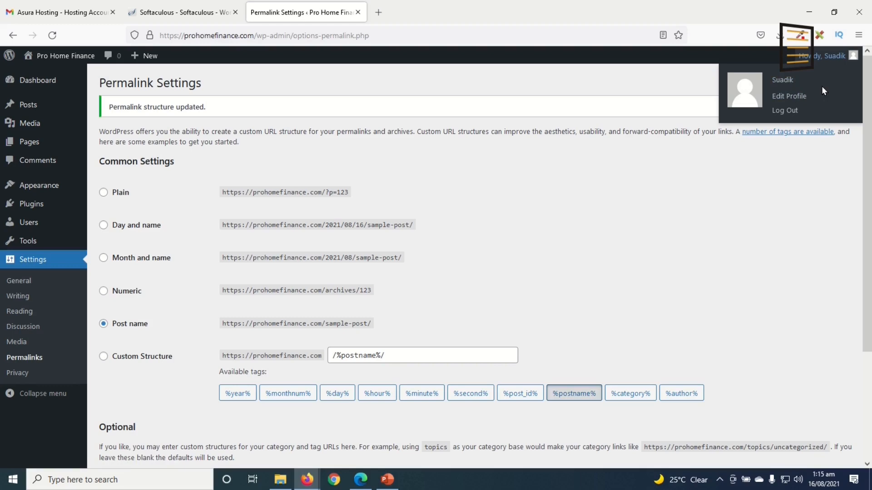
On the Edit Profile page, fill in the user's first and last name from the suggestions
left_click(791, 101)
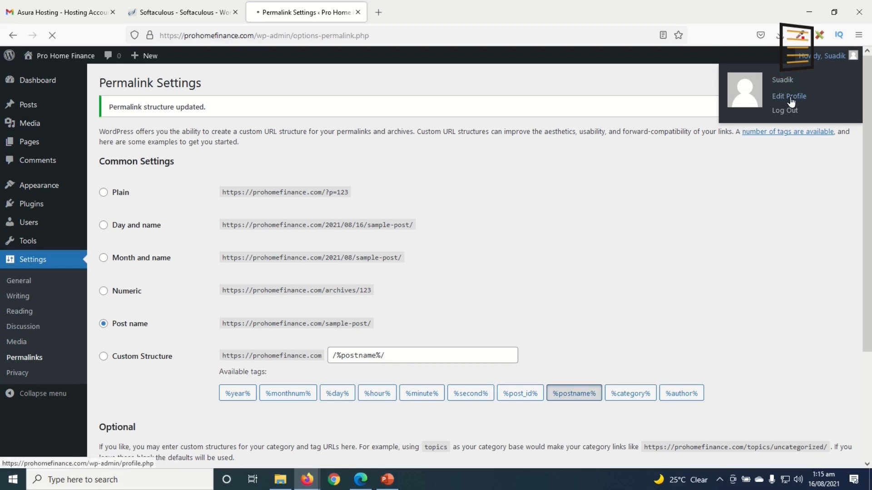
scroll(462, 305, "down", 5)
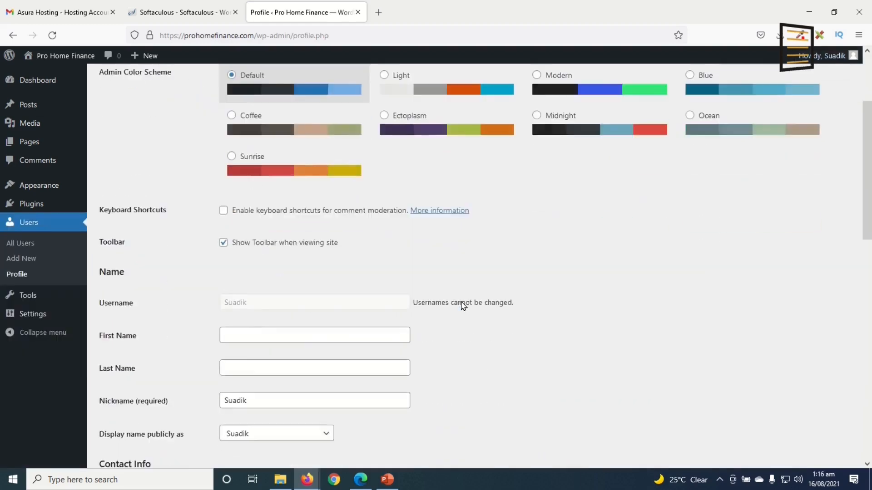
left_click(253, 298)
type("S")
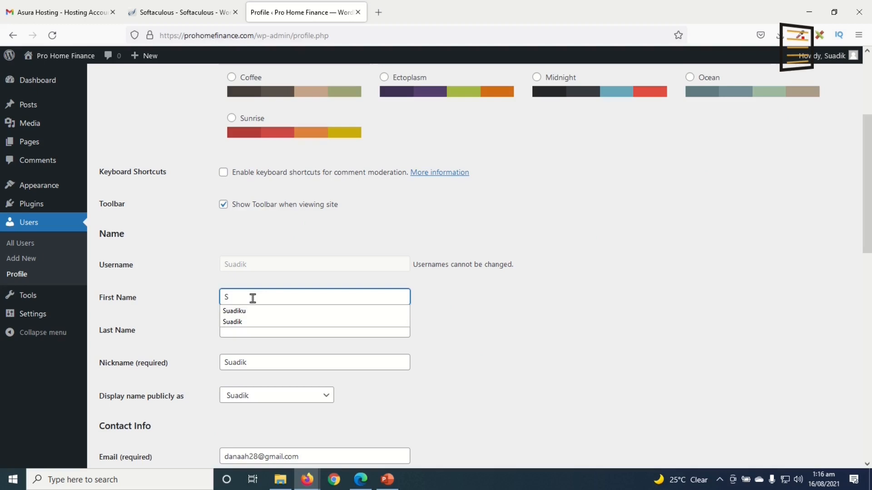
key("Down")
key("Tab")
type("Ab")
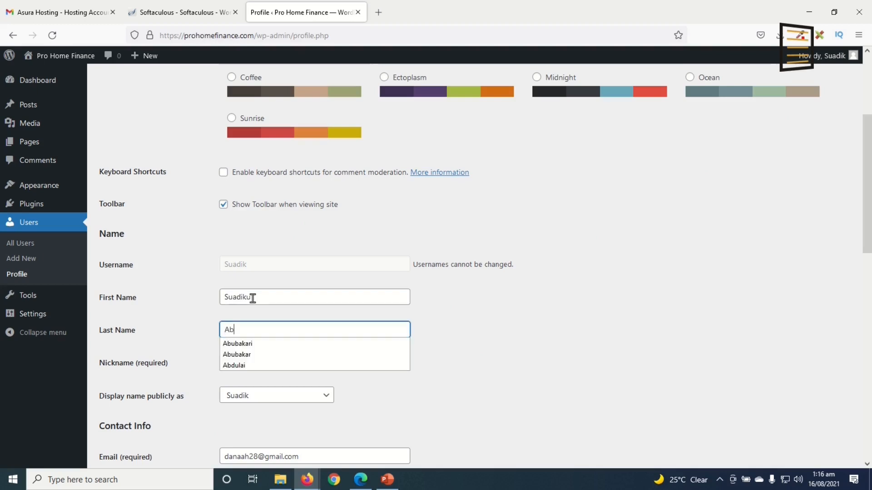
key("Down")
key("Tab")
Set 'Display name publicly as' to the user's full name
left_click(214, 193)
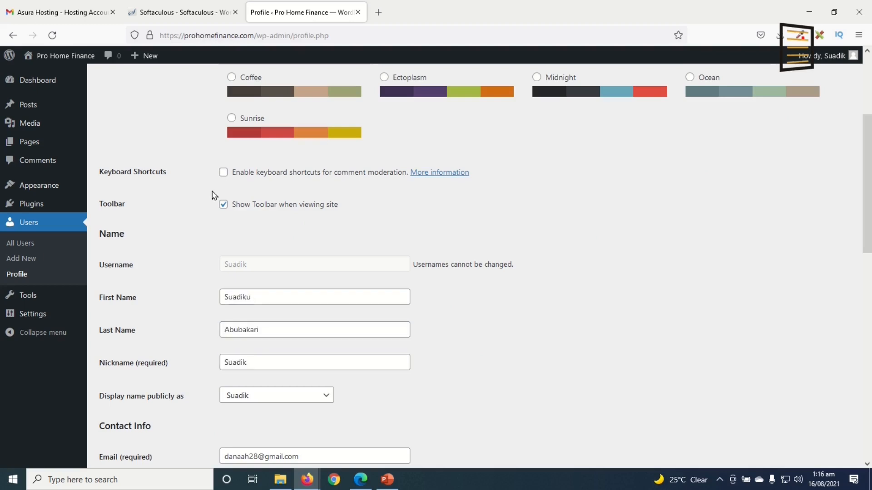
left_click(279, 401)
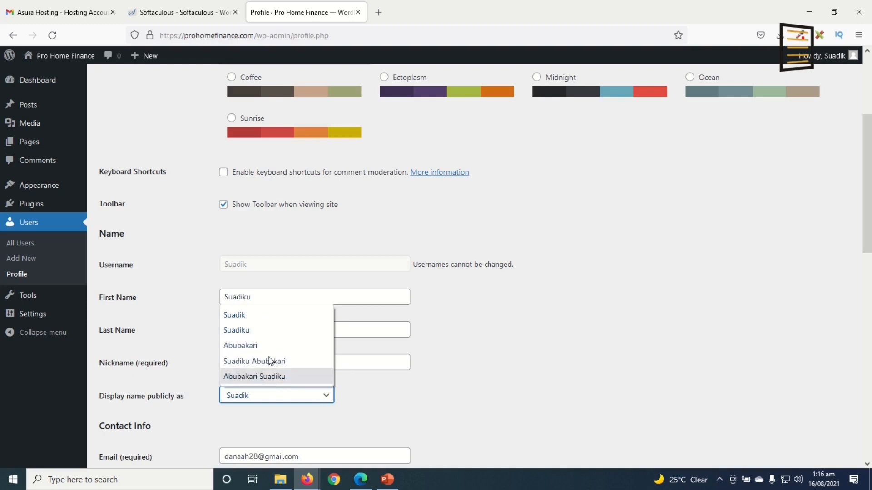
left_click(432, 398)
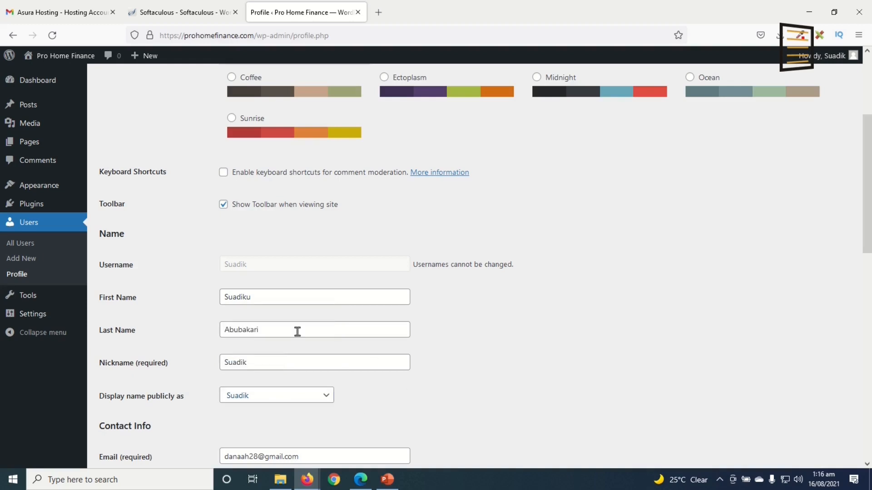
left_click(268, 298)
left_click(291, 334)
left_click(265, 397)
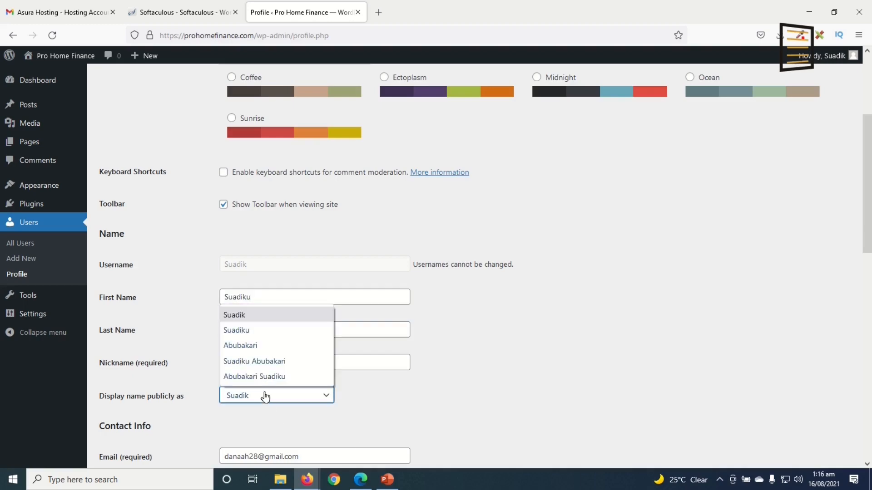
left_click(267, 362)
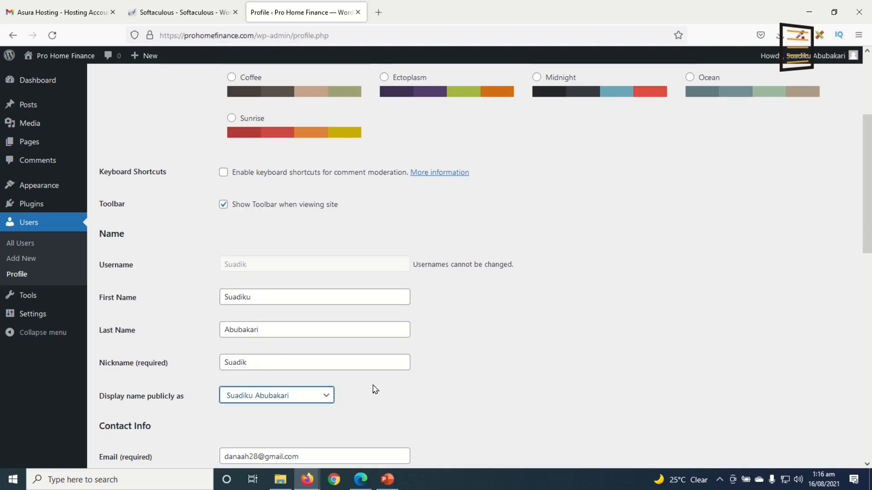
scroll(373, 389, "down", 7)
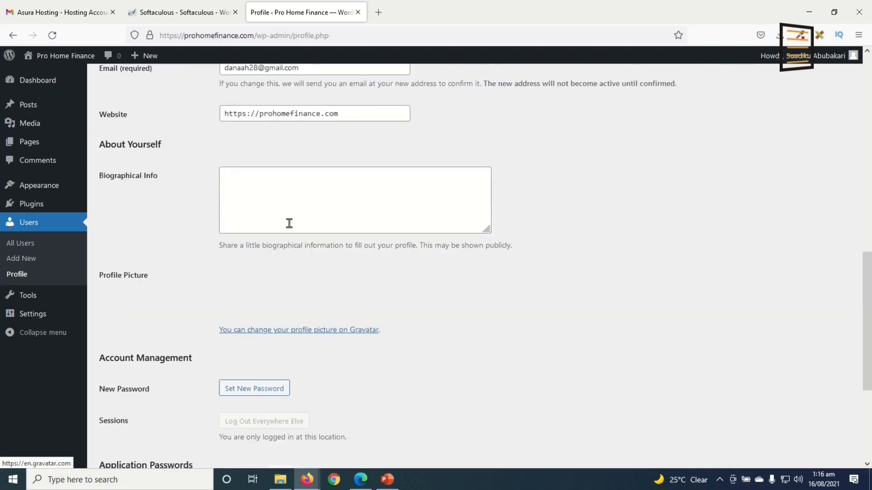
Open the Gravatar profile picture link in a new tab
left_click(362, 189)
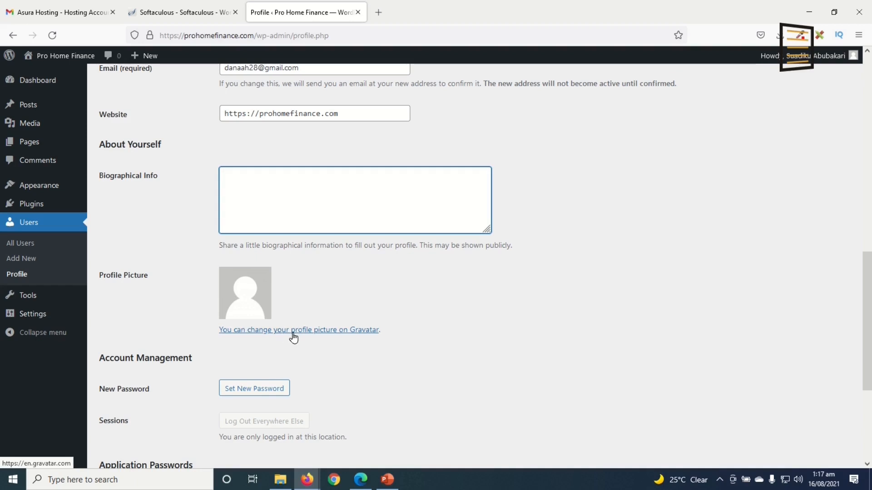
left_click(329, 333)
right_click(292, 332)
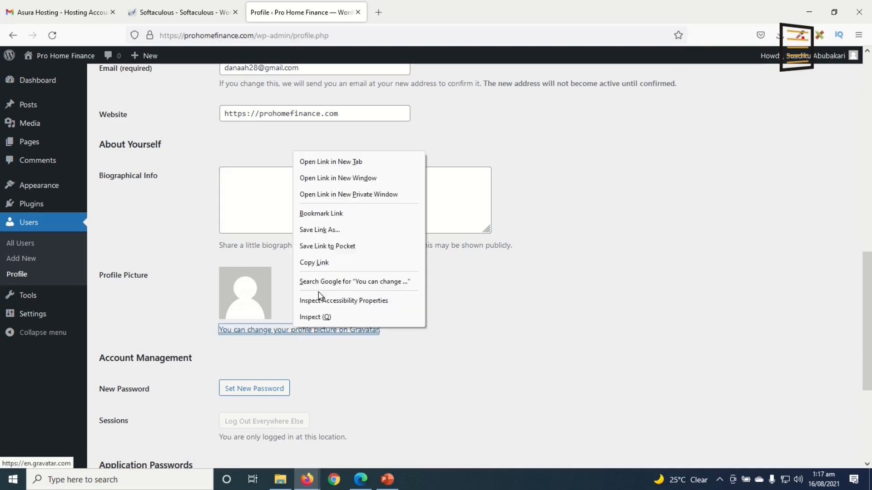
left_click(350, 162)
Look at the Gravatar page, then return to the WordPress profile and select the Email address
left_click(408, 16)
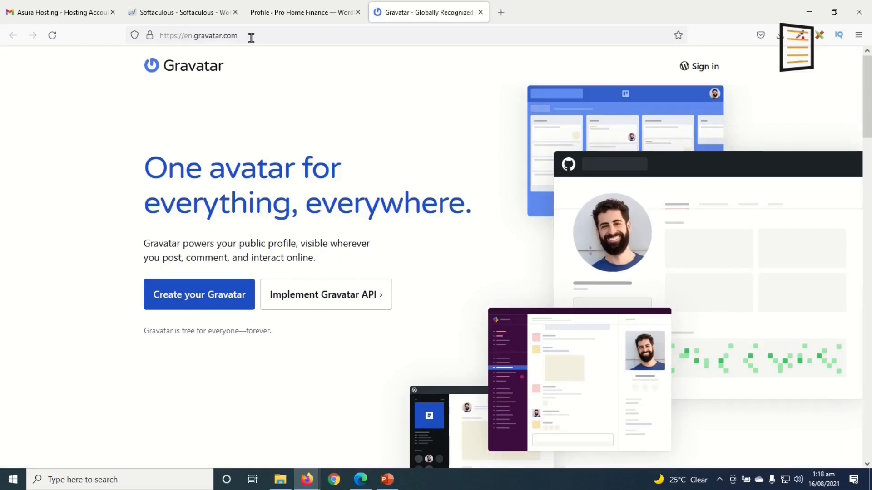
left_click(278, 13)
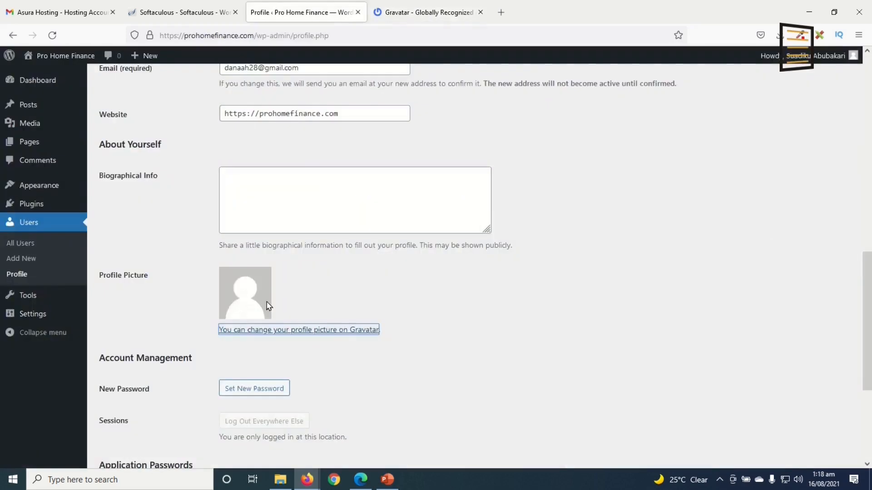
left_click(404, 13)
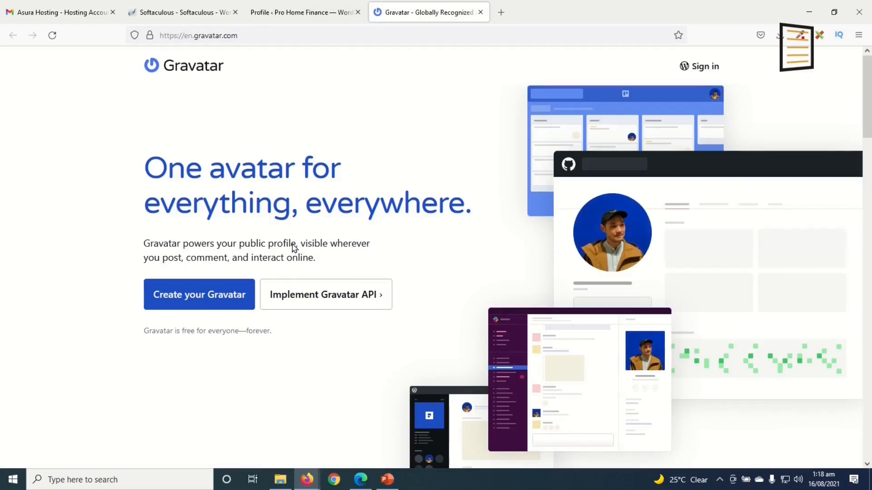
left_click(281, 11)
scroll(299, 235, "up", 3)
left_click_drag(317, 241, 150, 238)
scroll(181, 296, "down", 1)
scroll(181, 296, "down", 2)
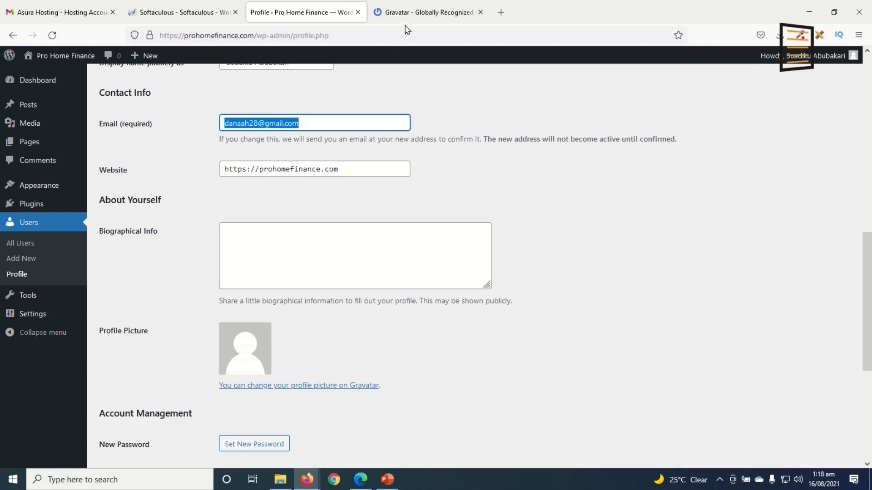
Select the account e-mail address, then save the profile with Update Profile
left_click_drag(321, 122, 133, 111)
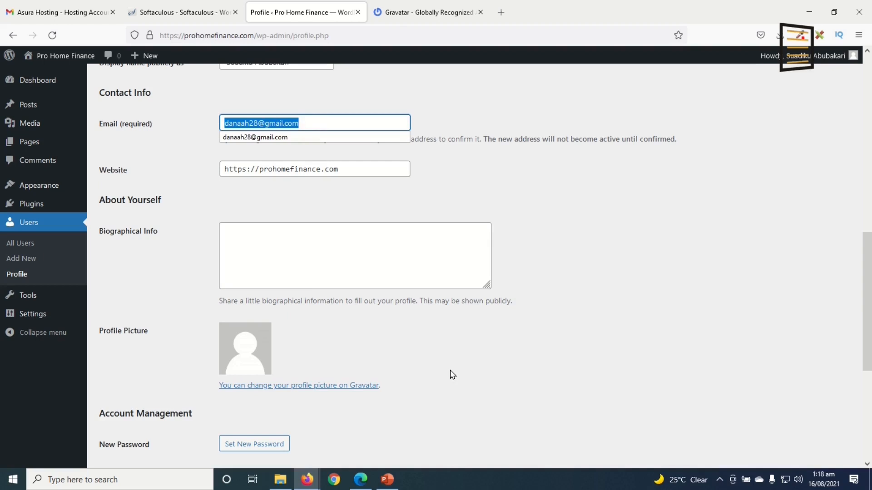
scroll(452, 374, "down", 3)
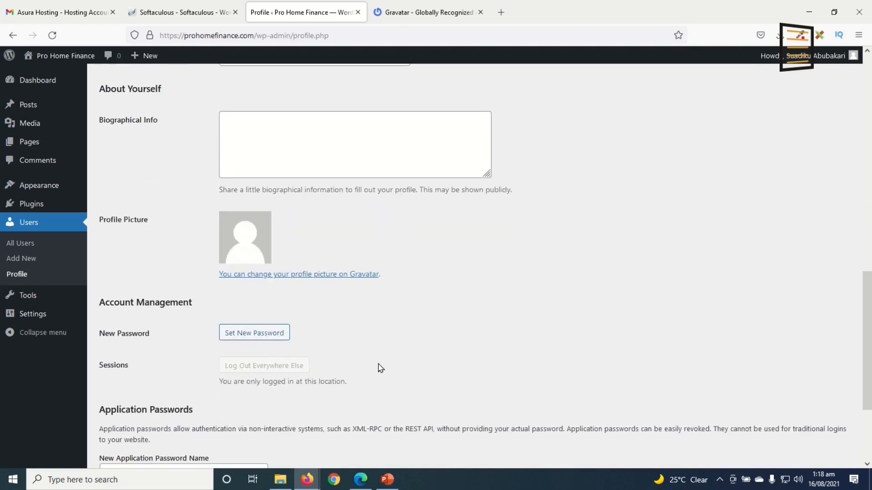
scroll(379, 367, "down", 3)
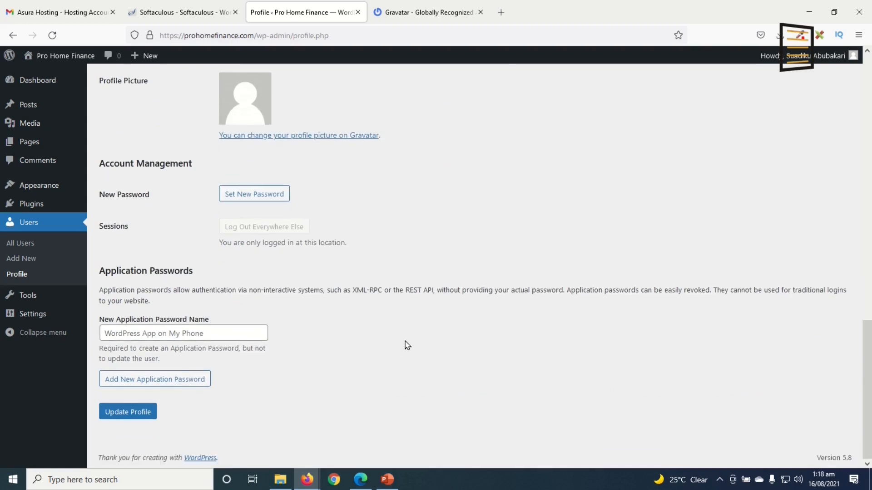
left_click(144, 417)
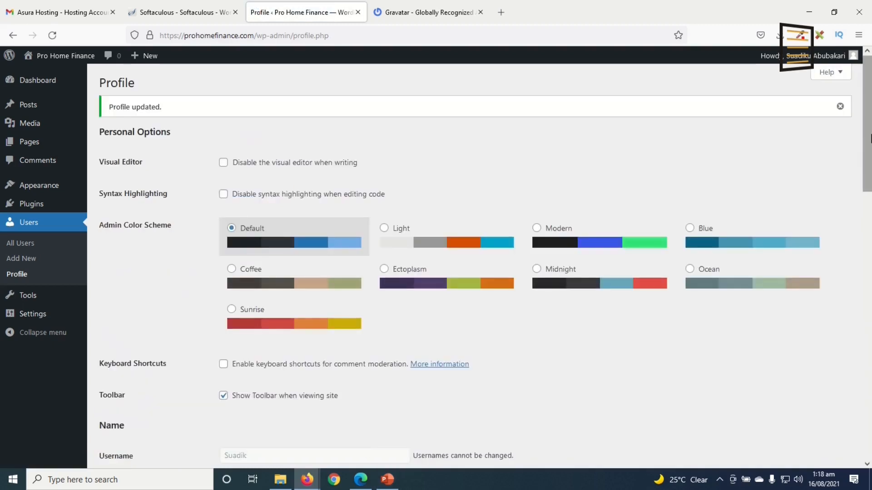
Go to the admin Dashboard from the sidebar
mouse_move(795, 60)
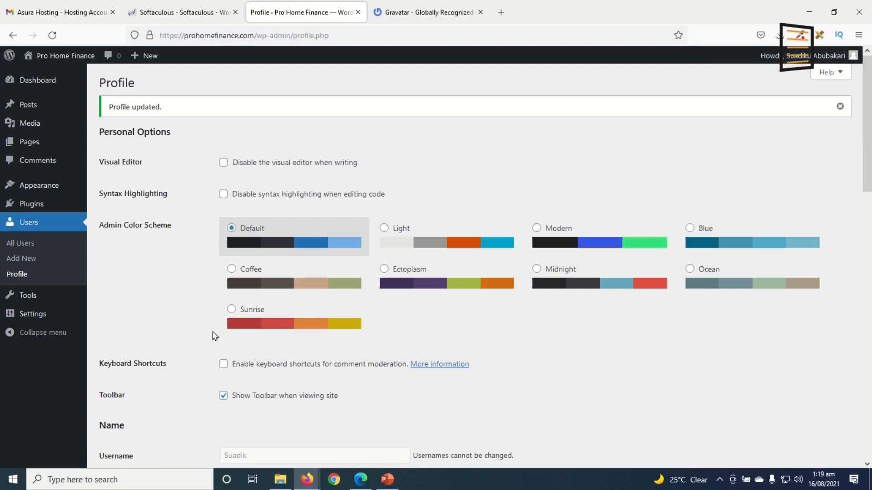
left_click(45, 80)
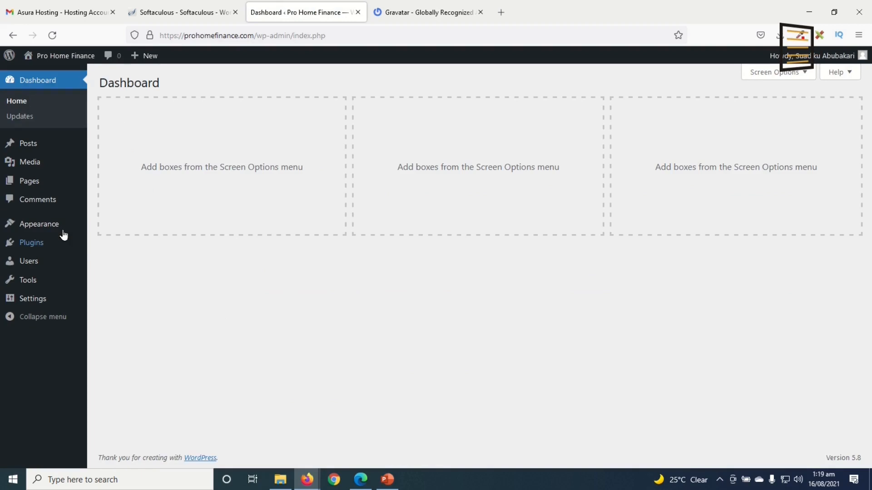
mouse_move(48, 229)
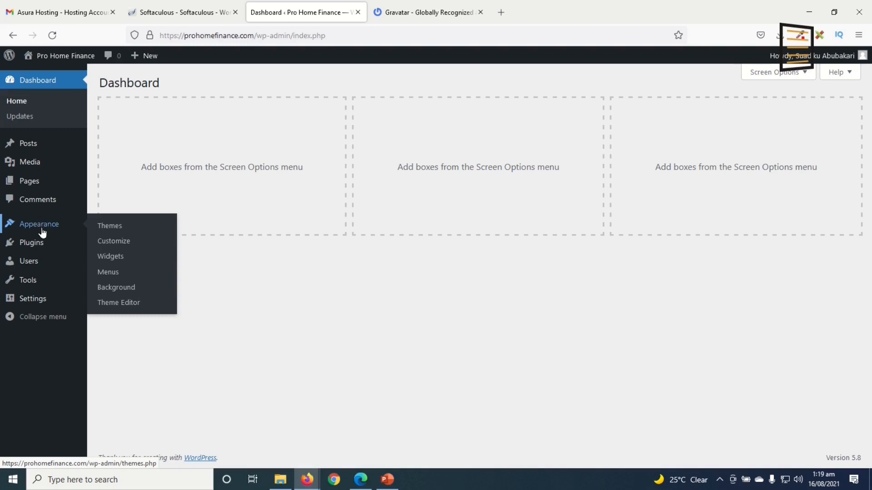
Go to Appearance > Themes and open the site's front page in a new tab
left_click(117, 227)
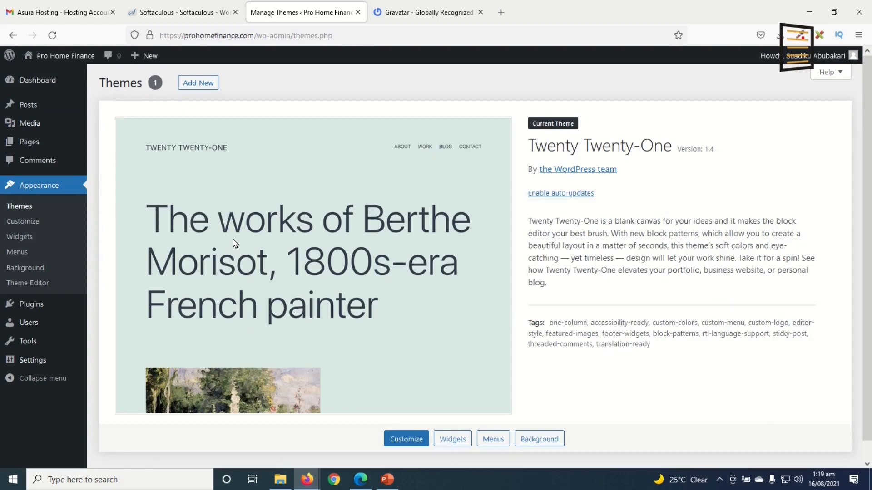
right_click(73, 53)
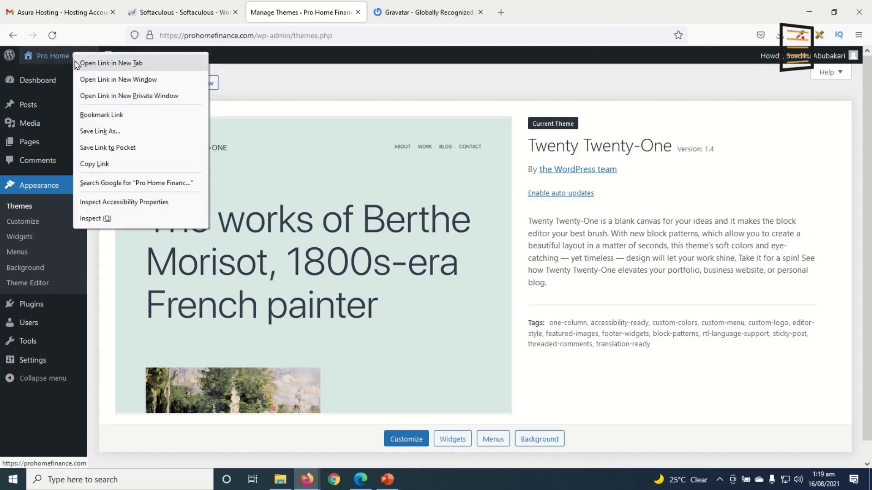
left_click(122, 64)
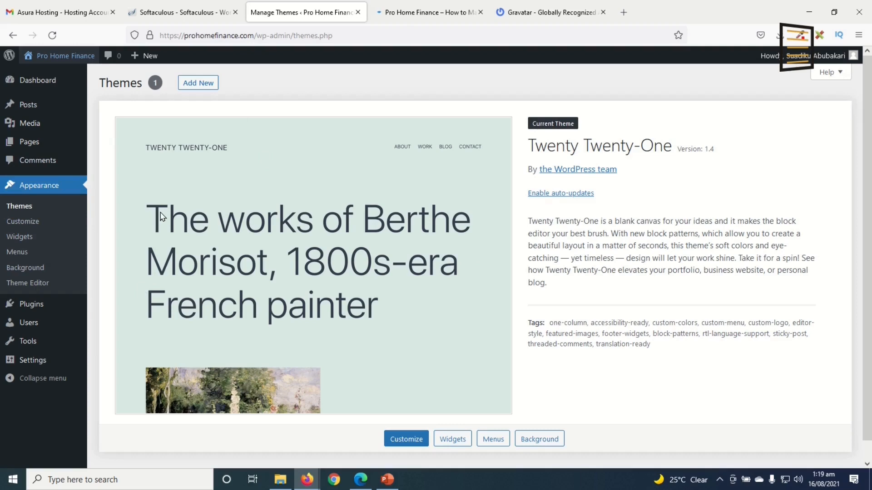
Close the hosting, Softaculous and Gravatar tabs, view the front page, then return to Themes
left_click(112, 12)
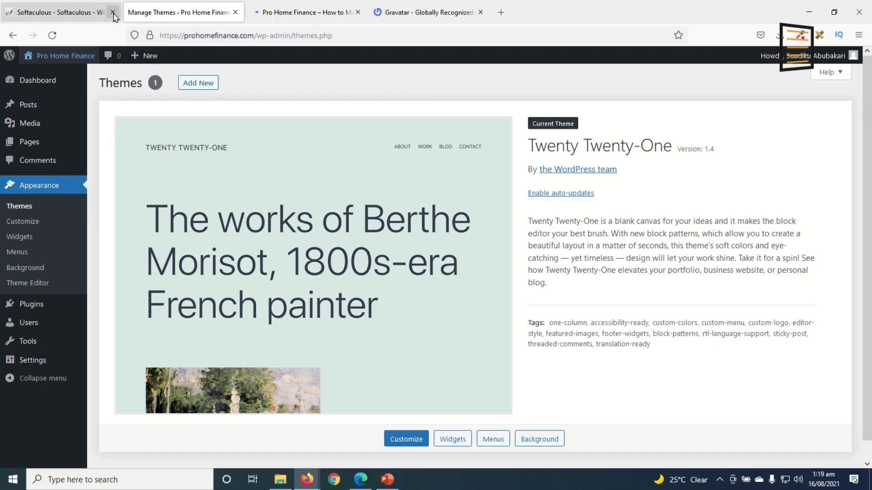
left_click(113, 12)
left_click(358, 12)
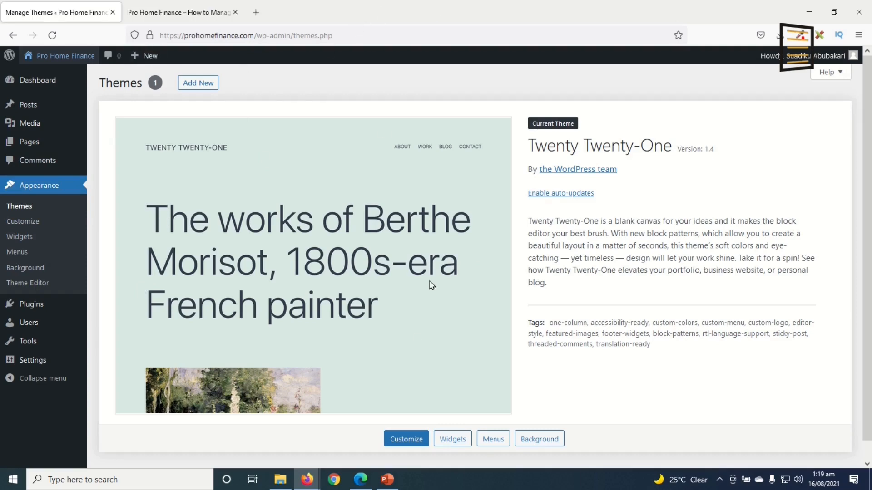
left_click(179, 12)
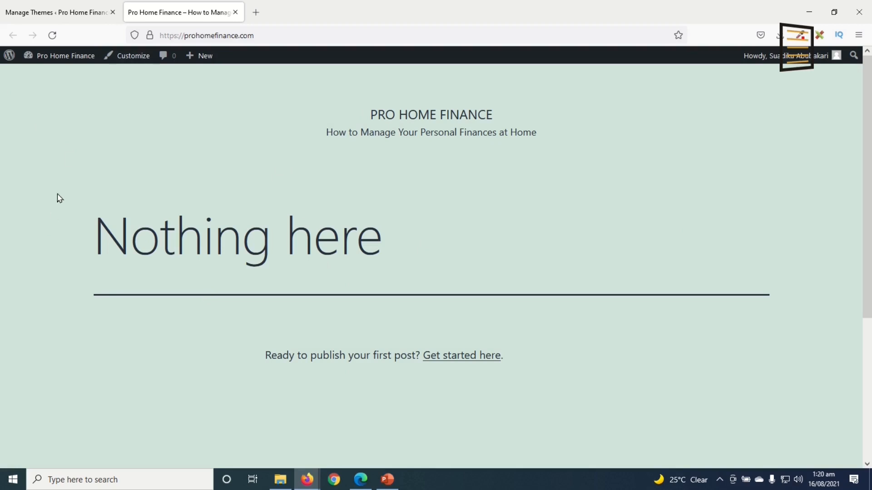
left_click(60, 14)
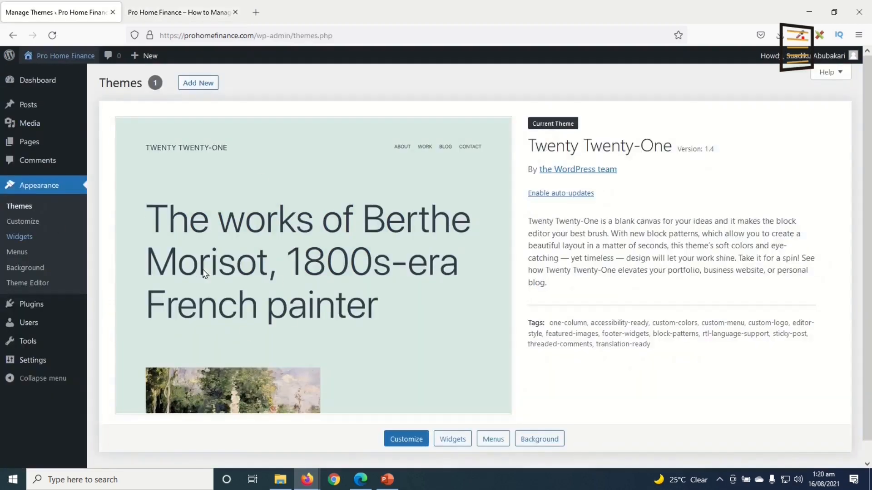
Search the theme directory for 'blocksy', then install and activate the Blocksy theme
left_click(206, 86)
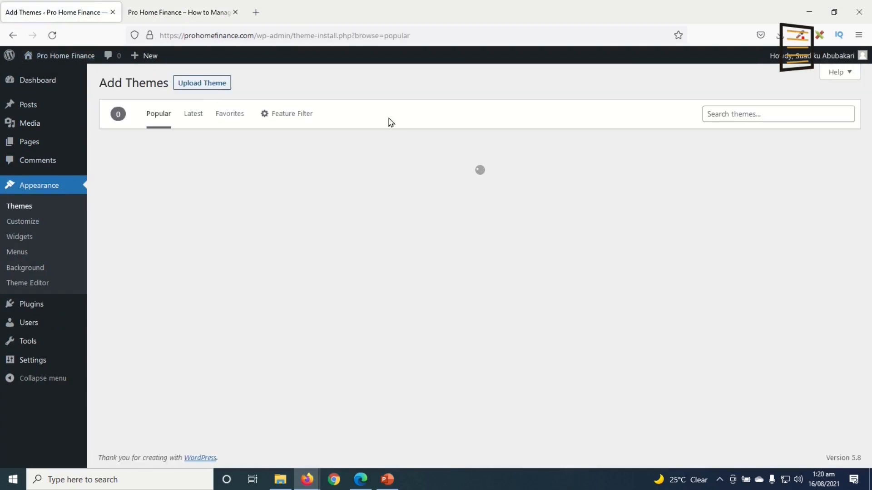
left_click(758, 117)
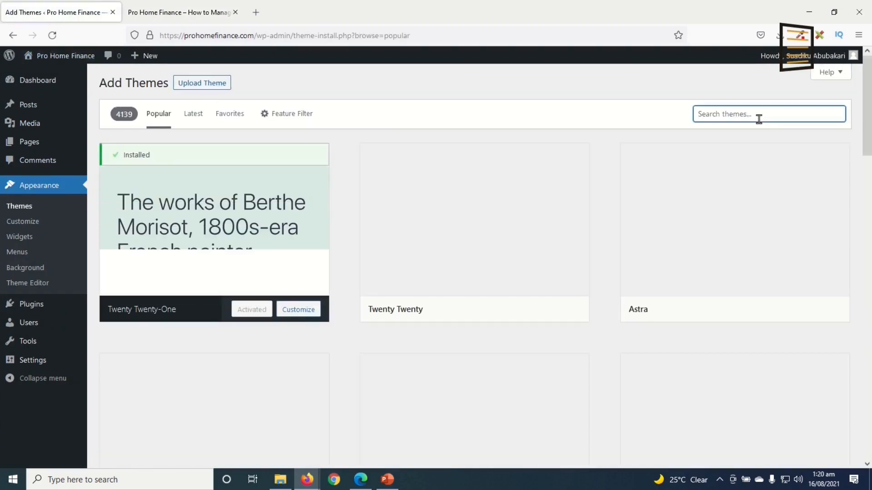
type("blocksy")
mouse_move(165, 266)
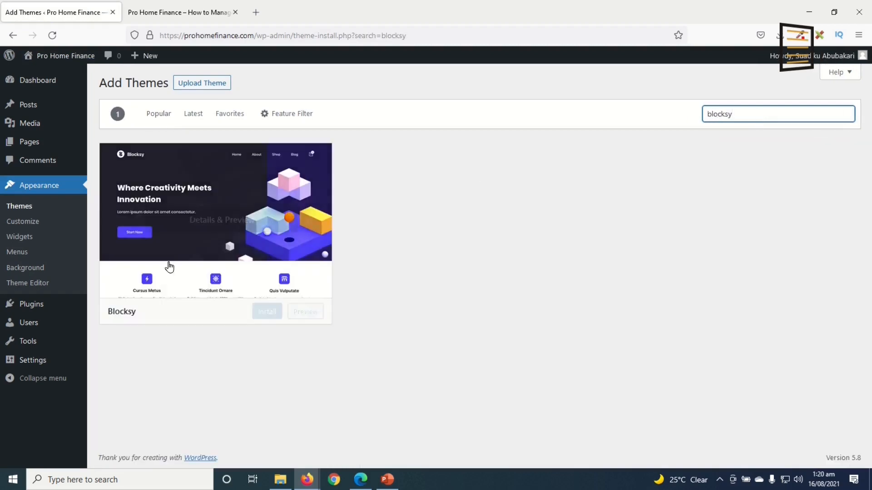
left_click(269, 315)
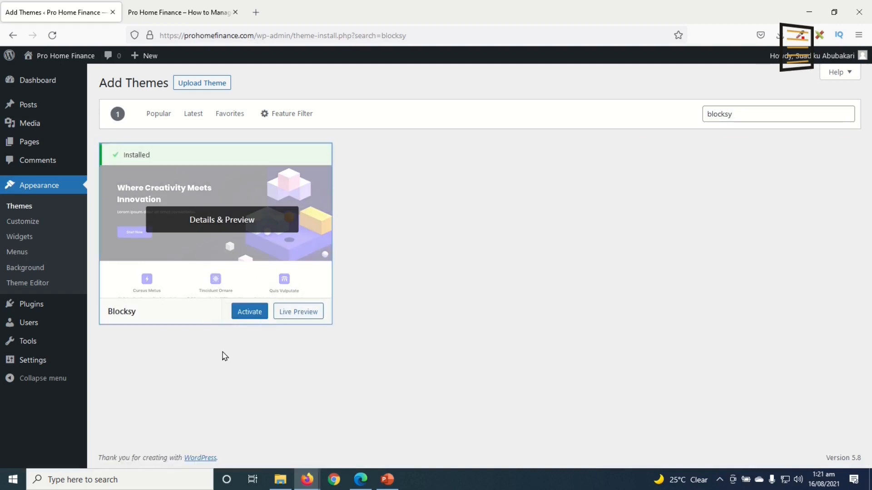
left_click(253, 319)
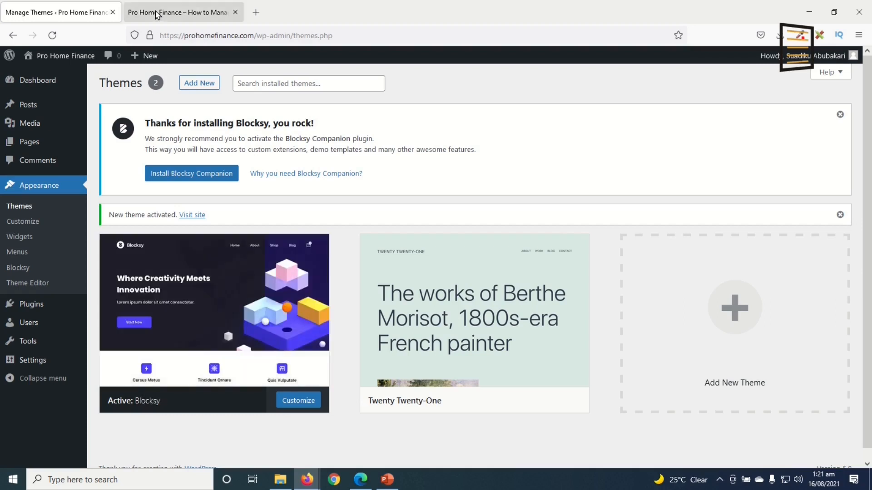
Reload the site's front page to see the Blocksy layout, then return to the Themes page
left_click(154, 16)
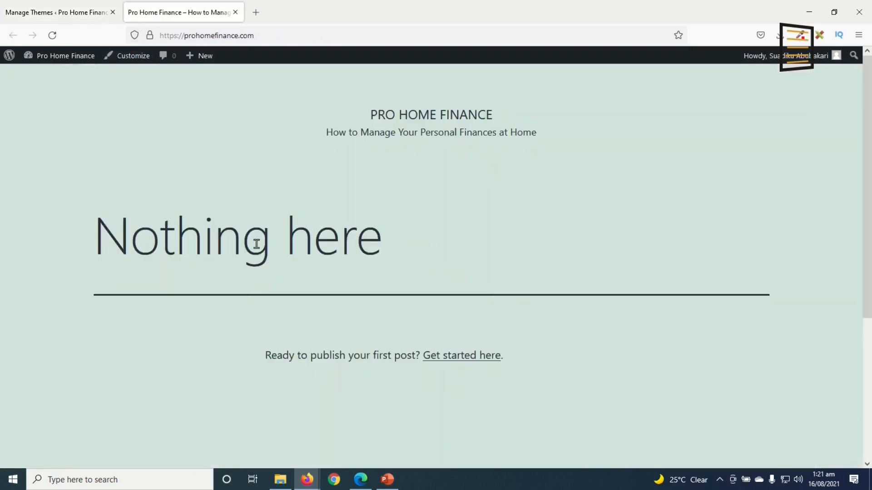
left_click(52, 35)
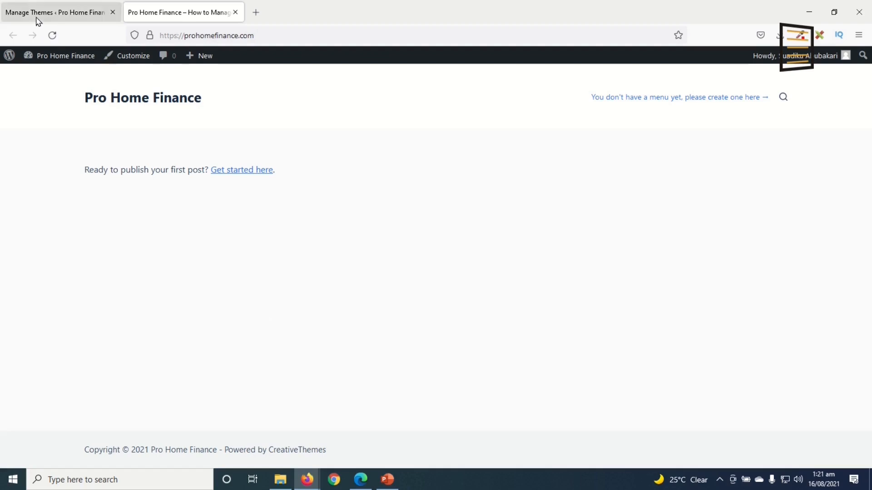
left_click(20, 15)
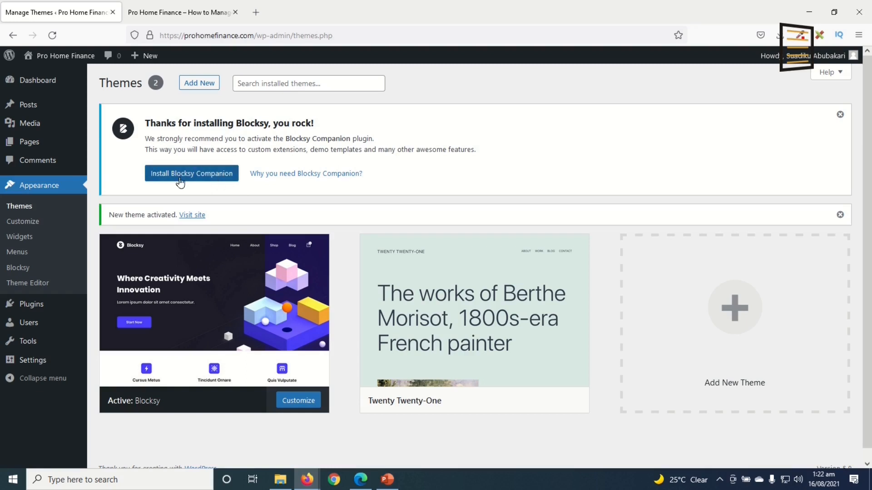
mouse_move(226, 282)
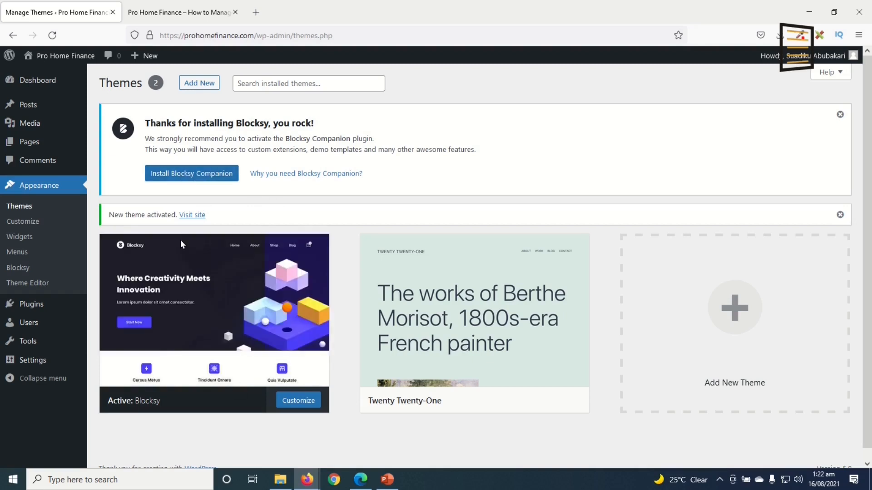
mouse_move(41, 306)
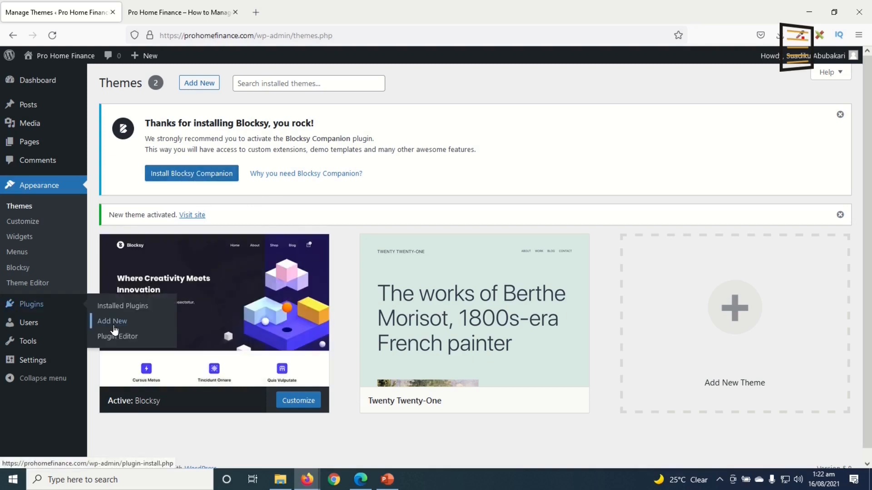
Open Add Plugins in a new tab, search 'blocksy compan' and install Blocksy Companion
right_click(110, 325)
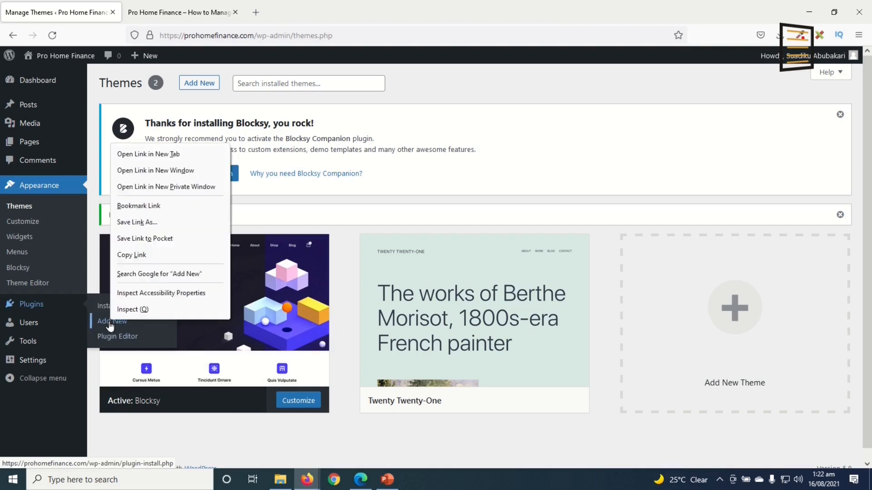
left_click(148, 154)
left_click(179, 18)
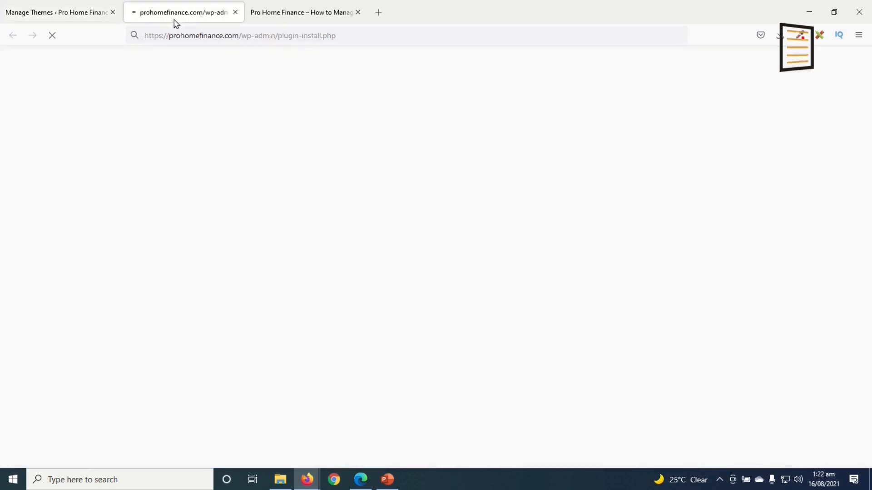
left_click(723, 204)
type("blocksy co")
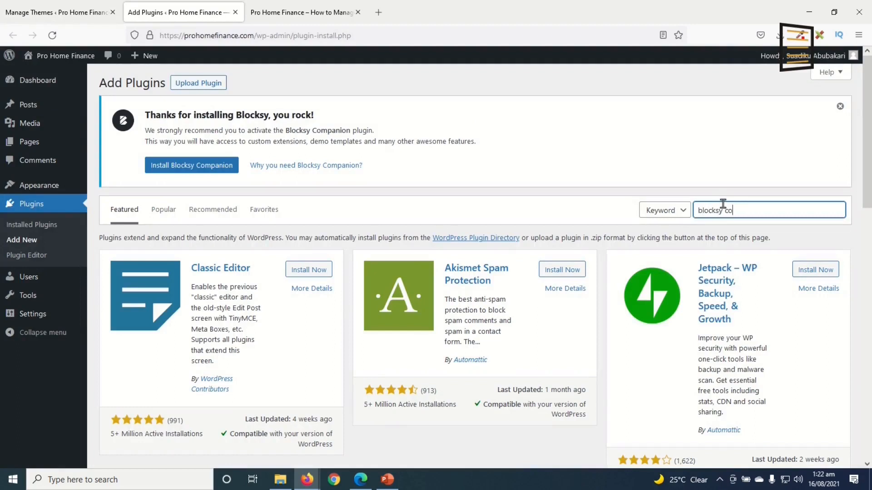
type("mpanion")
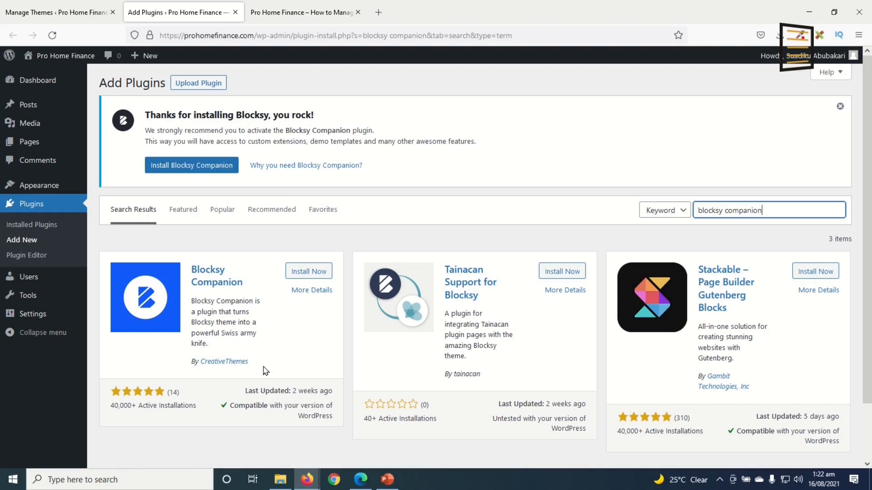
left_click(199, 168)
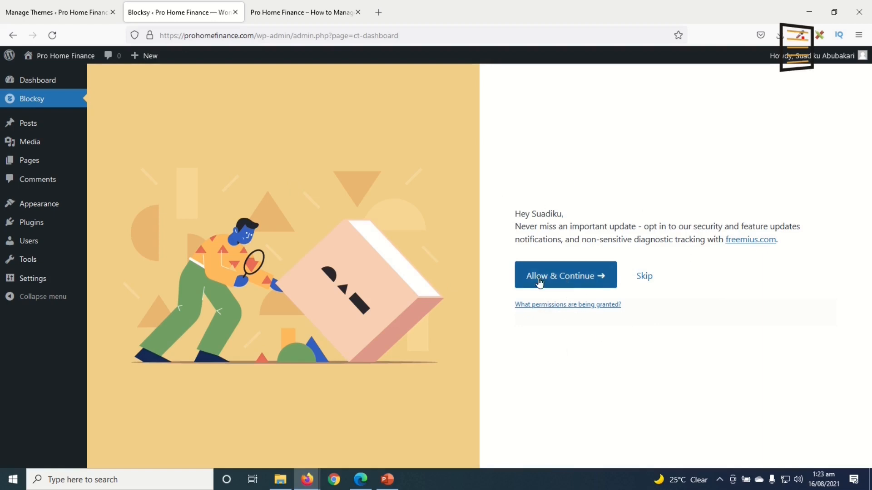
Skip the Blocksy opt-in and browse the Starter Sites designs
left_click(644, 275)
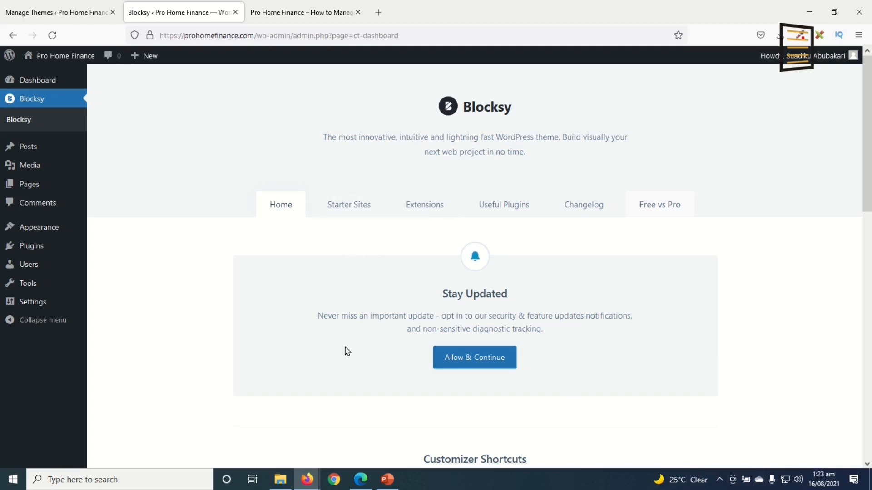
left_click(346, 206)
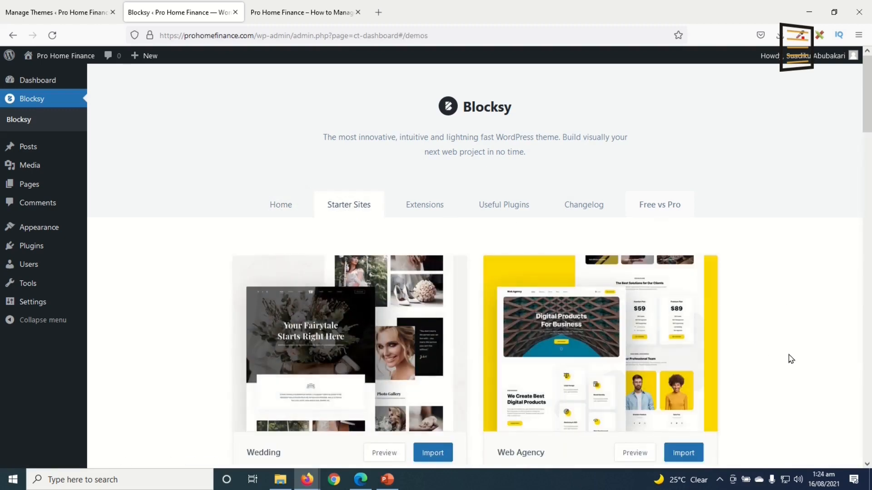
scroll(791, 359, "down", 2)
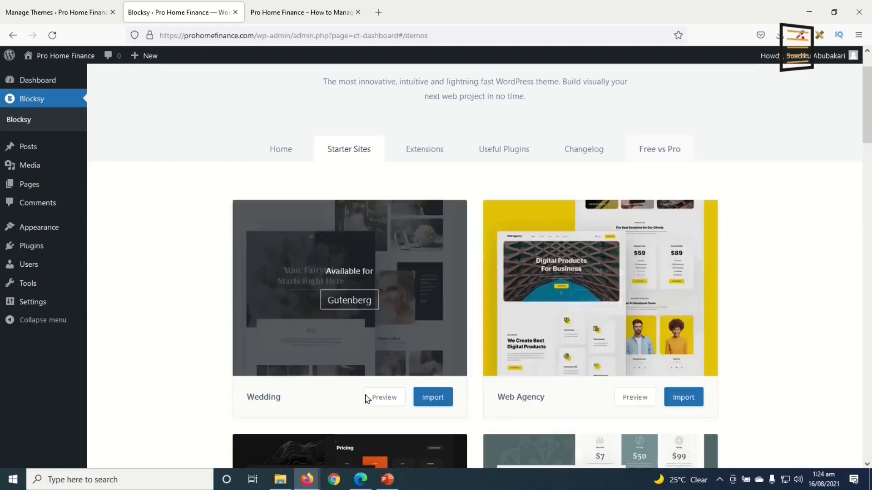
scroll(621, 389, "up", 2)
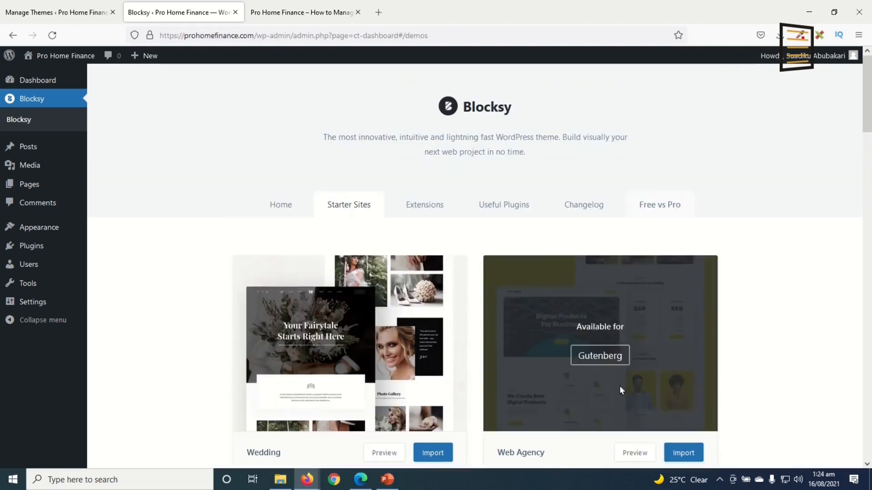
scroll(620, 389, "down", 15)
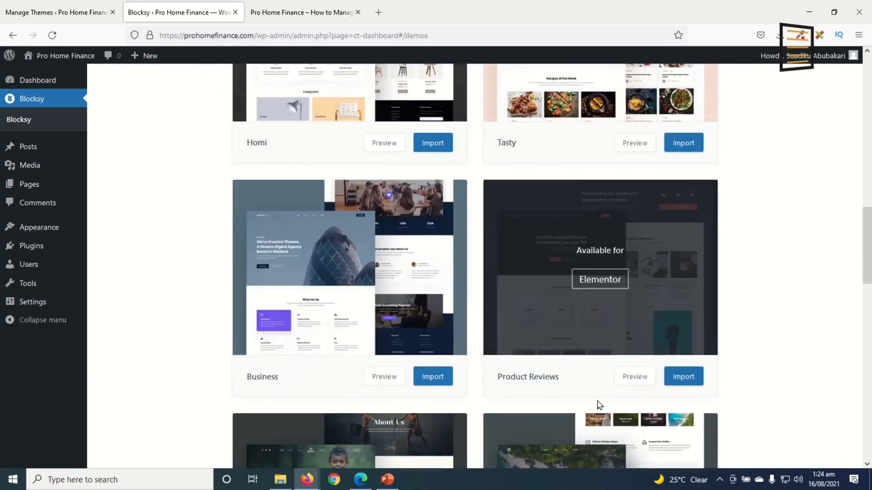
scroll(579, 370, "down", 5)
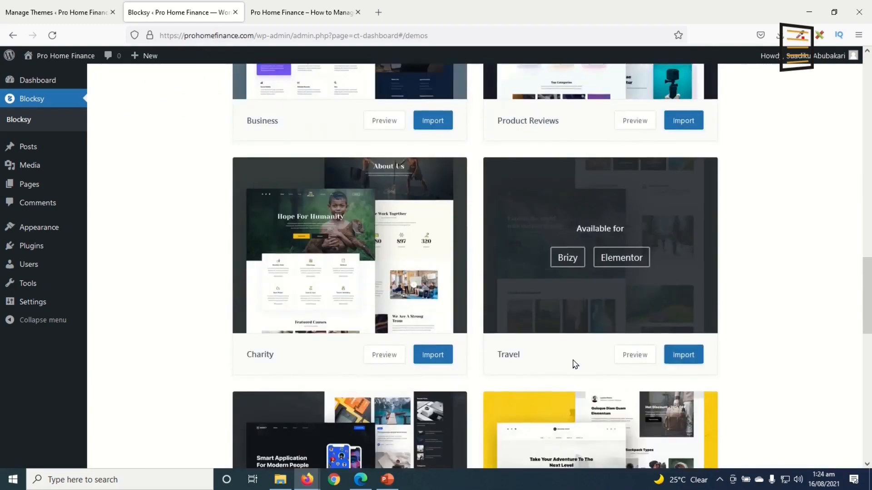
scroll(575, 364, "down", 11)
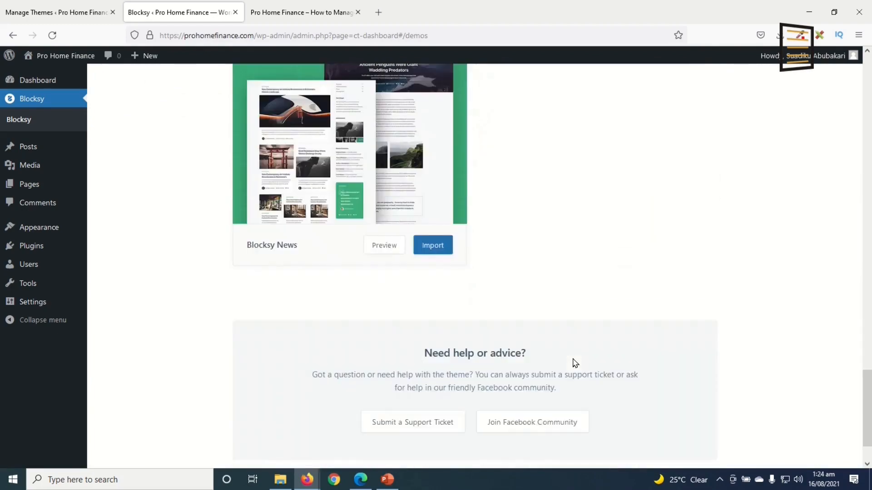
scroll(575, 363, "up", 20)
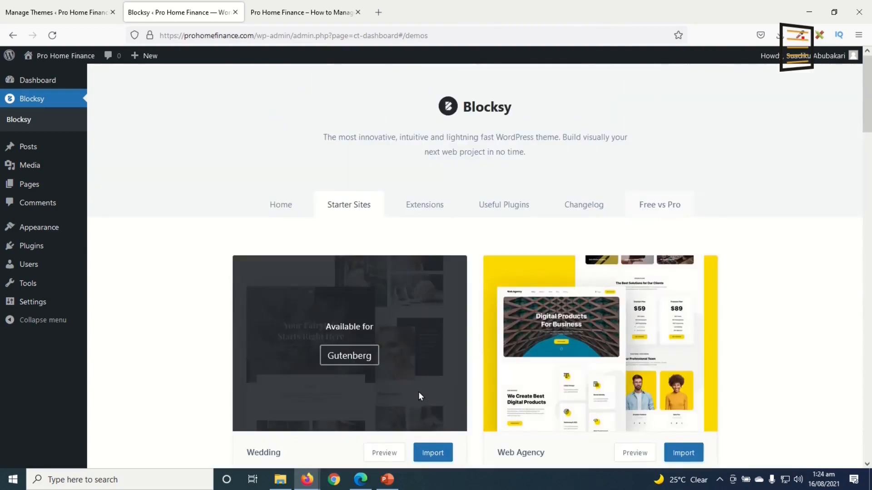
Review the Blocksy Extensions, comparing Pro and Free lists and ending on the free ones
left_click(426, 204)
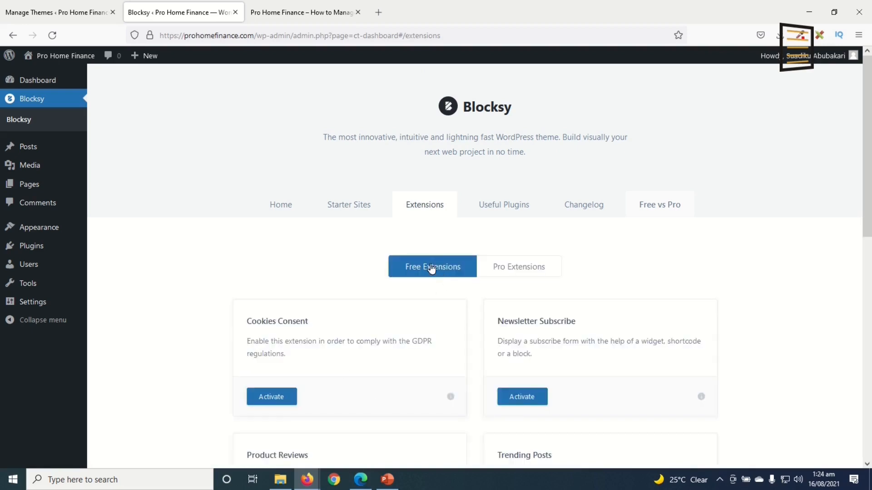
left_click(530, 272)
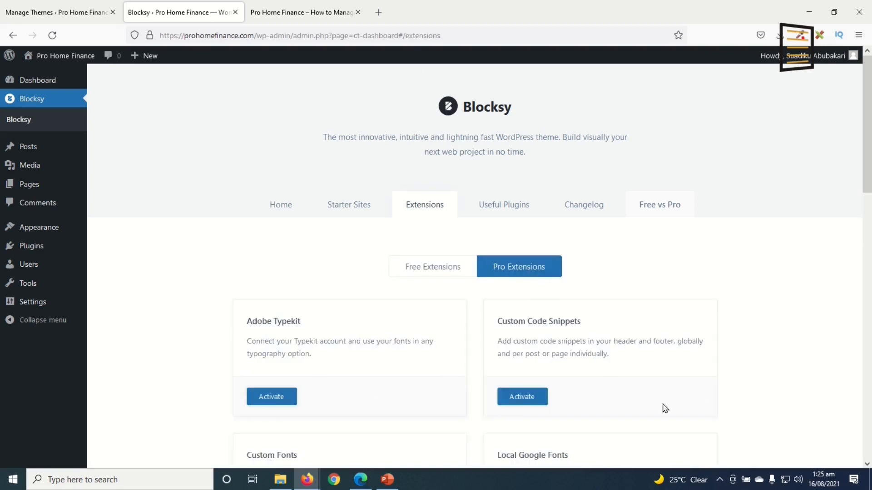
scroll(635, 457, "down", 6)
scroll(636, 457, "up", 6)
left_click(430, 273)
scroll(603, 383, "down", 1)
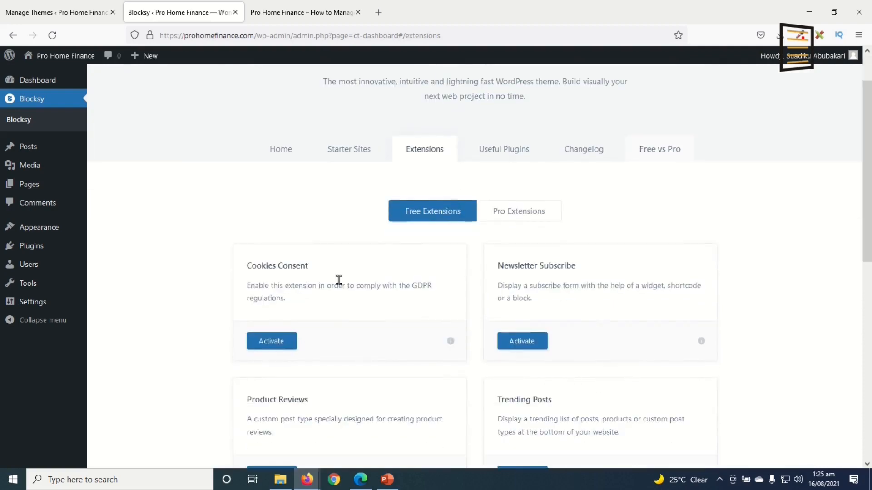
scroll(332, 343, "down", 1)
scroll(332, 343, "down", 2)
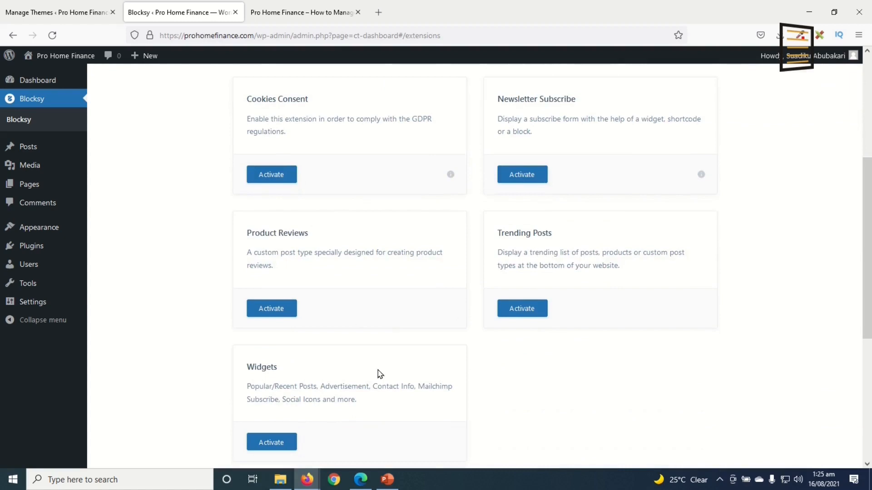
scroll(361, 300, "up", 4)
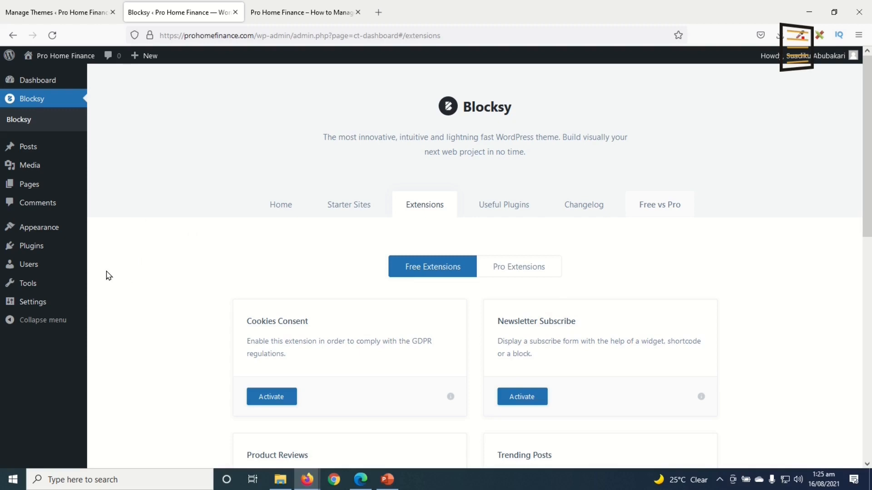
mouse_move(28, 246)
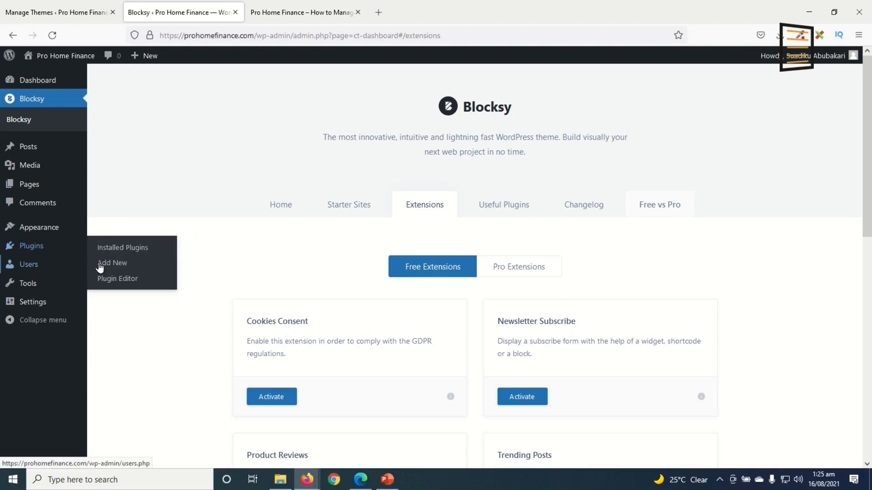
Search plugins for 'elem' and install Elementor Website Builder and Premium Addons for Elementor
left_click(116, 268)
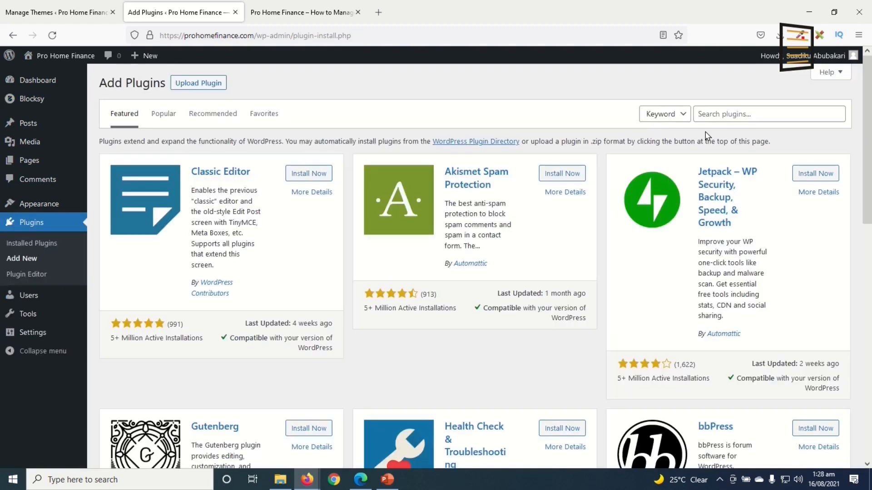
left_click(739, 113)
type("elementor")
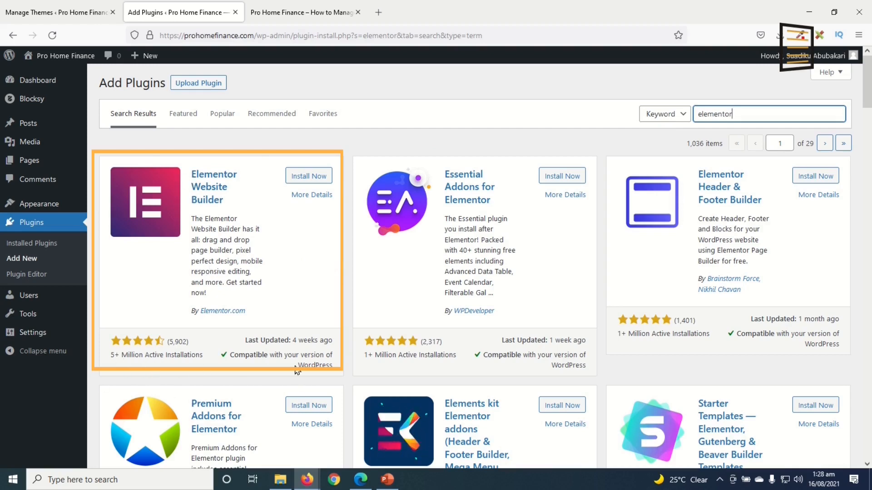
left_click(309, 177)
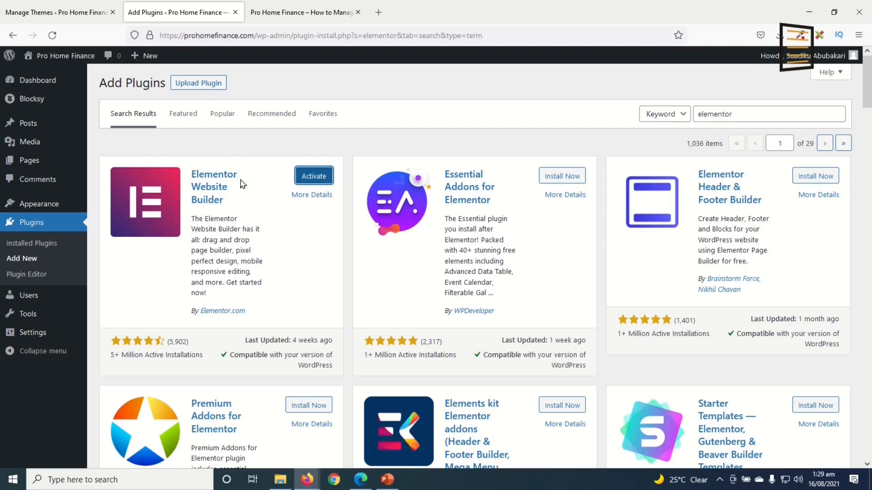
scroll(274, 270, "down", 3)
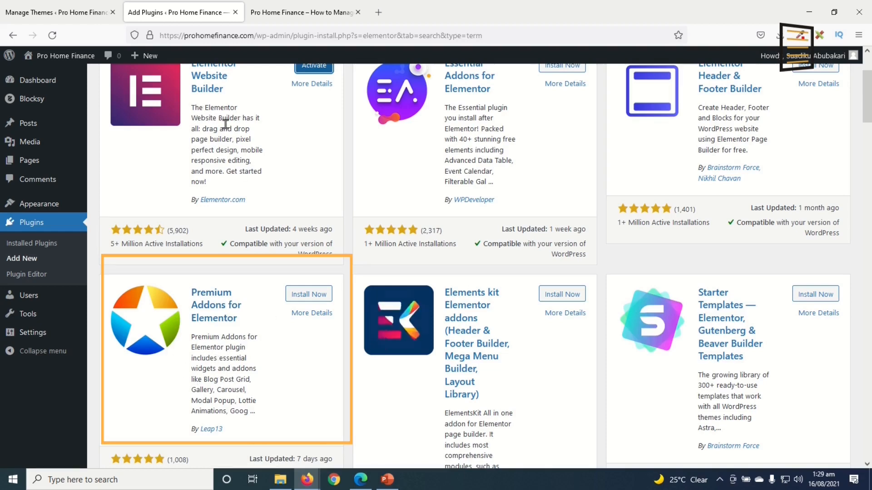
left_click(303, 296)
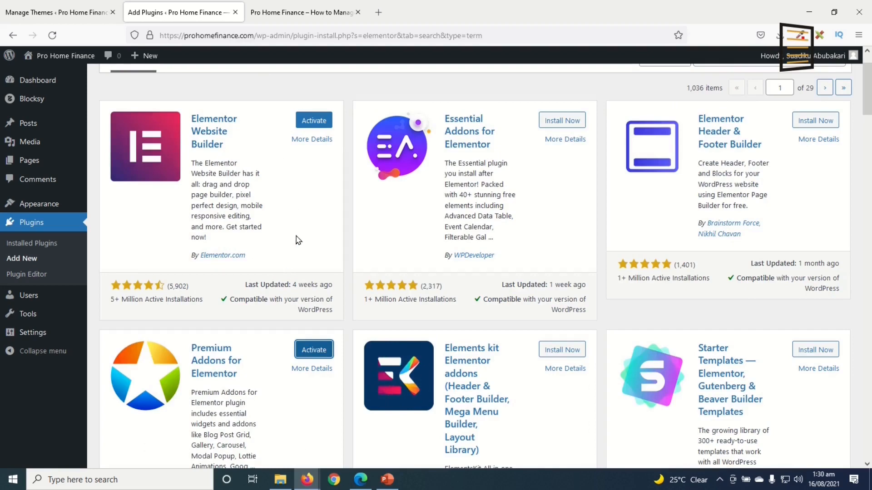
In Installed Plugins, activate Elementor and Premium Addons together via the Activate bulk action
left_click(36, 245)
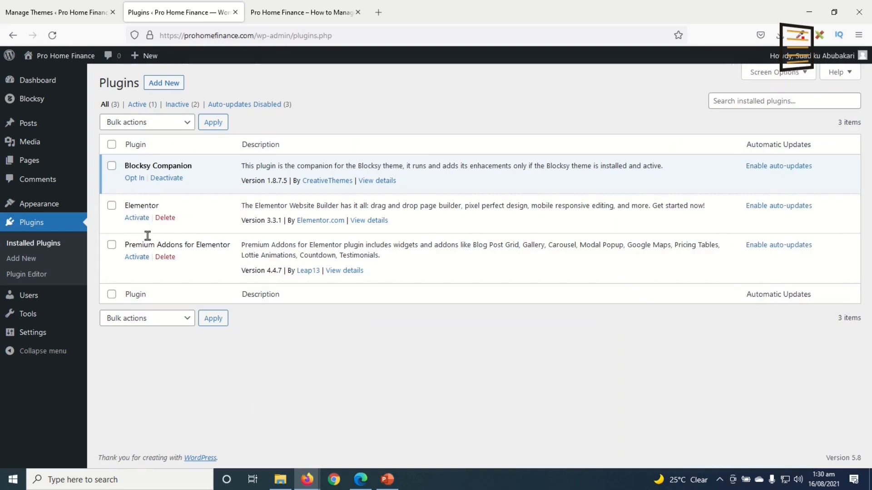
left_click(112, 206)
left_click(111, 246)
left_click(176, 122)
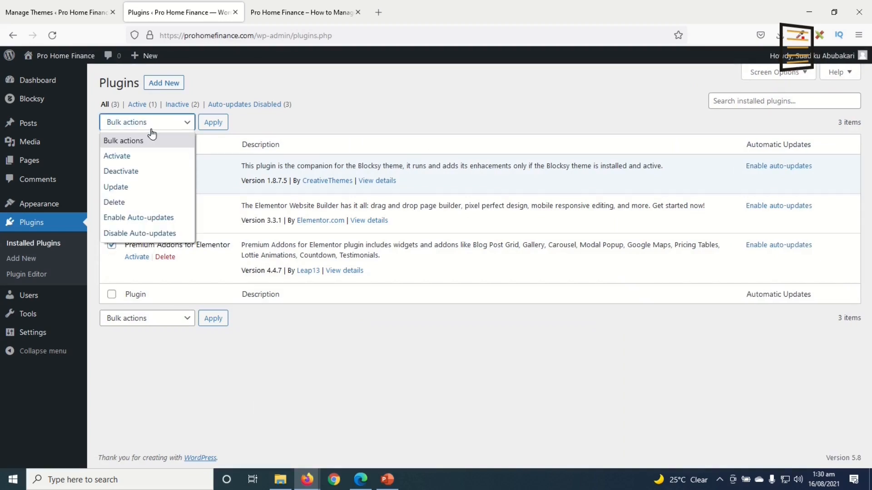
left_click(136, 157)
left_click(212, 122)
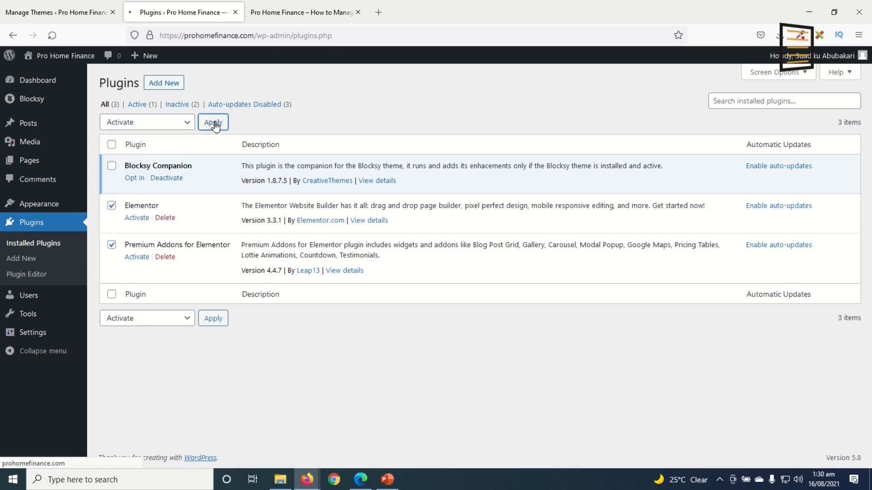
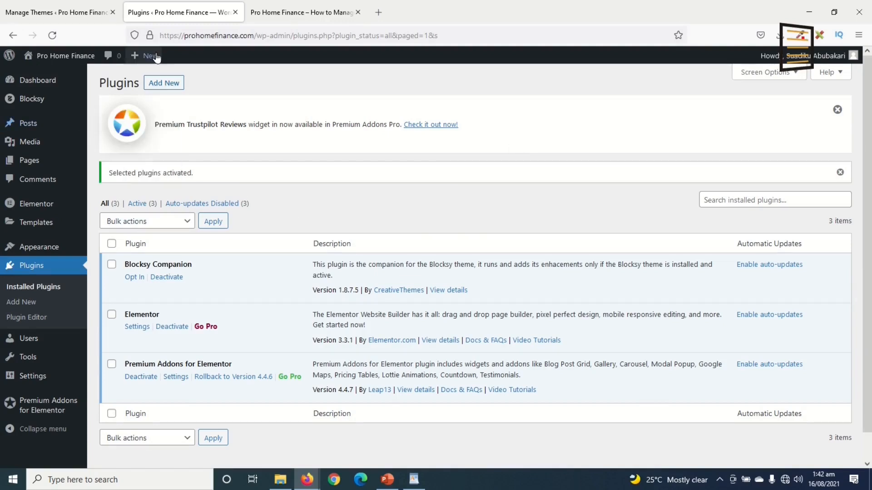
Open Posts > Add New in a separate browser tab and dismiss the block editor welcome guide
mouse_move(143, 60)
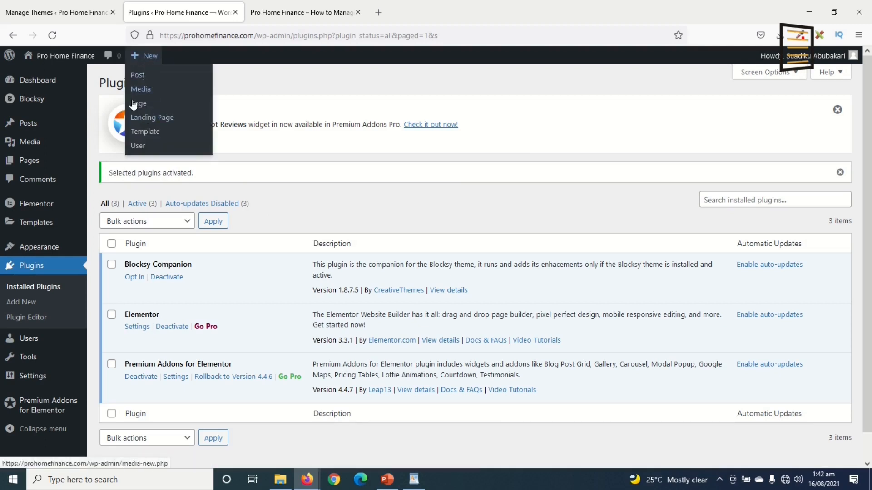
mouse_move(28, 128)
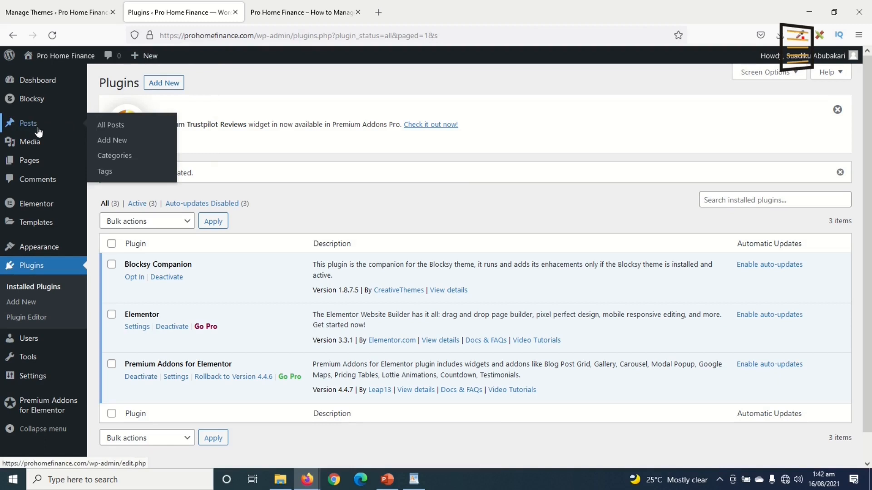
right_click(109, 144)
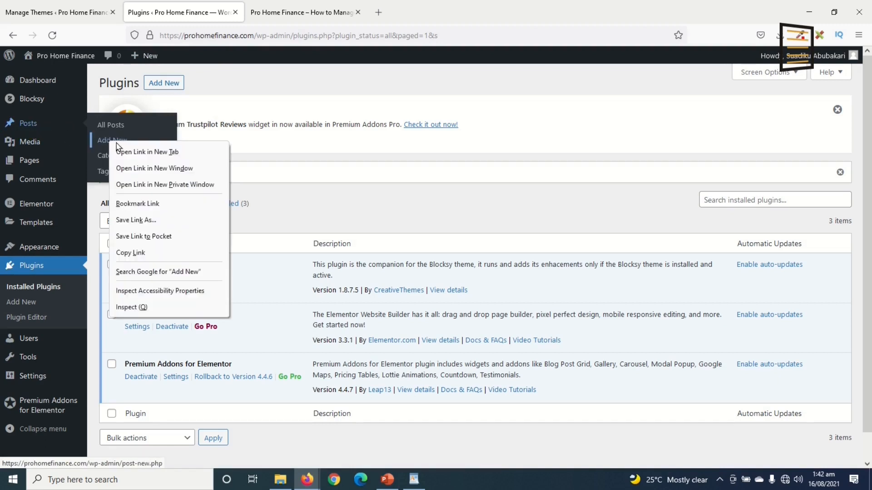
left_click(155, 154)
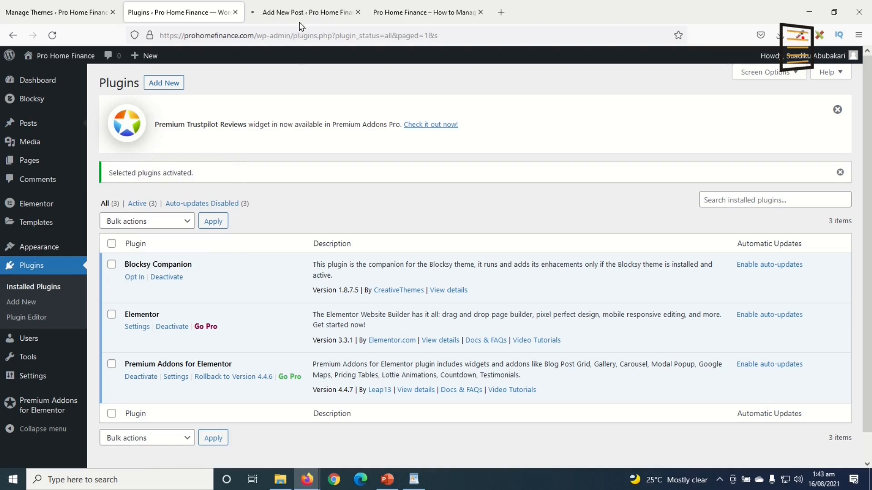
left_click(301, 15)
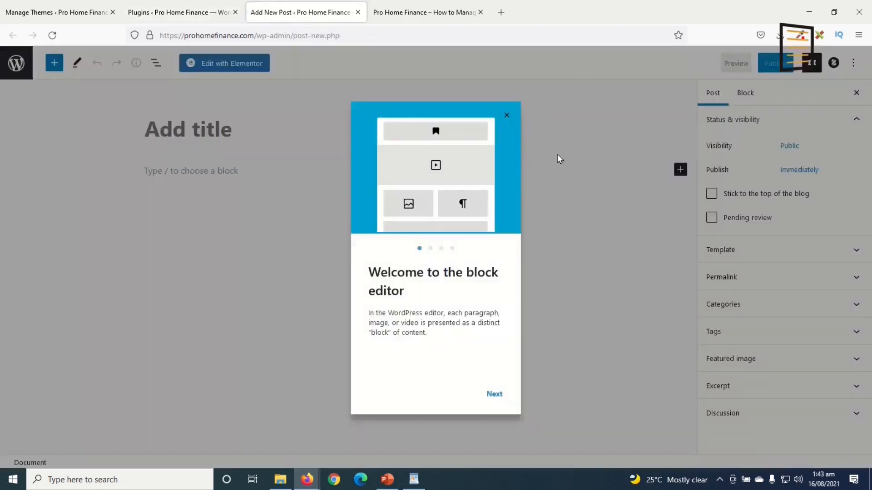
left_click(506, 116)
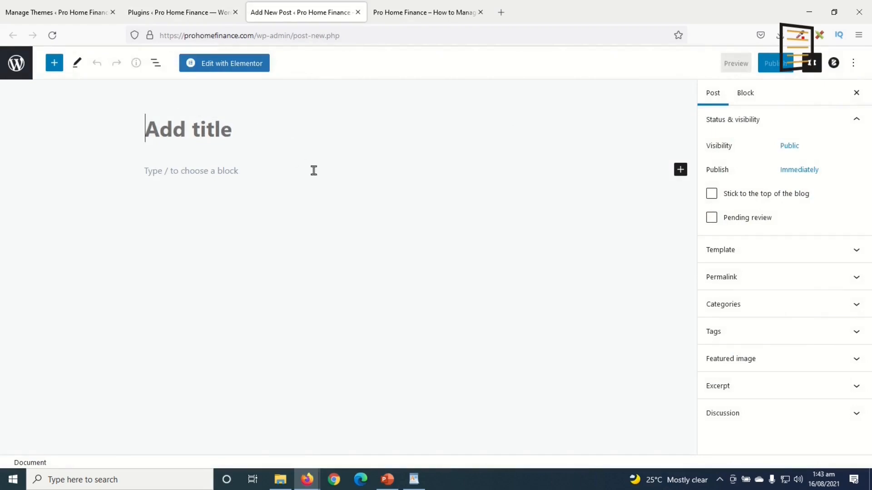
Paste the WordPad heading '5 Best Ways to Manage Personal Finances at Home' as the post title
left_click(414, 479)
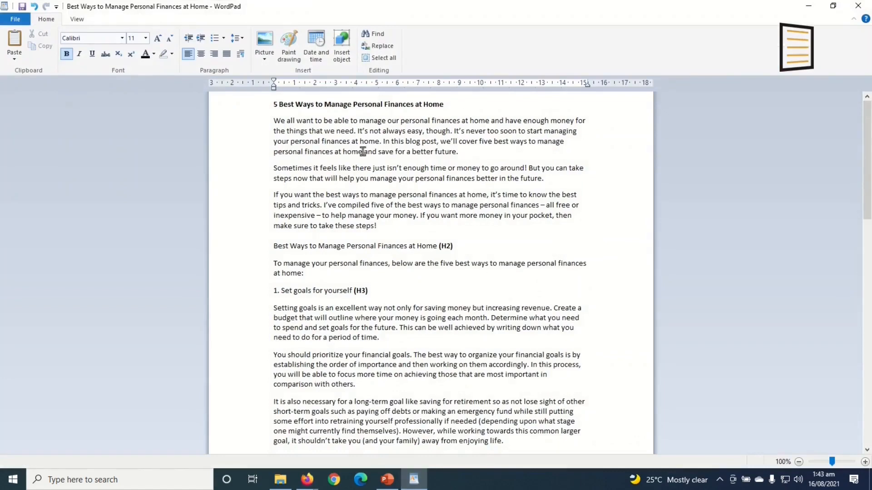
left_click(257, 108)
key("ctrl+c")
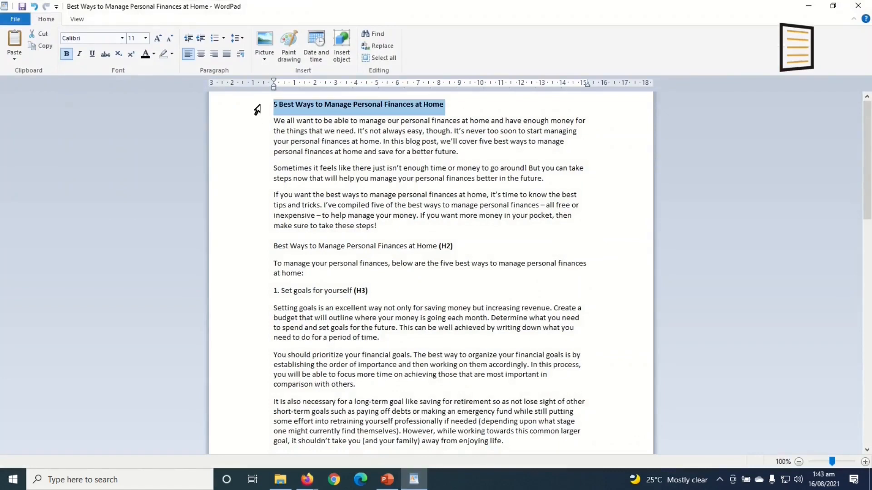
left_click(413, 479)
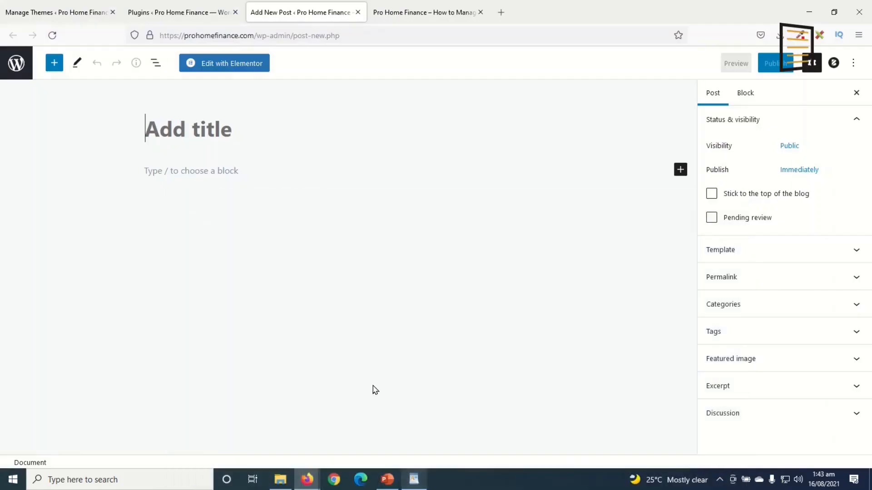
key("ctrl+v")
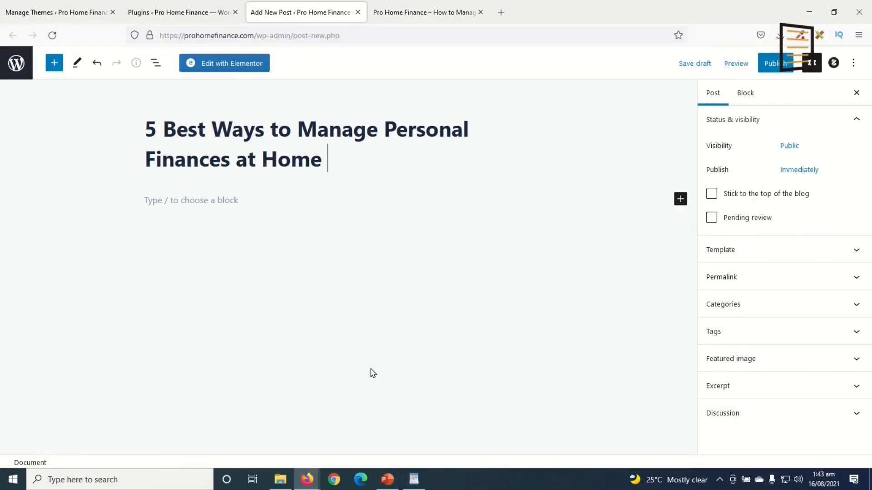
key("BackSpace")
left_click(194, 200)
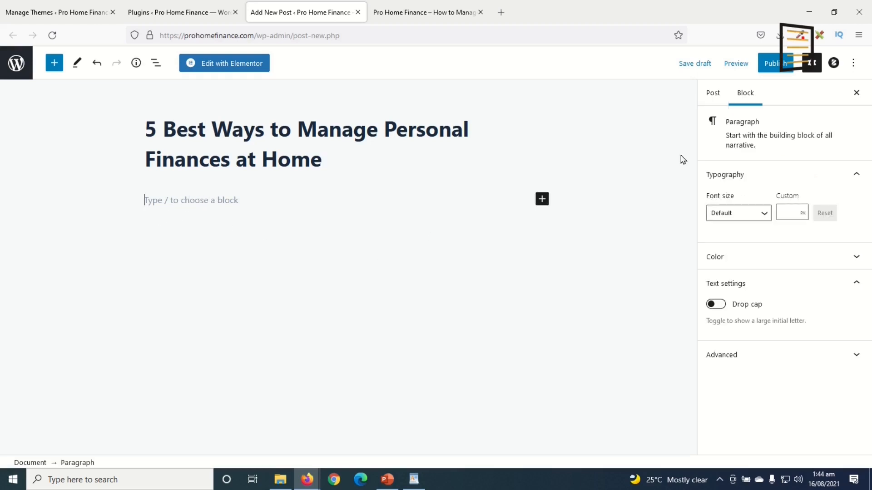
Create a new 'Personal Finance' category with no parent and assign it to the post
left_click(714, 96)
left_click(763, 334)
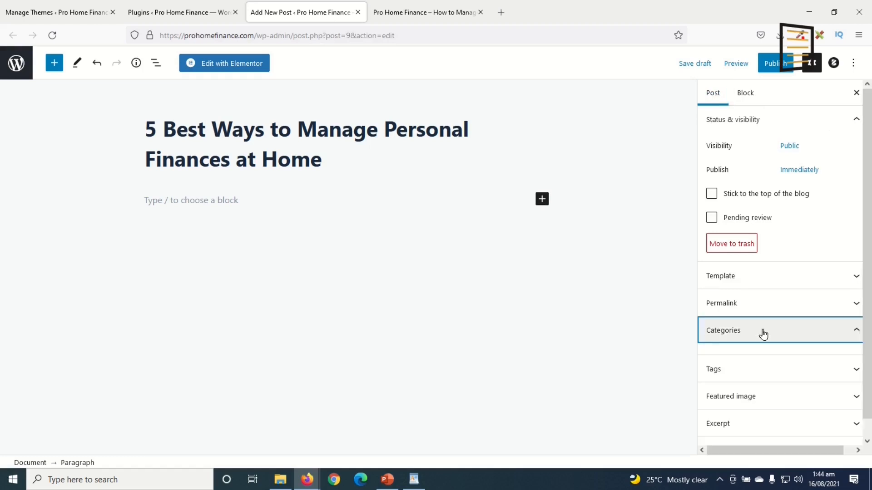
left_click(735, 325)
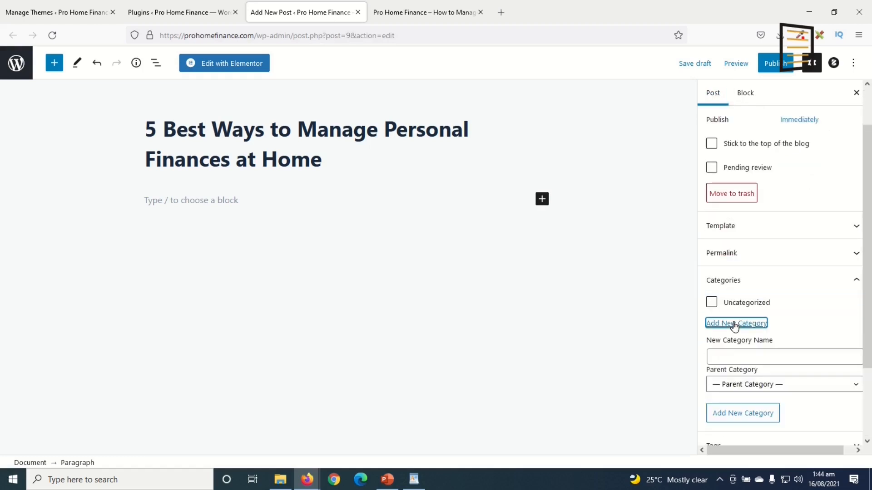
left_click(762, 357)
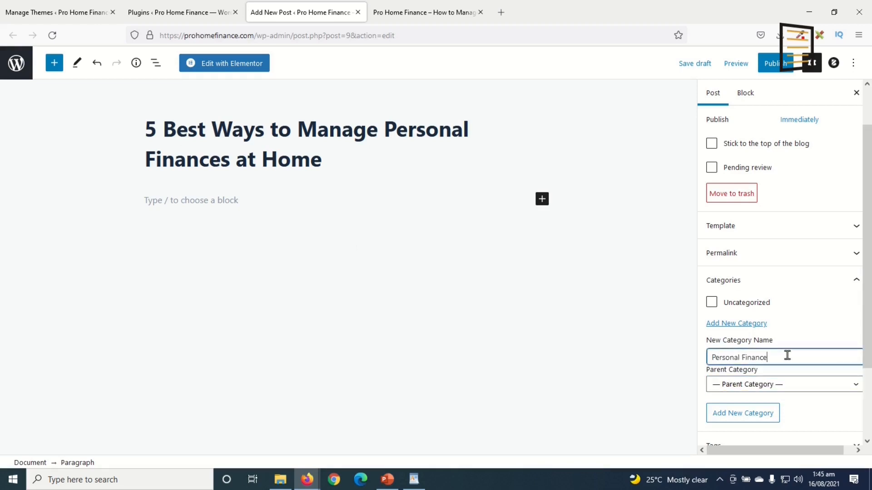
left_click(744, 386)
left_click(744, 385)
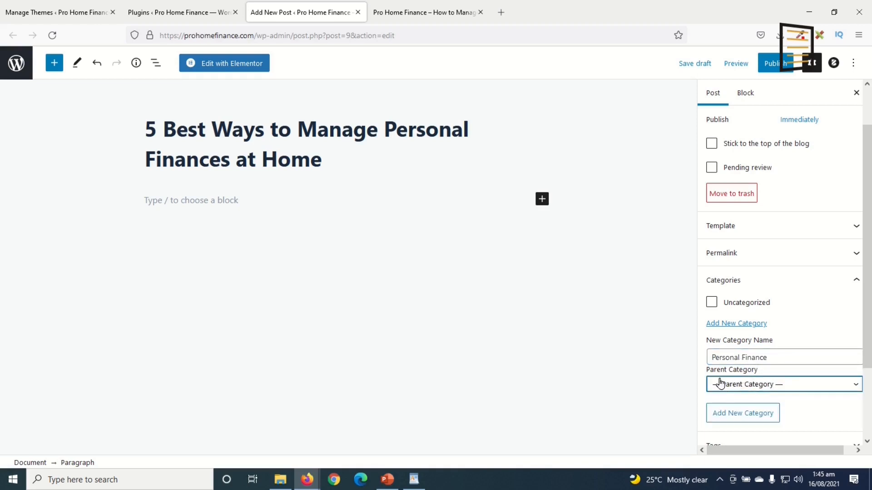
left_click(741, 418)
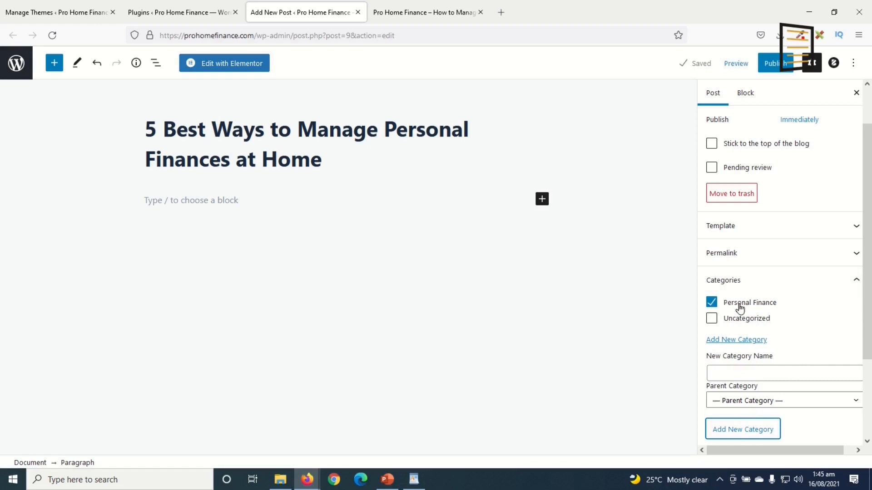
Tag the post with 'home finance' and 'personal finance'
scroll(803, 325, "down", 3)
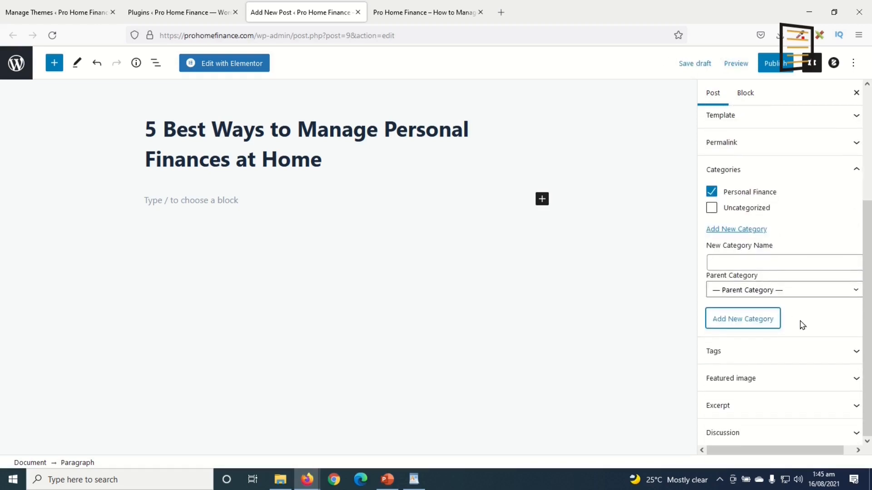
left_click(760, 354)
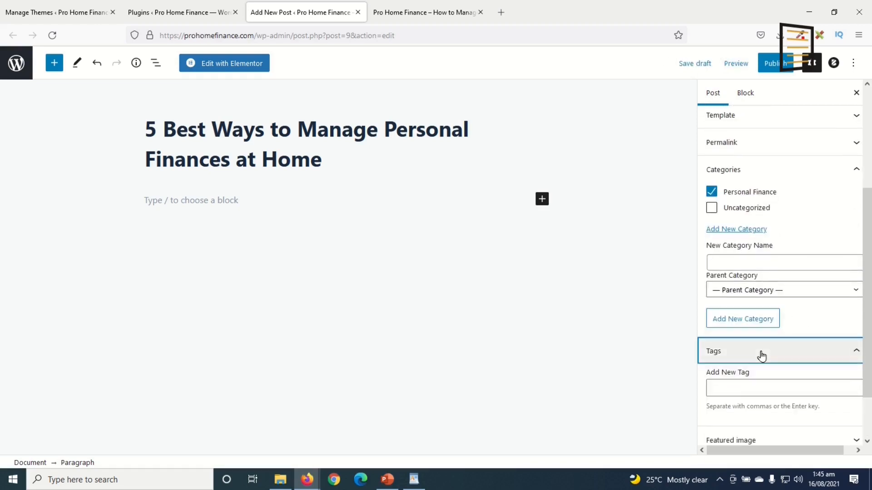
left_click(731, 382)
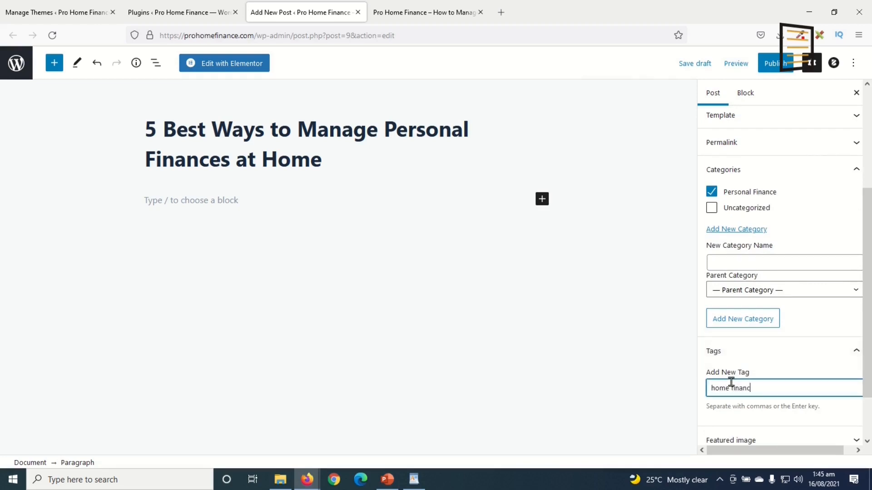
type("home finance")
key("Return")
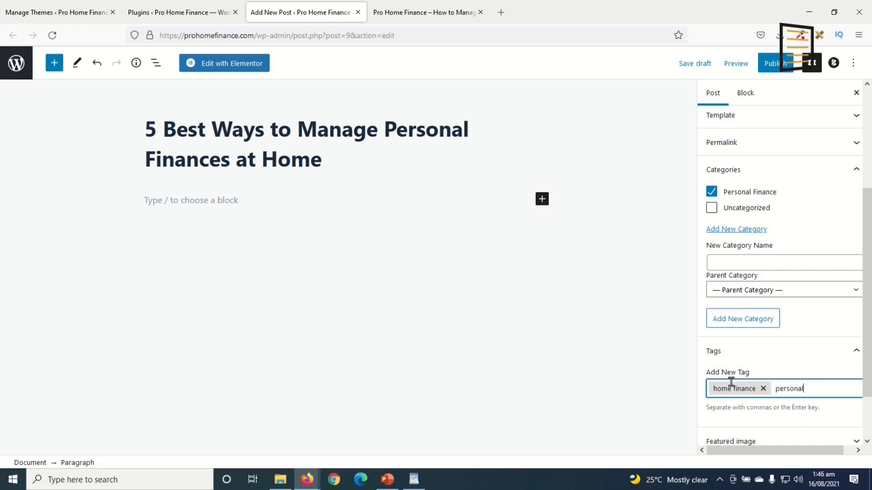
key("Return")
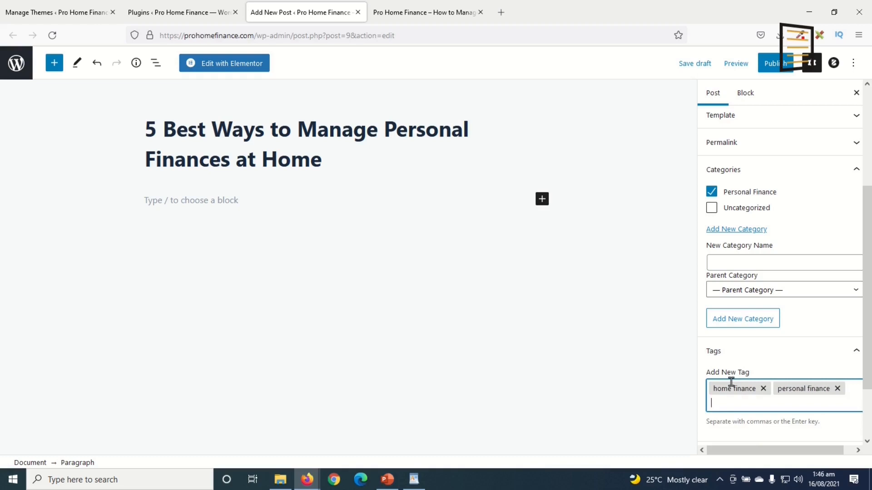
scroll(745, 393, "down", 2)
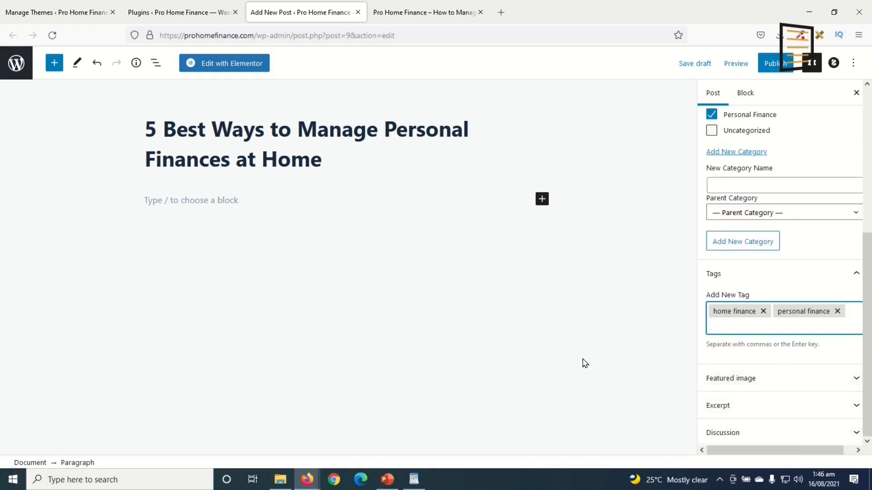
left_click(748, 383)
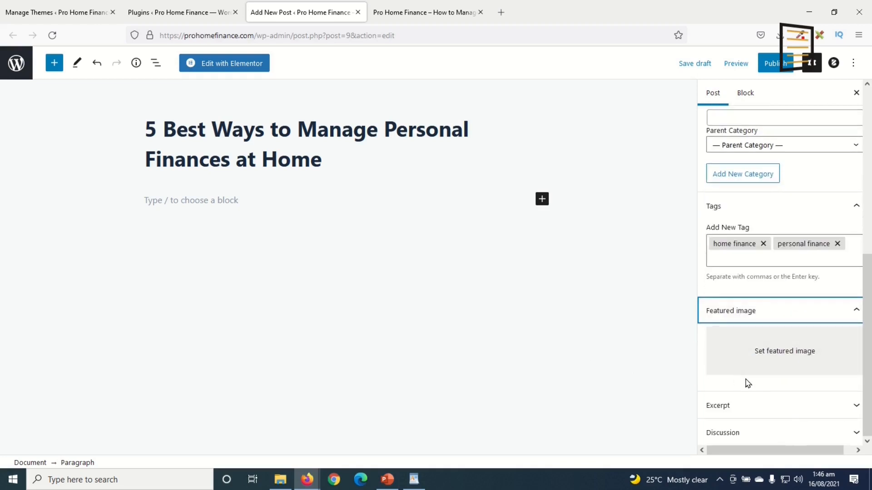
Upload best-ways-to-manage-personal-finances-at-home.jpg from Desktop > prohome finance as the featured image
left_click(796, 354)
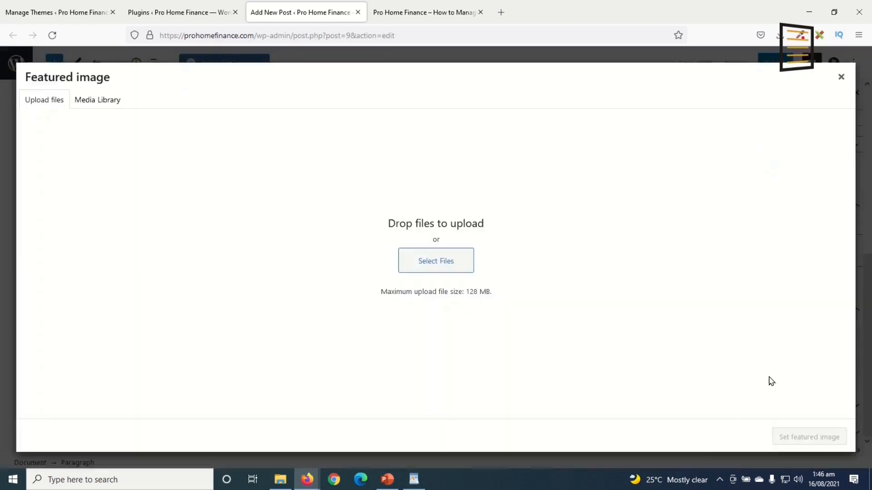
left_click(440, 260)
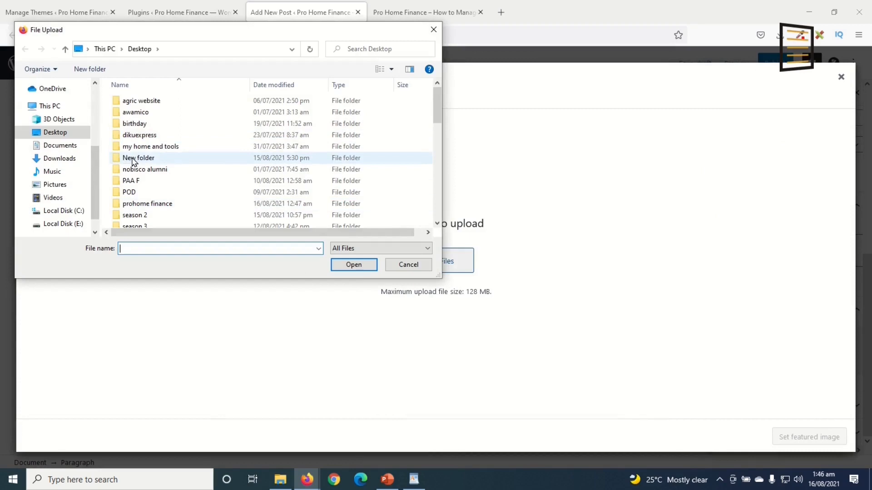
scroll(150, 173, "down", 1)
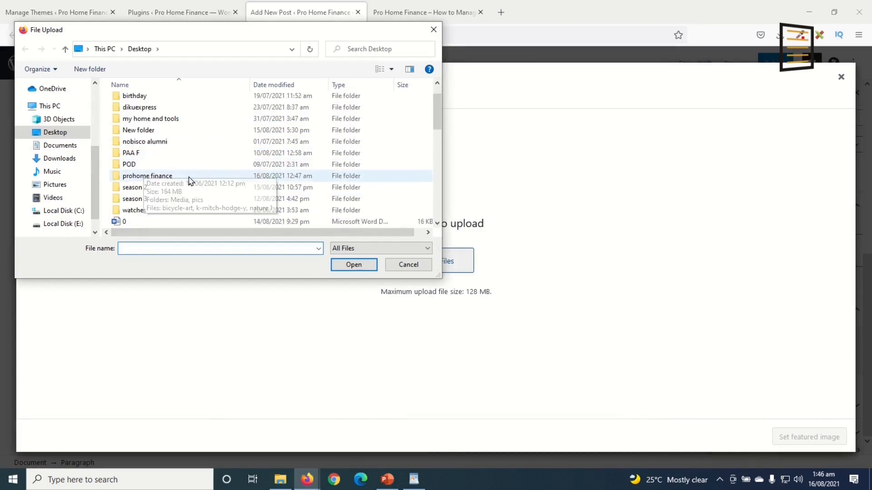
double_click(166, 181)
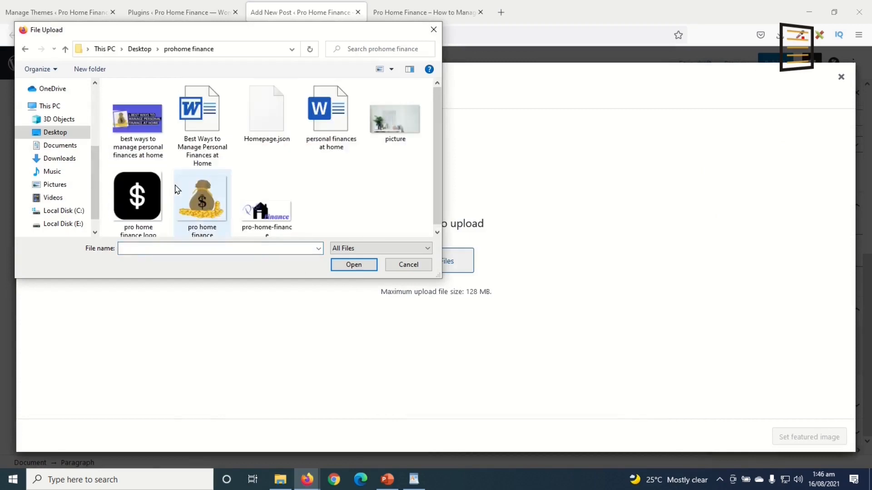
left_click(134, 120)
left_click(355, 265)
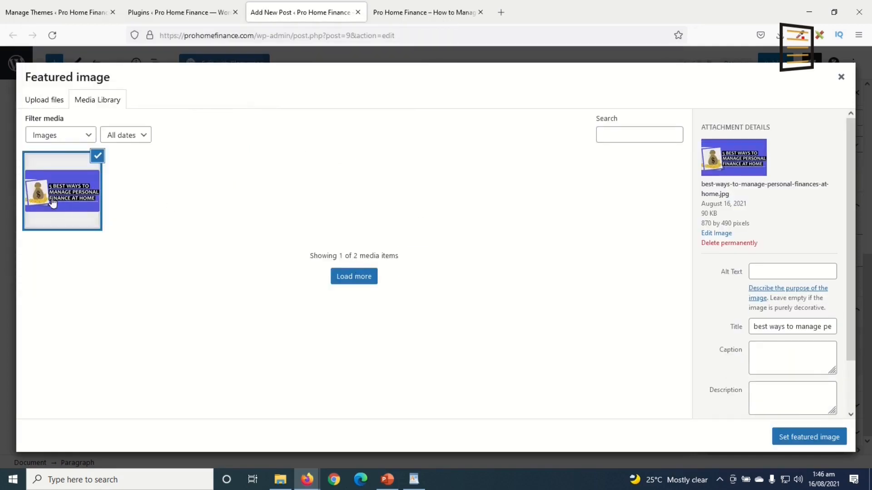
left_click(501, 13)
Load canva.com in a new tab, glance over its home page, then close the tab
type("canva.com/")
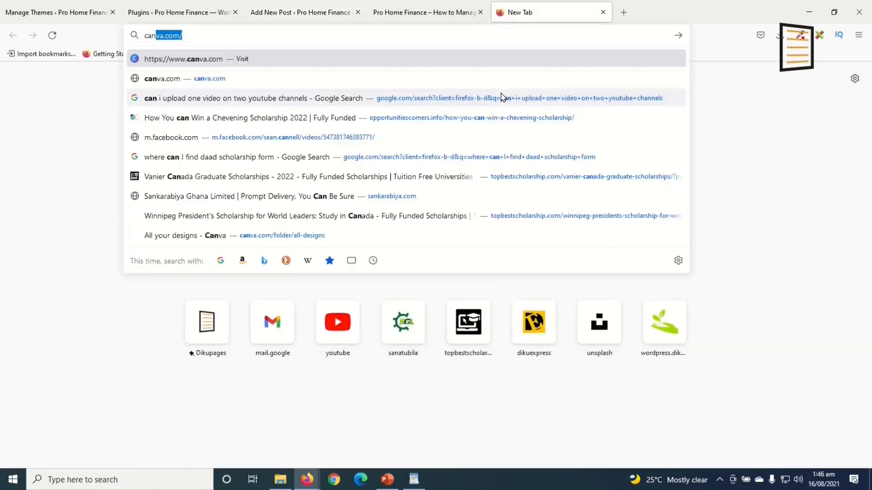
key("Return")
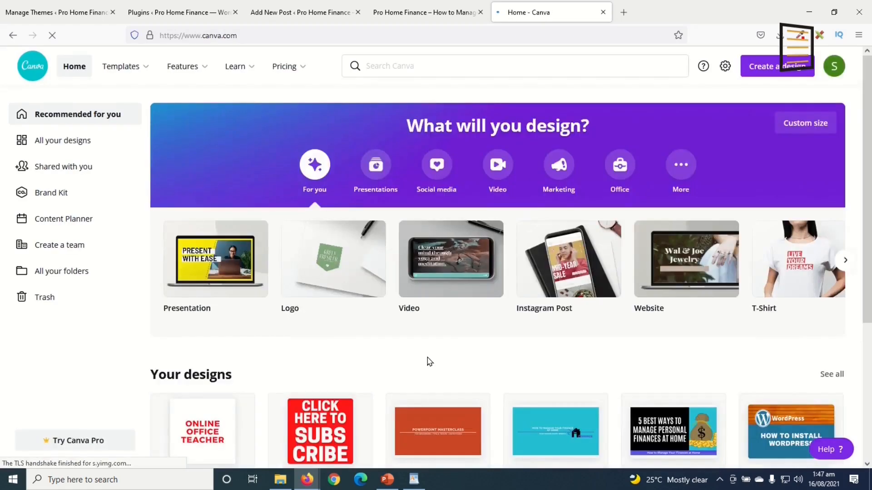
scroll(716, 395, "down", 4)
scroll(715, 395, "up", 3)
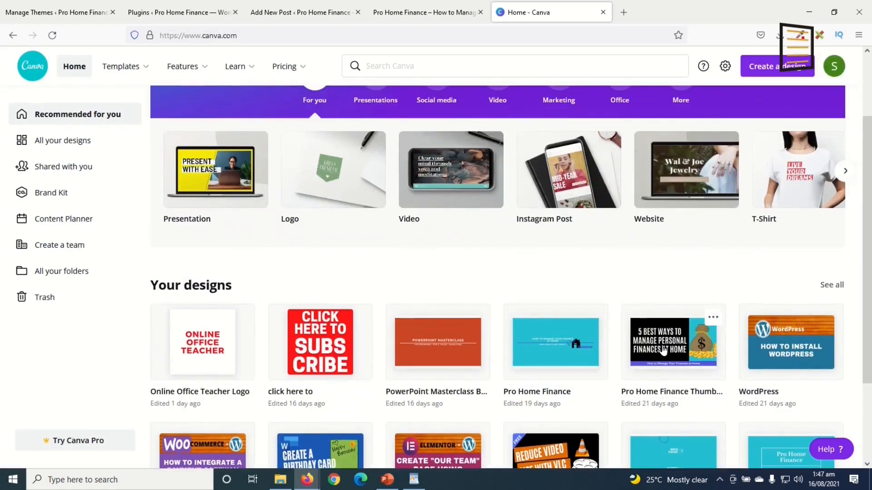
left_click(603, 12)
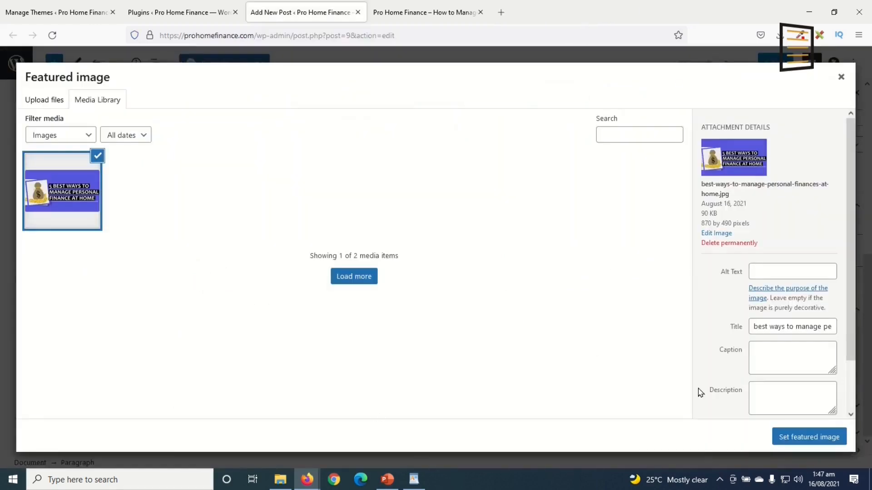
Copy the image's title into its alt text and set it as the post's featured image
left_click(768, 274)
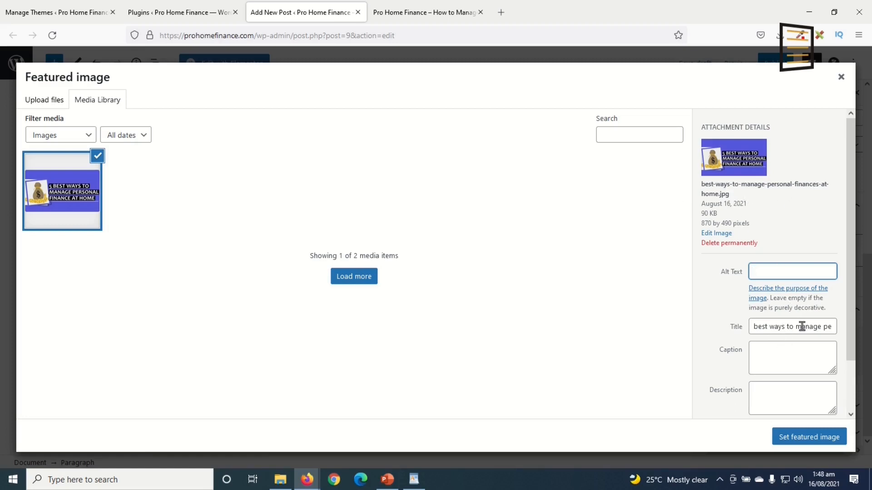
triple_click(767, 324)
key("ctrl+c")
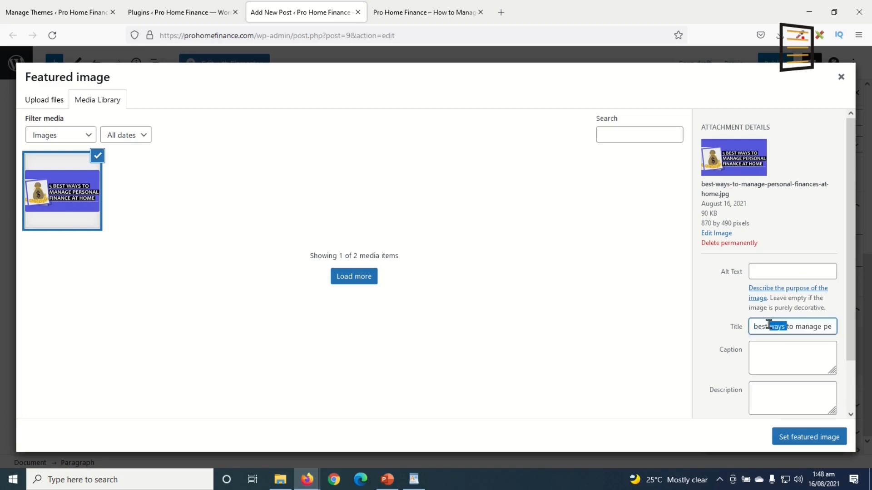
left_click(780, 272)
key("ctrl+v")
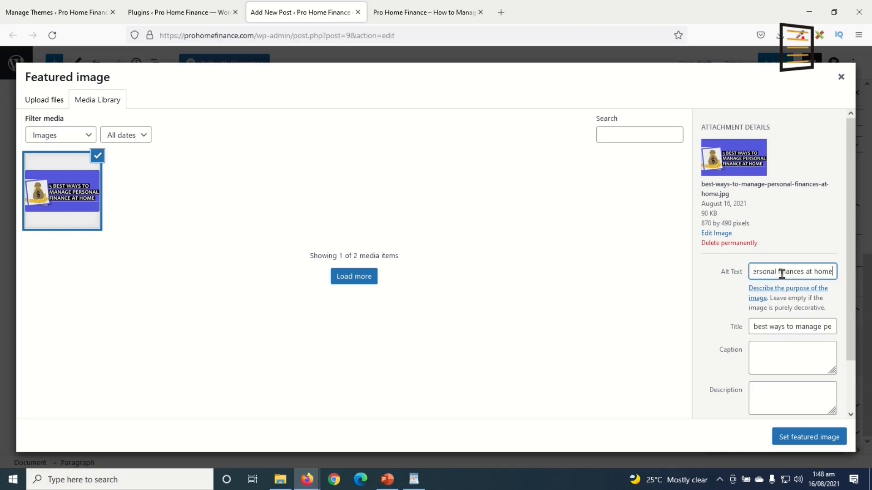
left_click(802, 438)
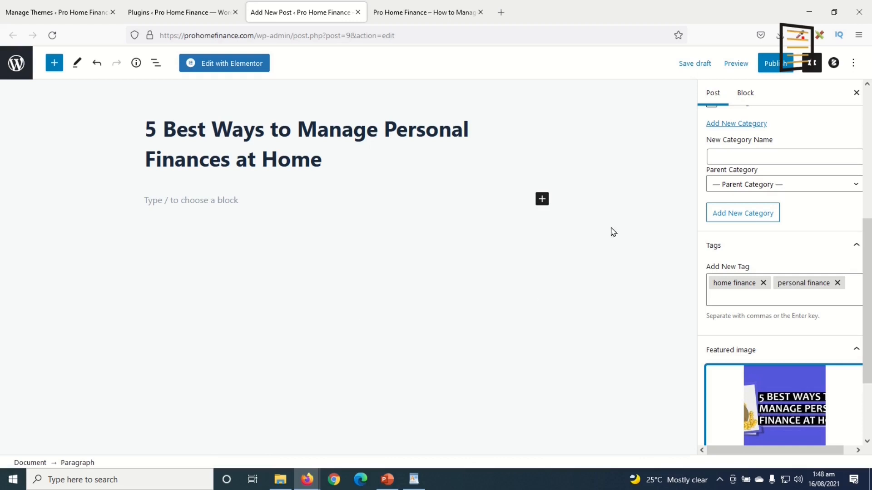
Save the post as a draft and open it with Elementor
left_click(702, 64)
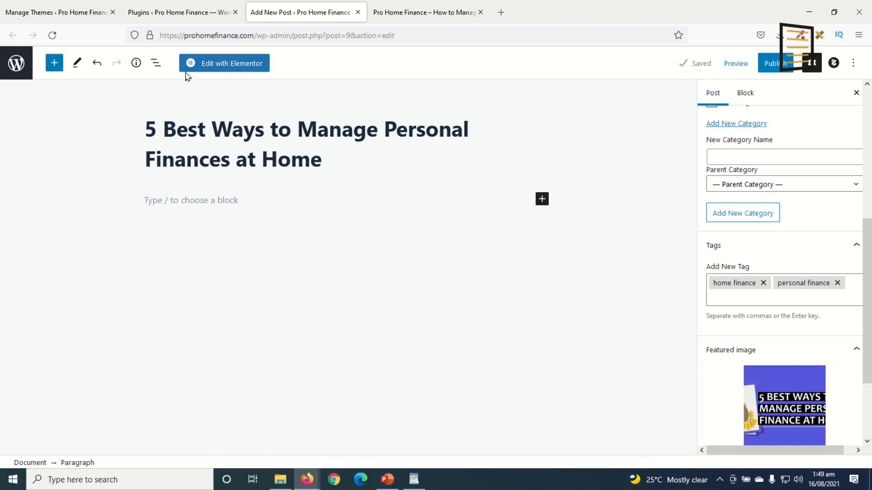
left_click(246, 64)
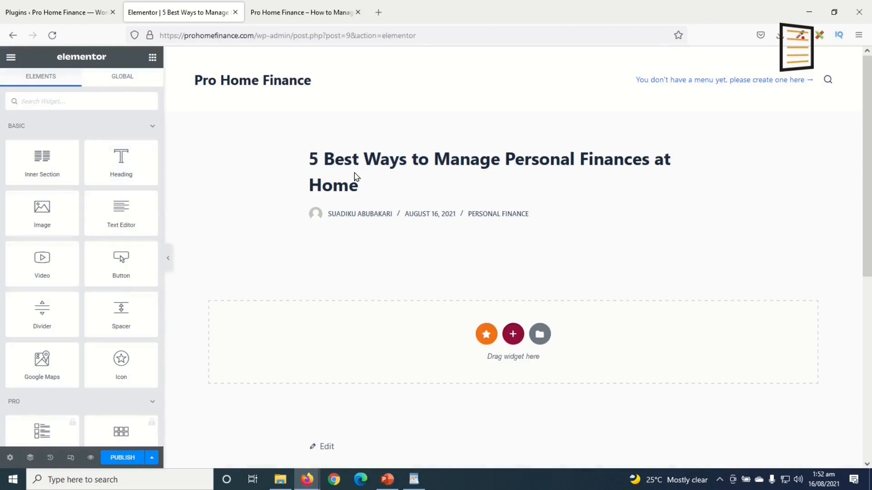
left_click_drag(311, 158, 362, 199)
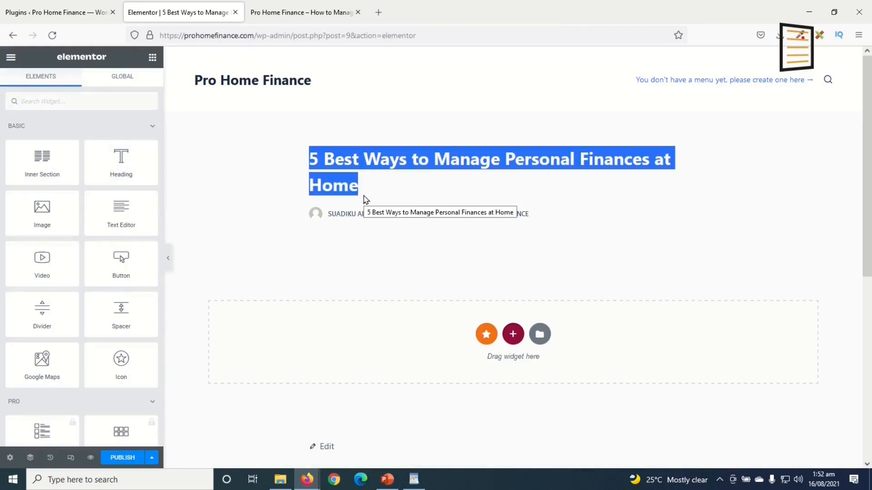
left_click(485, 227)
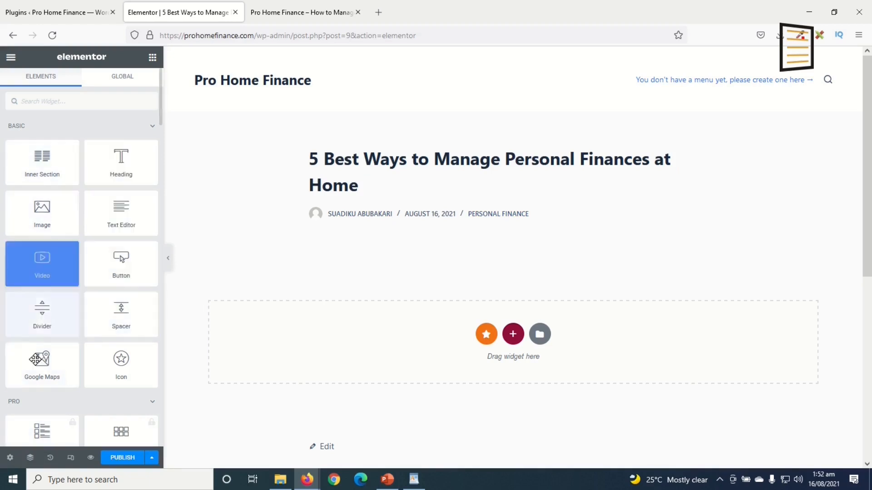
Add a Text Editor widget below the title and clear its Lorem ipsum placeholder
scroll(61, 253, "down", 5)
scroll(60, 283, "up", 5)
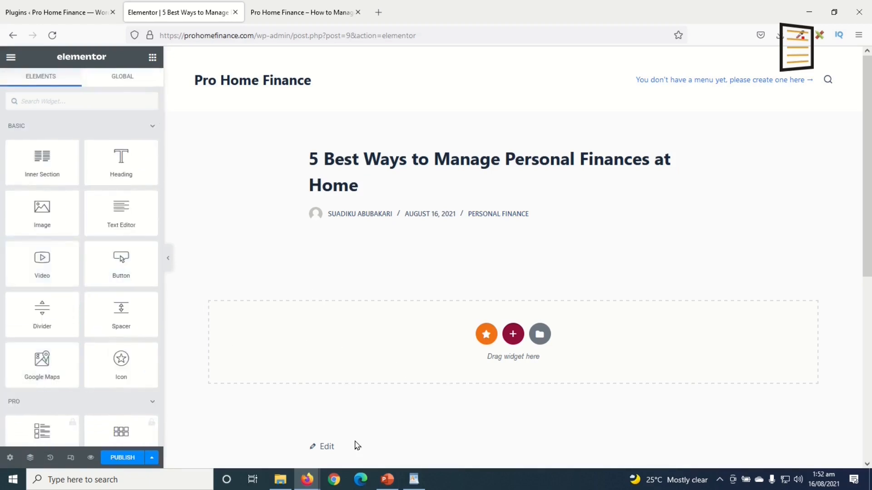
left_click_drag(115, 222, 403, 348)
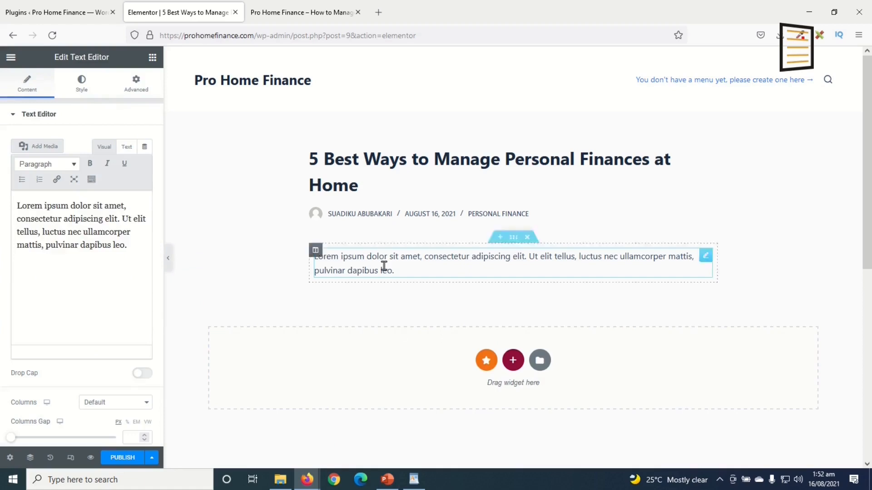
key("ctrl+a")
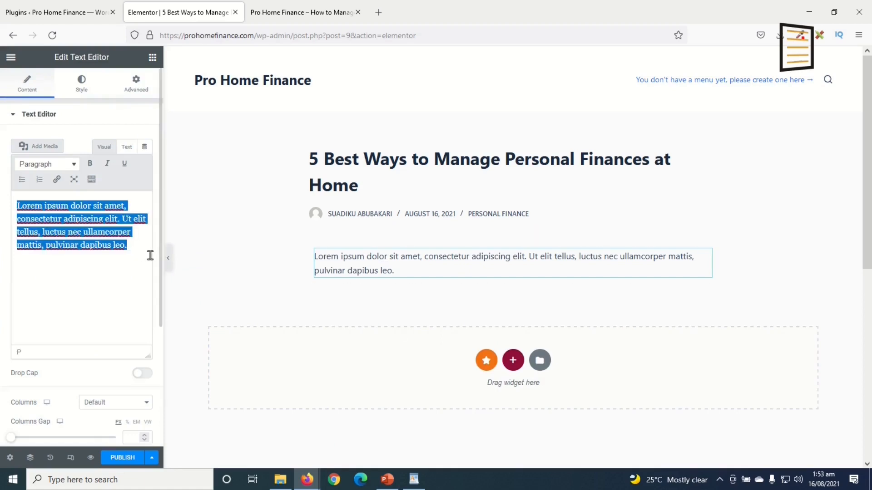
key("BackSpace")
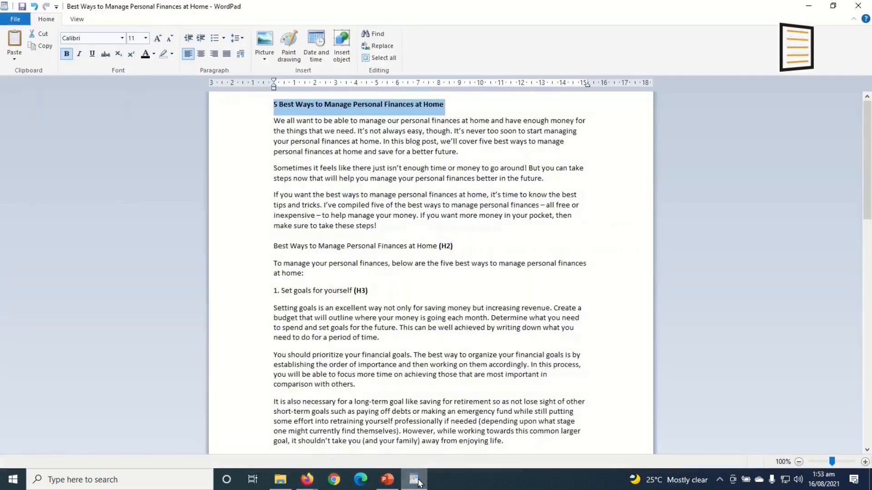
left_click(413, 479)
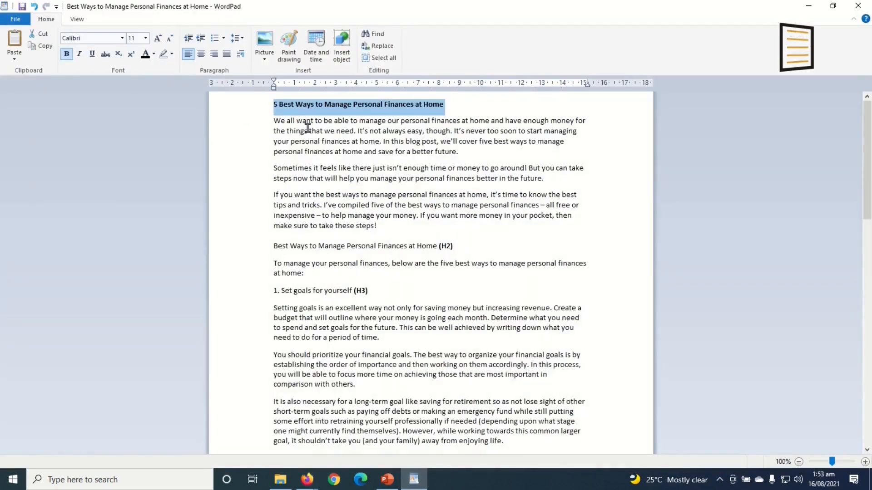
left_click(410, 479)
left_click(407, 480)
Paste the article's three introductory paragraphs from WordPad into the Elementor text block
scroll(334, 360, "down", 5)
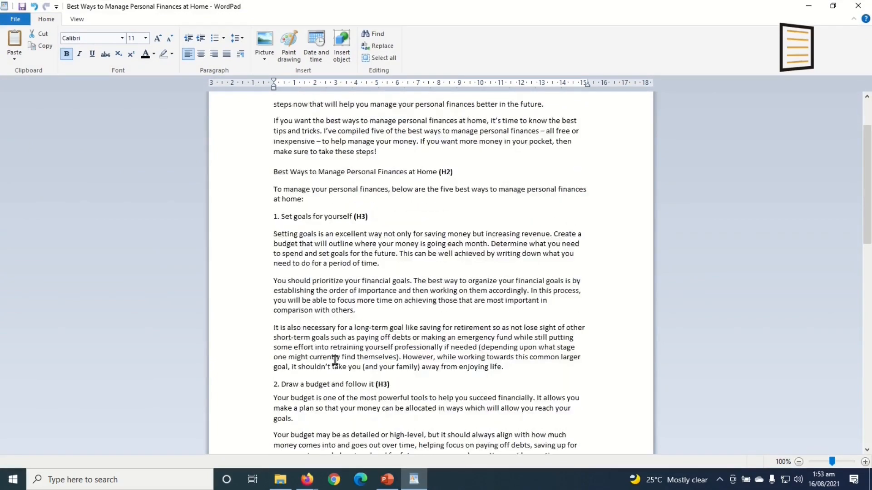
scroll(327, 300, "up", 5)
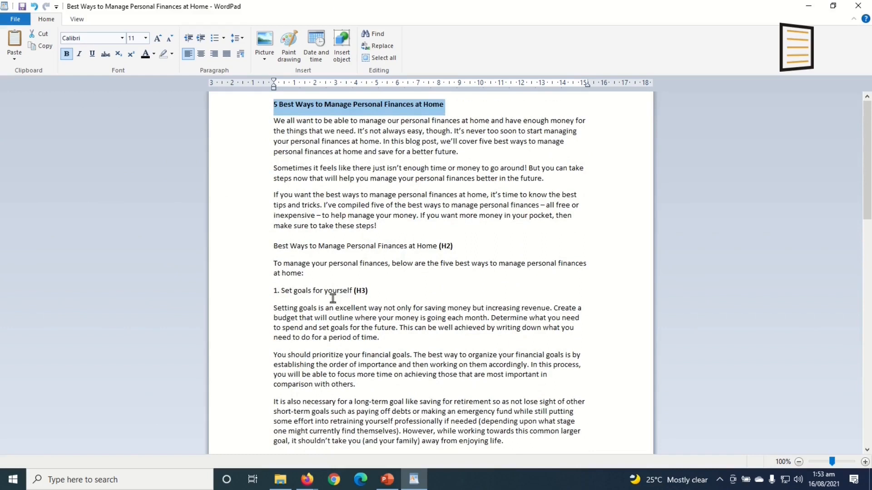
left_click_drag(274, 119, 399, 227)
key("ctrl+c")
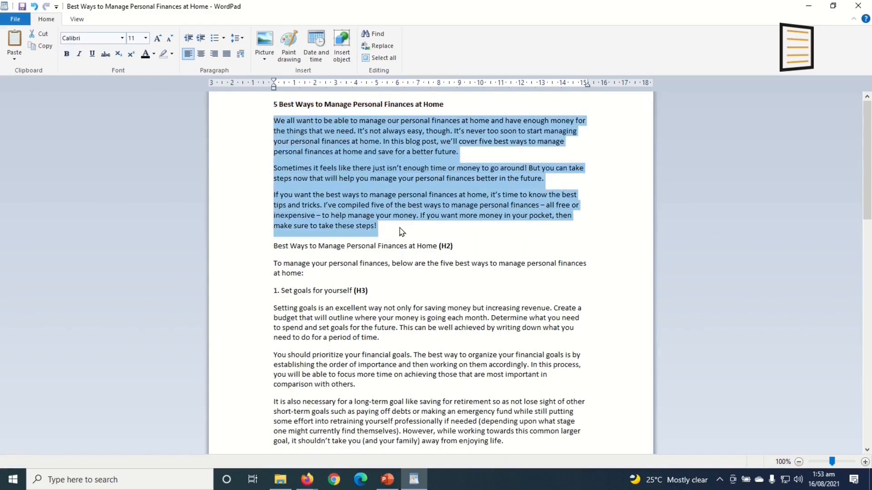
left_click(415, 481)
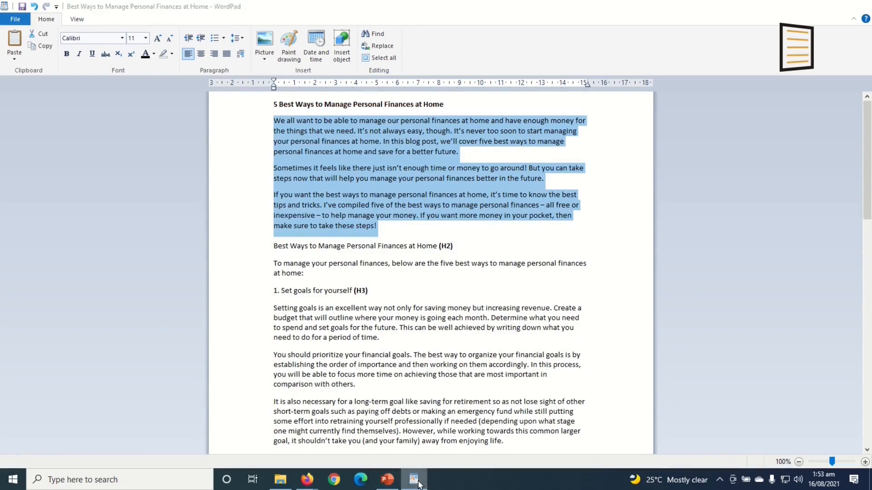
key("ctrl+v")
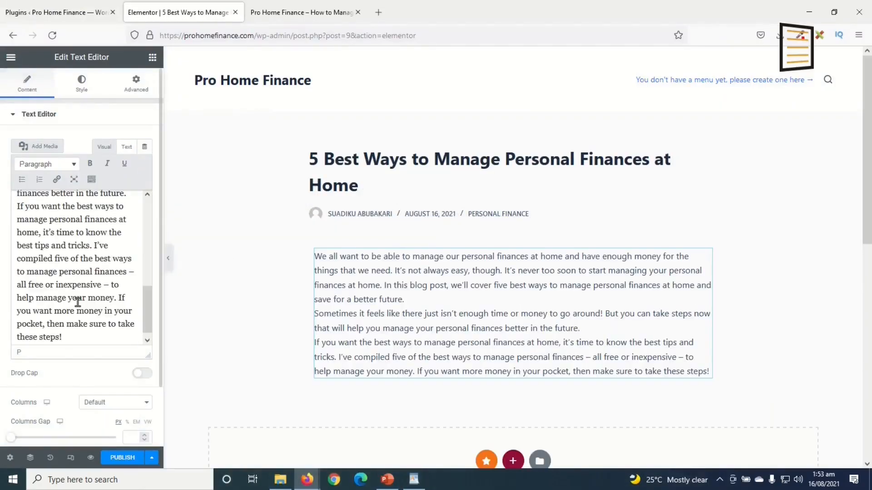
Add a heading 'Best Ways to Manage Personal Finances at Home', copied from WordPad, below the intro
left_click(414, 479)
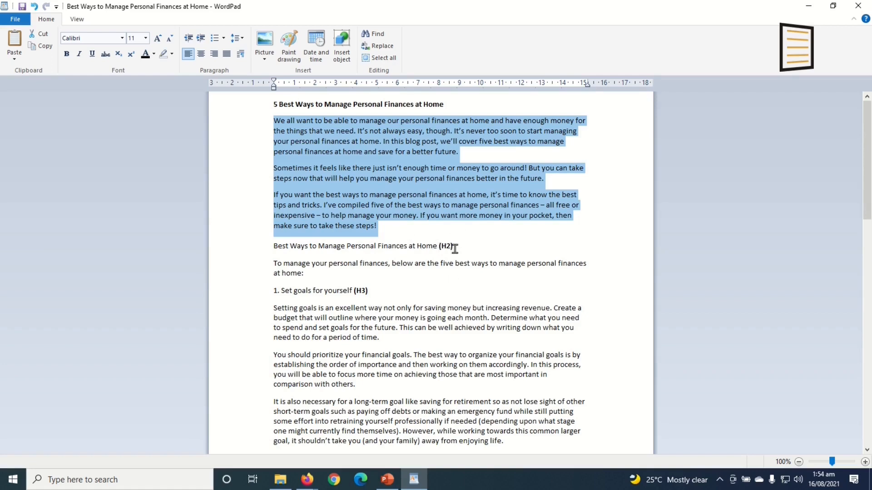
left_click_drag(274, 247, 437, 249)
key("ctrl+c")
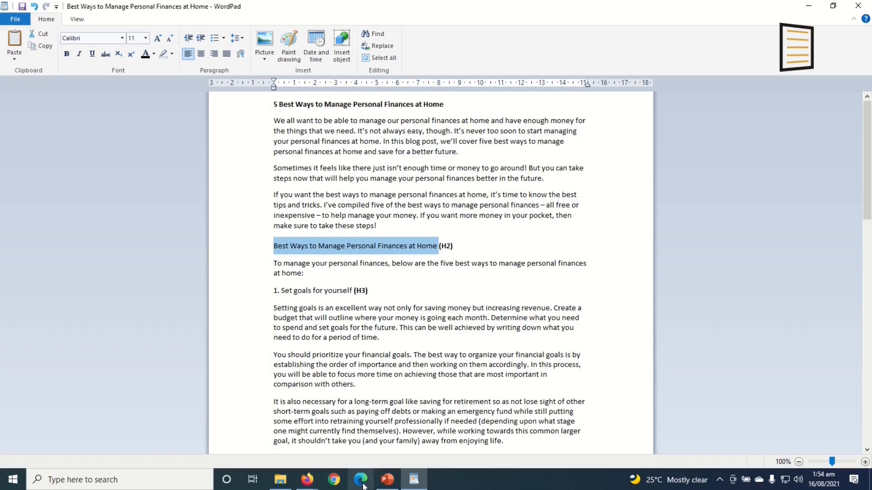
left_click(416, 479)
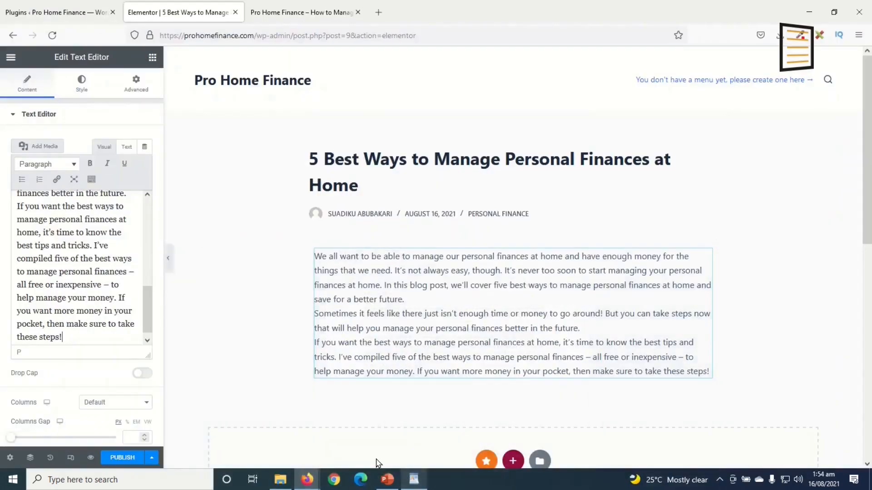
left_click(153, 57)
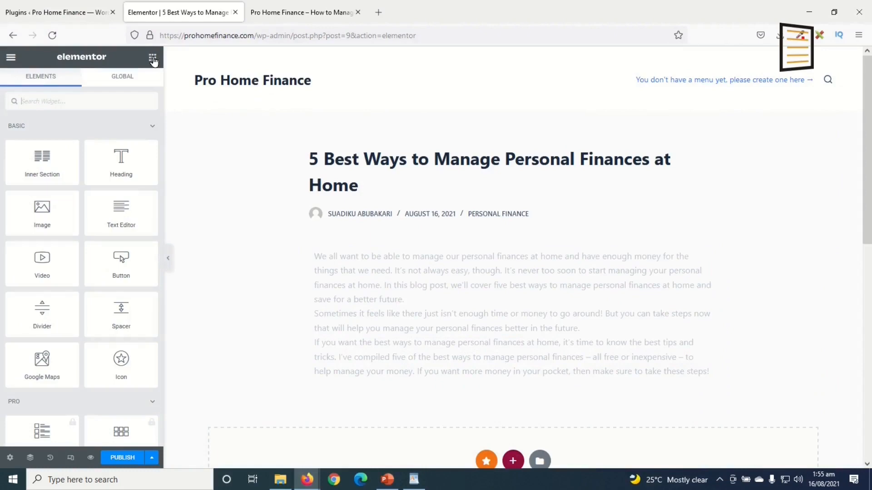
left_click_drag(123, 159, 416, 376)
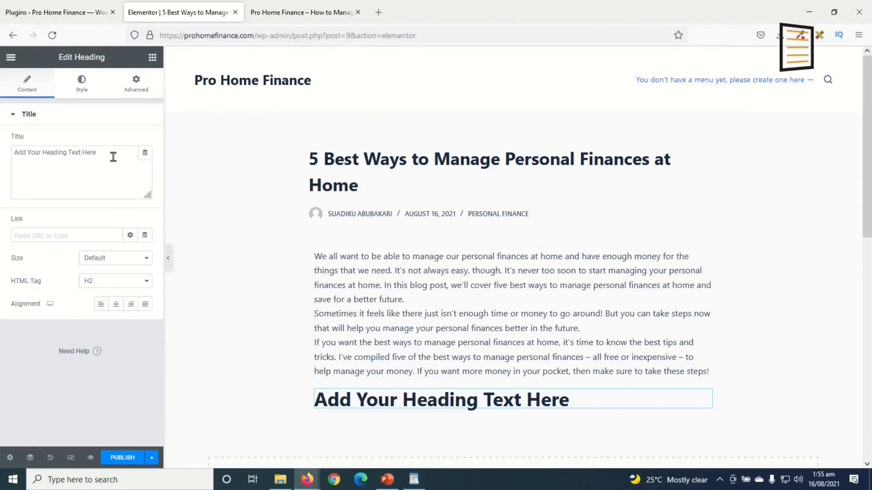
left_click_drag(113, 157, 1, 160)
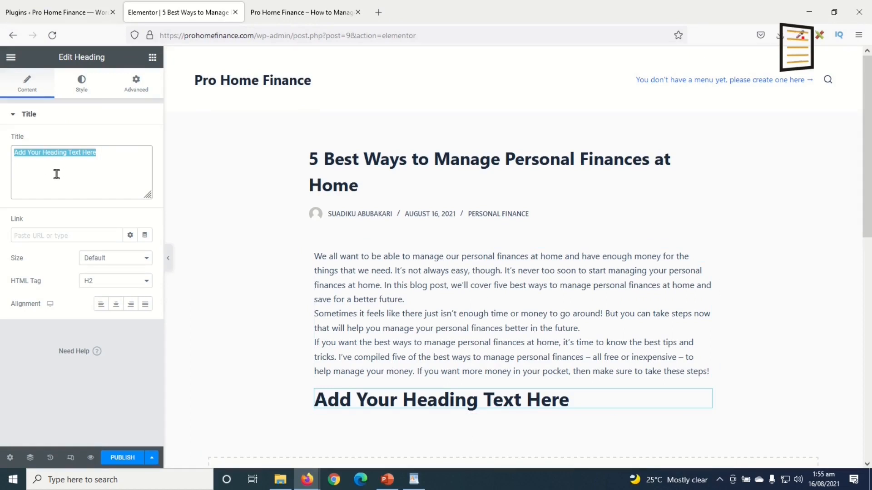
key("ctrl+v")
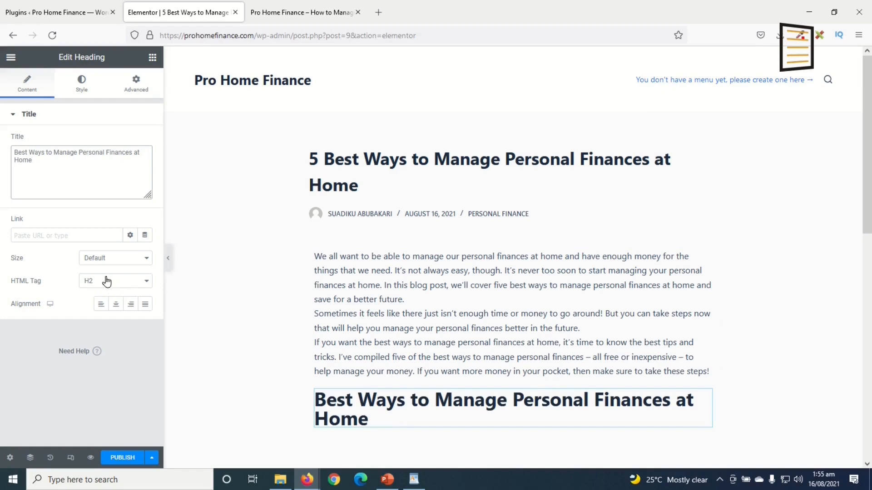
Select the 'To manage your personal finances…' paragraph in the WordPad draft
left_click(414, 480)
scroll(403, 382, "down", 1)
scroll(403, 372, "down", 1)
left_click_drag(274, 225, 302, 237)
key("ctrl+c")
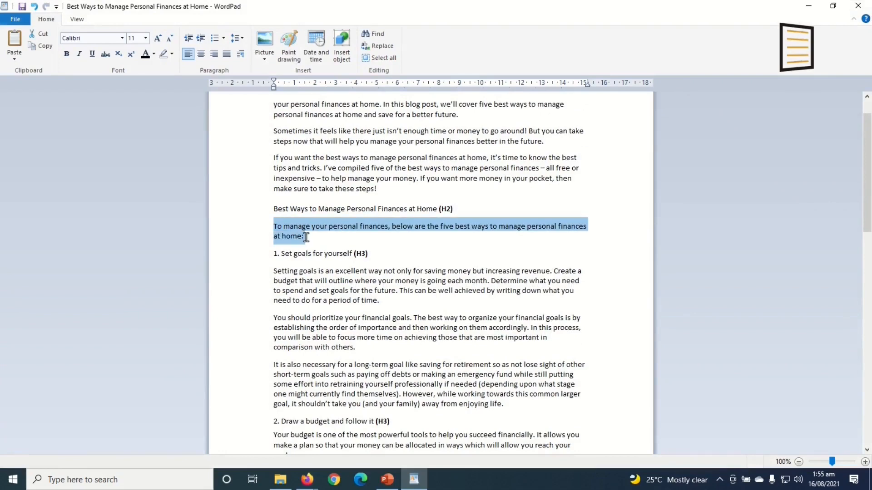
Add a text block under the heading containing the 'To manage your personal finances…' paragraph
left_click(414, 480)
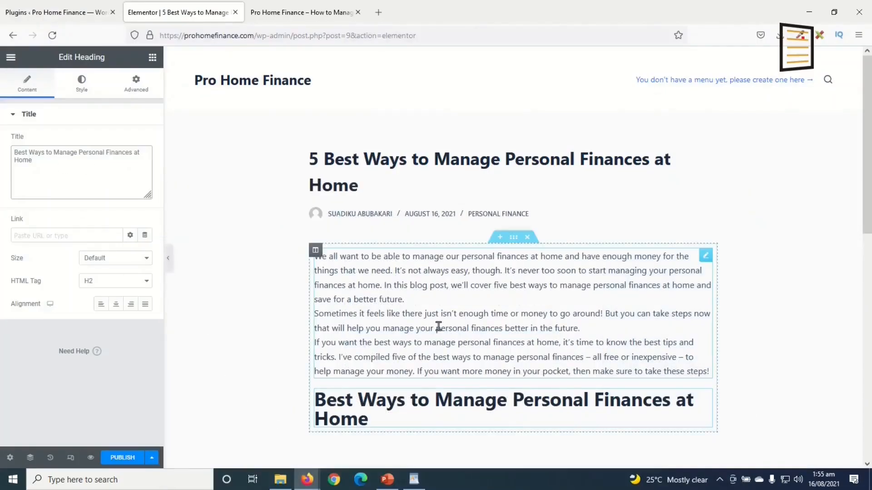
scroll(454, 322, "down", 2)
left_click(152, 57)
left_click_drag(110, 222, 388, 366)
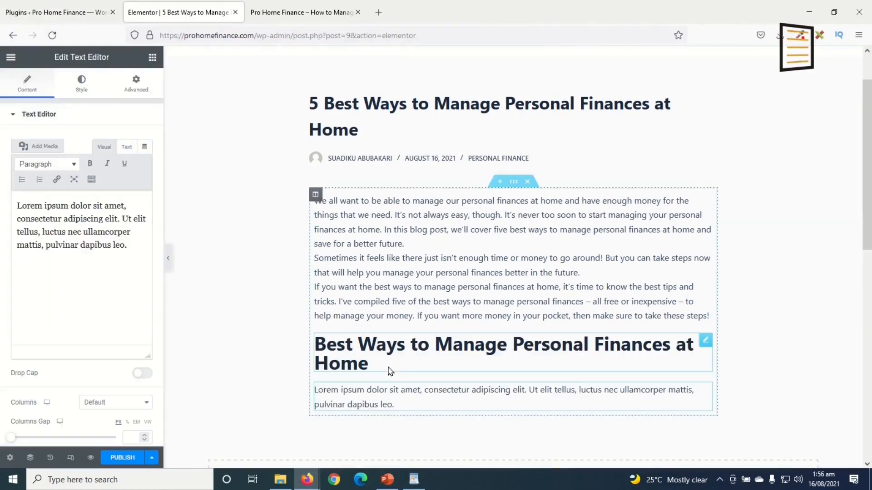
left_click_drag(143, 246, 2, 171)
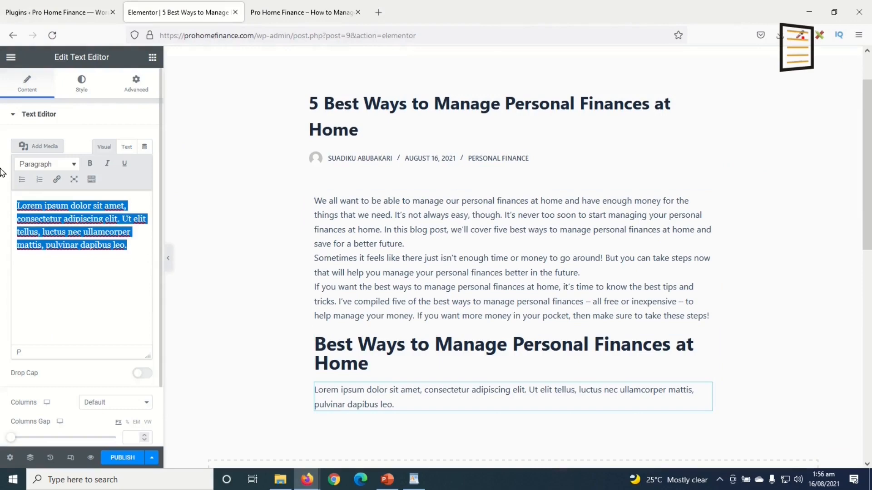
key("ctrl+v")
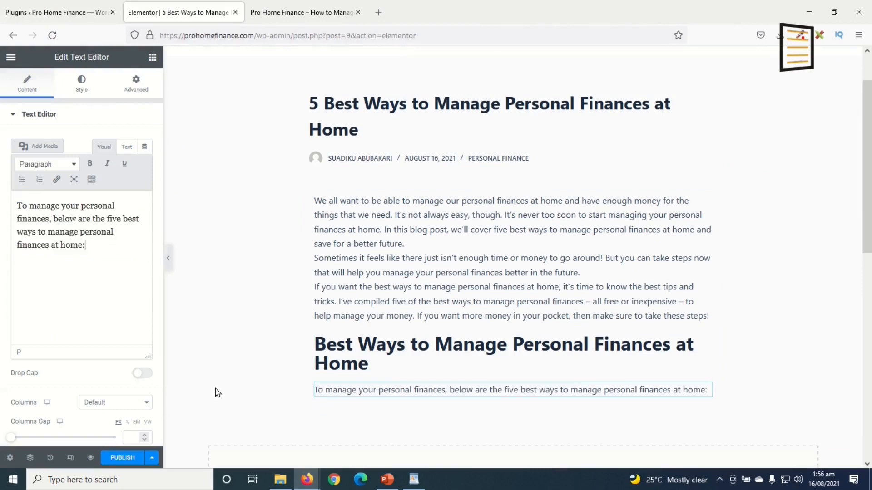
Select the '1. Set goals for yourself' heading in the WordPad draft
left_click(414, 479)
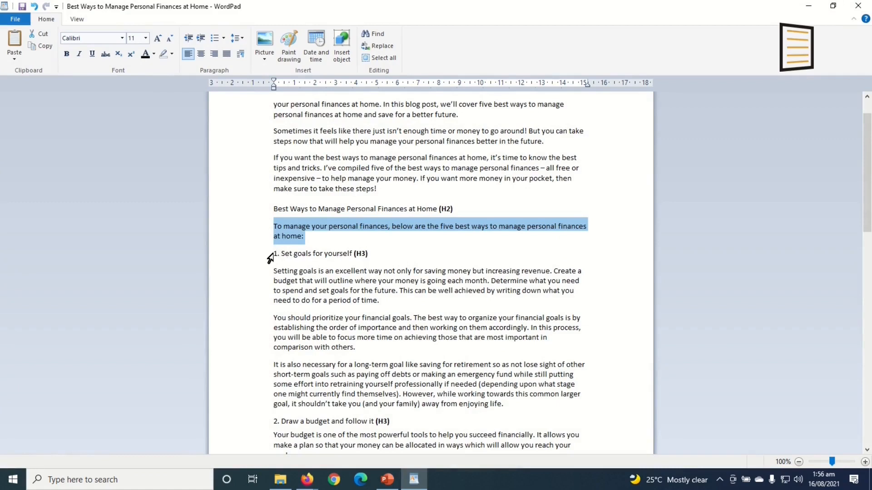
left_click_drag(273, 253, 344, 251)
key("ctrl+c")
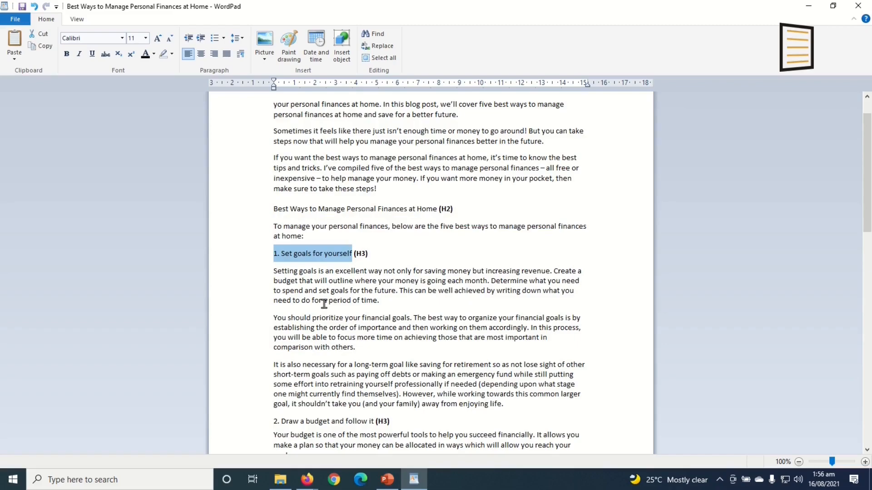
left_click(414, 479)
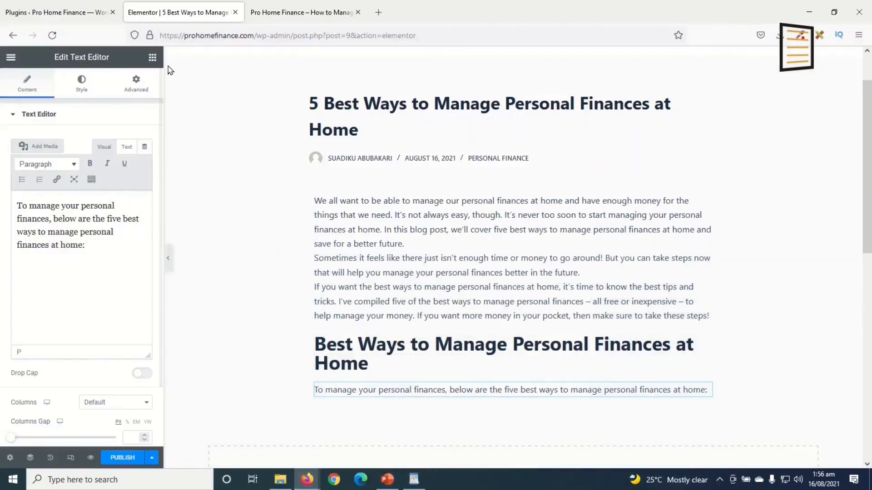
Add an H3 heading '1. Set goals for yourself' below the intro paragraph, then bring WordPad back
left_click(152, 57)
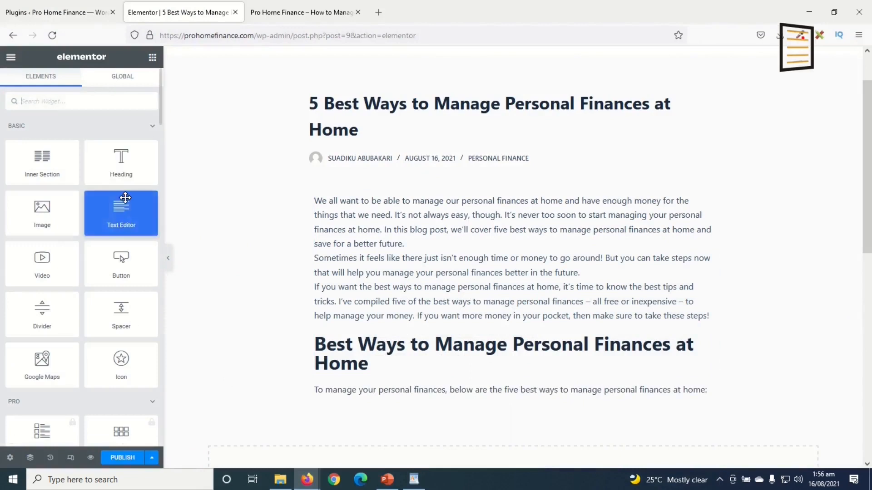
left_click_drag(122, 165, 402, 389)
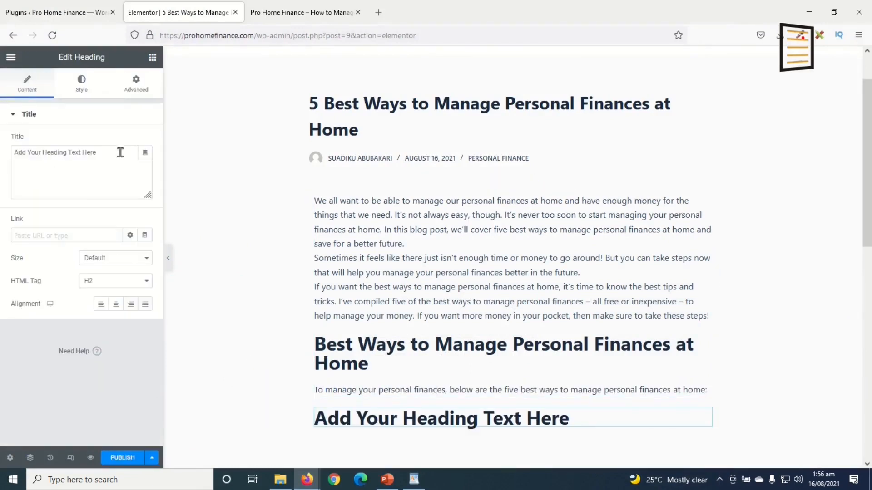
left_click_drag(118, 151, 1, 144)
key("ctrl+v")
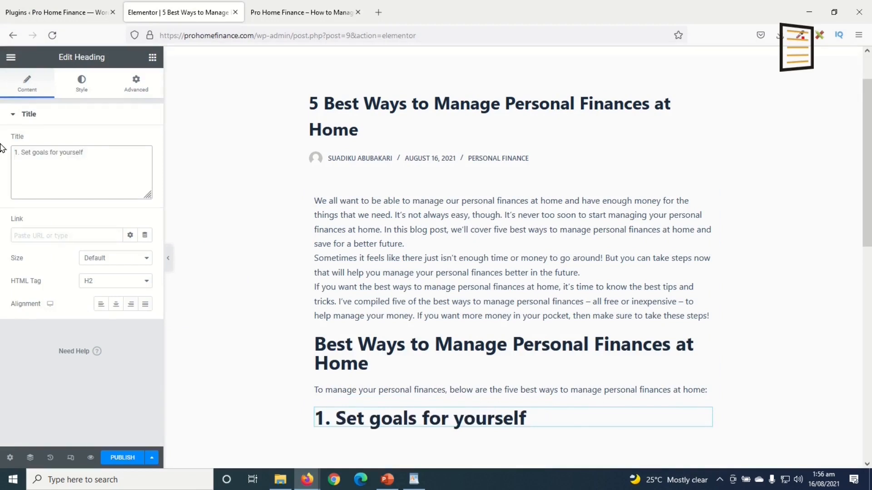
left_click(93, 283)
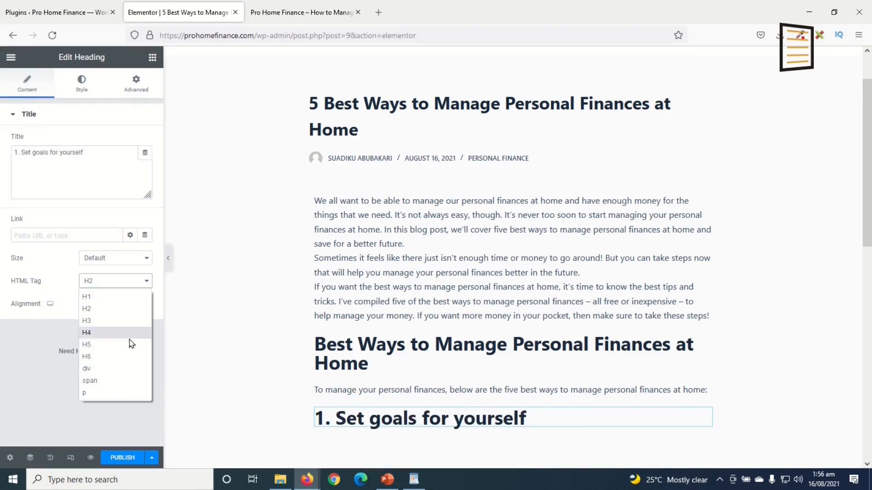
left_click(111, 324)
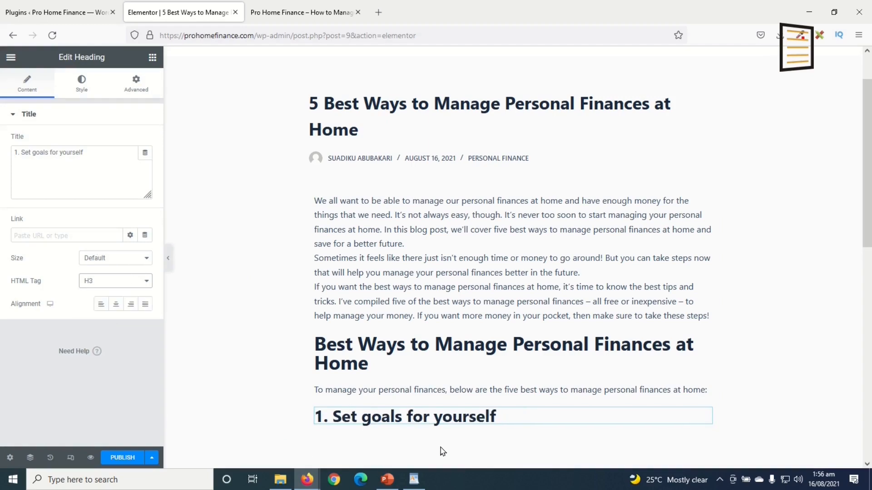
scroll(375, 397, "down", 3)
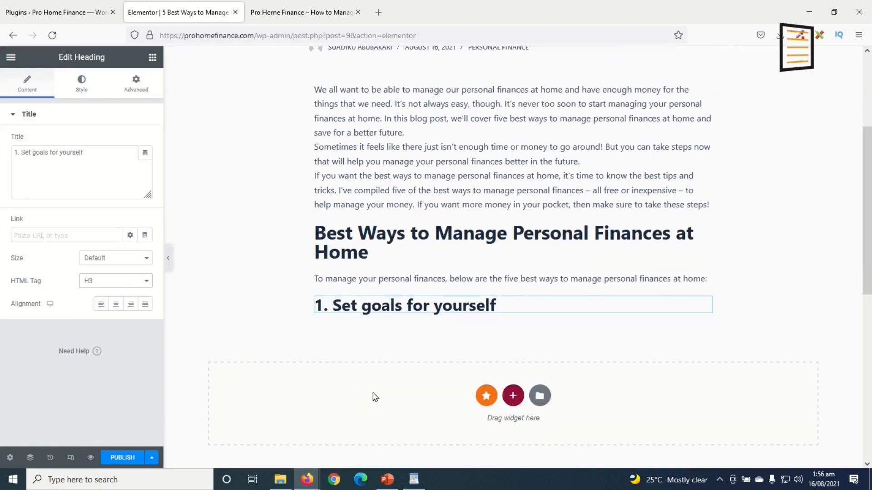
left_click(414, 480)
scroll(289, 293, "down", 1)
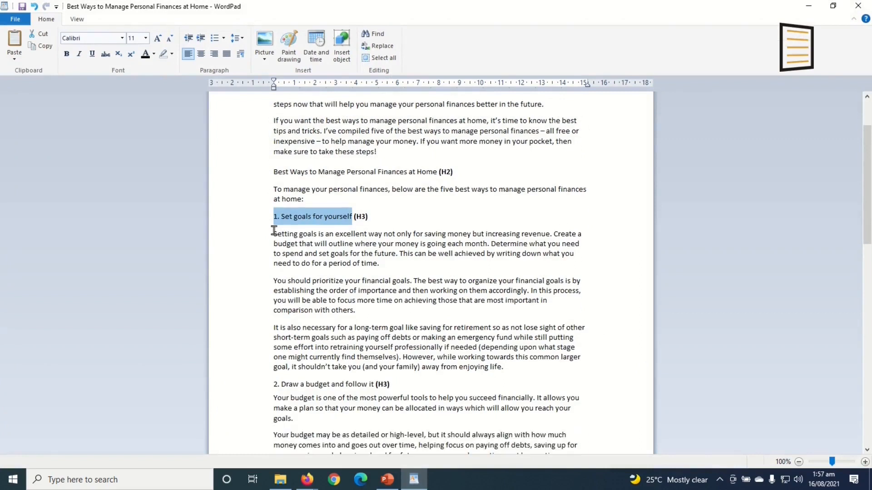
Select the three 'Setting goals' paragraphs in the WordPad draft
left_click(267, 237)
left_click(274, 234)
left_click_drag(275, 234, 512, 368)
key("ctrl+c")
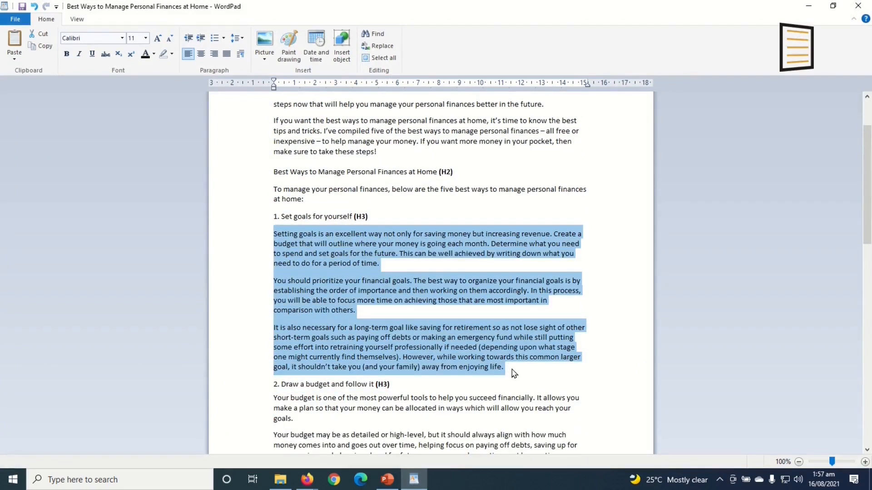
Paste the paragraphs into a new Text Editor block under the H3, replacing the Lorem ipsum text
left_click(417, 482)
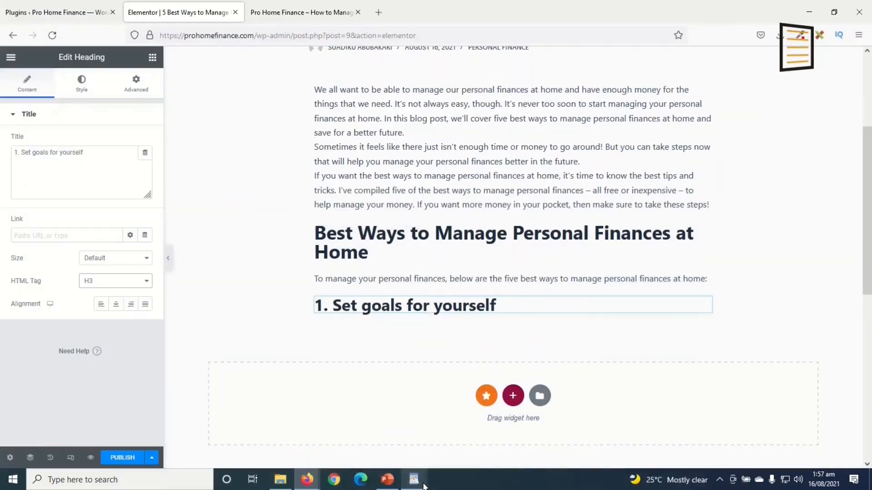
left_click(152, 57)
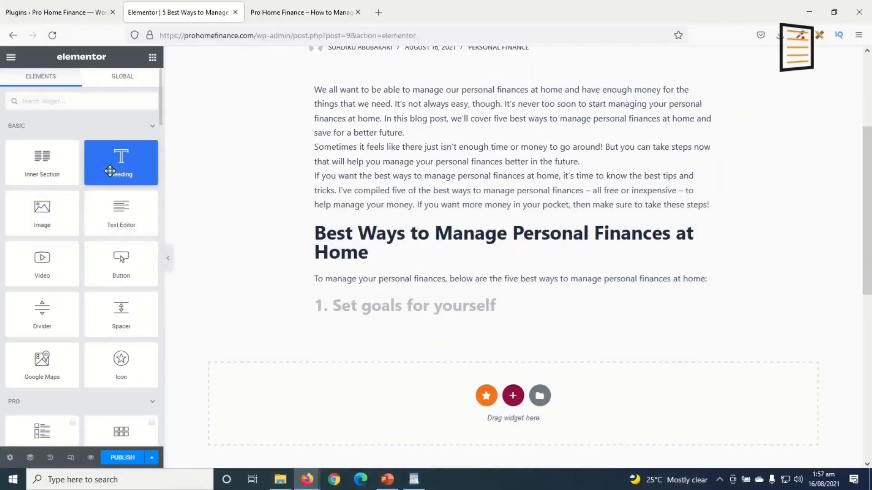
left_click_drag(120, 218, 410, 308)
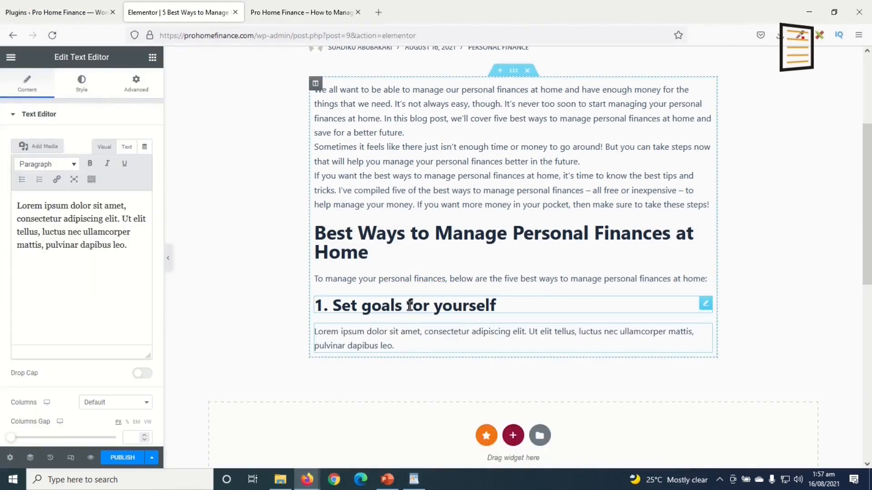
left_click_drag(129, 249, 1, 152)
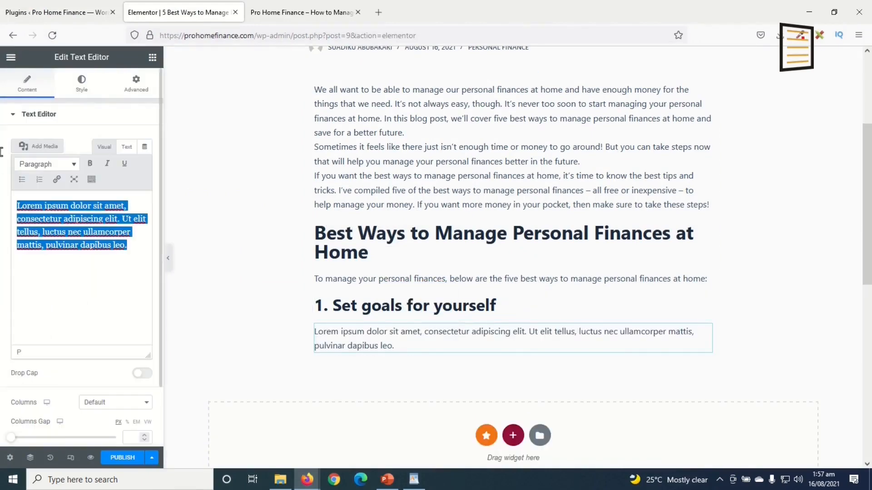
key("ctrl+v")
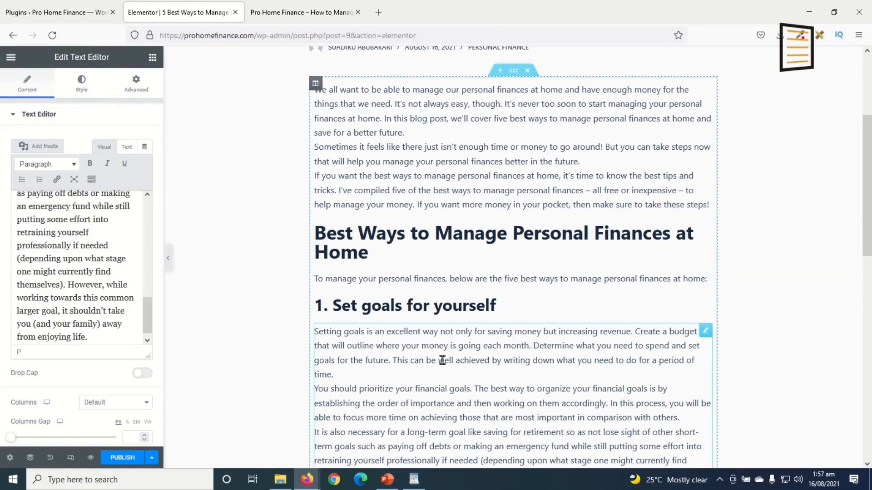
scroll(395, 359, "down", 3)
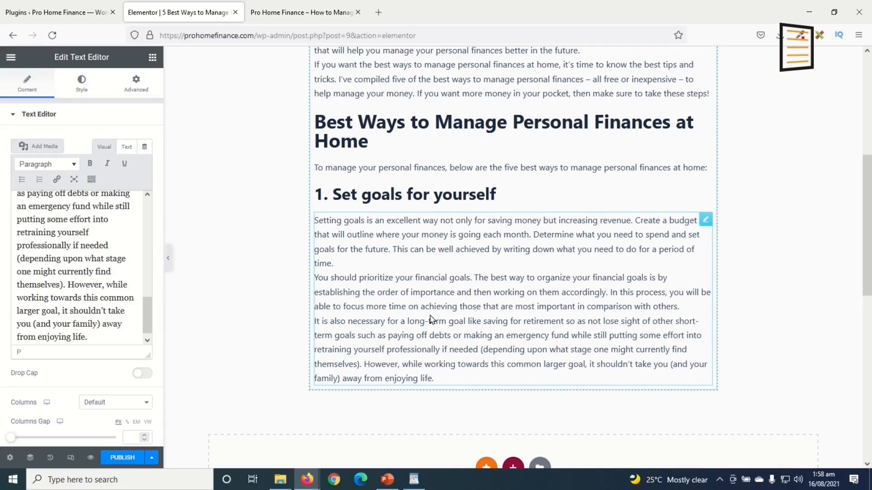
scroll(450, 305, "up", 5)
scroll(526, 281, "down", 5)
scroll(527, 284, "down", 3)
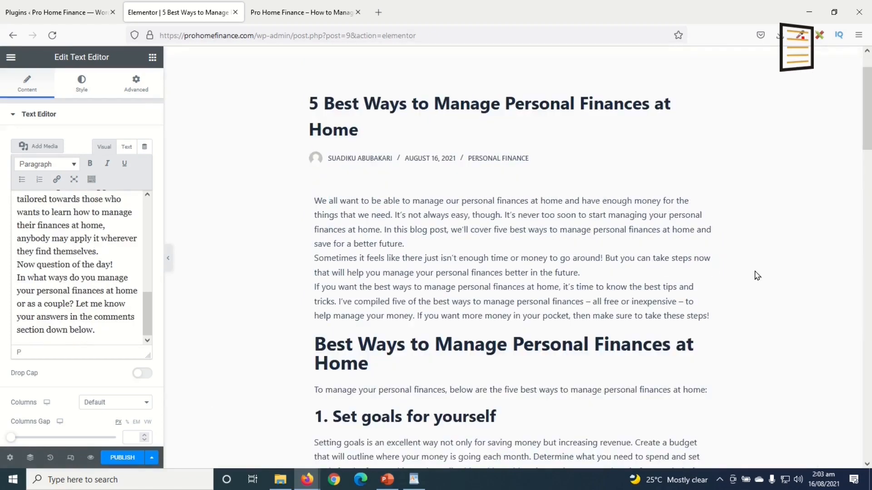
scroll(611, 265, "down", 20)
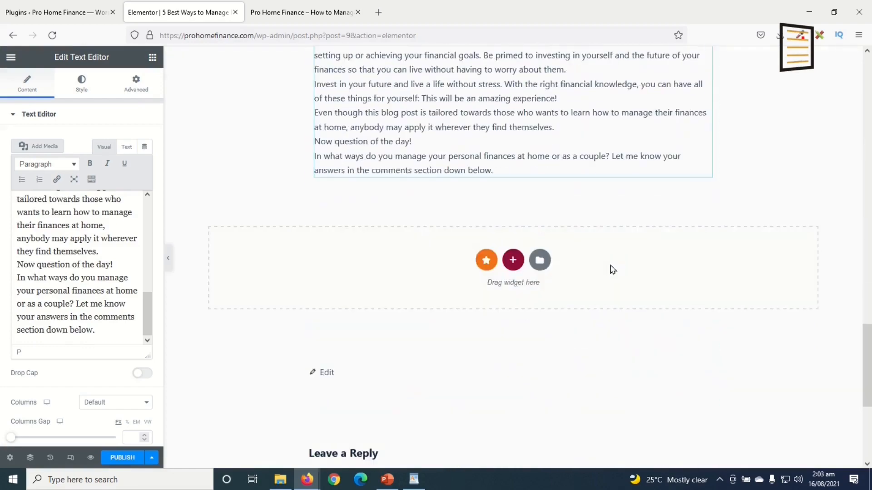
Publish the post and view its live page '5 Best Ways to Manage Personal Finances at Home'
scroll(611, 266, "up", 20)
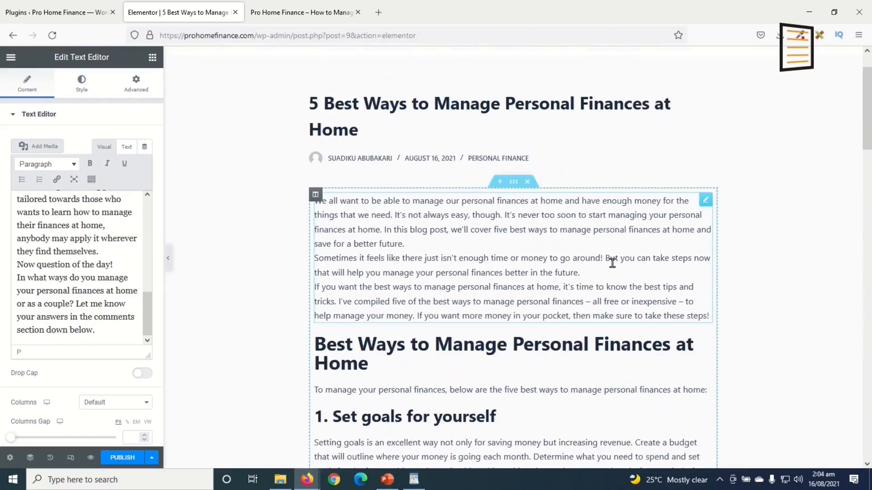
scroll(585, 267, "down", 15)
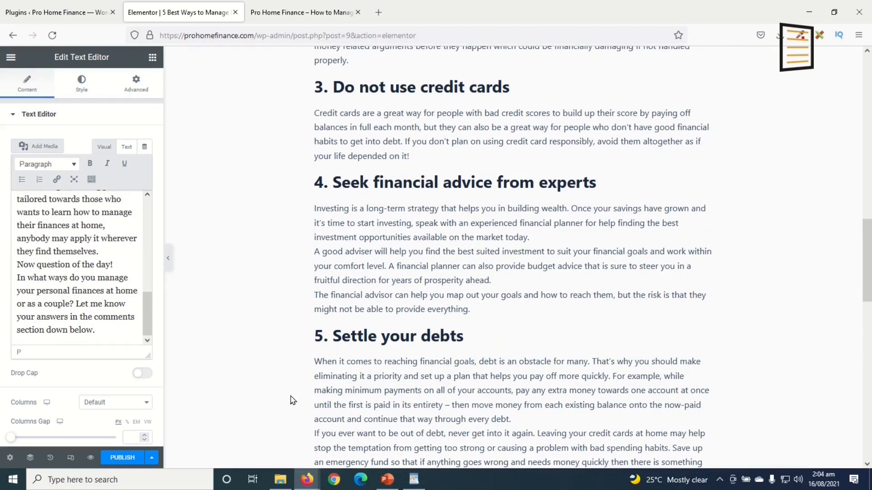
left_click(122, 459)
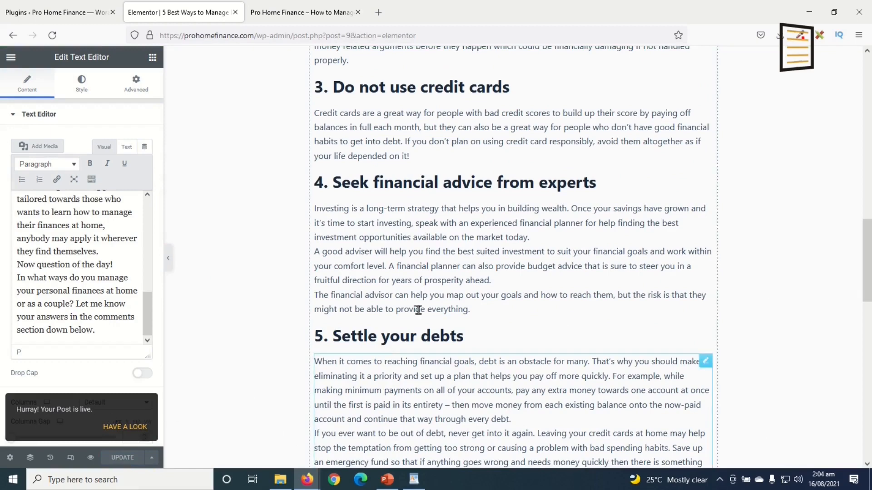
left_click(11, 57)
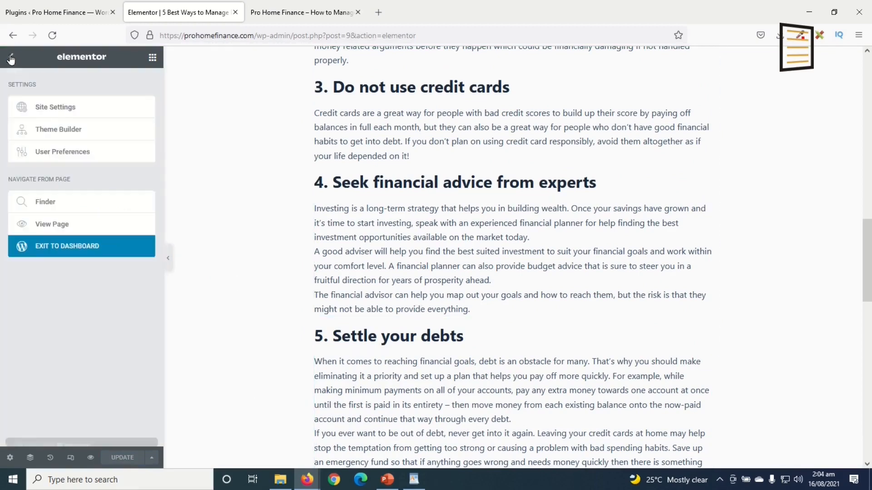
left_click(47, 227)
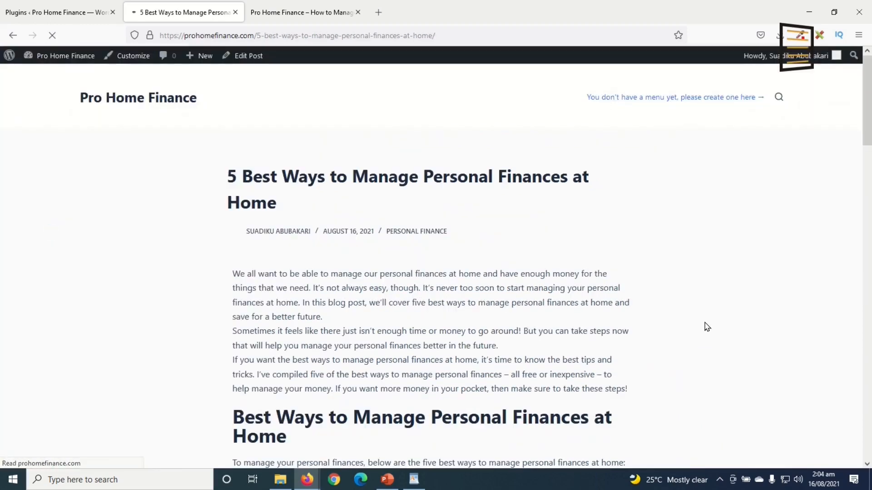
Scroll through the published post page
scroll(591, 306, "down", 10)
scroll(592, 311, "down", 15)
scroll(592, 313, "up", 20)
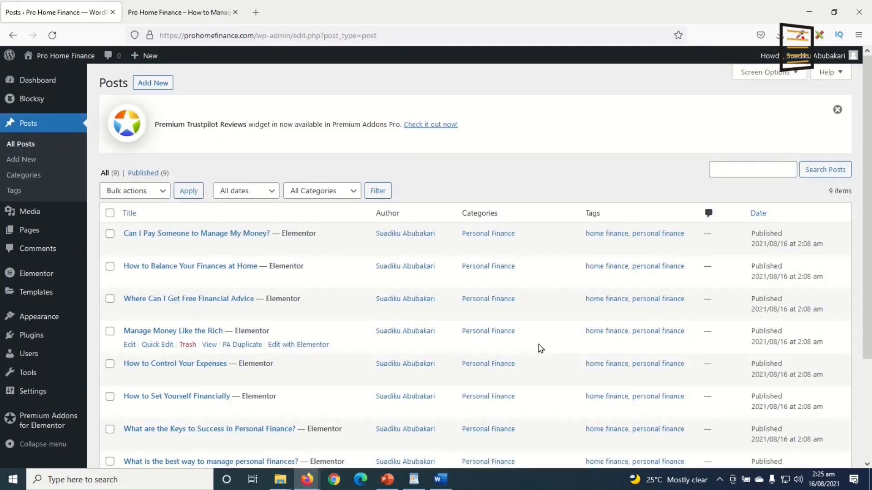
scroll(311, 329, "down", 3)
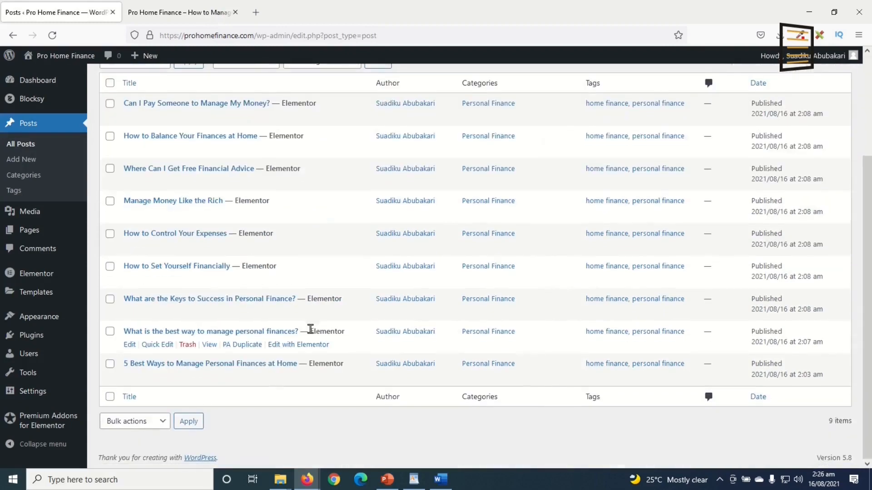
scroll(312, 332, "up", 3)
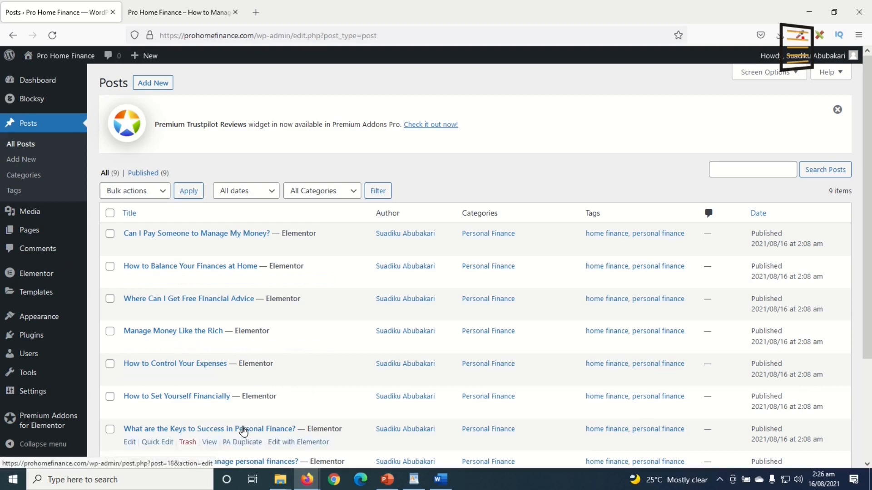
Reload the site front page and check the nine post cards' featured images
left_click(184, 14)
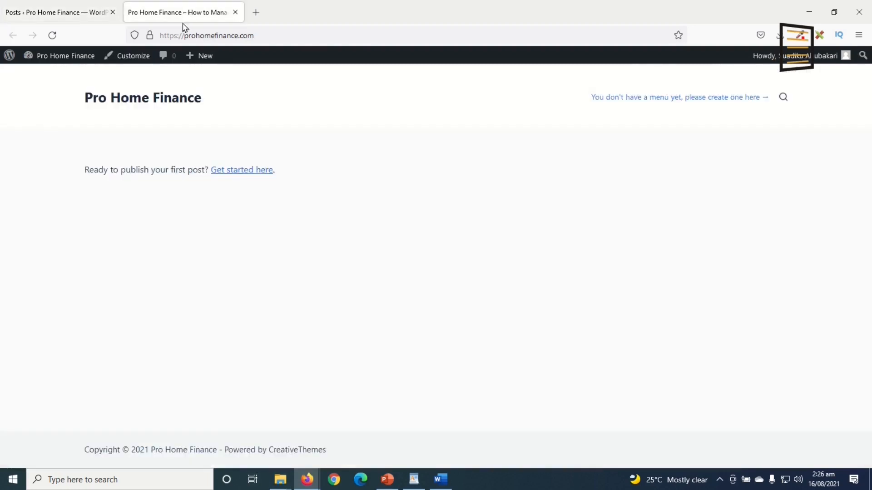
left_click(53, 35)
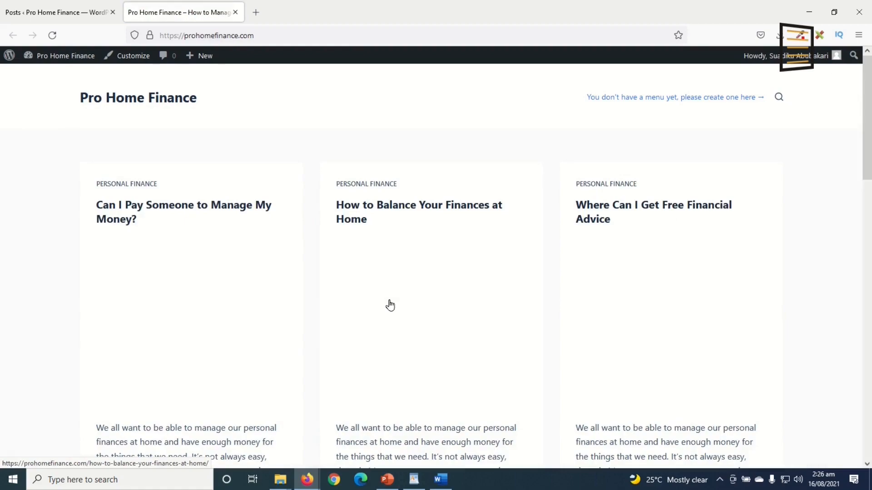
scroll(573, 311, "down", 6)
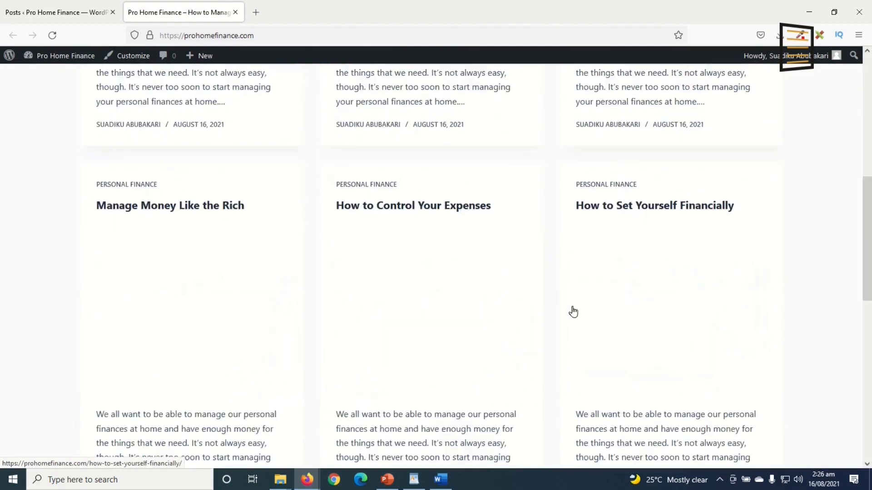
scroll(573, 311, "down", 10)
scroll(594, 327, "up", 7)
scroll(709, 361, "down", 7)
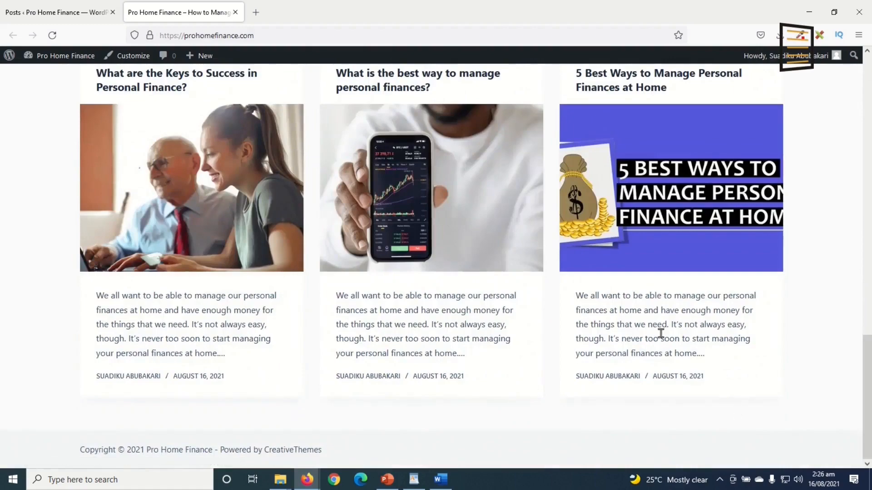
scroll(540, 314, "up", 10)
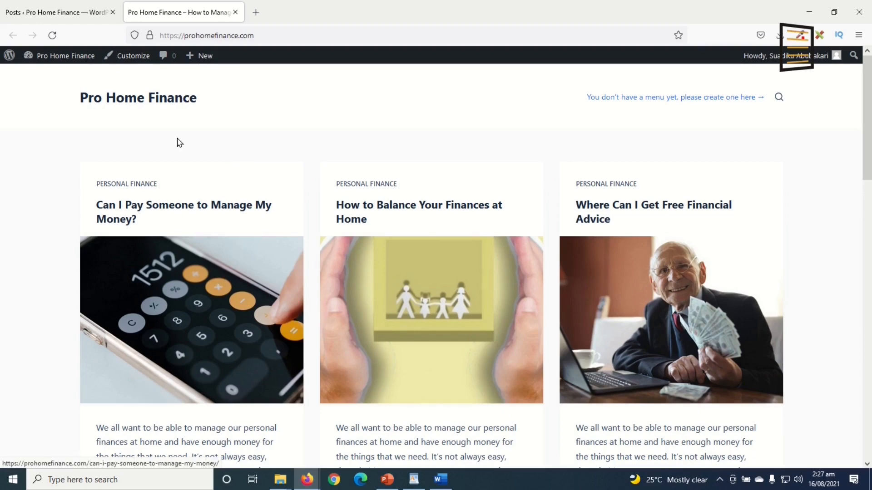
mouse_move(203, 59)
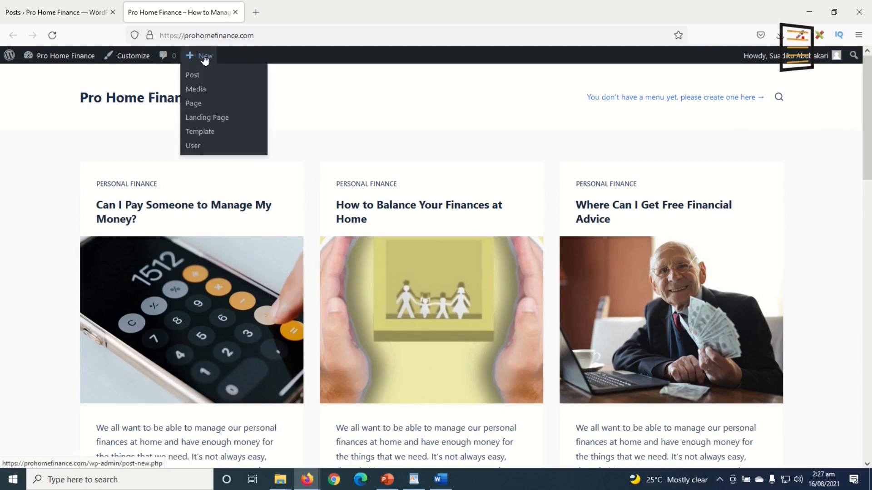
Create a new page titled 'Home', publish it, and view it on the site
left_click(201, 108)
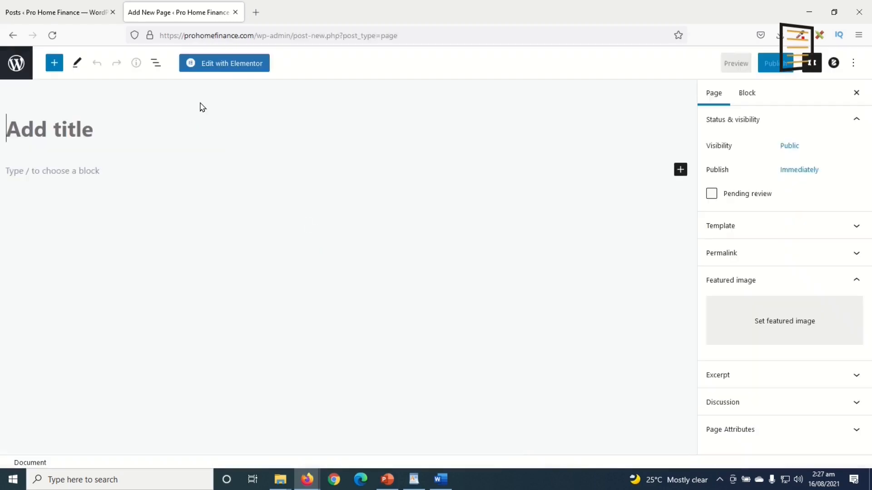
type("Home")
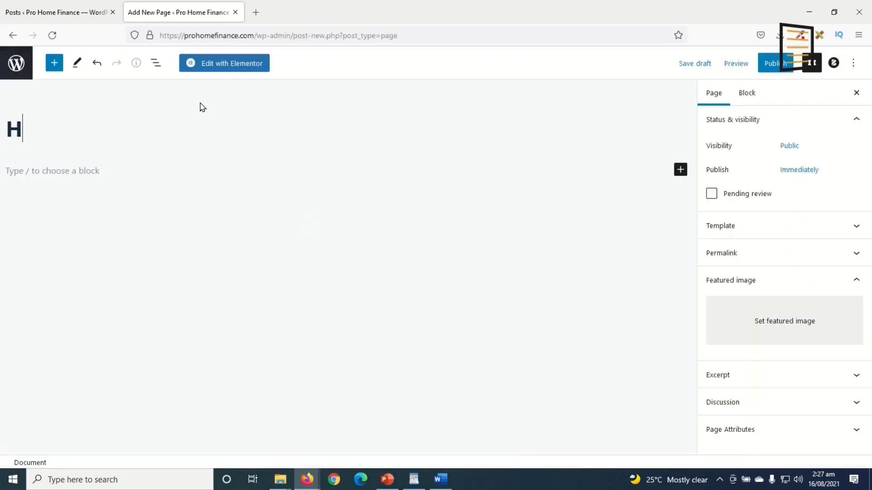
left_click(771, 63)
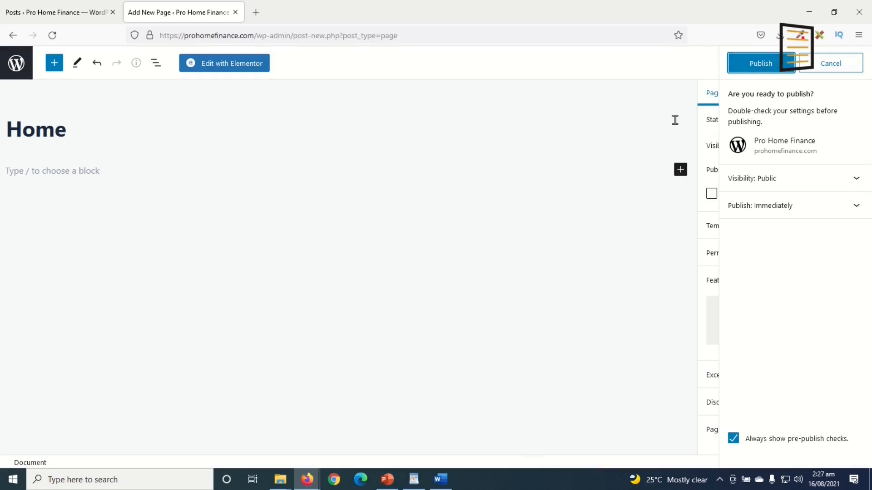
left_click(758, 71)
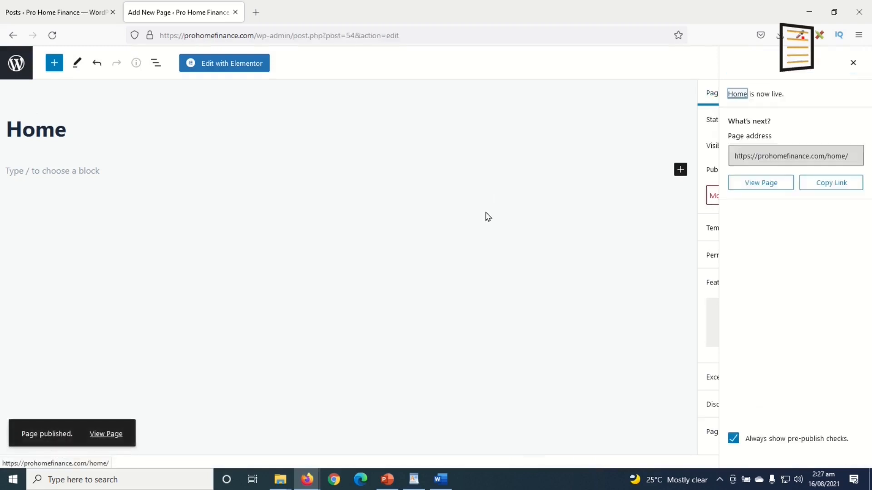
left_click(101, 436)
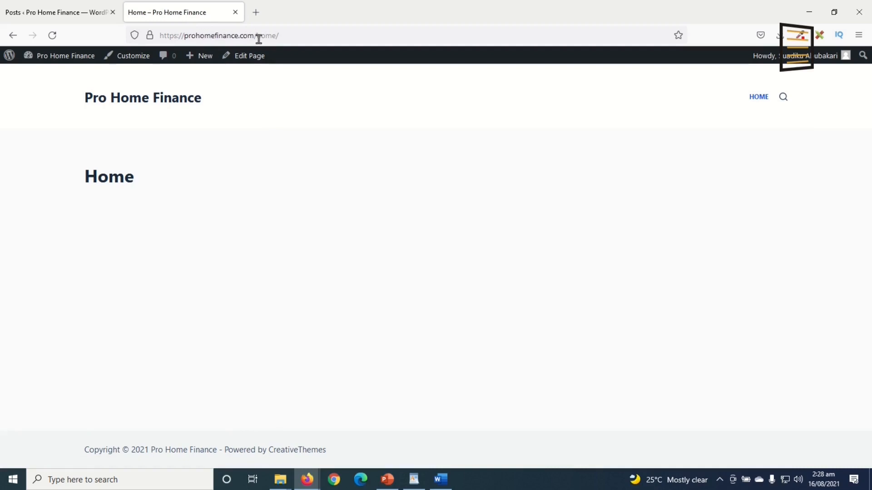
Compare the empty /home/ page with the site's HOME nav link, then return to the Posts list
double_click(291, 39)
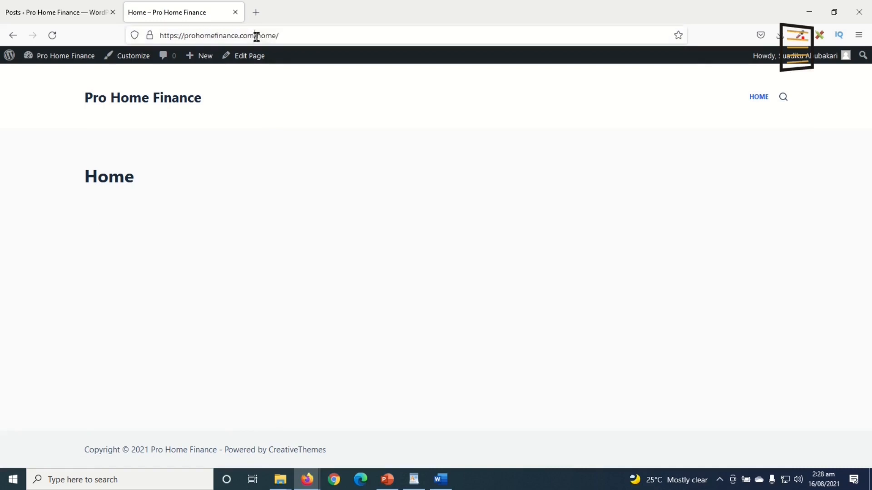
left_click(324, 30)
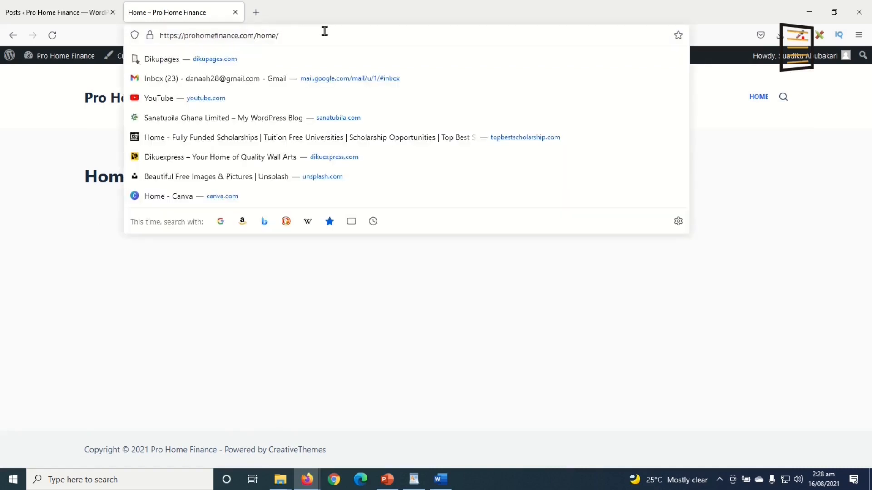
left_click(229, 329)
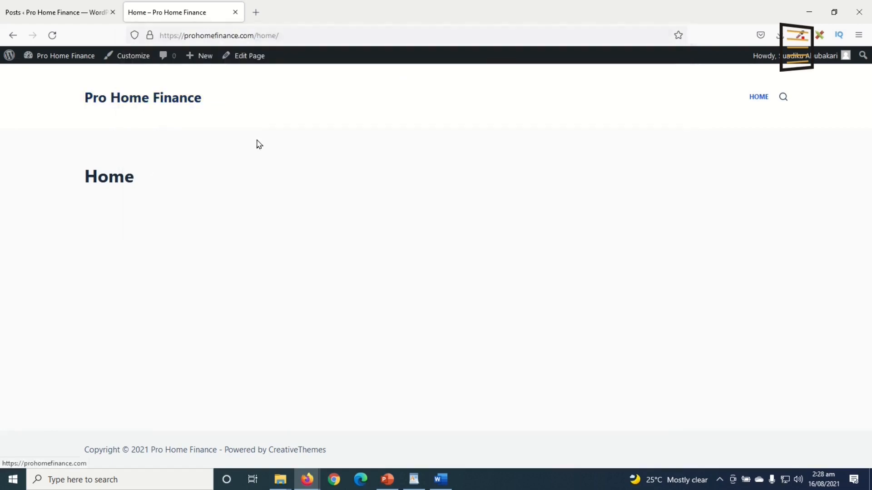
left_click(165, 100)
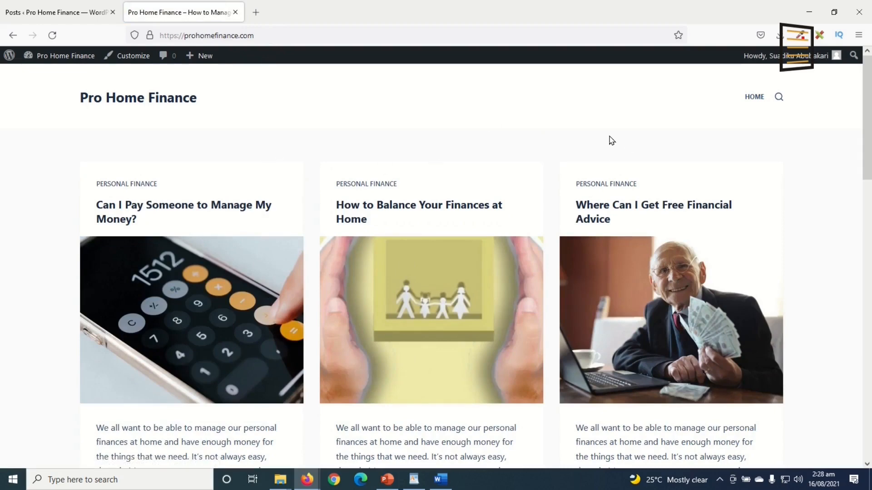
left_click(754, 97)
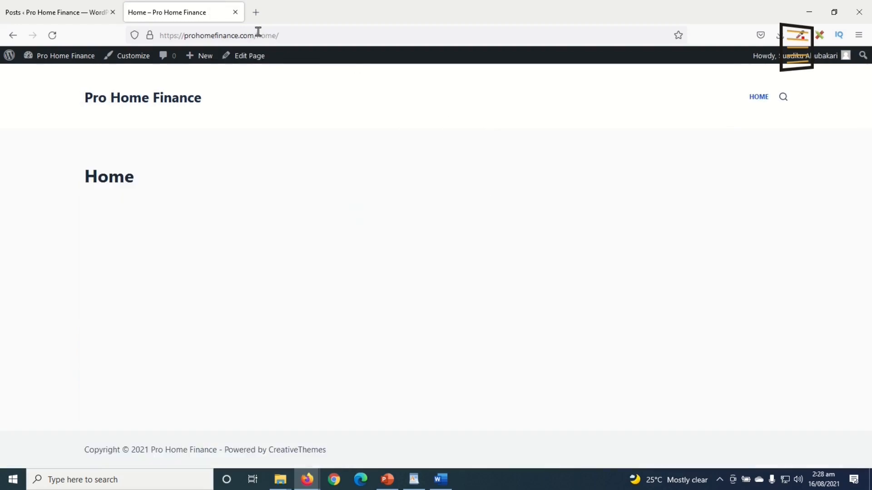
left_click_drag(255, 35, 302, 37)
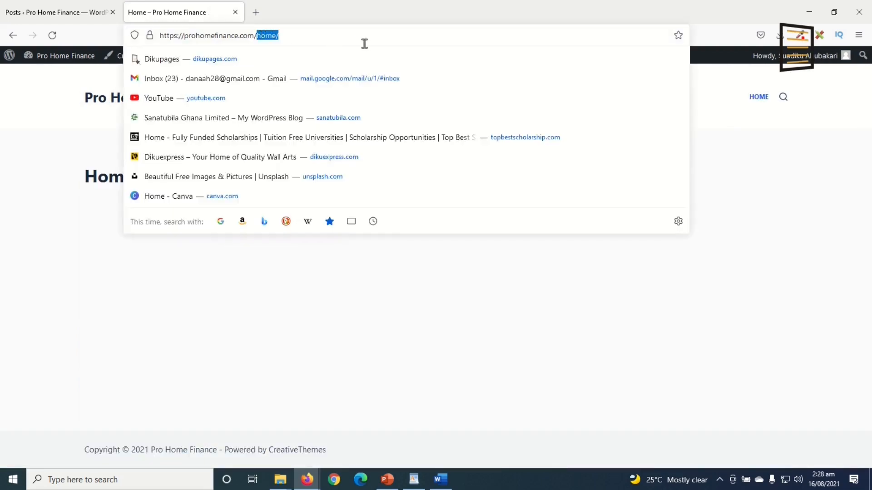
left_click(411, 324)
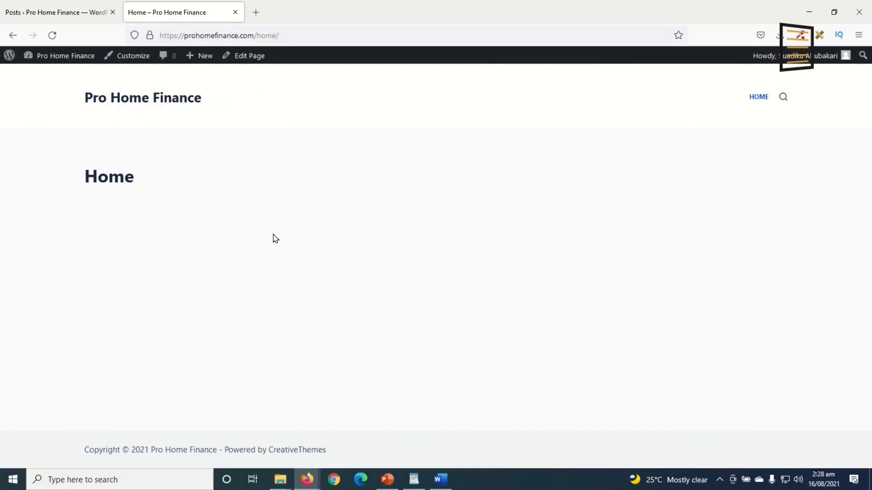
left_click(64, 14)
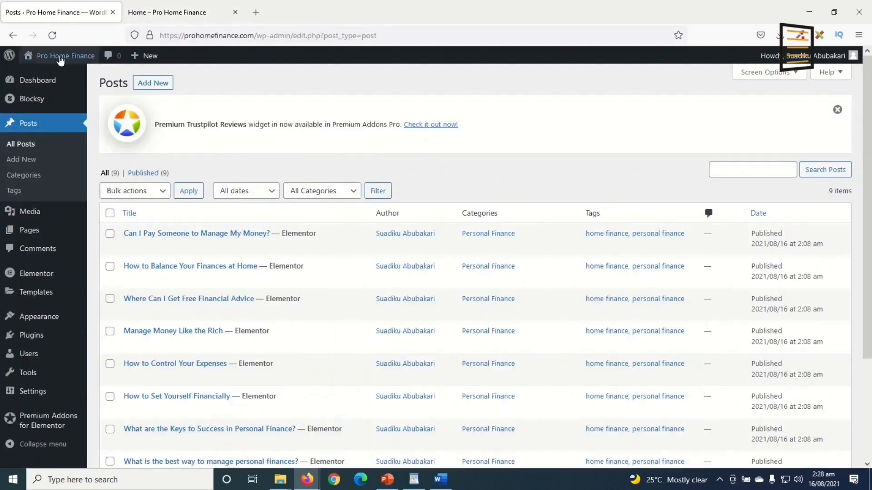
Open Settings > Reading after checking the site front page and its Home nav link
mouse_move(27, 391)
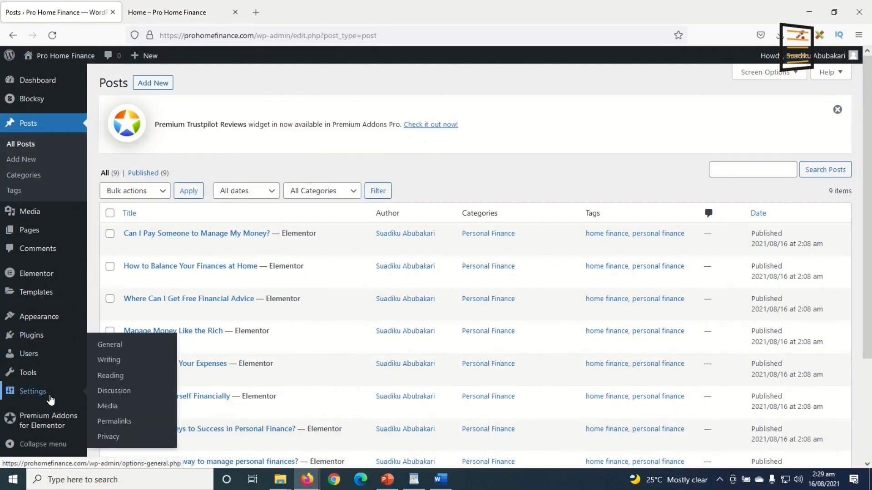
left_click(127, 378)
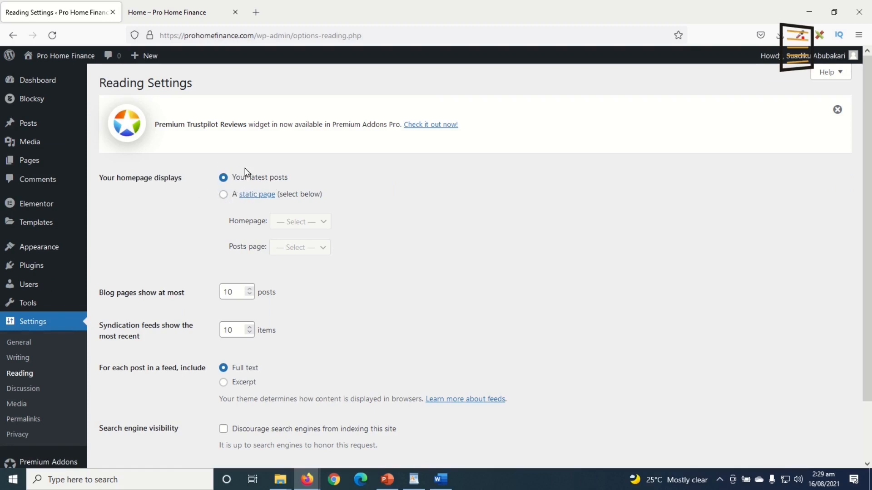
left_click(189, 13)
left_click(163, 100)
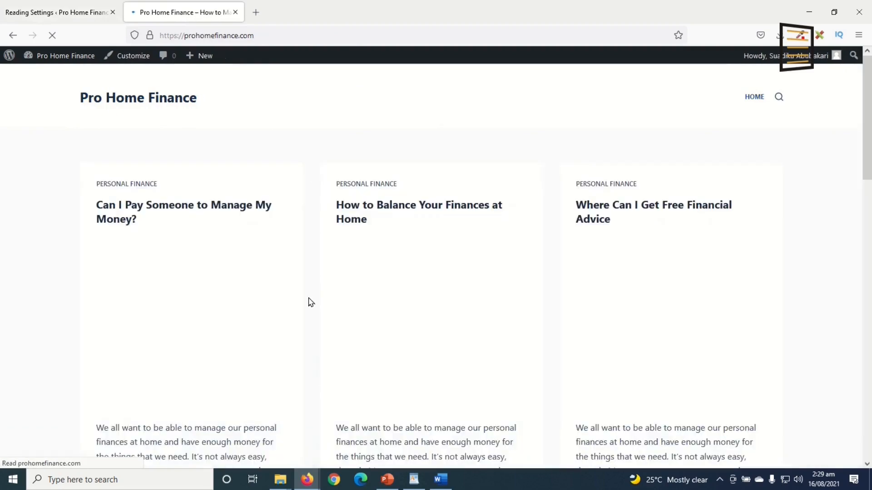
scroll(554, 348, "down", 5)
scroll(555, 348, "up", 3)
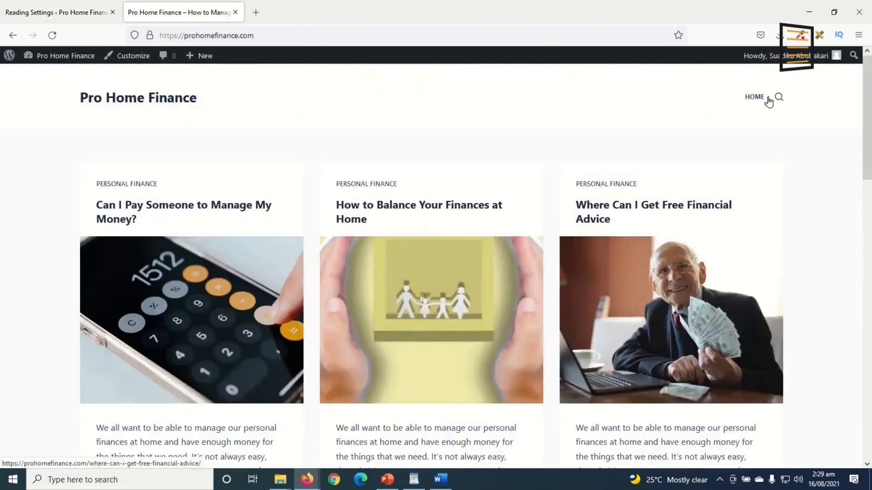
left_click(756, 97)
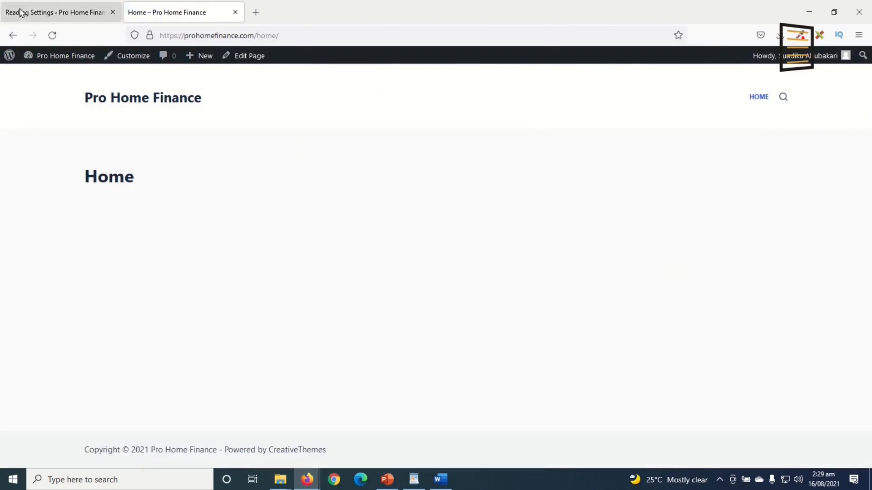
left_click(20, 13)
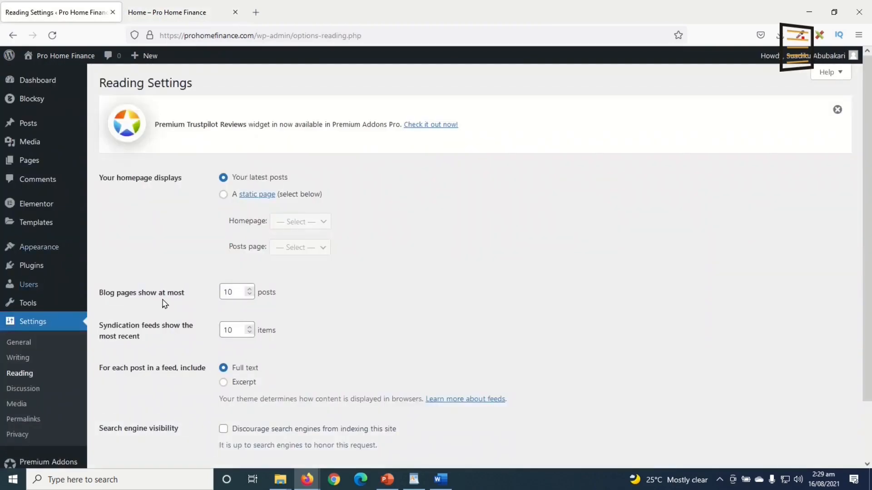
Set the homepage to the static page 'Home', save, and reload the site
left_click(224, 195)
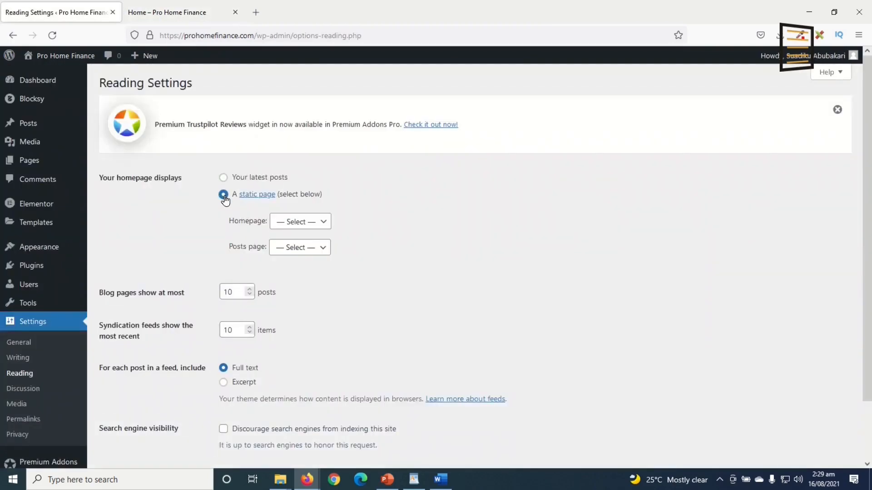
left_click(284, 224)
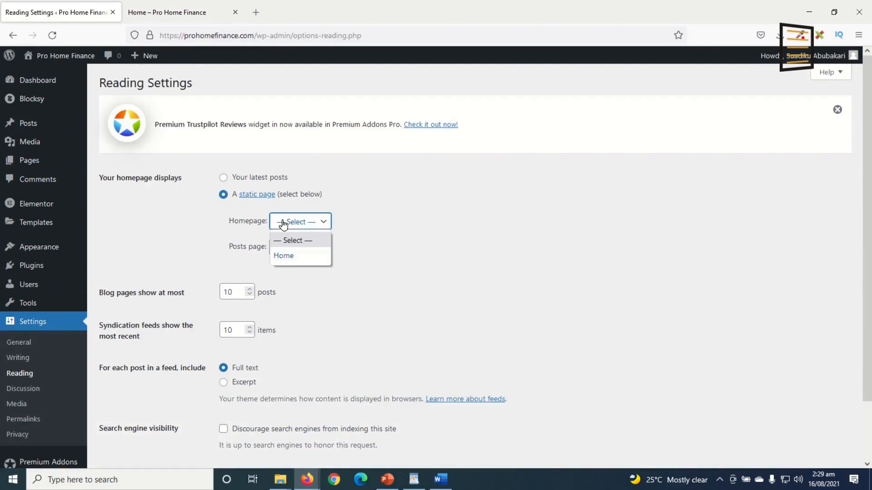
left_click(285, 257)
left_click(176, 16)
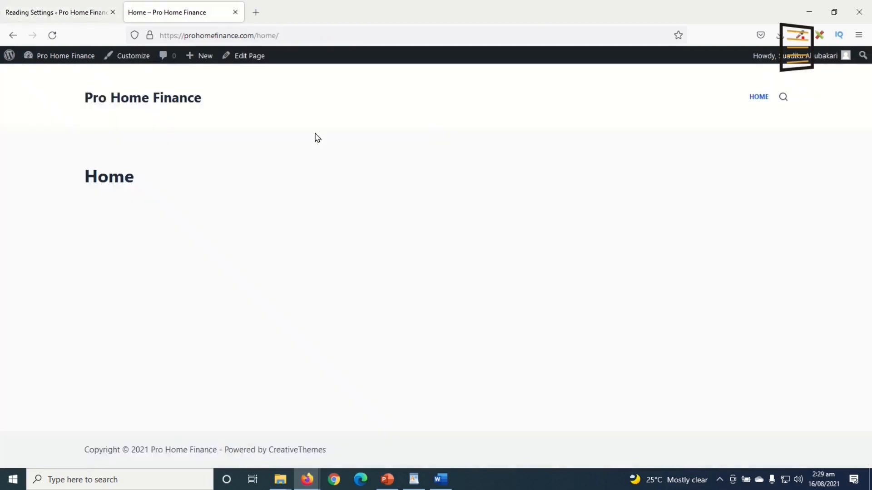
left_click(68, 11)
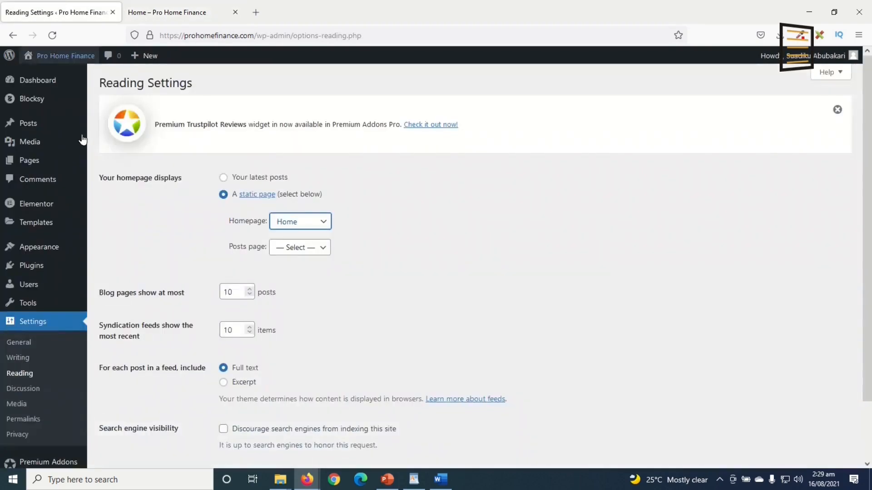
scroll(338, 444, "down", 2)
left_click(132, 413)
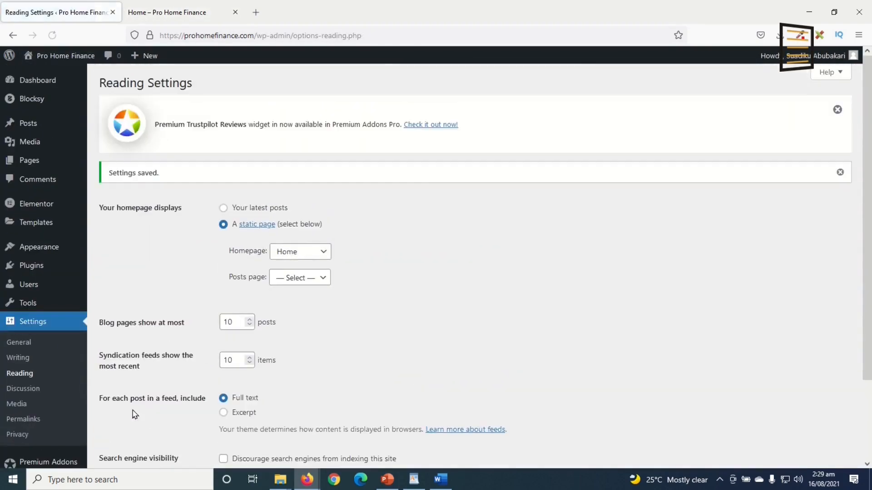
left_click(175, 11)
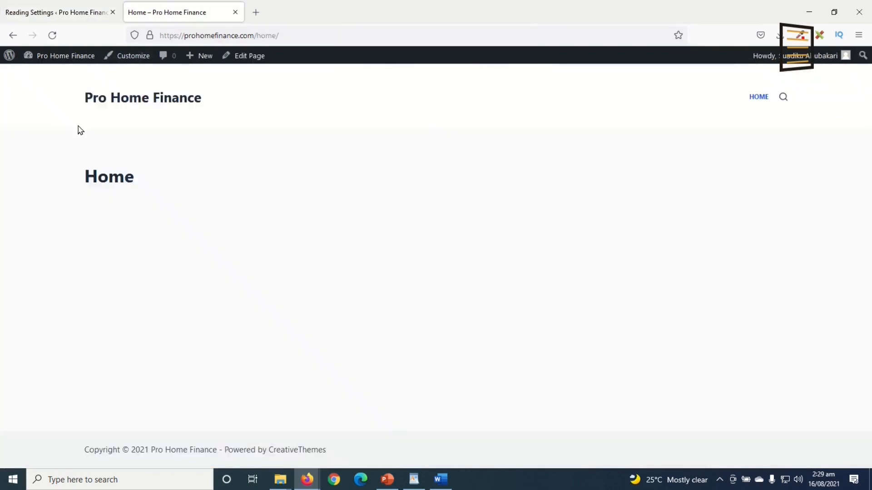
left_click(53, 35)
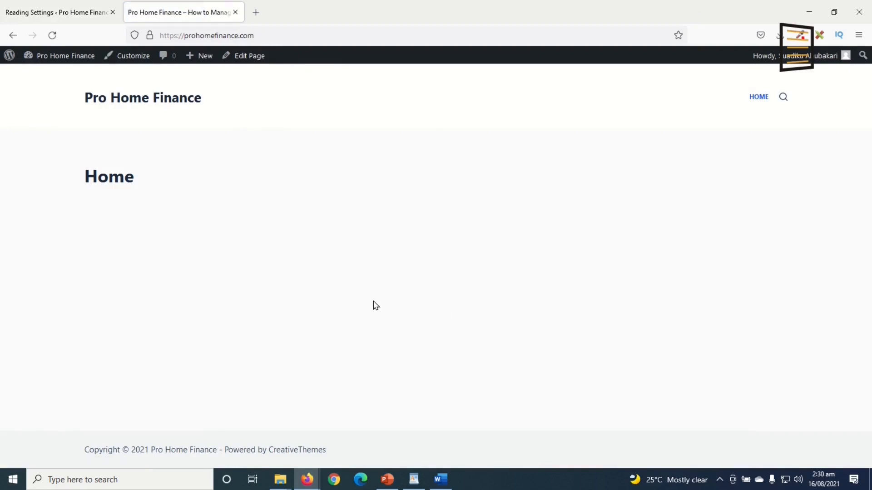
Open the Home page in the Elementor editor
left_click(241, 58)
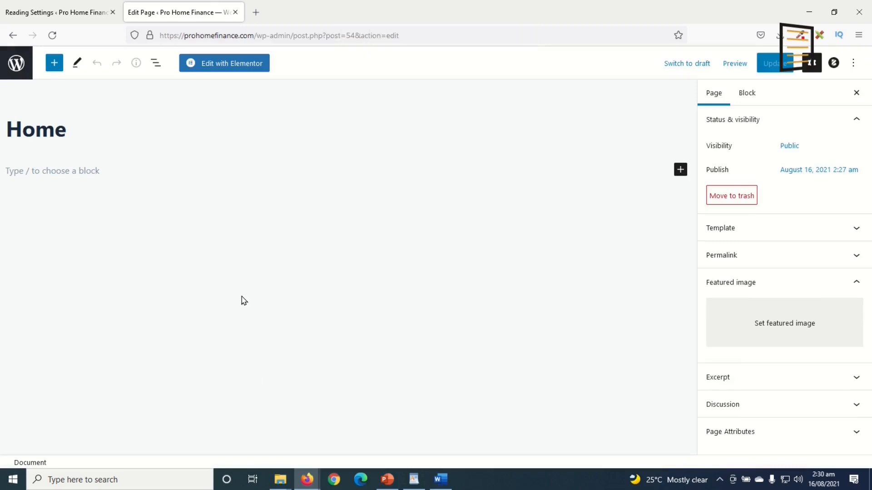
left_click(233, 68)
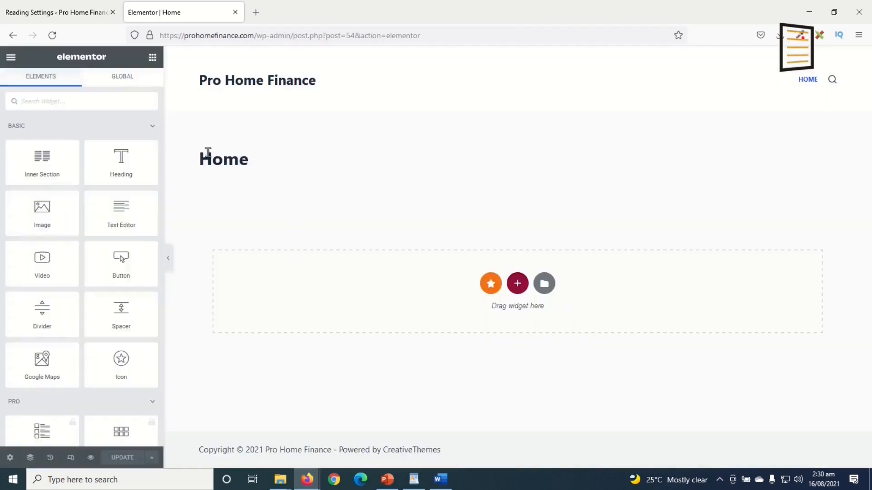
left_click_drag(202, 155, 303, 168)
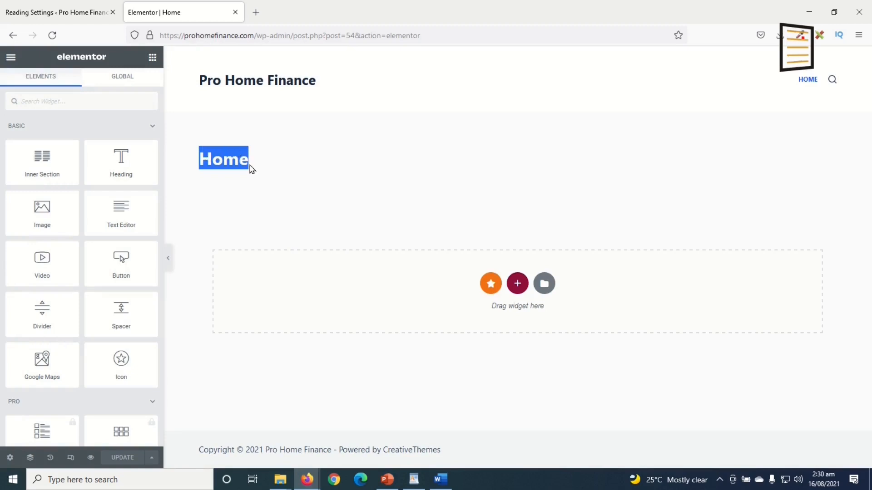
In Page Settings, turn on Hide Title and set Page Layout to Elementor Full Width
left_click(10, 458)
left_click(143, 353)
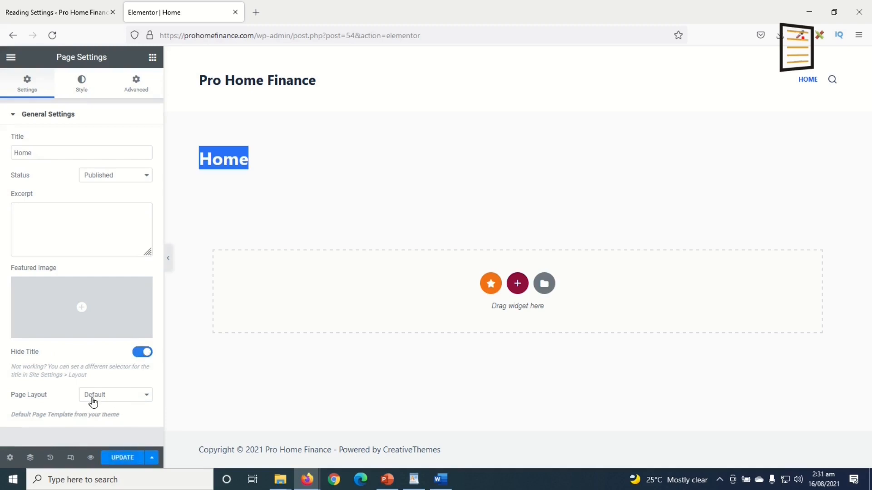
left_click(129, 399)
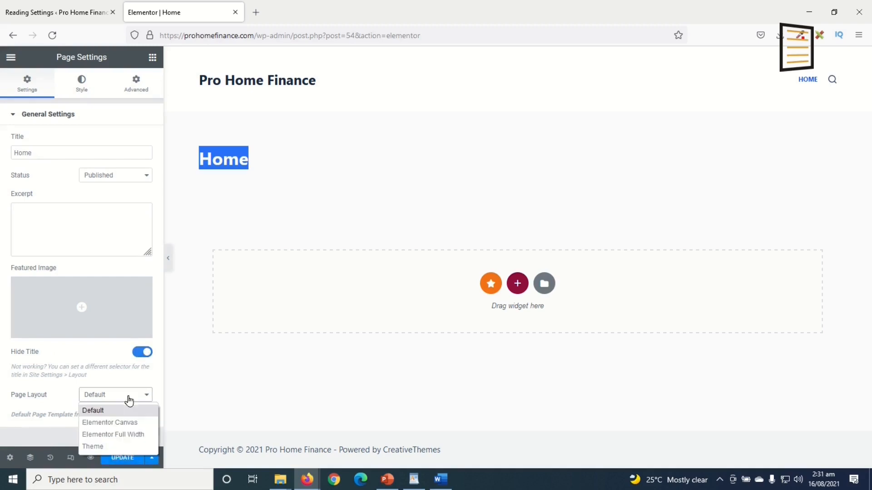
left_click(133, 435)
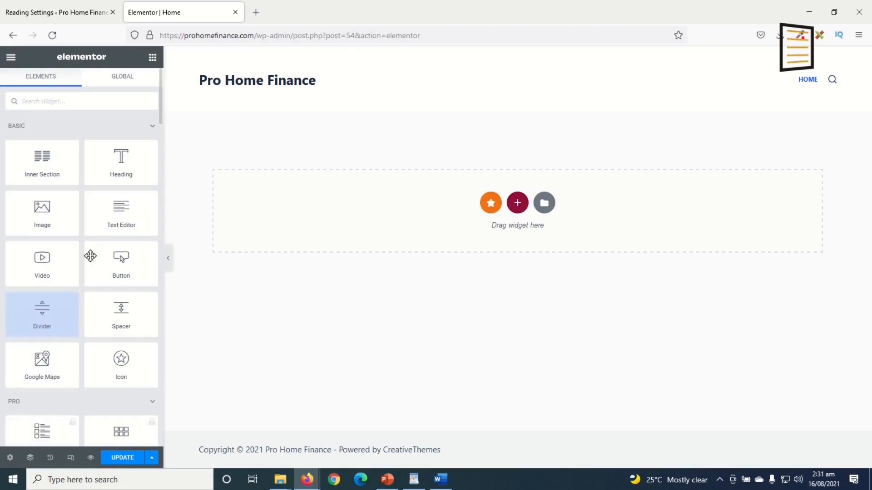
scroll(50, 307, "down", 3)
scroll(43, 309, "up", 3)
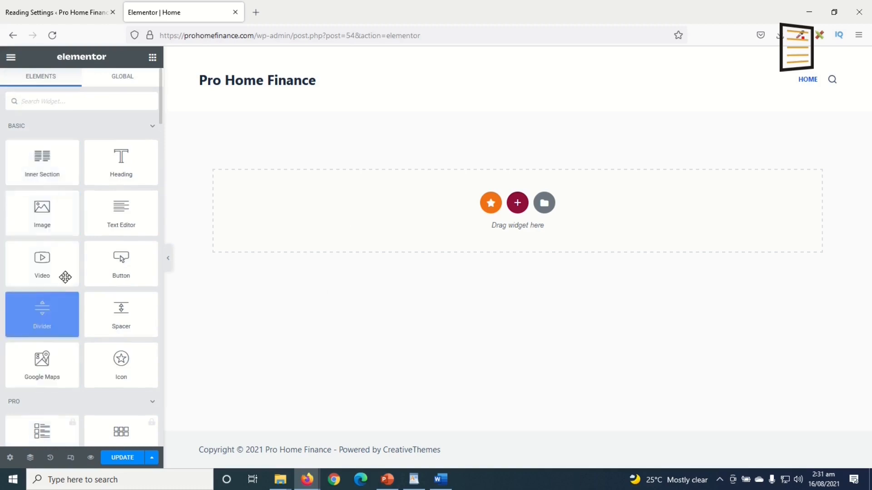
scroll(37, 231, "down", 5)
scroll(40, 318, "down", 6)
scroll(43, 339, "up", 5)
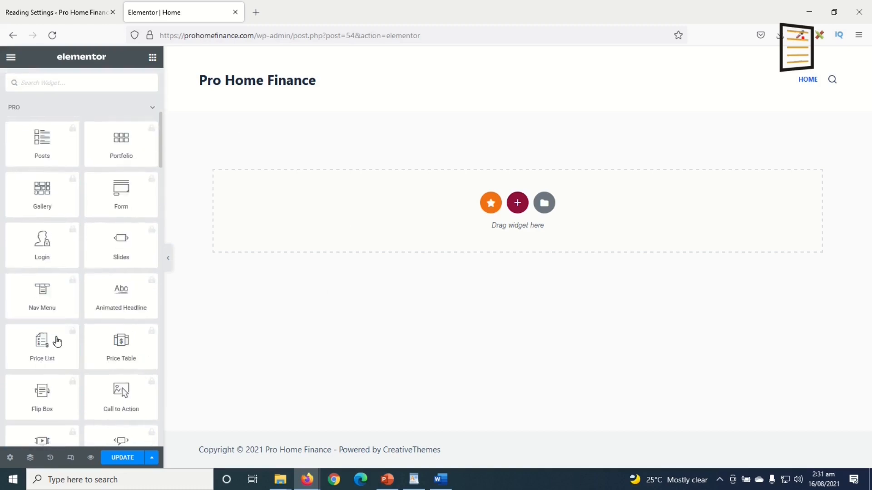
scroll(77, 343, "up", 5)
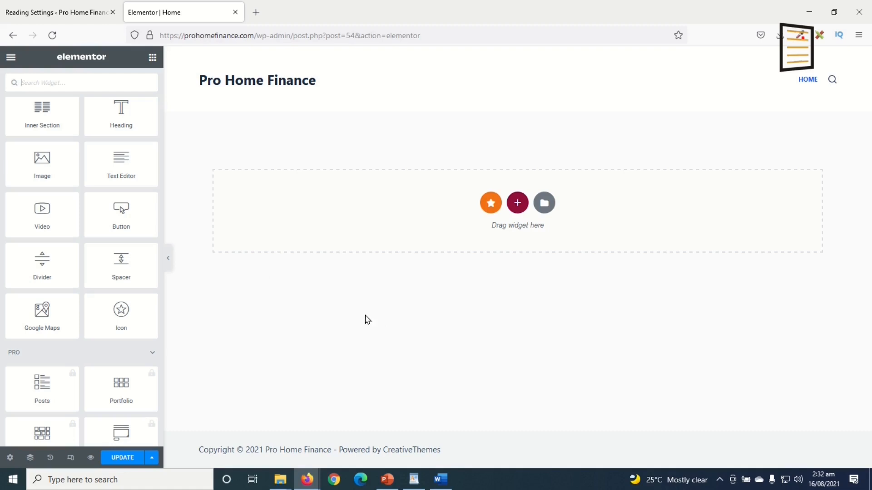
Import Homepage.json from the prohome finance folder and insert the Home template with document settings
left_click(544, 203)
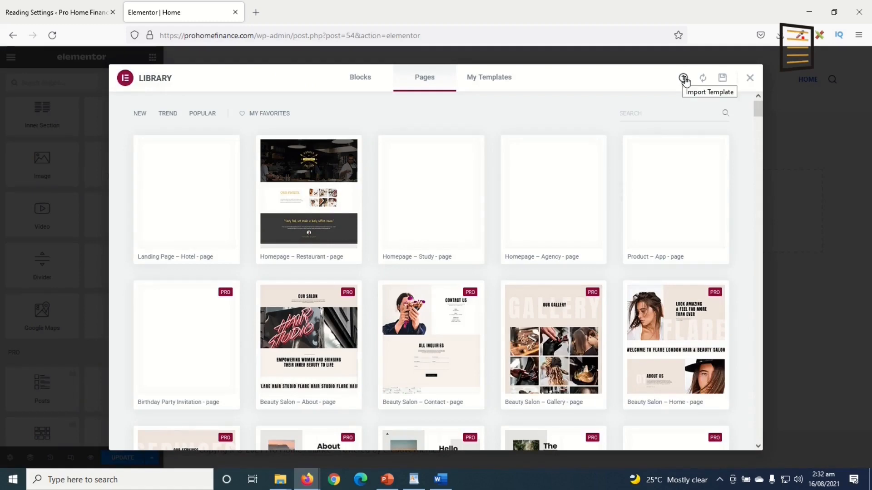
left_click(683, 79)
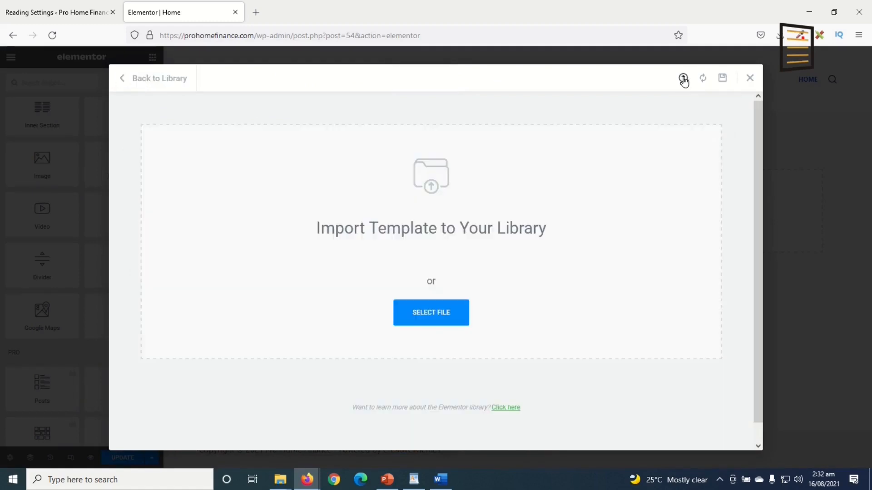
left_click(432, 312)
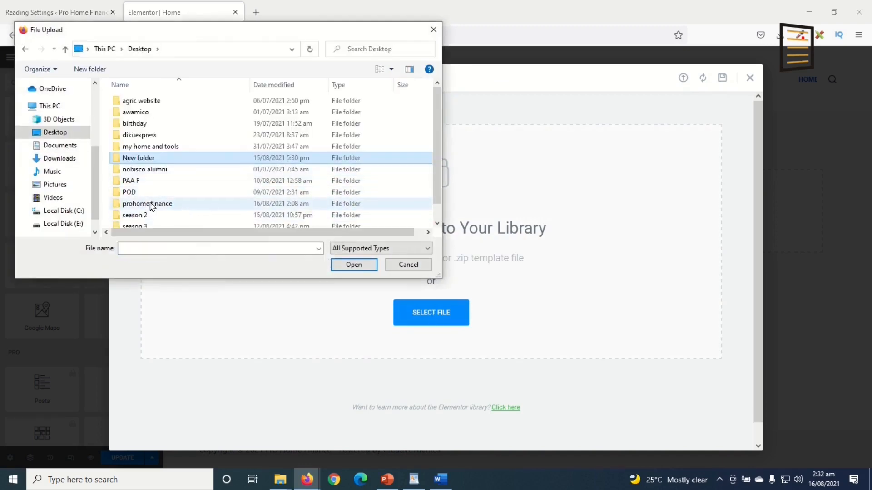
double_click(159, 205)
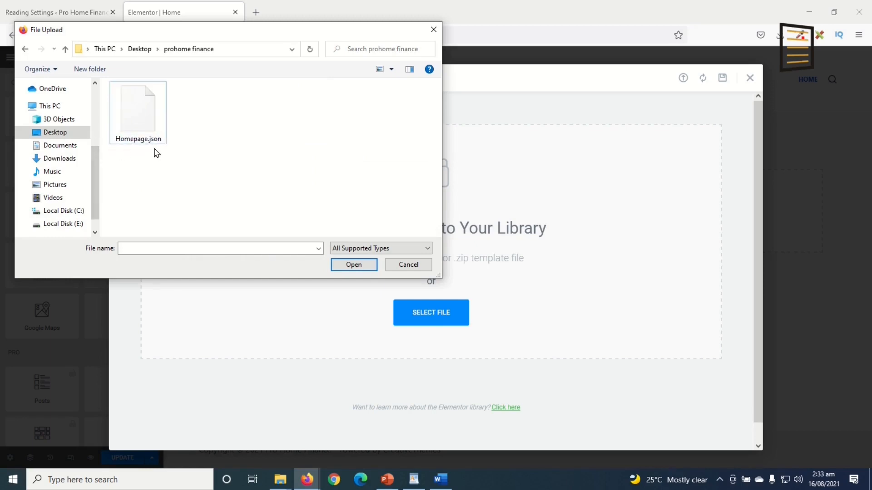
left_click(135, 118)
left_click(354, 265)
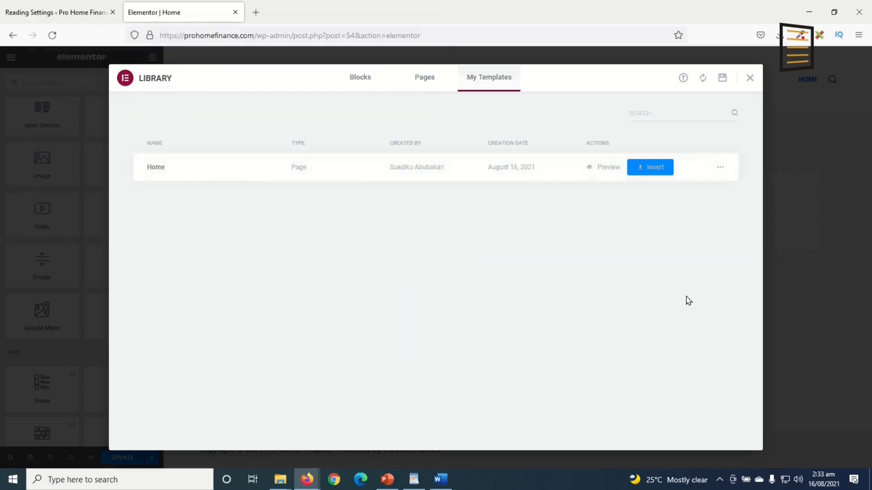
left_click(655, 168)
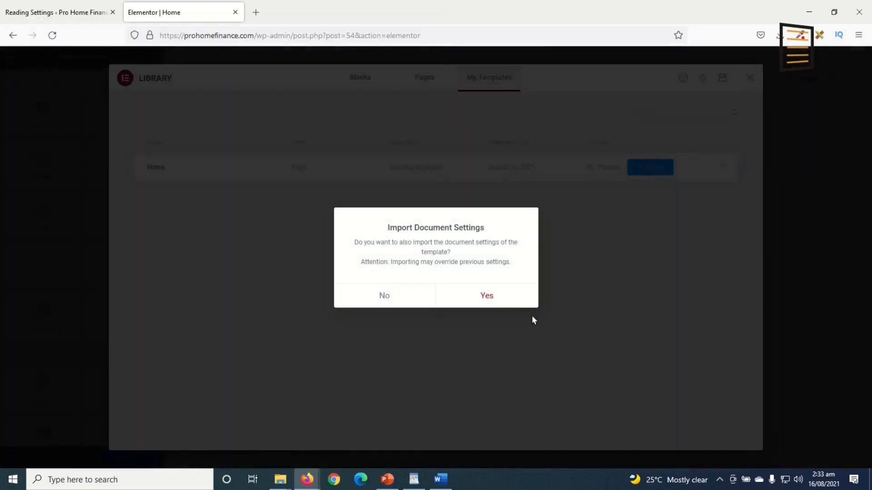
left_click(485, 297)
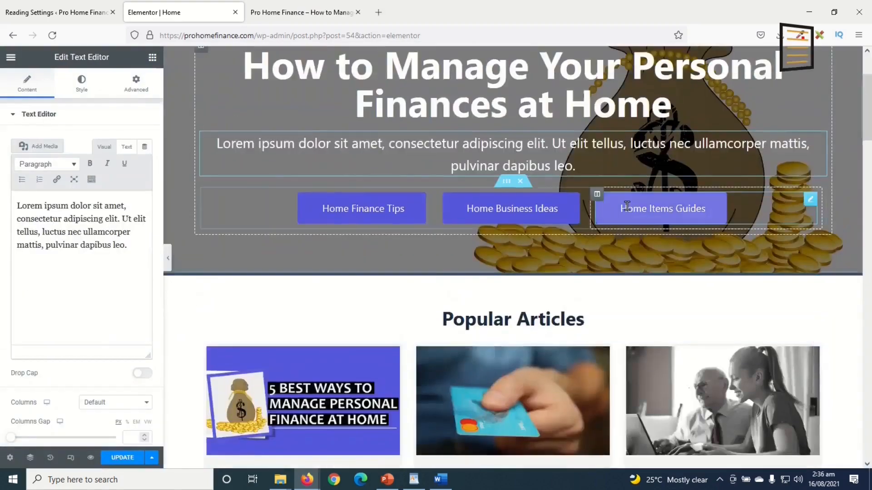
scroll(786, 151, "up", 3)
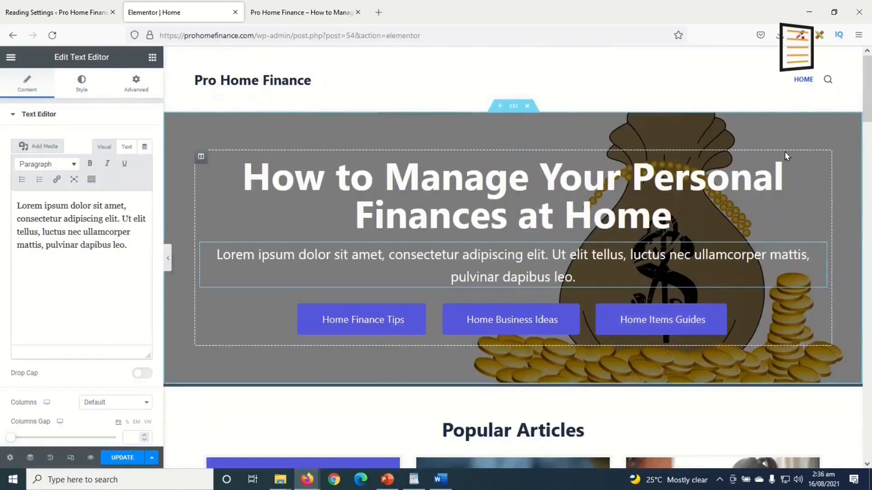
scroll(783, 156, "down", 6)
scroll(786, 165, "down", 15)
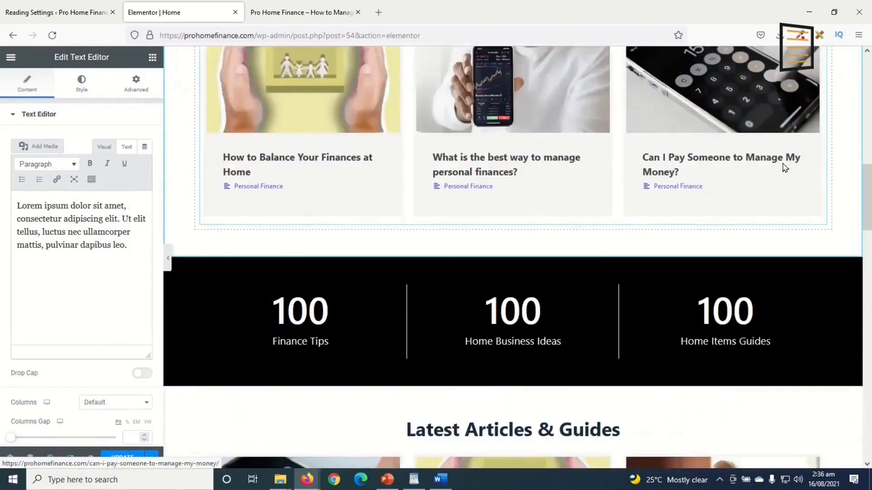
scroll(782, 164, "down", 18)
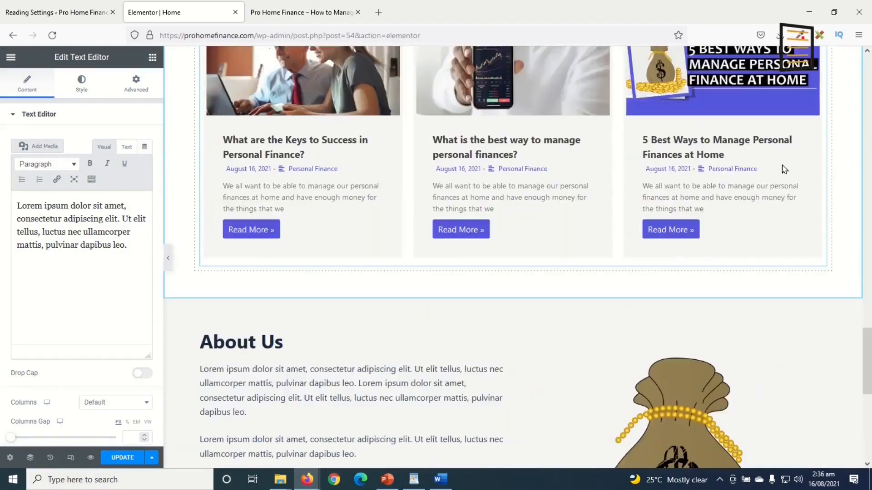
scroll(783, 175, "up", 20)
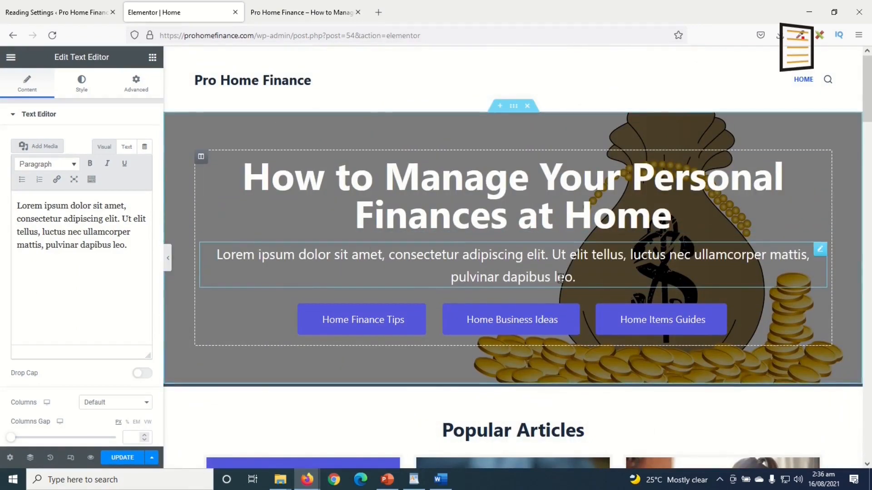
scroll(477, 245, "down", 6)
scroll(615, 286, "down", 10)
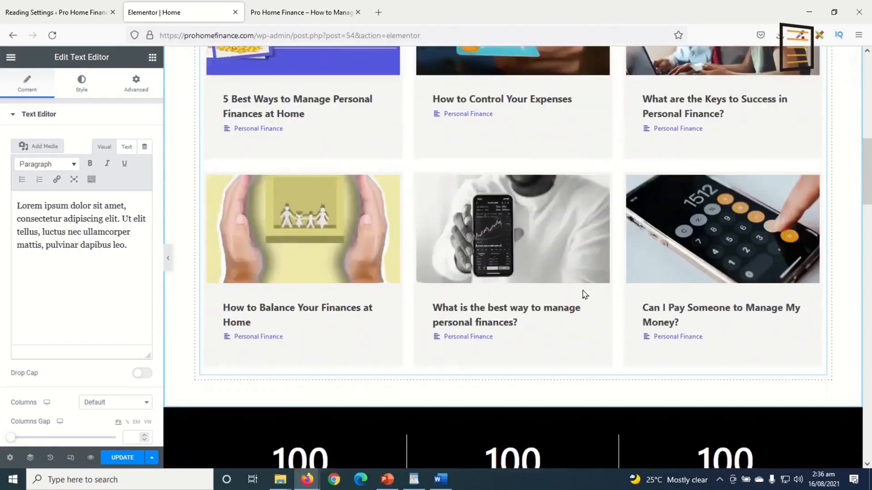
scroll(658, 252, "down", 4)
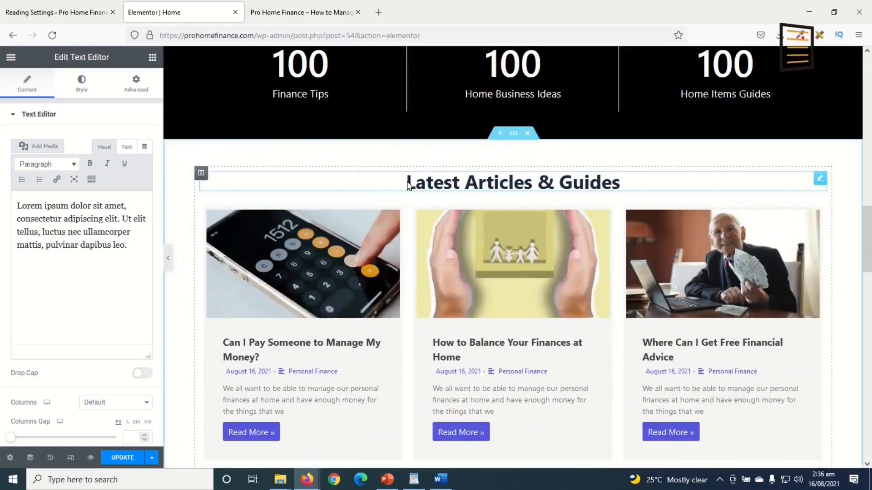
scroll(638, 285, "down", 10)
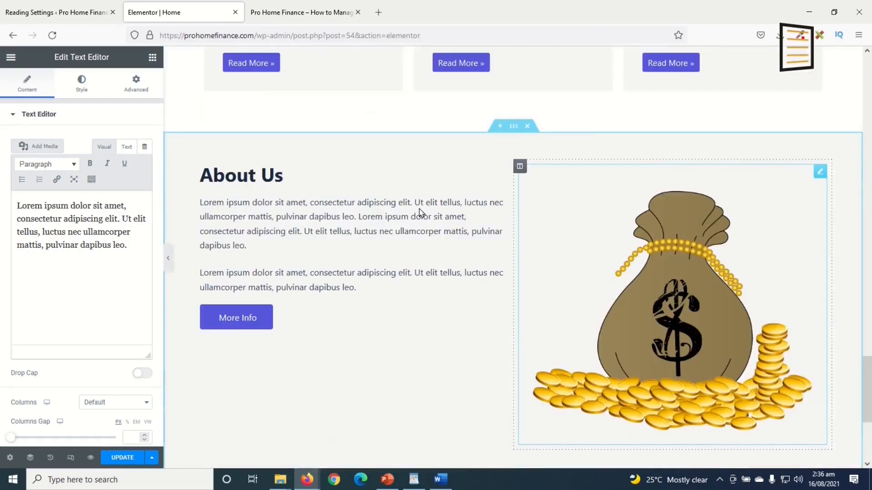
scroll(745, 274, "down", 4)
scroll(572, 292, "up", 6)
scroll(572, 289, "up", 6)
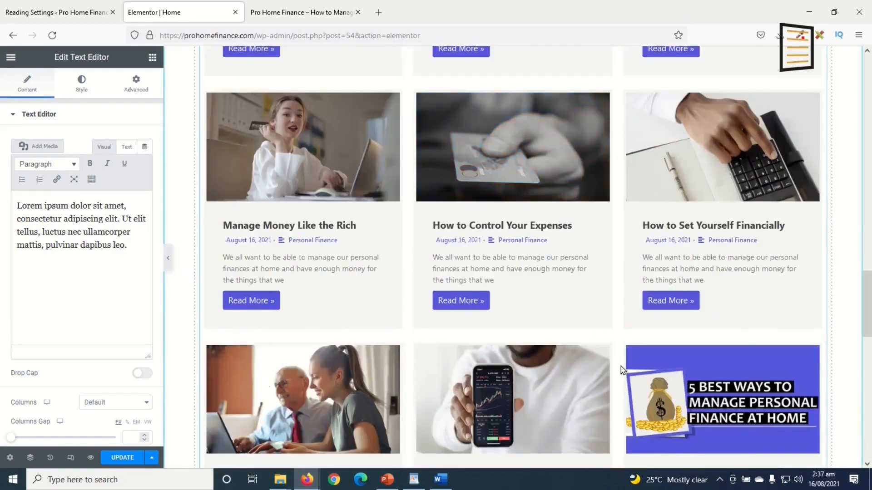
scroll(575, 304, "up", 8)
scroll(576, 291, "up", 15)
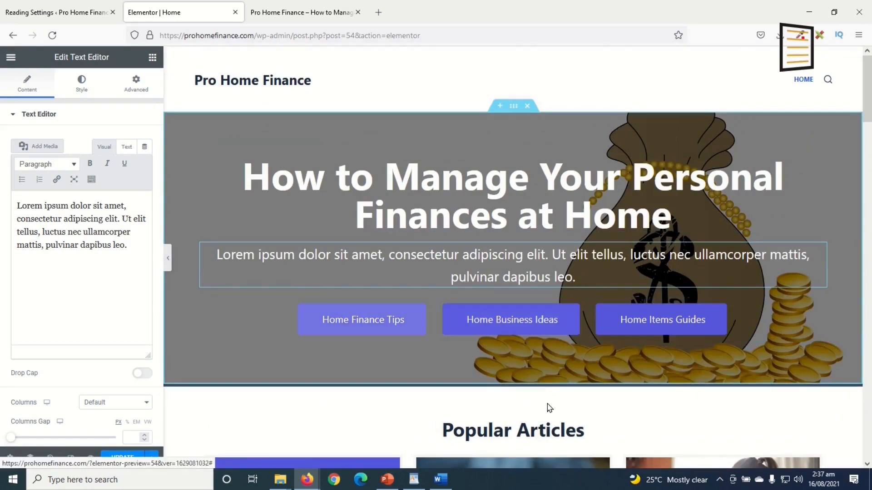
left_click(390, 173)
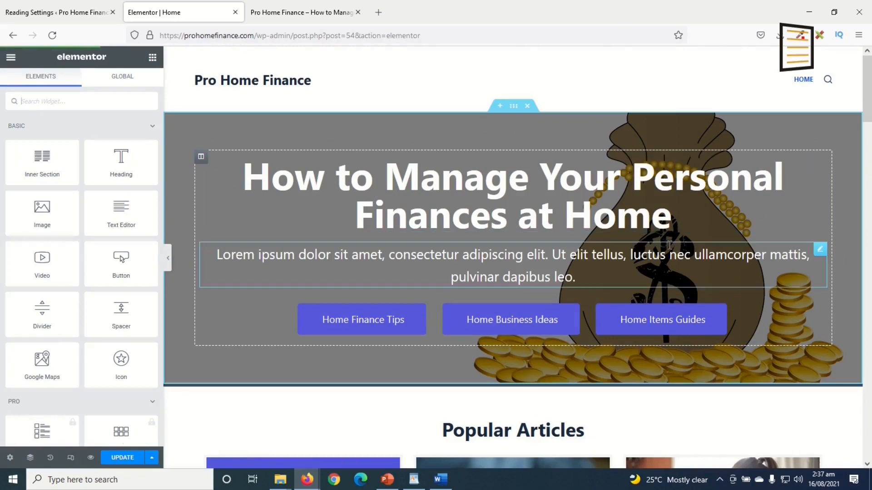
left_click(643, 218)
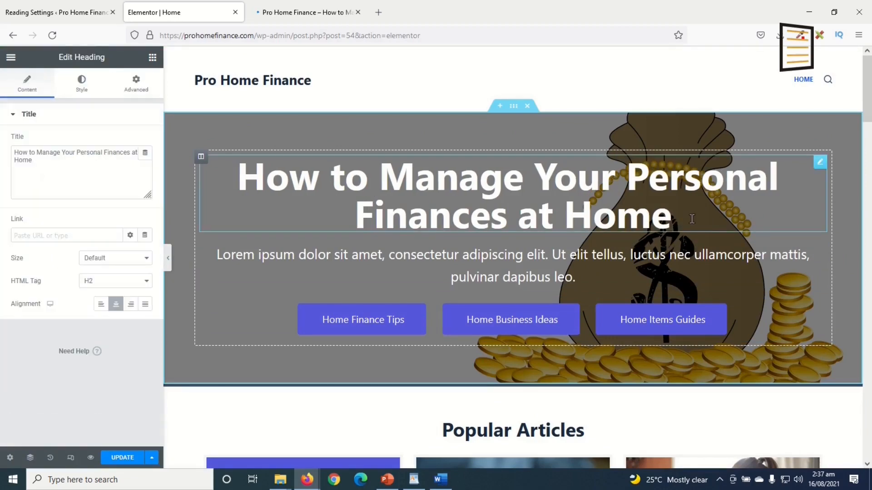
type("lmfvxkjck")
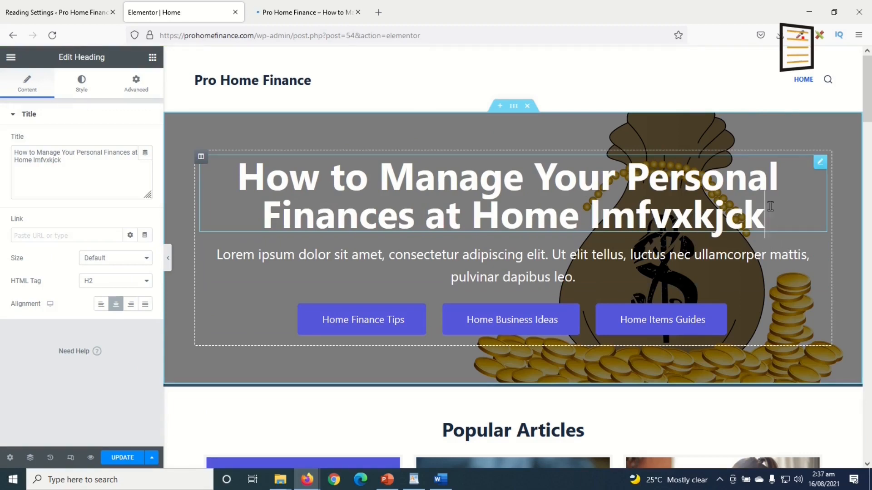
triple_click(691, 219)
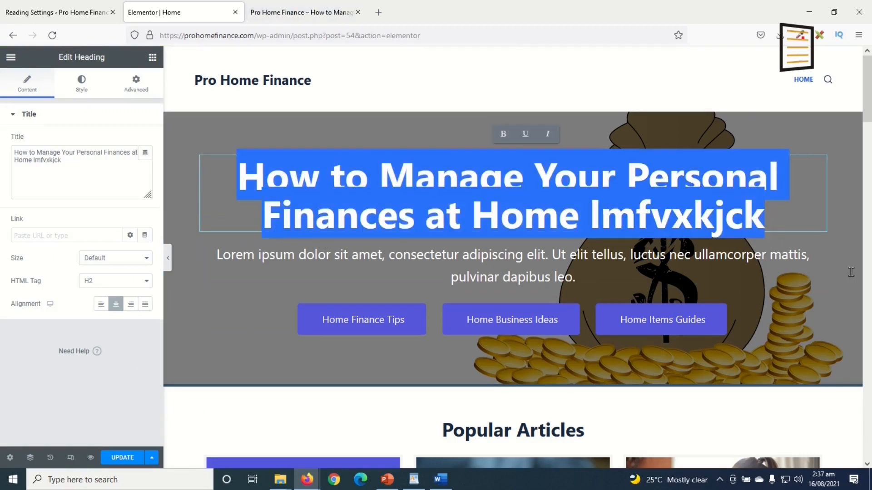
left_click(664, 222)
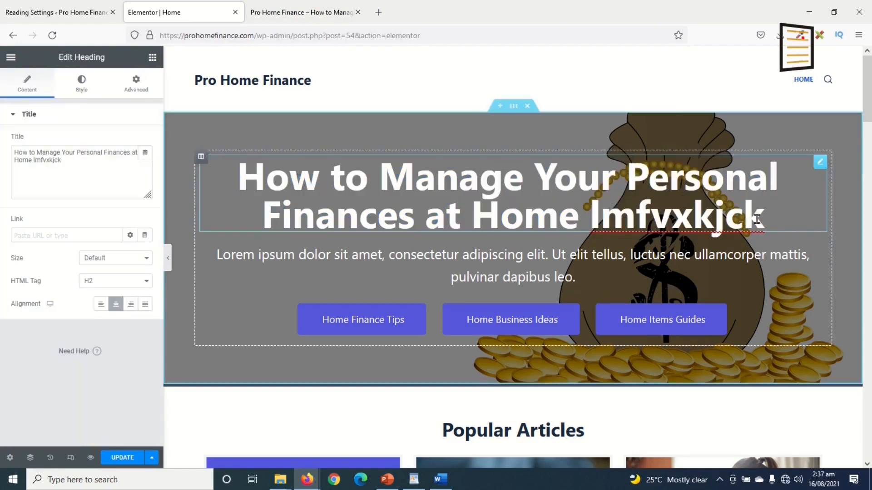
left_click_drag(783, 212, 581, 215)
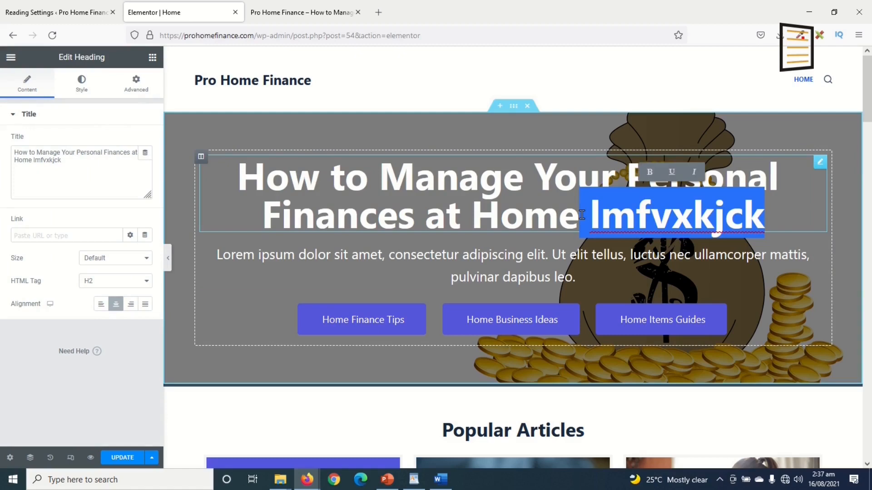
key("BackSpace")
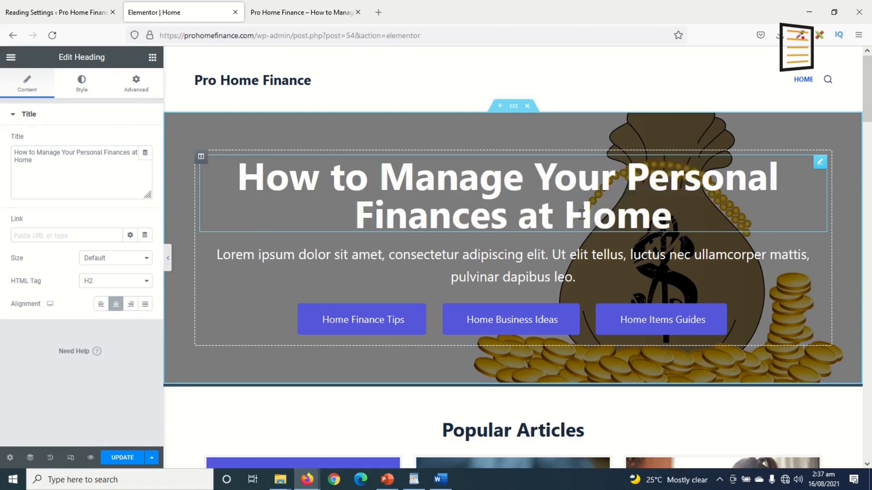
left_click(526, 269)
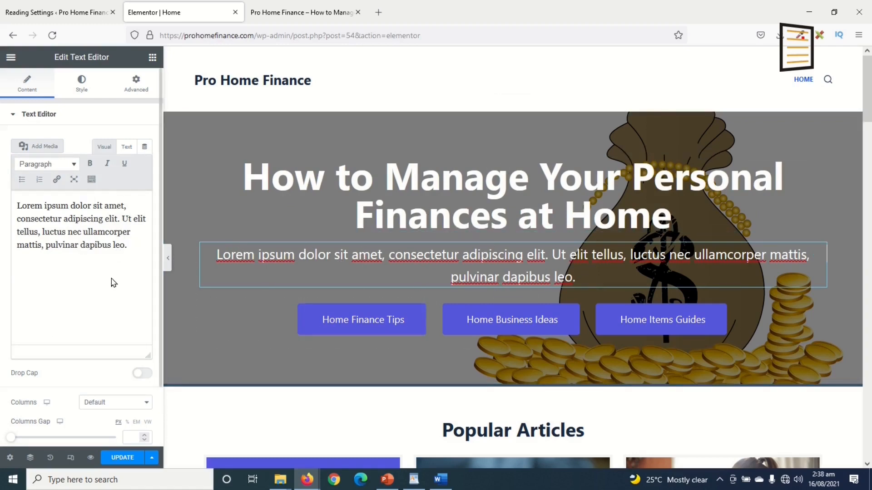
Clear the Lorem hero paragraph and delete the Home Finance Tips and Home Items Guides buttons
left_click_drag(129, 246, 1, 180)
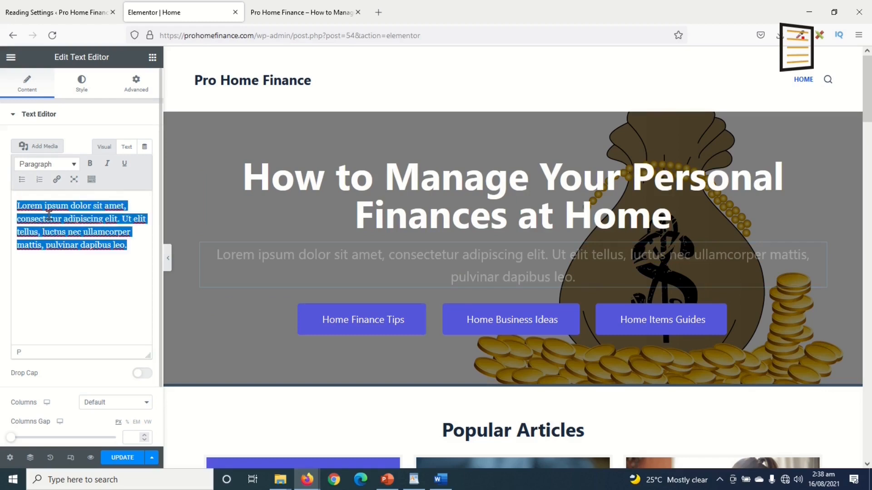
key("BackSpace")
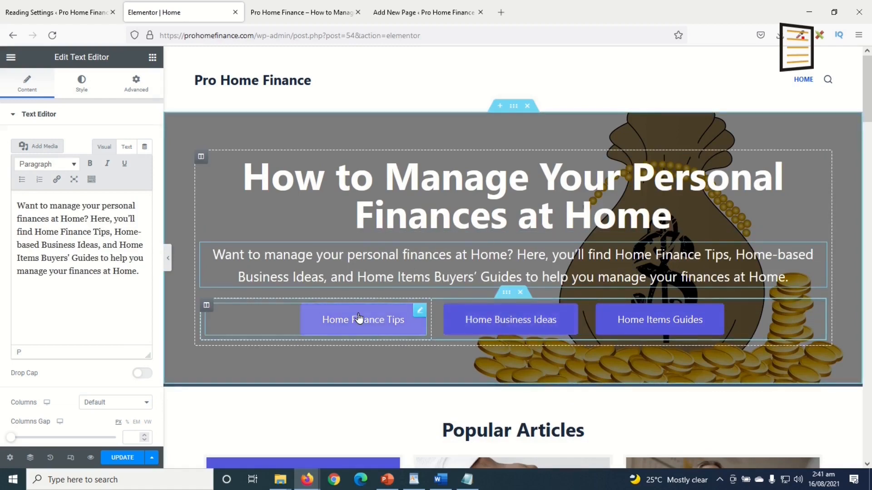
right_click(417, 315)
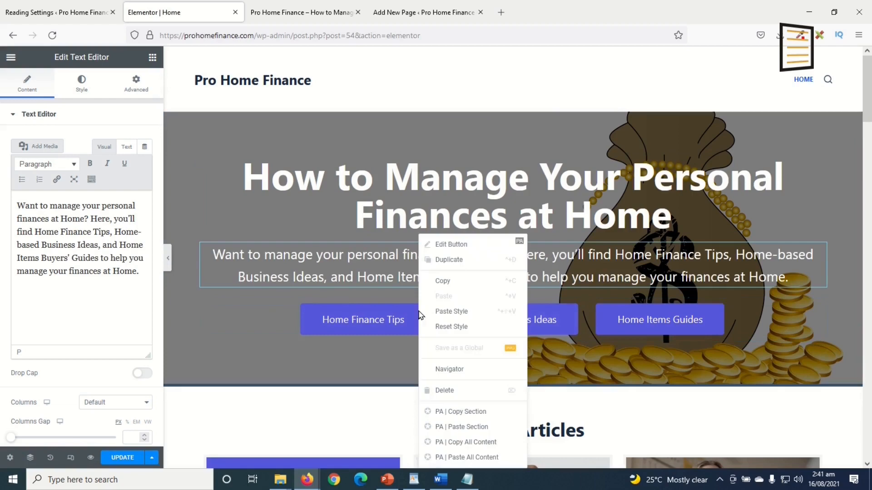
left_click(465, 395)
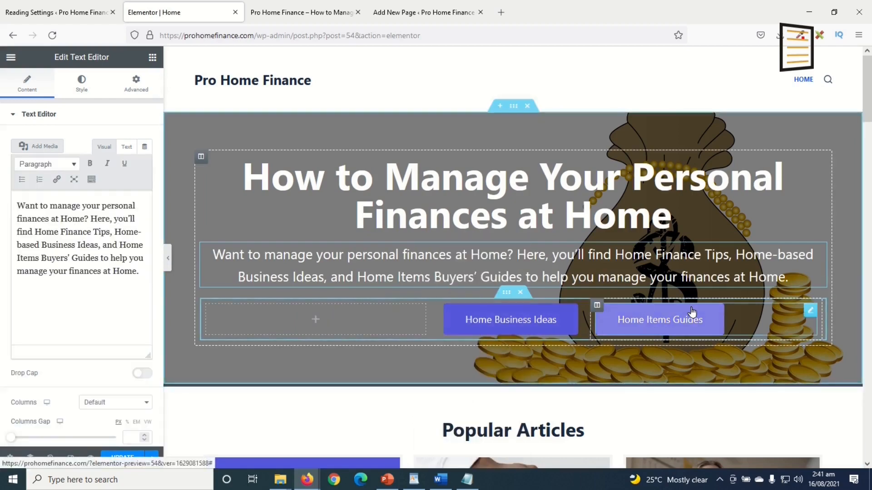
right_click(814, 310)
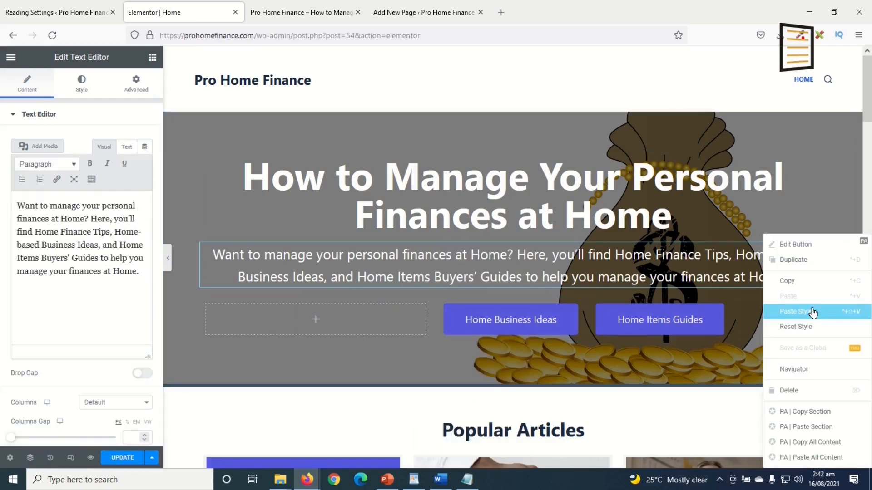
left_click(803, 393)
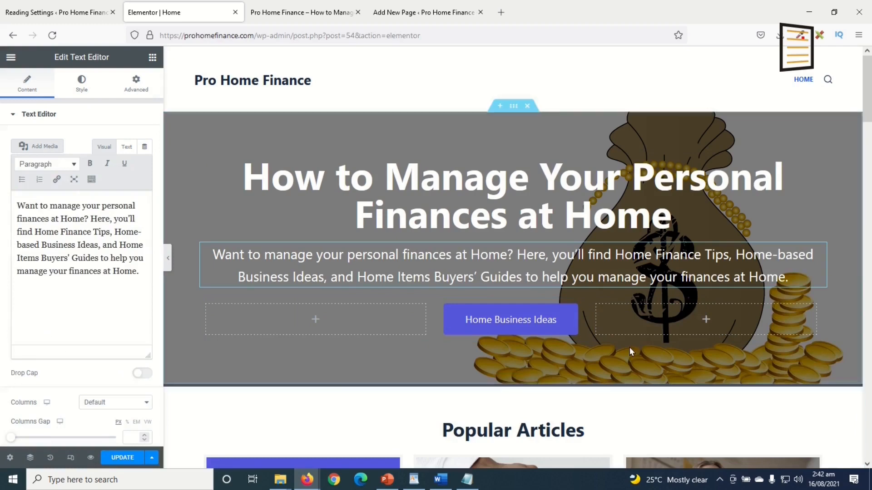
Relabel the remaining Home Business Ideas button to 'Learn more'
left_click(507, 320)
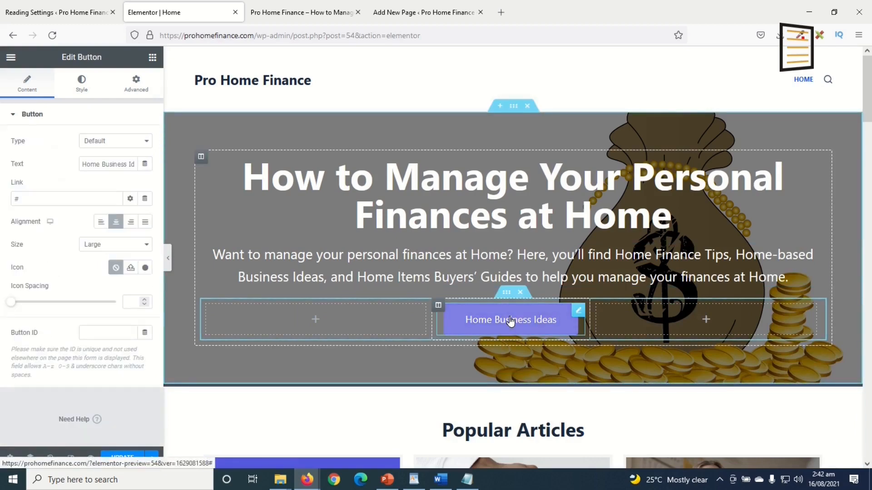
triple_click(116, 164)
key("BackSpace")
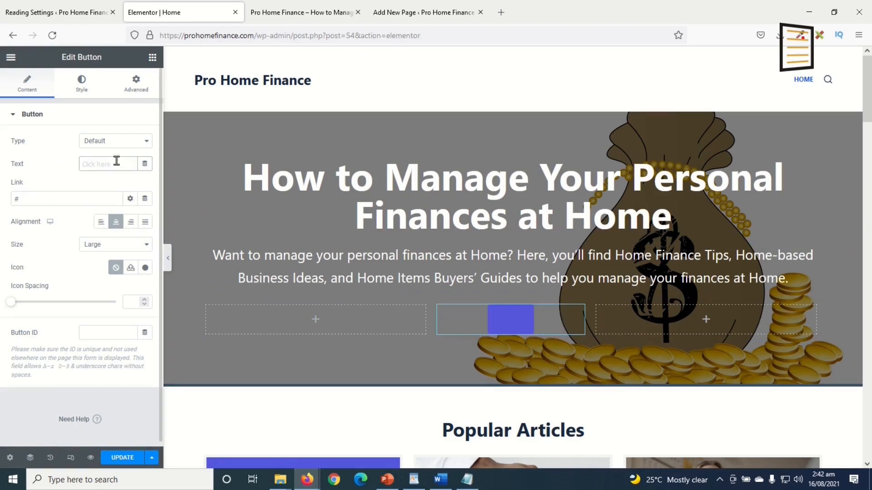
type("Learn mo")
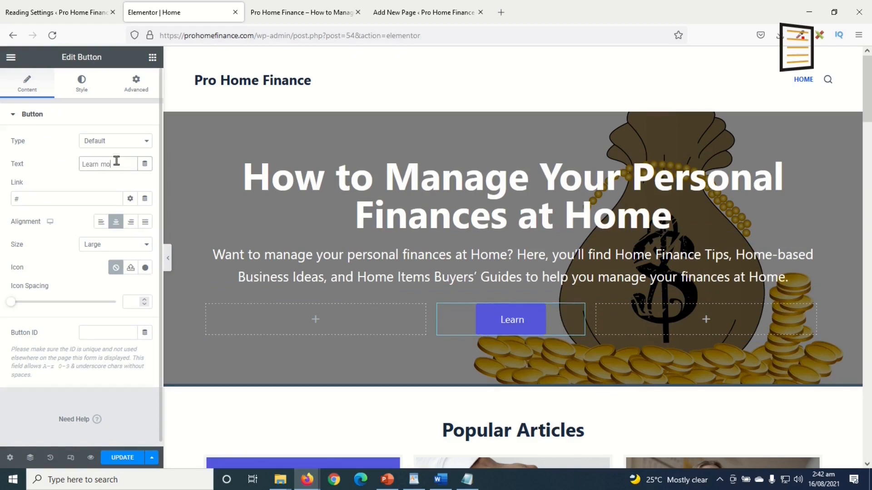
type("re")
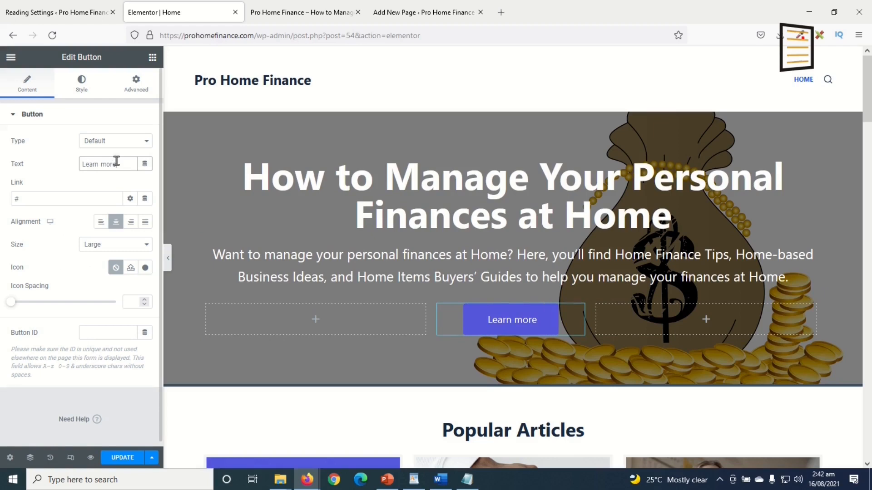
left_click_drag(51, 196, 2, 196)
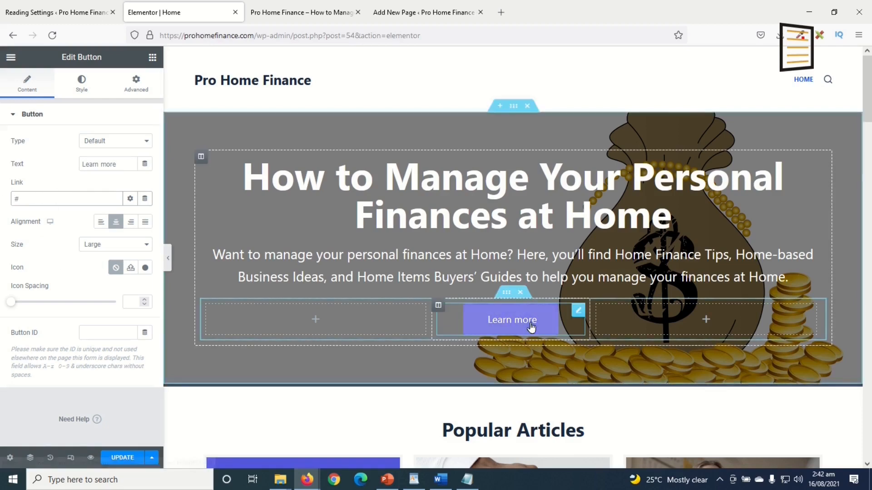
Change the Popular Articles heading title to 'Popular Posts', then bring up the blog grid's settings
scroll(555, 359, "down", 7)
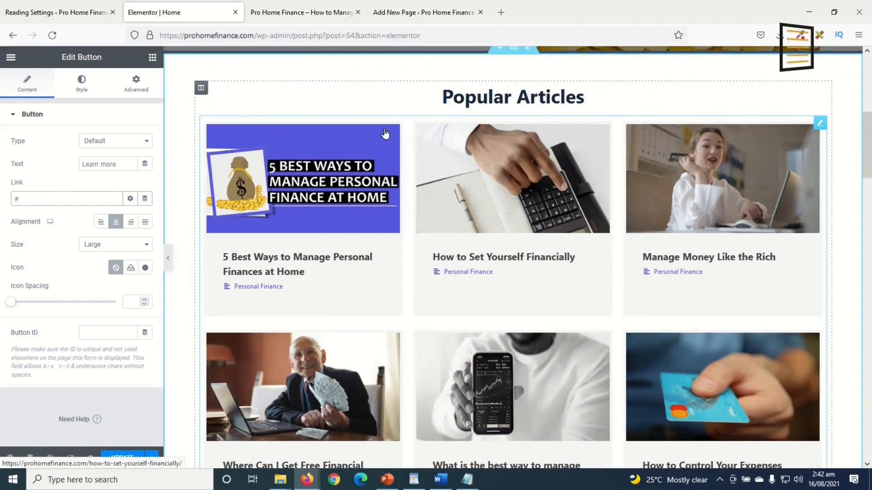
scroll(590, 272, "up", 3)
left_click(586, 206)
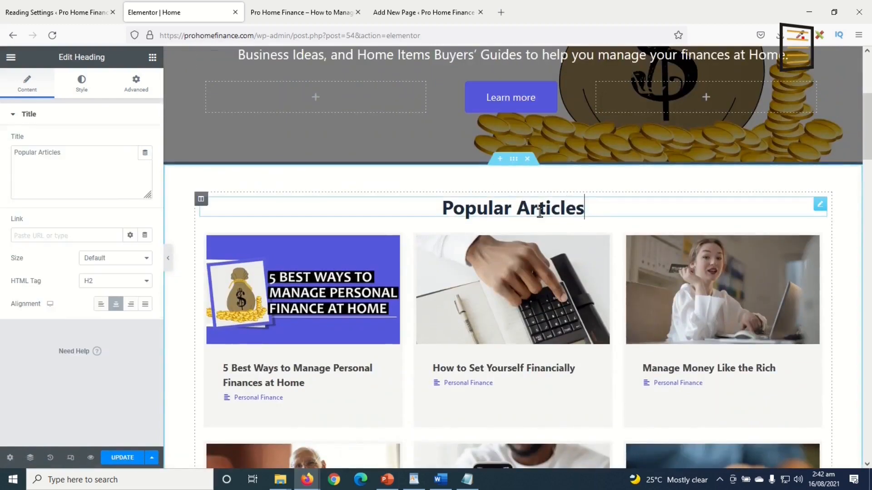
left_click(58, 151)
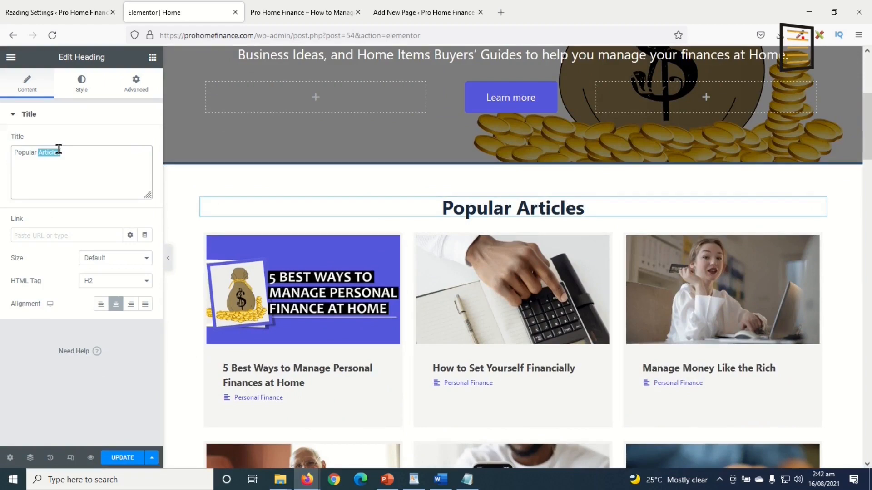
type("Posdts")
key("BackSpace")
key("BackSpace")
key("BackSpace")
type("ts")
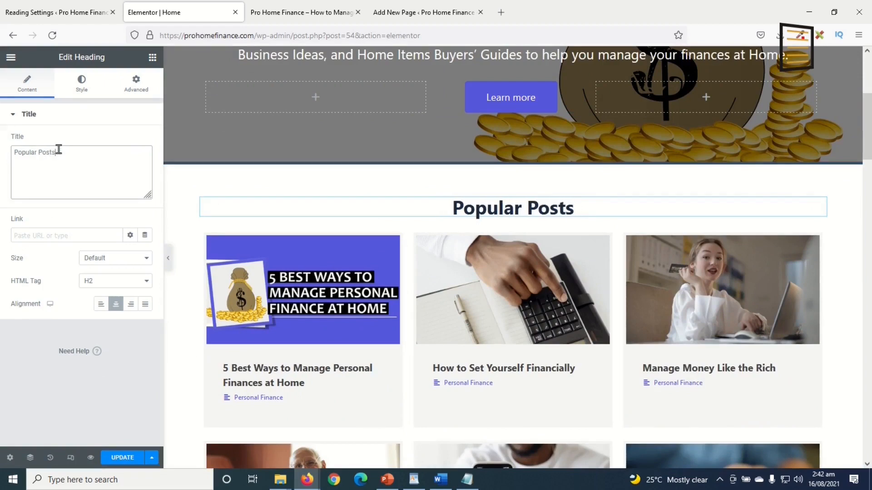
scroll(386, 200, "down", 3)
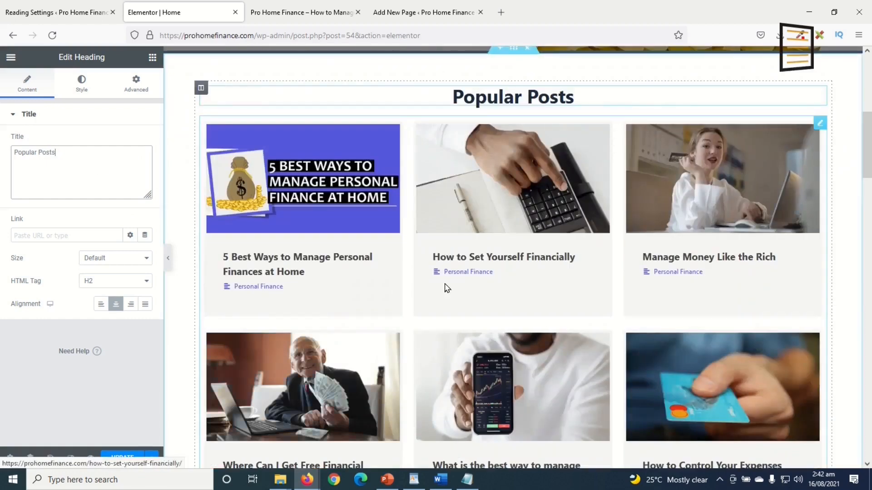
left_click(820, 131)
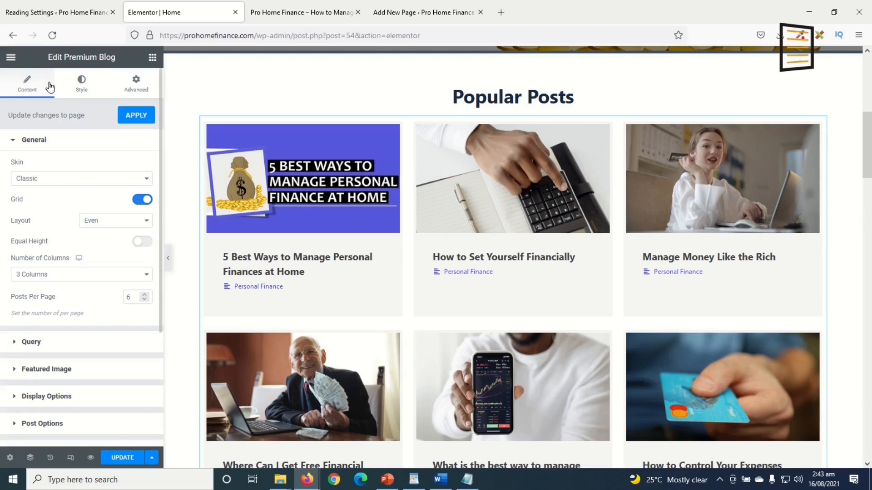
Try the Modern, Cards, On Side and Banner skins on the blog grid, then settle on Classic
left_click(58, 179)
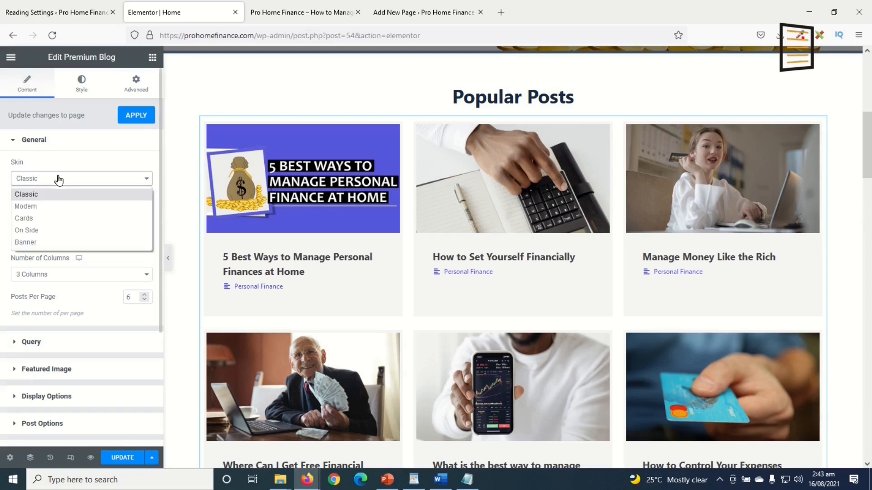
left_click(43, 207)
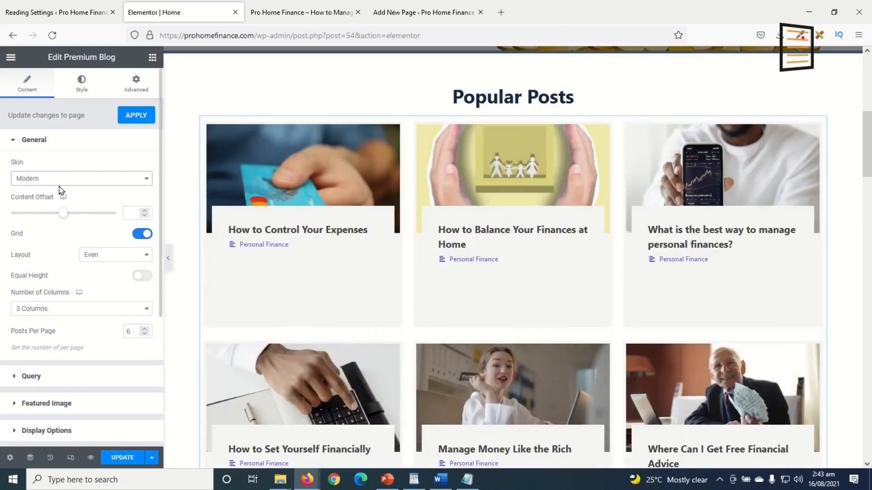
left_click(74, 180)
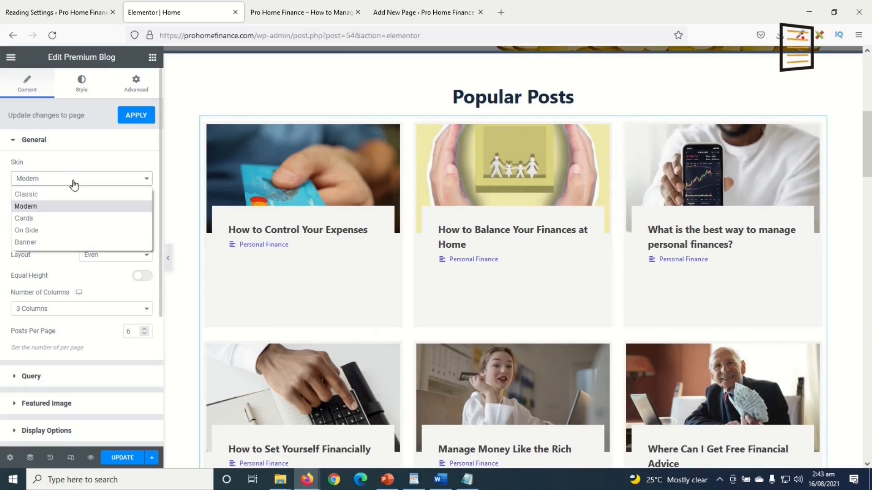
left_click(58, 218)
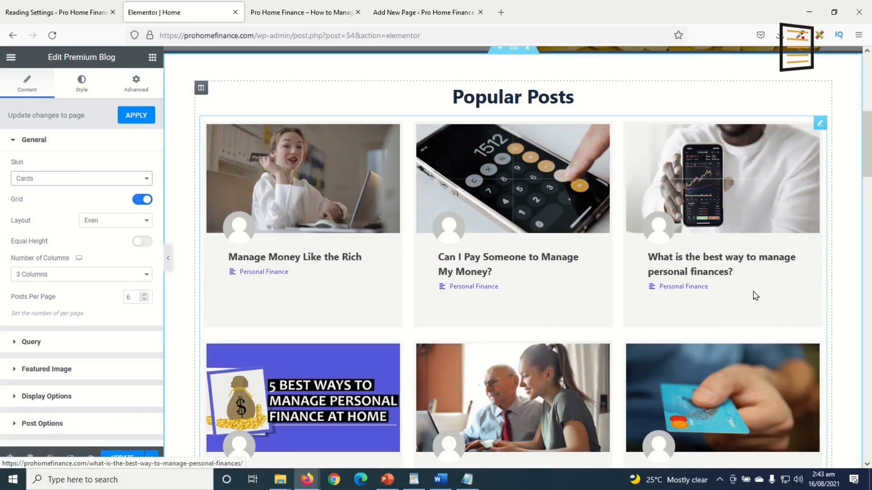
left_click(68, 180)
left_click(69, 181)
left_click(69, 181)
left_click(46, 231)
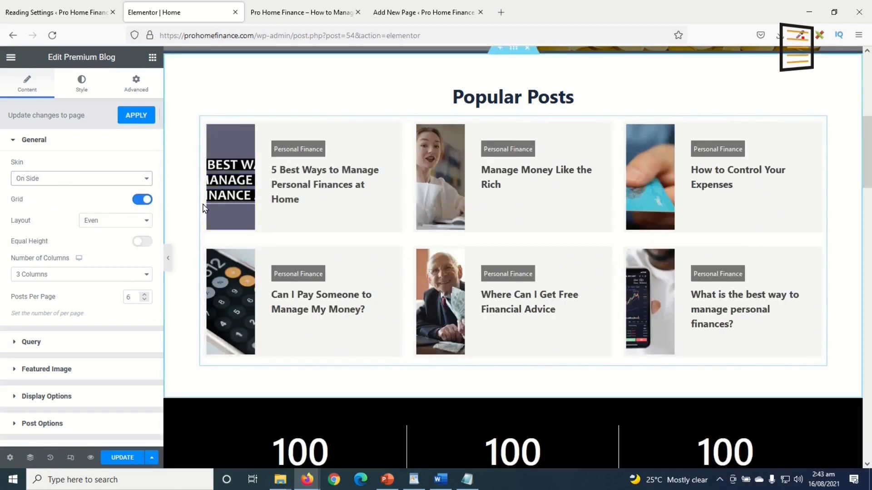
left_click(68, 178)
left_click(49, 244)
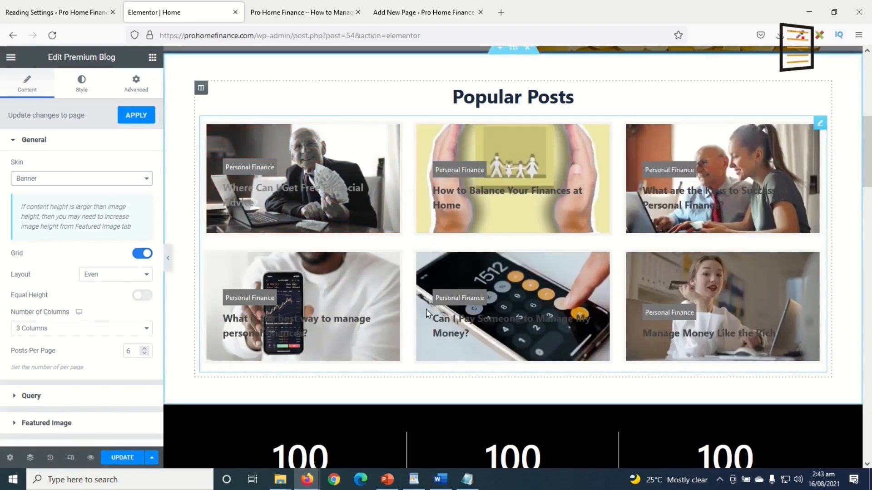
left_click(102, 180)
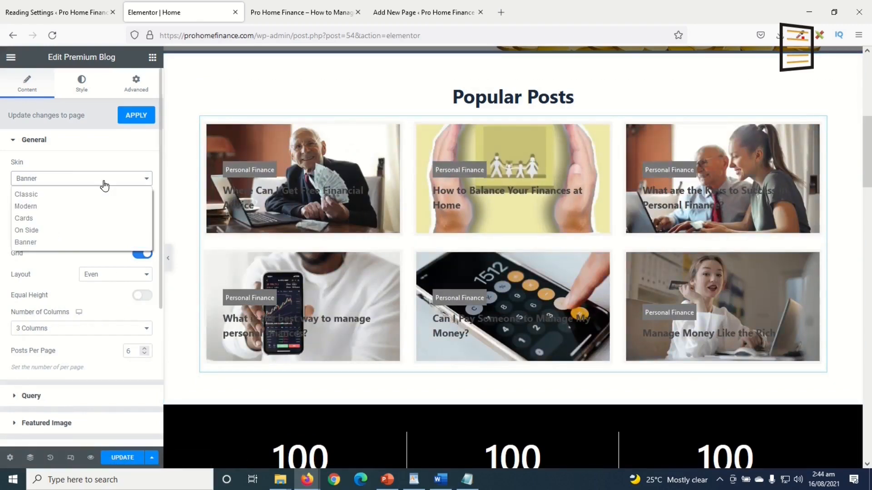
left_click(73, 196)
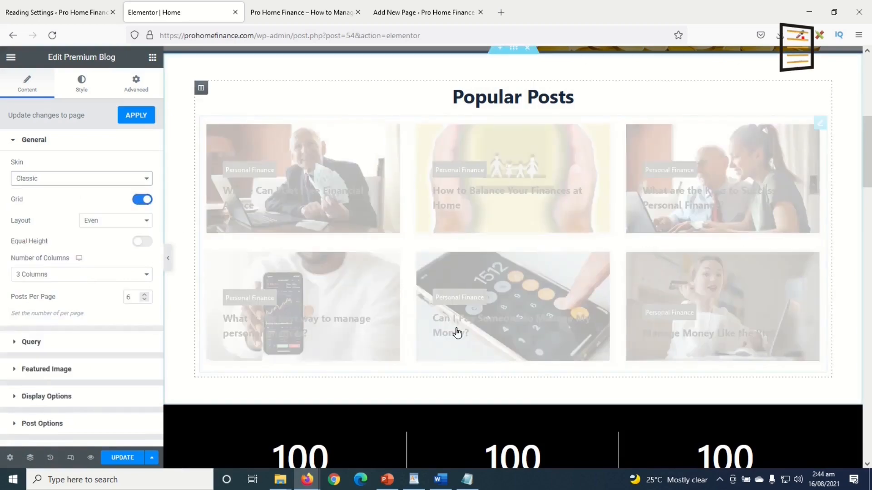
Preview the grid at 4, 5 and 6 columns, then set it back to 3 columns
scroll(537, 307, "down", 5)
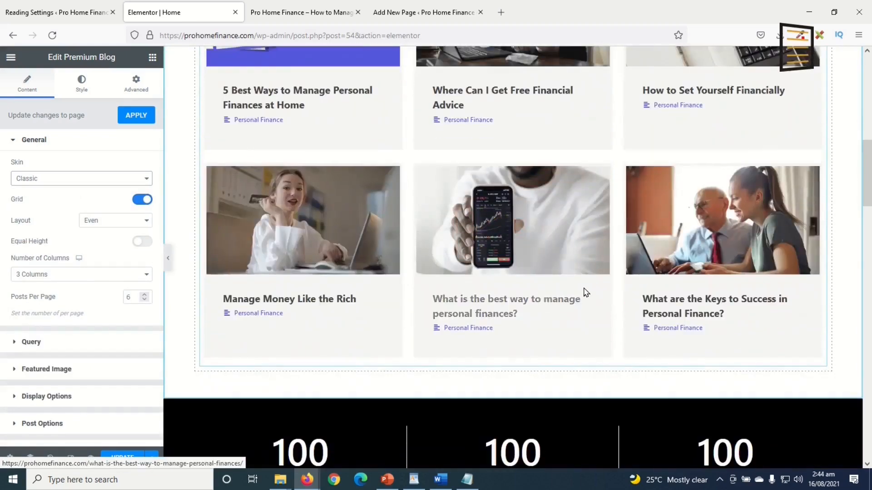
scroll(581, 287, "up", 2)
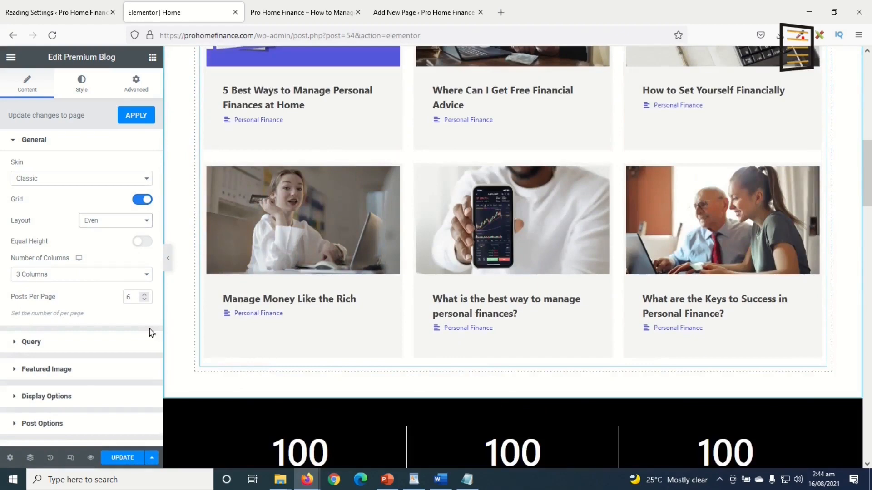
left_click(82, 275)
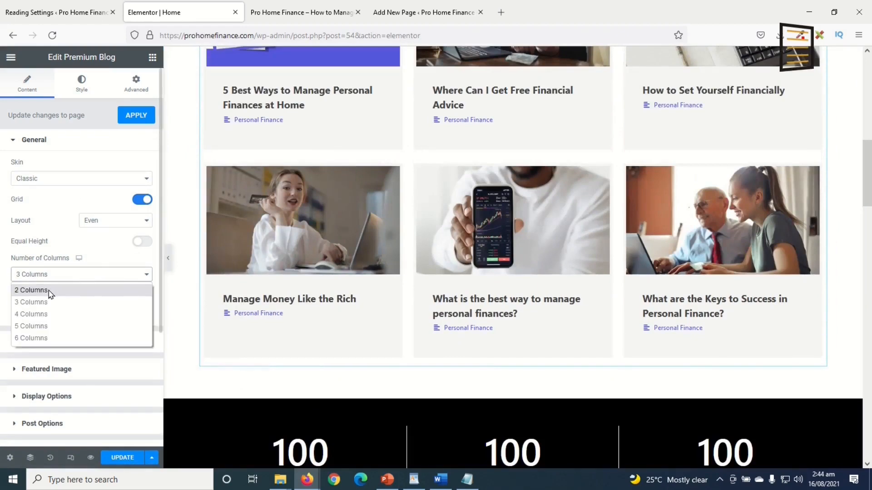
left_click(63, 314)
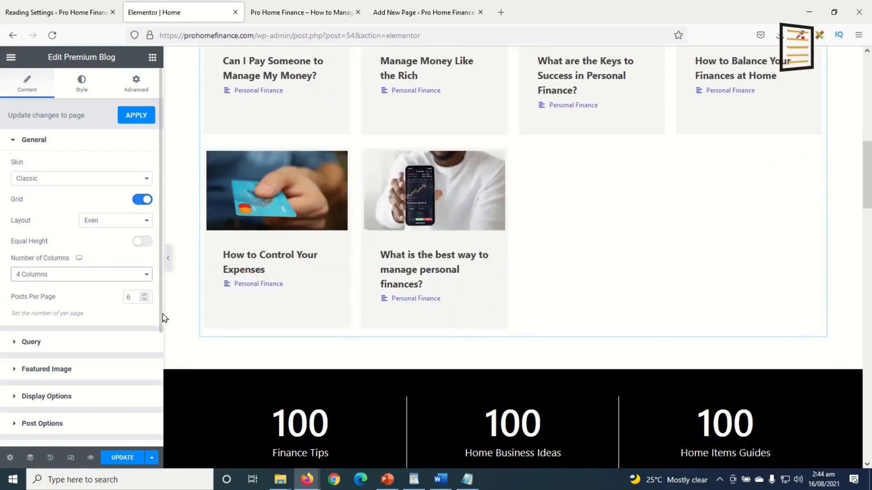
scroll(406, 312, "up", 5)
scroll(467, 323, "down", 2)
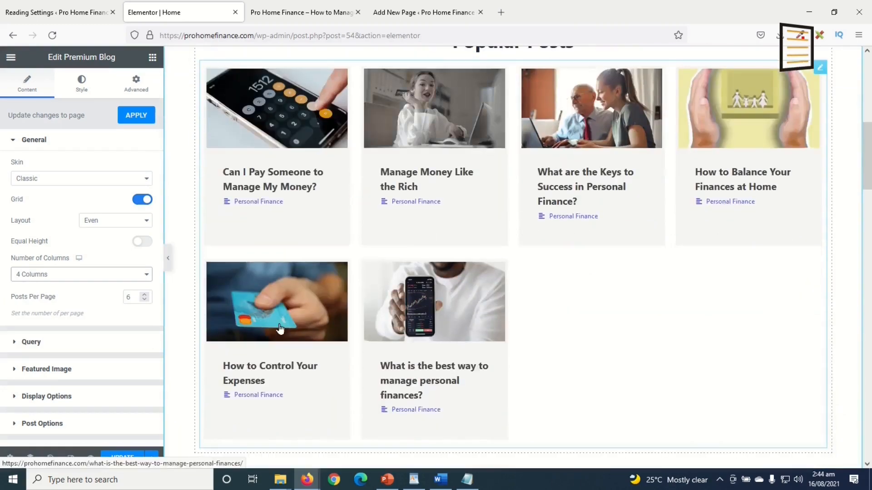
left_click(46, 275)
left_click(55, 329)
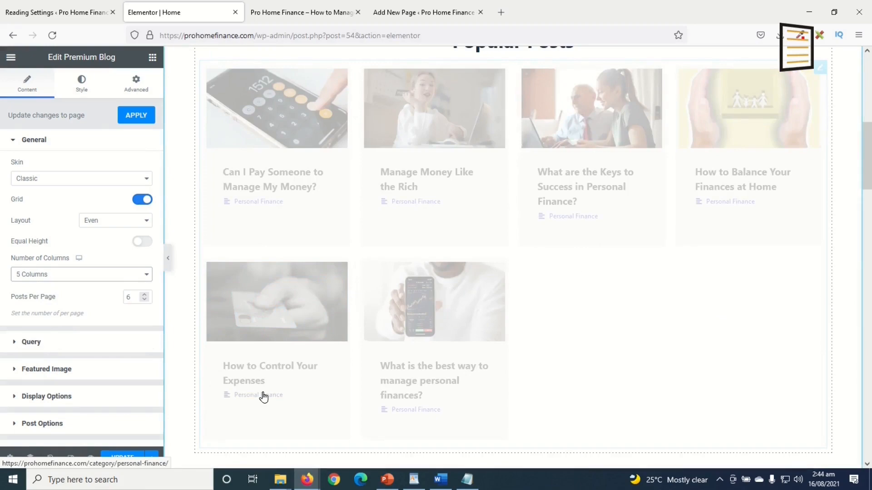
left_click(58, 281)
left_click(56, 343)
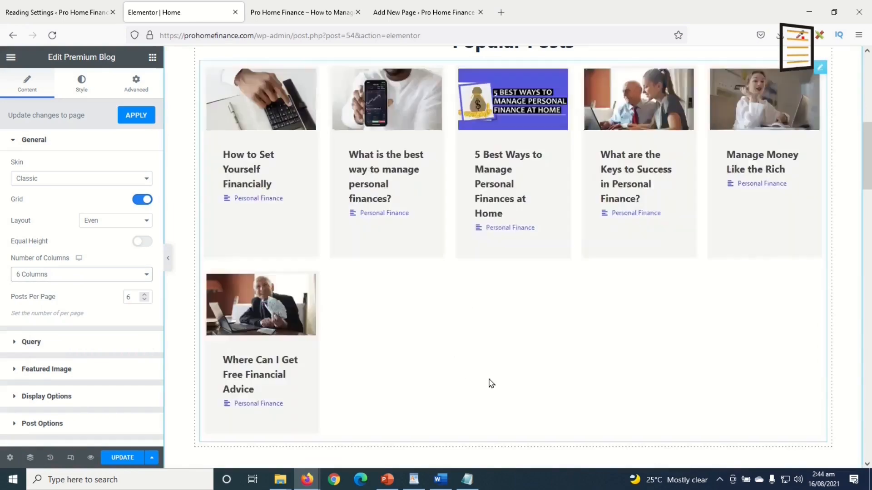
scroll(593, 288, "up", 4)
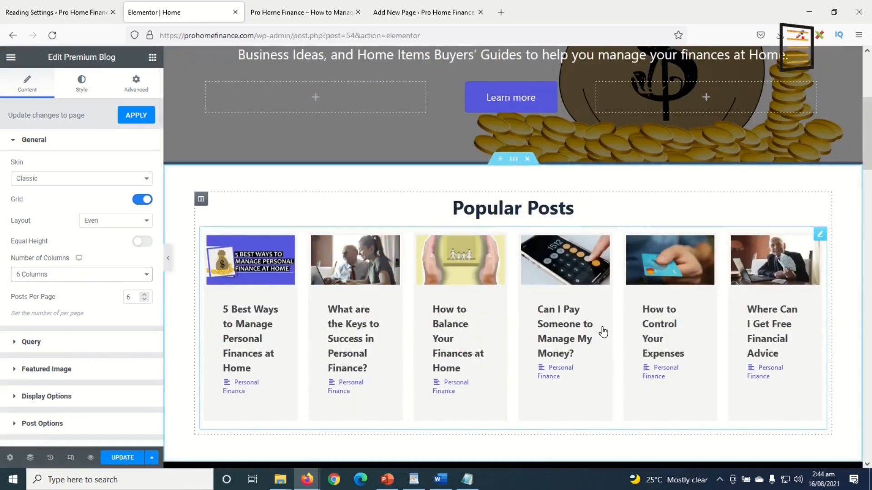
left_click(53, 275)
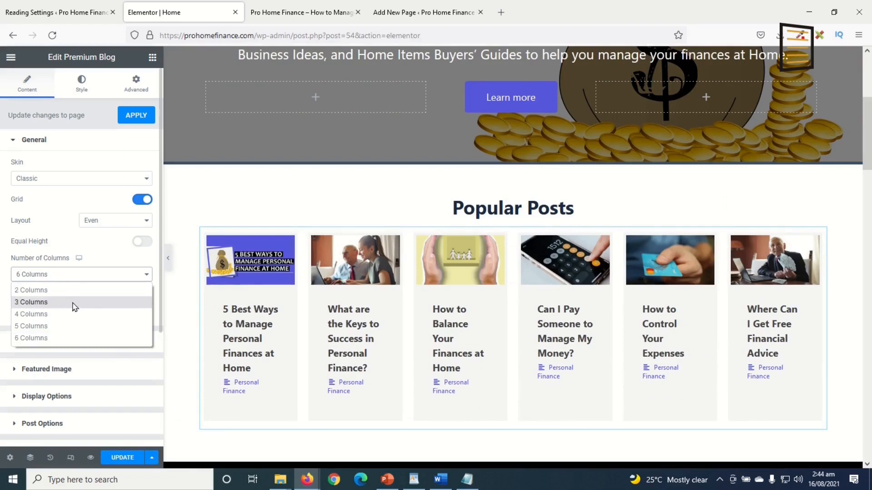
left_click(74, 302)
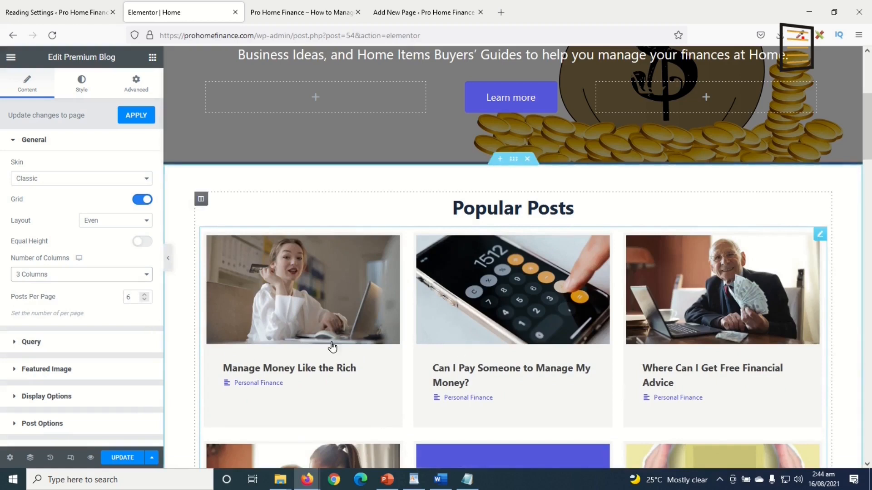
scroll(421, 428, "down", 3)
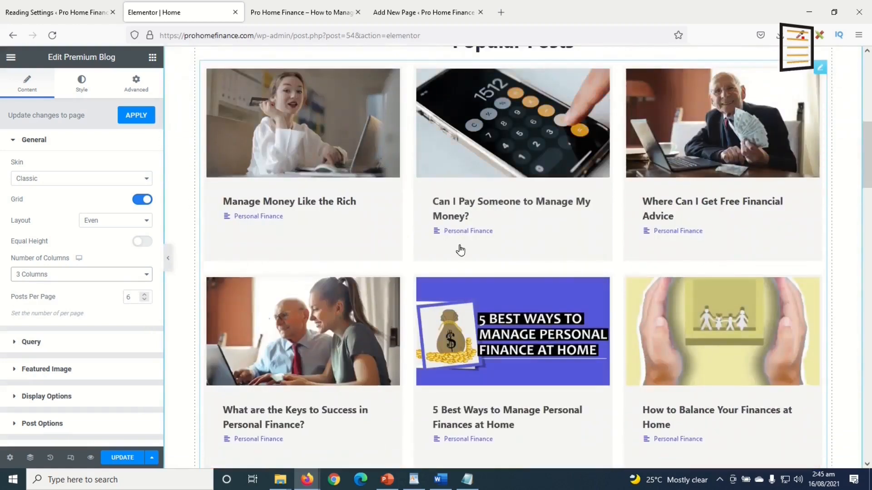
scroll(584, 317, "down", 1)
left_click(134, 297)
type("3")
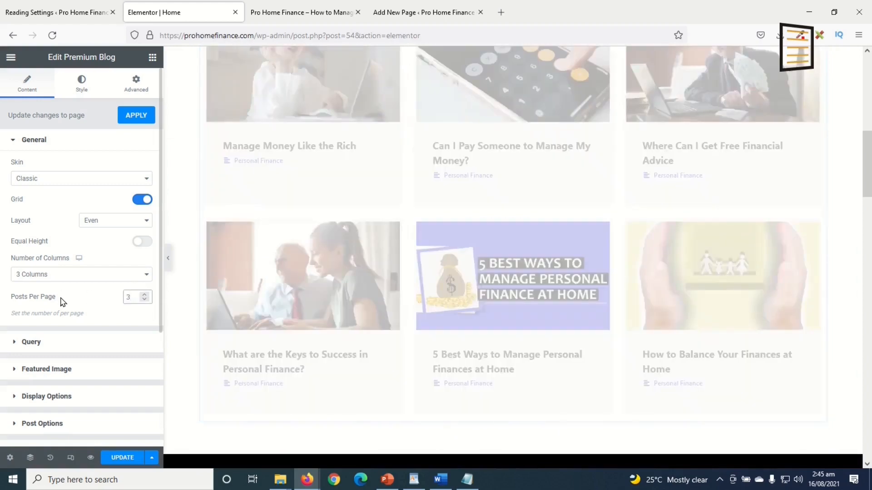
scroll(567, 364, "up", 1)
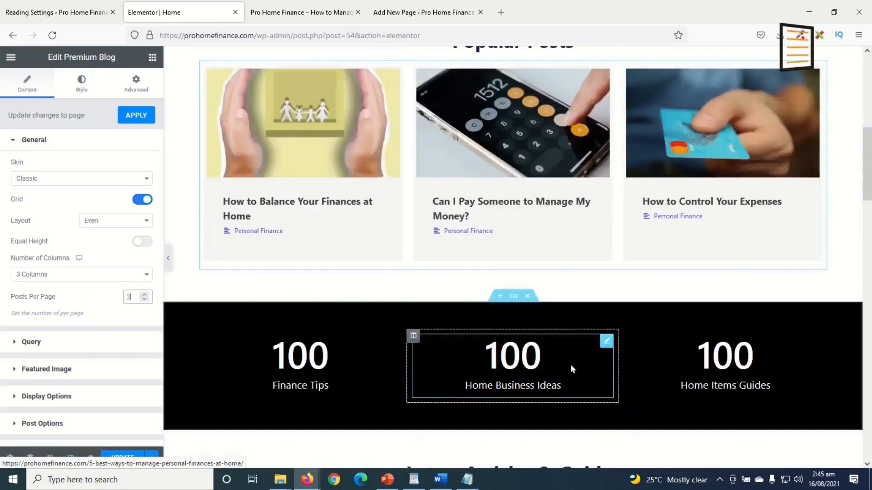
scroll(571, 364, "up", 2)
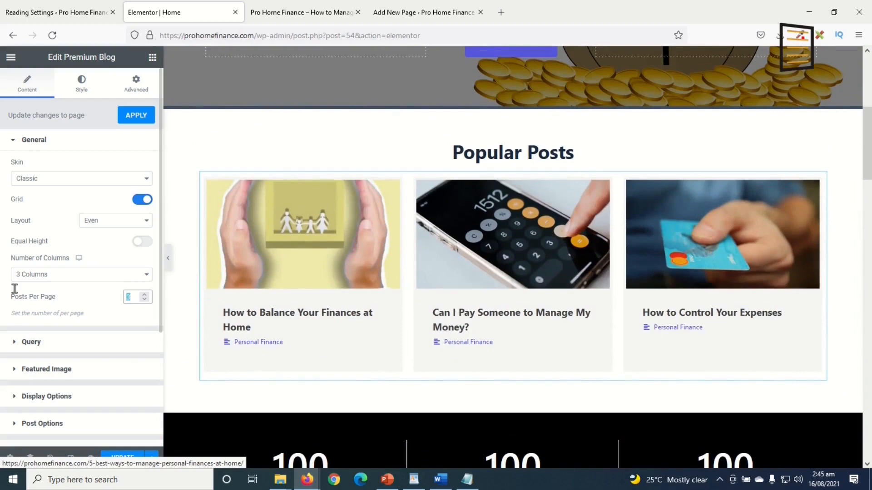
type("9")
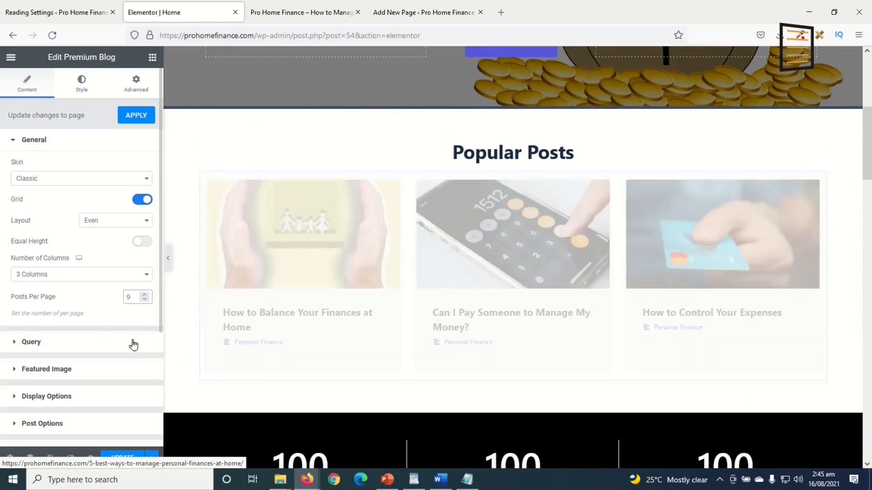
scroll(587, 338, "down", 5)
scroll(587, 337, "down", 4)
scroll(586, 337, "up", 5)
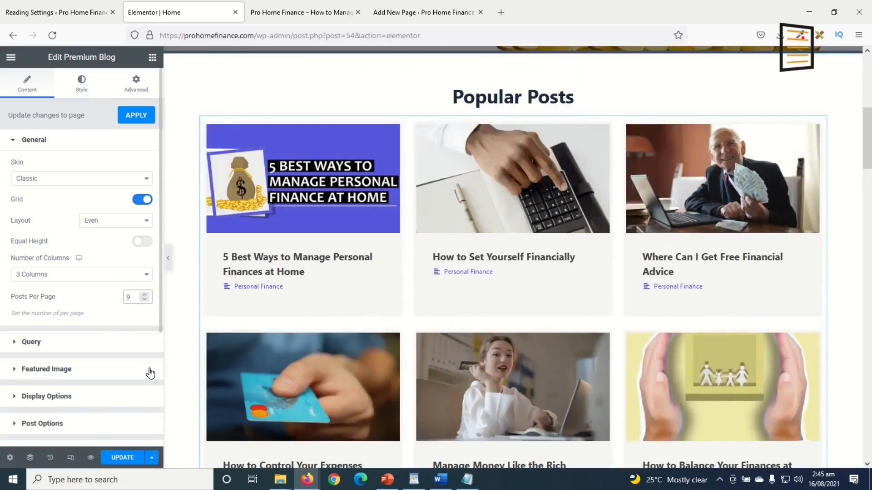
key("BackSpace")
type("8")
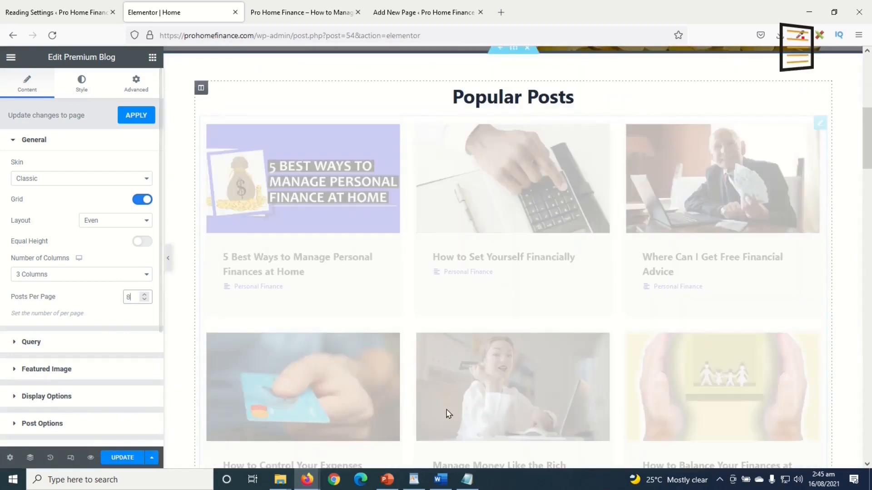
scroll(626, 313, "down", 2)
scroll(626, 318, "down", 4)
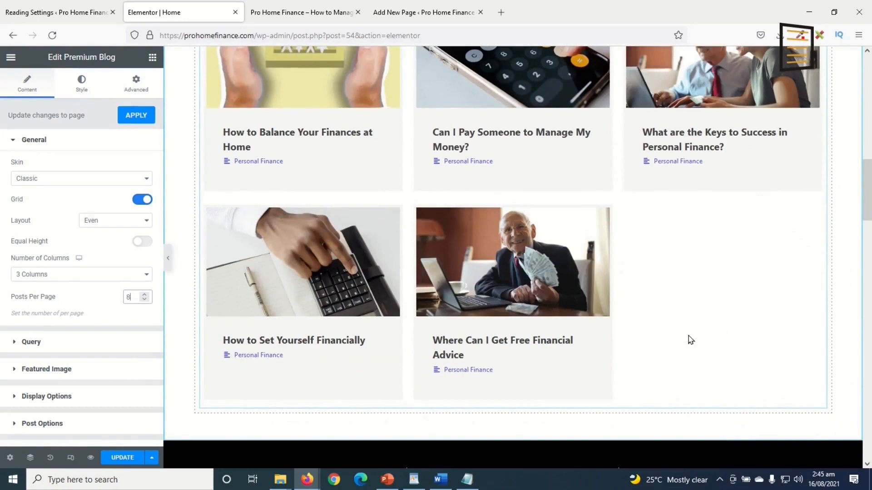
scroll(708, 345, "up", 8)
scroll(508, 182, "down", 2)
scroll(383, 262, "down", 2)
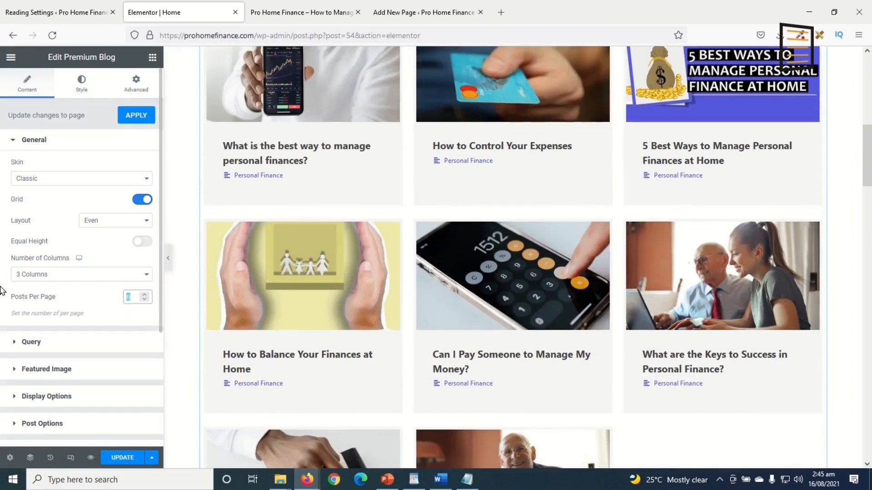
type("6")
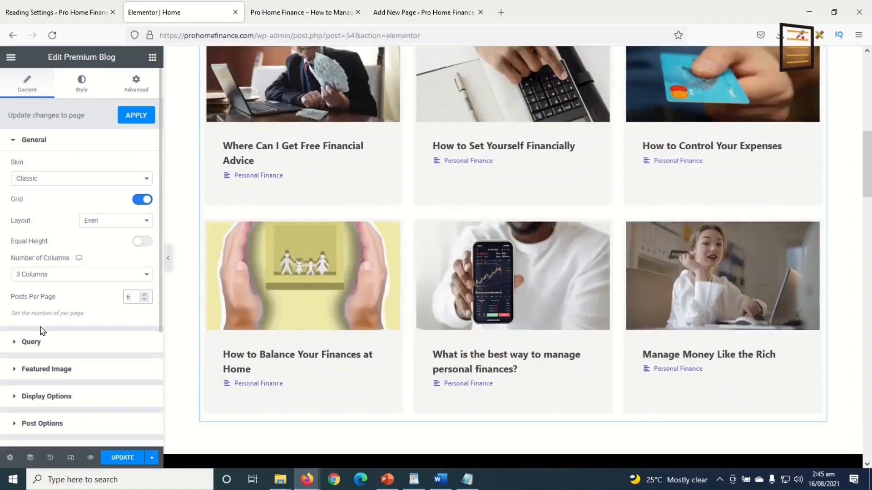
left_click(27, 344)
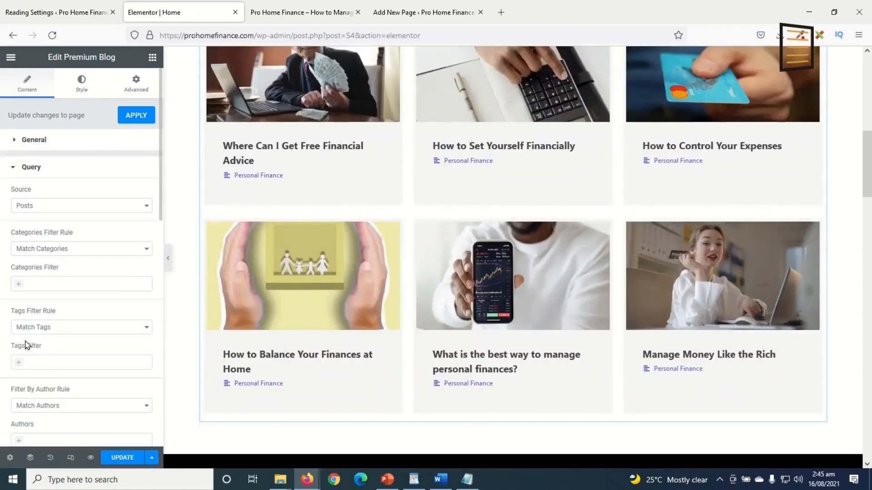
left_click(59, 212)
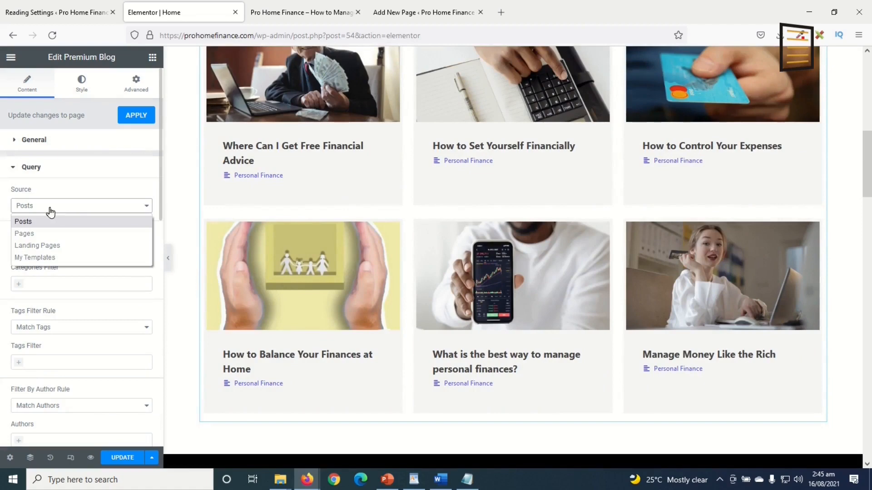
left_click(63, 221)
scroll(68, 321, "down", 10)
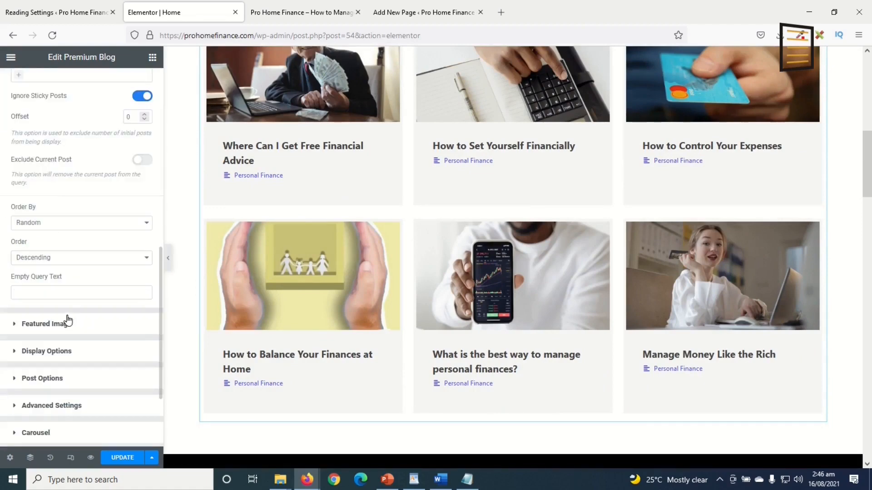
left_click(59, 228)
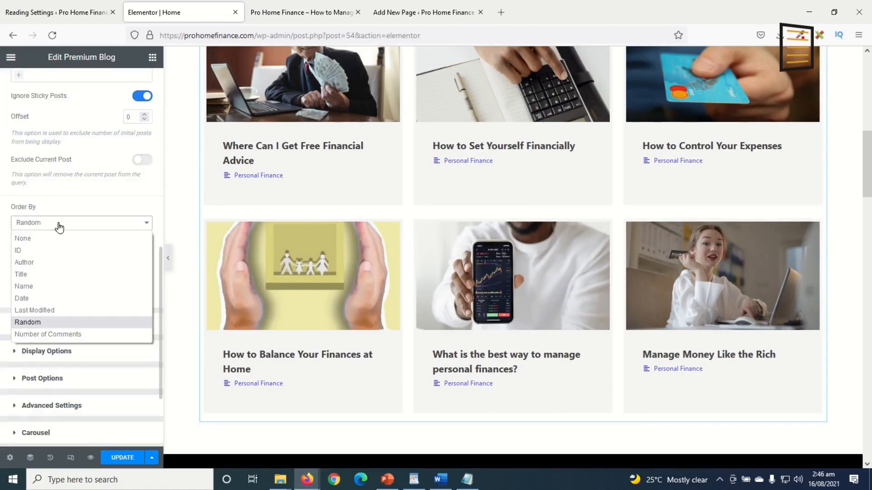
left_click(45, 313)
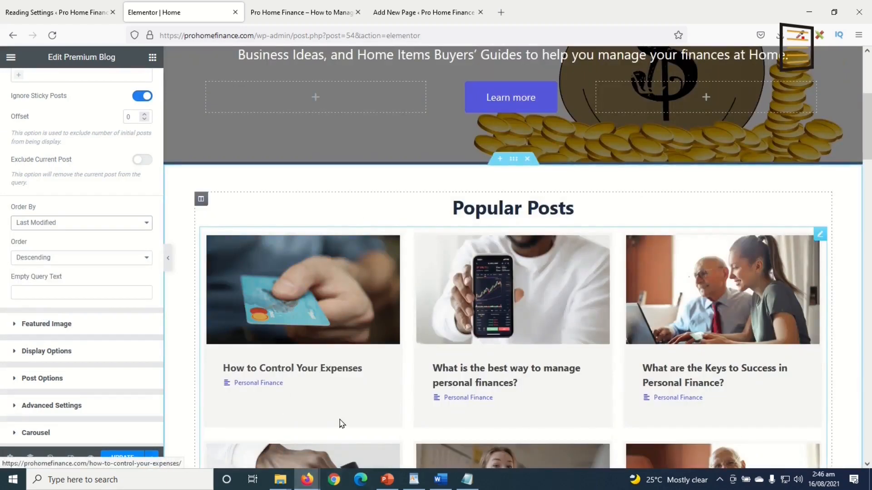
scroll(371, 366, "down", 3)
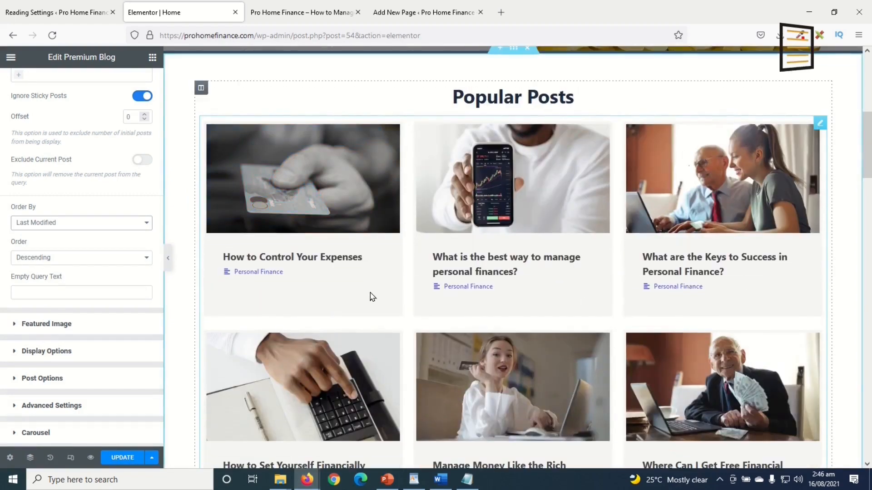
left_click(71, 225)
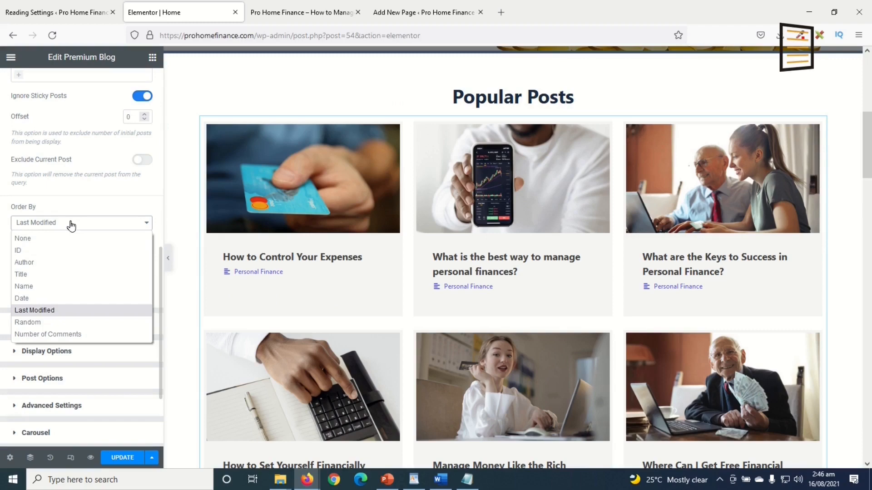
left_click(64, 300)
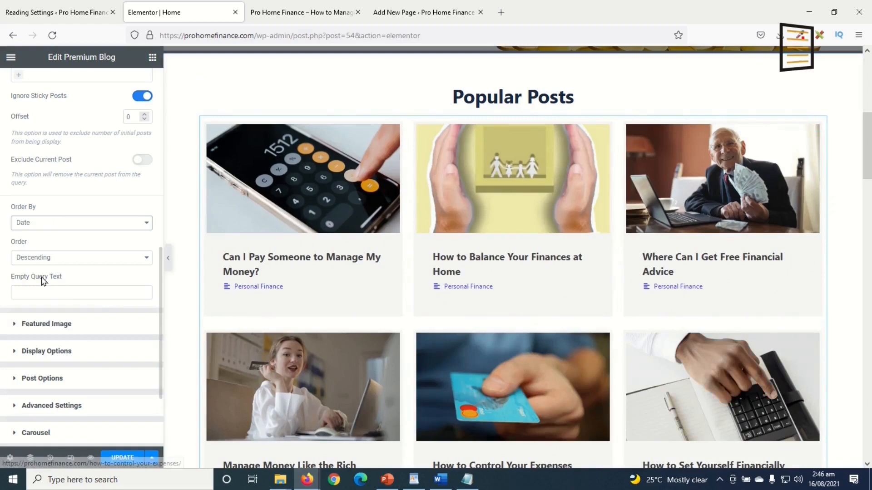
left_click(53, 223)
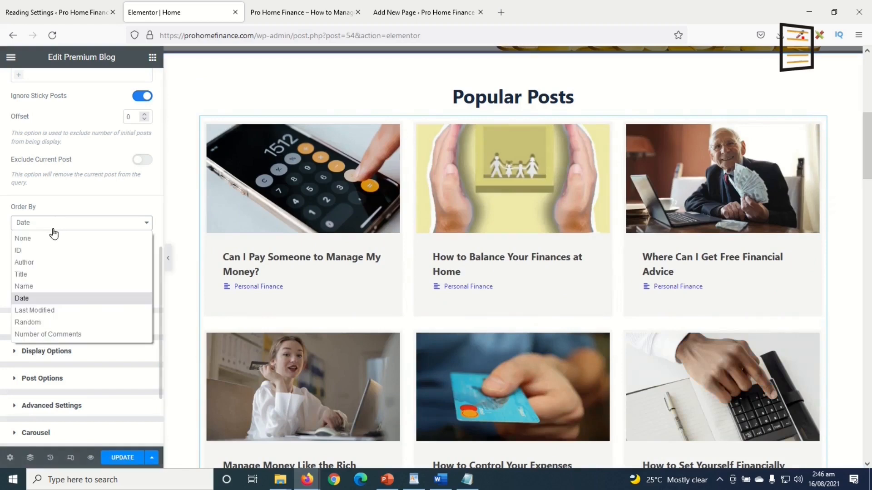
left_click(47, 335)
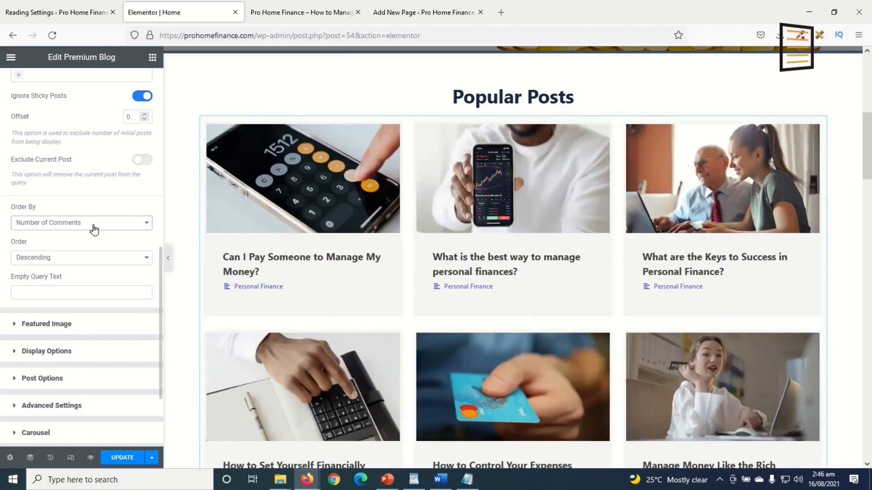
left_click(94, 224)
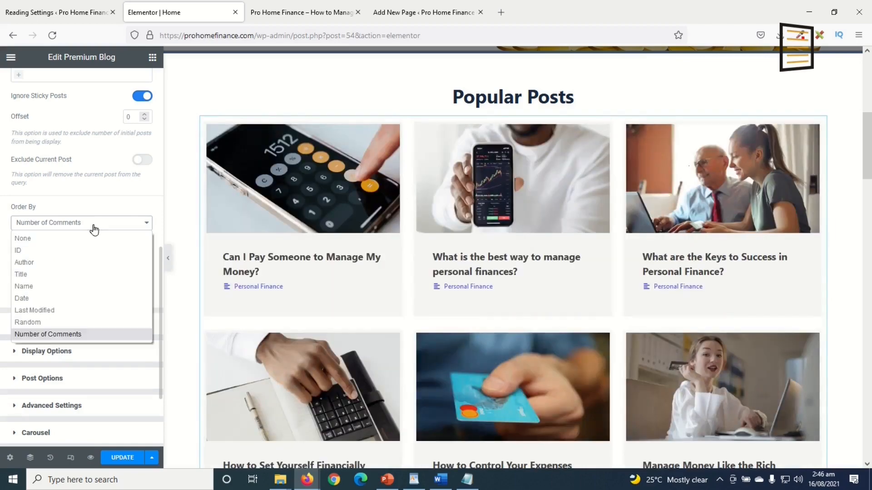
left_click(36, 322)
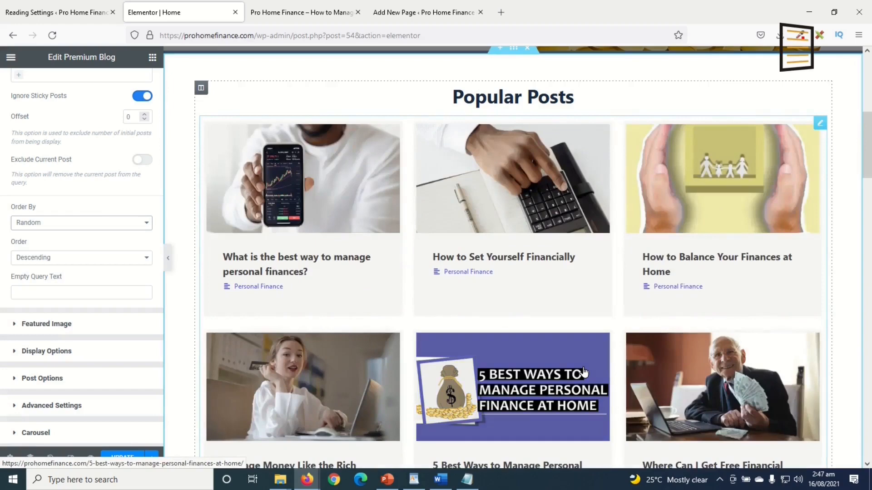
scroll(590, 369, "down", 5)
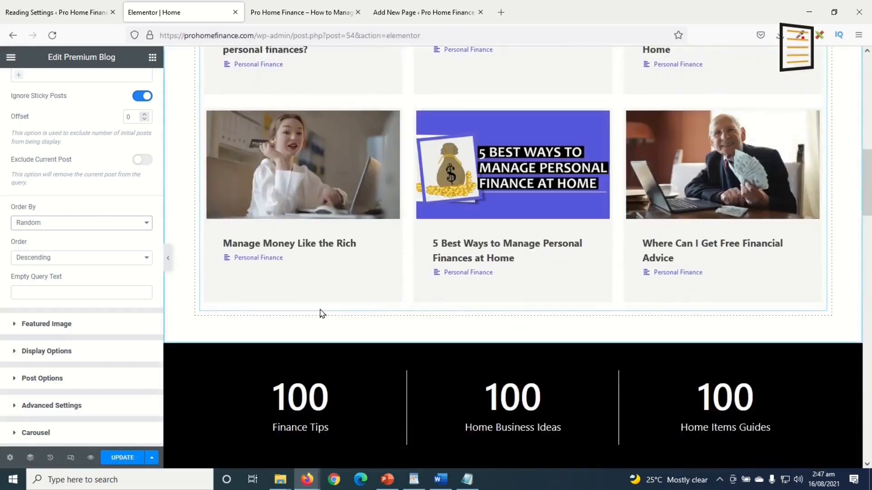
Expand Featured Image and toggle Show Featured Image off and back on
left_click(59, 325)
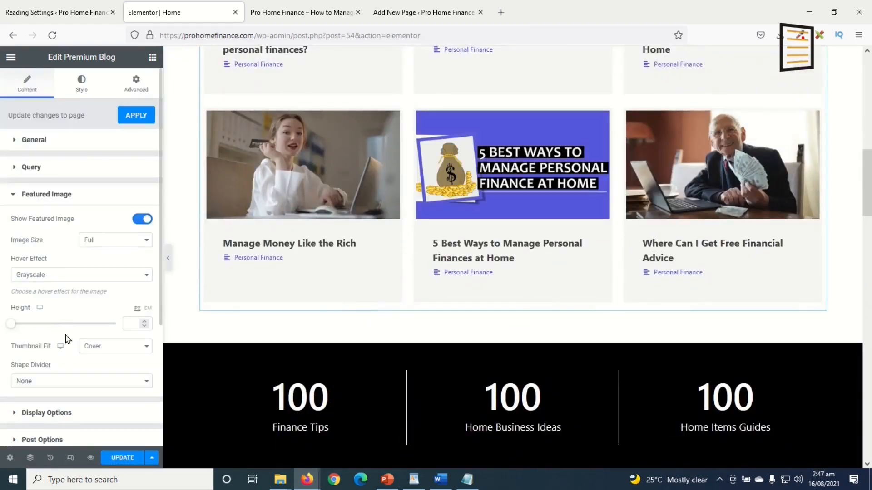
scroll(67, 339, "down", 1)
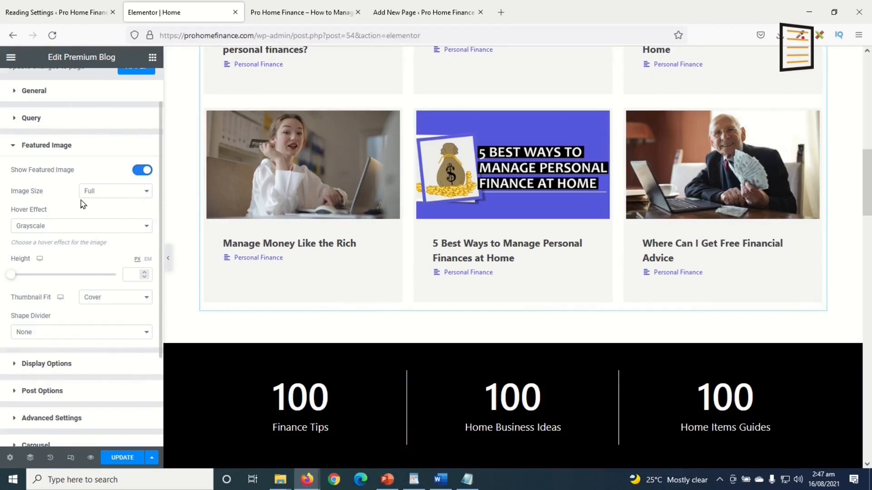
left_click(141, 171)
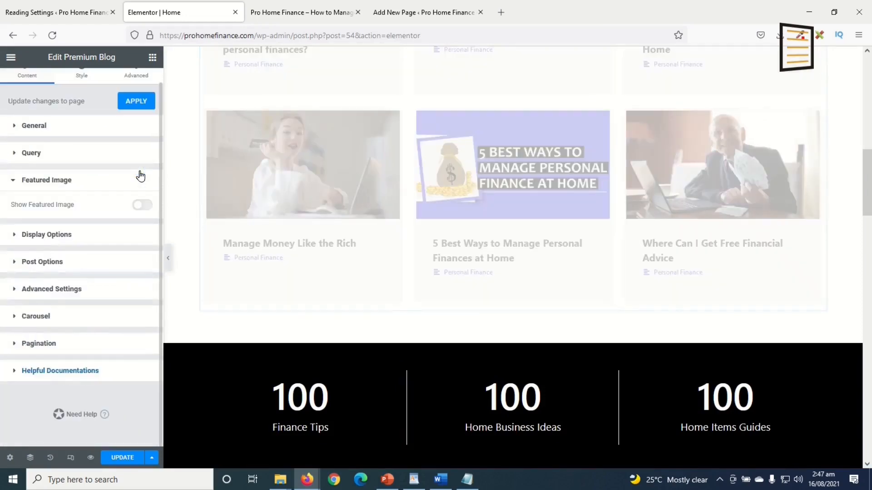
scroll(525, 182, "up", 6)
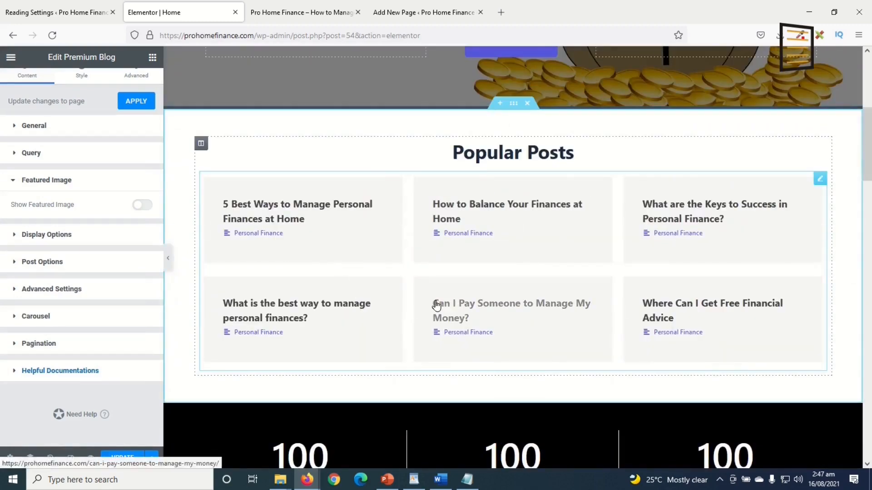
left_click(143, 205)
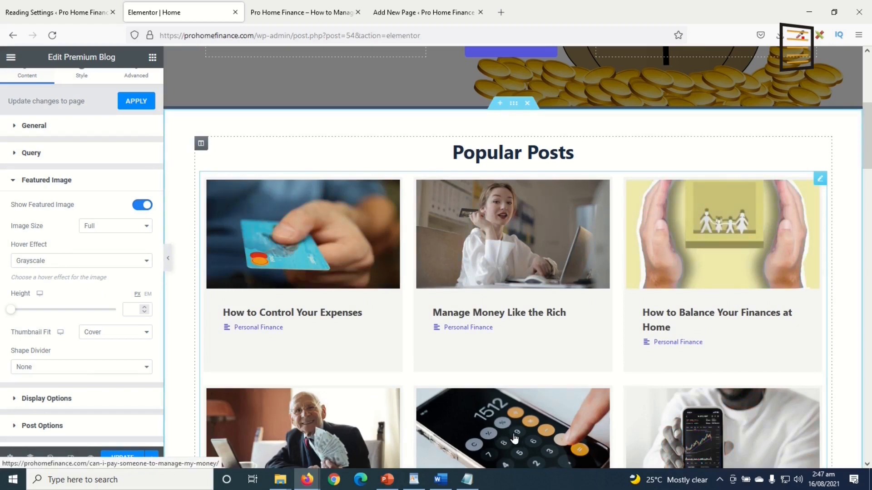
Try the Zoom In and Blur image hover effects, then restore Grayscale
left_click(91, 262)
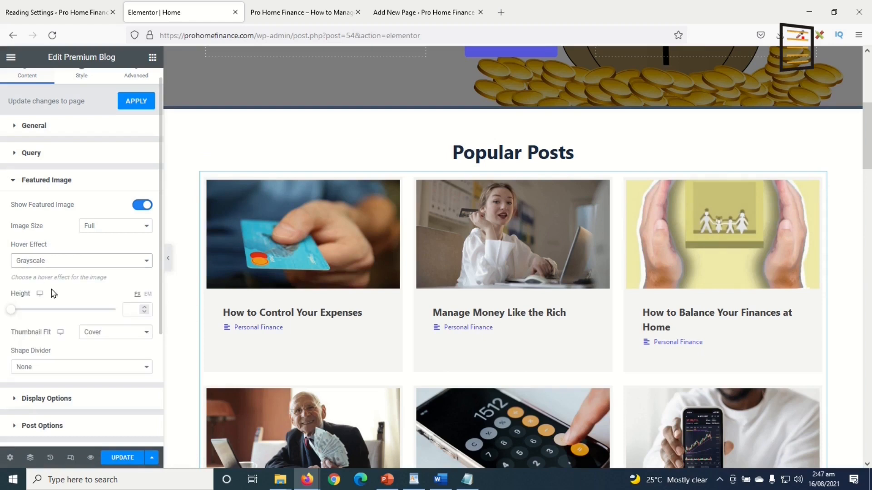
left_click(27, 289)
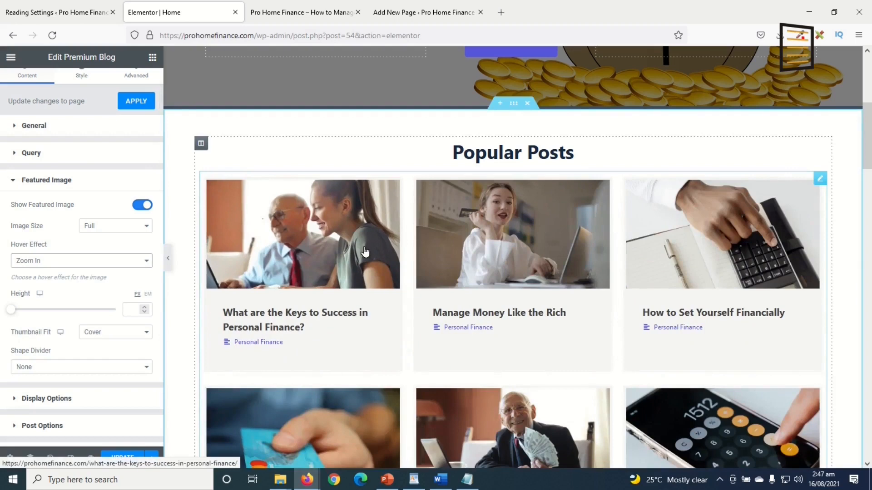
left_click(41, 261)
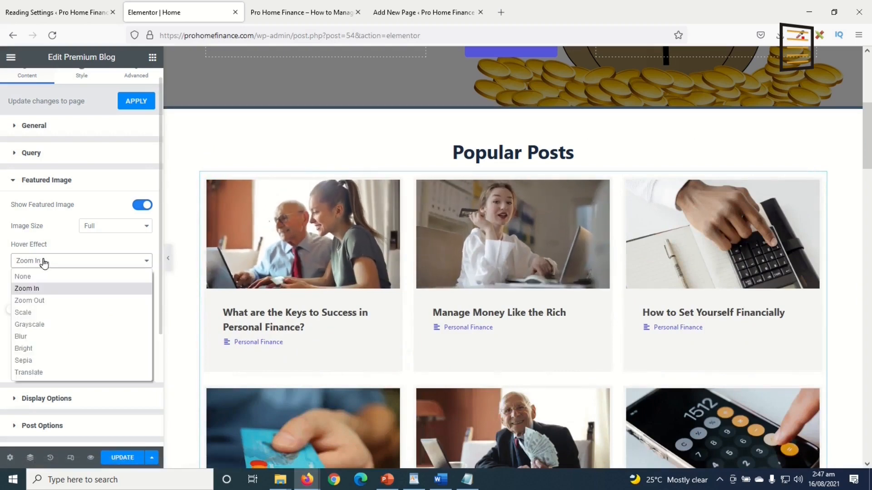
left_click(27, 337)
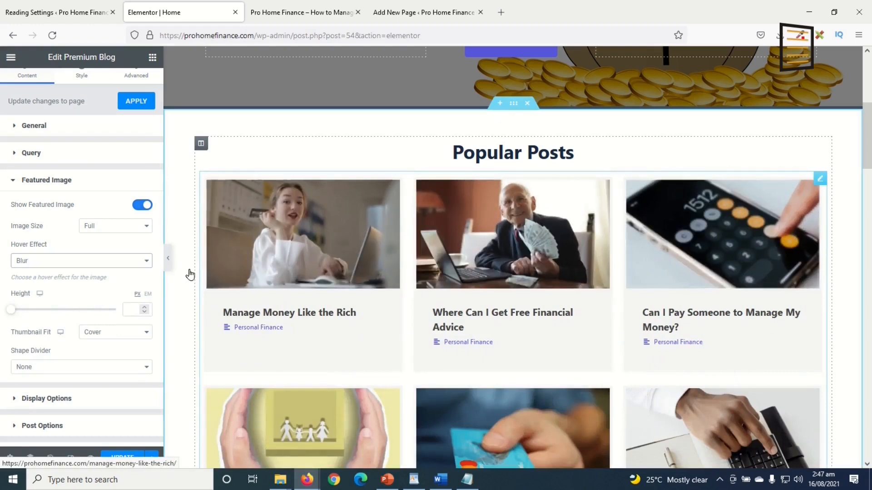
left_click(68, 266)
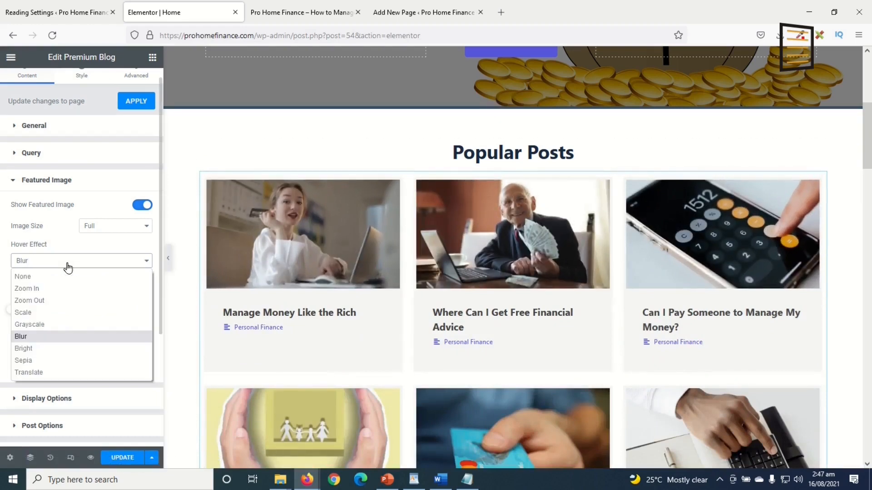
left_click(51, 326)
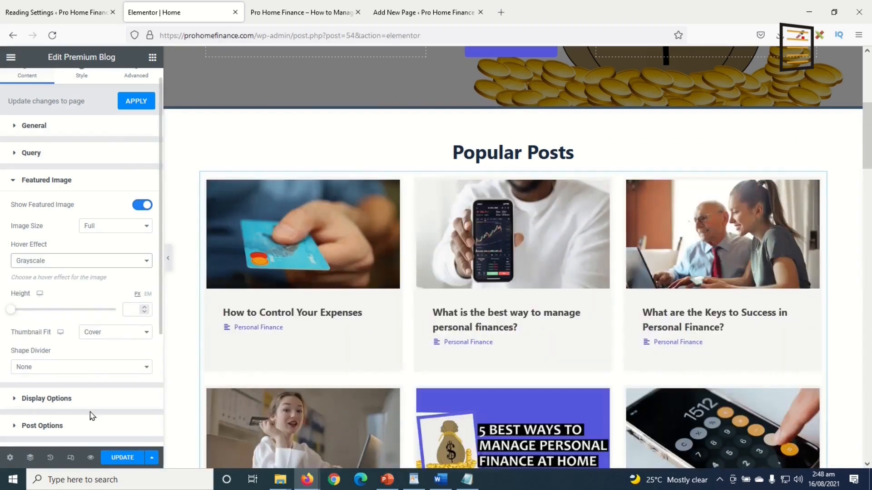
scroll(119, 374, "down", 3)
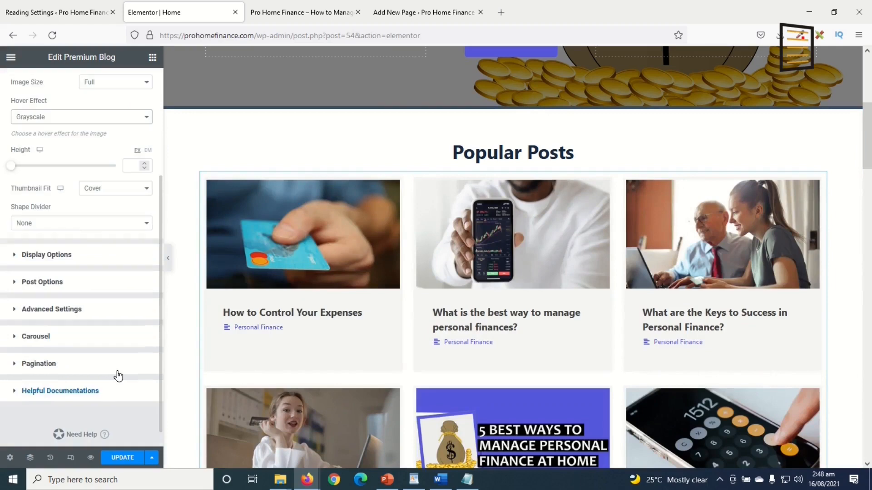
scroll(96, 424, "up", 4)
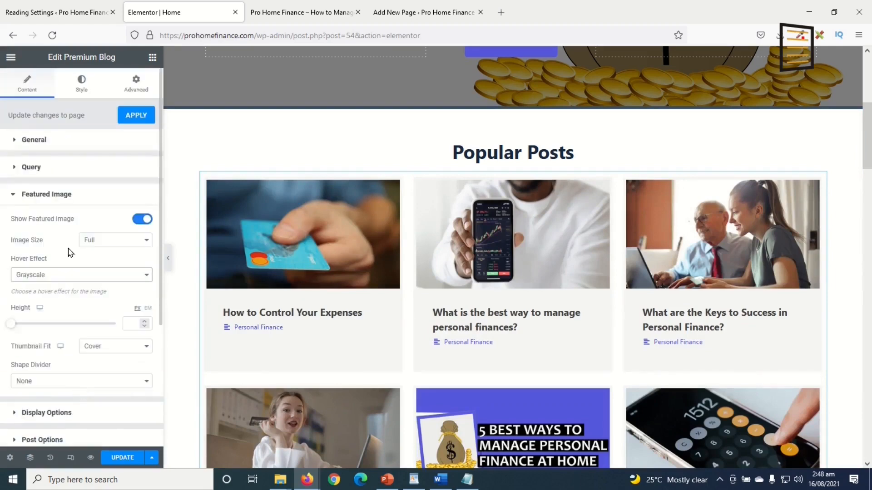
scroll(74, 339, "down", 3)
scroll(54, 354, "up", 5)
Show the Style settings for Popular Posts and expand the Title section
left_click(34, 139)
left_click(81, 86)
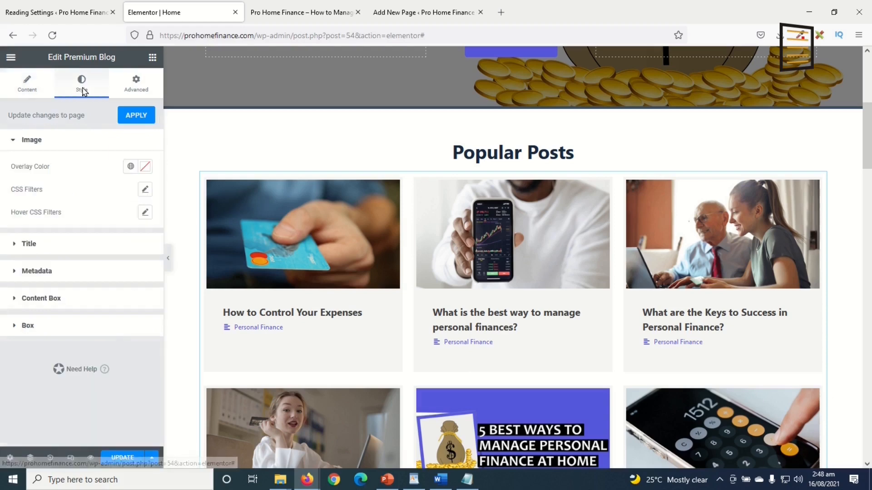
left_click(26, 244)
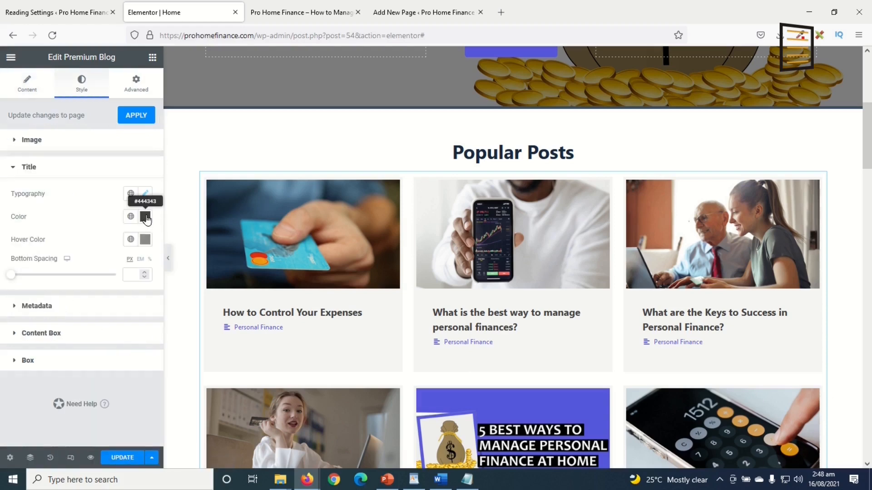
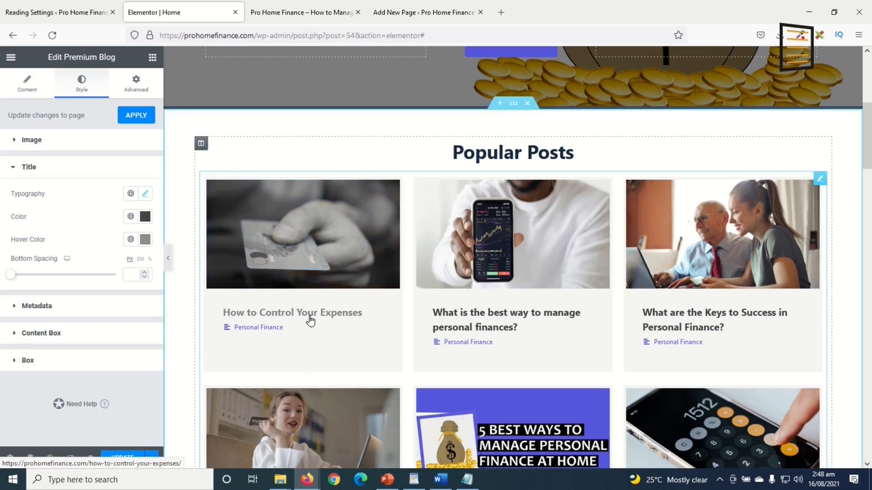
Show the Latest Articles & Guides grid's Content settings and expand Post Options
scroll(305, 320, "down", 8)
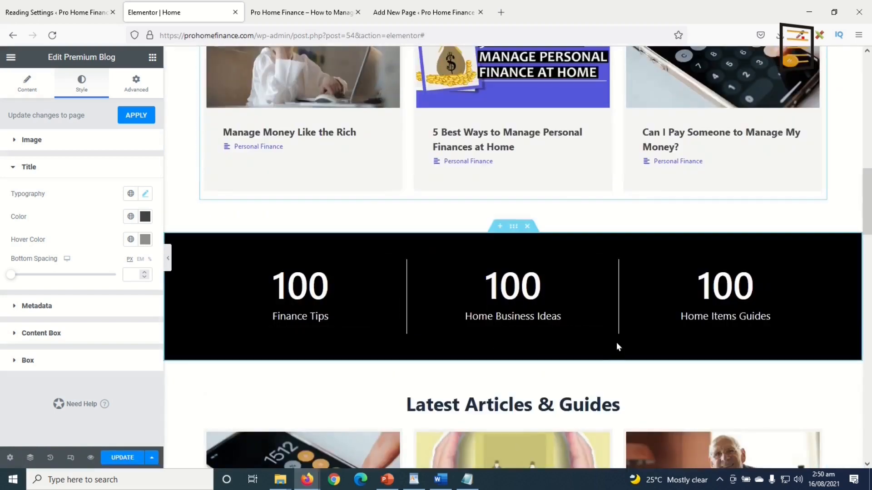
scroll(622, 340, "down", 1)
scroll(443, 227, "down", 2)
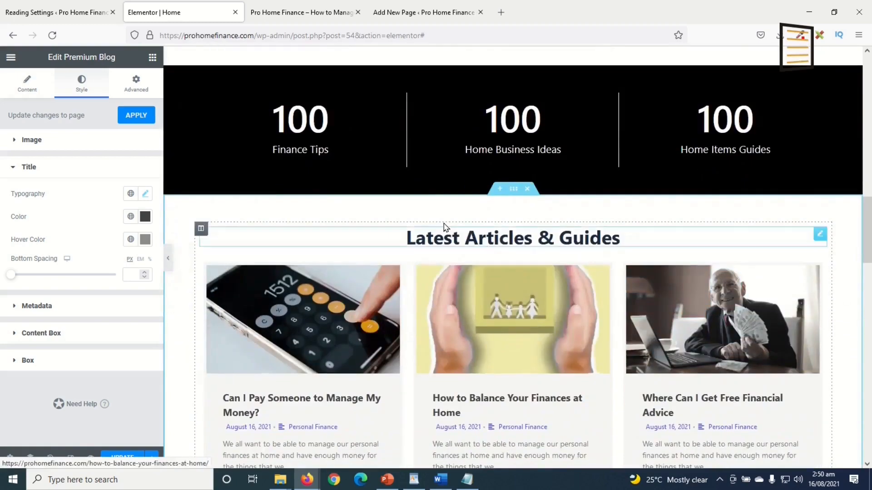
scroll(549, 266, "down", 3)
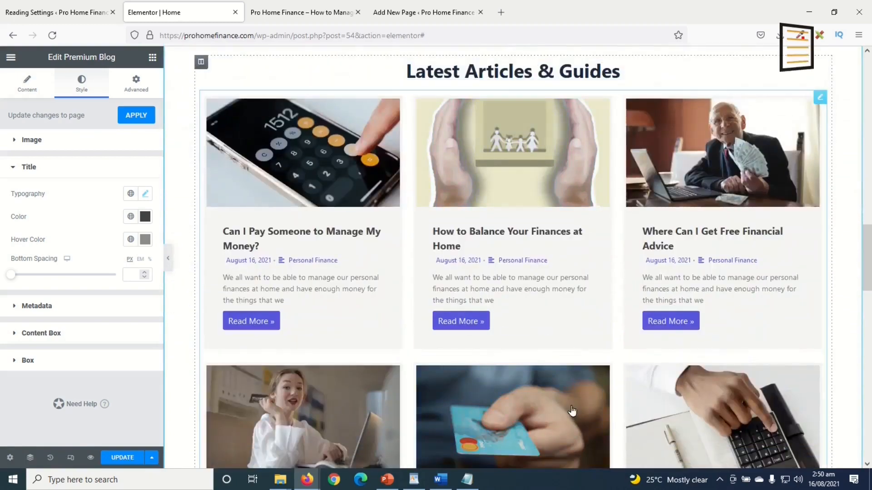
scroll(571, 413, "down", 8)
scroll(571, 400, "up", 7)
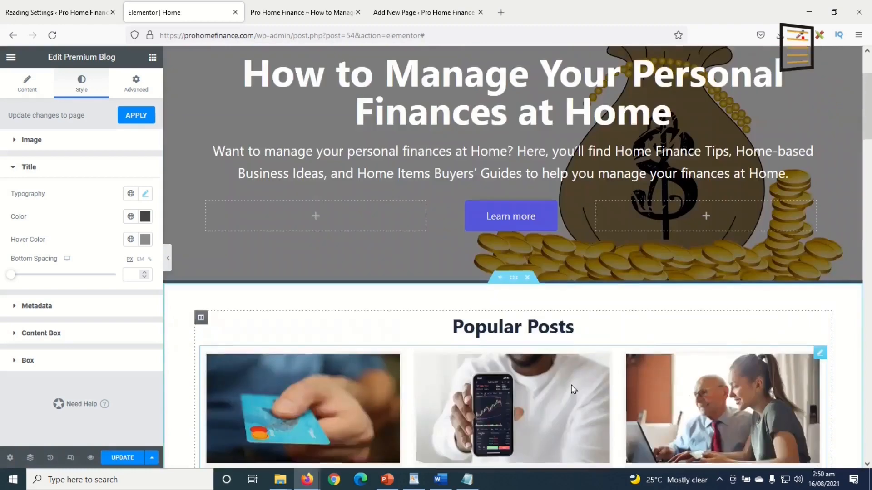
scroll(545, 345, "down", 5)
scroll(468, 326, "down", 5)
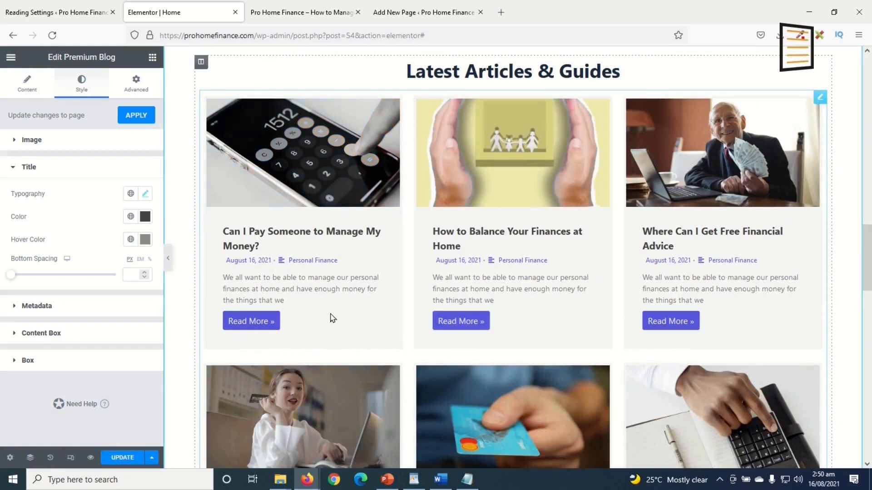
left_click(820, 100)
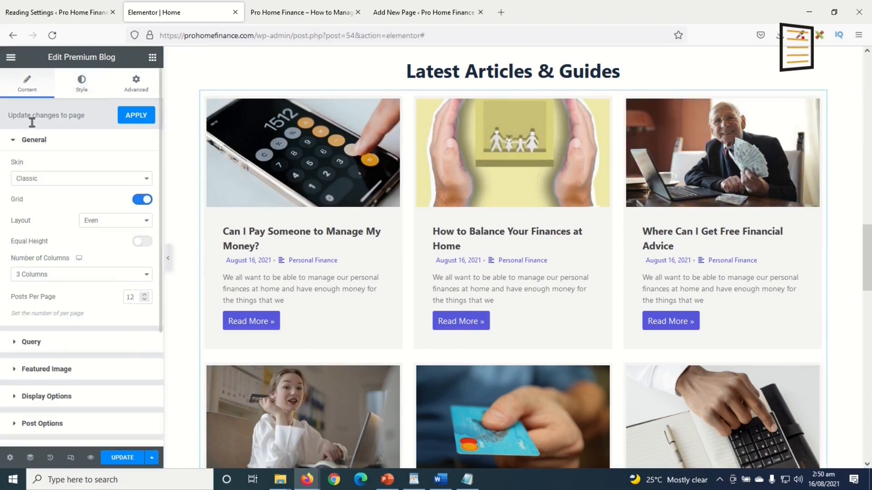
left_click(56, 423)
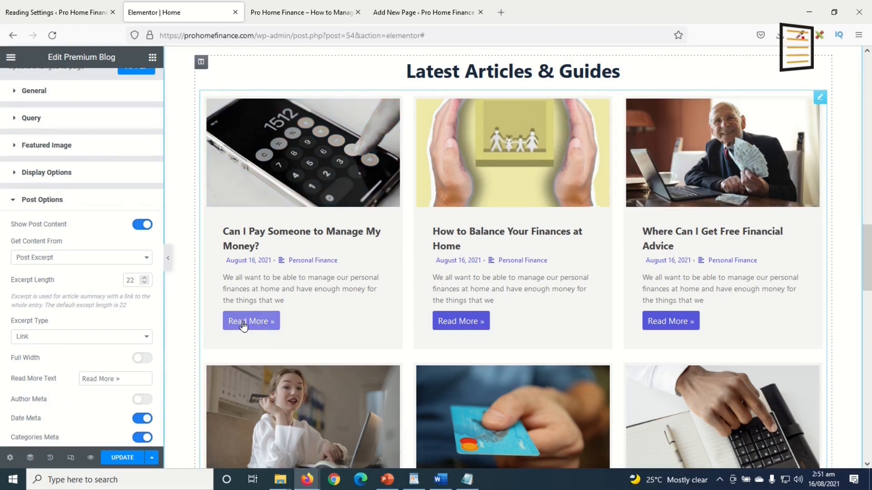
Try Dots as the excerpt type, revert to Link, and select the 'Read More »' text
left_click(103, 338)
left_click(74, 352)
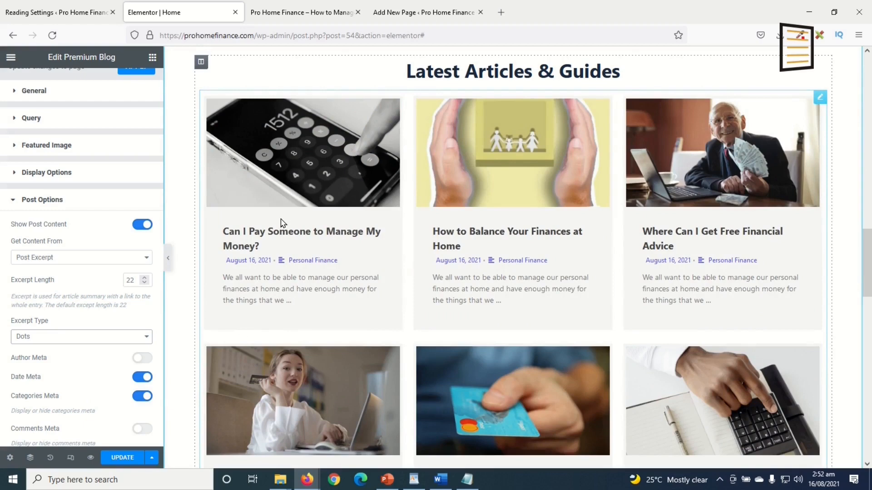
left_click(70, 338)
left_click(53, 364)
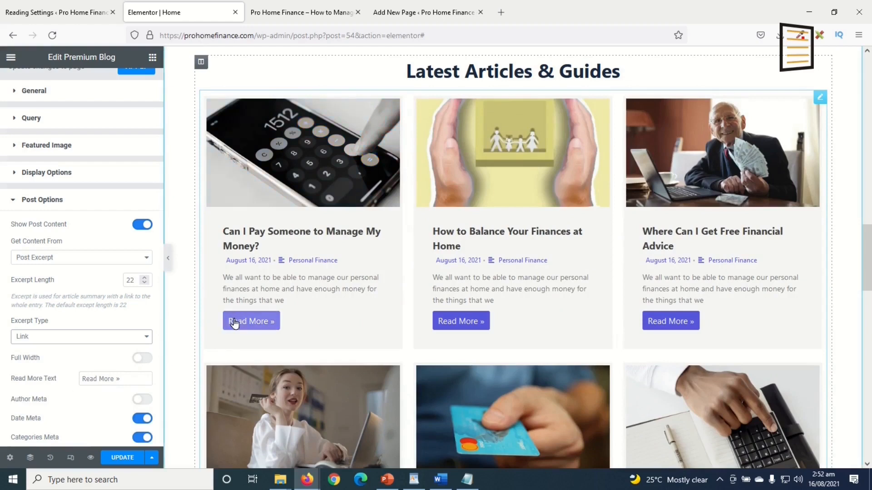
left_click_drag(129, 378, 6, 370)
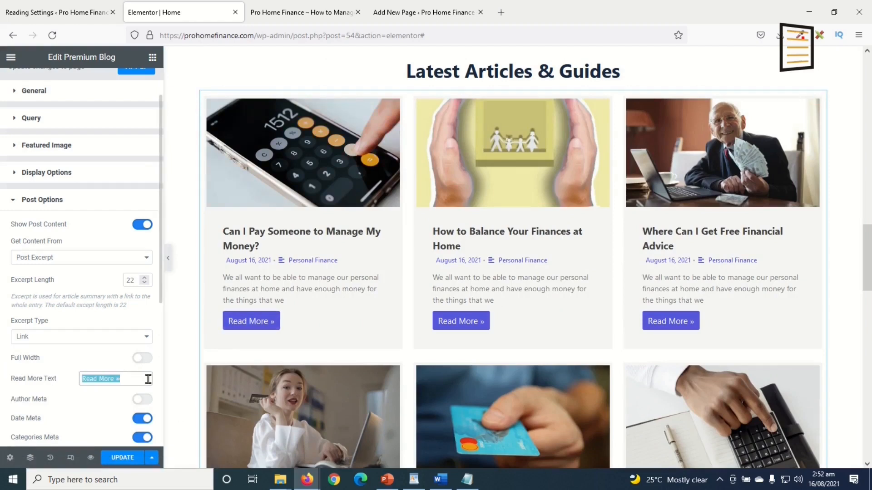
scroll(106, 177, "down", 4)
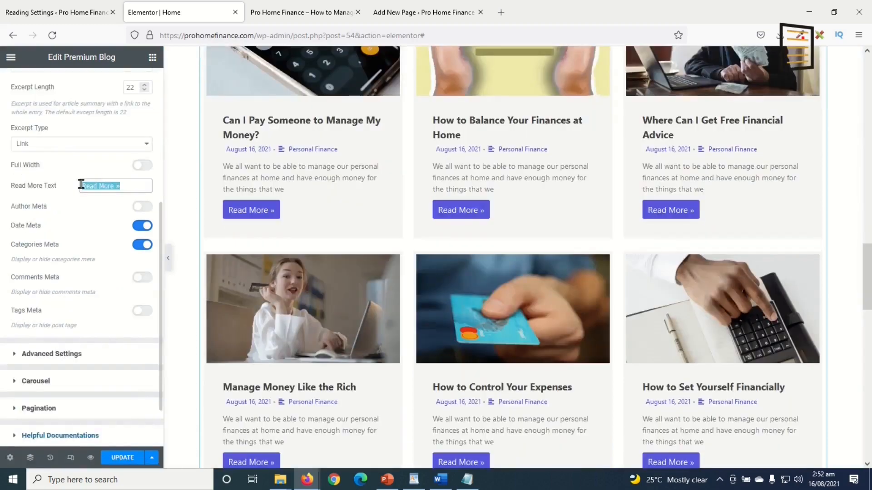
scroll(80, 184, "up", 5)
scroll(260, 395, "up", 11)
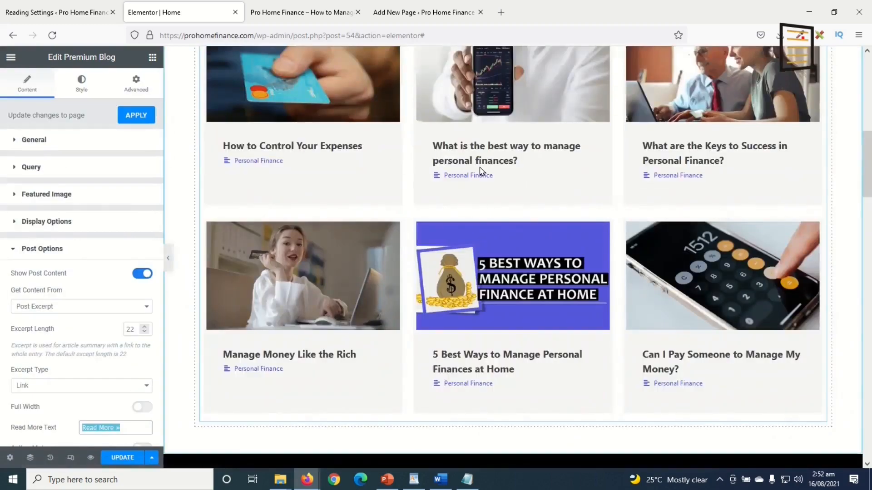
scroll(492, 301, "down", 8)
scroll(577, 303, "down", 9)
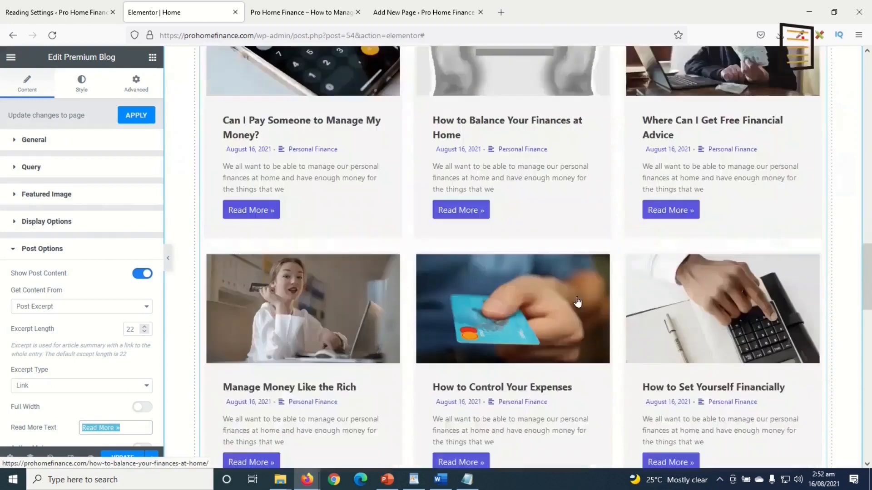
scroll(579, 302, "down", 10)
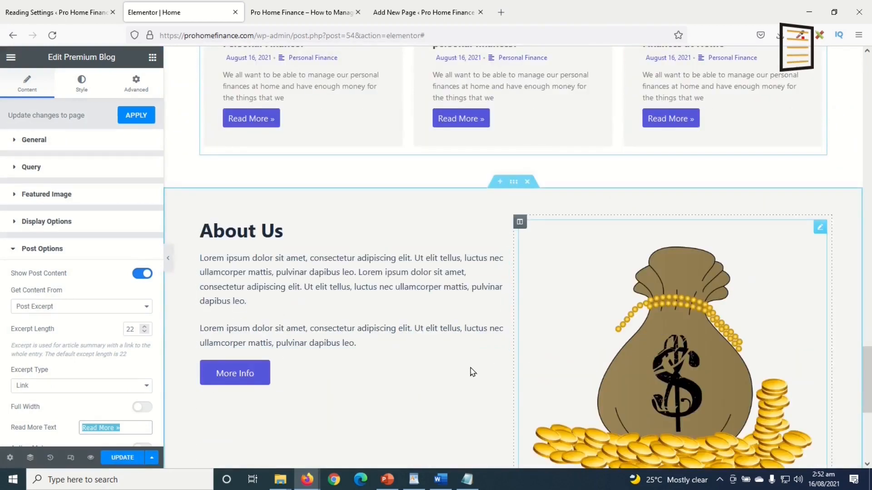
Replace the About Us paragraphs with test text, then restore the two Lorem ipsum paragraphs
scroll(335, 175, "down", 2)
left_click(334, 175)
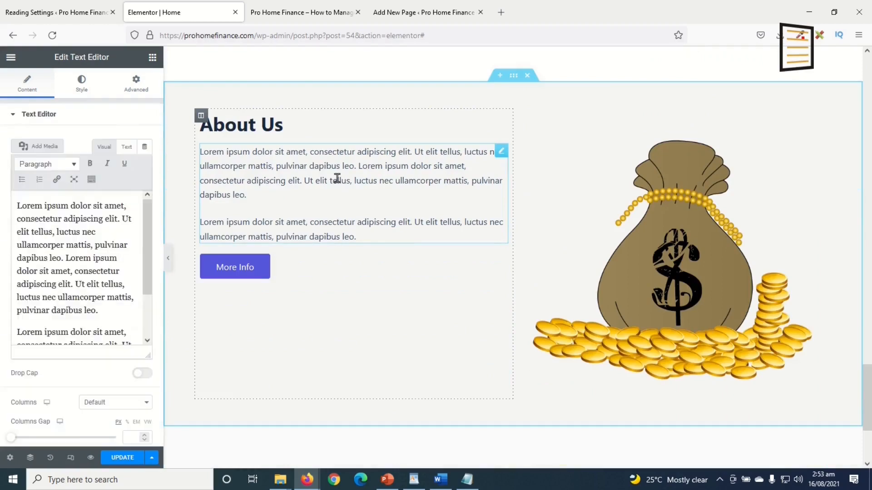
scroll(118, 315, "down", 2)
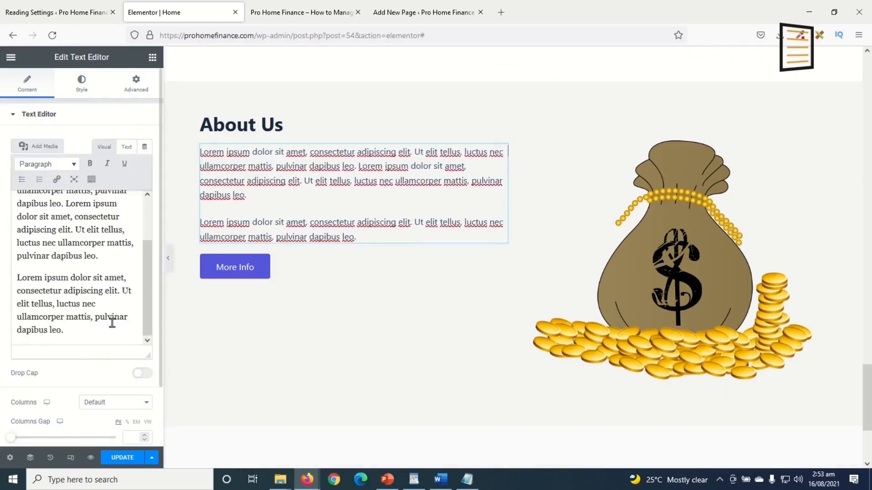
left_click_drag(88, 331, 2, 154)
key("ctrl+c")
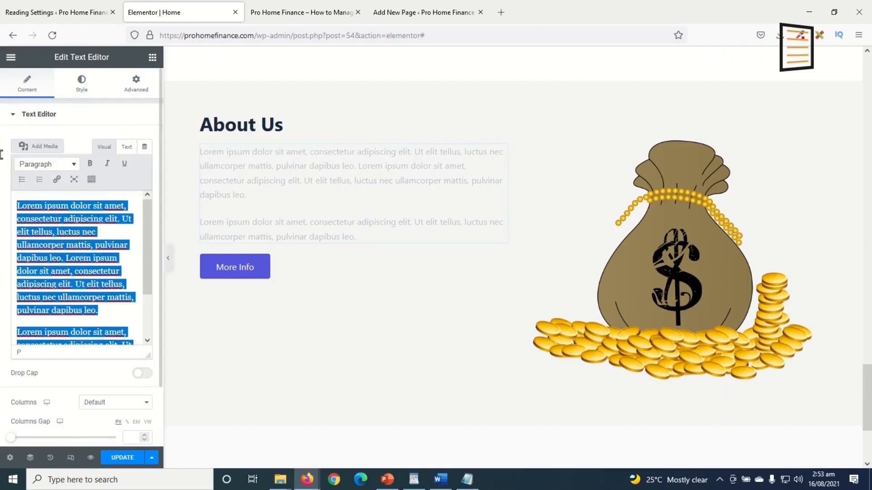
key("BackSpace")
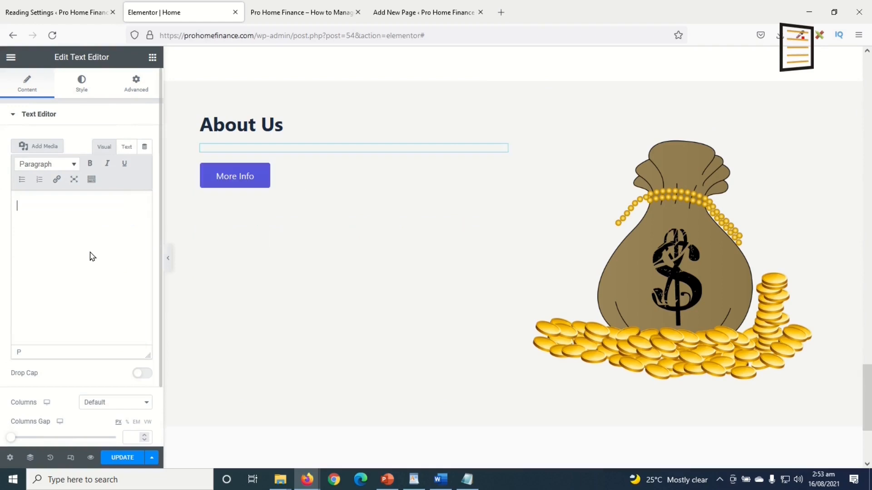
type("fghftrghfvgjgfhg")
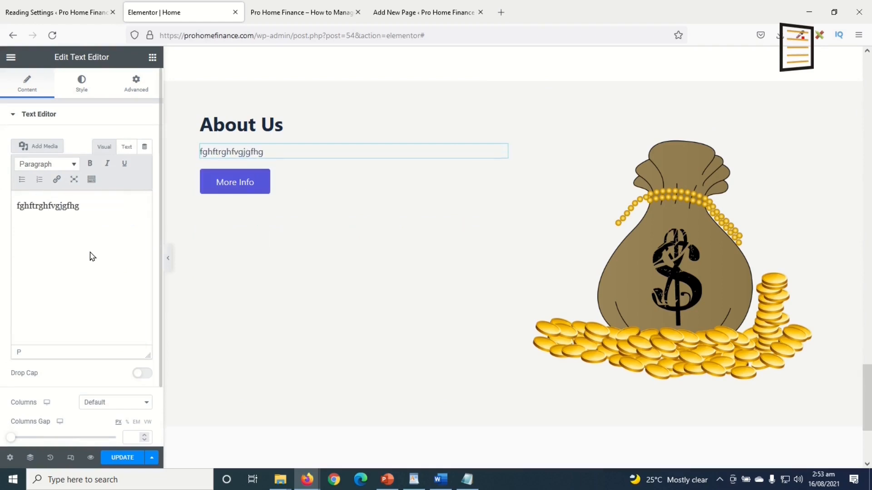
key("ctrl+a")
key("ctrl+v")
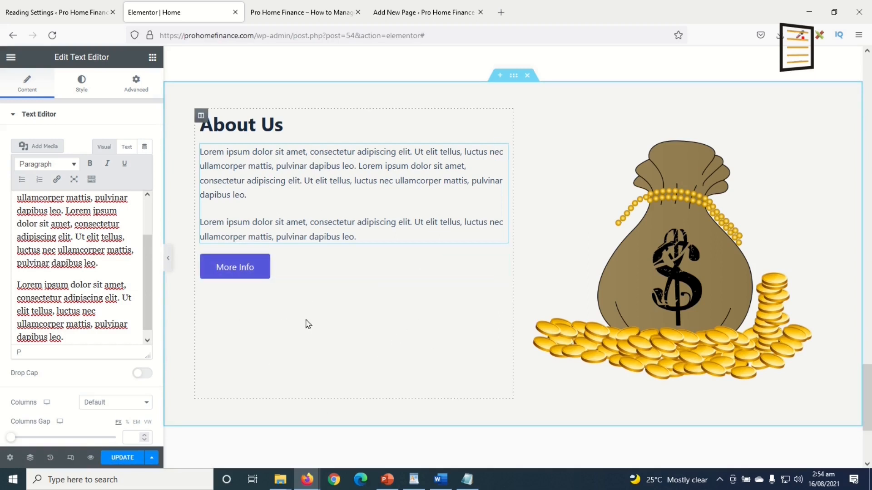
scroll(521, 354, "down", 2)
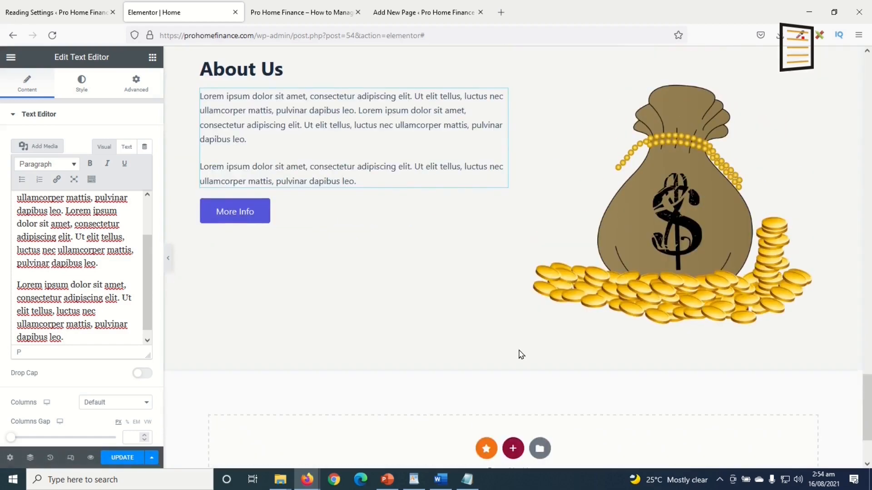
Replace the About Us money-bag image with the photo of two people at a laptop
left_click(660, 213)
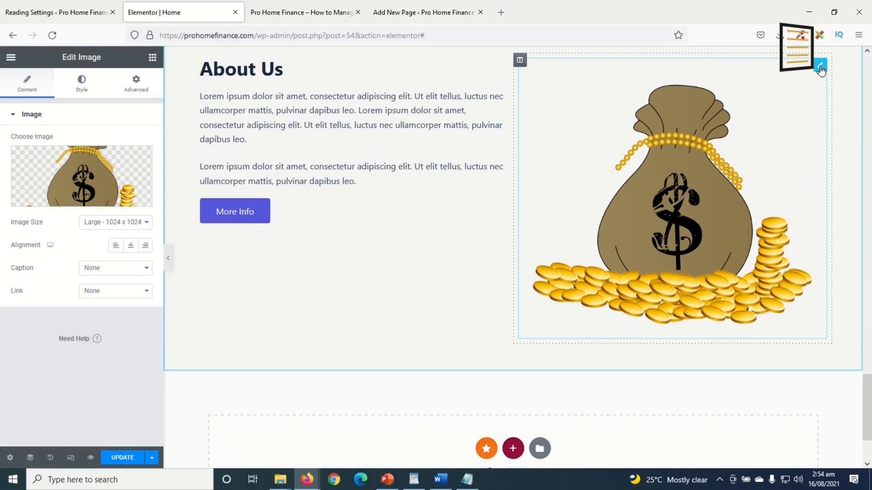
mouse_move(65, 177)
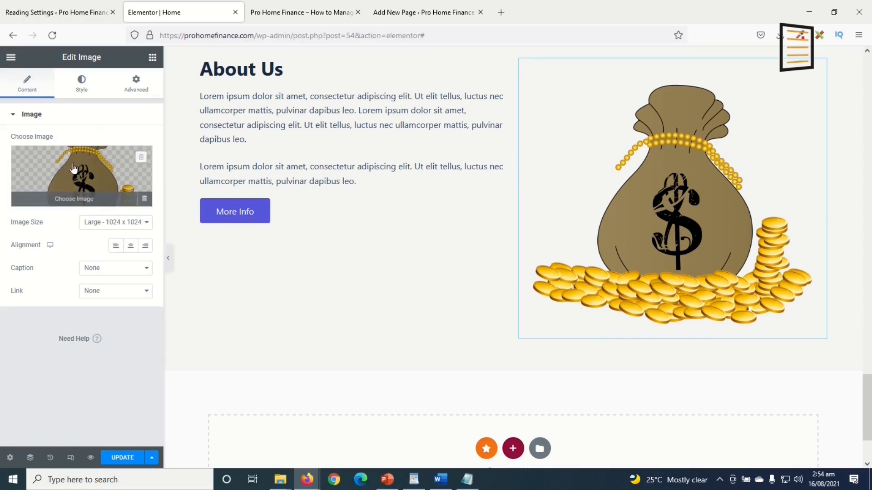
left_click(74, 168)
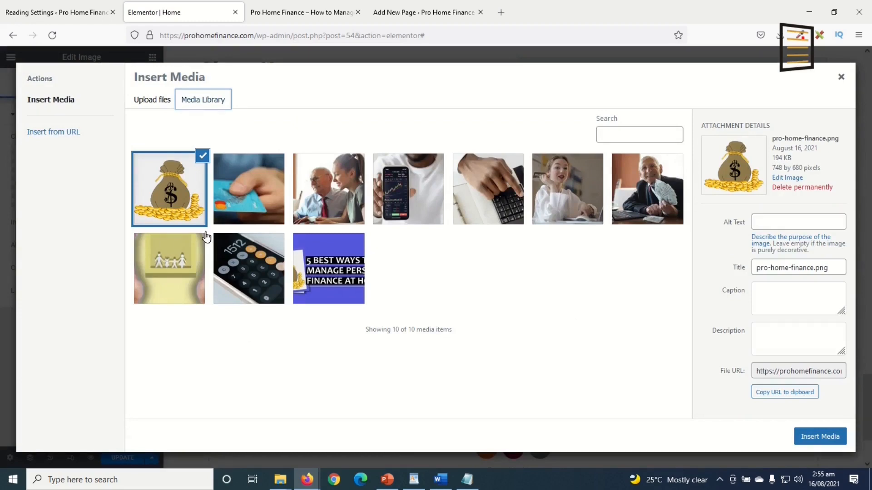
left_click(329, 200)
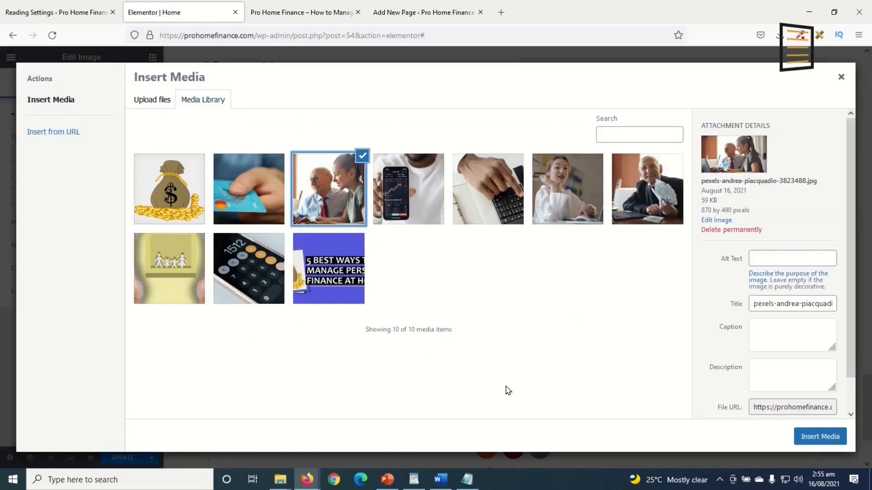
left_click(819, 437)
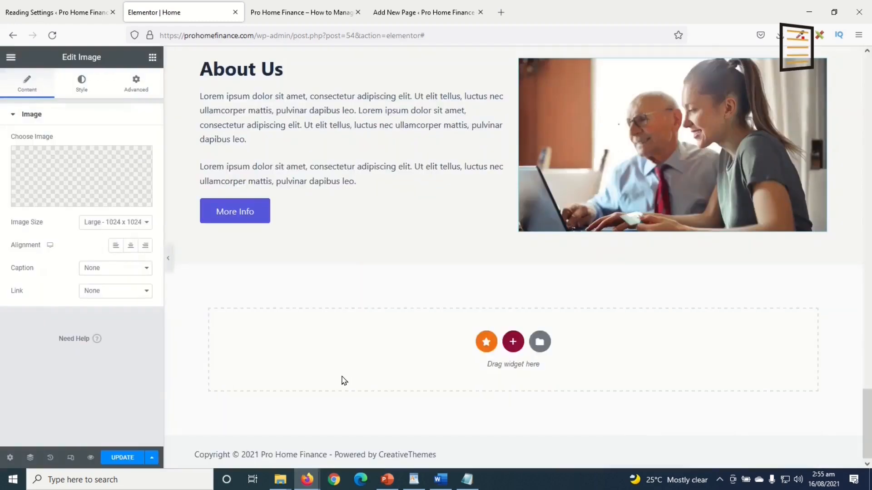
Upload picture.jpg and insert it as the About Us image
left_click(69, 177)
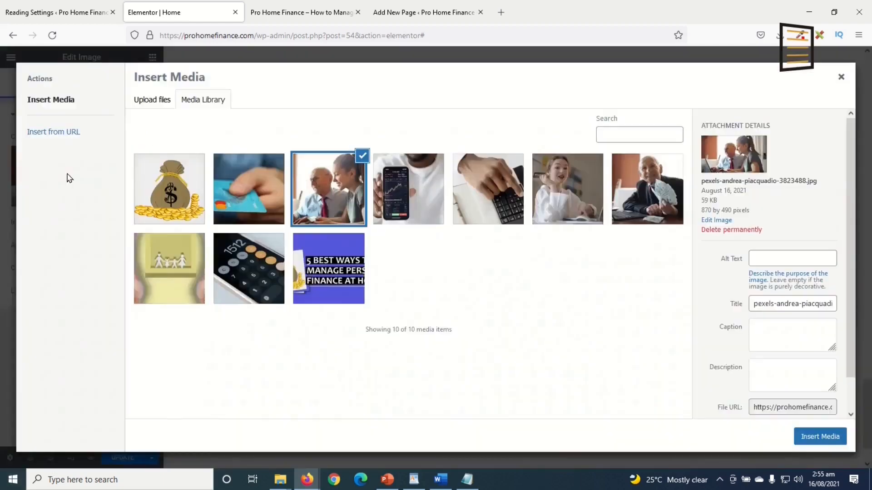
left_click(148, 104)
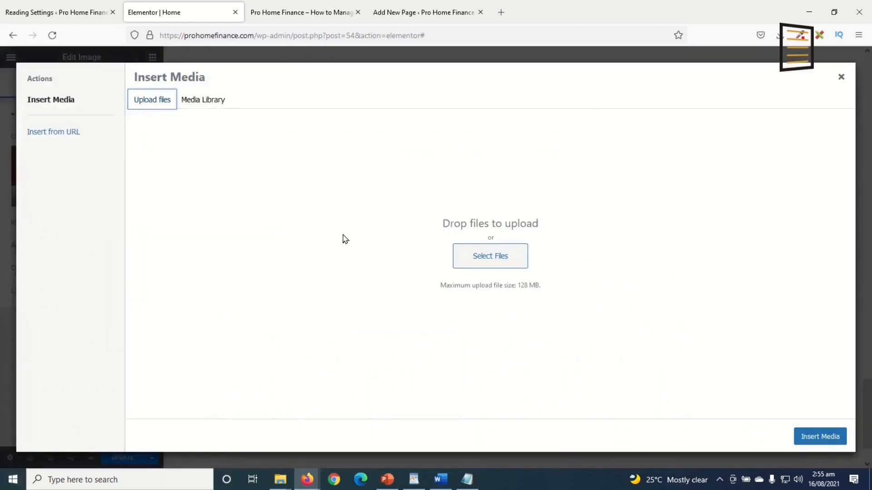
left_click(457, 256)
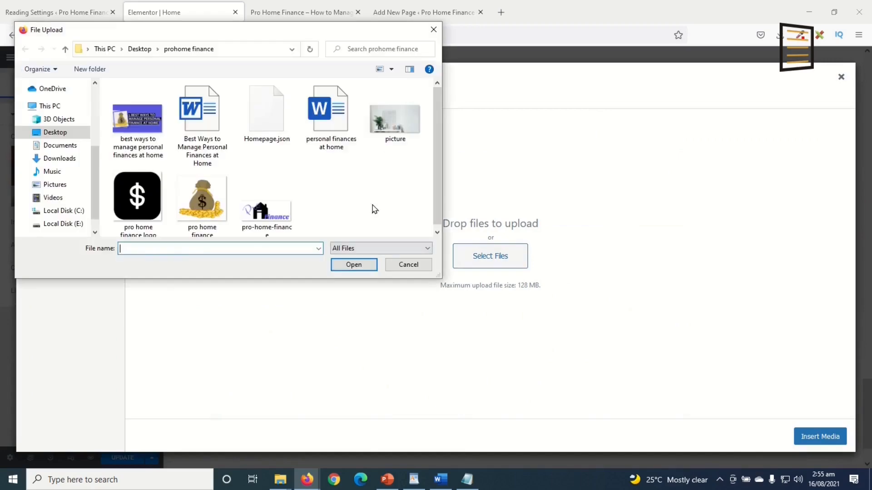
left_click(408, 125)
left_click(354, 265)
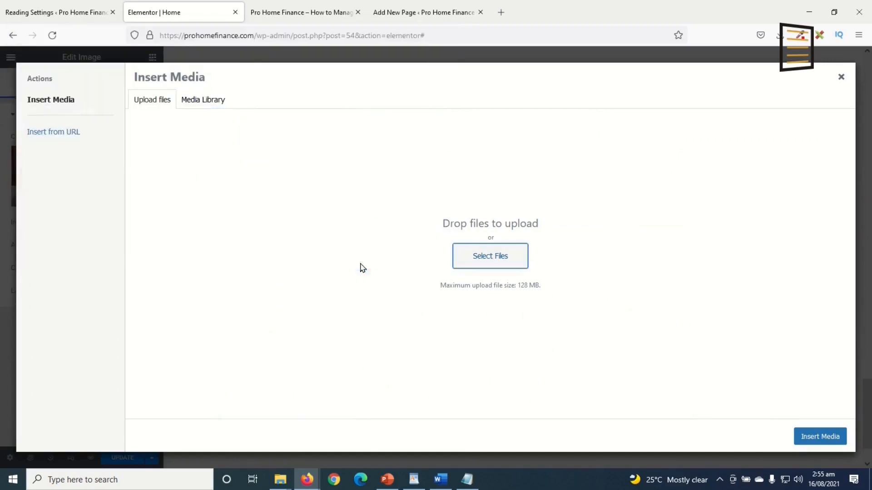
left_click(820, 436)
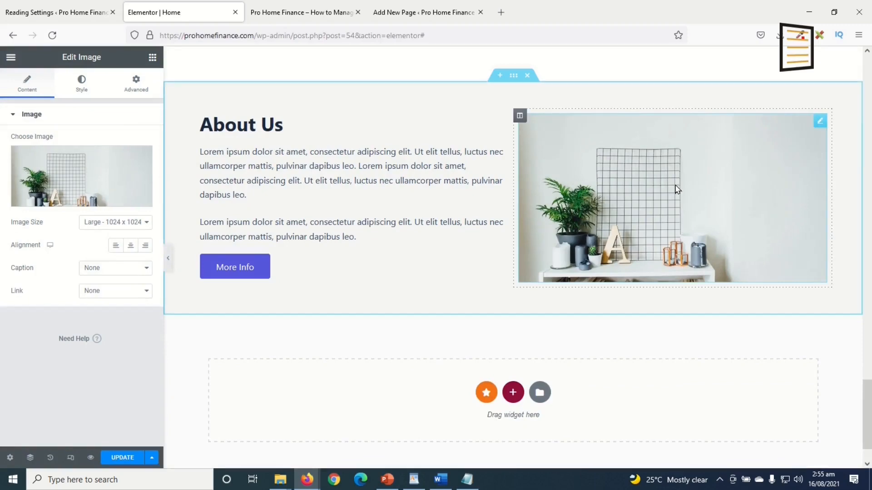
Set the plant and wire grid photo as the hero section's background image
scroll(677, 189, "up", 15)
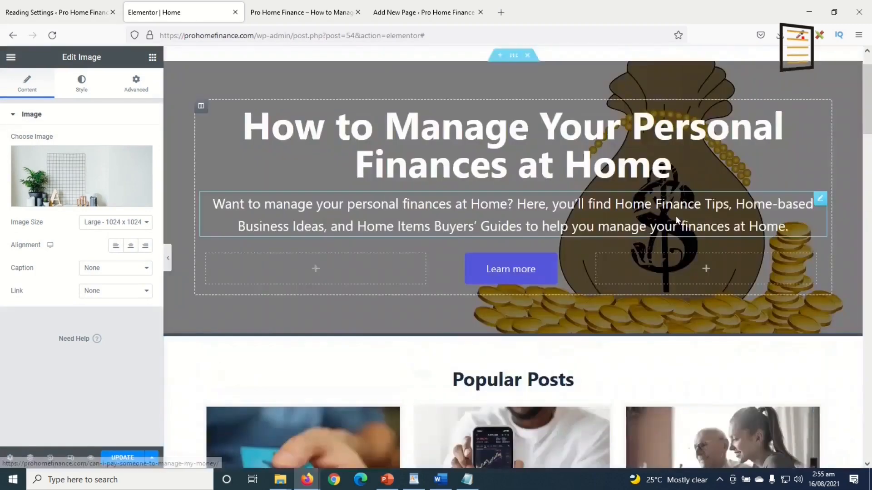
scroll(675, 216, "up", 2)
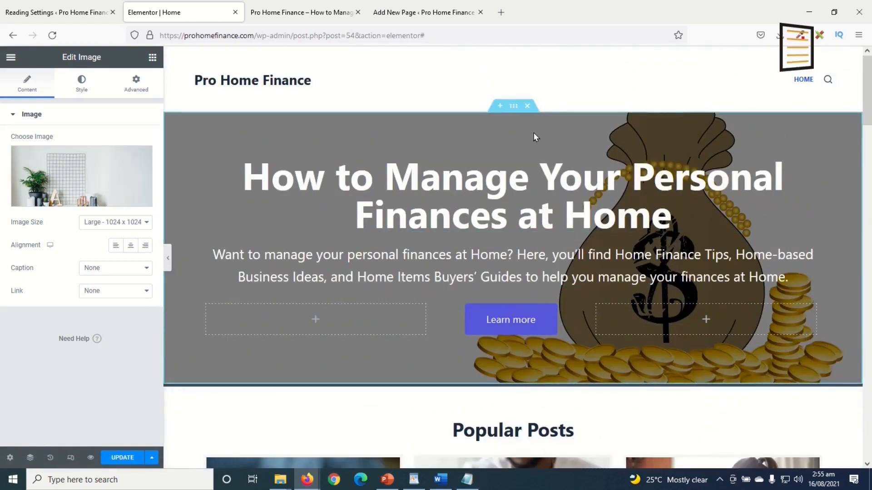
left_click(514, 107)
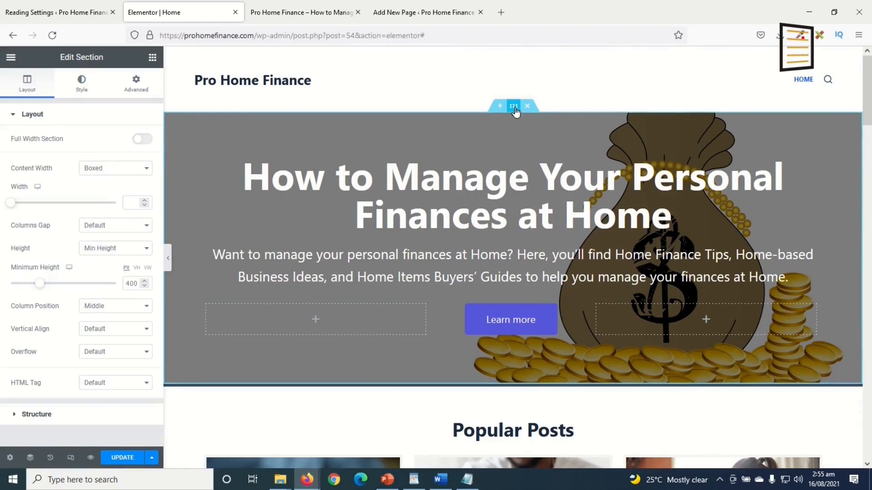
left_click(79, 83)
left_click(72, 247)
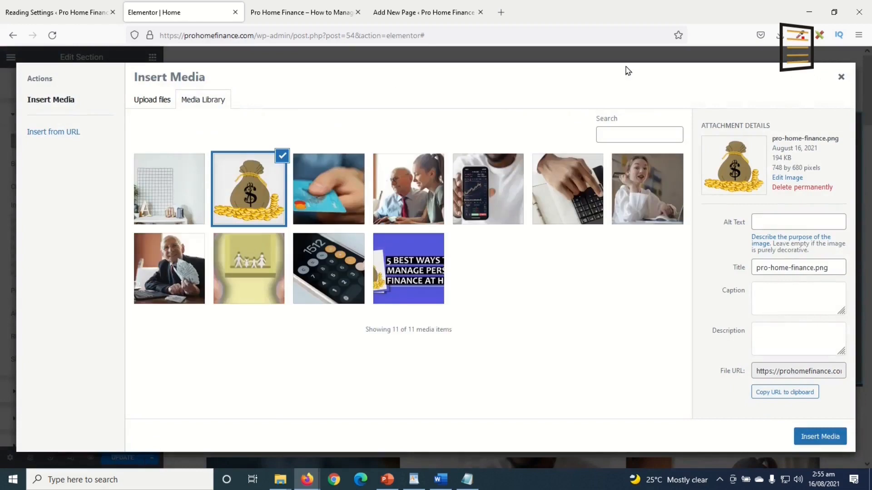
left_click(168, 190)
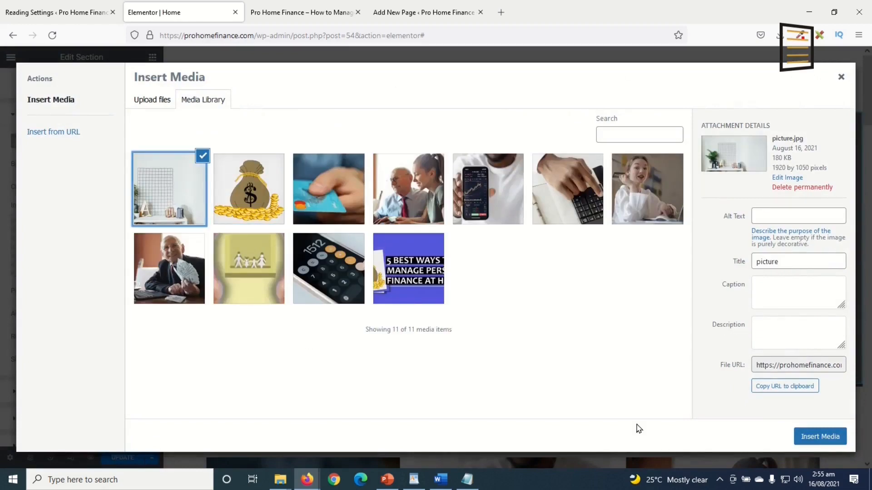
left_click(820, 438)
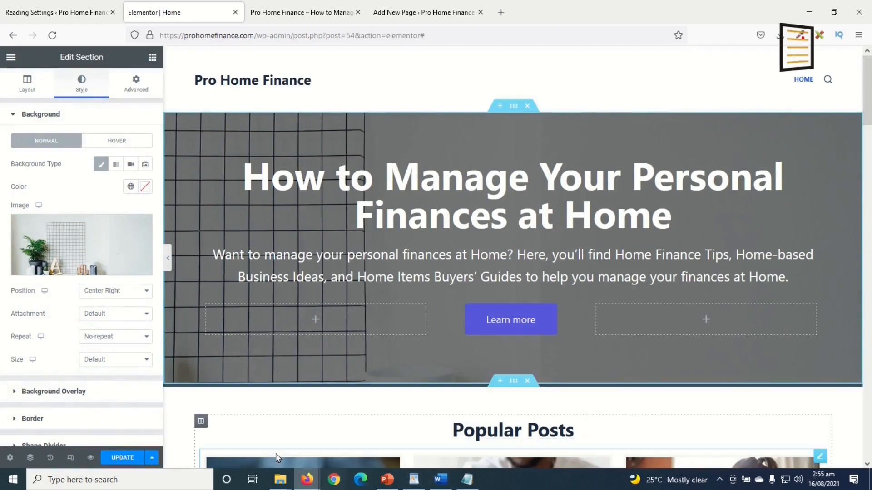
Try Default and Top Center positions, settle on Center Center, and set size to Cover
left_click(117, 296)
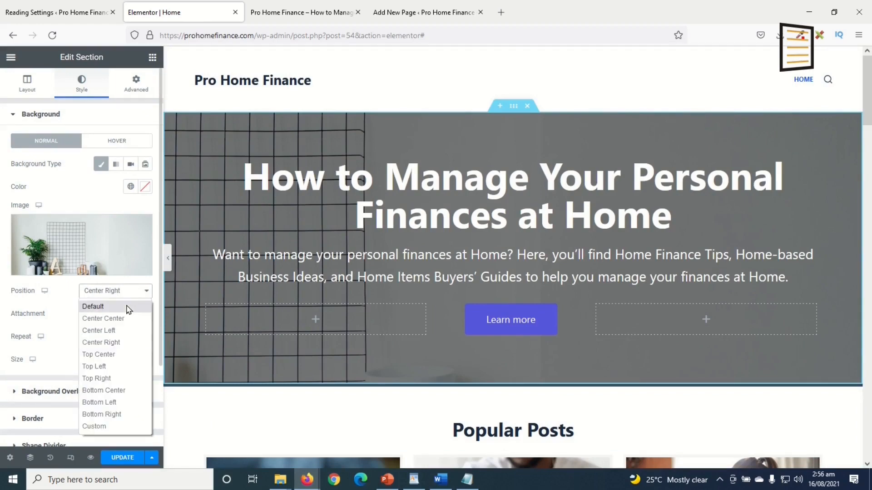
left_click(127, 307)
left_click(121, 299)
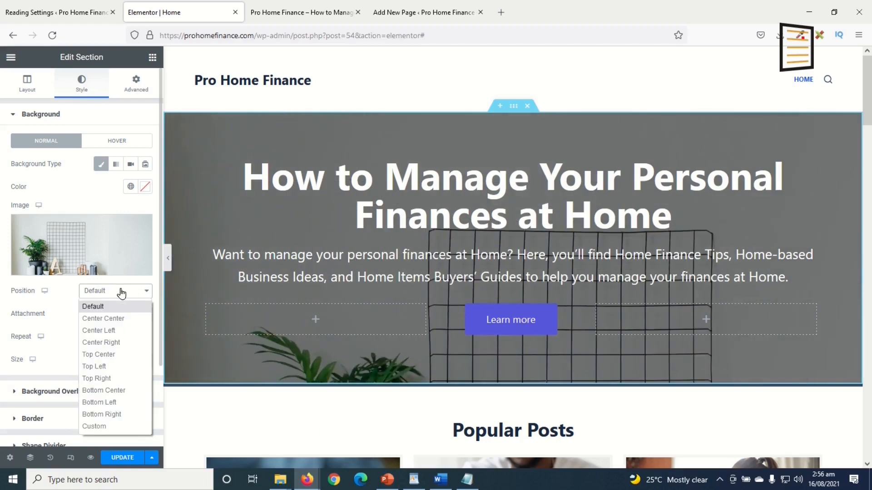
left_click(121, 319)
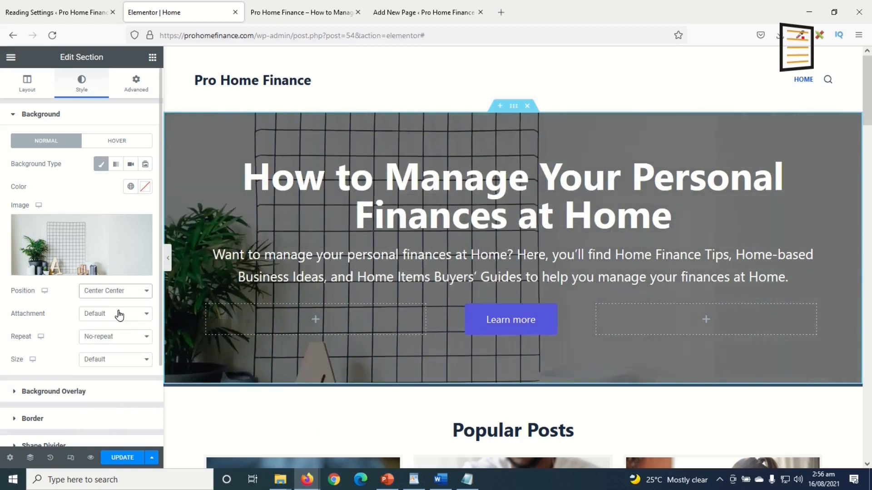
left_click(119, 291)
left_click(111, 355)
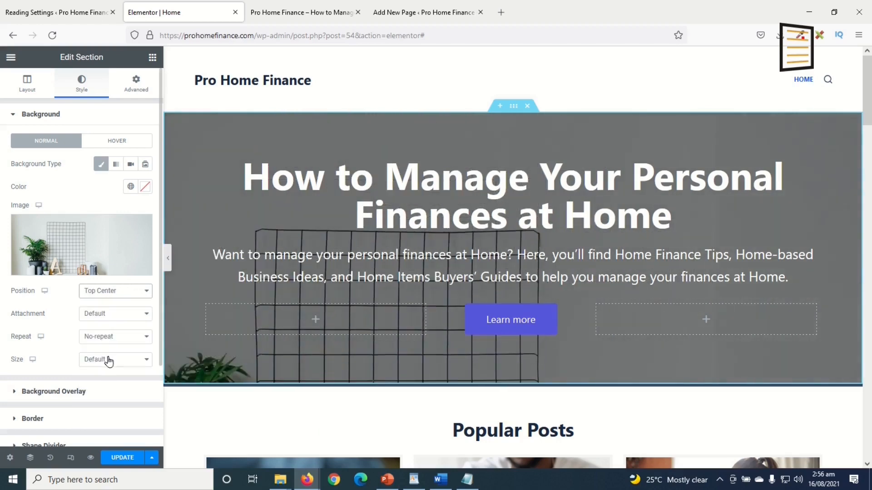
left_click(132, 292)
left_click(124, 318)
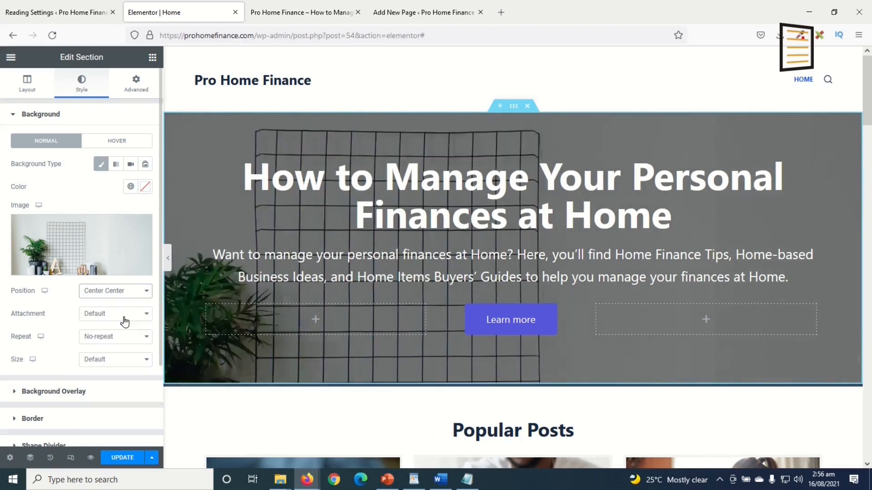
left_click(113, 363)
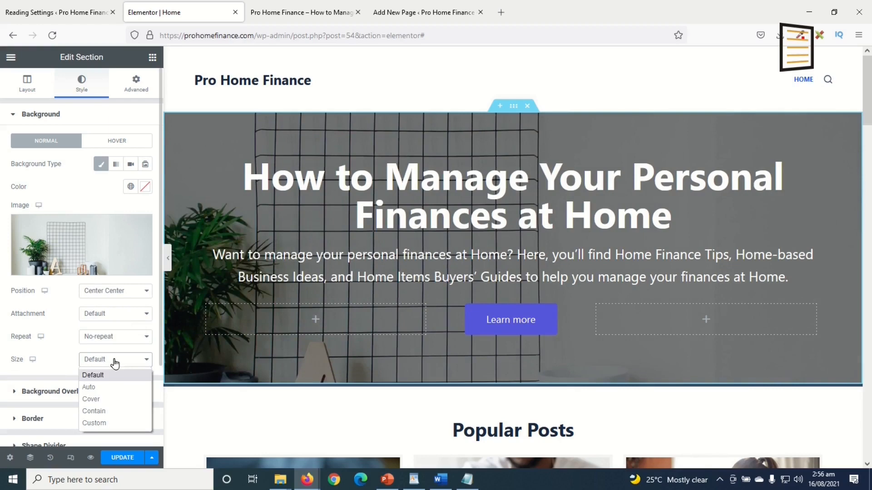
left_click(111, 400)
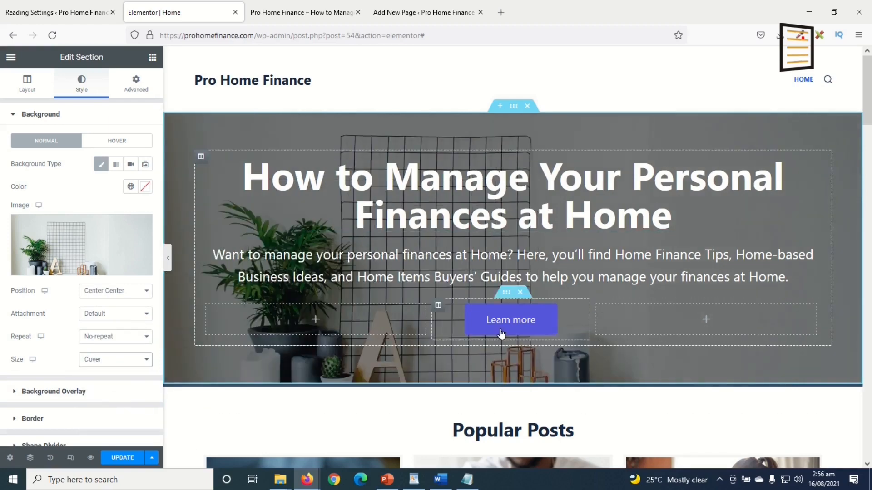
Set the background attachment to Fixed and check the repeat options
scroll(470, 416, "down", 3)
scroll(454, 414, "up", 3)
left_click(109, 316)
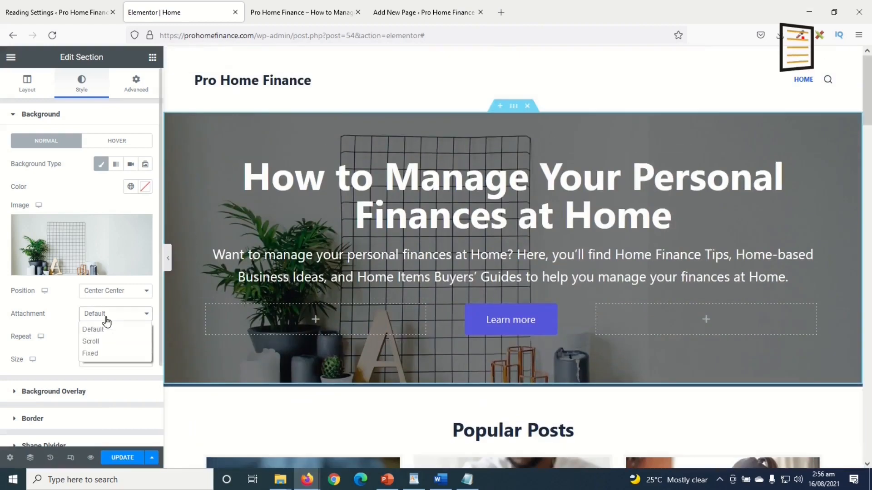
left_click(118, 355)
left_click(116, 356)
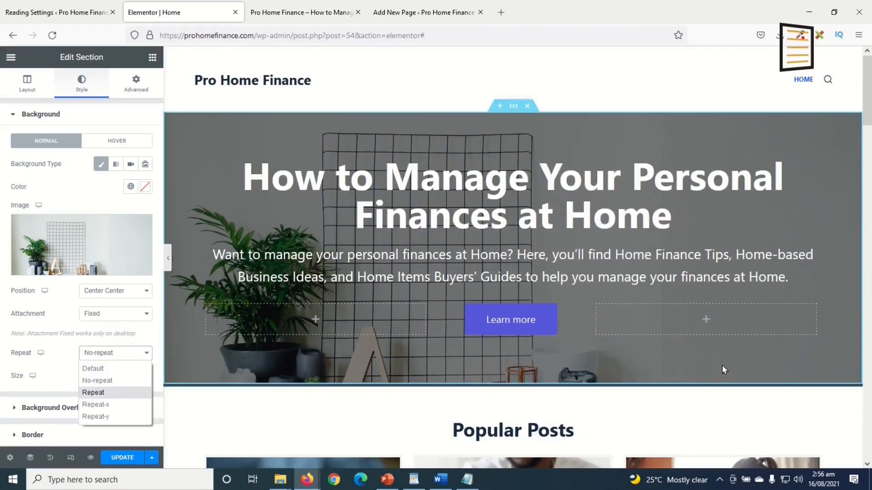
scroll(725, 369, "down", 3)
scroll(724, 370, "up", 3)
scroll(724, 369, "down", 5)
scroll(725, 369, "up", 5)
scroll(724, 369, "down", 5)
scroll(723, 364, "up", 5)
scroll(723, 365, "down", 3)
scroll(721, 369, "down", 2)
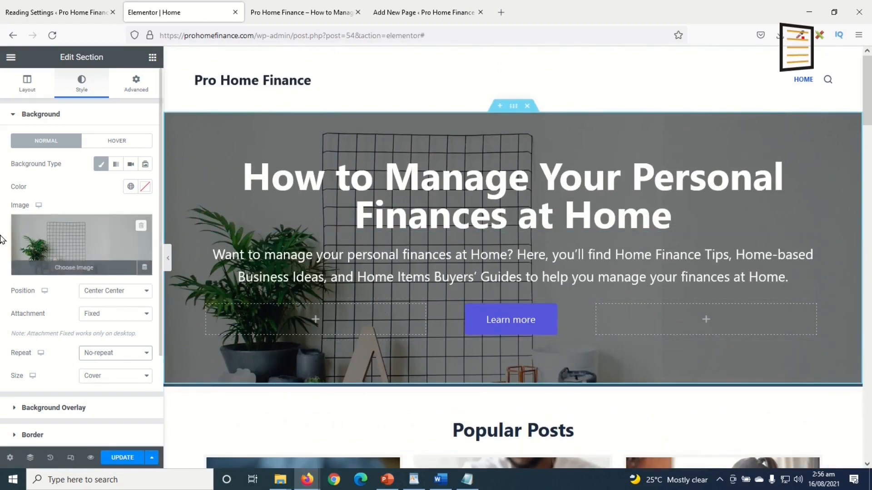
Use the money-bag image as hero background at Center Right, with Default attachment and size
left_click(82, 241)
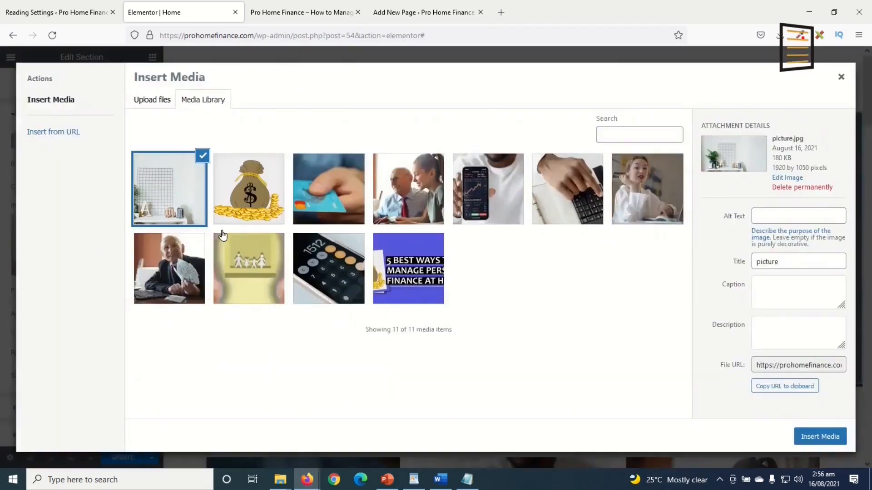
left_click(260, 181)
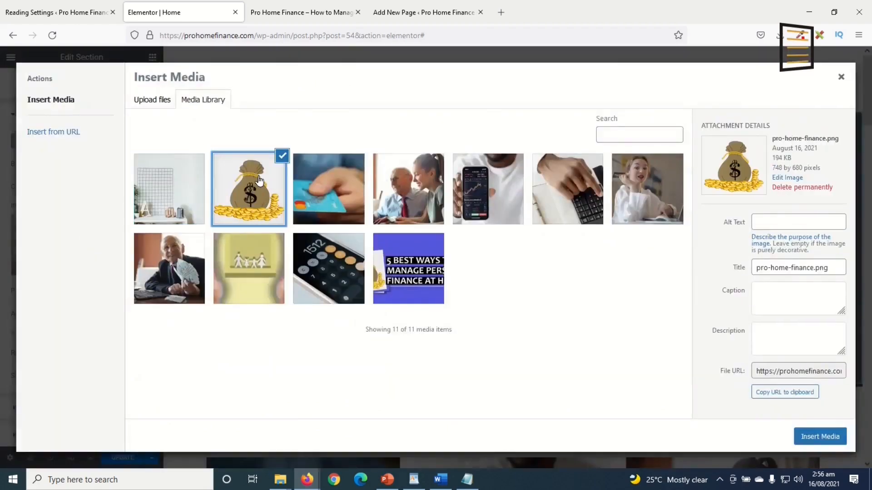
left_click(817, 439)
left_click(111, 292)
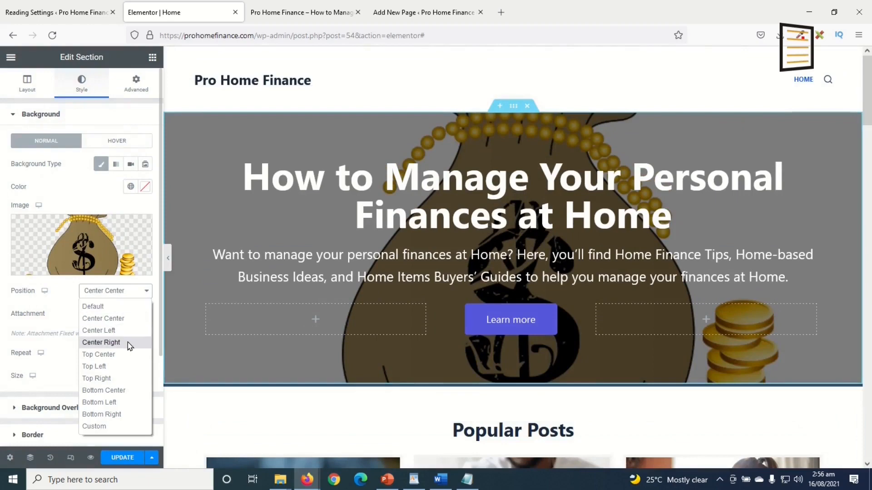
left_click(129, 344)
left_click(123, 315)
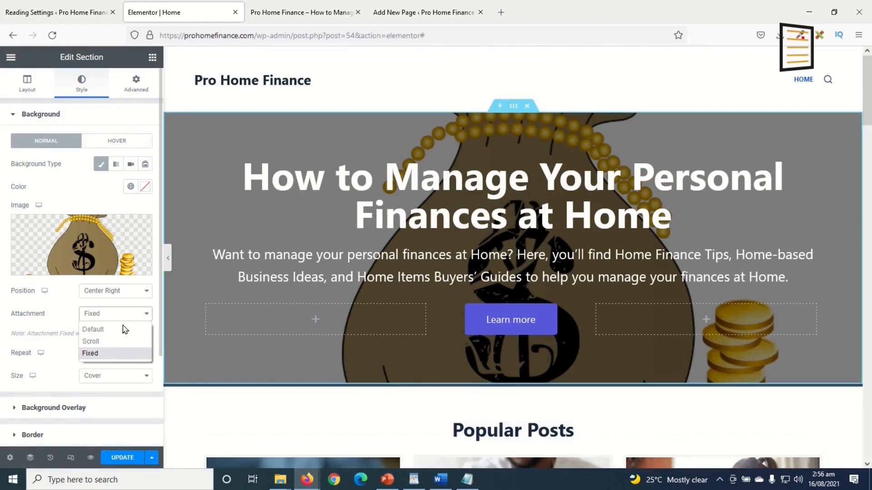
left_click(119, 335)
left_click(113, 360)
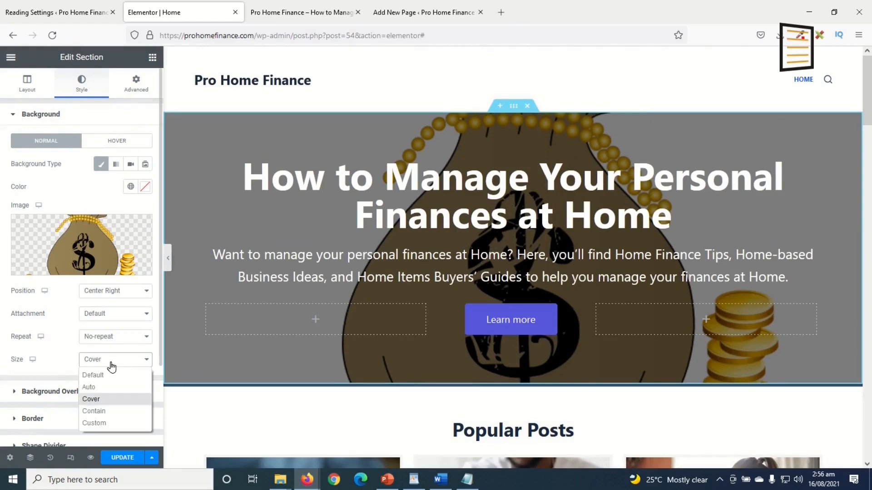
left_click(113, 376)
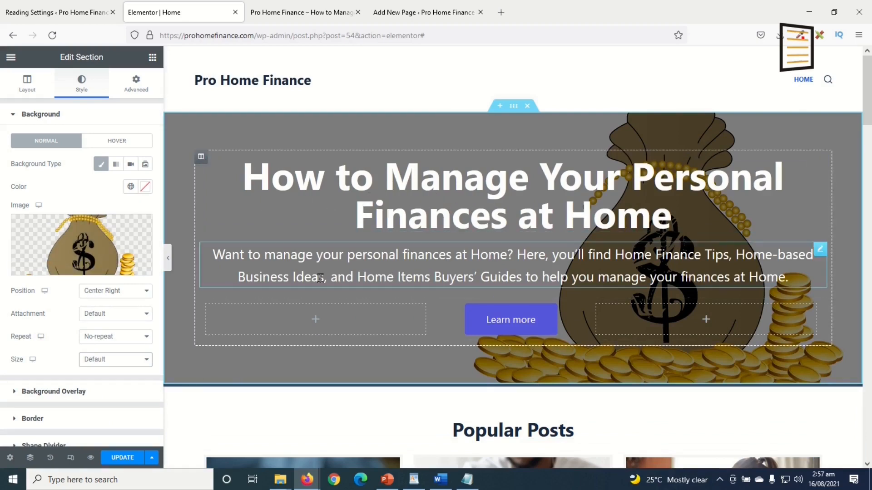
left_click(40, 391)
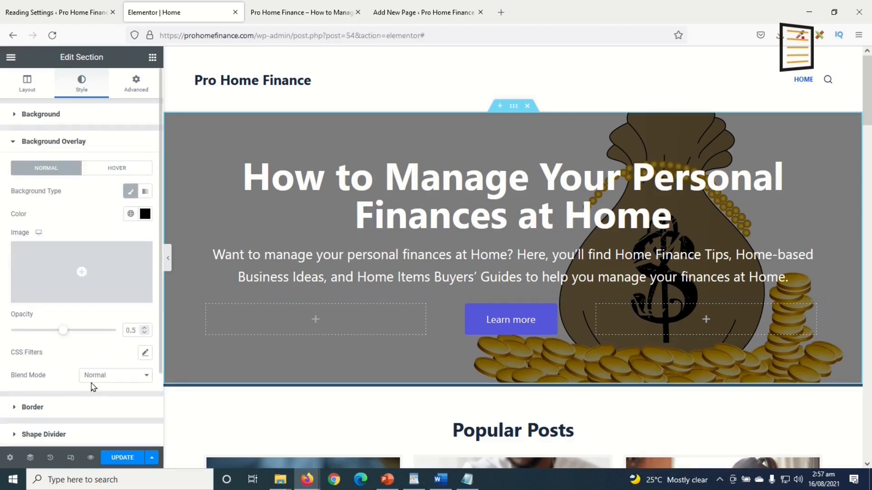
left_click(145, 216)
left_click(146, 217)
left_click(146, 217)
left_click(113, 295)
left_click(74, 272)
left_click(138, 321)
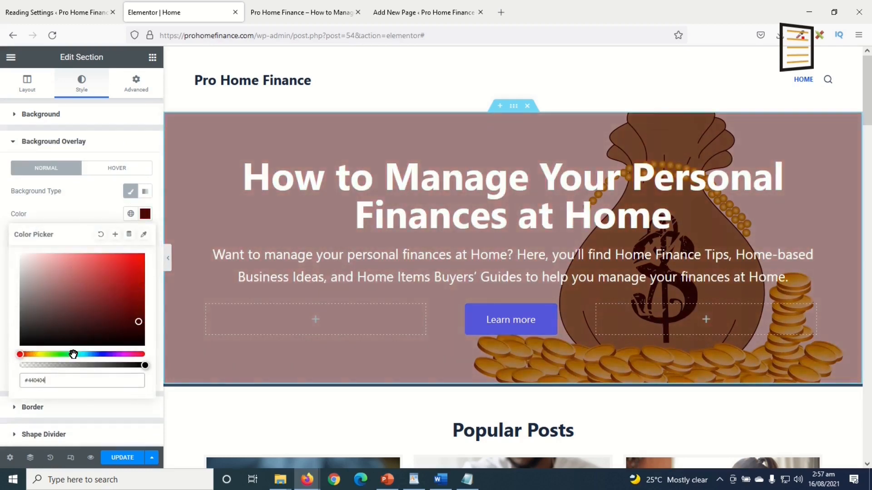
left_click(74, 354)
left_click(58, 284)
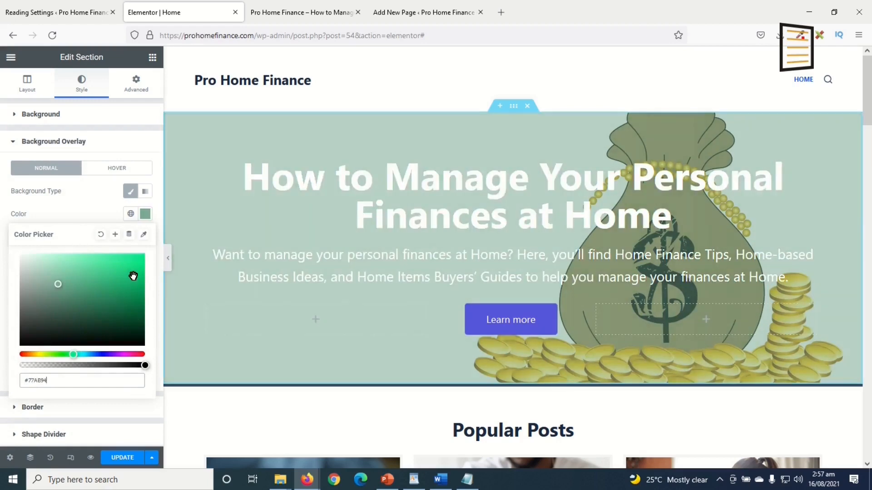
left_click(96, 354)
left_click(105, 292)
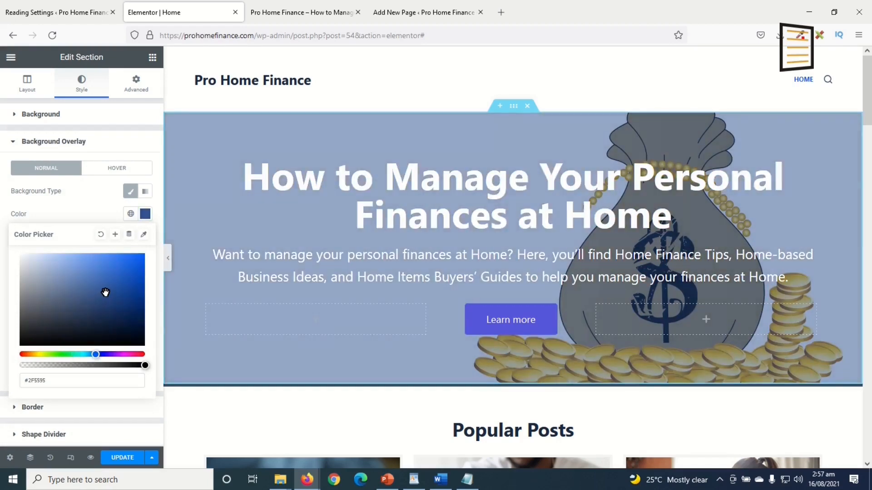
left_click_drag(21, 343, 2, 377)
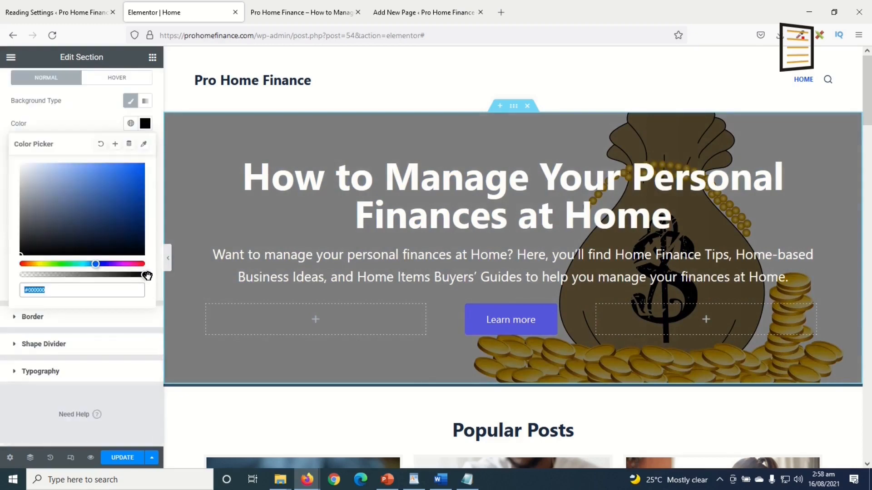
left_click_drag(147, 276, 1, 277)
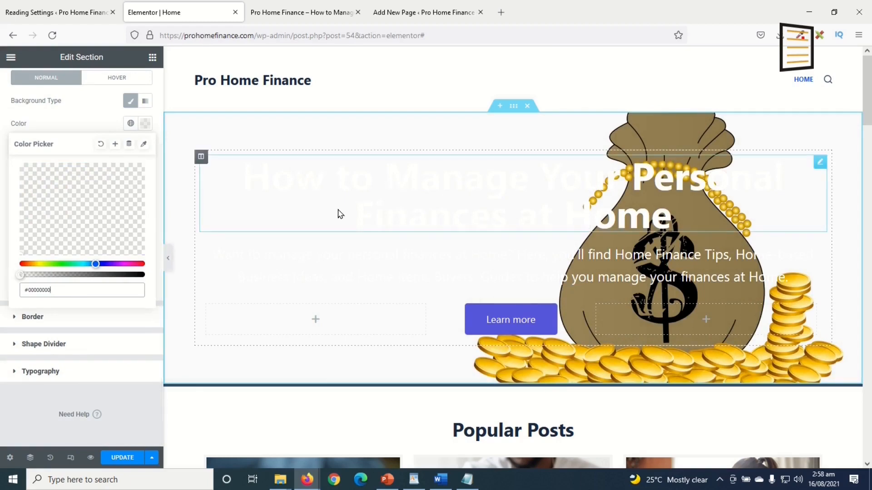
left_click_drag(19, 273, 176, 282)
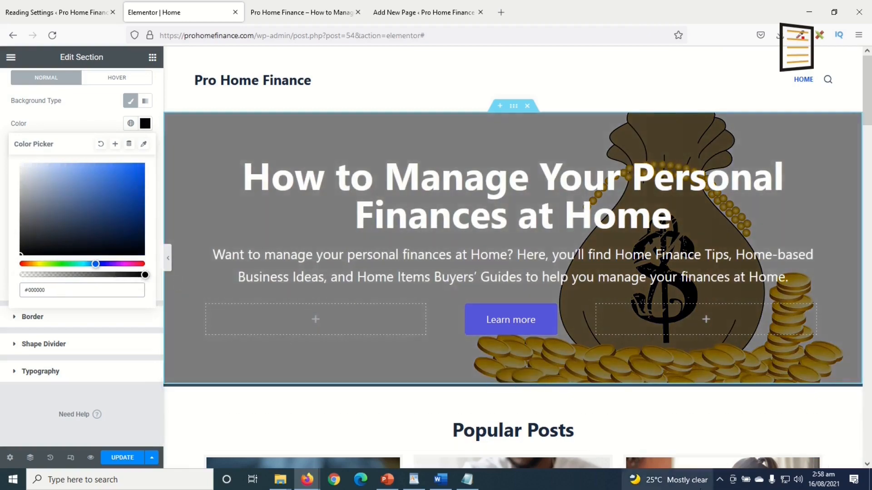
Swap the About Us shelf photo for the money-bag illustration, pro-home-finance.png
scroll(754, 370, "down", 15)
scroll(750, 376, "down", 10)
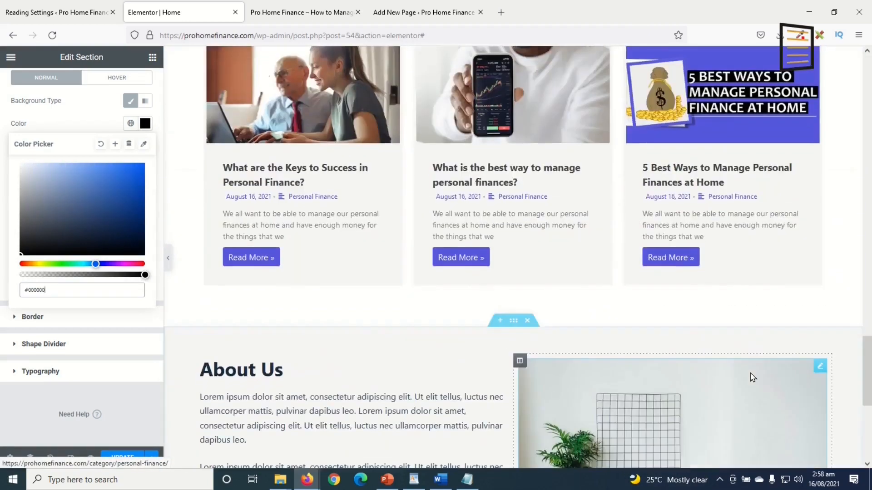
left_click(759, 297)
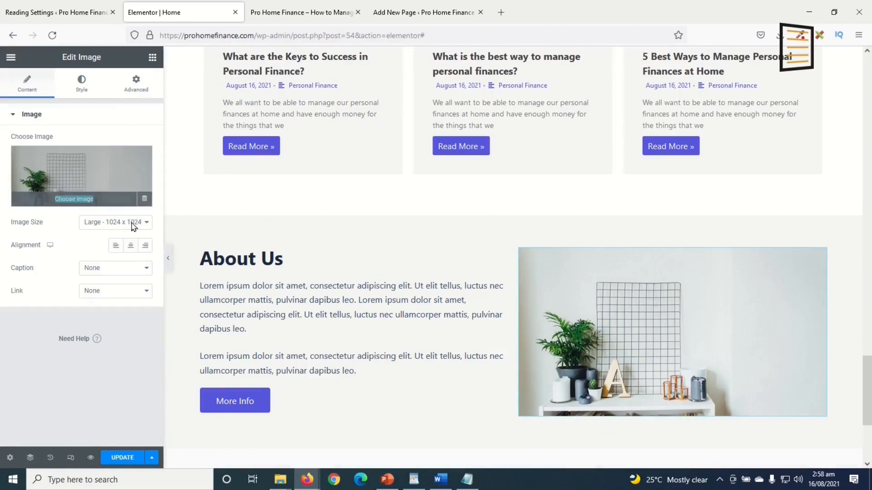
left_click(112, 194)
left_click(257, 189)
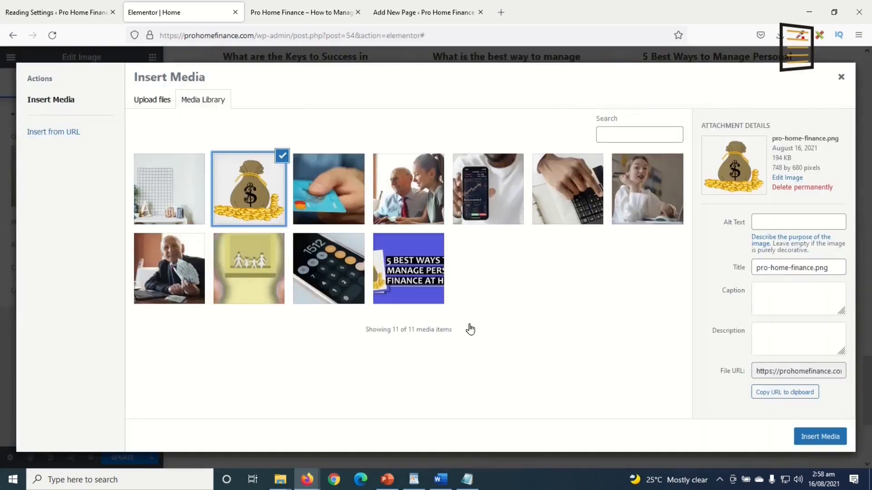
left_click(809, 440)
scroll(557, 431, "up", 5)
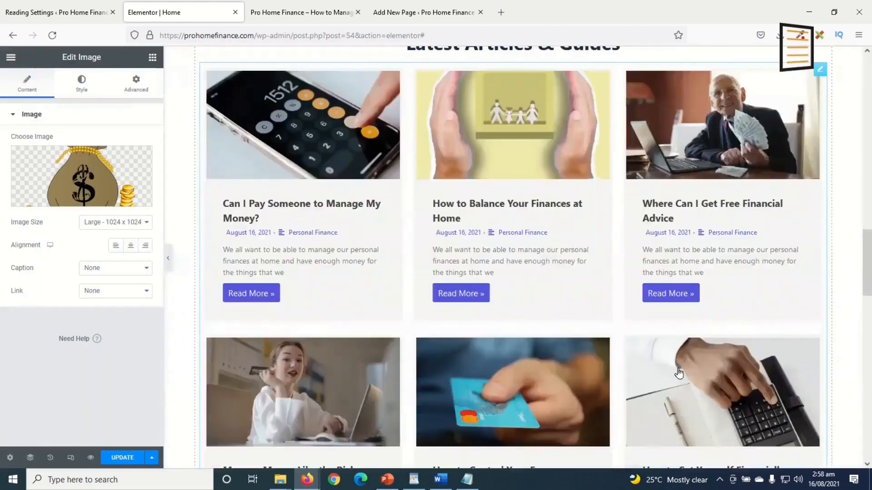
scroll(675, 375, "down", 10)
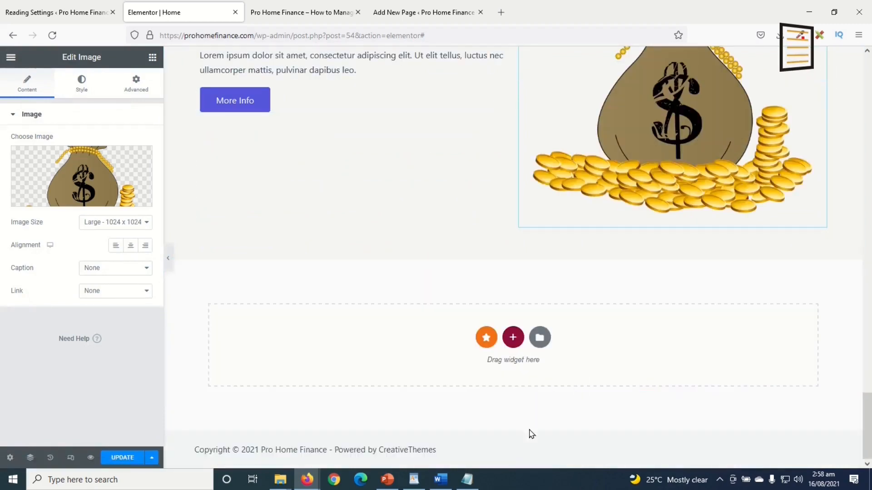
left_click(513, 342)
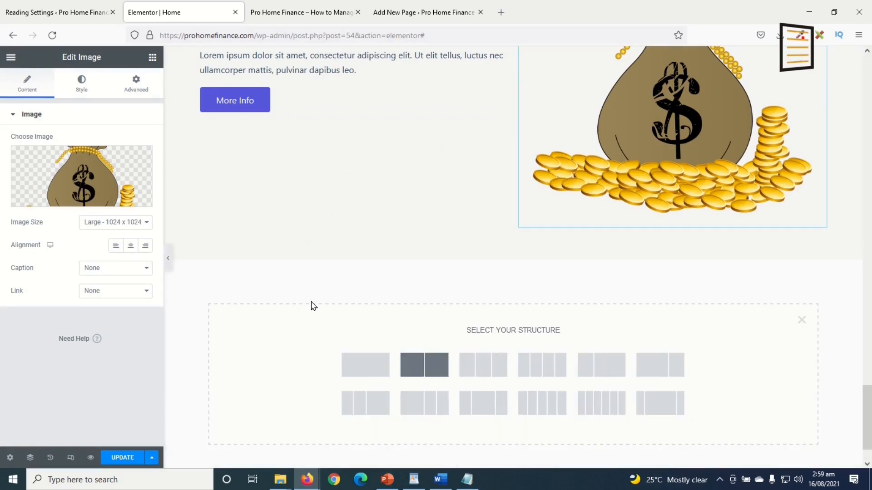
left_click(425, 368)
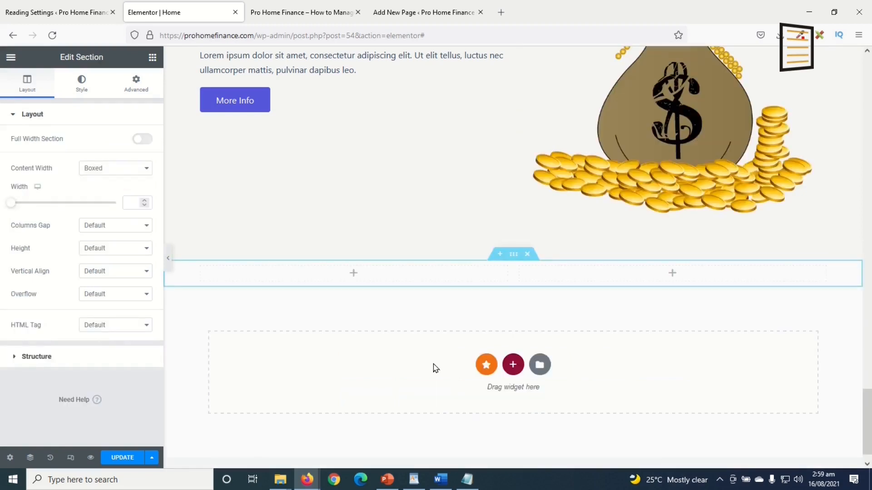
left_click(151, 60)
left_click_drag(56, 222, 343, 282)
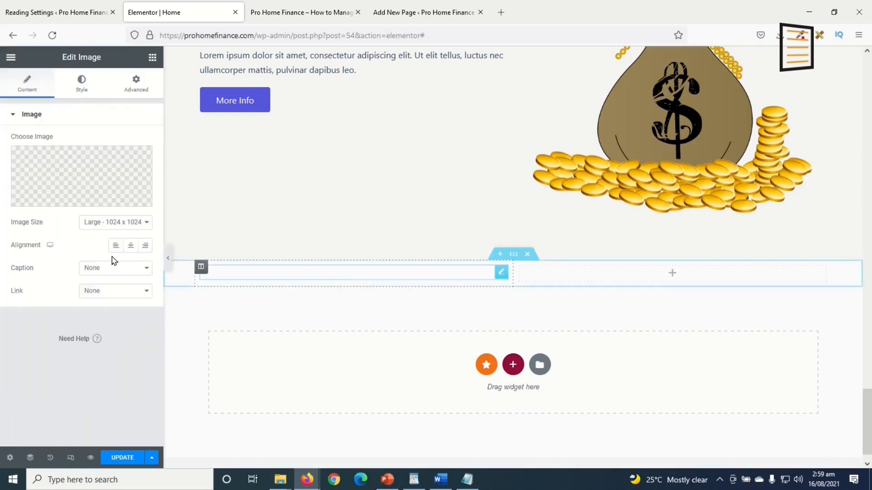
left_click(91, 168)
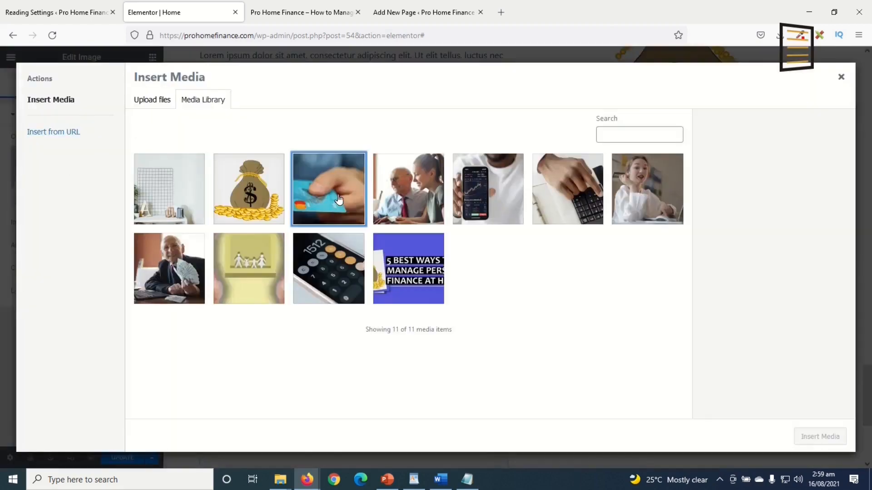
left_click(339, 199)
left_click(820, 436)
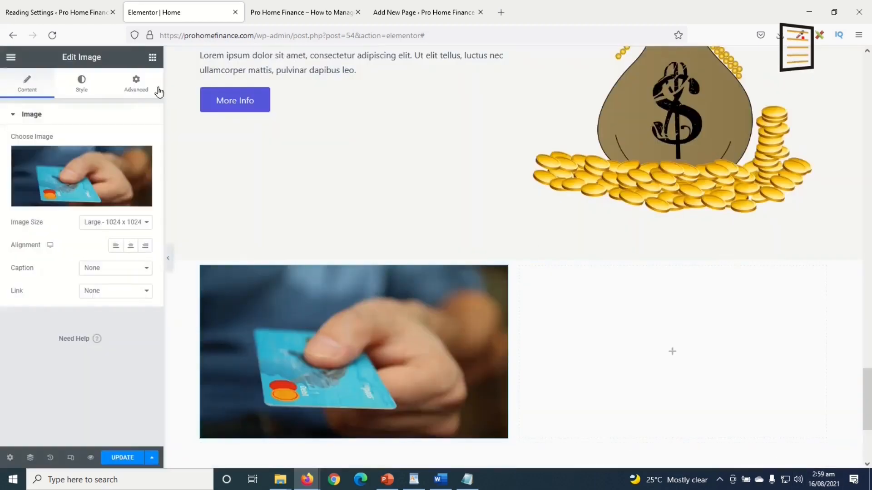
left_click(154, 58)
left_click_drag(121, 162, 620, 288)
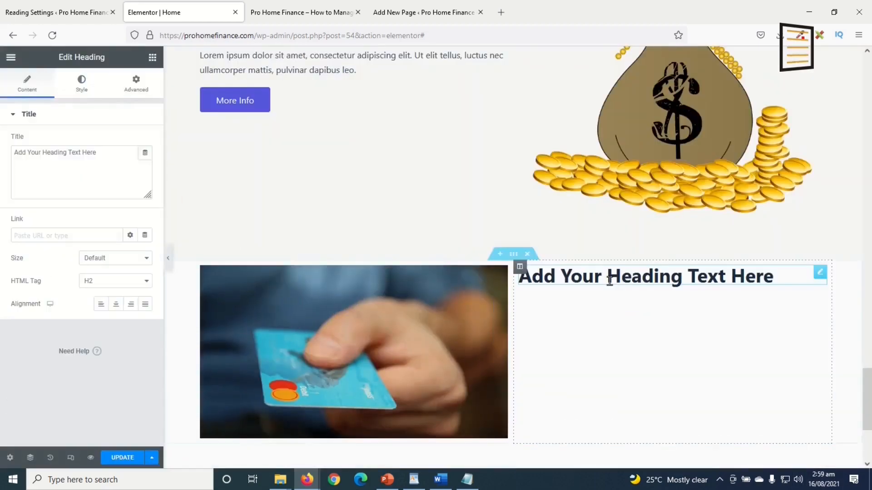
left_click(153, 58)
left_click_drag(121, 214, 629, 283)
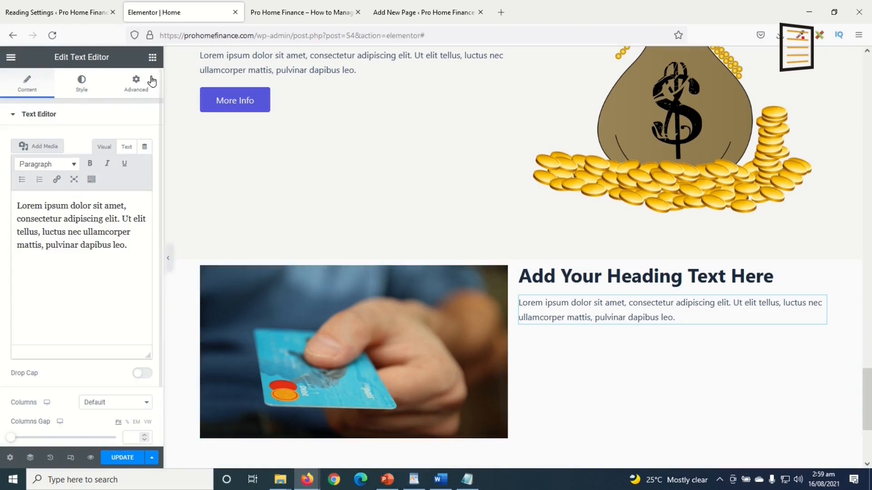
left_click(152, 57)
left_click_drag(121, 263, 650, 319)
scroll(730, 380, "down", 3)
scroll(289, 258, "up", 9)
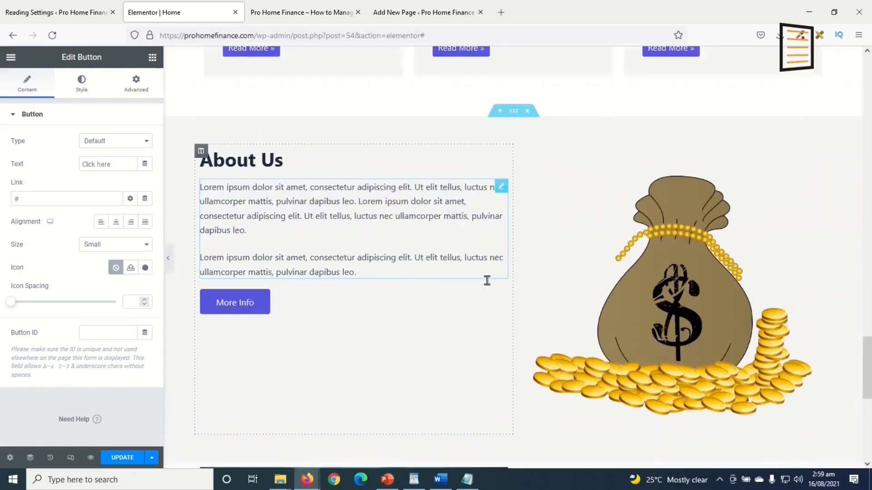
scroll(534, 318, "down", 6)
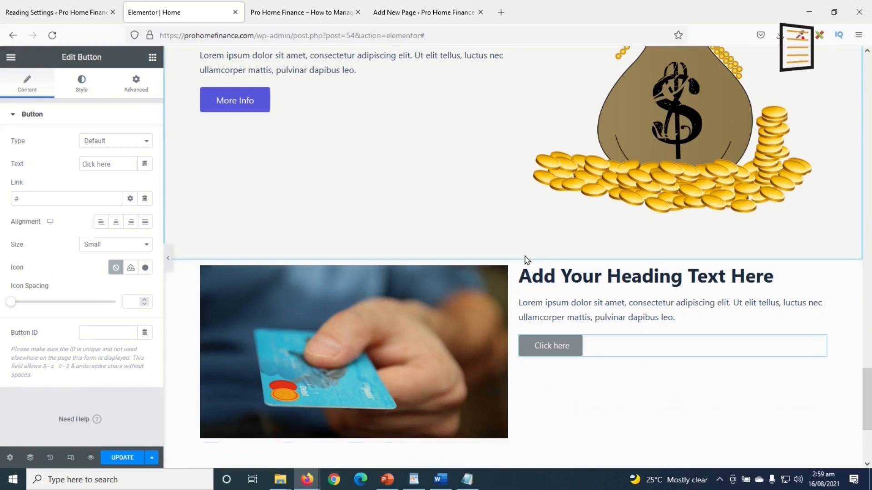
left_click(527, 254)
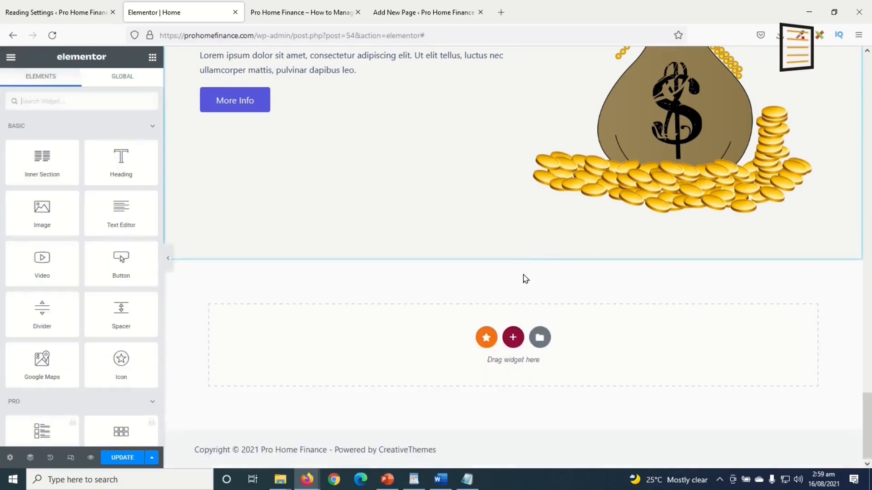
Delete the black 100 stats section and move the About Us section higher up
scroll(523, 296, "up", 6)
scroll(522, 296, "up", 15)
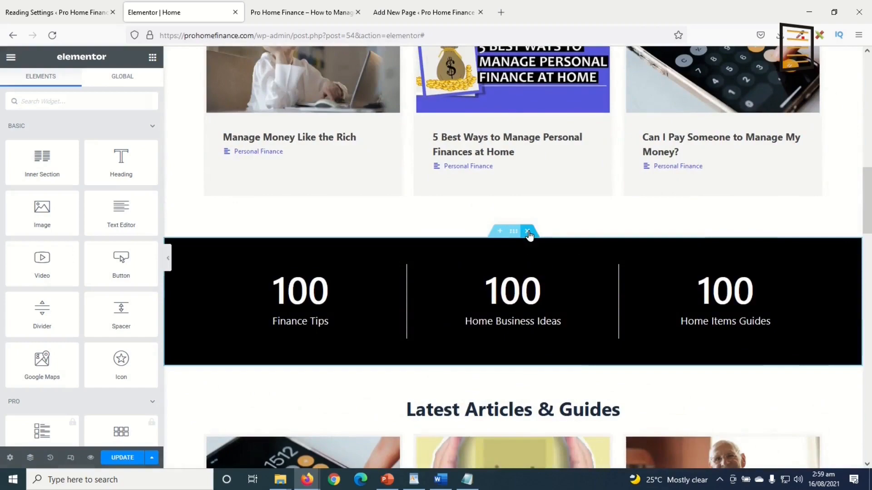
left_click(528, 233)
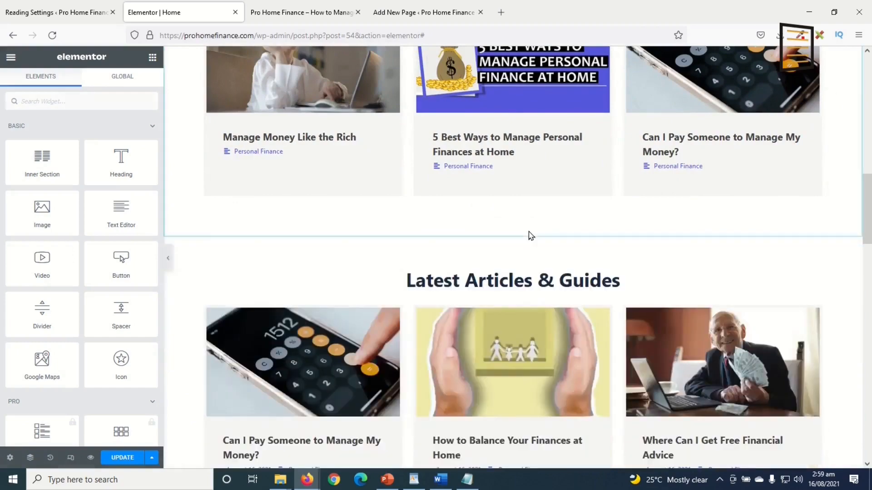
scroll(508, 363, "down", 7)
scroll(509, 366, "down", 10)
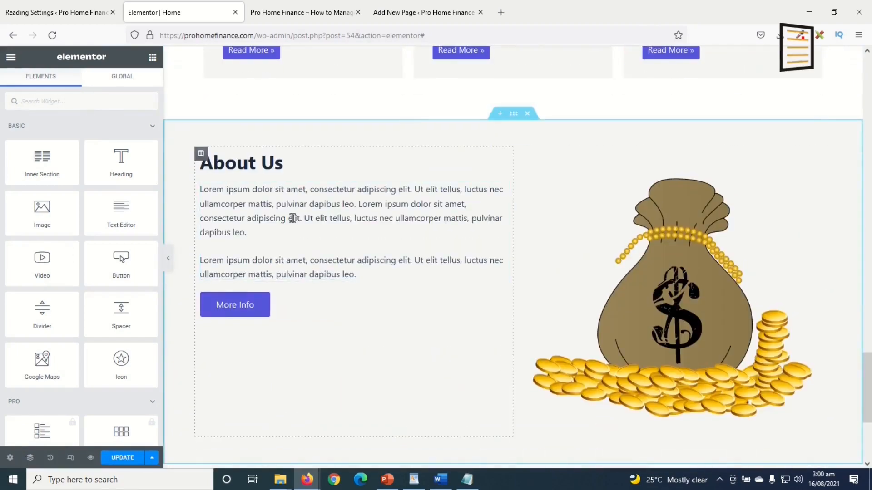
scroll(507, 291, "up", 4)
left_click_drag(514, 282, 508, 207)
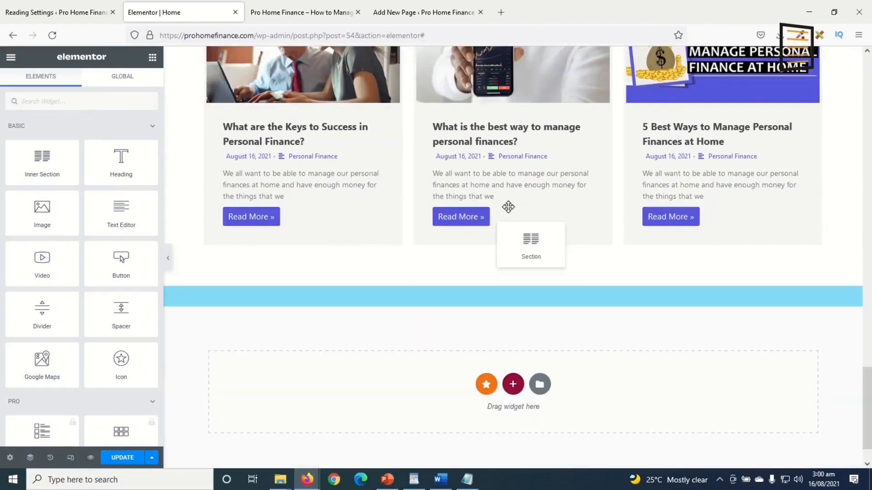
left_click_drag(498, 53, 439, 113)
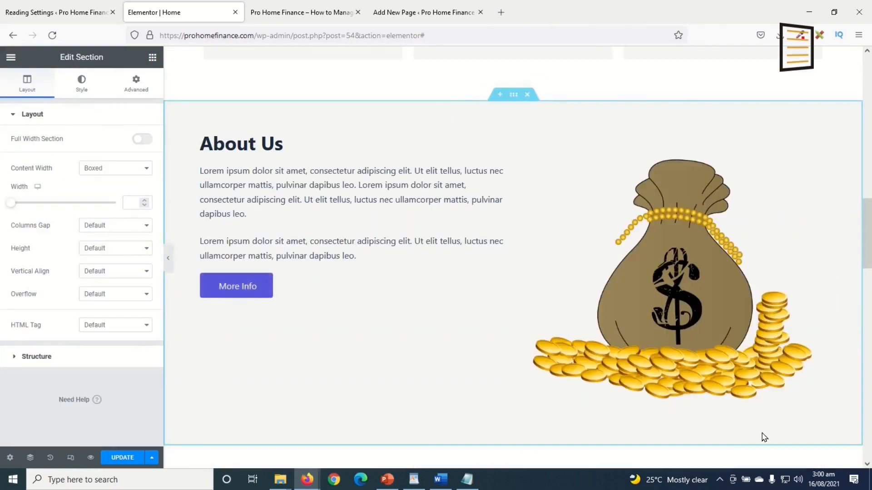
Scroll through the edited homepage and open its live preview
scroll(790, 326, "down", 20)
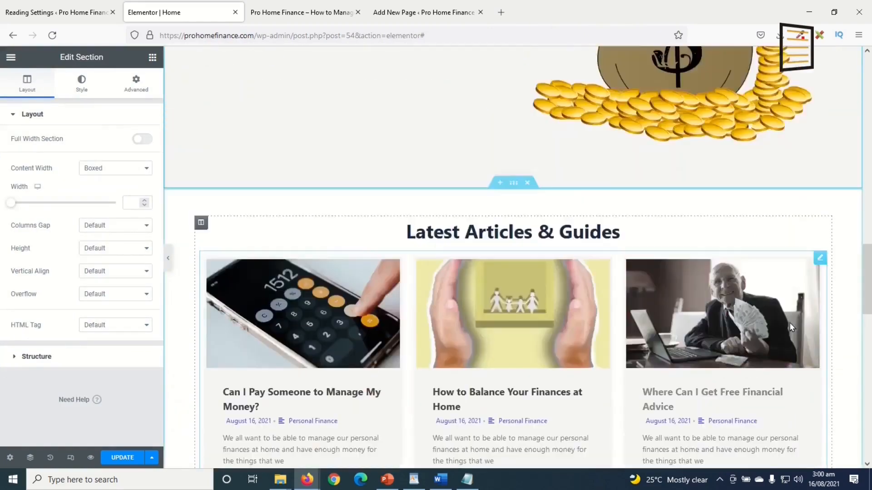
scroll(792, 327, "down", 15)
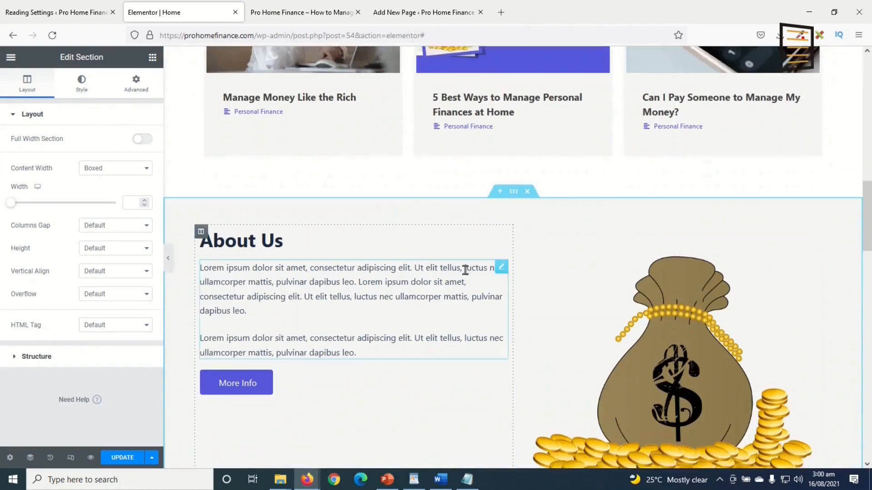
scroll(651, 298, "up", 15)
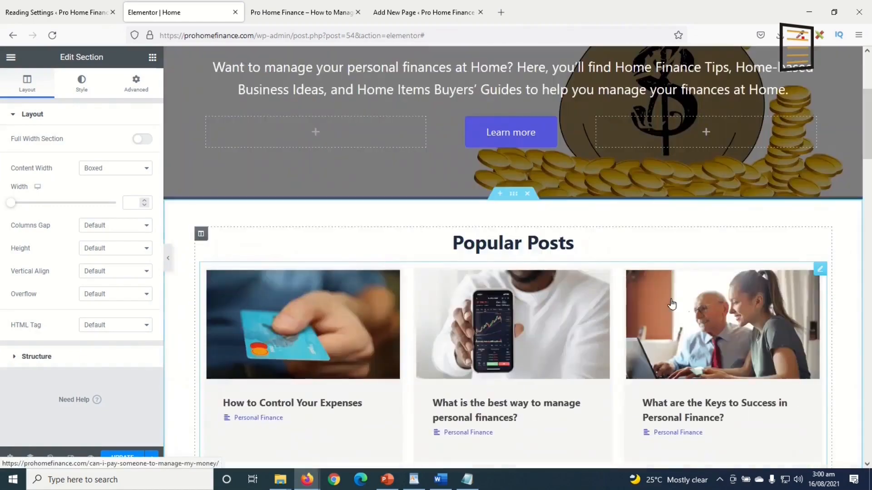
scroll(590, 256, "down", 10)
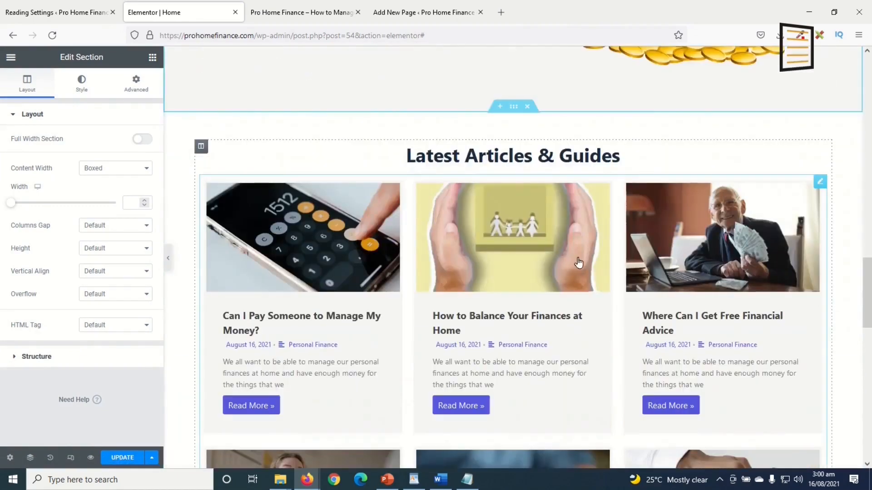
scroll(596, 204, "down", 10)
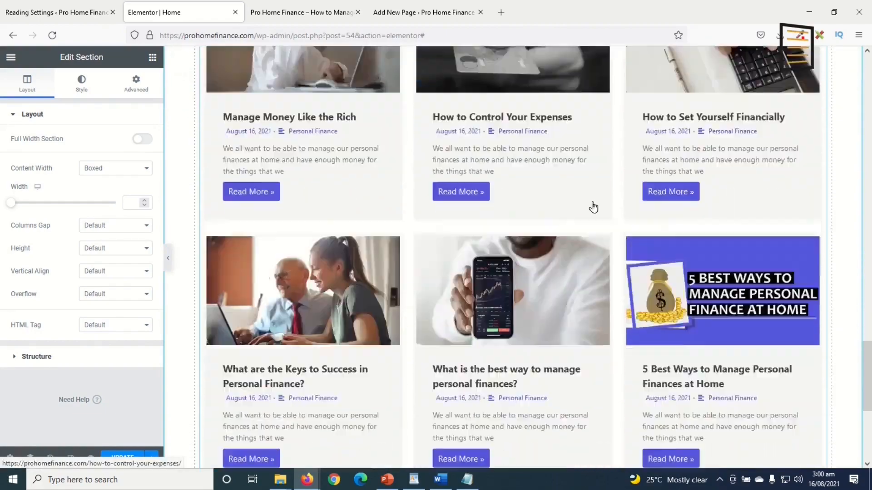
scroll(594, 208, "up", 15)
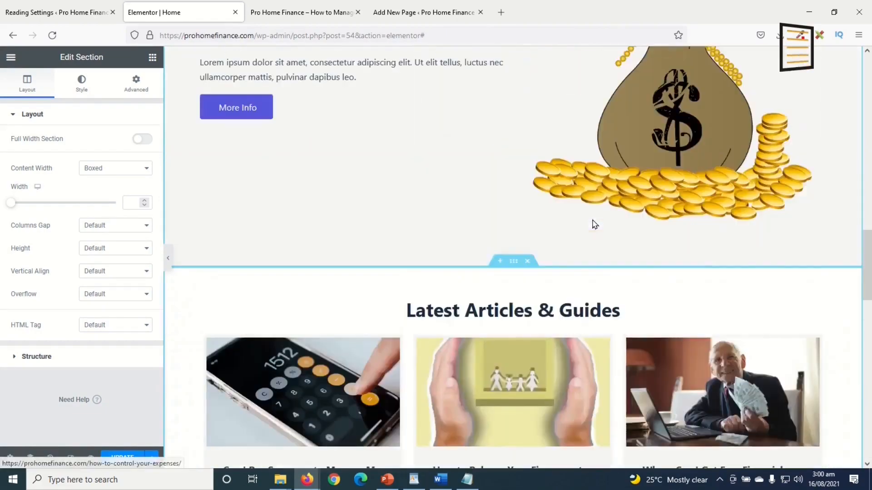
scroll(306, 432, "down", 7)
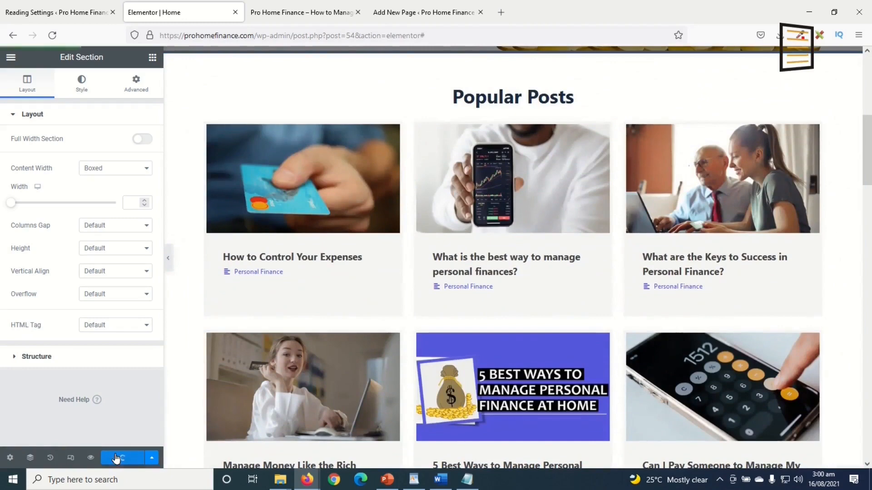
left_click(11, 58)
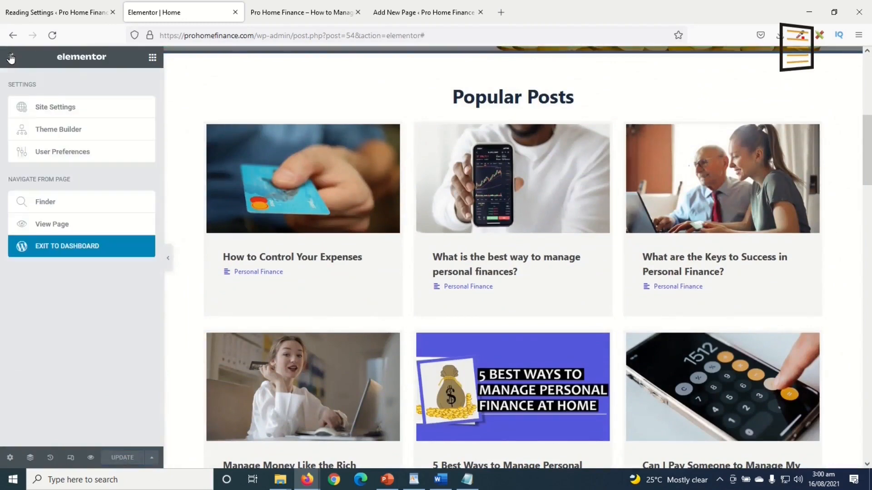
left_click(64, 226)
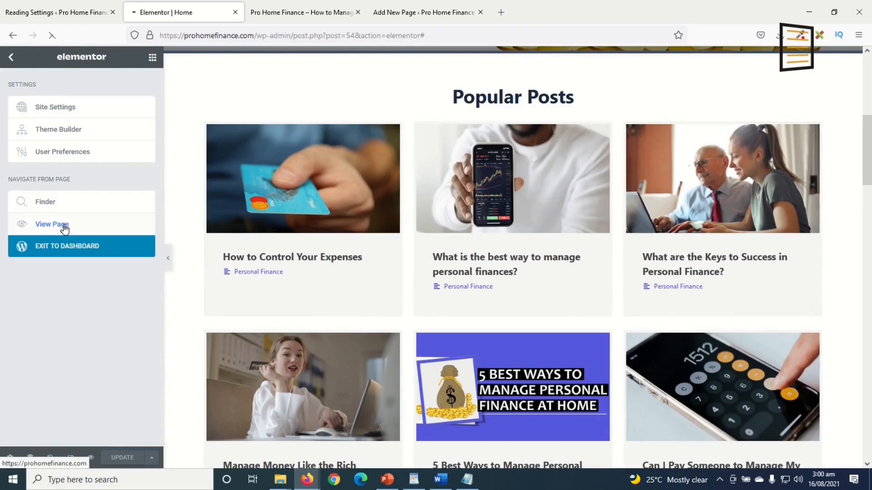
Close the extra new-page tab and scroll through the live homepage and back up
left_click(358, 12)
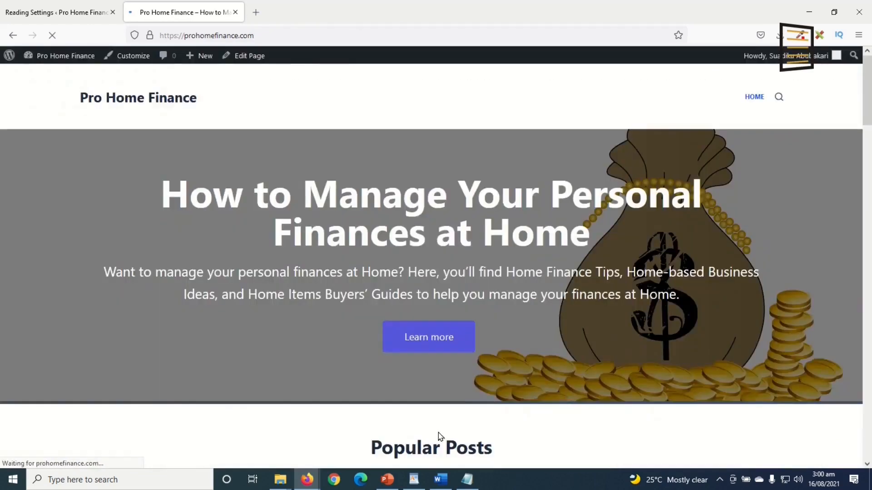
scroll(585, 299, "down", 12)
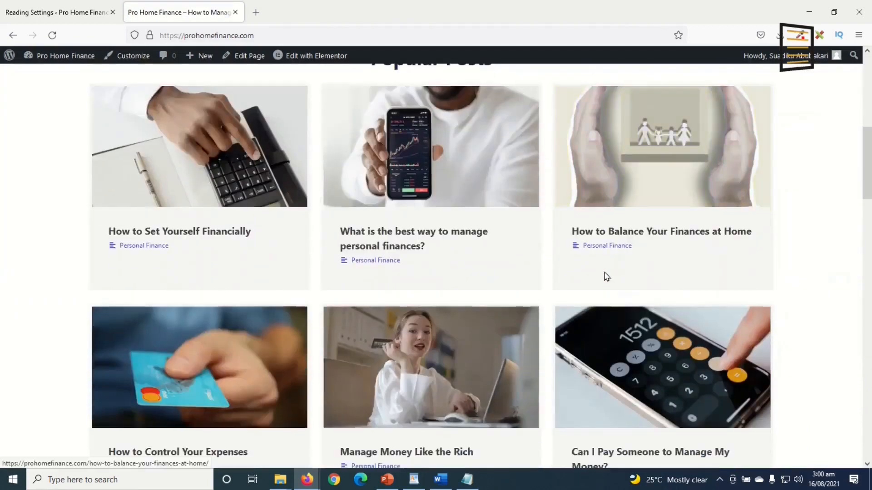
scroll(608, 275, "down", 20)
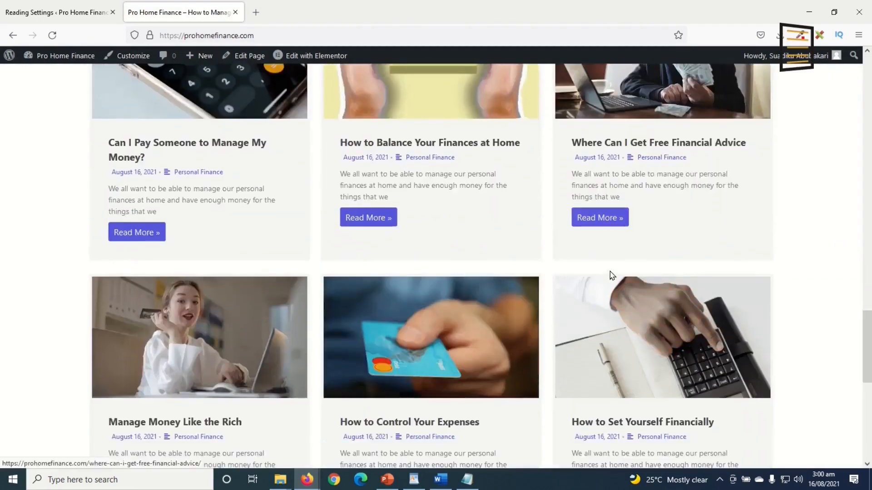
scroll(611, 275, "down", 2)
scroll(611, 275, "up", 15)
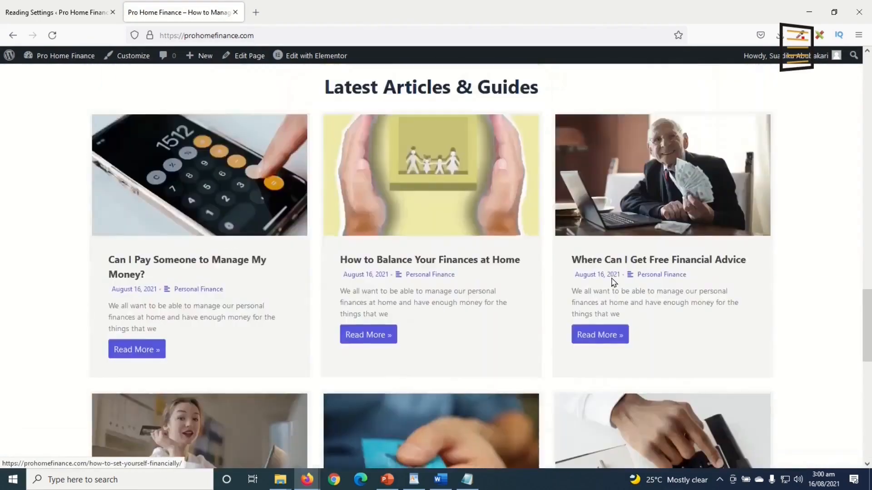
scroll(611, 283, "up", 10)
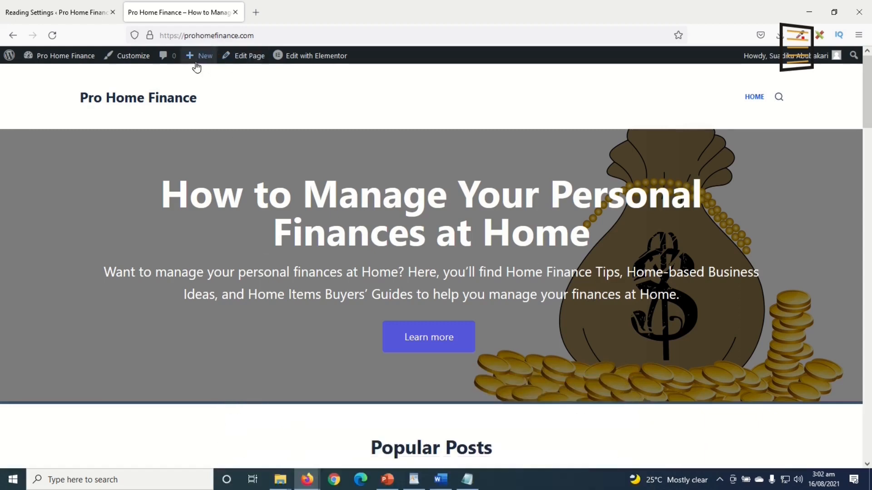
mouse_move(202, 67)
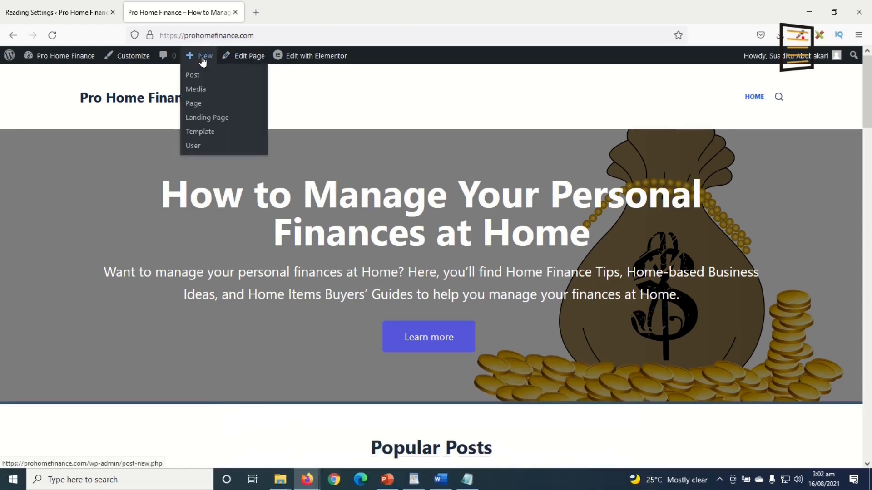
Create a page titled 'About Us' using the Elementor Full Width template and publish it
left_click(203, 106)
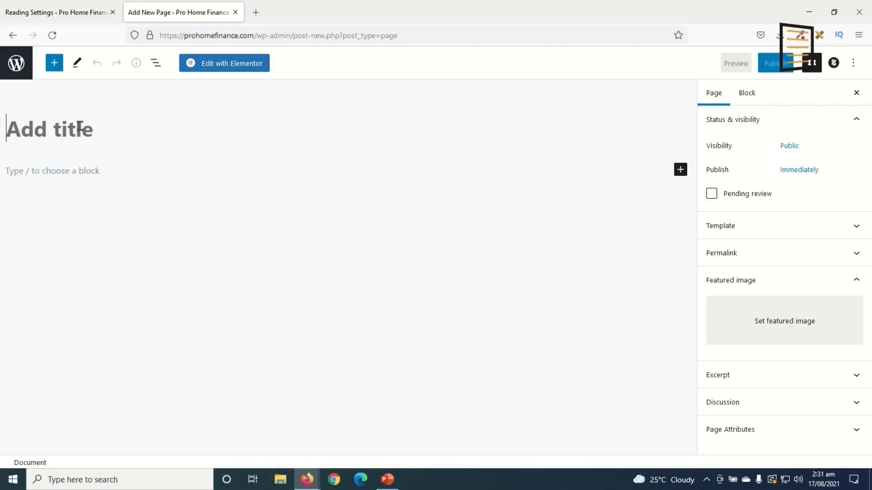
type("About Us")
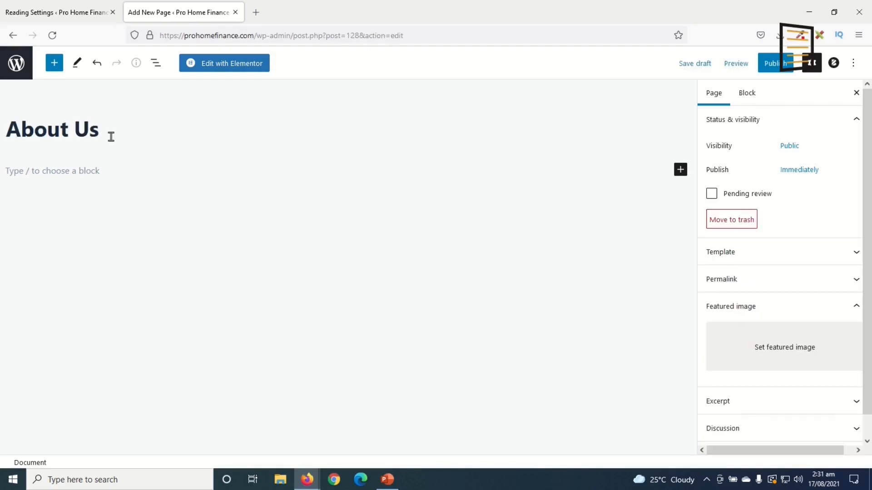
left_click(849, 252)
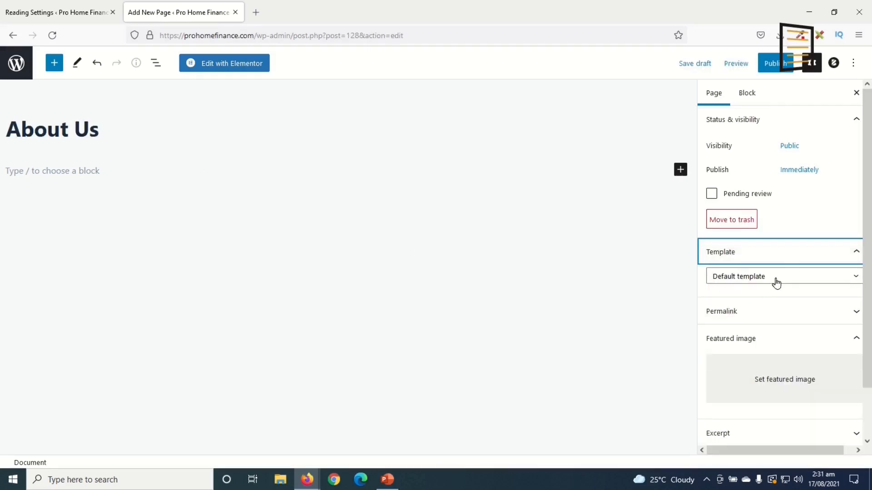
left_click(777, 282)
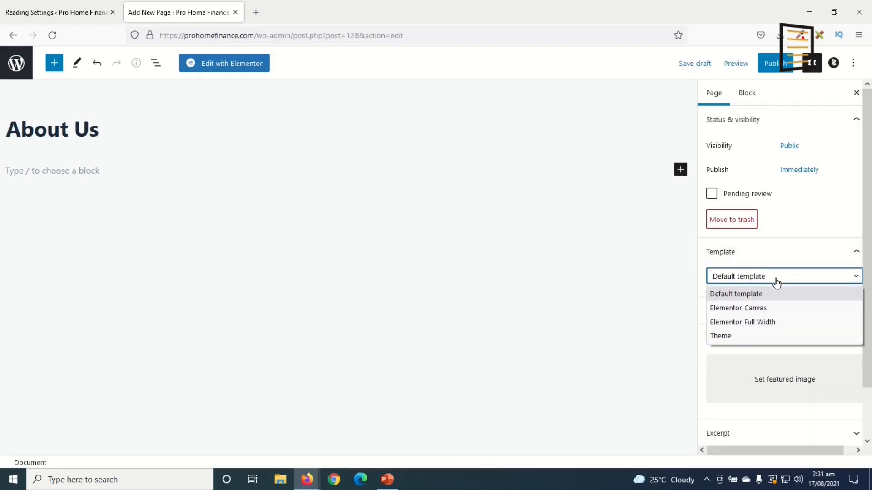
left_click(755, 323)
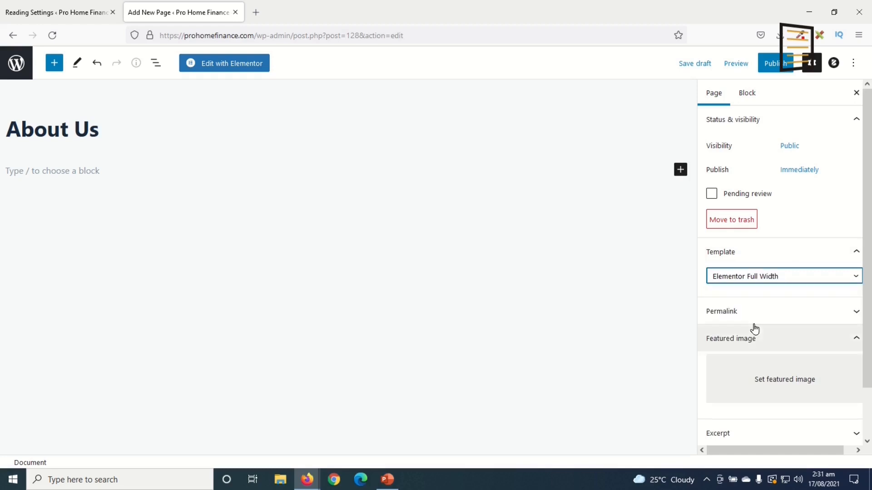
left_click(772, 66)
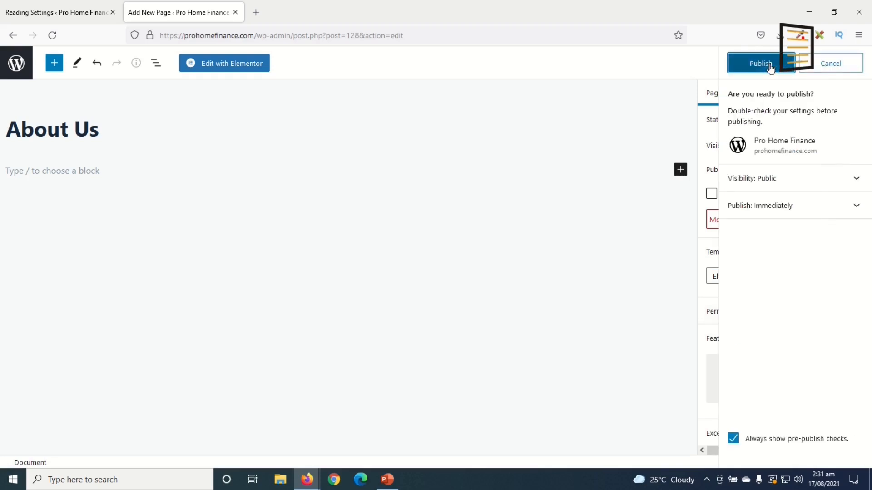
left_click(770, 66)
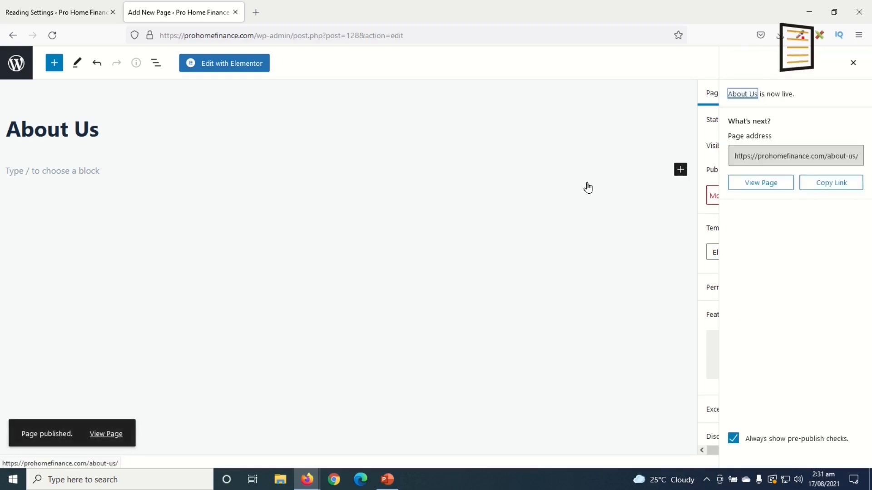
Import About.json into the Elementor library and insert it with its document settings
left_click(227, 65)
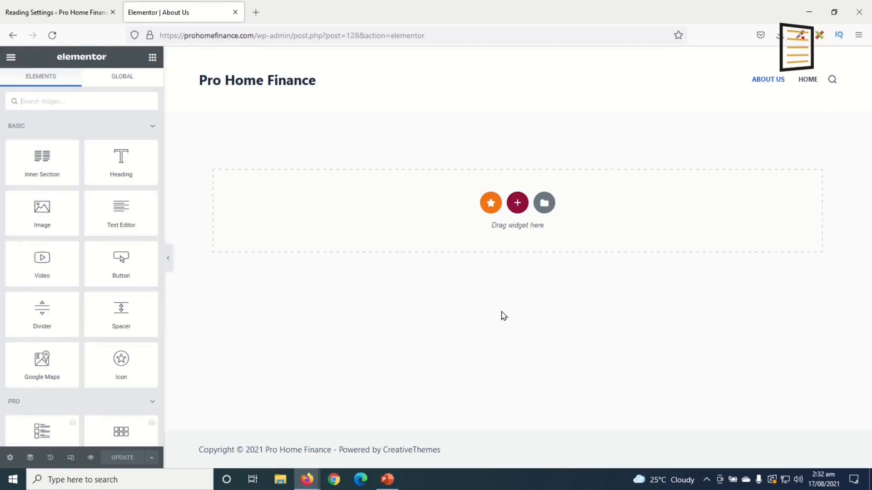
left_click(546, 204)
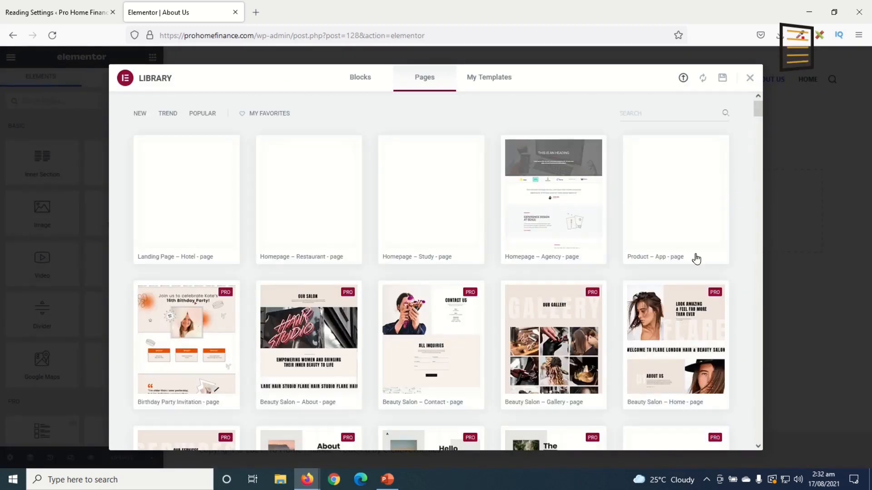
left_click(683, 80)
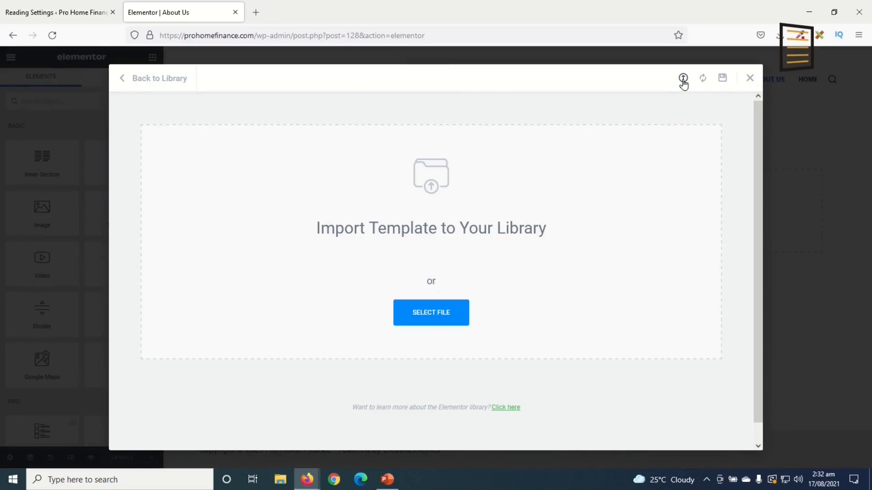
left_click(454, 311)
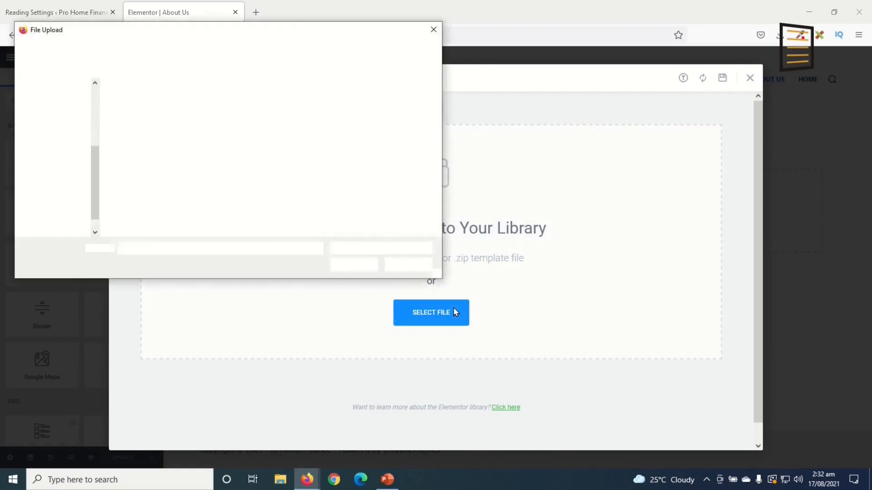
double_click(145, 116)
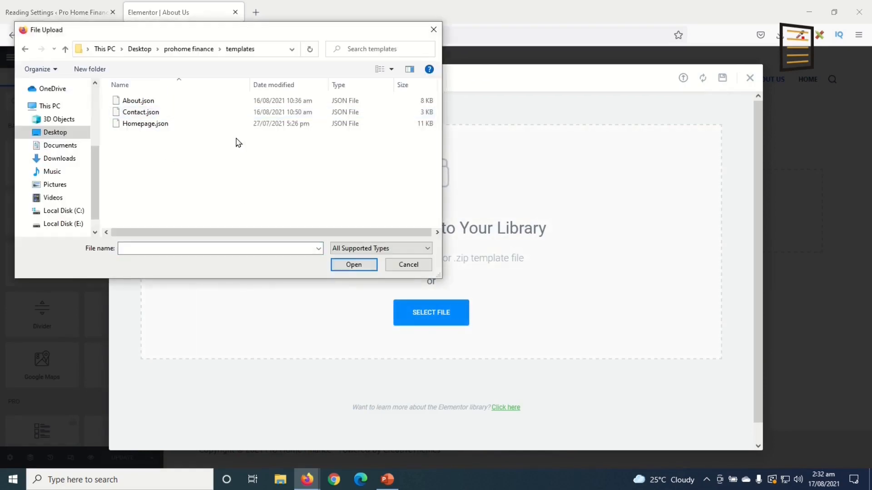
left_click(137, 105)
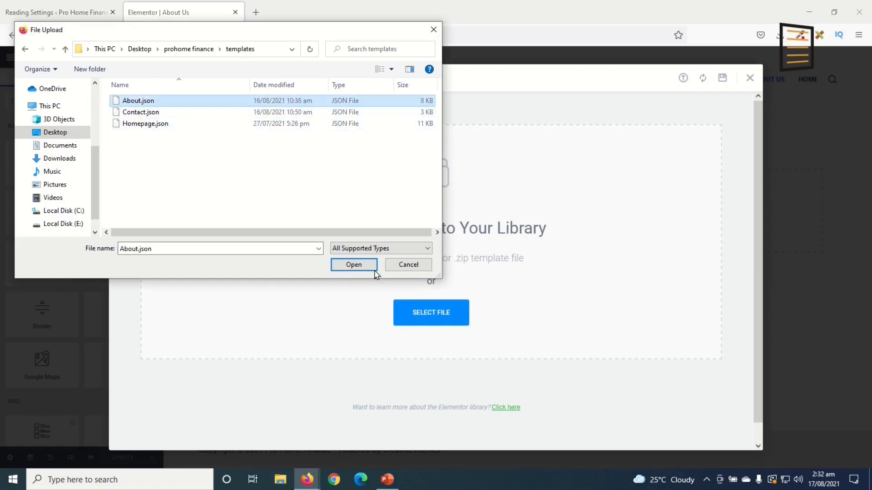
left_click(354, 264)
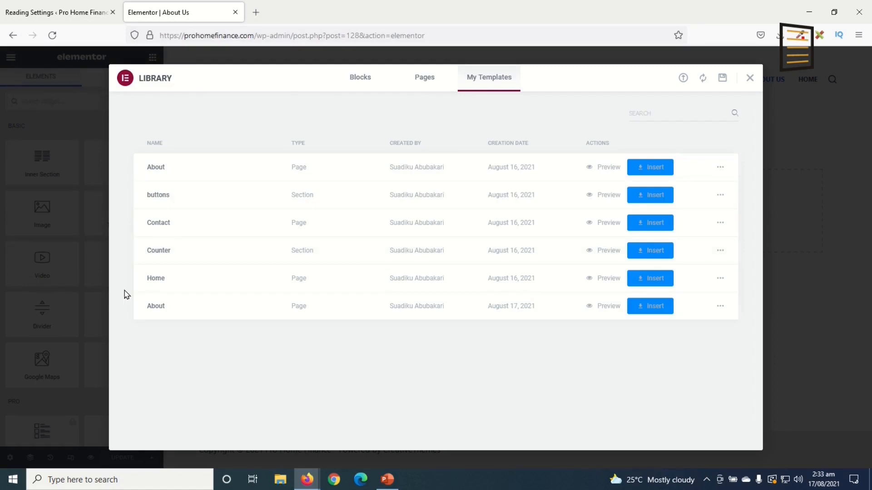
left_click(653, 311)
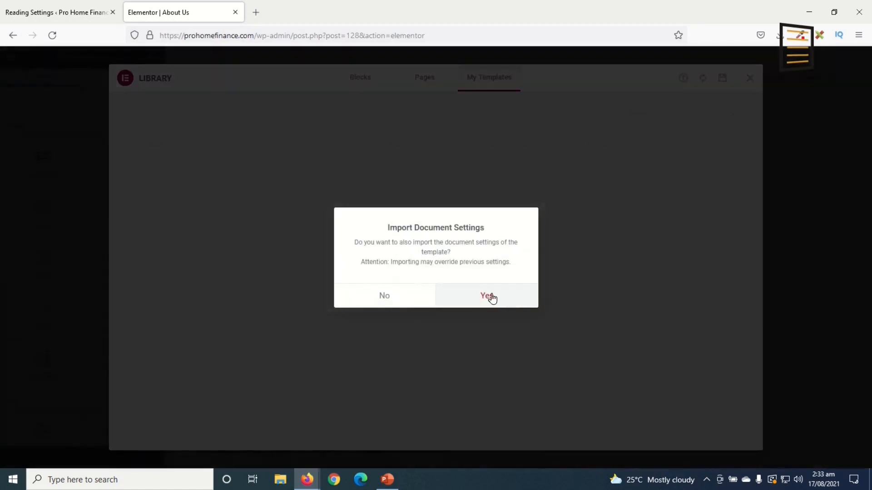
left_click(493, 298)
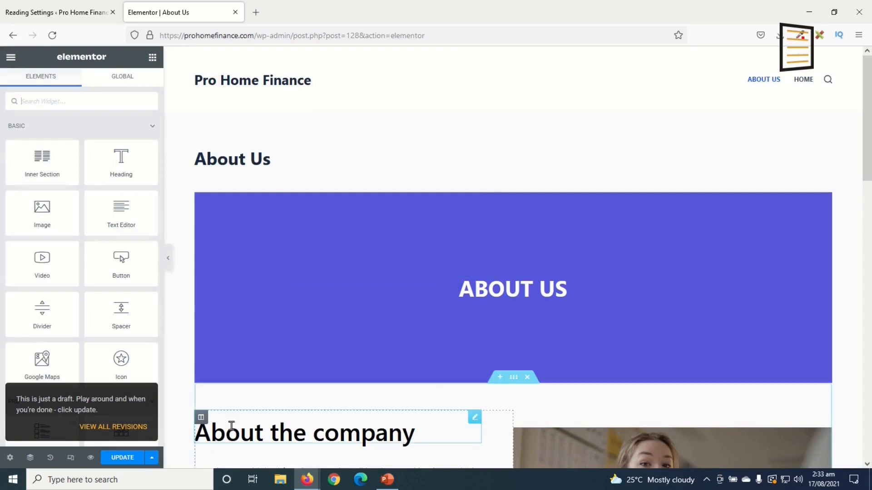
Toggle Hide Title off and back on, and choose the Elementor Full Width page layout
left_click(11, 457)
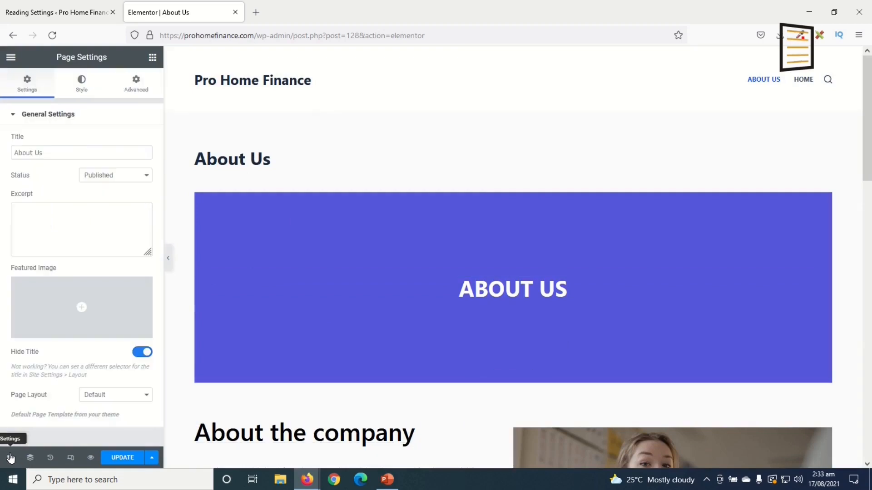
left_click(140, 356)
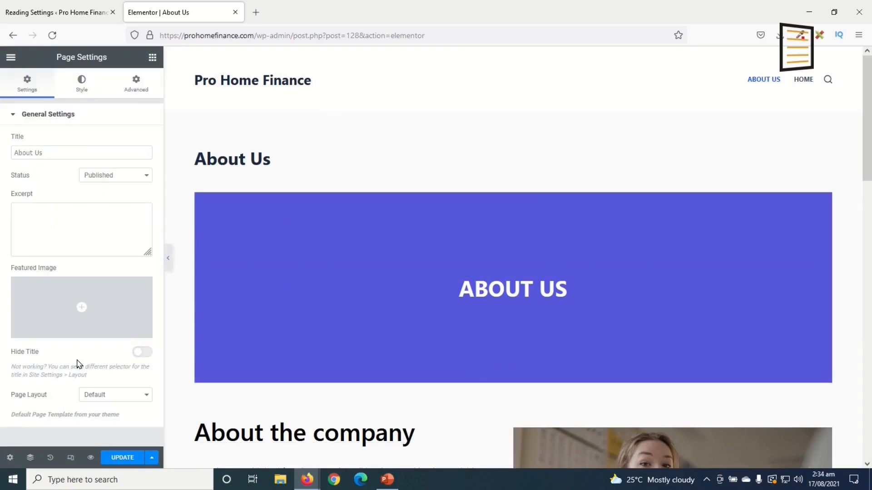
left_click(148, 356)
left_click(127, 401)
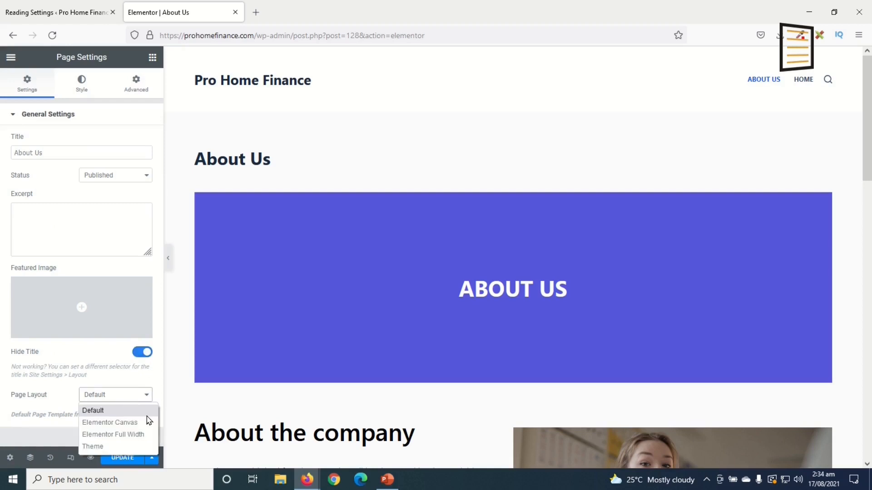
left_click(133, 436)
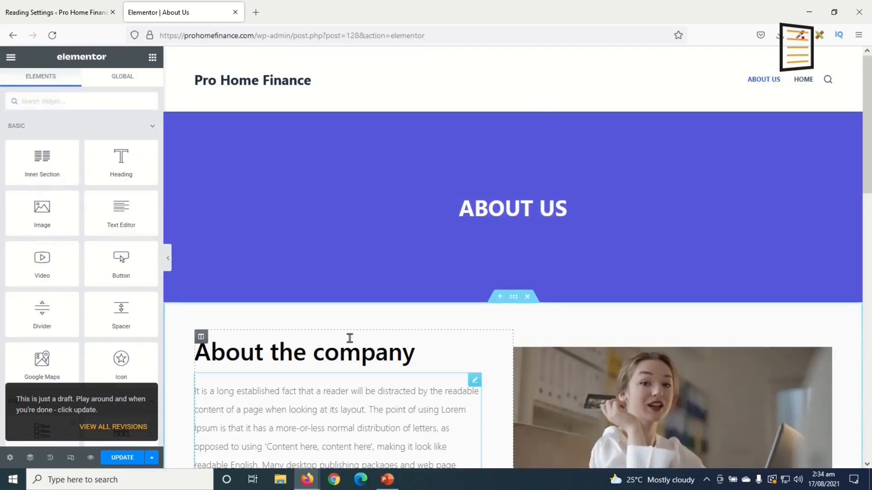
Give the ABOUT US banner a Classic background using the credit-card photo
left_click(515, 109)
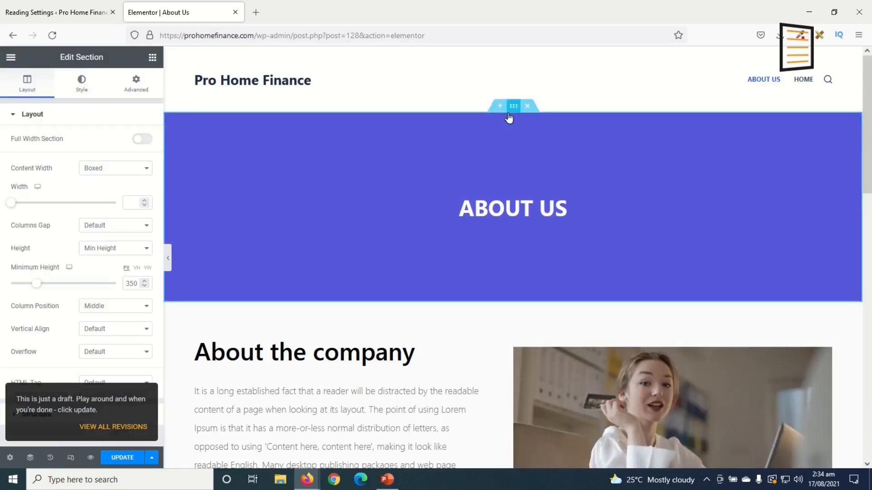
left_click(85, 83)
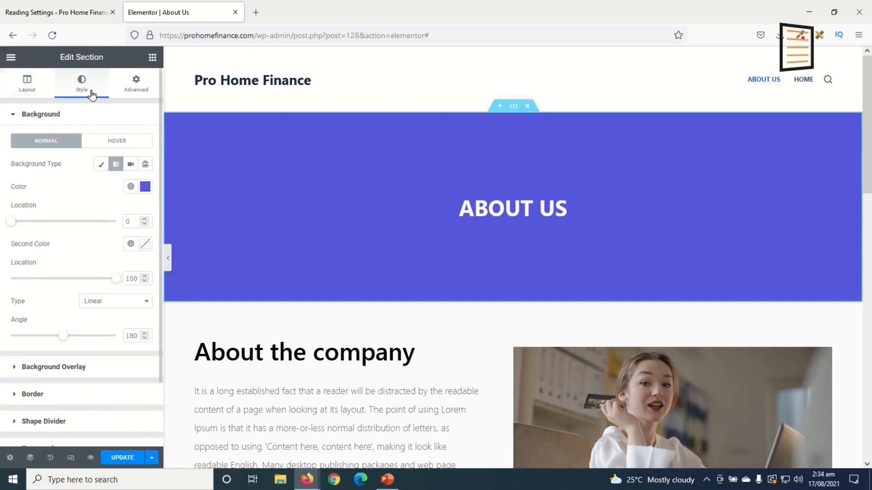
left_click(145, 187)
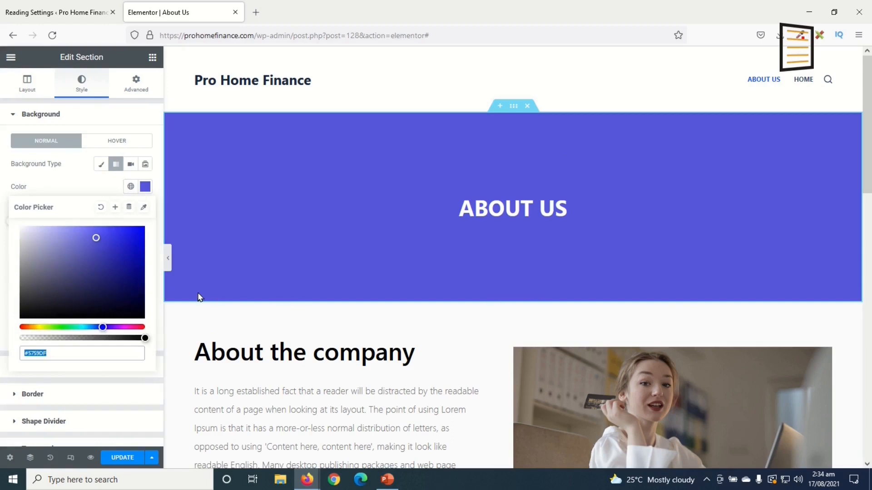
left_click(145, 187)
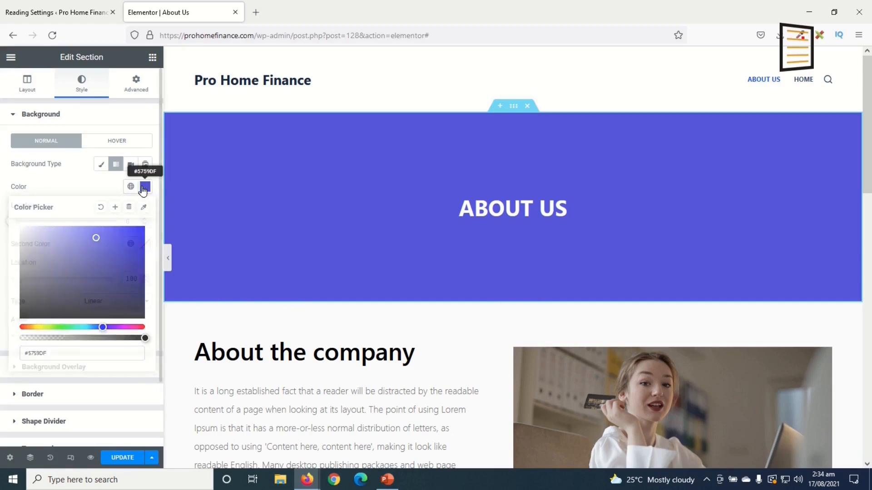
left_click(98, 166)
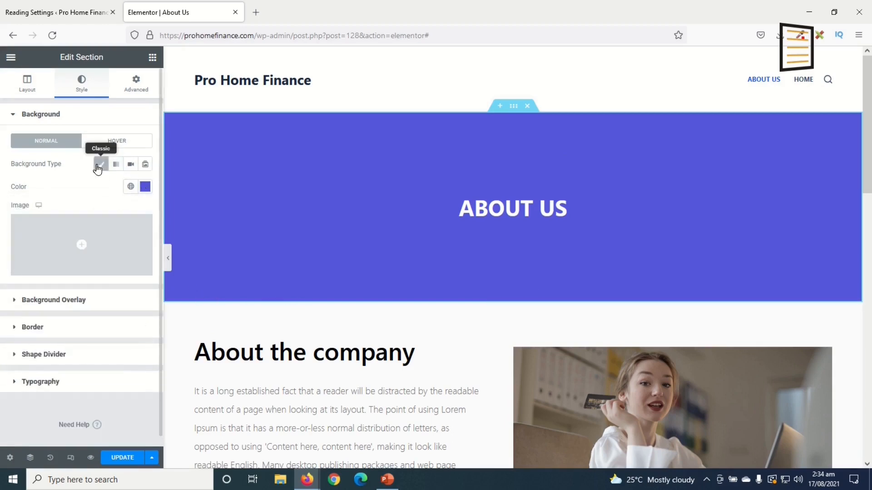
left_click(80, 243)
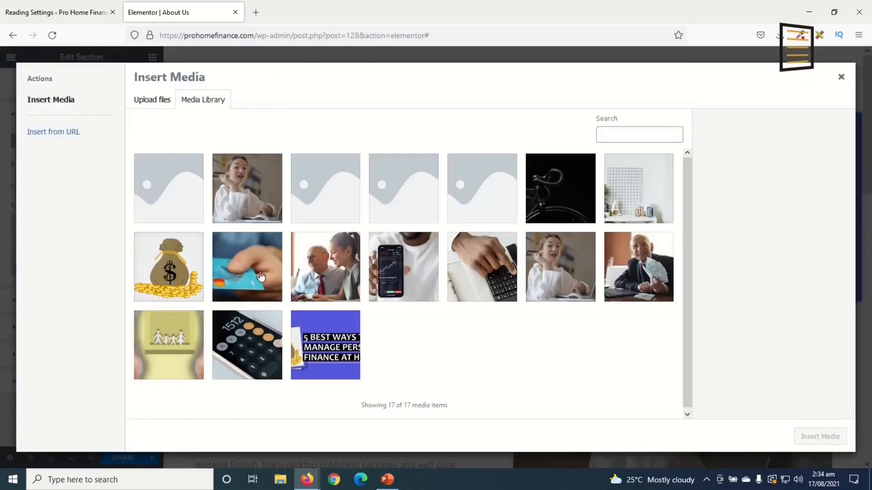
left_click(261, 277)
left_click(819, 436)
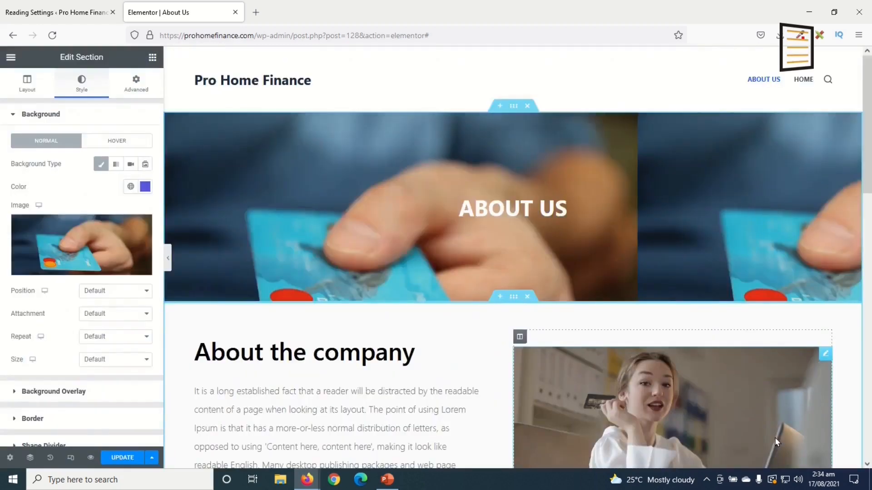
Set the background image to Center Center and Cover, then remove the image
left_click(122, 290)
left_click(119, 319)
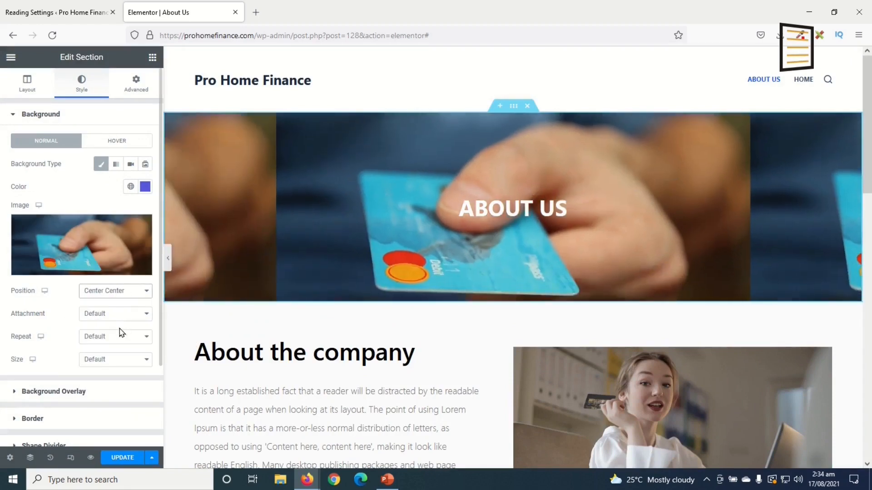
left_click(109, 358)
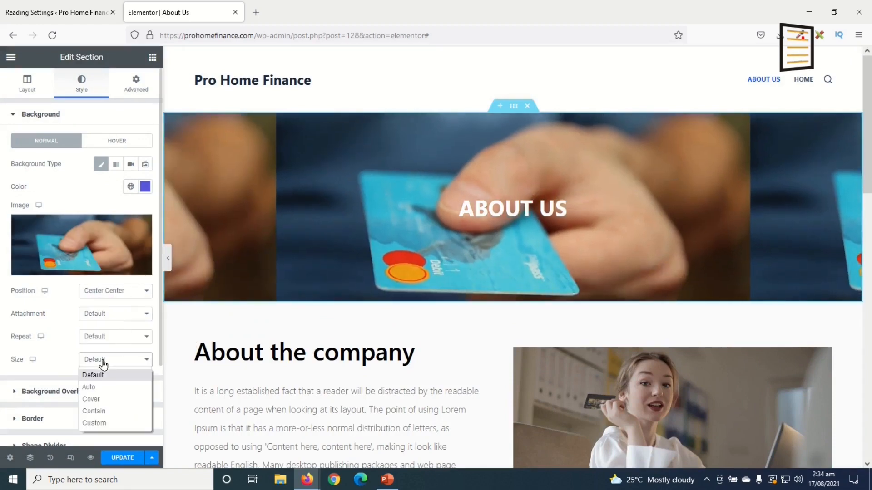
left_click(112, 403)
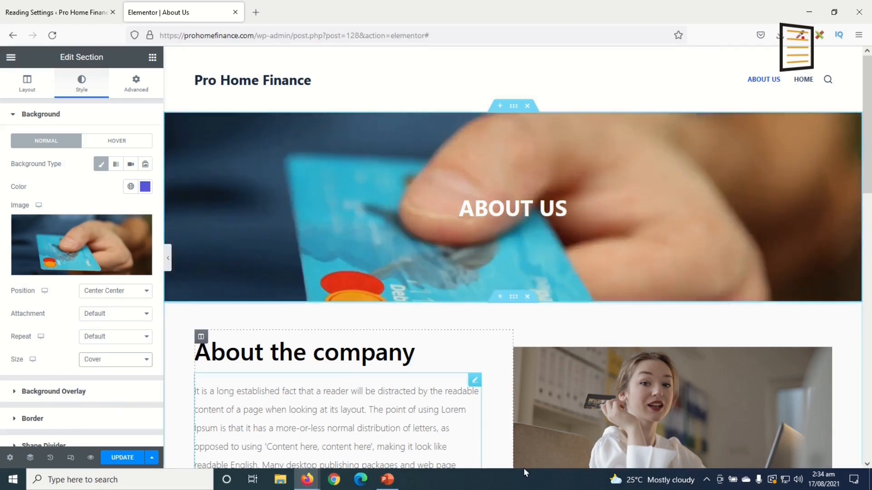
scroll(554, 427, "down", 3)
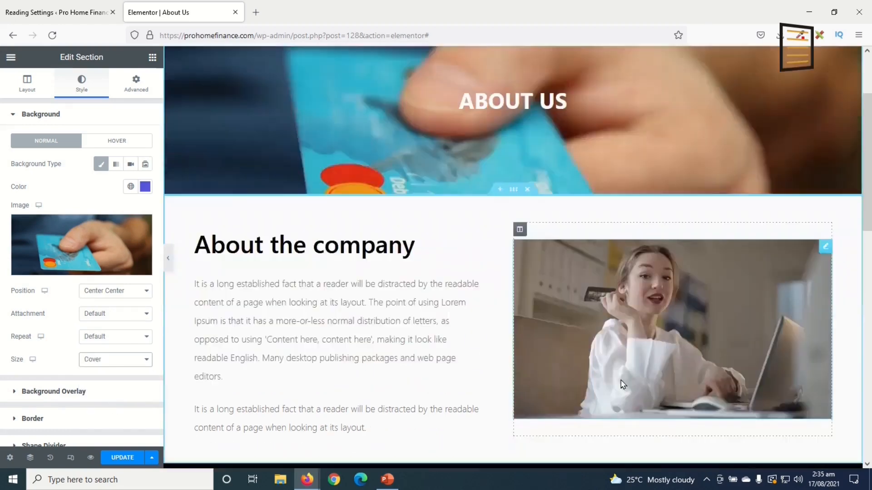
scroll(413, 361, "down", 4)
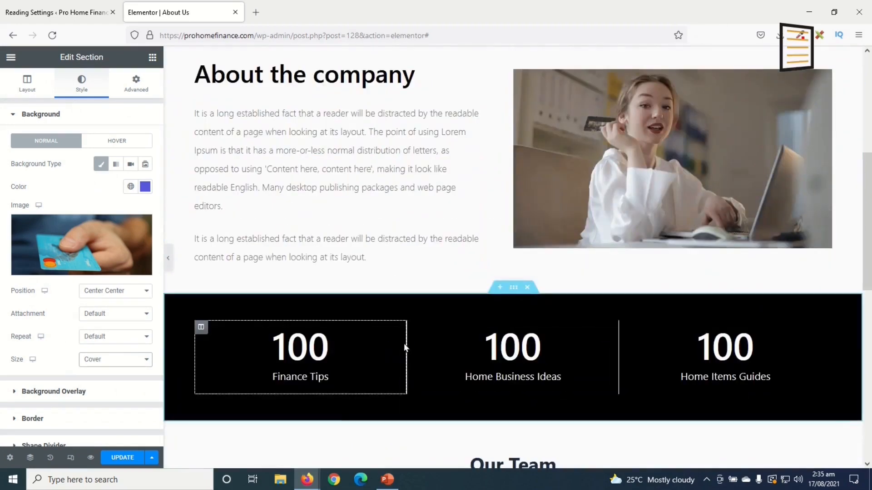
scroll(402, 345, "up", 6)
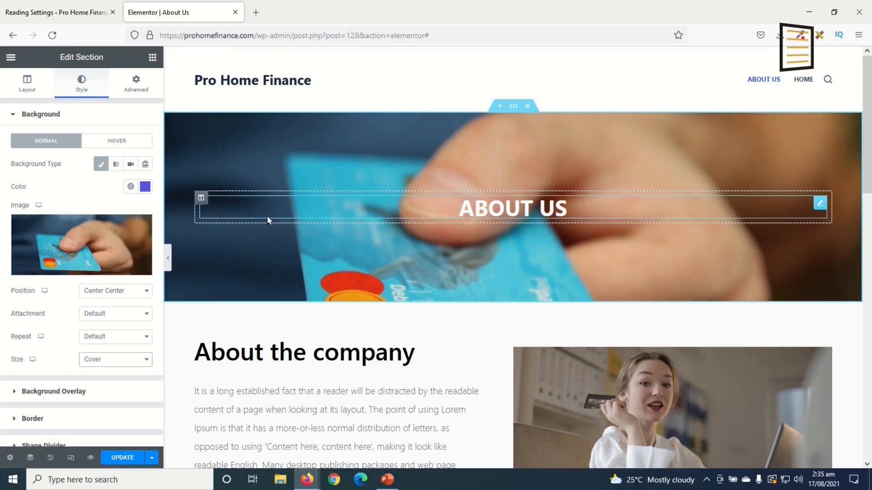
mouse_move(130, 241)
left_click(141, 225)
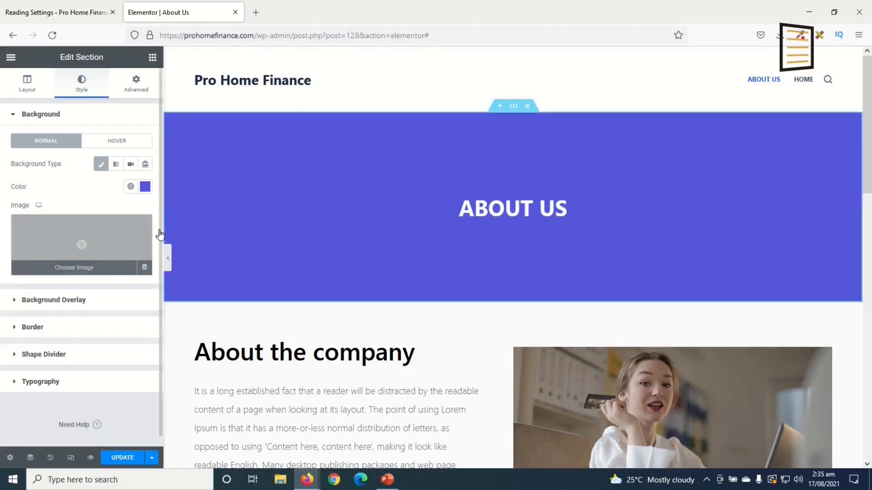
scroll(421, 317, "down", 2)
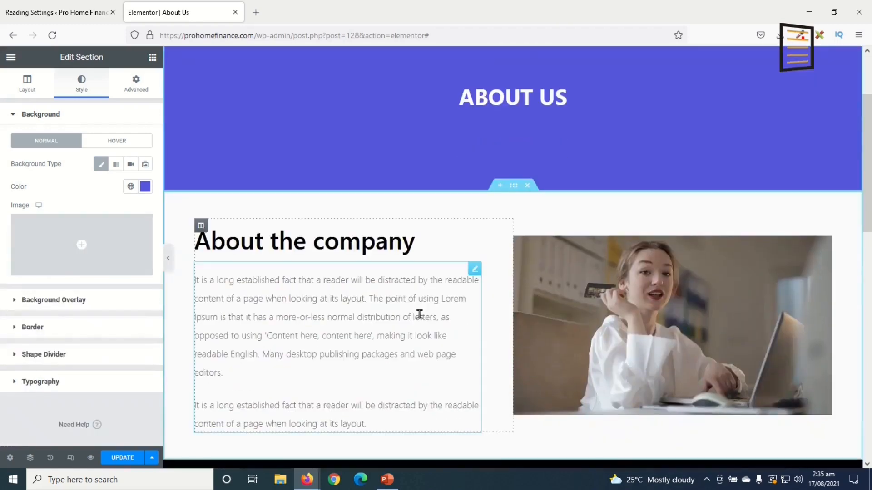
Select the text of the About the company paragraph
left_click(256, 317)
scroll(358, 360, "down", 1)
left_click_drag(121, 332, 1, 138)
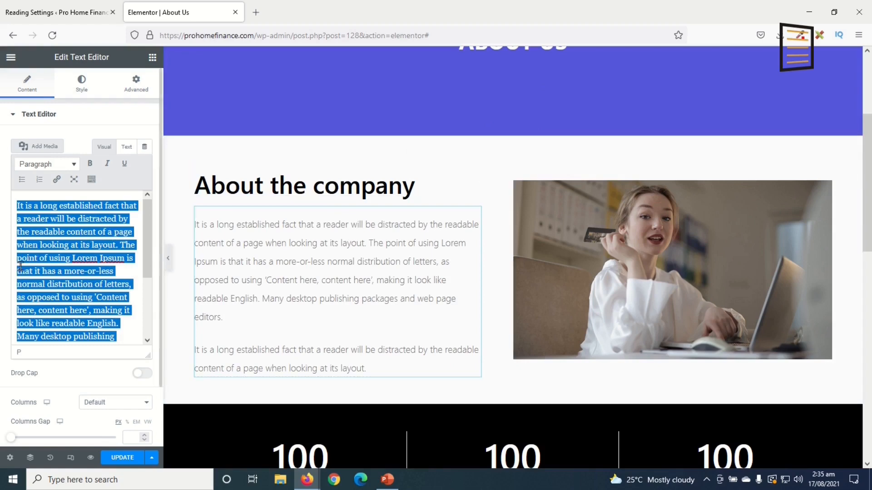
scroll(210, 346, "down", 2)
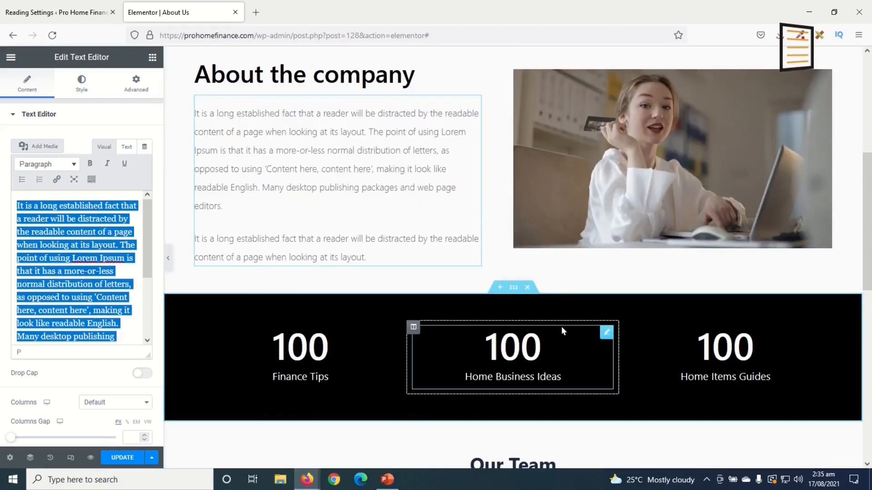
scroll(562, 329, "down", 4)
scroll(561, 328, "up", 3)
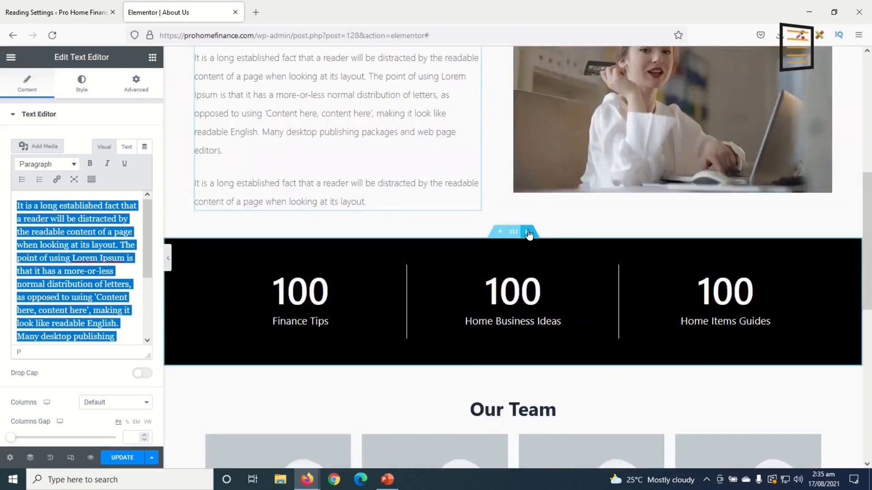
Delete the black counter section, then bring up the Our Team section's settings
left_click(528, 234)
scroll(550, 363, "down", 1)
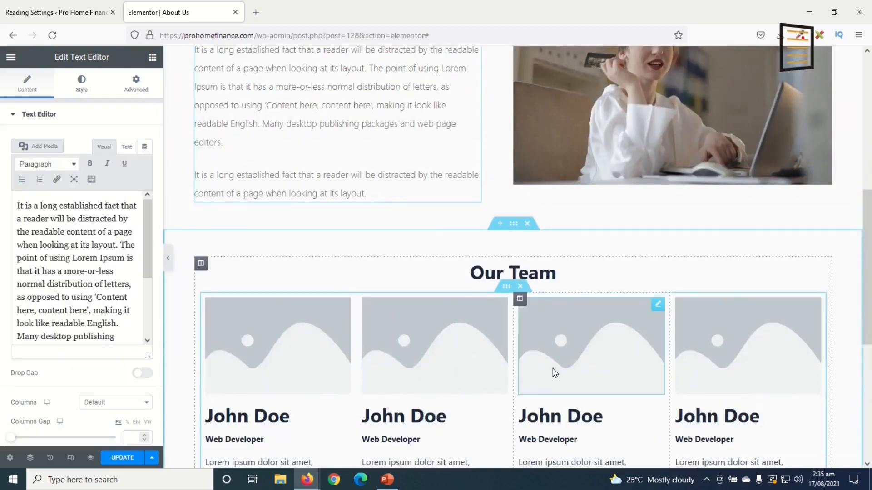
scroll(551, 298, "down", 1)
scroll(551, 298, "up", 2)
scroll(597, 288, "down", 2)
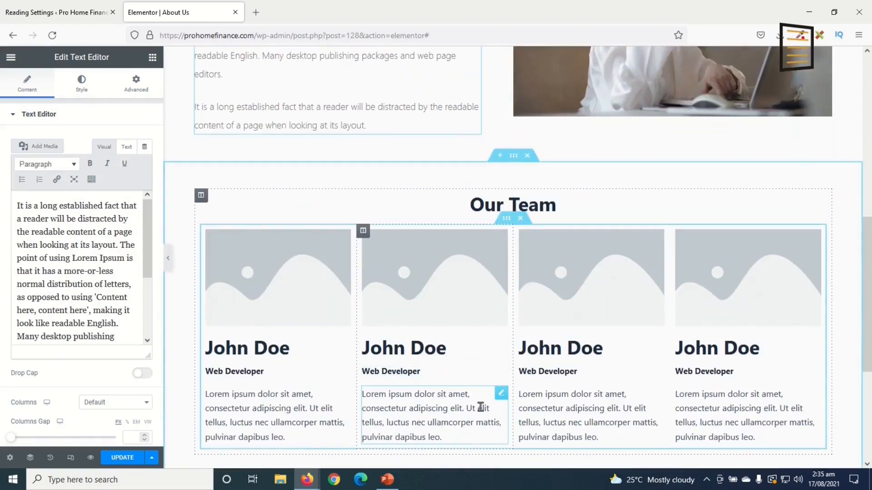
scroll(522, 435, "up", 2)
scroll(527, 433, "up", 2)
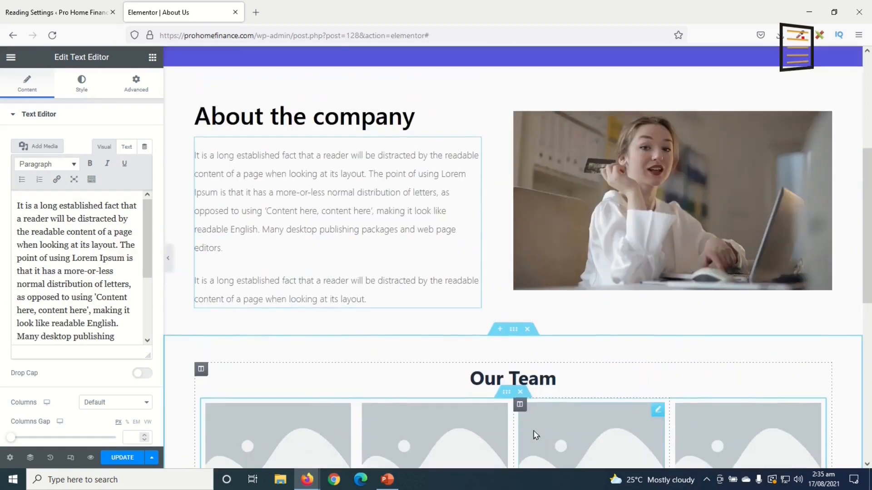
scroll(531, 430, "down", 2)
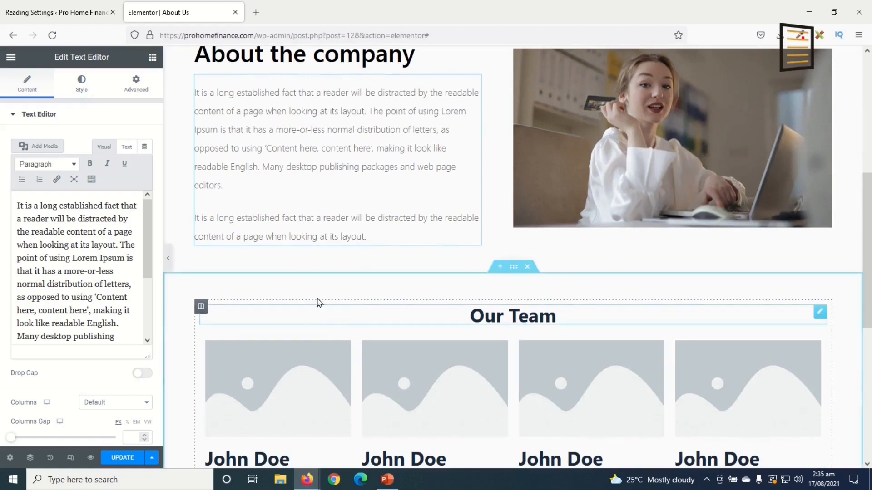
left_click(513, 268)
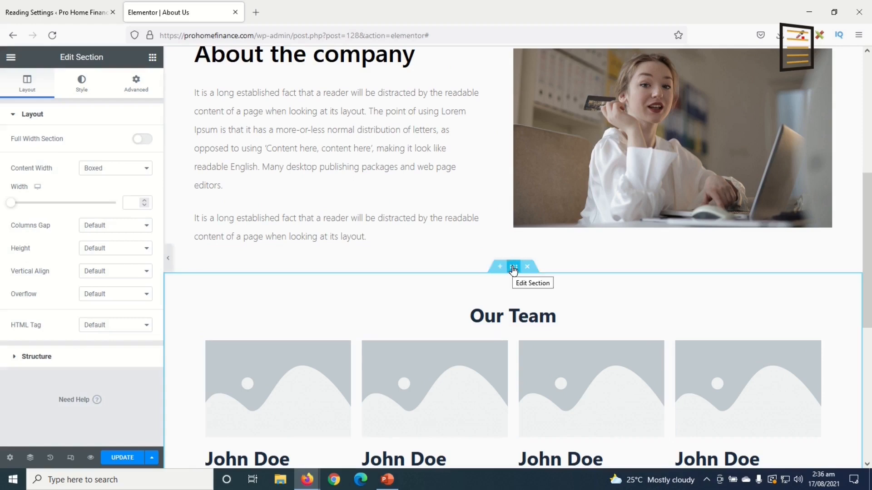
Give the Our Team section a Classic background in light grey #E4E4E4
left_click(81, 87)
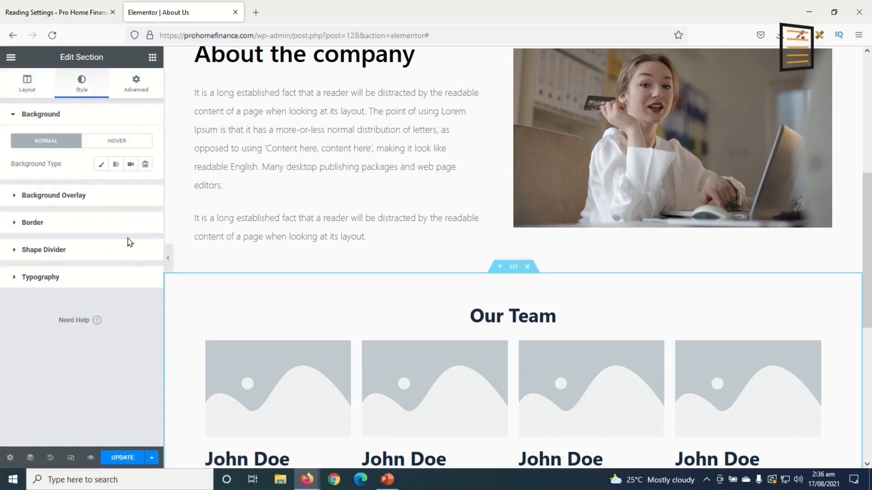
left_click(100, 164)
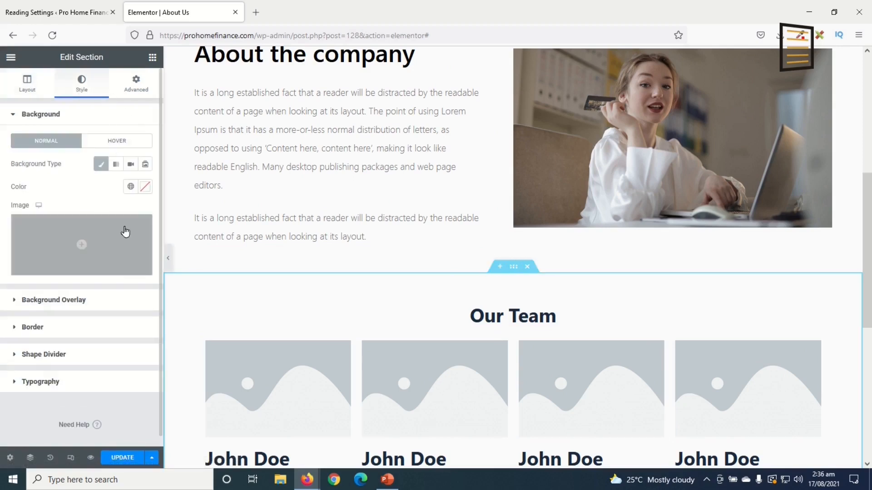
left_click(145, 187)
left_click_drag(71, 268, 2, 241)
scroll(469, 347, "down", 3)
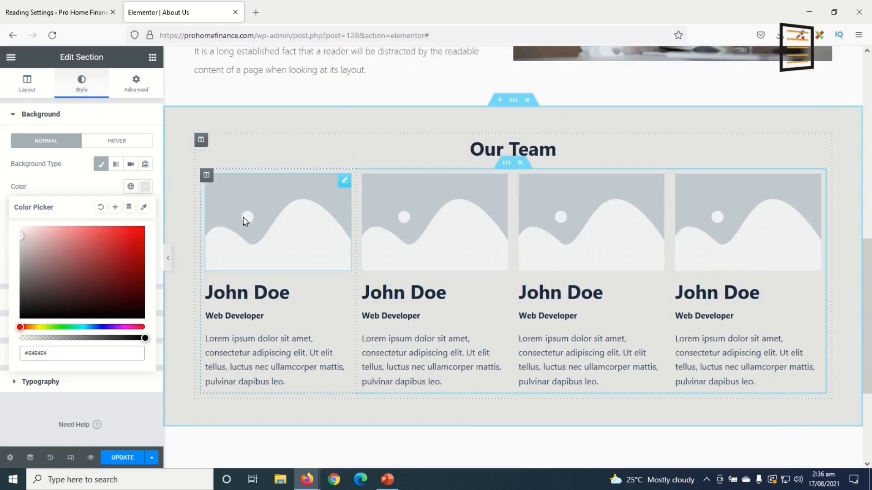
Replace the first team card's image with the photo of the man holding money
left_click(263, 217)
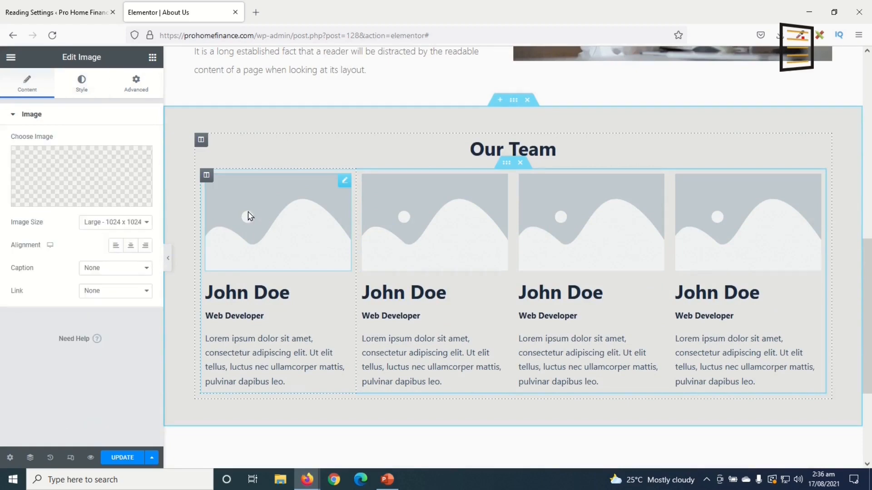
left_click(64, 168)
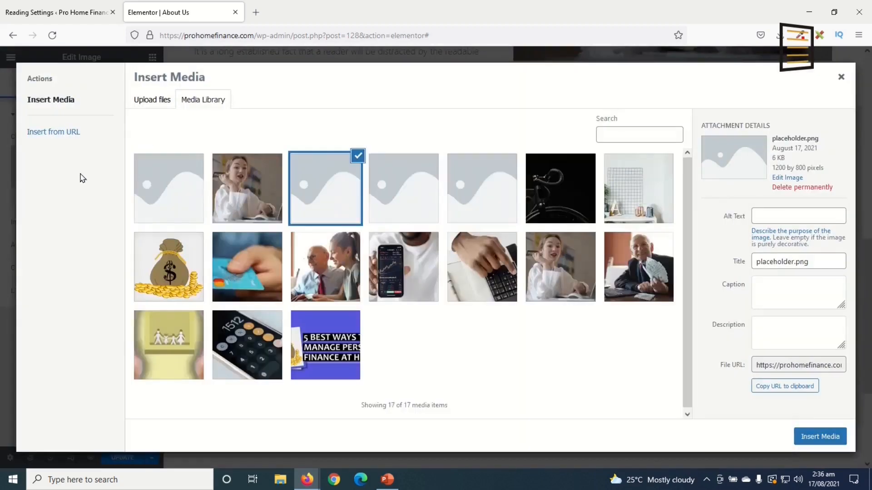
left_click(638, 270)
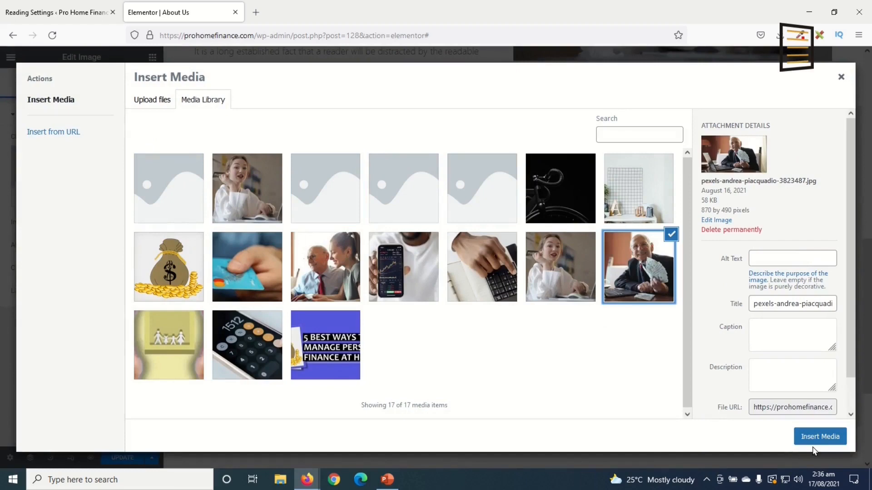
left_click(822, 439)
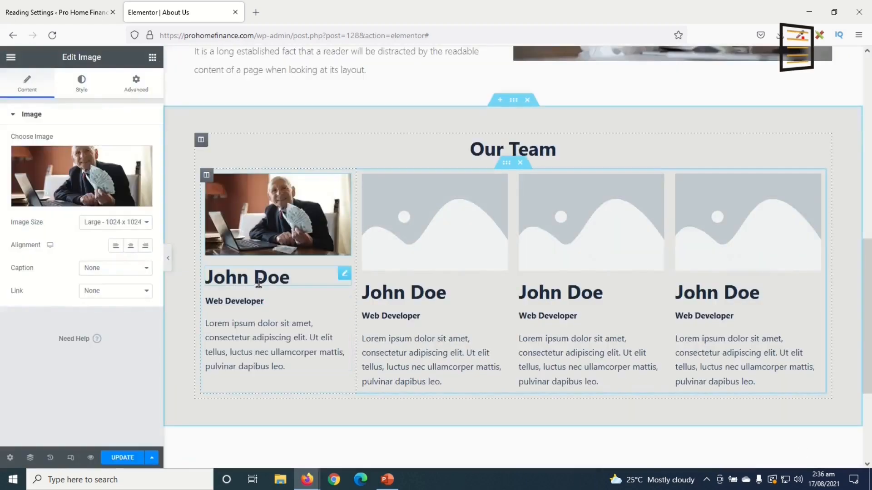
Replace the John Doe heading with the new team member's name
left_click(266, 278)
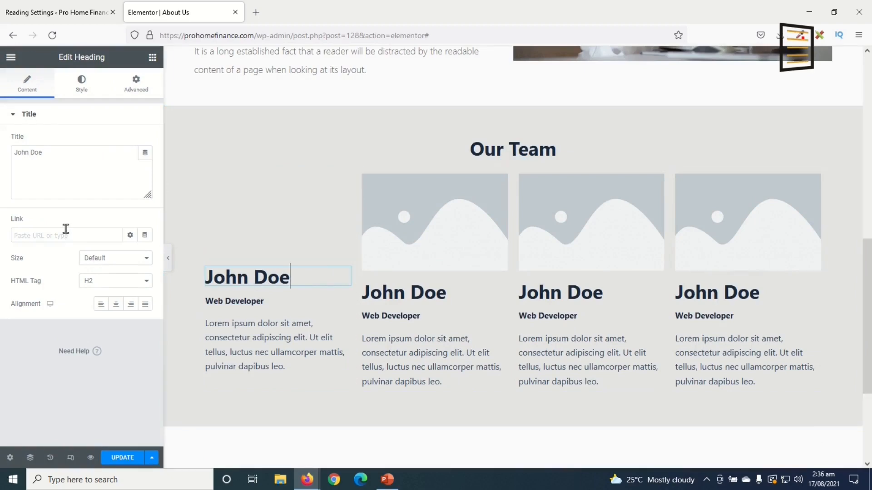
left_click_drag(64, 166, 2, 132)
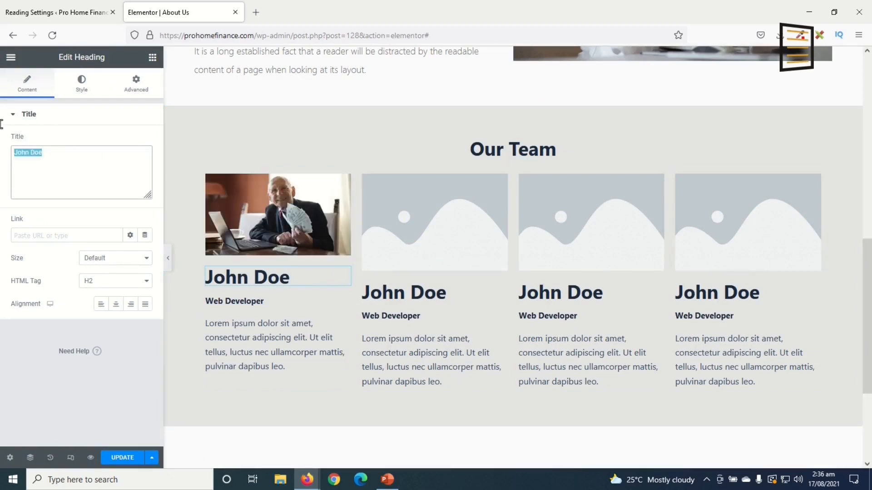
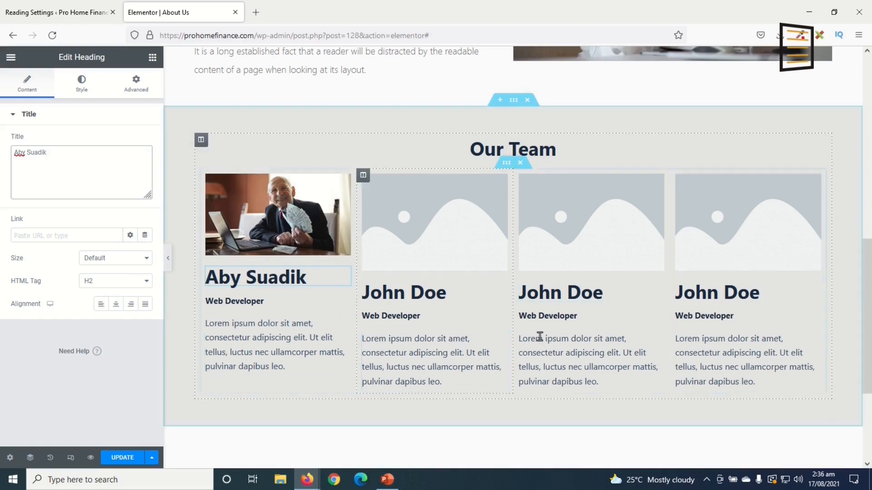
scroll(540, 336, "down", 4)
scroll(546, 341, "up", 6)
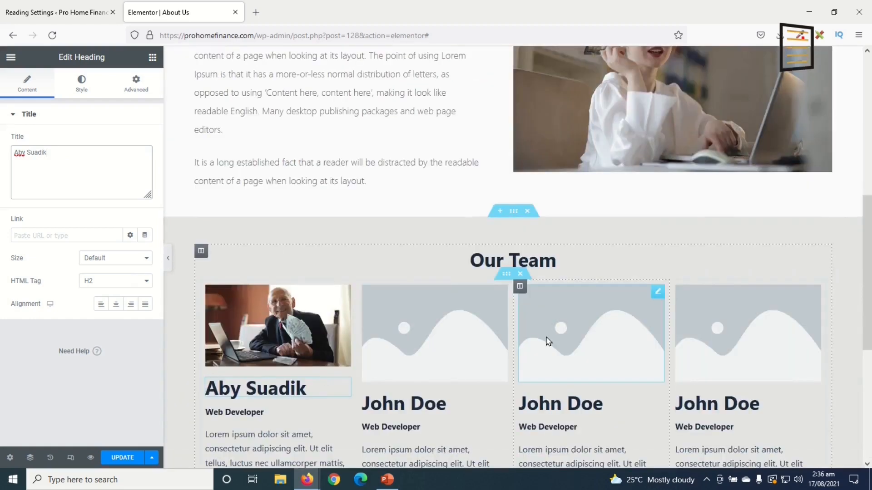
Delete the Our Team section from the About Us page
left_click(531, 212)
scroll(546, 338, "up", 6)
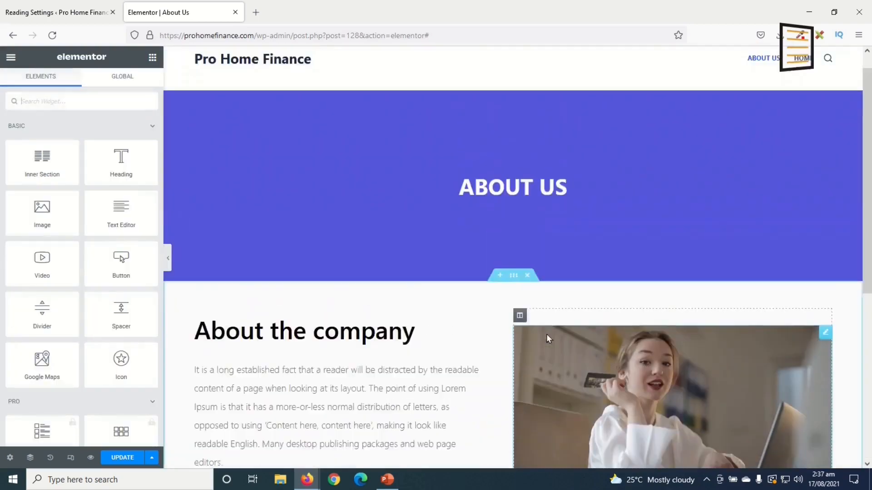
scroll(545, 341, "down", 7)
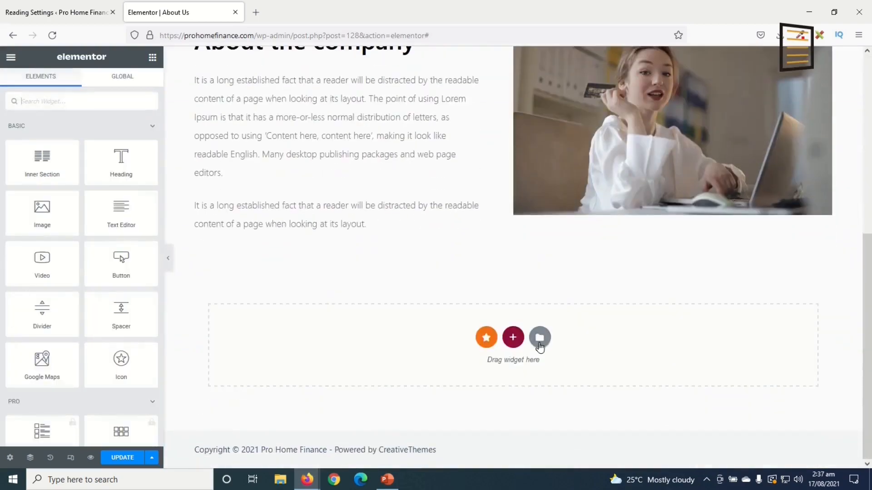
scroll(540, 346, "up", 2)
scroll(621, 262, "up", 3)
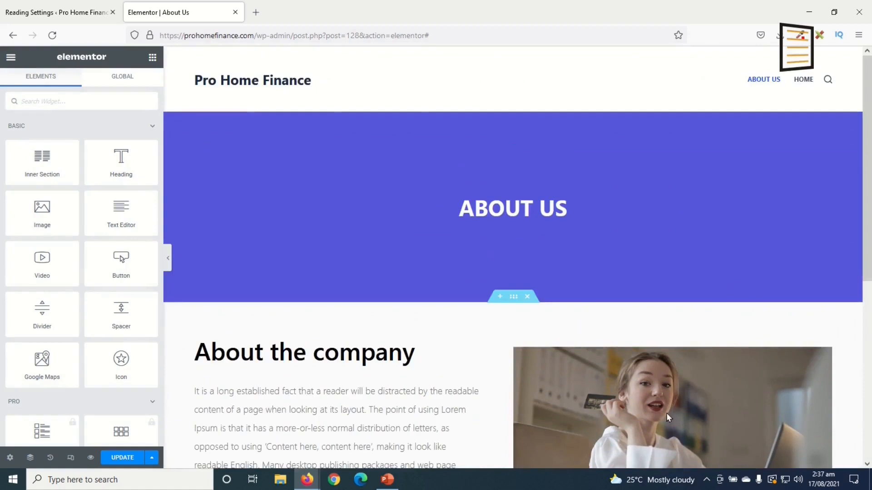
scroll(573, 328, "down", 2)
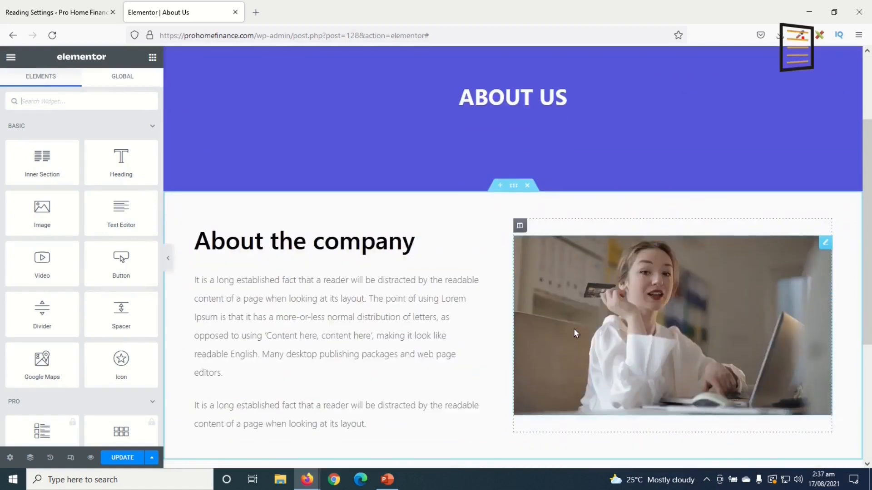
Swap the company photo for the money-bag illustration and update the page
left_click(647, 320)
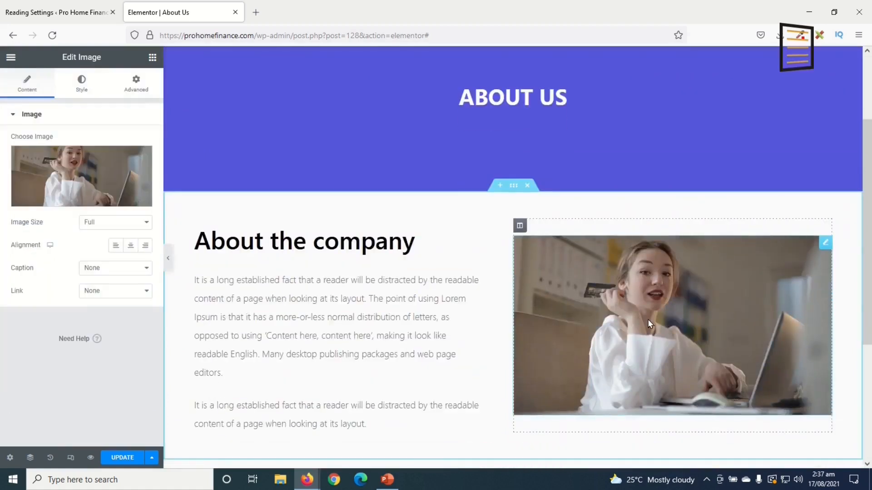
left_click(60, 176)
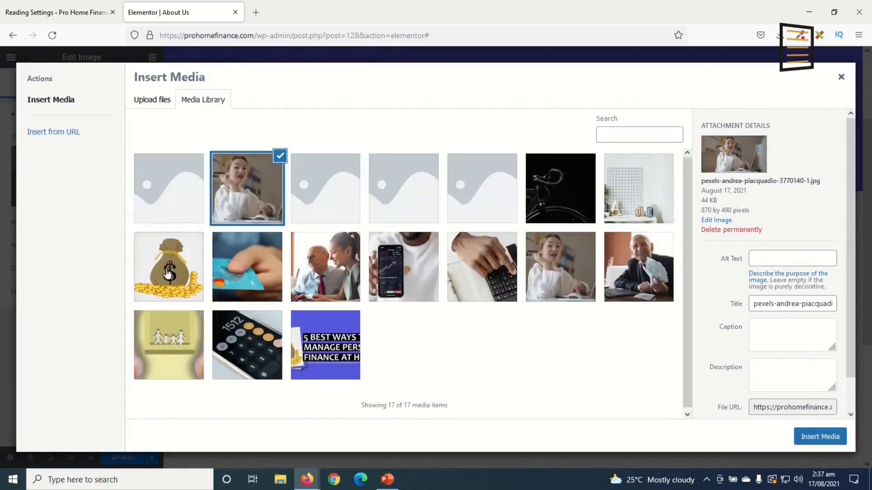
left_click(168, 277)
left_click(818, 443)
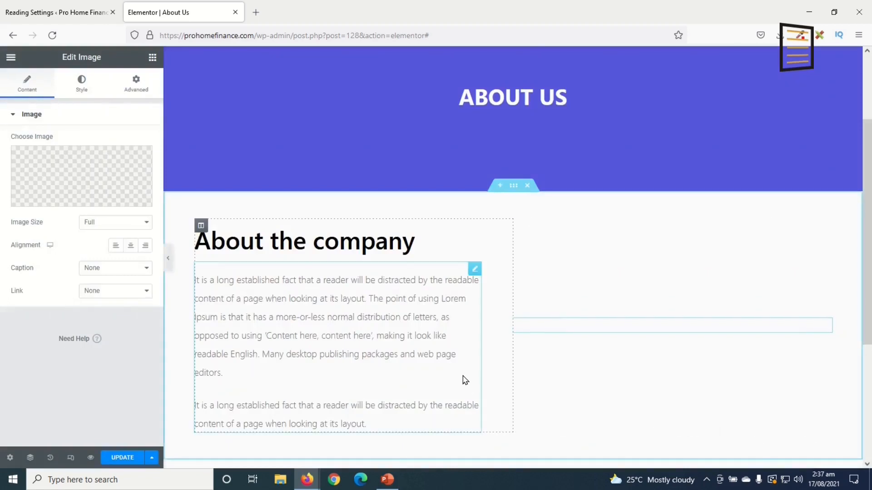
left_click(116, 459)
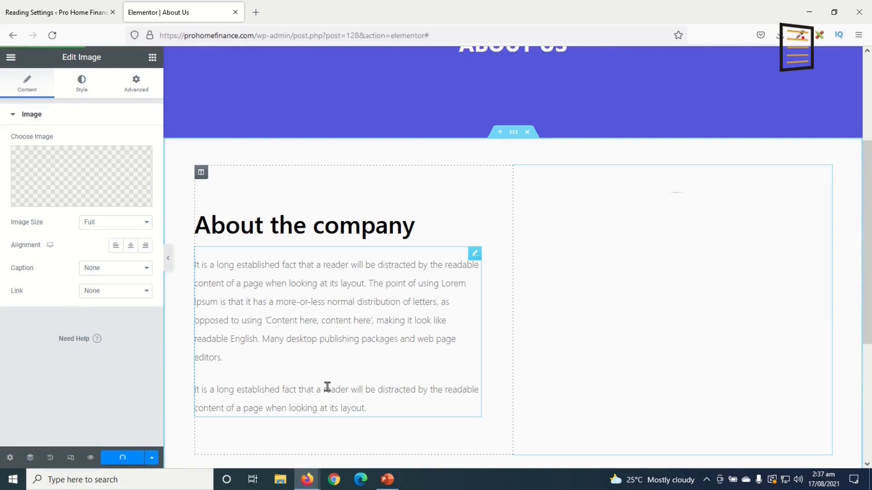
scroll(502, 332, "up", 4)
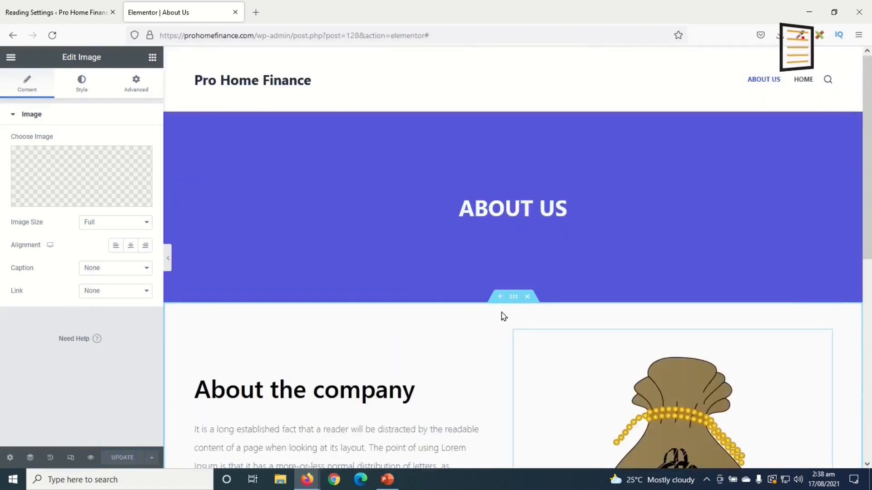
scroll(414, 317, "down", 2)
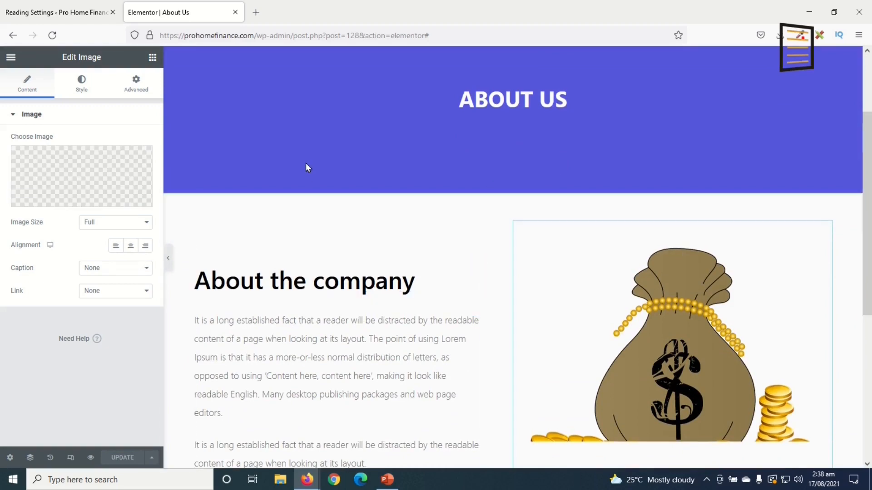
Close the About Us editor and open Pages > Add New in a new browser tab
left_click(234, 13)
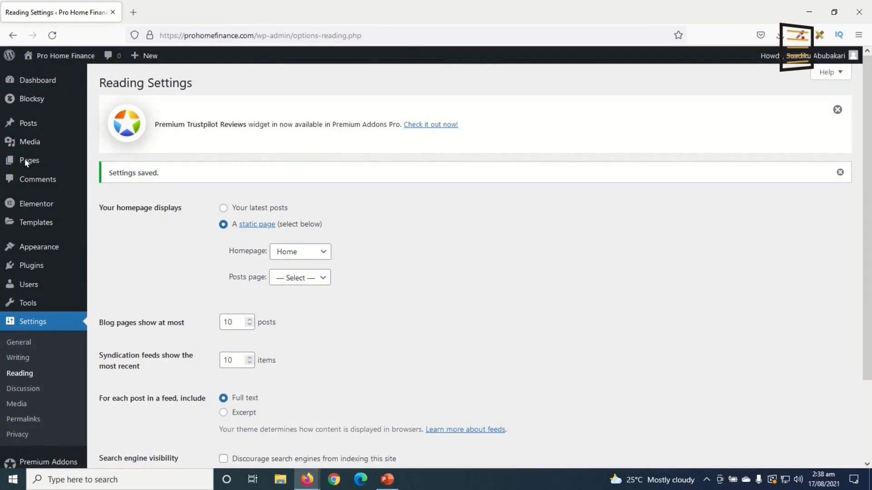
mouse_move(27, 159)
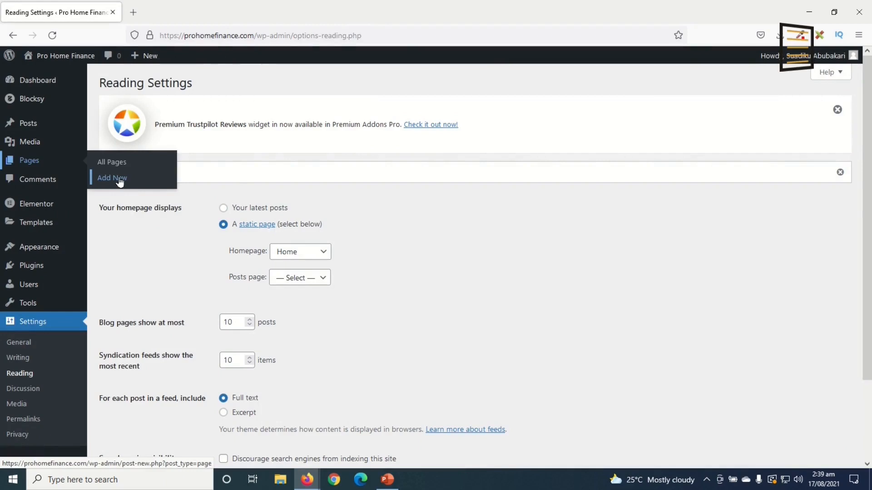
right_click(118, 178)
left_click(198, 194)
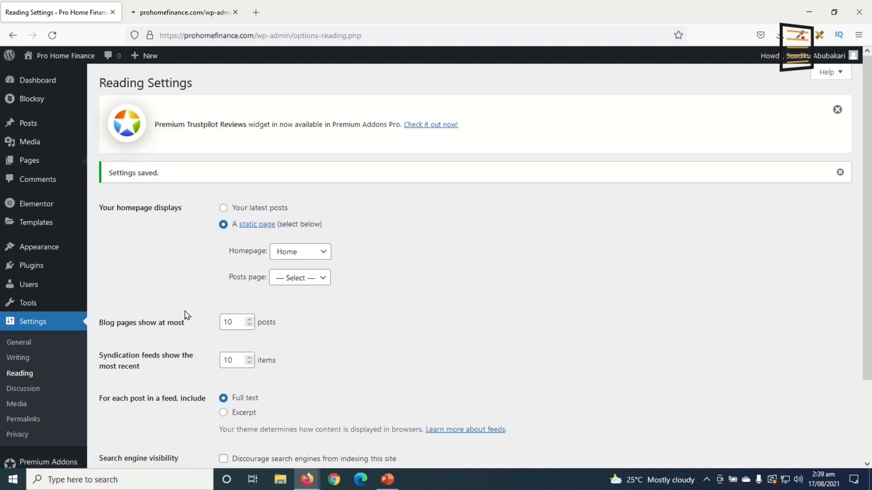
left_click(178, 18)
Title a new page 'Contact Us', publish it, and edit it with Elementor
left_click(56, 131)
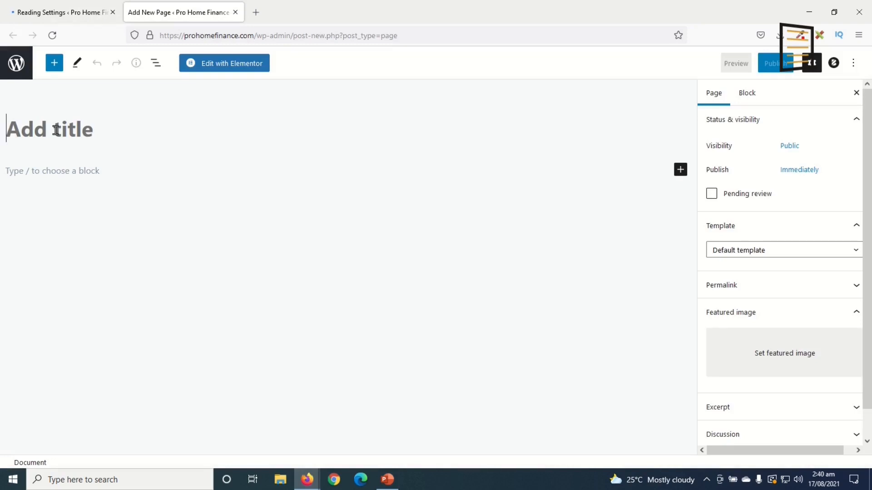
type("C")
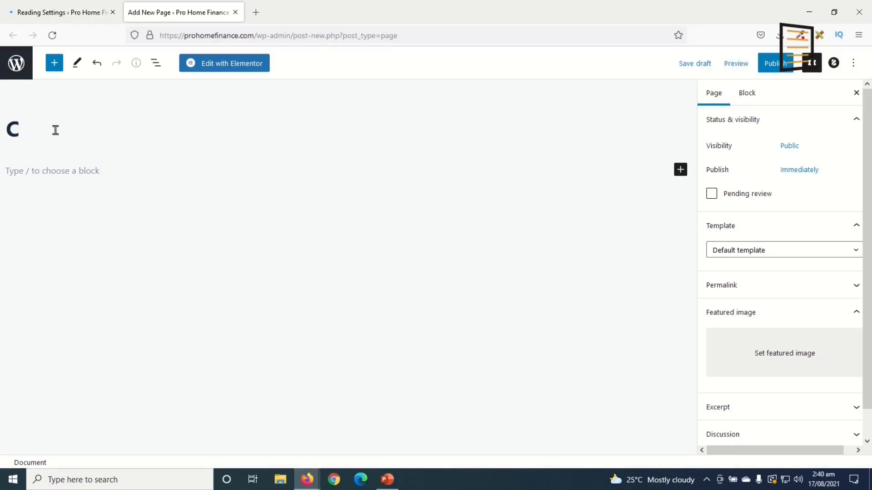
type("ontact Us")
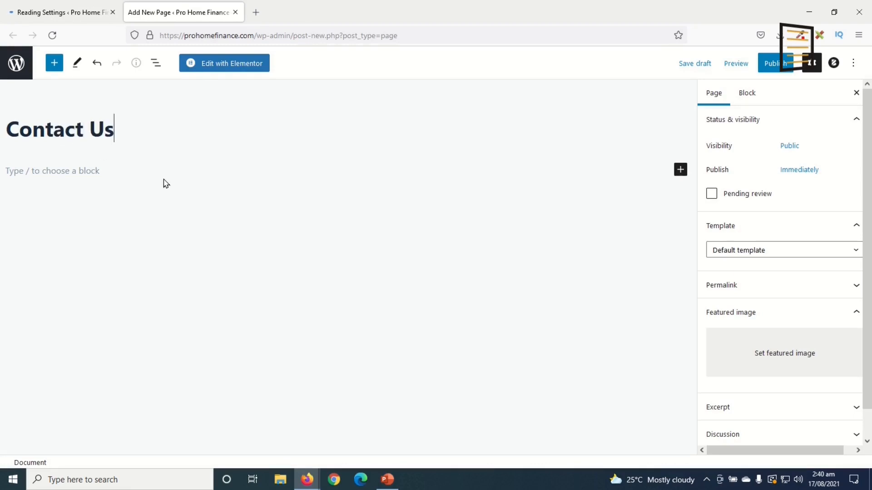
left_click(782, 63)
left_click(762, 65)
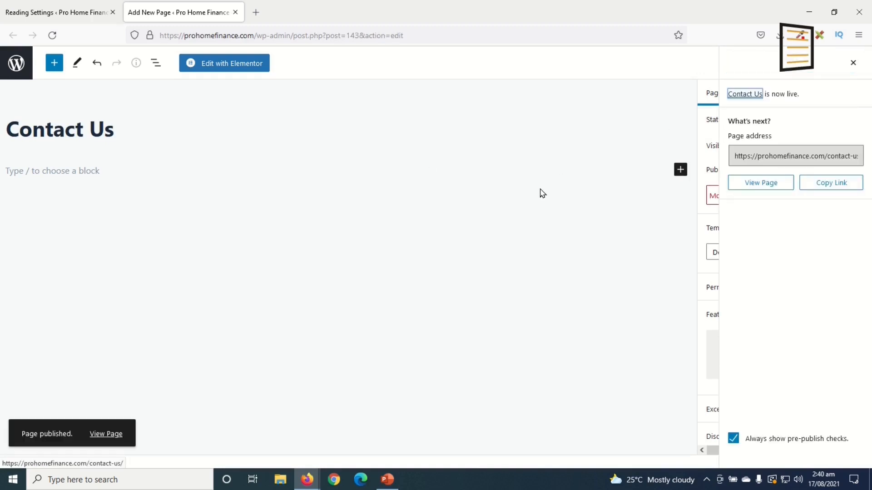
left_click(238, 66)
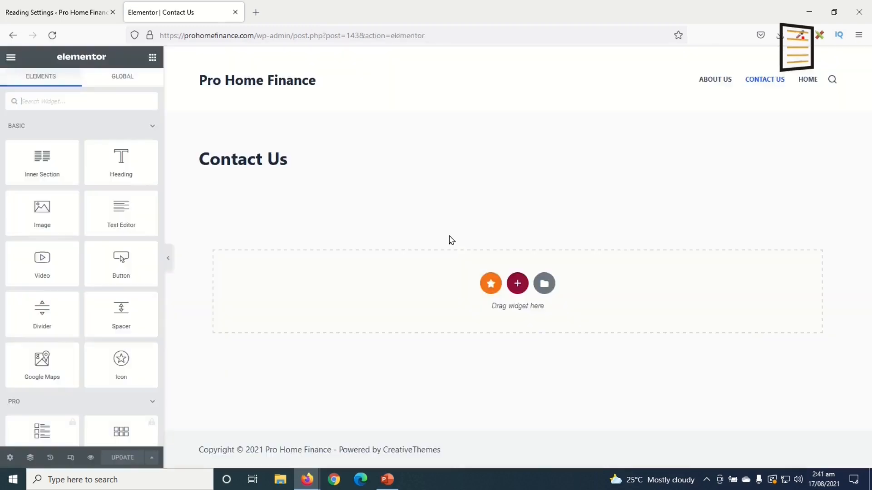
Import Contact.json and insert the Contact template, applying its page settings
left_click(545, 285)
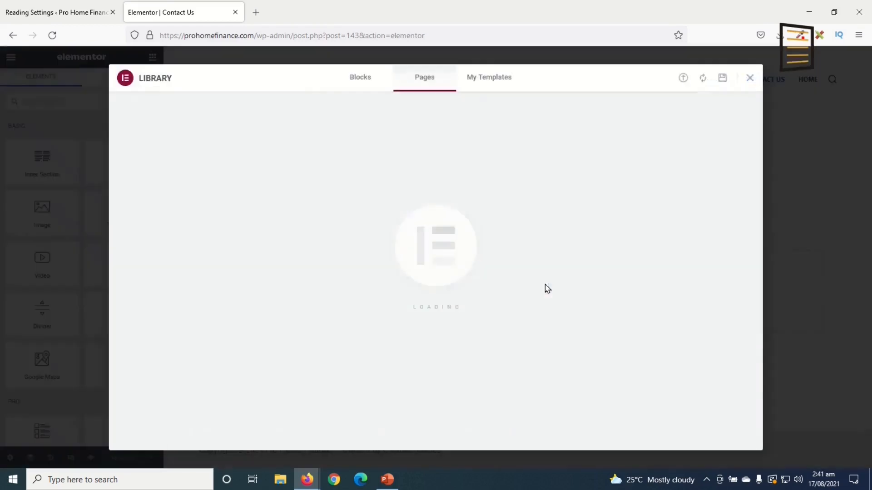
left_click(683, 78)
left_click(420, 316)
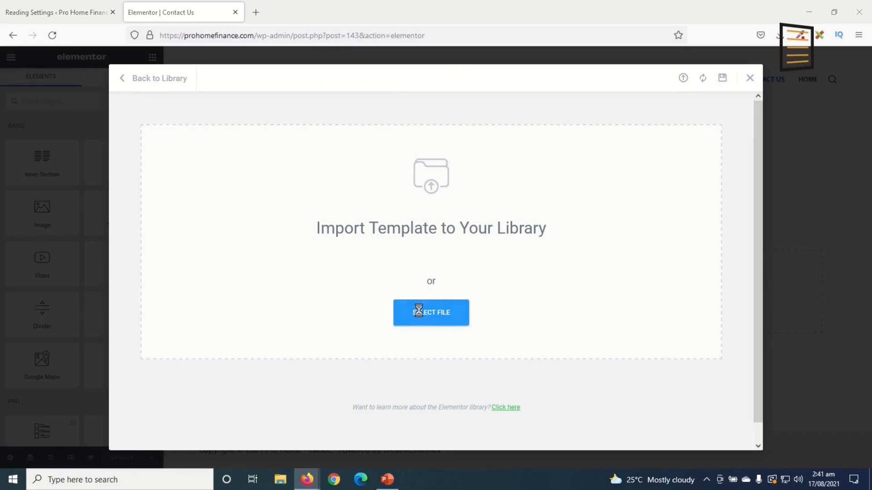
left_click(151, 114)
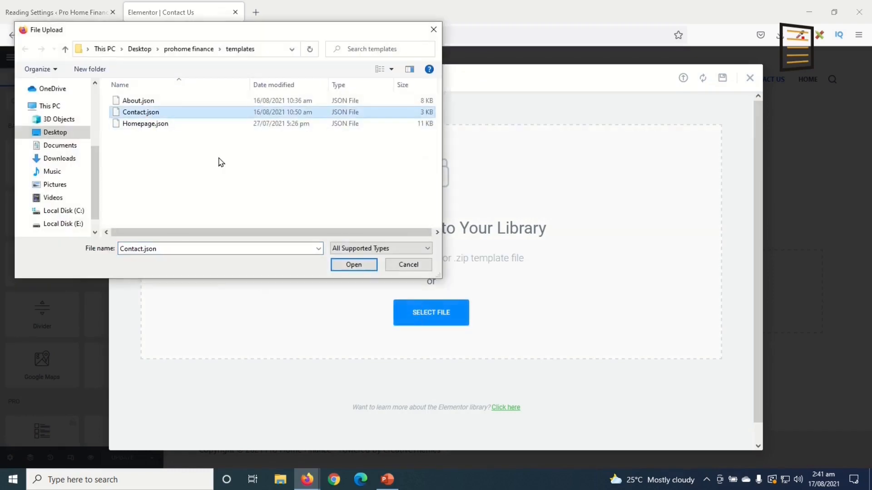
left_click(352, 266)
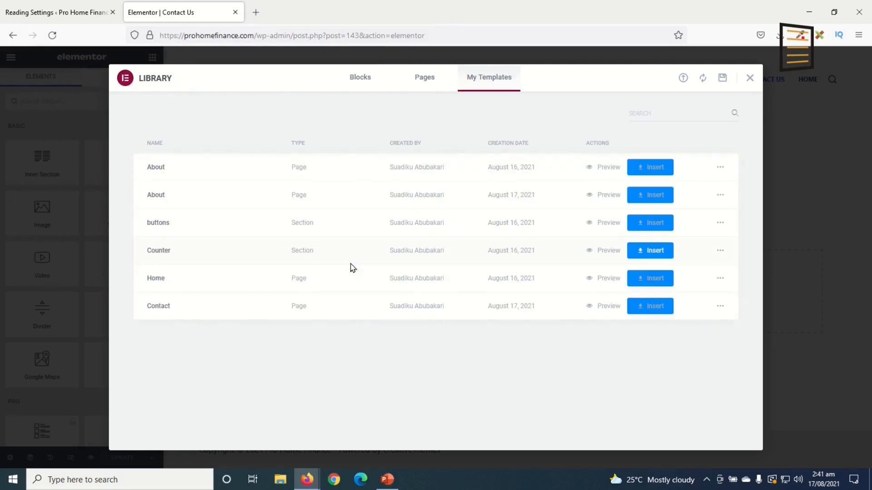
left_click(658, 309)
left_click(488, 296)
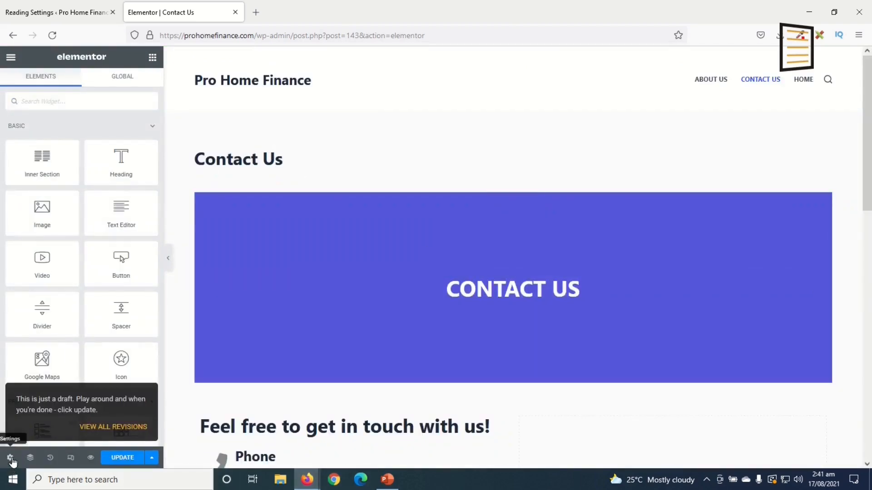
Set the page layout to Elementor Full Width, keeping the title hidden
left_click(11, 465)
left_click(138, 354)
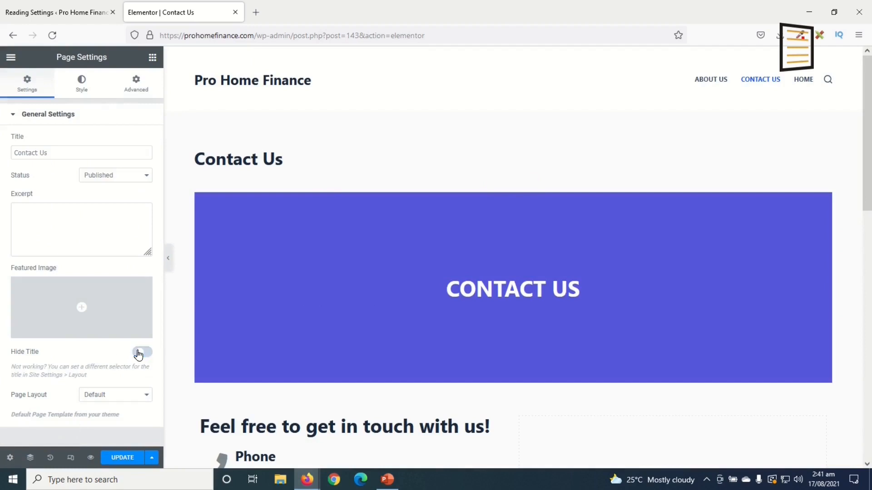
left_click(143, 354)
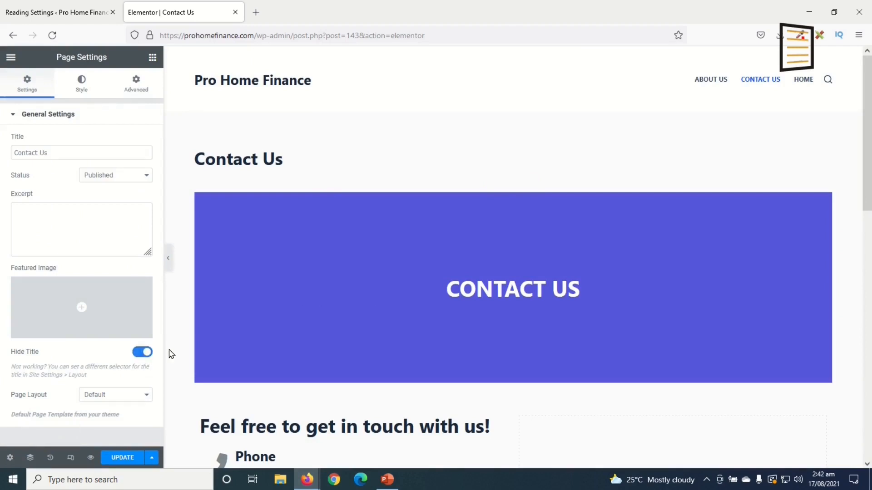
left_click(126, 399)
left_click(136, 435)
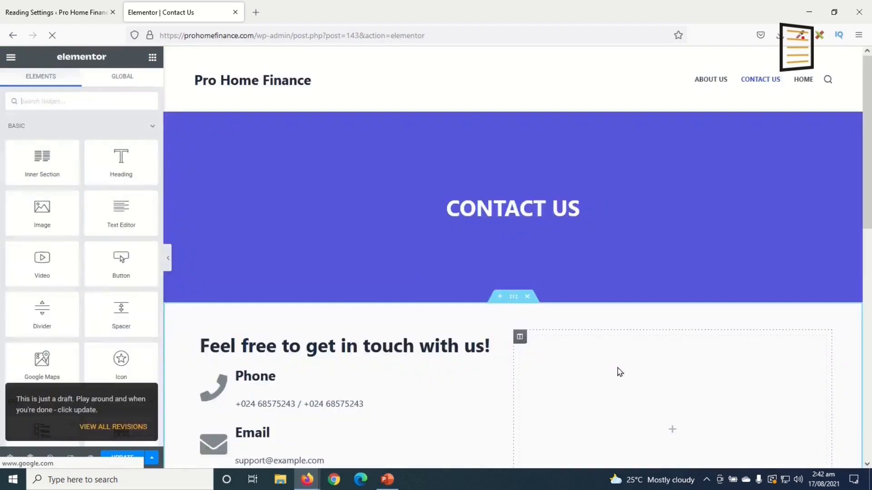
scroll(634, 346, "down", 10)
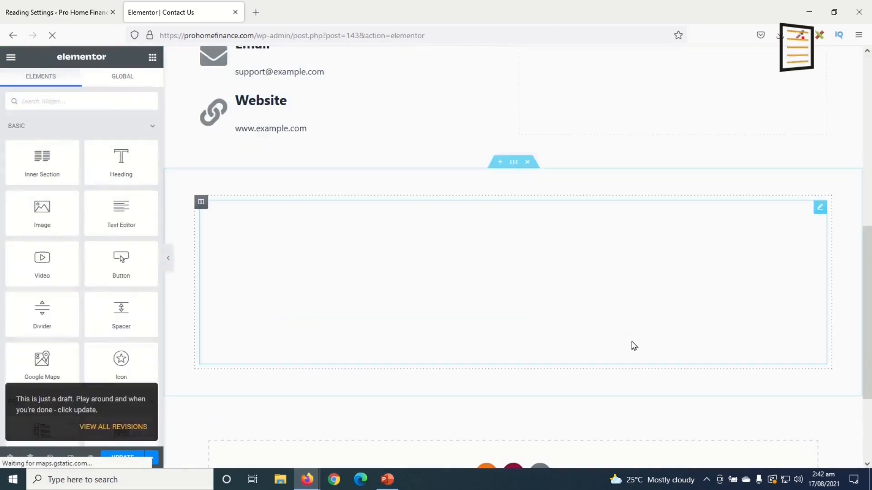
scroll(633, 346, "up", 10)
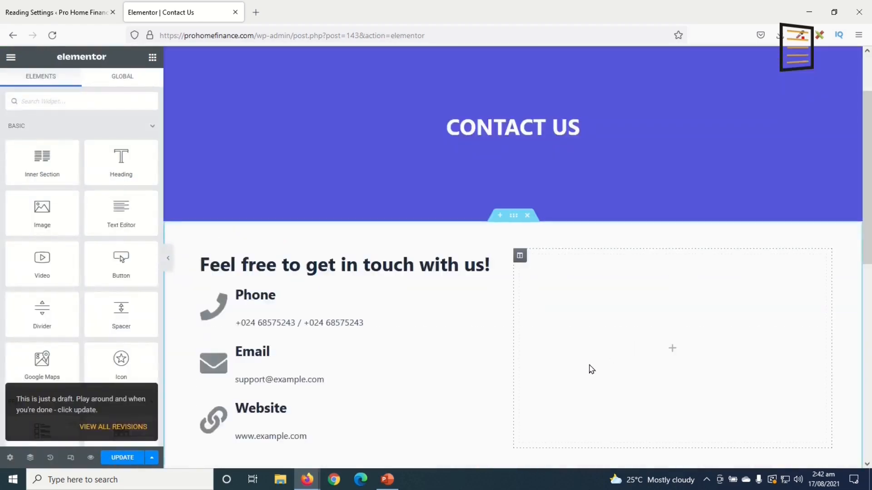
scroll(566, 375, "down", 1)
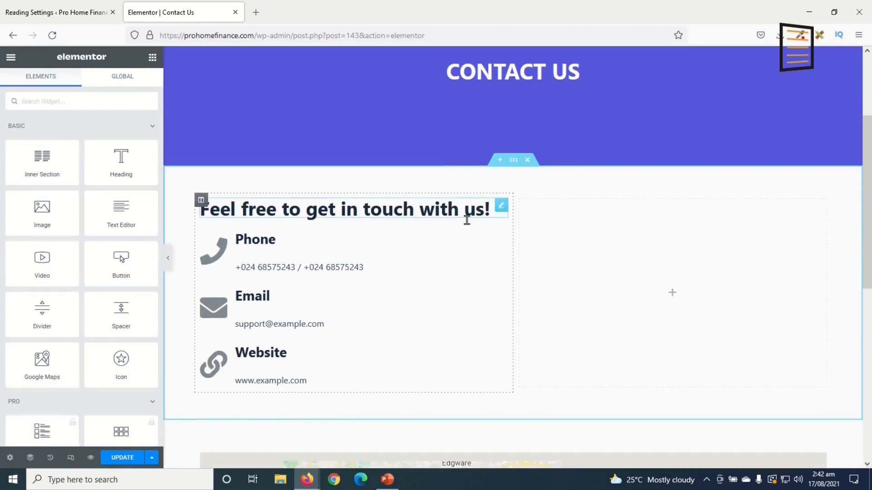
Replace the Email entry's placeholder with the company's info e-mail address
left_click(262, 242)
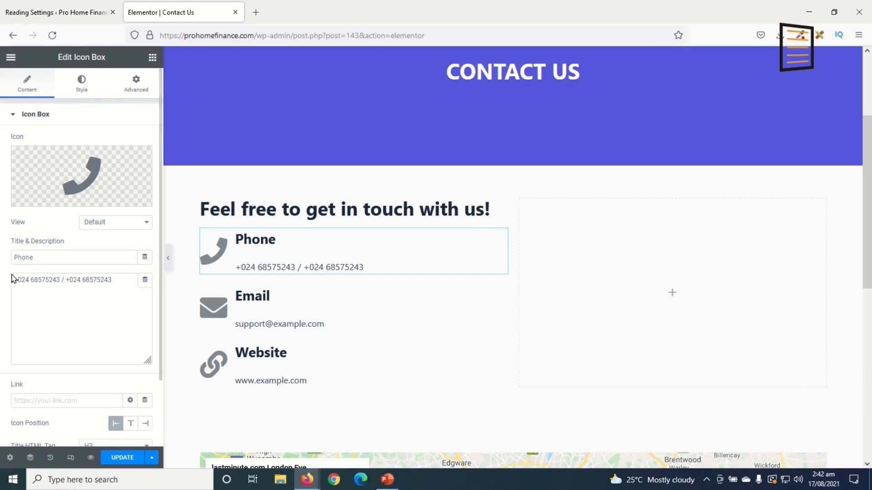
left_click_drag(114, 282, 3, 282)
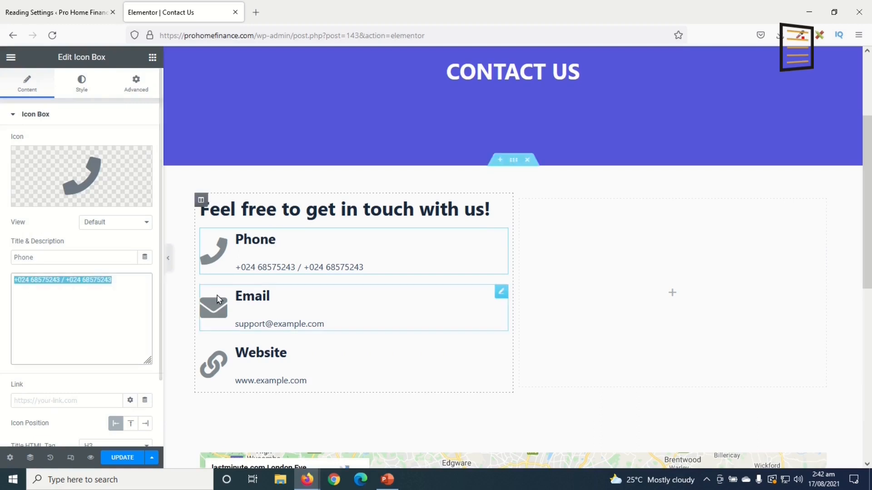
left_click(237, 297)
left_click_drag(96, 281, 1, 289)
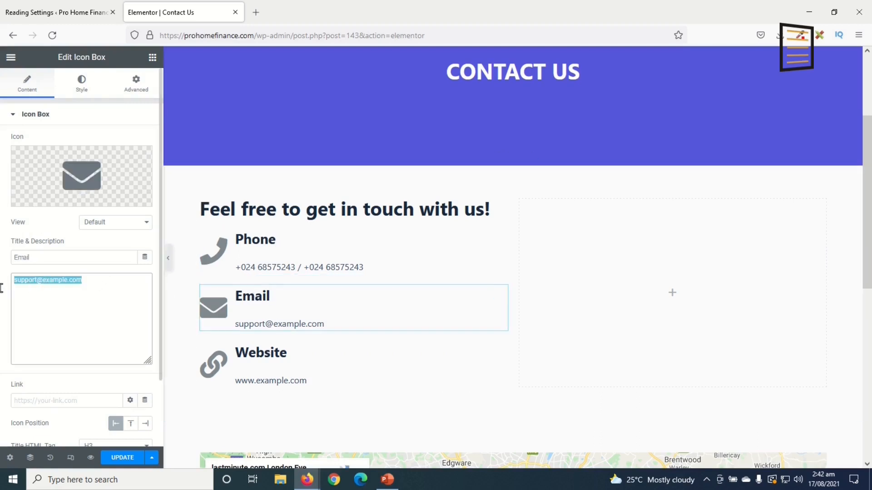
left_click(282, 359)
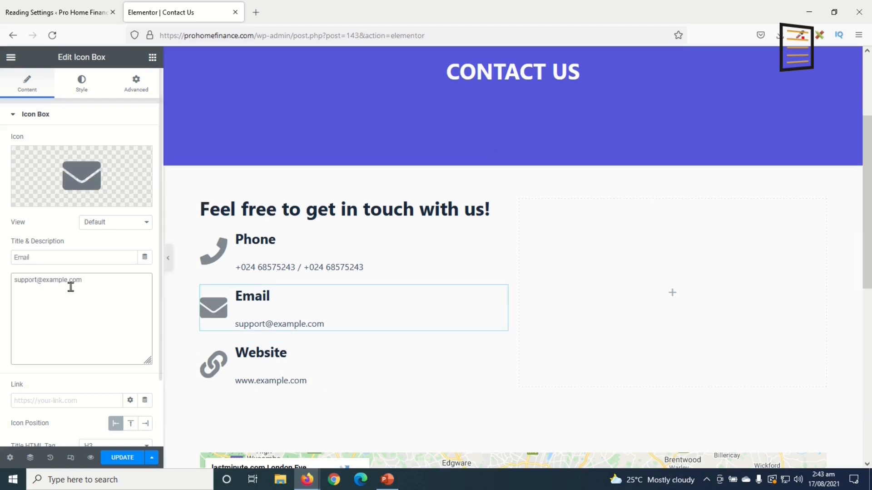
left_click_drag(103, 279, 1, 252)
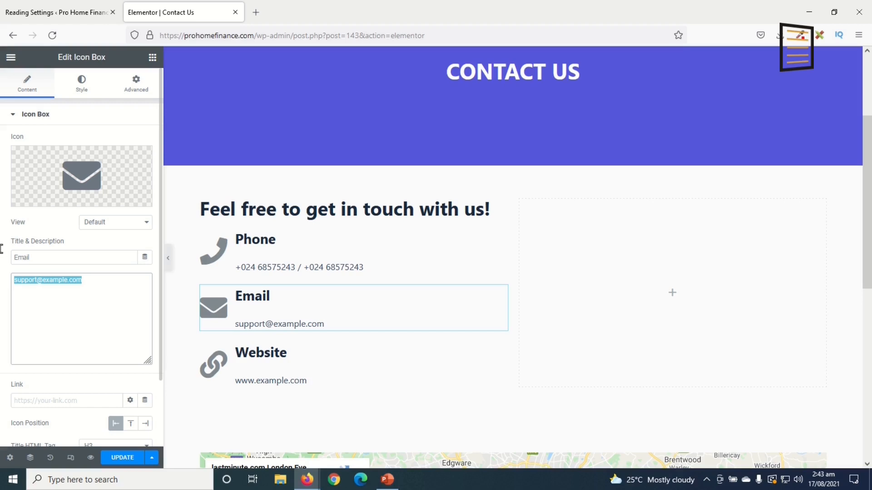
left_click(307, 362)
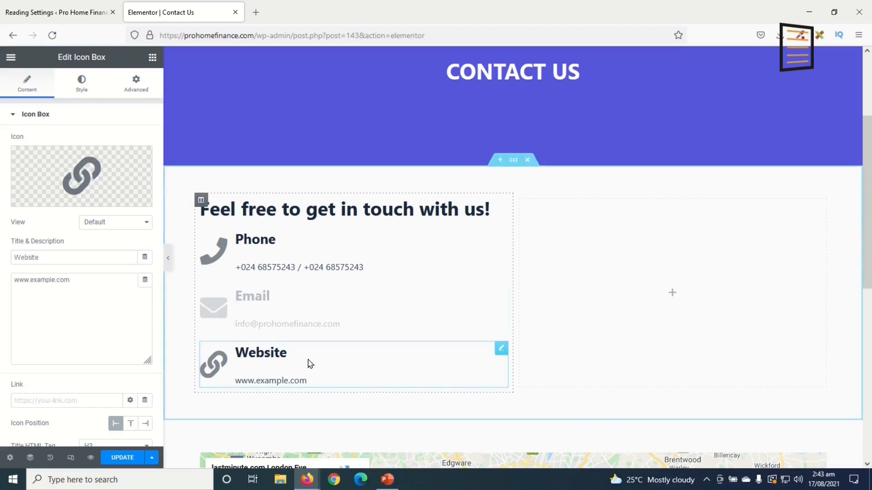
left_click_drag(91, 277, 2, 276)
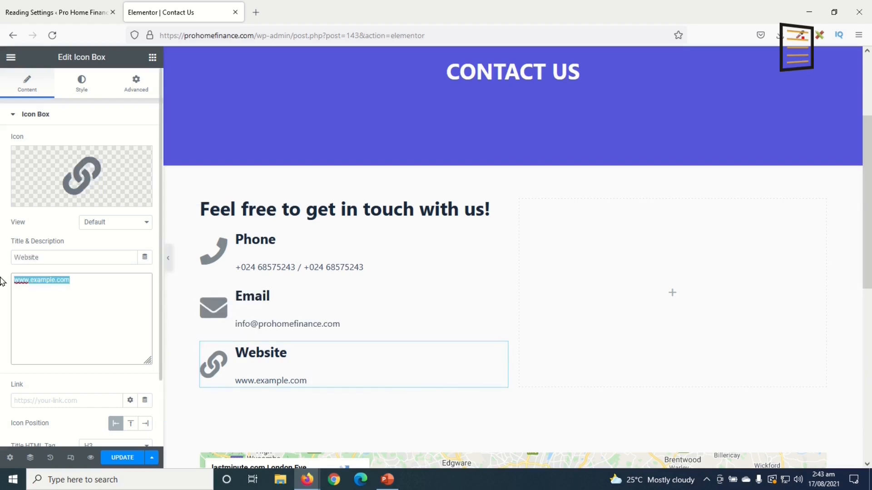
type("www.prohomefinance.com")
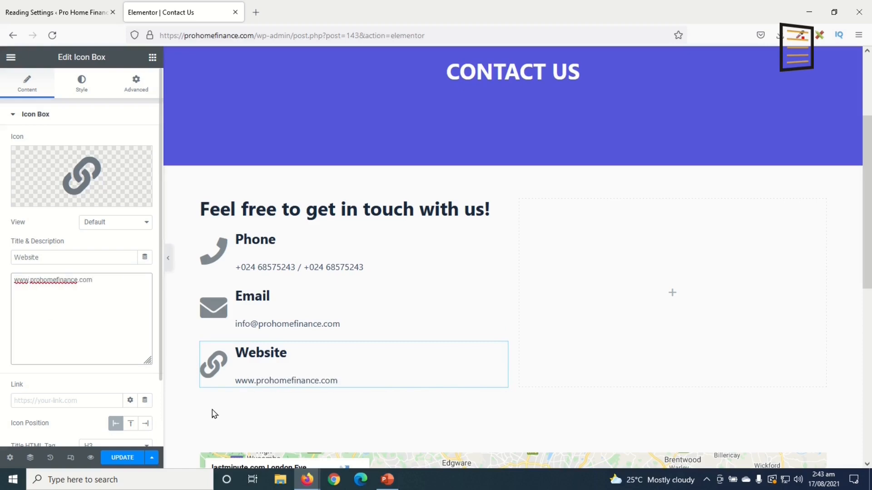
scroll(551, 383, "down", 5)
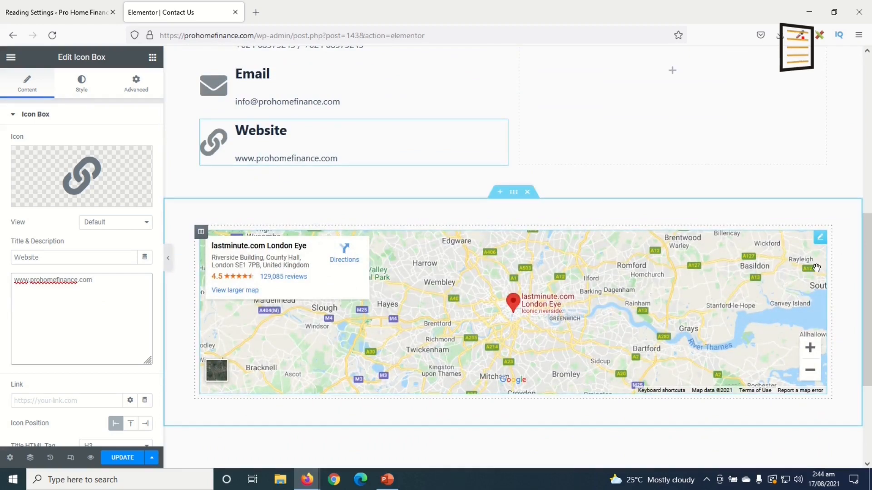
Set the Google Map location to Changli Tamale and update the page
left_click(821, 240)
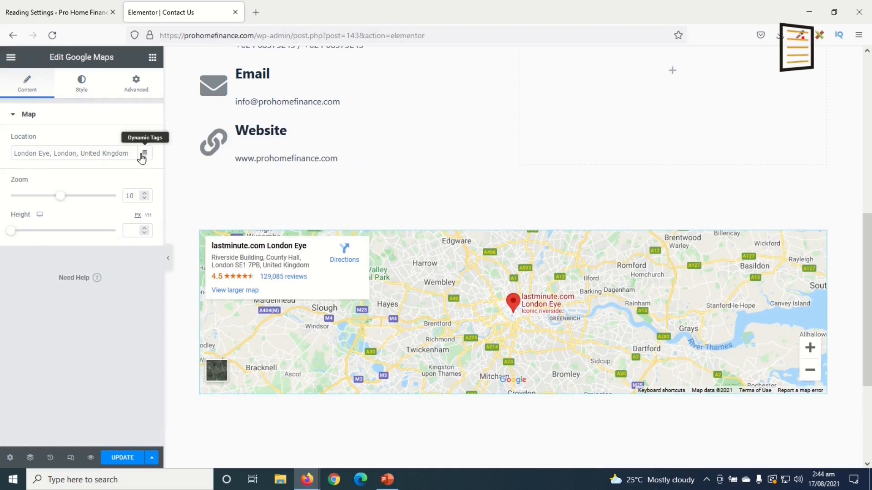
left_click_drag(132, 153, 2, 153)
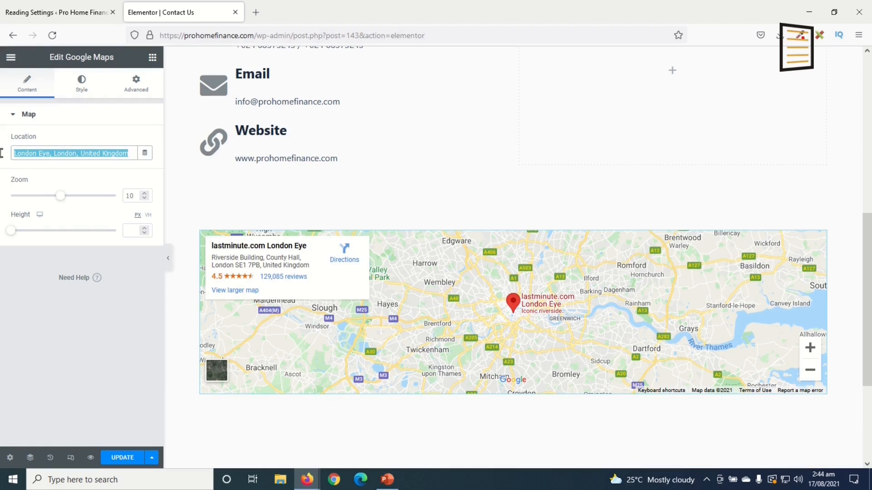
type("Changli Tamale")
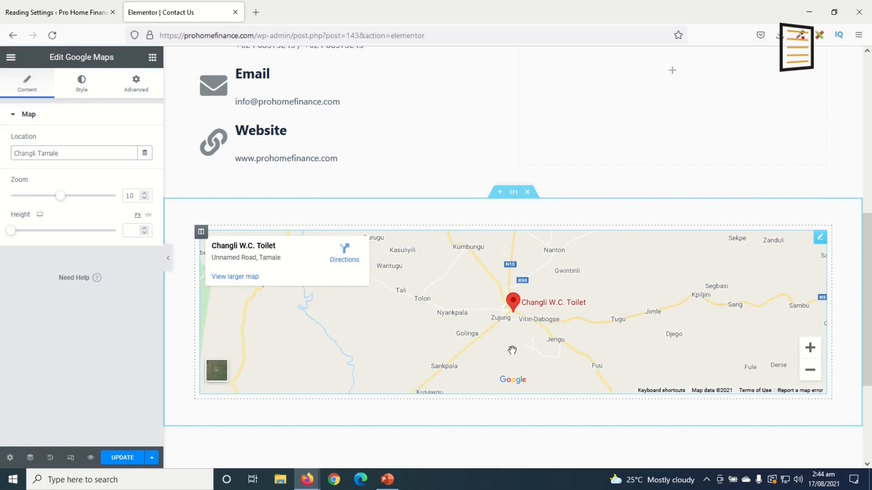
left_click(122, 458)
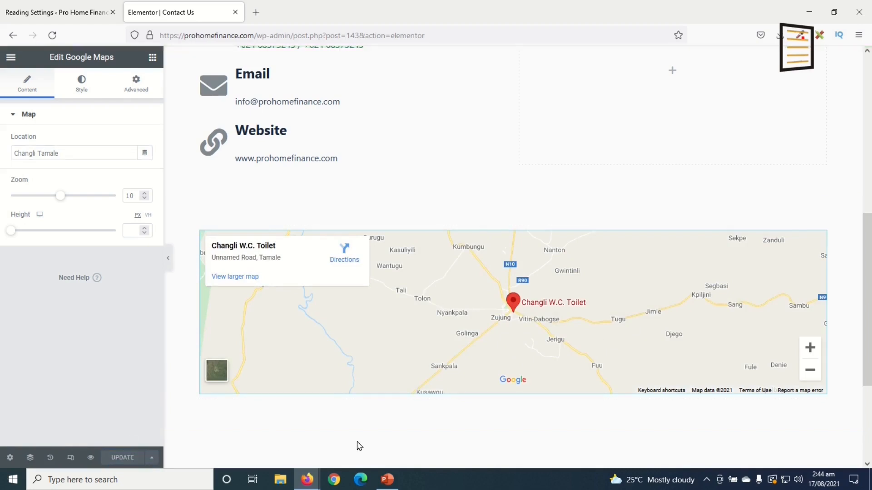
scroll(358, 445, "up", 6)
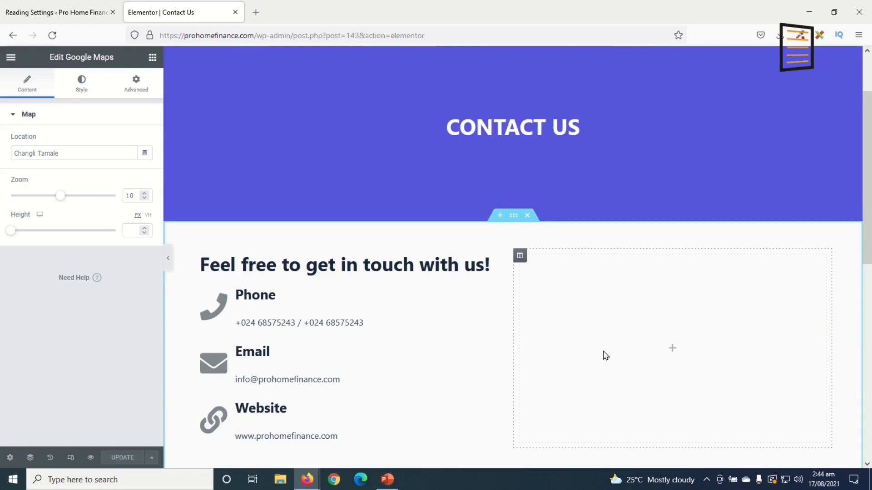
scroll(608, 354, "down", 2)
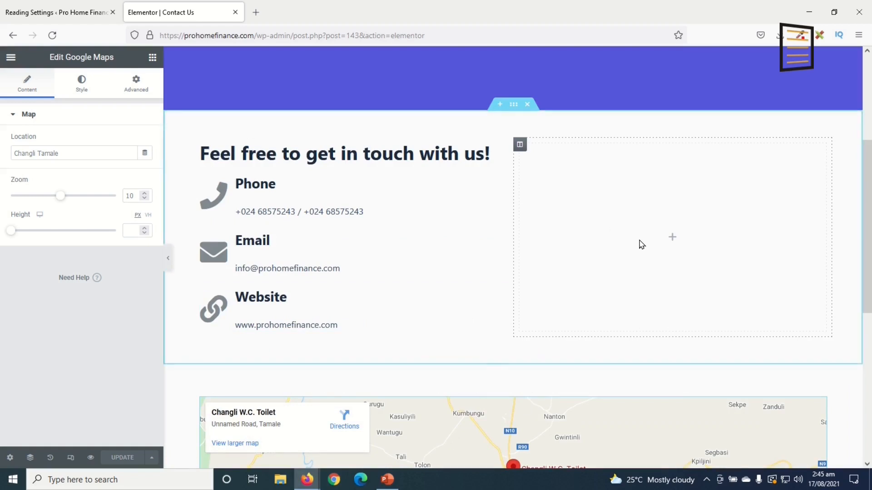
Search the plugin directory for 'wp', then install and activate Contact Form by WPForms
left_click(49, 14)
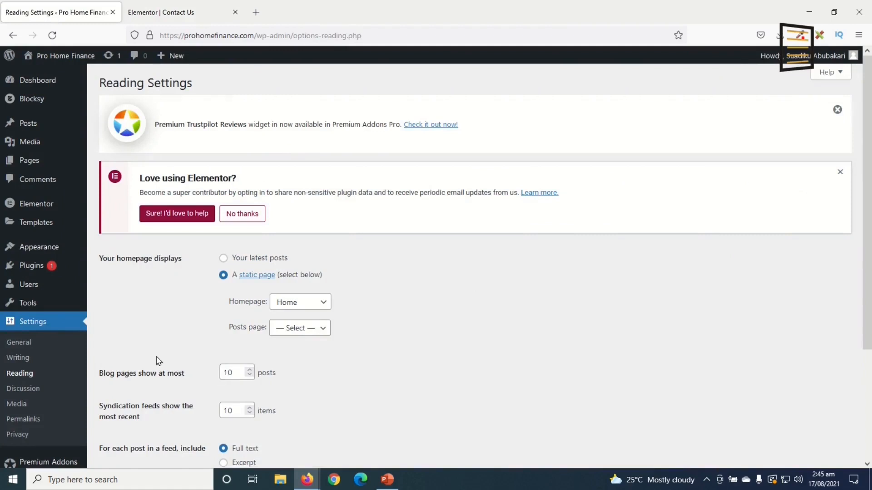
mouse_move(39, 272)
left_click(118, 284)
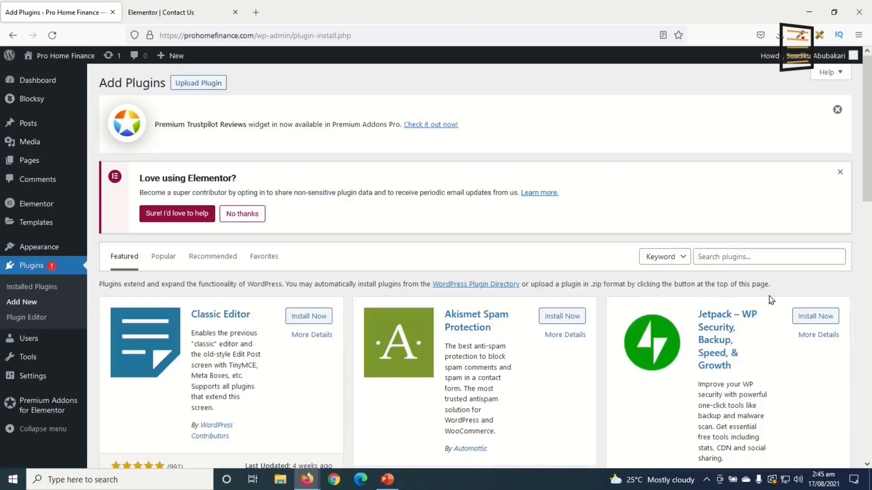
left_click(753, 256)
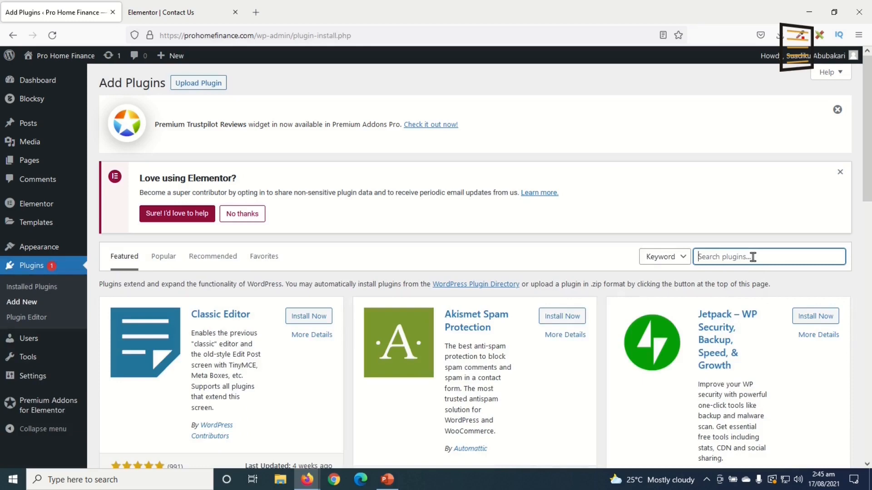
type("wpforms")
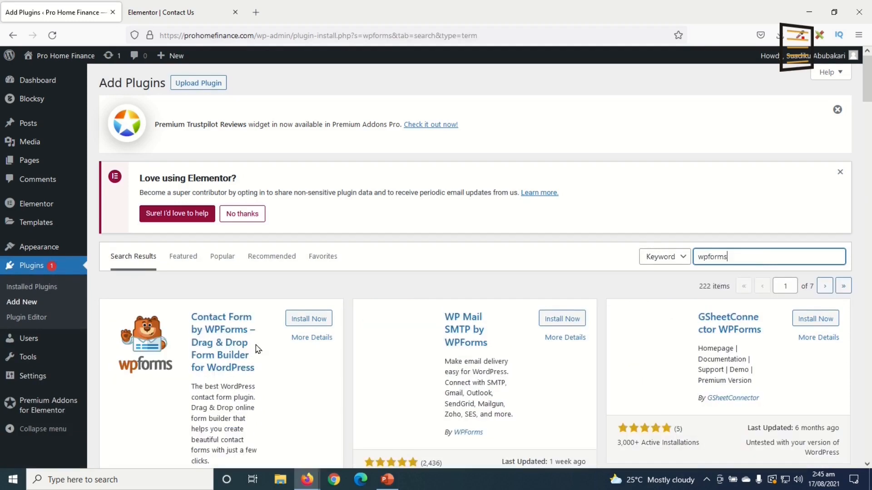
left_click(315, 321)
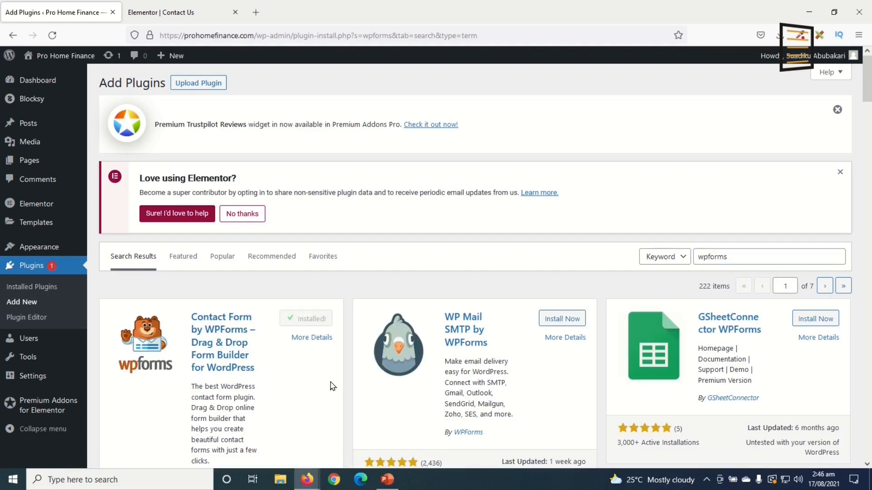
left_click(316, 321)
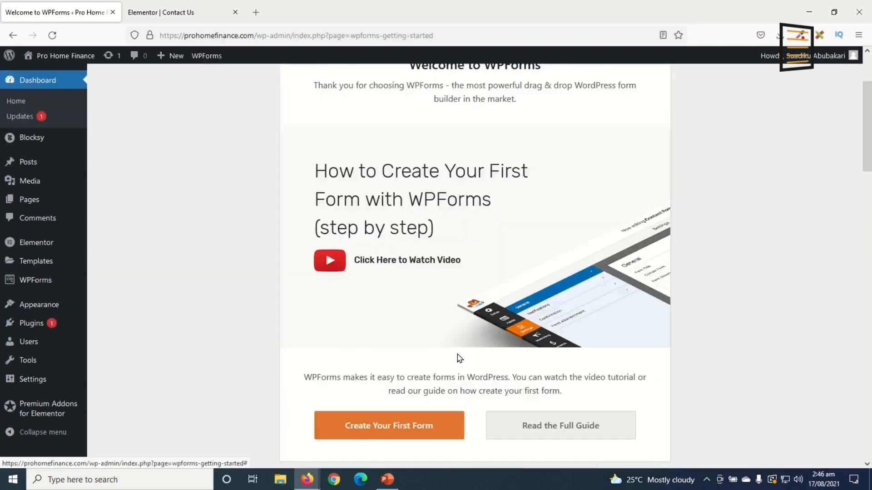
scroll(476, 366, "down", 5)
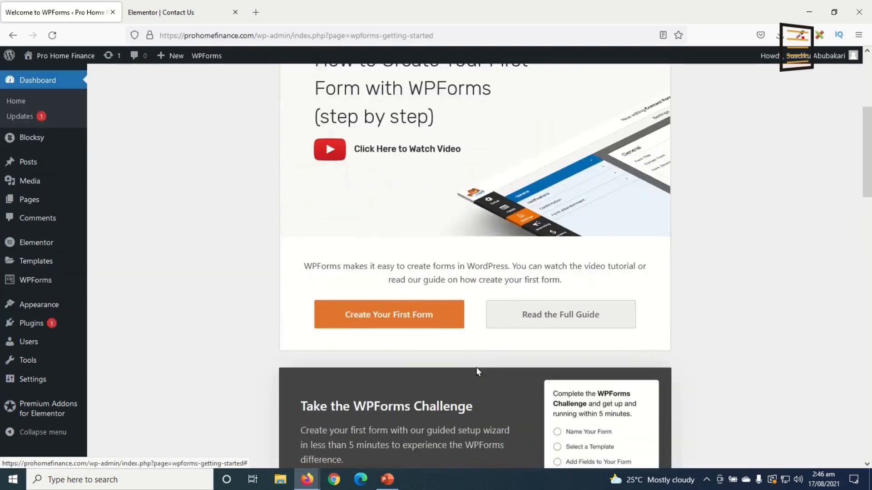
scroll(471, 393, "up", 5)
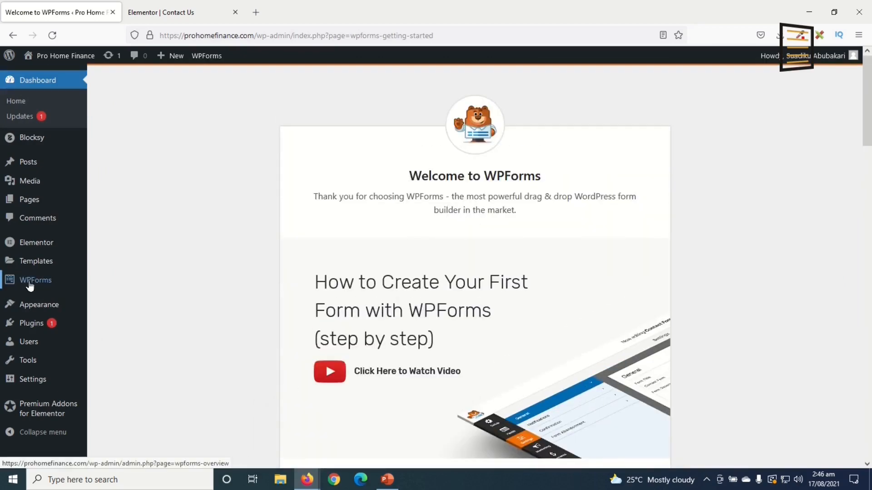
Create a new WPForms form from the Simple Contact Form template
mouse_move(31, 280)
left_click(119, 300)
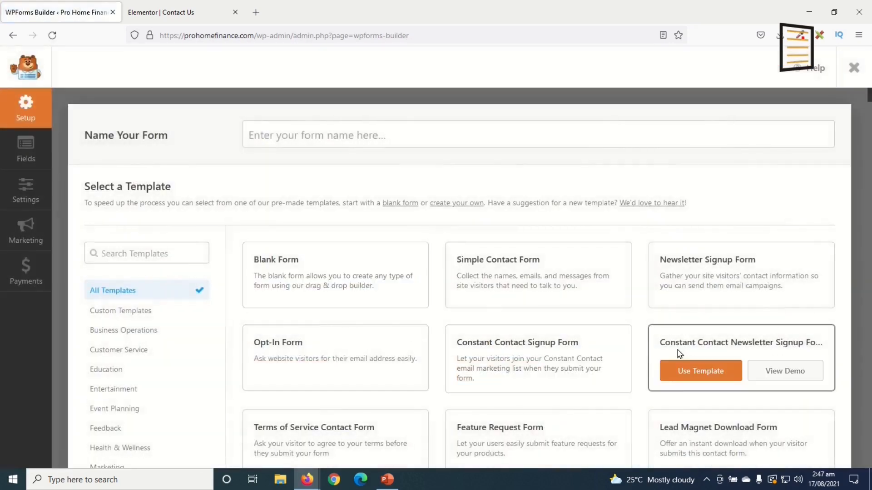
scroll(635, 400, "down", 6)
scroll(633, 399, "down", 7)
scroll(604, 388, "down", 5)
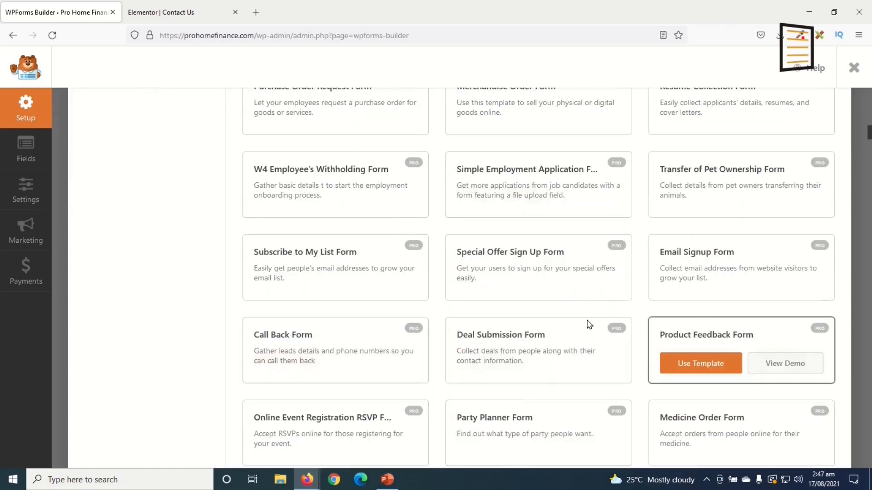
scroll(586, 324, "up", 20)
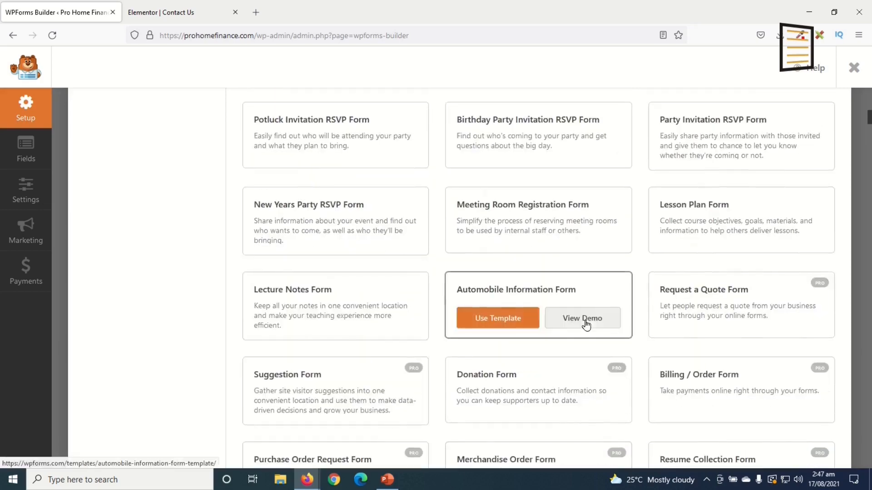
mouse_move(476, 285)
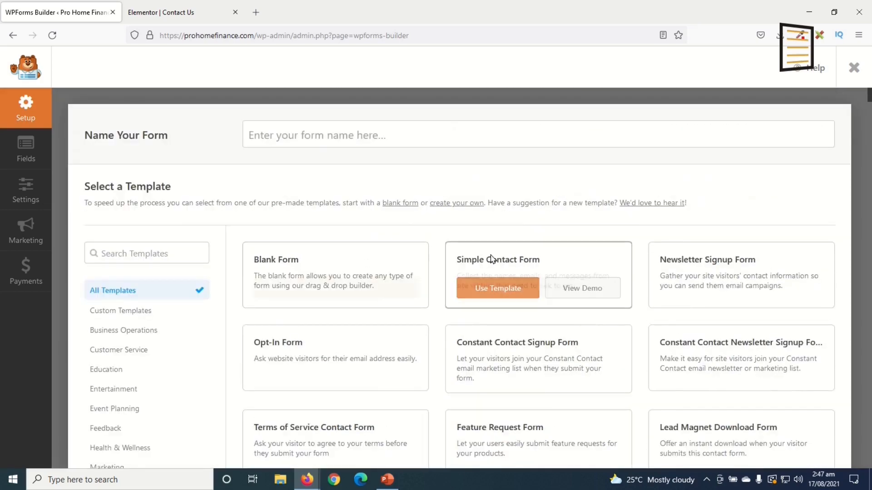
left_click(497, 289)
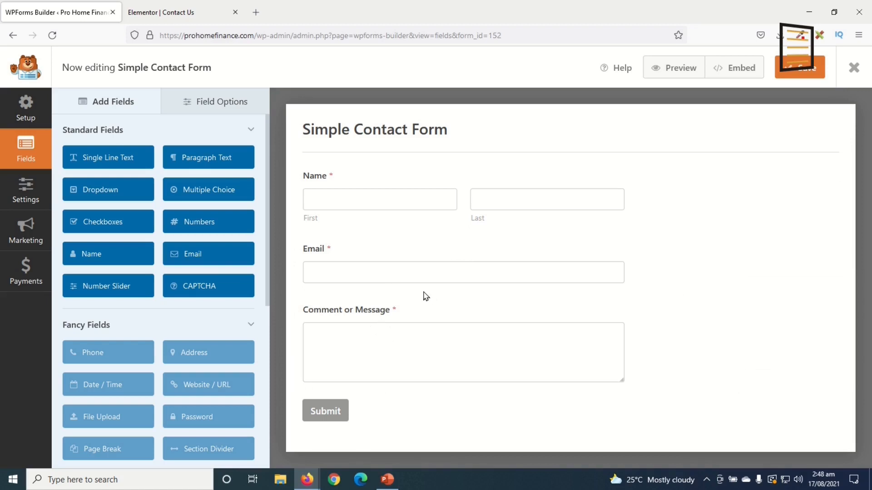
Switch the Name field's format to a single simple box
left_click(338, 183)
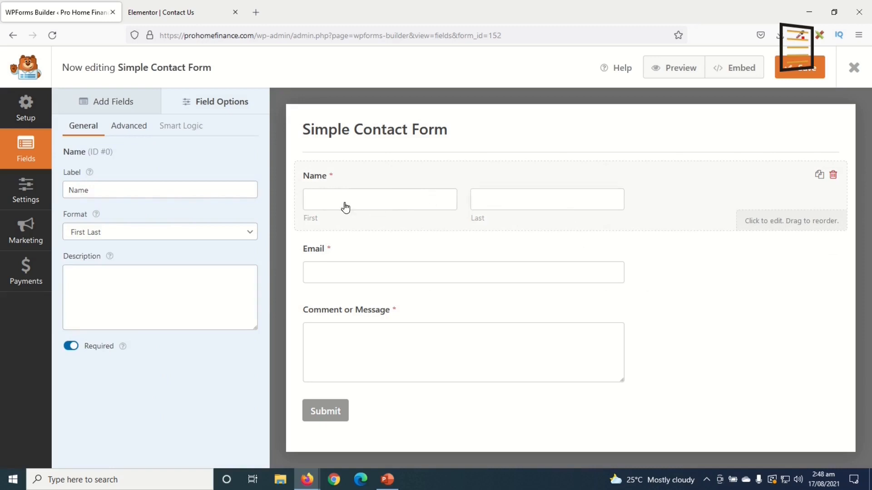
left_click(133, 233)
left_click(116, 256)
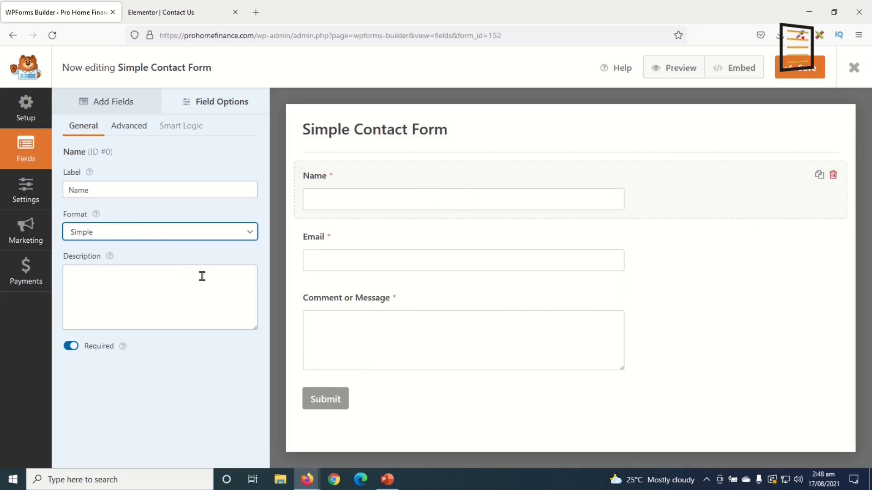
Relabel the 'Comment or Message' field to just 'Message'
left_click(371, 304)
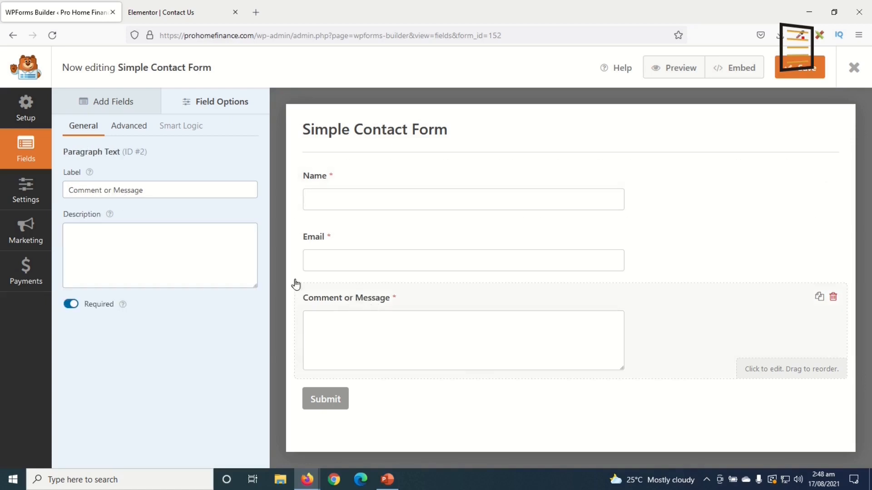
left_click_drag(116, 188, 2, 192)
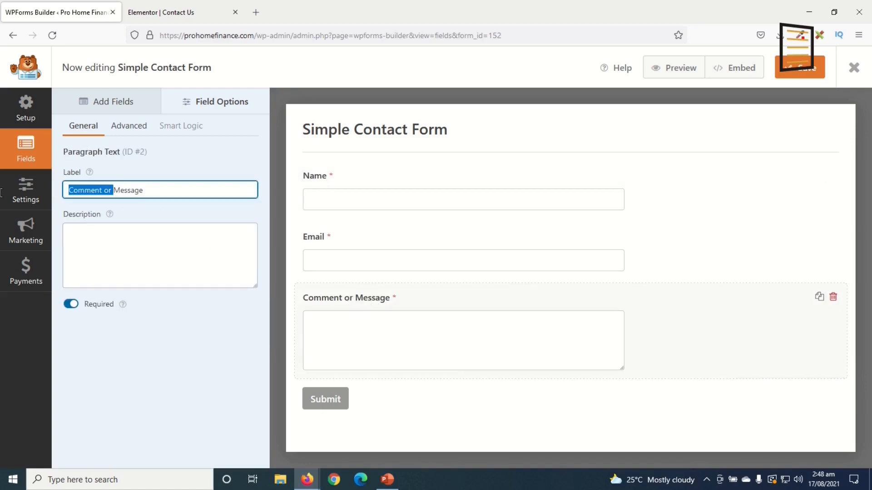
key("BackSpace")
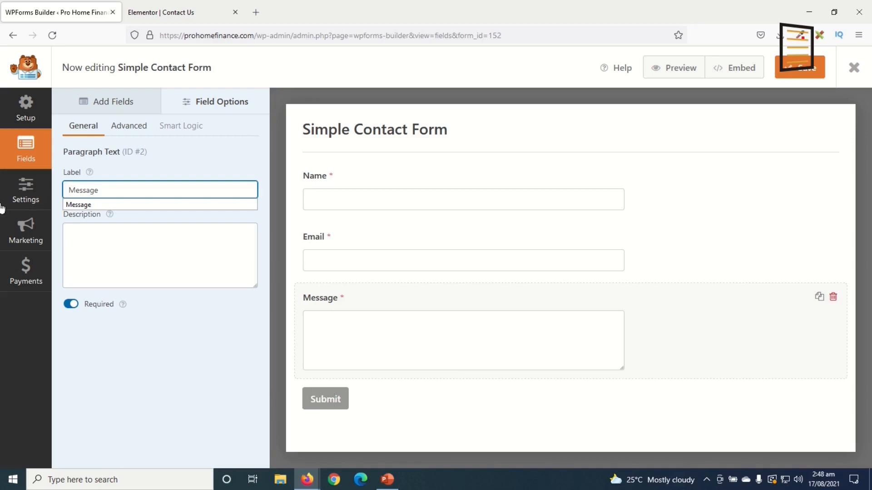
left_click(24, 190)
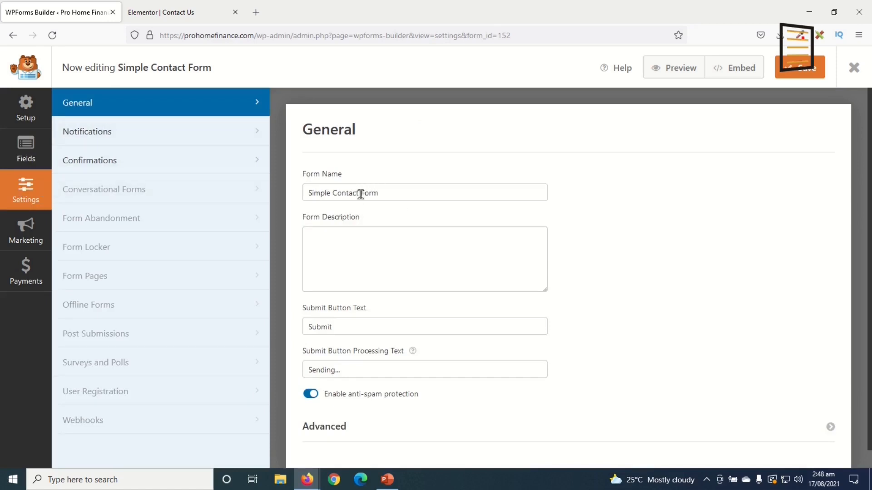
Rename the form to 'Contact Form' and set the submit button text to 'Send'
double_click(333, 194)
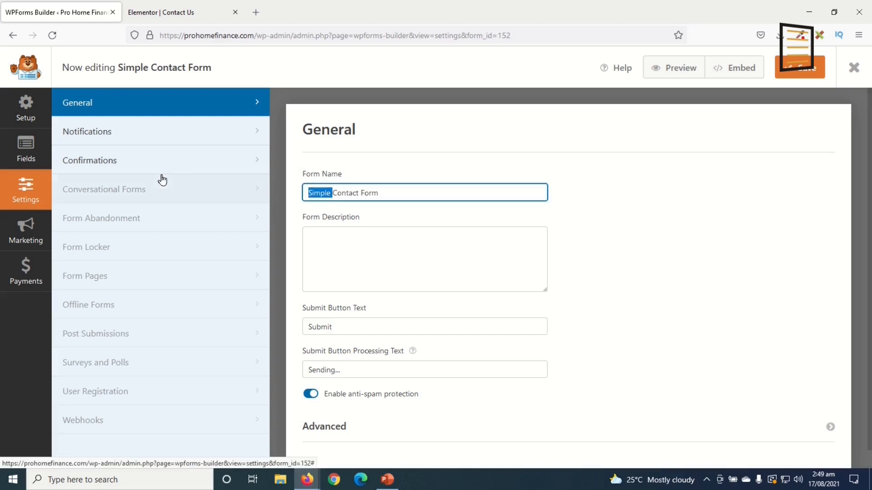
key("BackSpace")
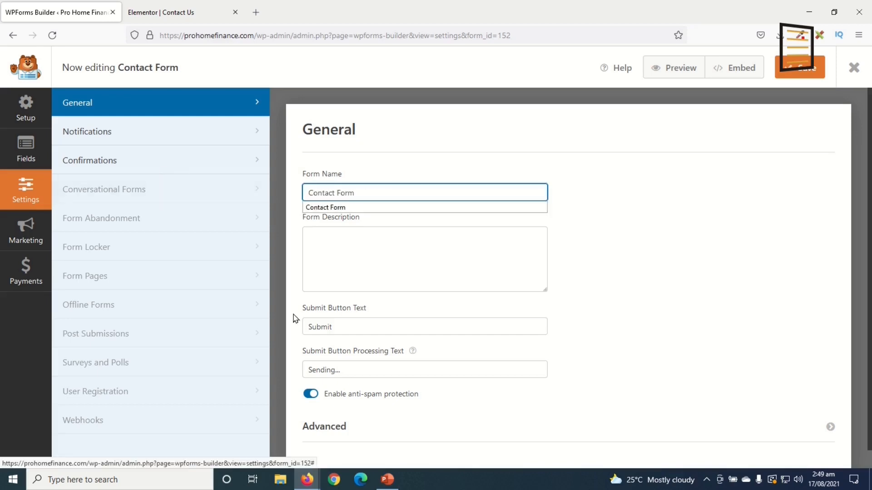
double_click(350, 325)
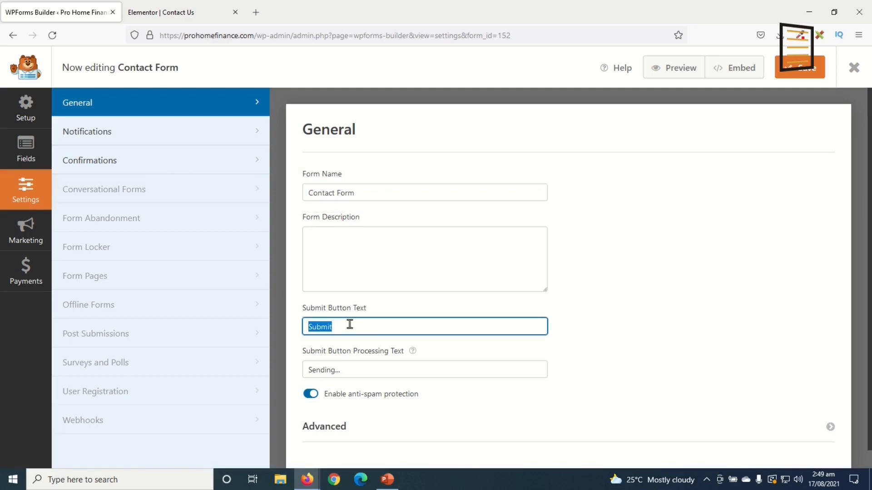
type("Send")
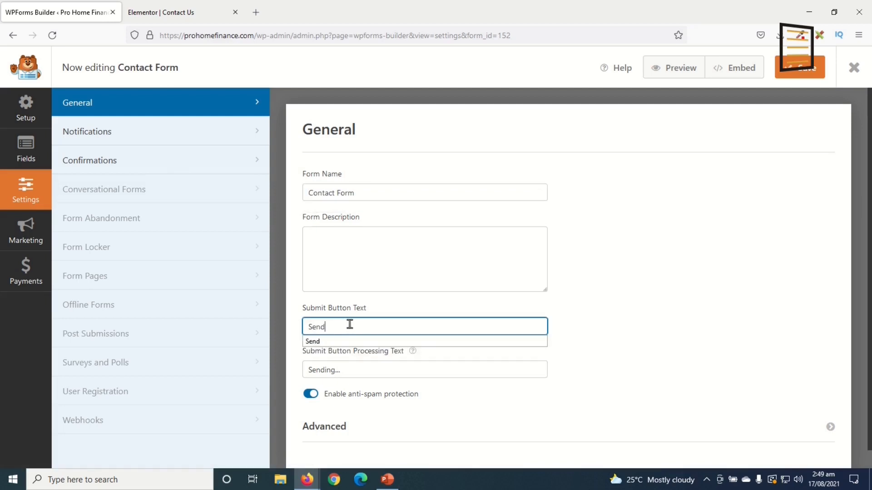
Check the notification recipient address and leave it unchanged
left_click(96, 133)
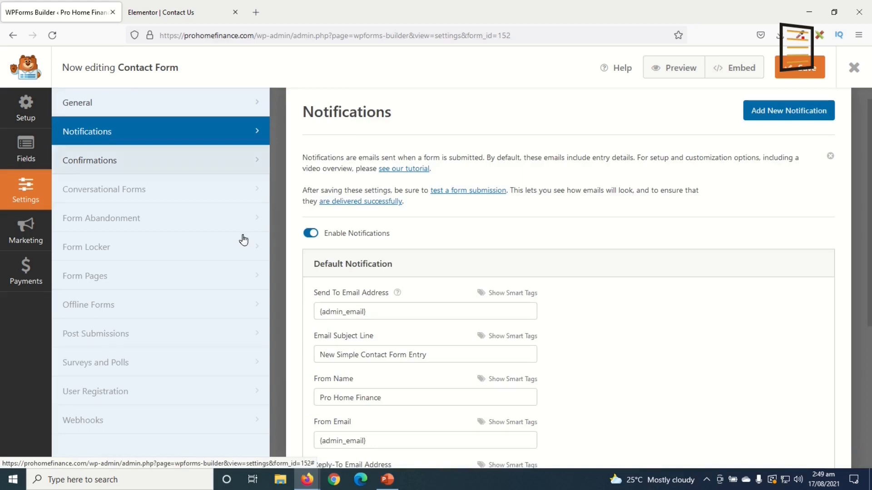
scroll(386, 248, "down", 2)
left_click(386, 249)
left_click_drag(386, 248, 235, 245)
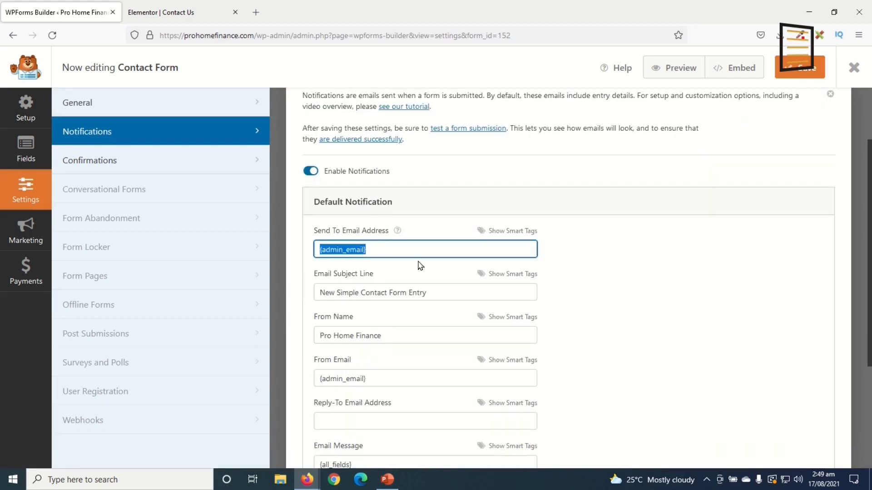
left_click(384, 250)
left_click_drag(367, 248, 293, 241)
left_click(389, 247)
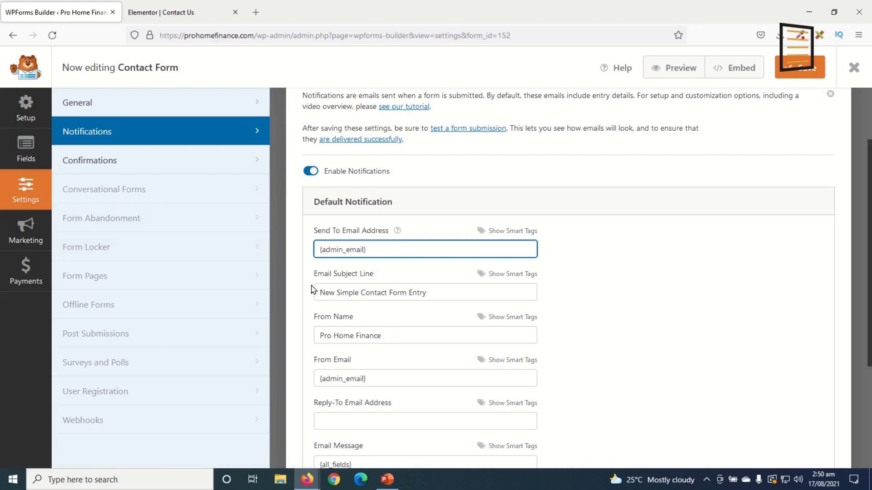
Change the notification subject to 'New Contact Form Entry', keeping the sender name and email
double_click(348, 291)
key("BackSpace")
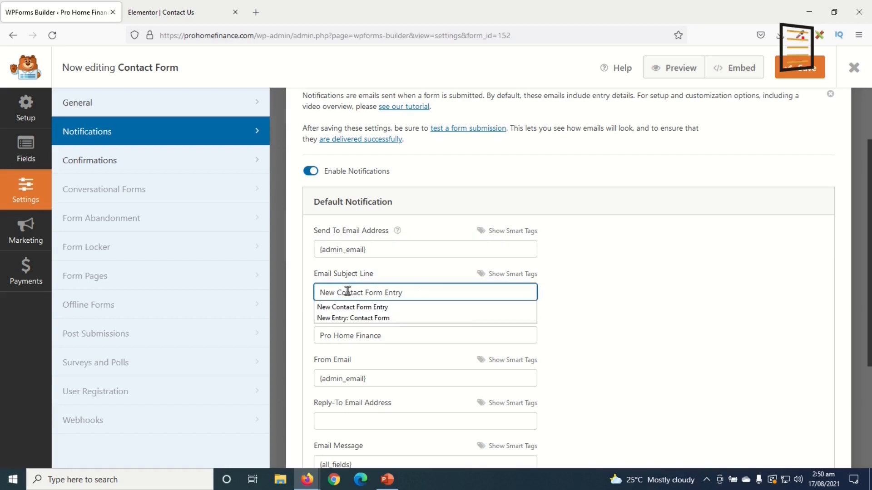
left_click(394, 340)
left_click_drag(391, 338, 273, 336)
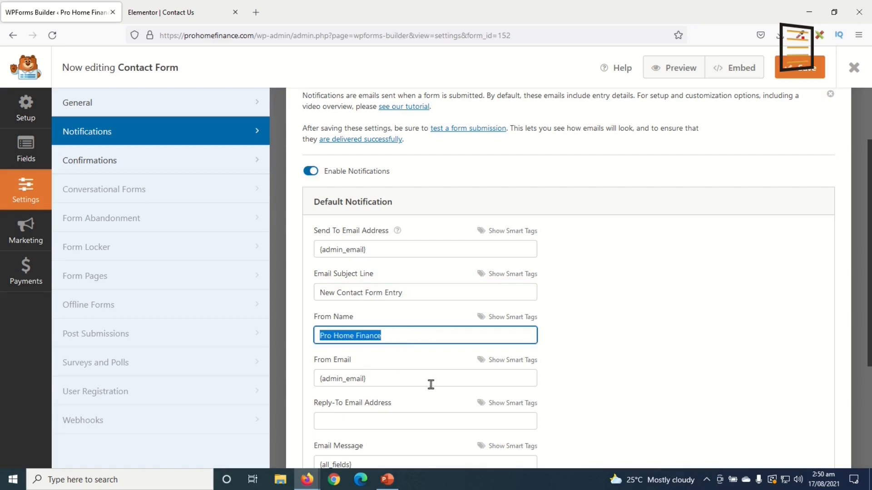
scroll(428, 385, "down", 1)
left_click(381, 315)
left_click_drag(382, 316, 299, 313)
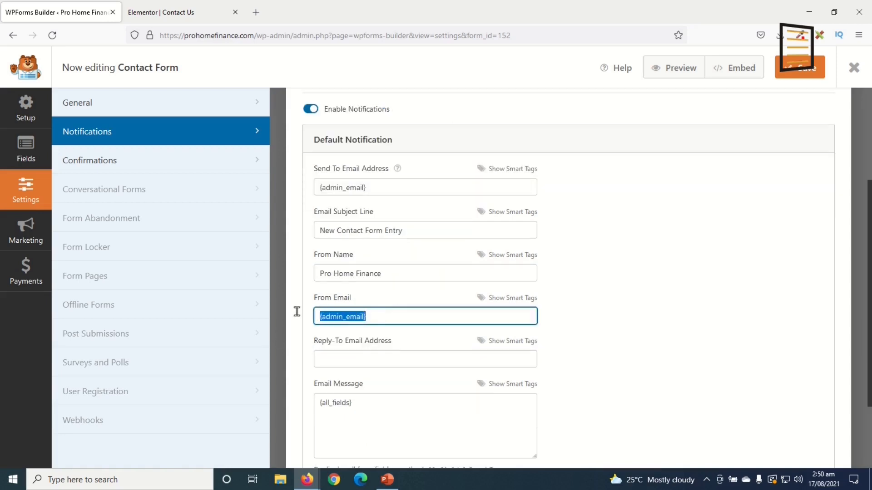
scroll(486, 391, "down", 2)
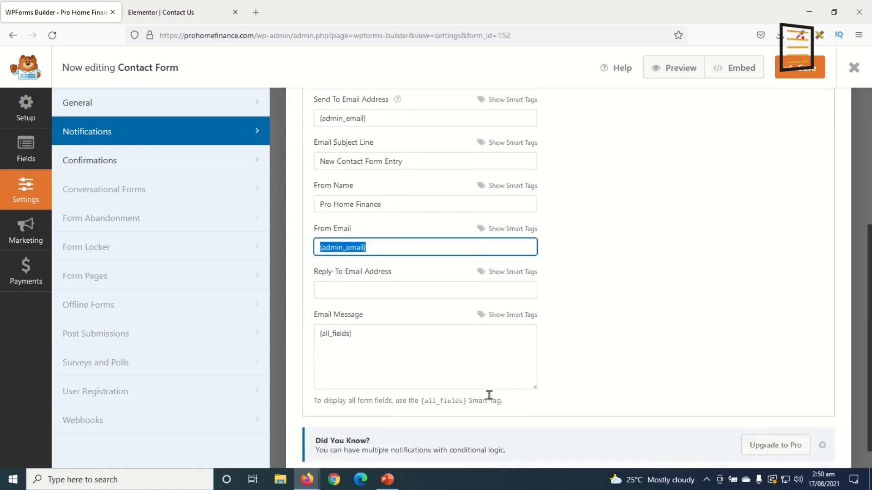
scroll(490, 401, "up", 4)
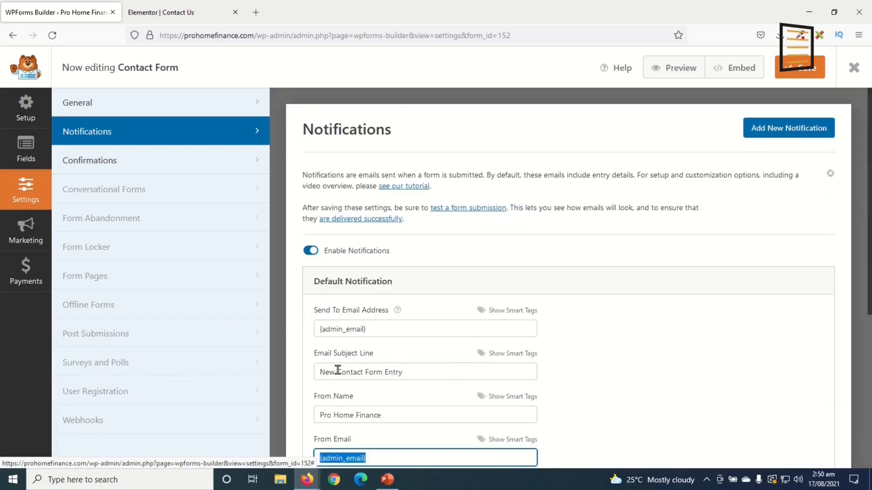
Review the confirmation message, save the form, and return to the Contact Us editor
left_click(103, 163)
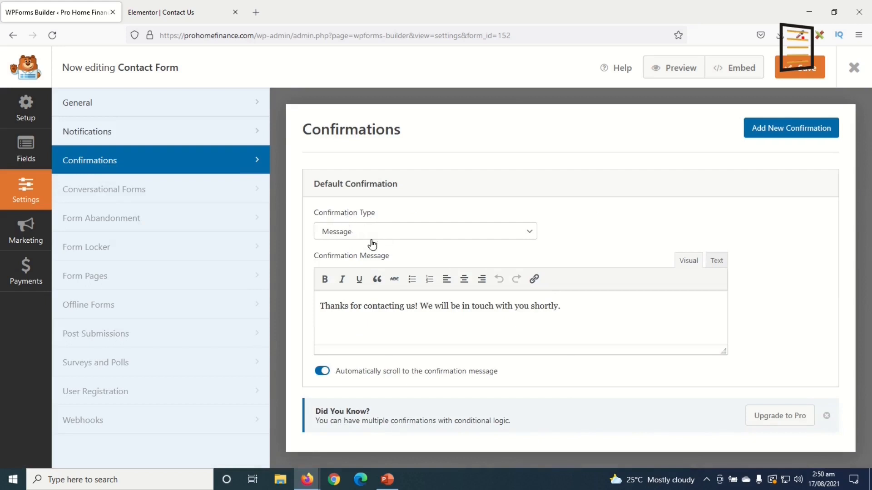
left_click_drag(562, 303, 306, 303)
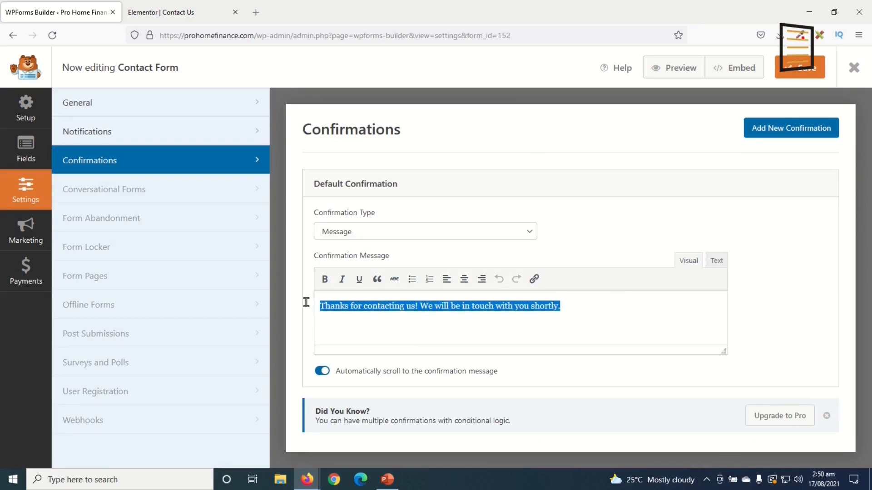
left_click(590, 310)
left_click_drag(590, 304, 281, 291)
left_click(816, 73)
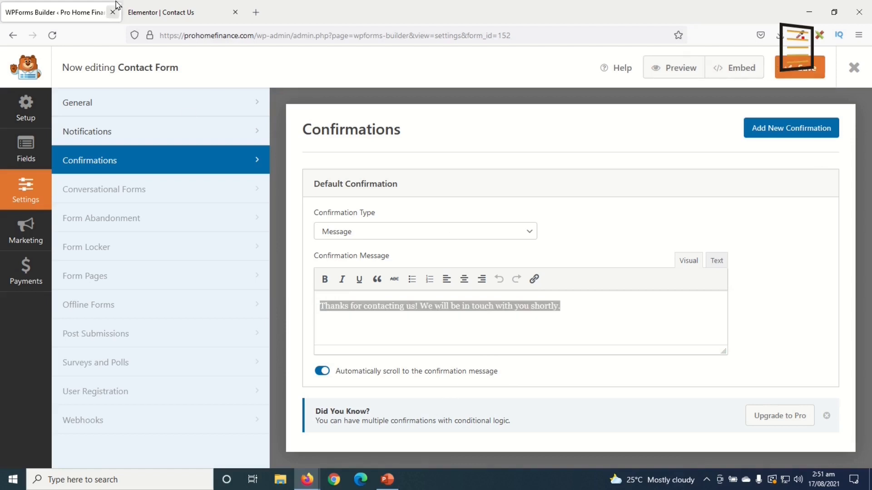
left_click(190, 18)
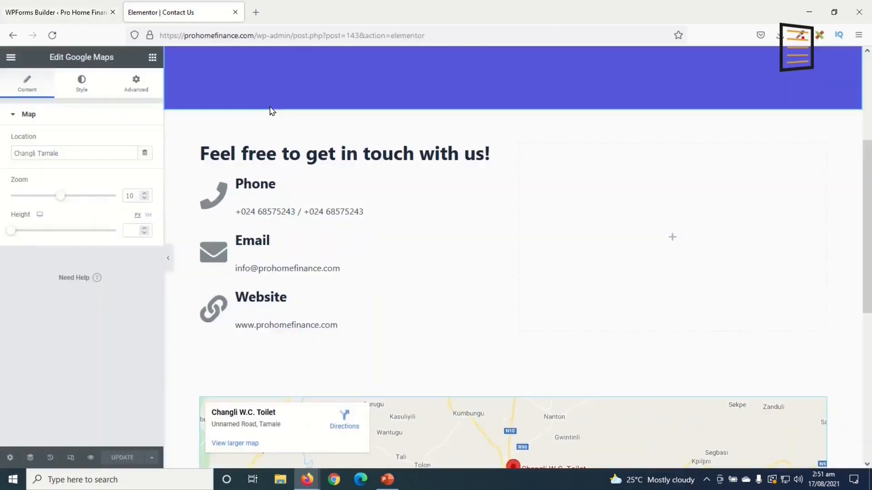
Place a WPForms widget showing 'Contact Form' in the right column and update the page
left_click(52, 35)
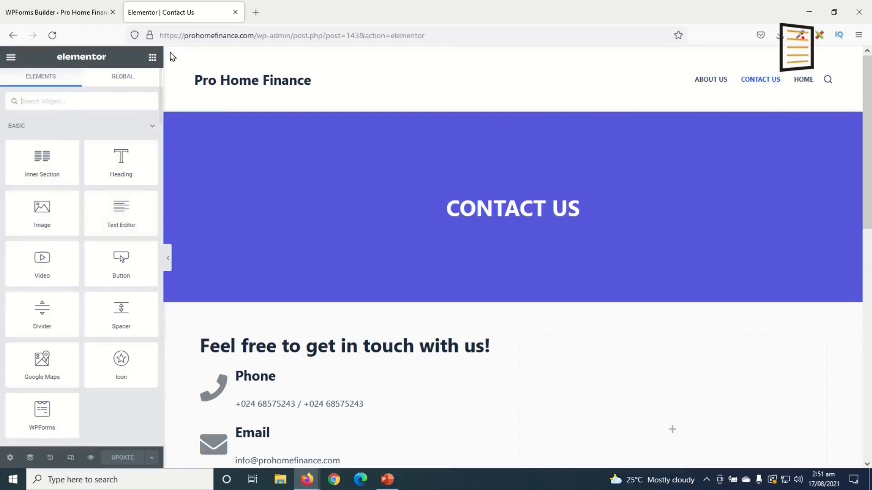
left_click(95, 105)
type("wpforms")
left_click_drag(121, 136, 692, 427)
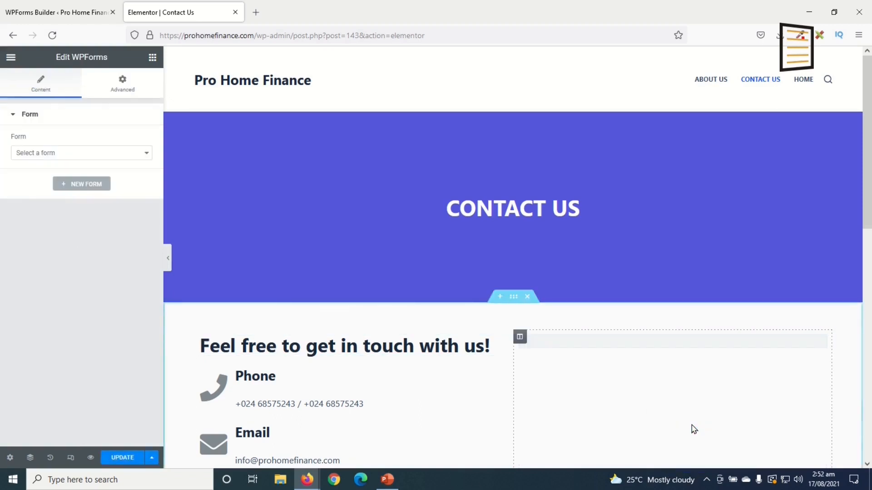
left_click(683, 414)
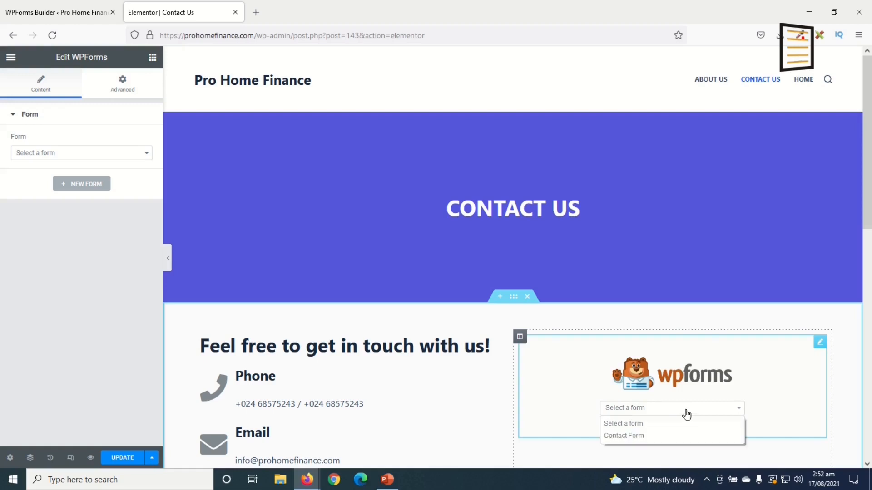
left_click(638, 439)
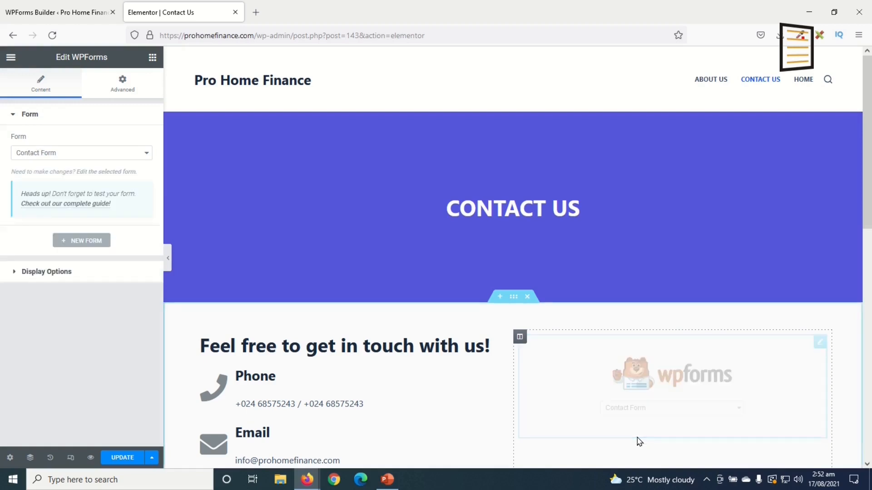
scroll(720, 404, "down", 1)
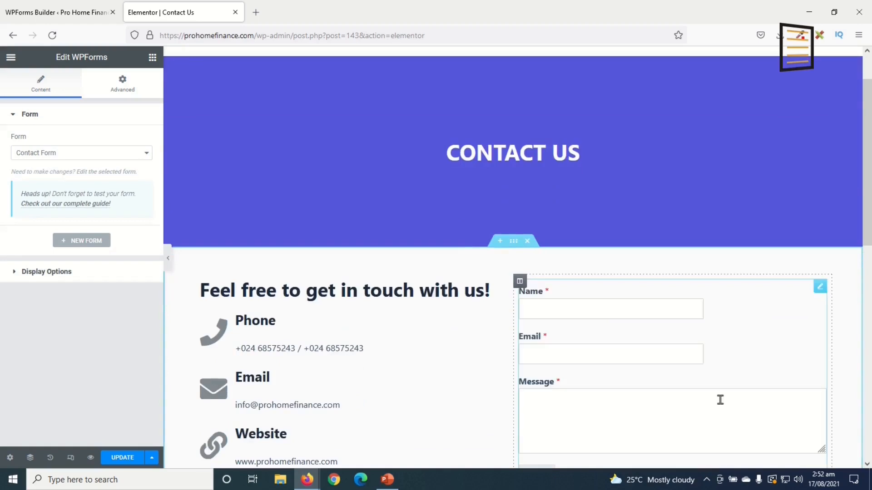
scroll(720, 400, "down", 1)
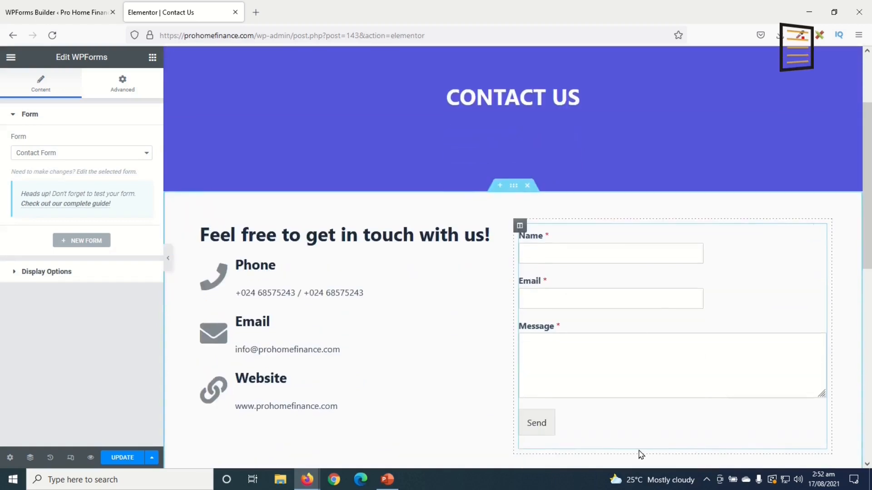
left_click(122, 457)
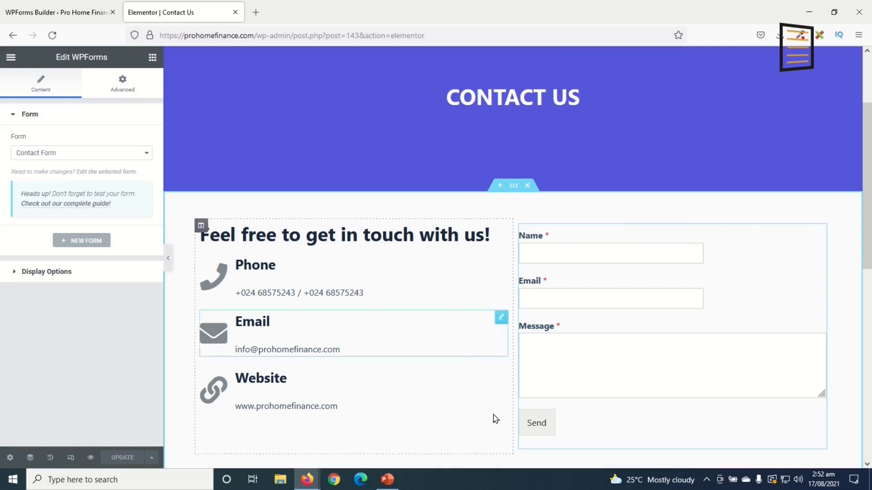
Set the Contact Form's Name field size to Large in its advanced options
left_click(62, 17)
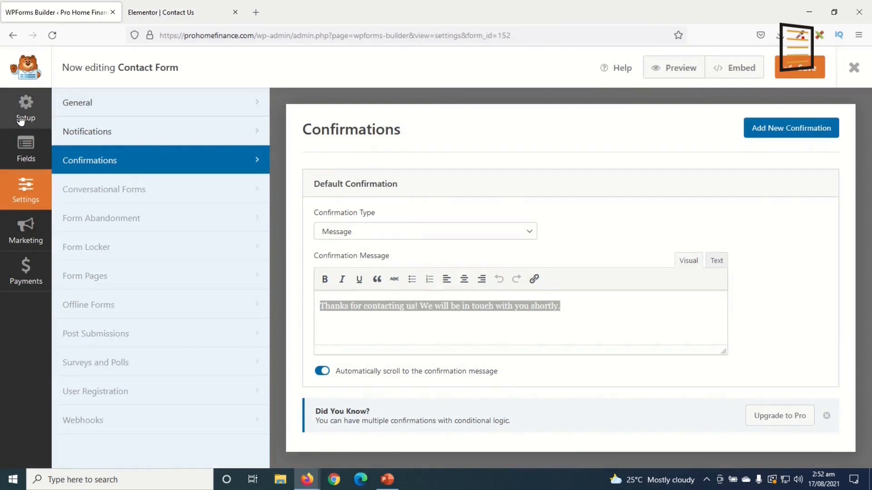
left_click(26, 151)
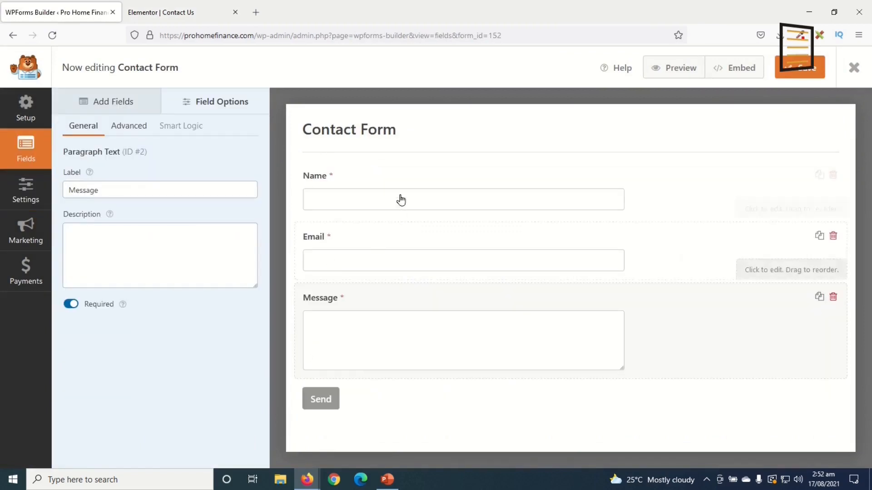
left_click(397, 178)
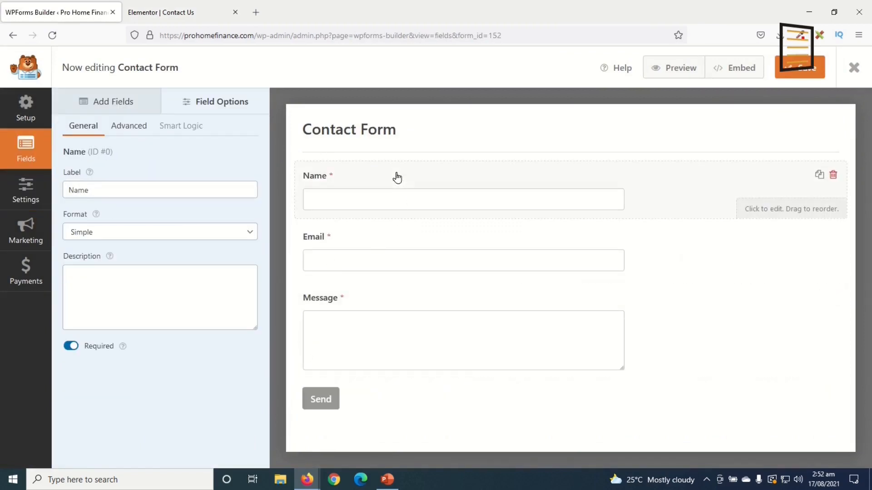
left_click(130, 126)
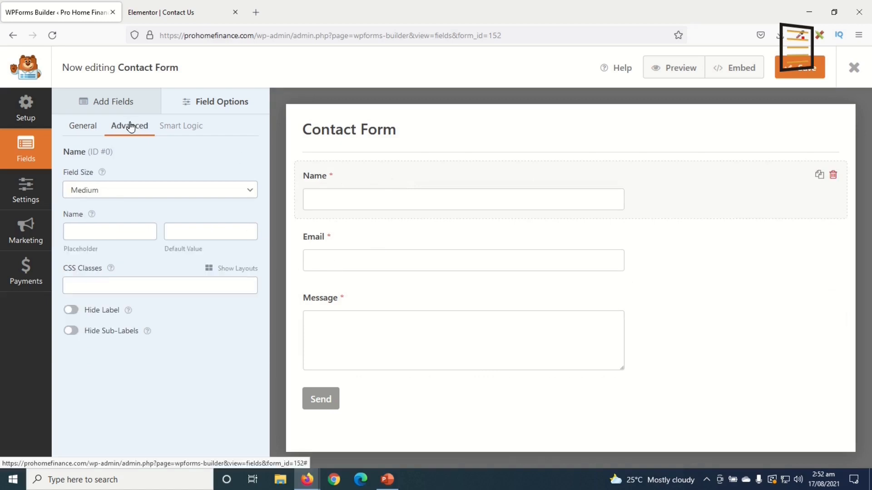
left_click(96, 189)
left_click(99, 241)
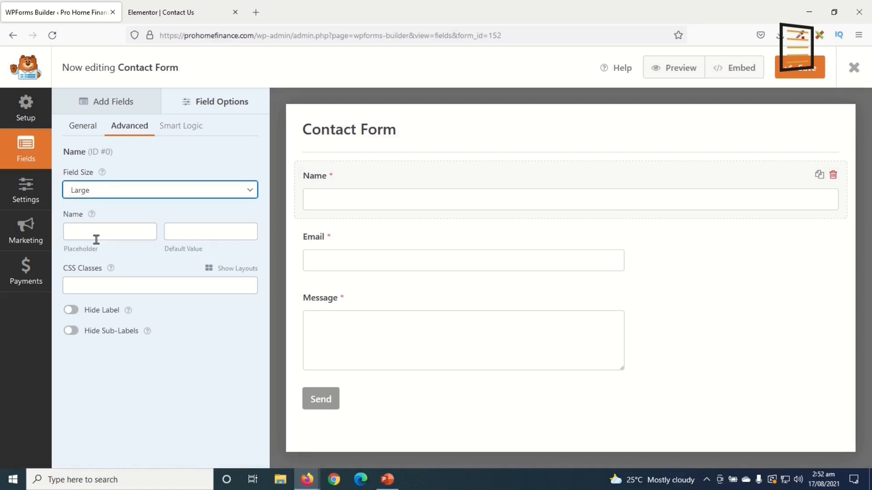
Set the Email field size to Large as well and save the form
left_click(361, 241)
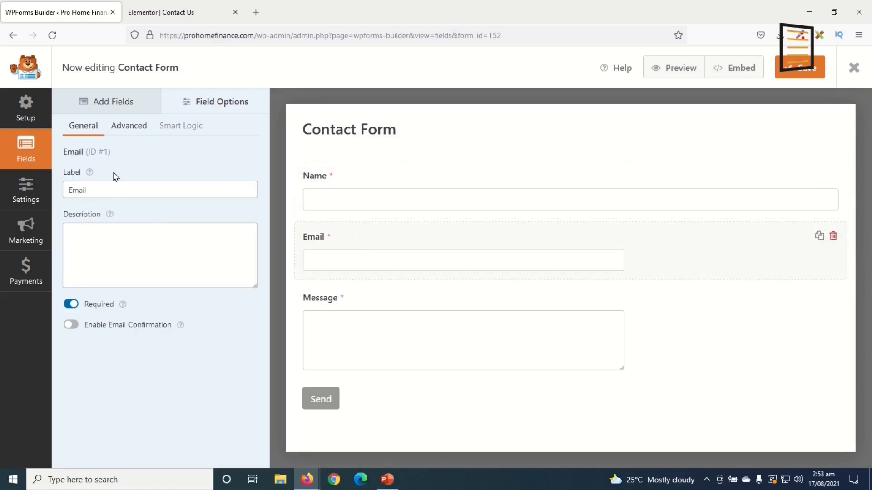
left_click(121, 125)
left_click(121, 195)
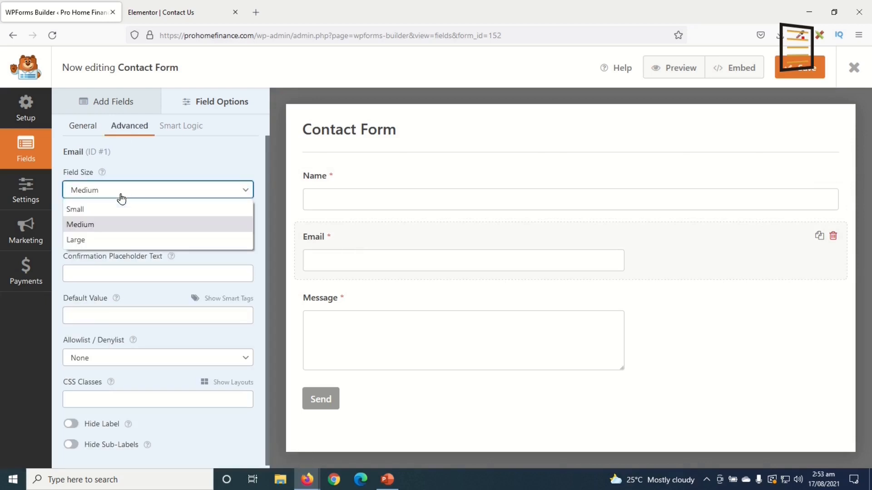
left_click(114, 239)
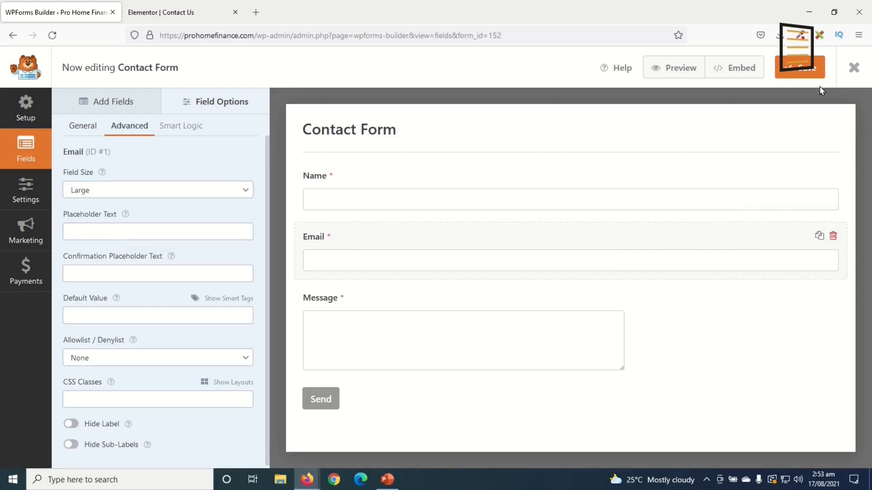
left_click(805, 72)
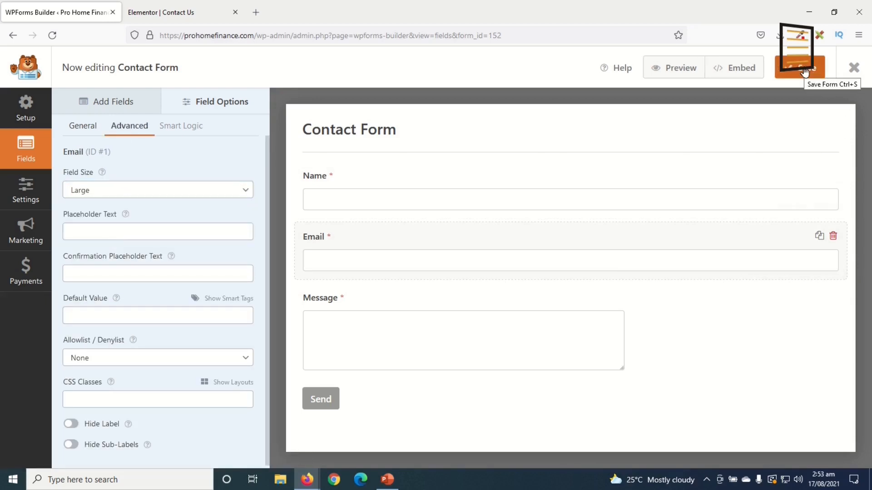
left_click(219, 14)
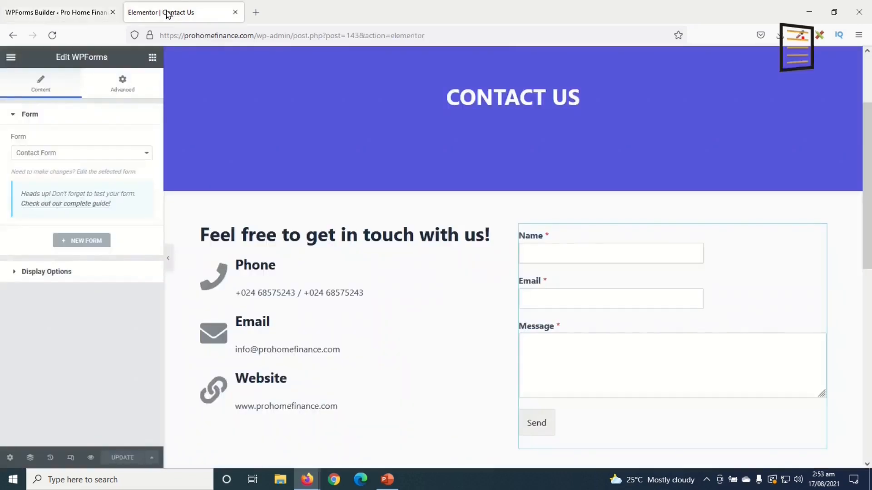
Reload the Contact Us editor to check the form, then close it and exit the WPForms builder
left_click(52, 36)
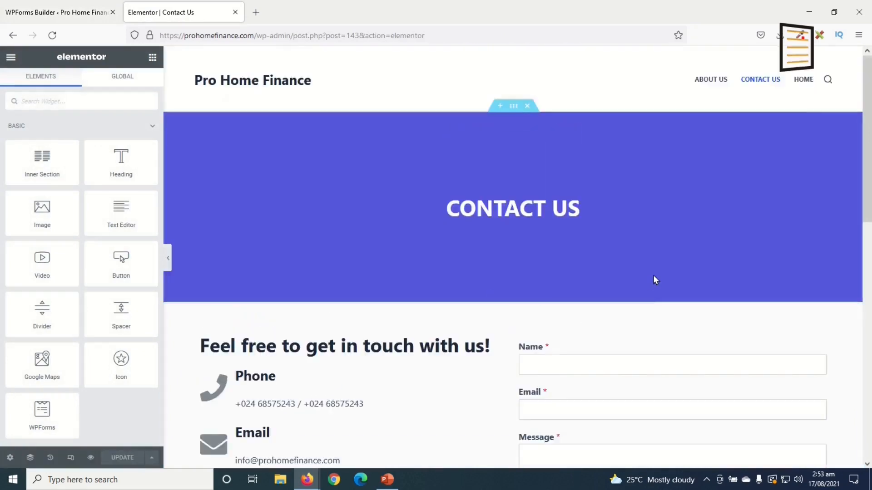
scroll(655, 280, "down", 12)
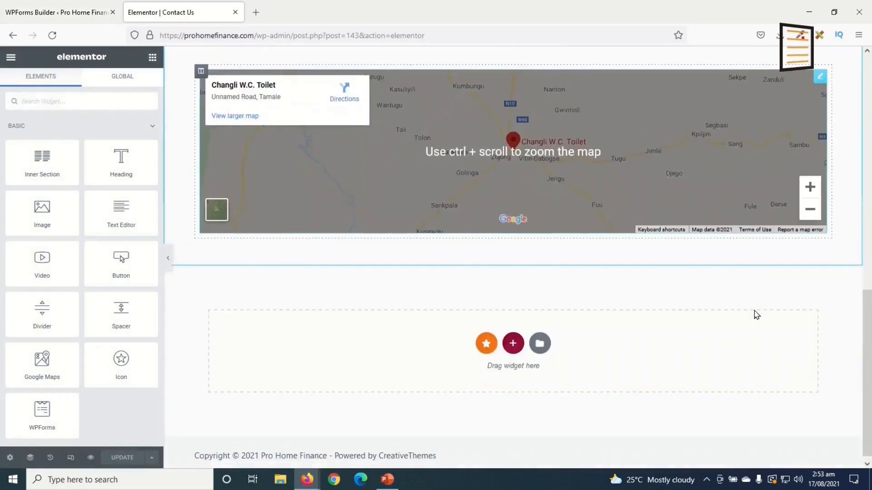
scroll(756, 315, "up", 10)
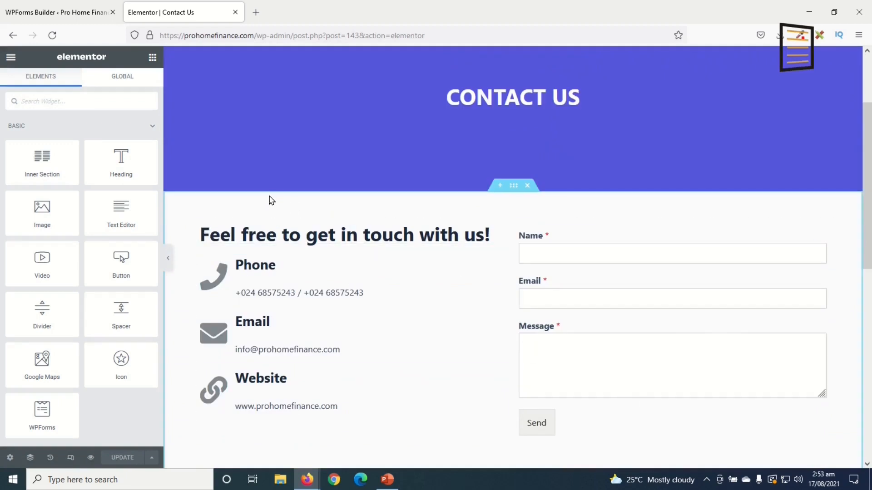
left_click(235, 13)
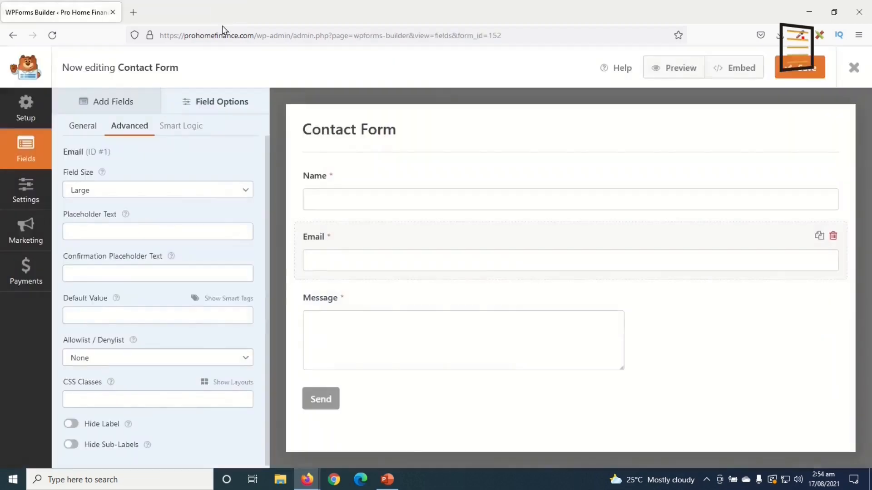
left_click(854, 69)
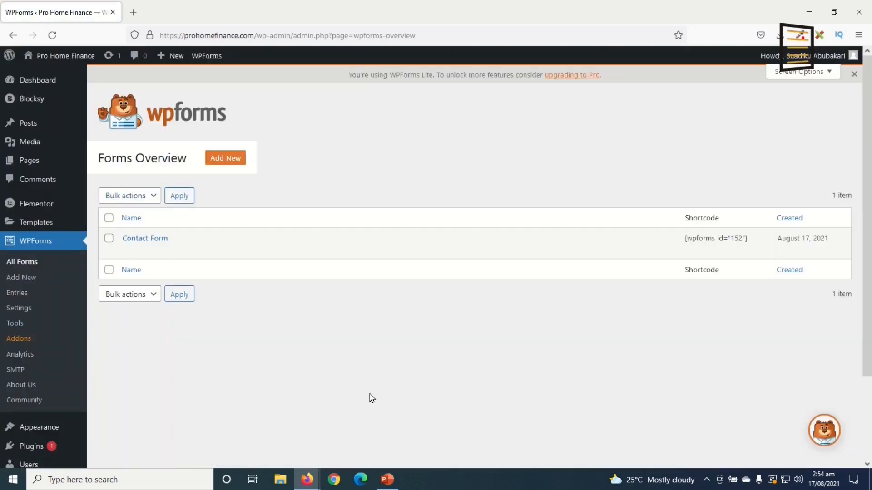
Publish a new page titled 'Blog' from a new tab and view it live
mouse_move(34, 161)
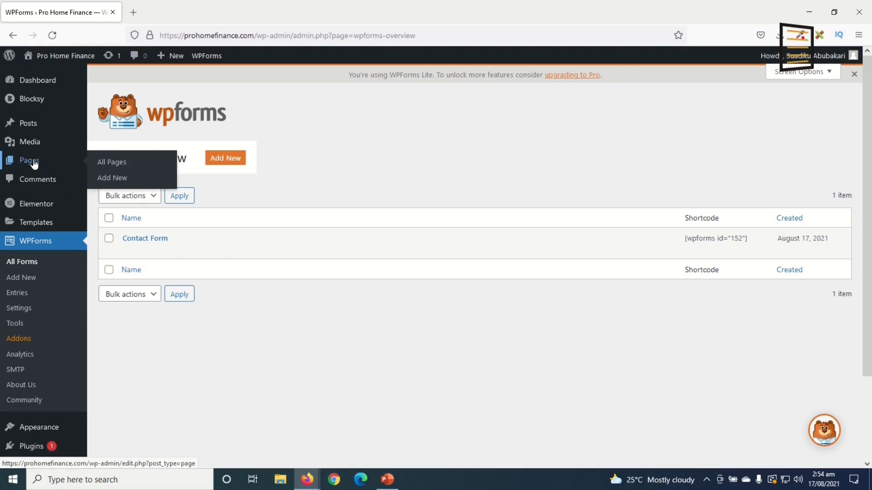
right_click(114, 180)
left_click(160, 188)
left_click(169, 20)
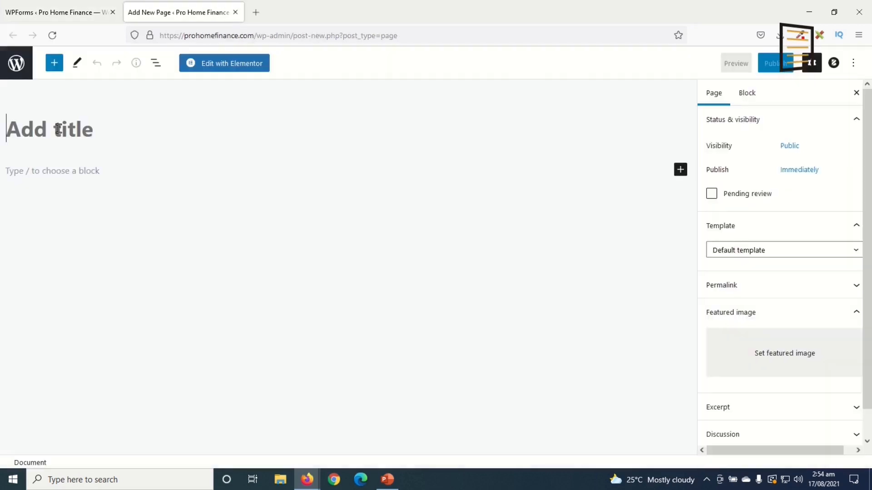
type("Blog")
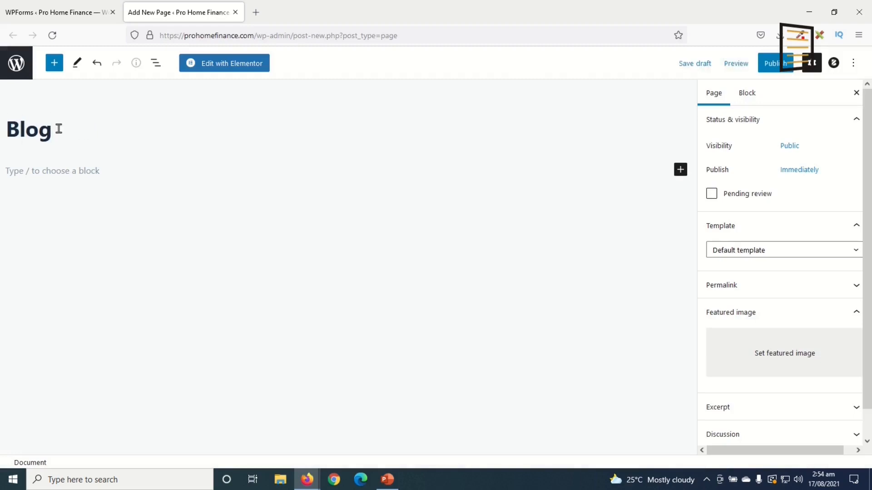
left_click(772, 64)
left_click(770, 65)
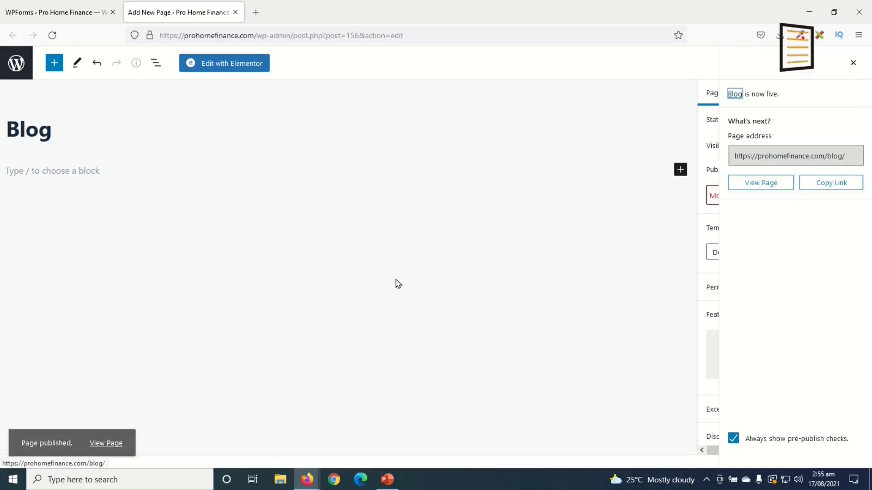
left_click(106, 436)
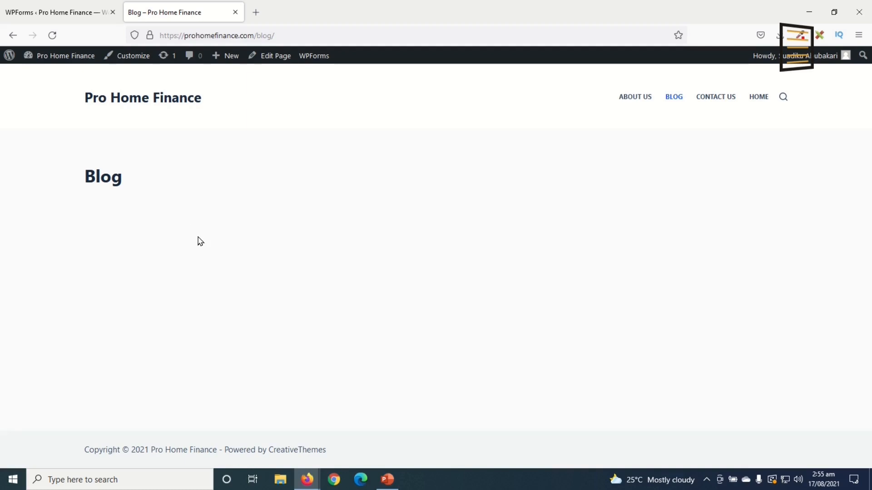
Choose Blog as the posts page in Reading Settings and save the changes
left_click(54, 18)
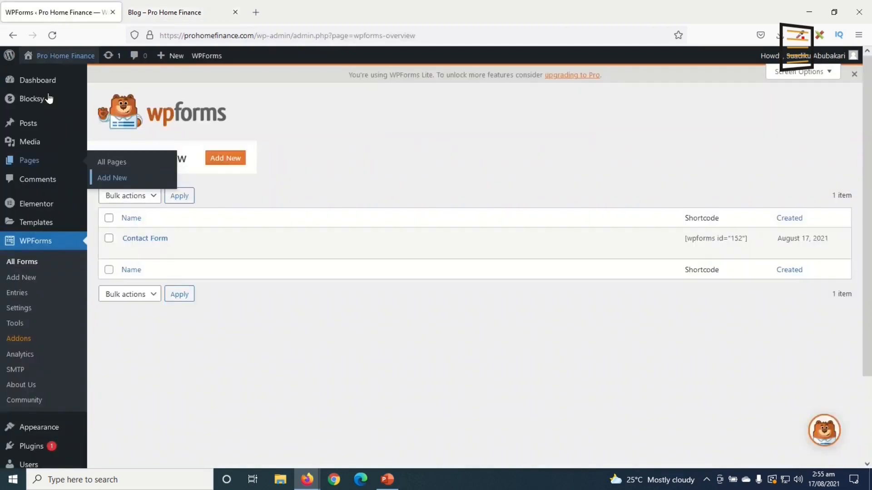
scroll(43, 228, "down", 2)
mouse_move(36, 400)
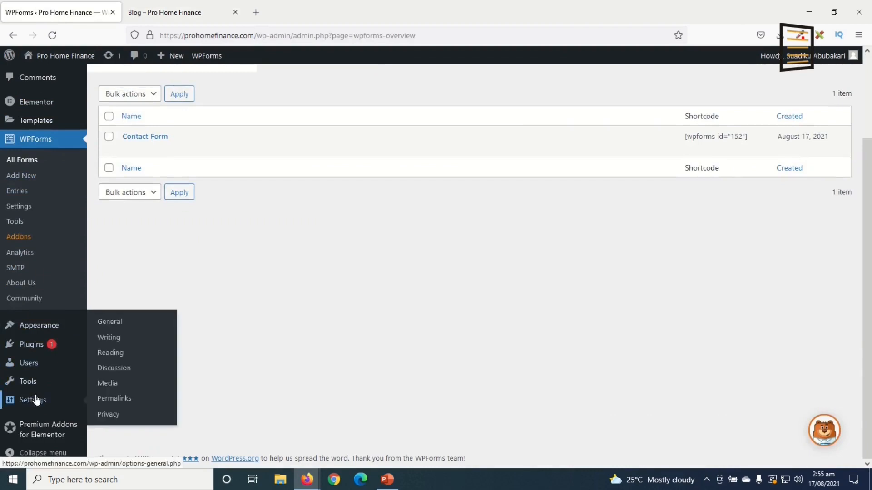
left_click(123, 353)
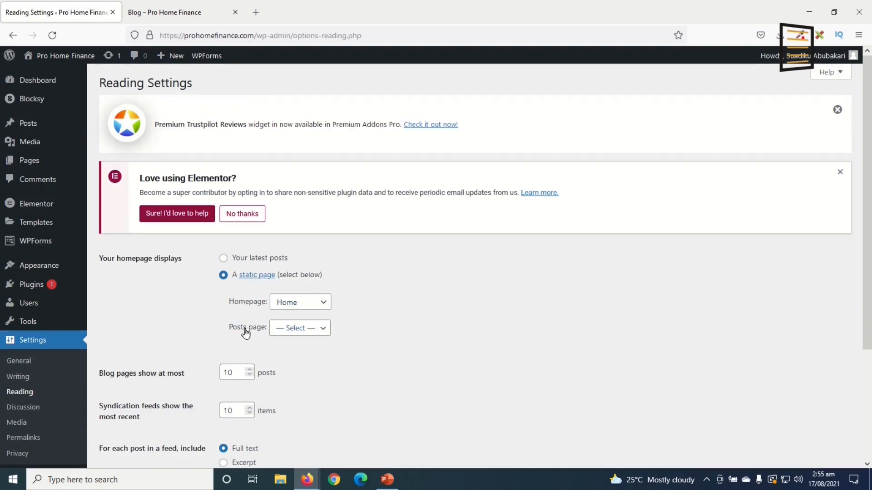
left_click(313, 334)
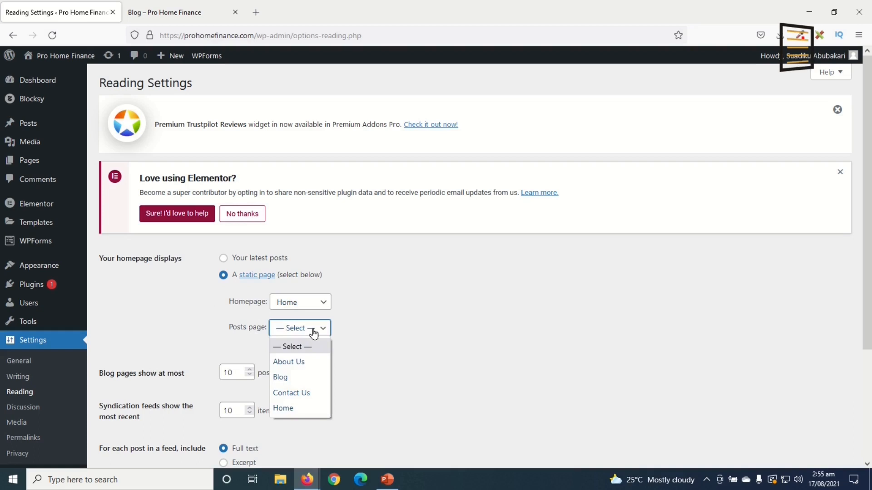
left_click(292, 379)
scroll(291, 390, "down", 3)
left_click(129, 413)
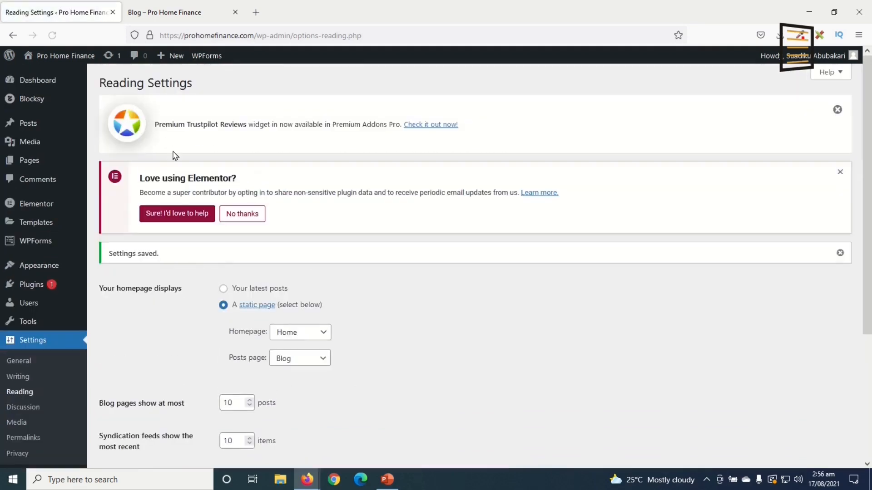
left_click(184, 20)
Reload the Blog page to see the Personal Finance post cards, then launch the Customizer
left_click(52, 35)
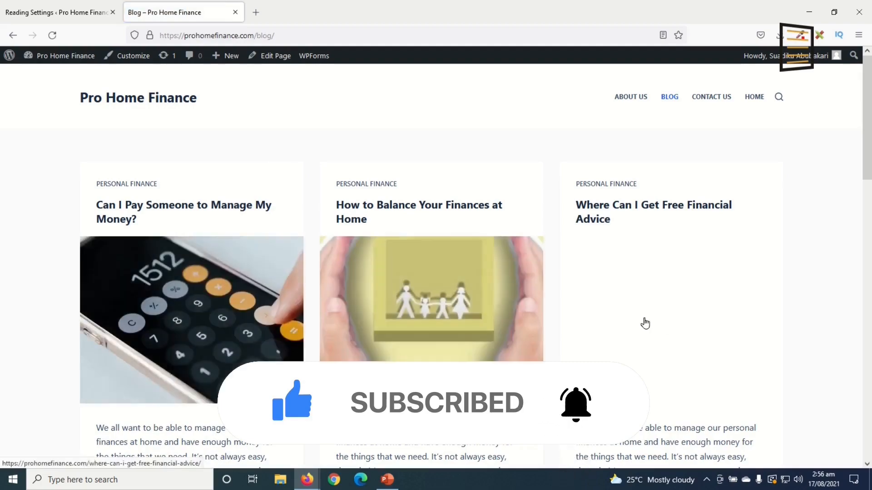
scroll(645, 324, "down", 7)
scroll(644, 324, "down", 10)
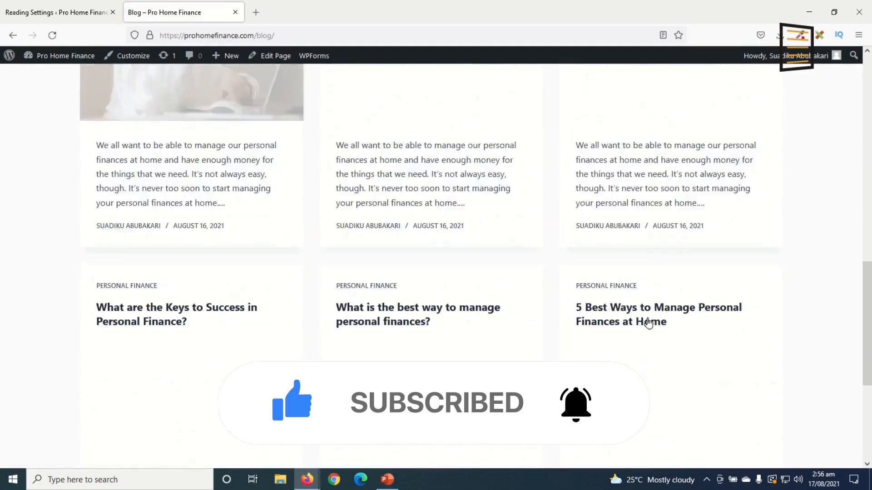
scroll(649, 323, "up", 17)
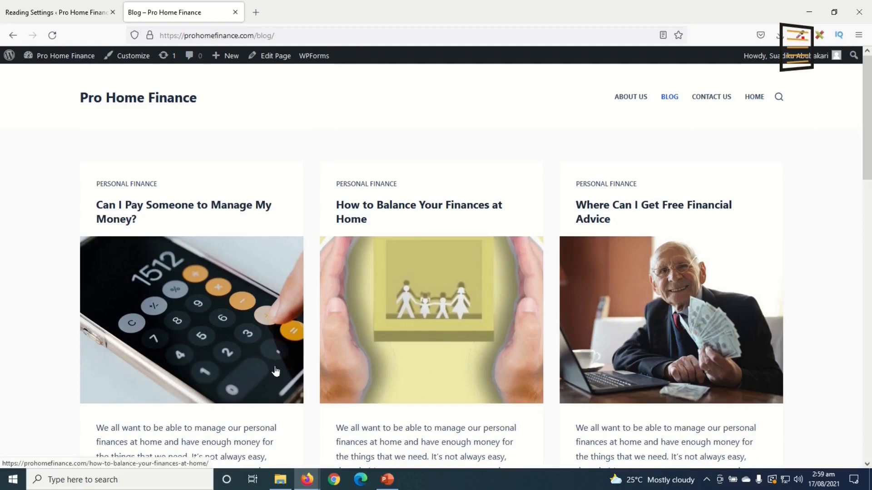
left_click(132, 59)
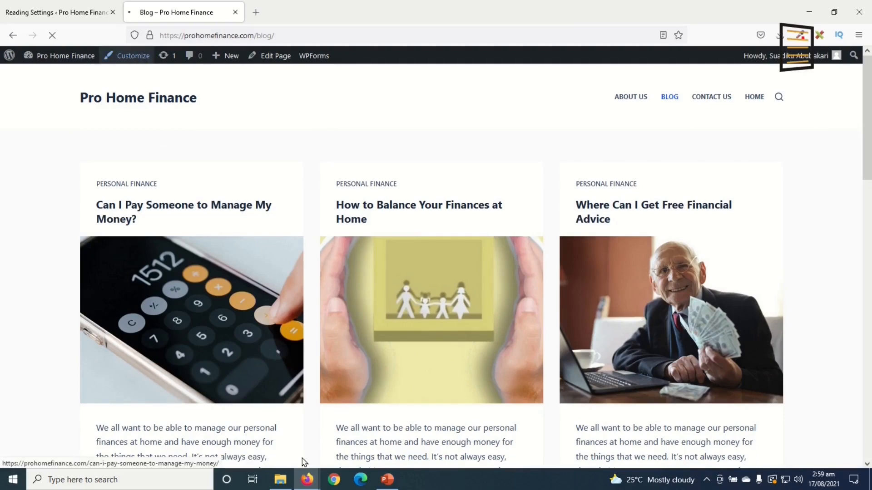
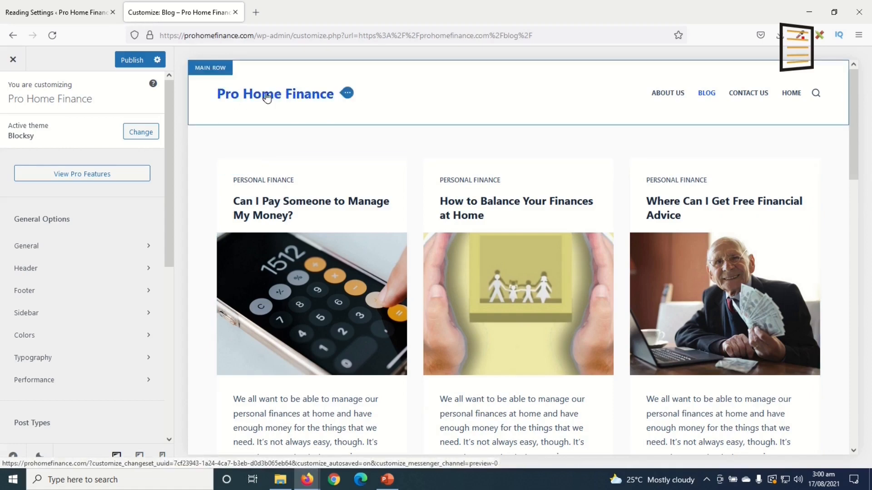
Upload the pro-home-finance image and set it as the header logo
left_click(347, 94)
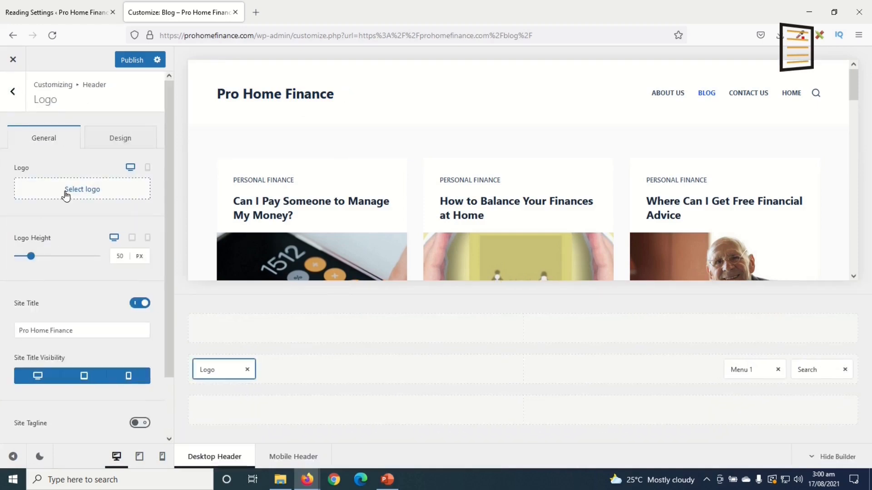
left_click(95, 196)
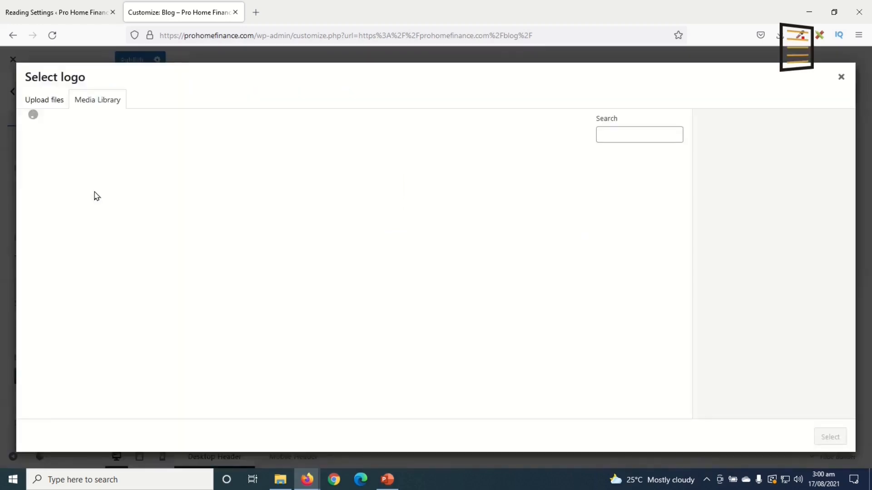
left_click(45, 100)
left_click(420, 260)
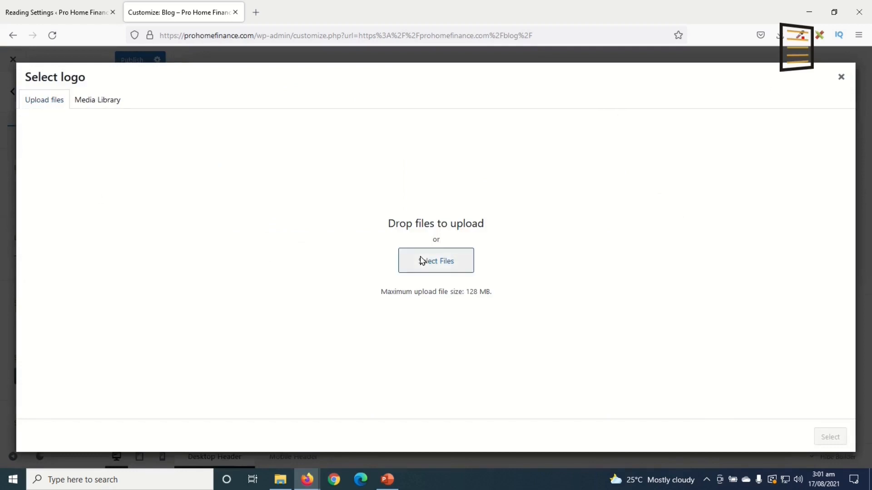
left_click(184, 50)
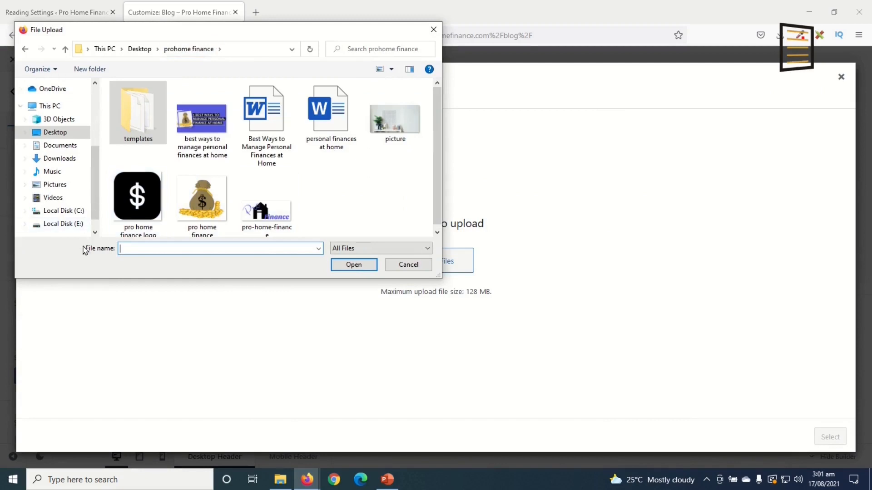
left_click(270, 213)
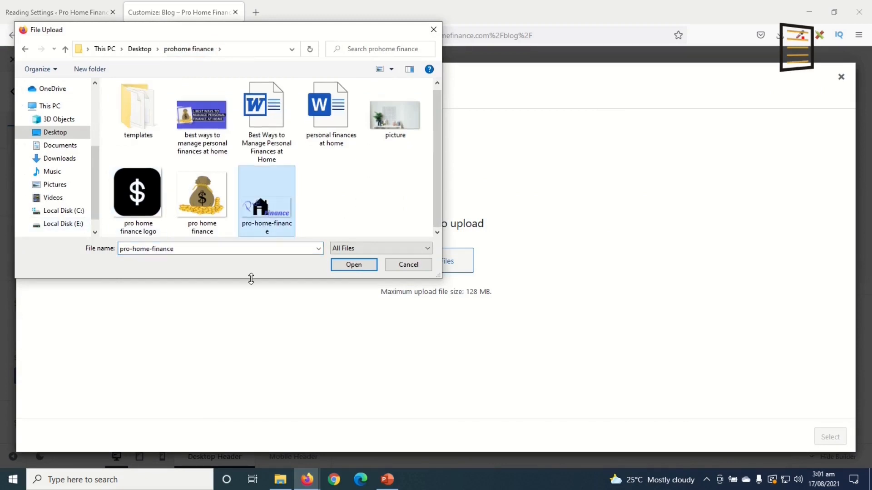
left_click(359, 266)
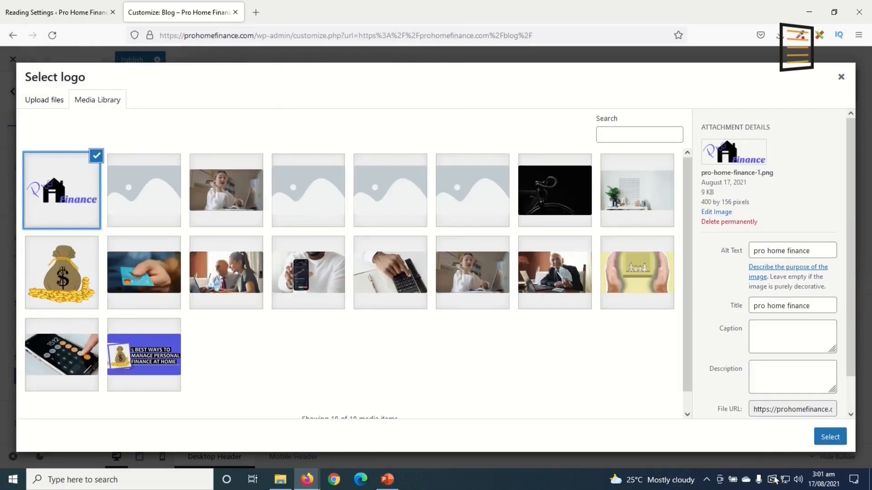
left_click(822, 440)
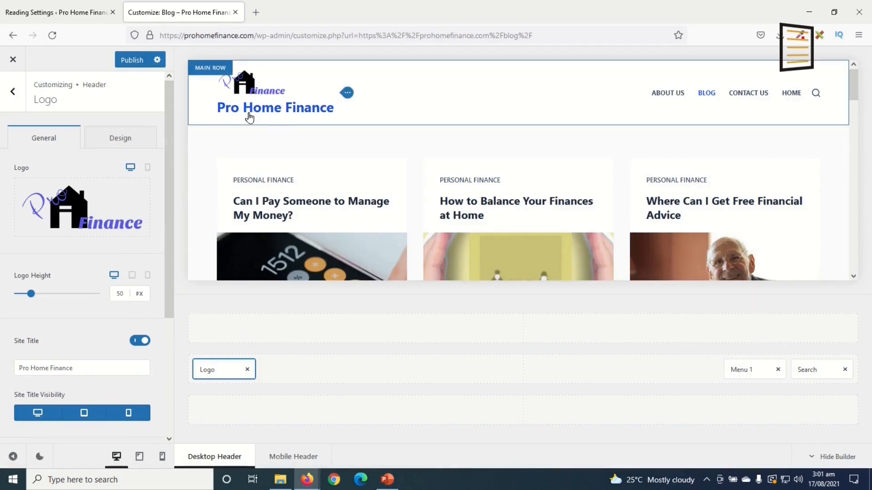
Hide the site title beside the logo and raise the logo height to 70 px
left_click(140, 341)
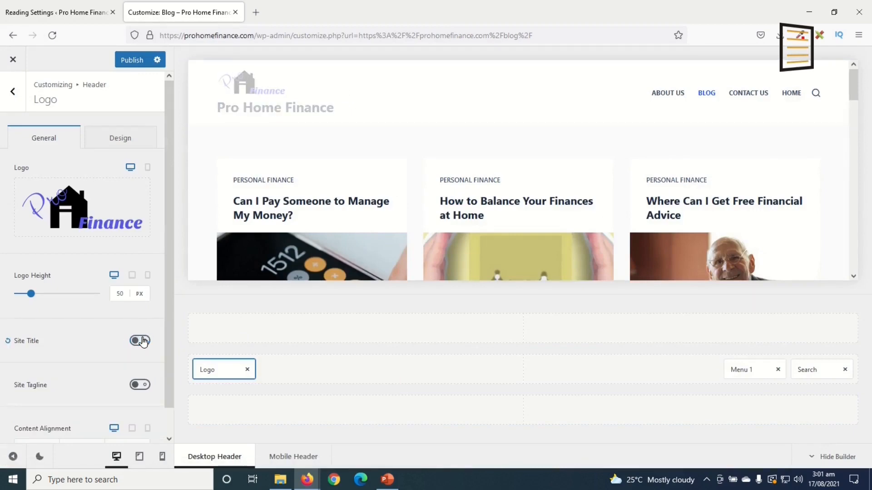
left_click(120, 293)
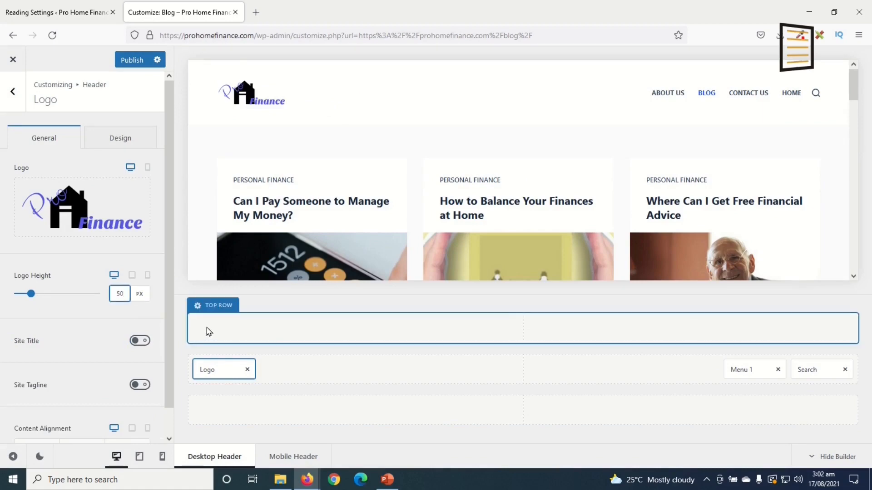
key("Up")
key("Up")
key("Up")
key("Up")
key("Up")
key("Up")
key("Up")
key("Up")
key("Up")
key("Up")
key("Up")
key("Up")
key("Up")
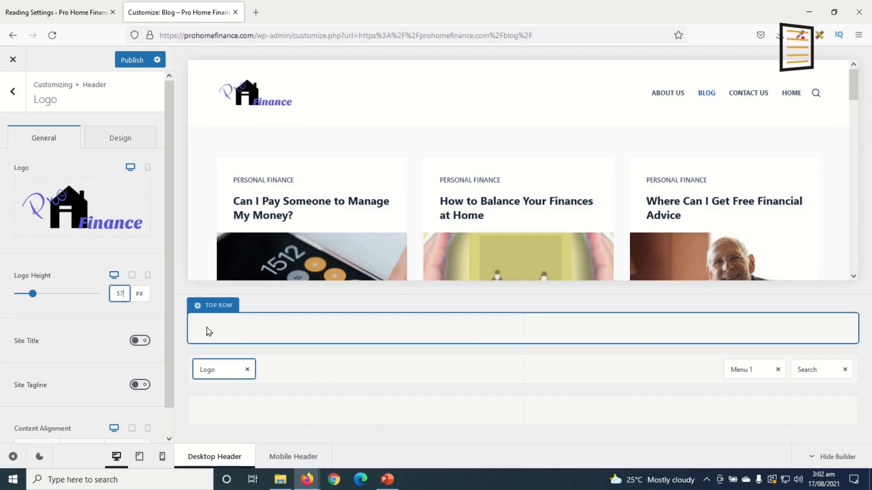
key("Up")
key("Up")
key("Up")
key("Up")
key("Up")
key("Up")
key("Up")
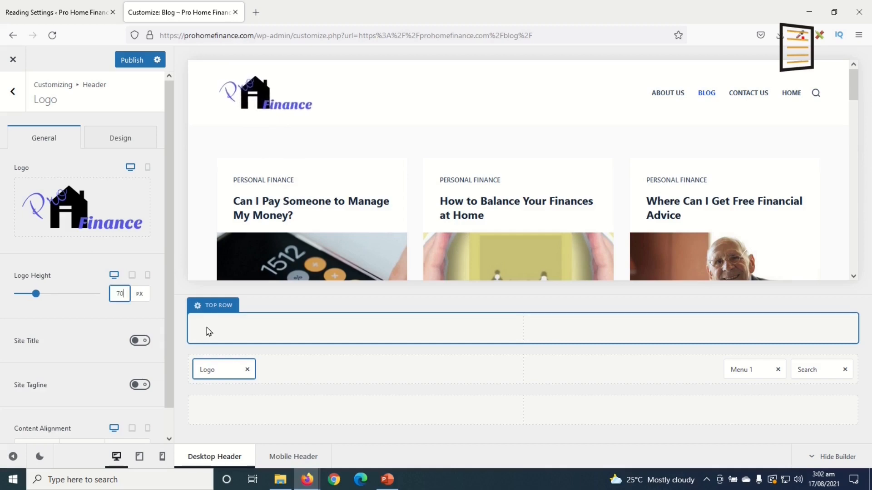
left_click(11, 96)
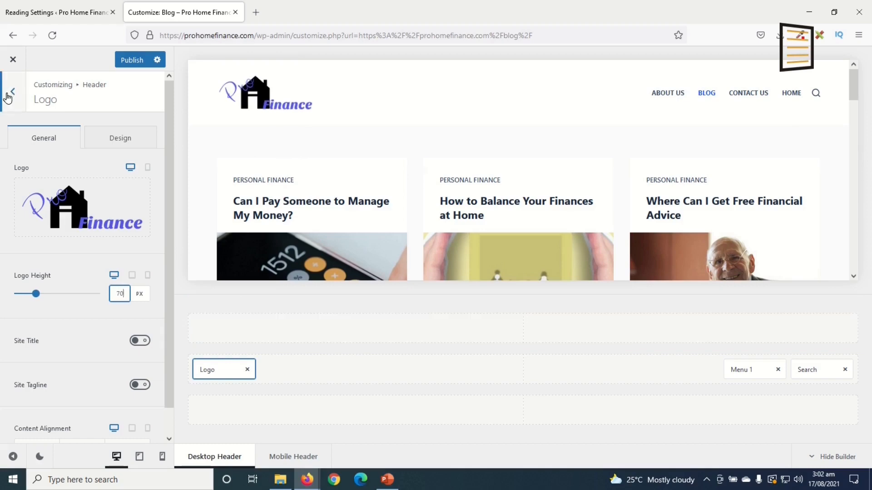
left_click(10, 103)
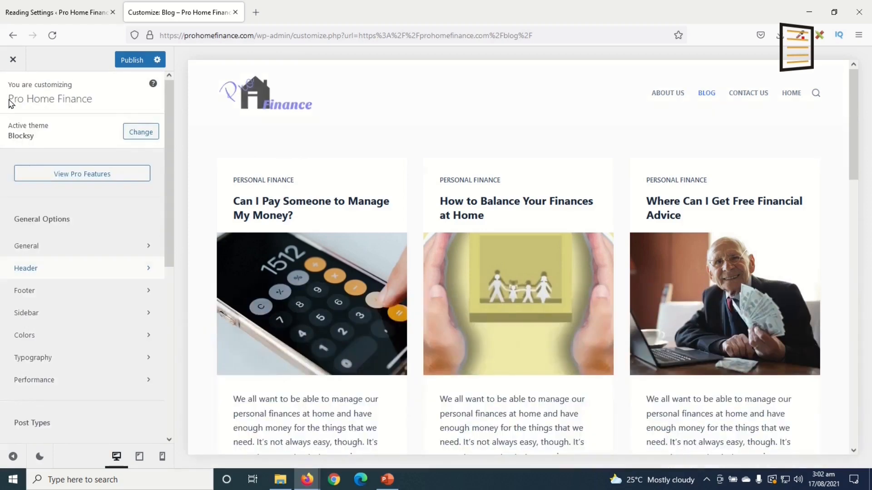
scroll(89, 281, "down", 3)
scroll(89, 289, "down", 3)
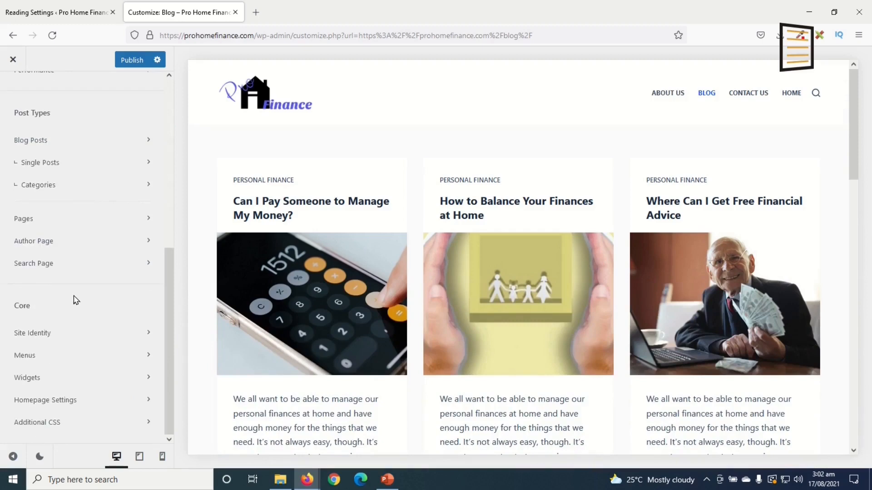
Upload the black dollar-sign pro home finance logo as the site icon and confirm its crop
left_click(50, 336)
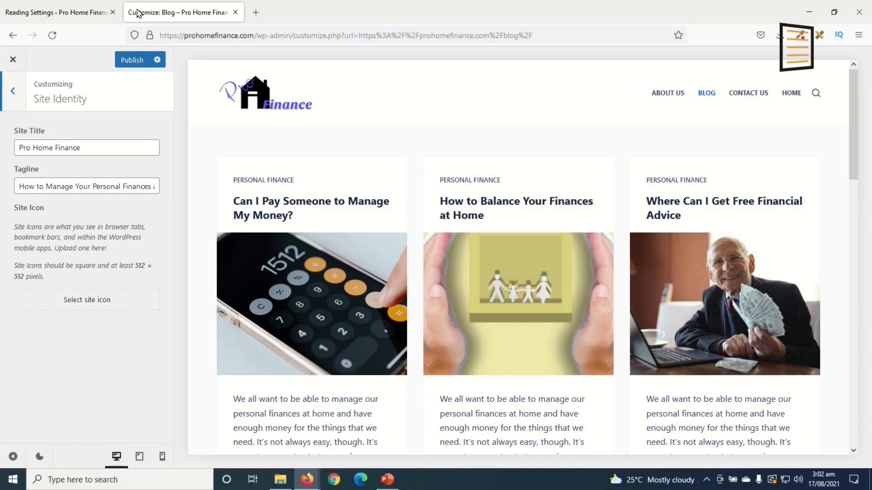
left_click(104, 303)
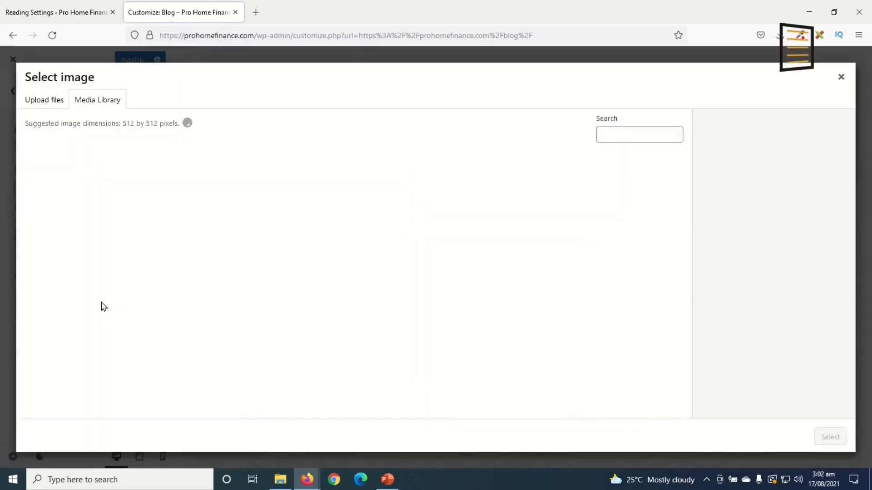
left_click(44, 101)
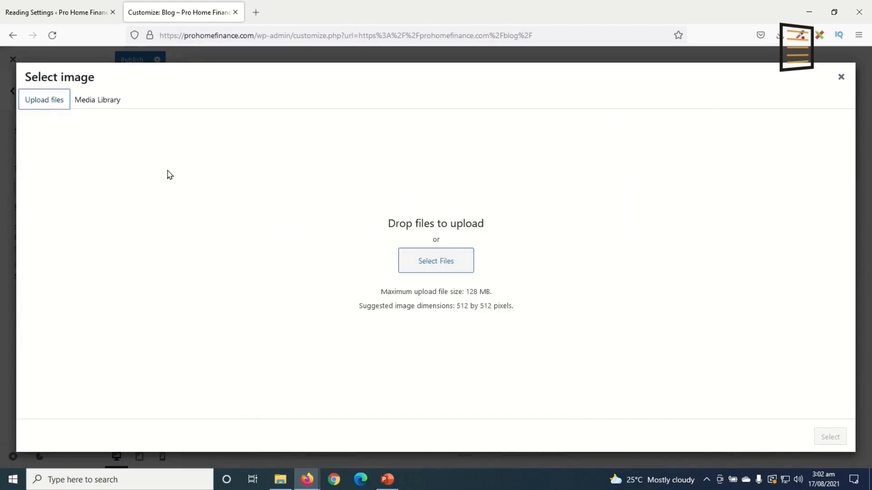
left_click(420, 263)
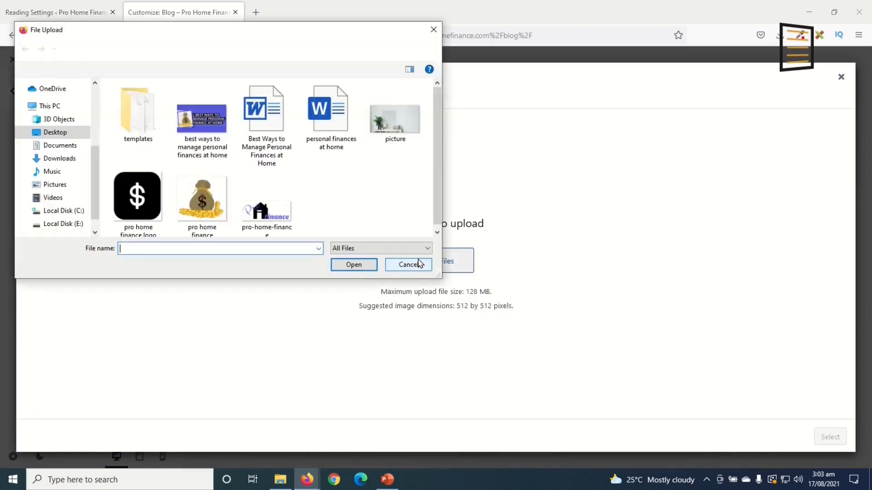
left_click(115, 227)
left_click(354, 265)
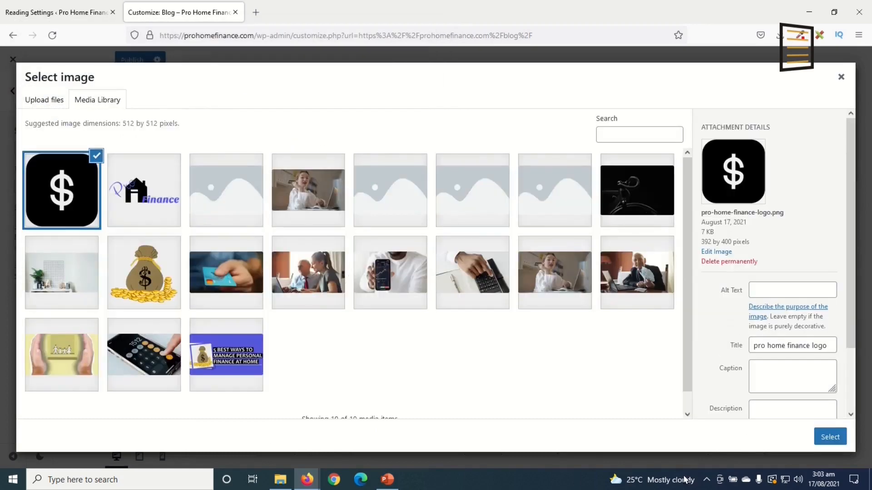
left_click(825, 441)
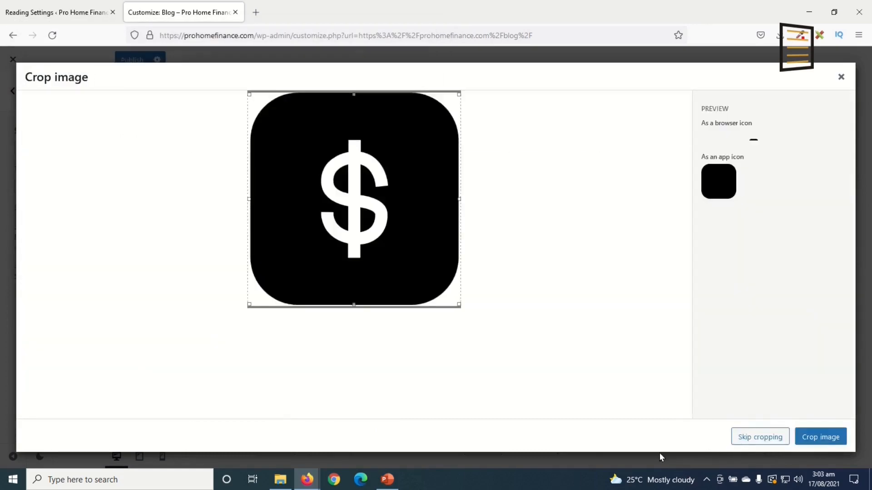
left_click(759, 436)
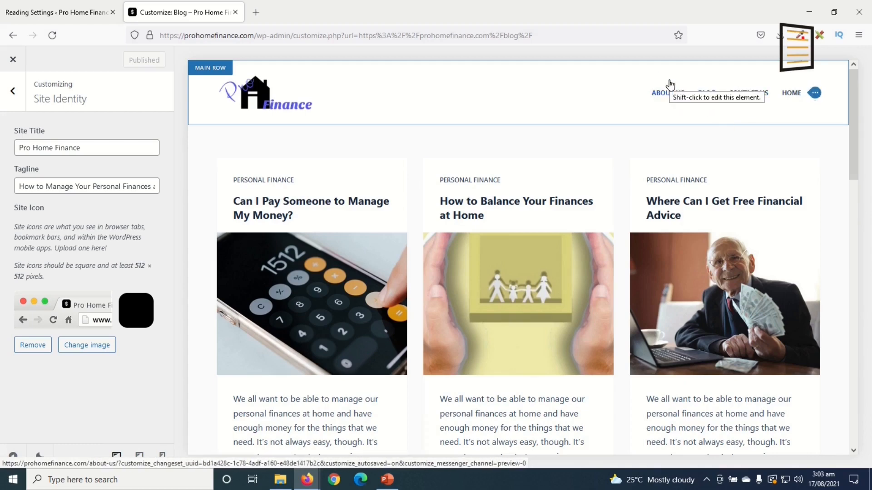
Create a new menu named Main Menu assigned to the Header Menu 1 location
left_click(15, 94)
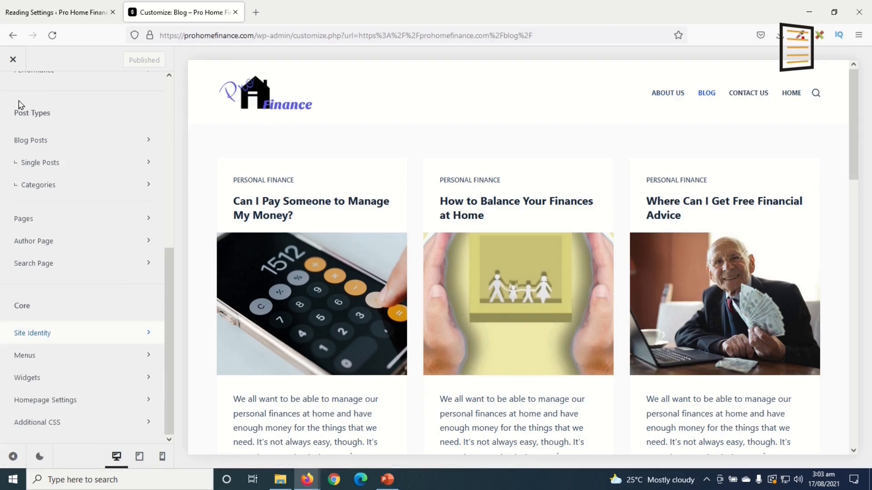
left_click(36, 360)
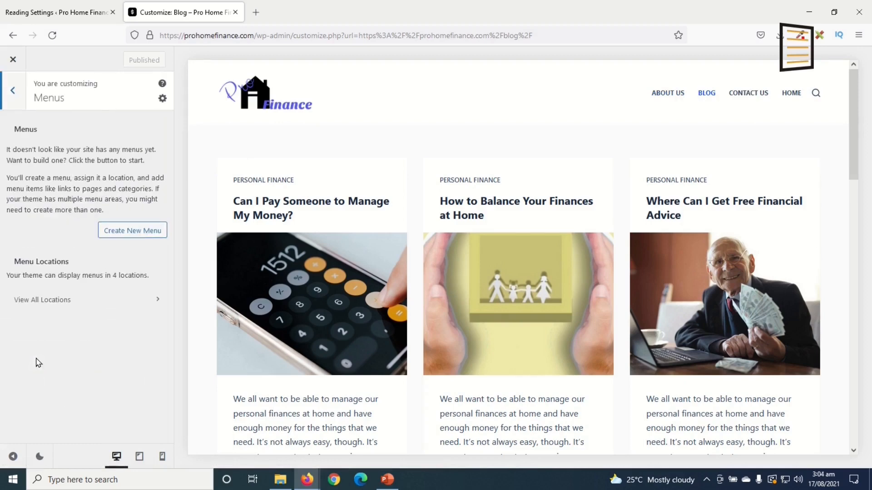
left_click(128, 231)
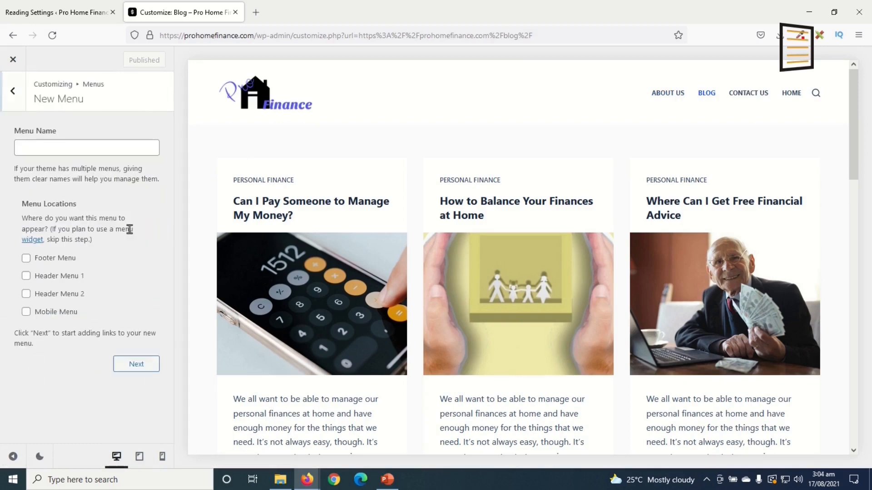
left_click(53, 147)
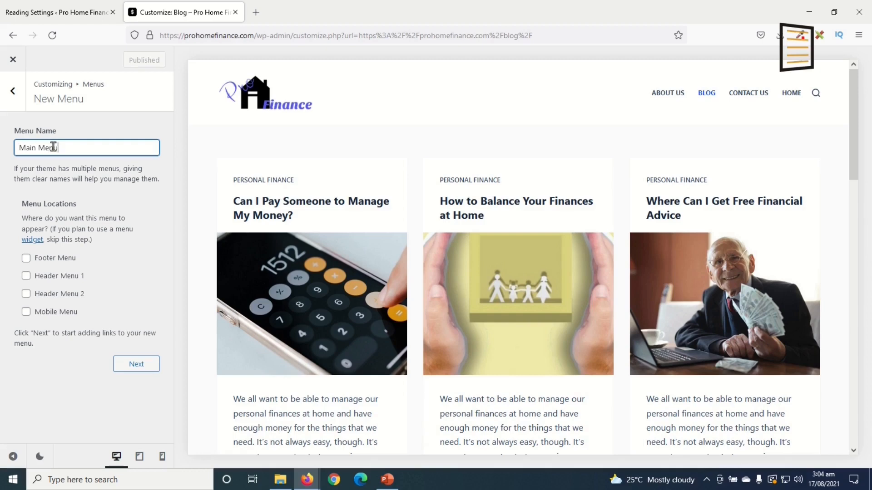
left_click(43, 283)
left_click(145, 363)
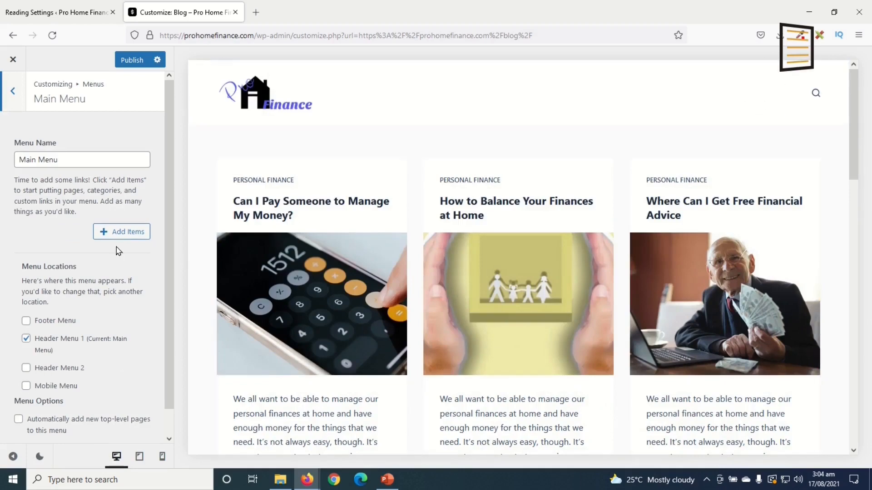
Add Home, Blog, Contact Us and About Us to Main Menu, moving About Us above Contact Us
left_click(129, 238)
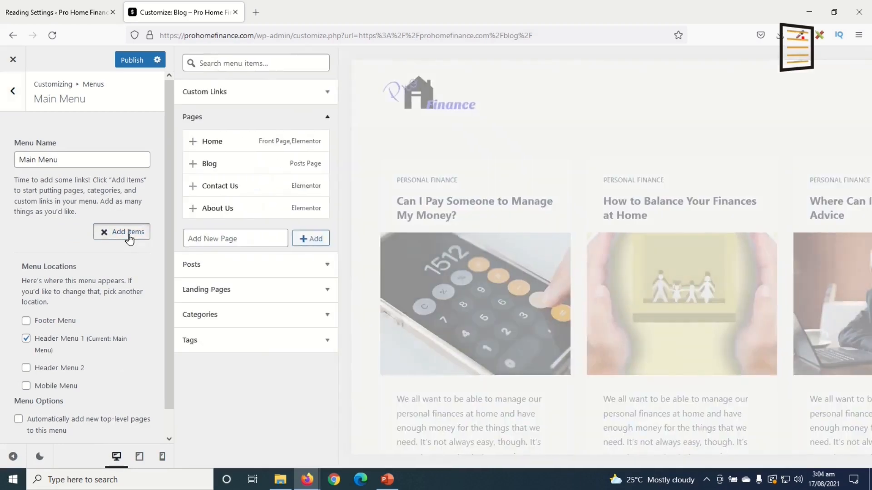
left_click(227, 143)
left_click(227, 164)
left_click(234, 189)
left_click(220, 208)
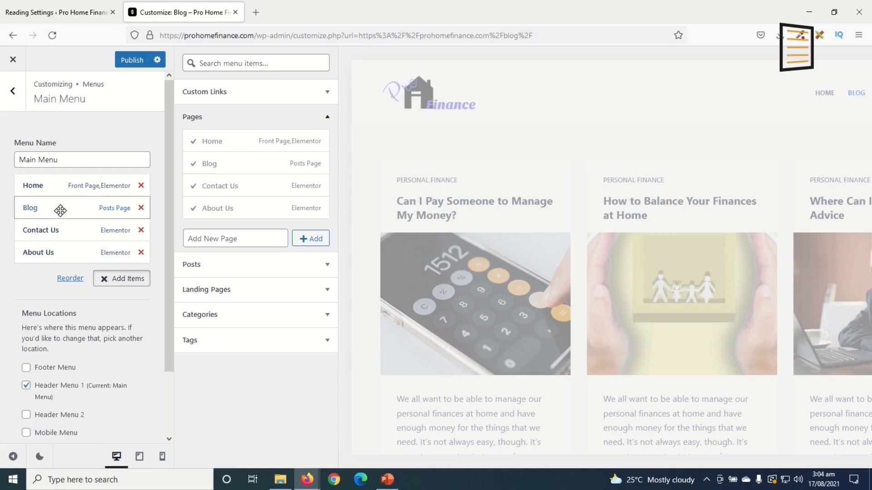
left_click_drag(52, 255, 36, 226)
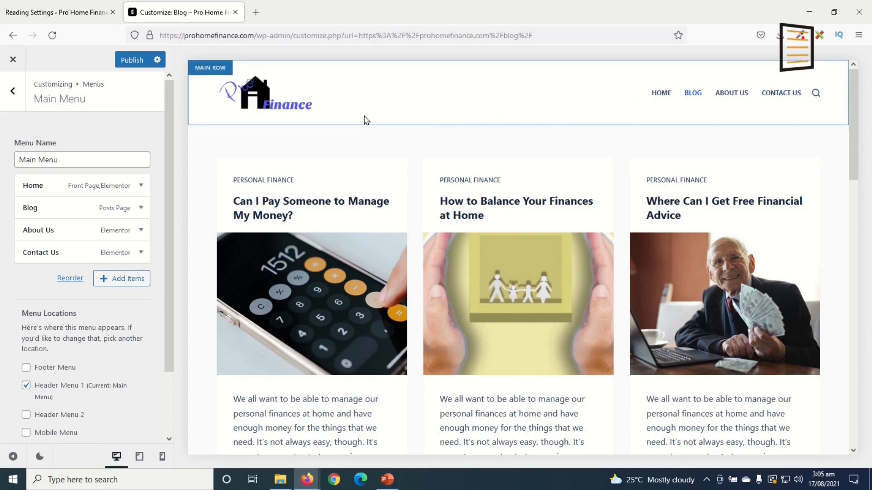
Centre the logo in the main header row and put the menu and Search in the bottom row
left_click(215, 74)
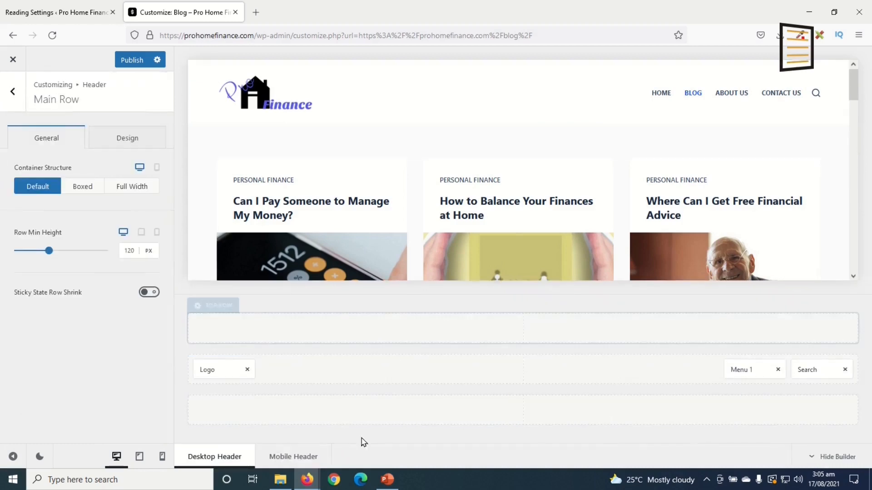
left_click_drag(209, 368, 510, 368)
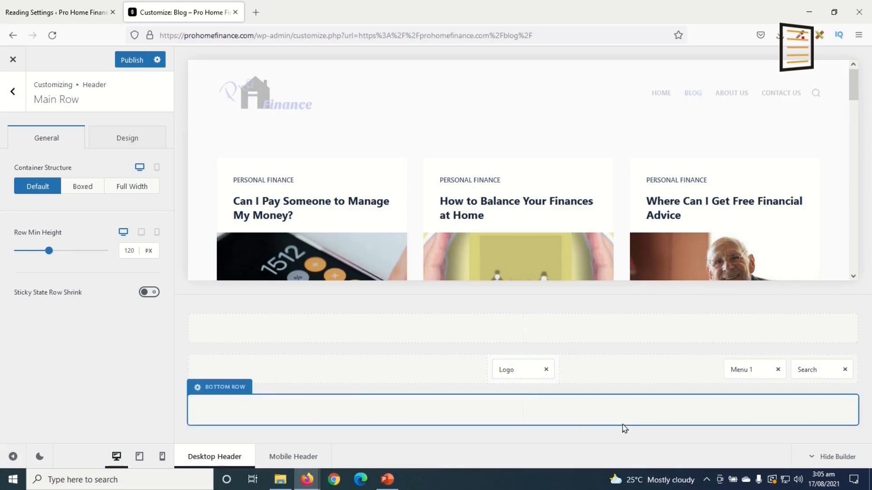
left_click_drag(743, 372, 512, 415)
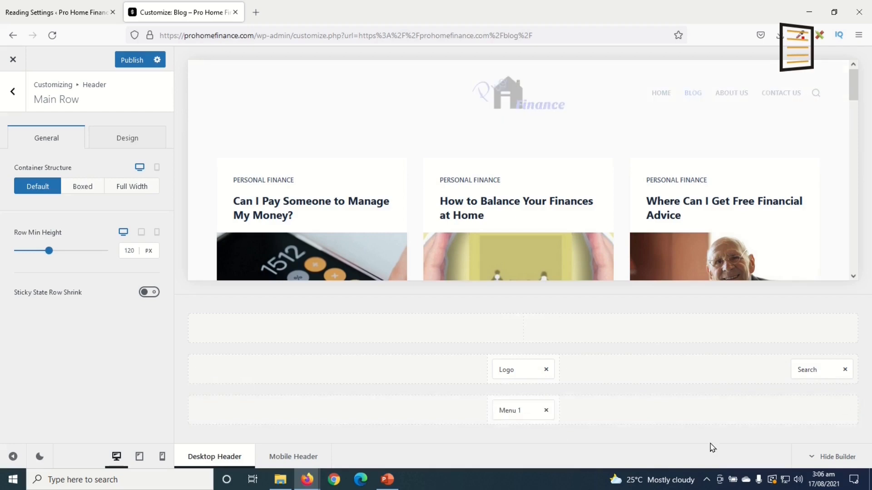
left_click_drag(815, 369, 556, 414)
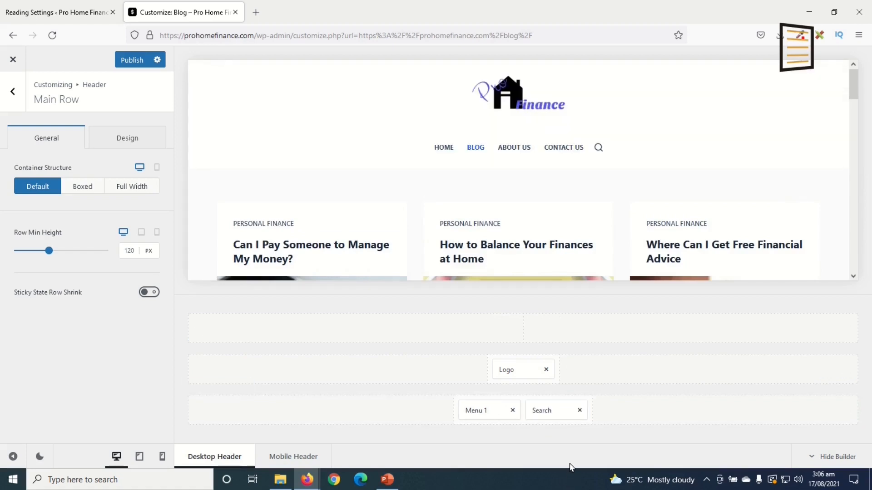
Give the header's main row a solid 1px bottom border
left_click(112, 133)
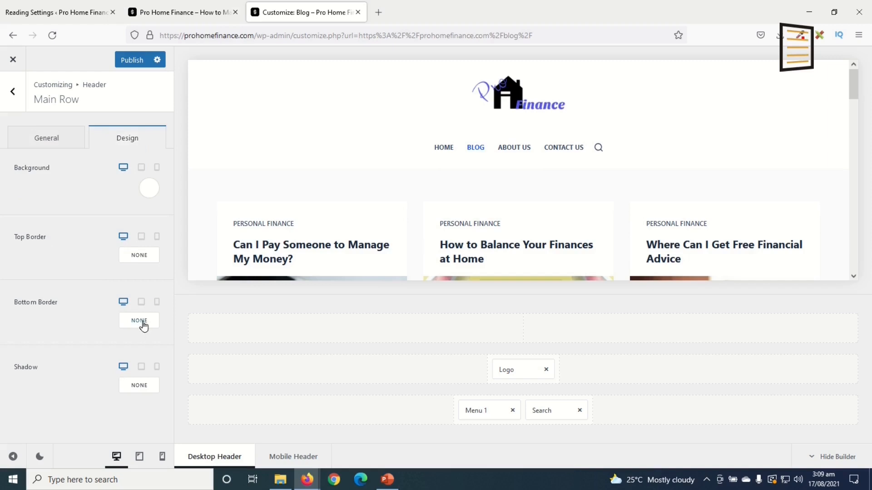
left_click(143, 326)
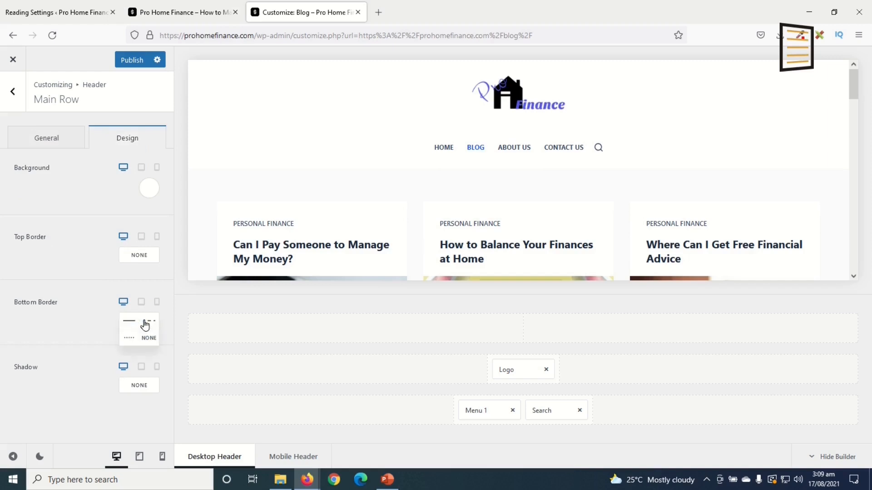
left_click(129, 322)
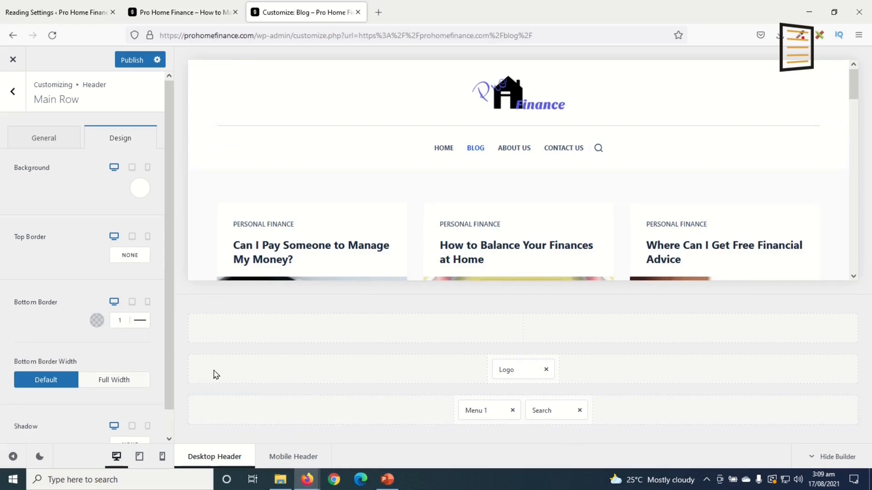
left_click(97, 321)
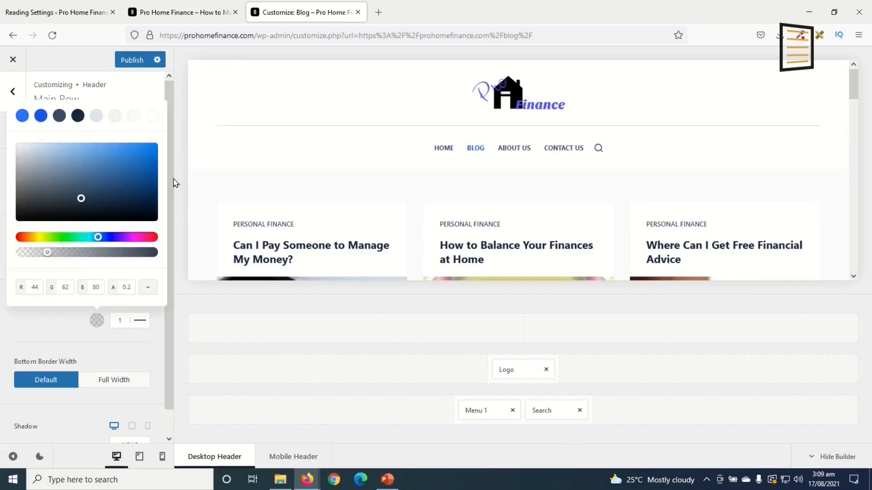
left_click(130, 350)
scroll(563, 185, "down", 10)
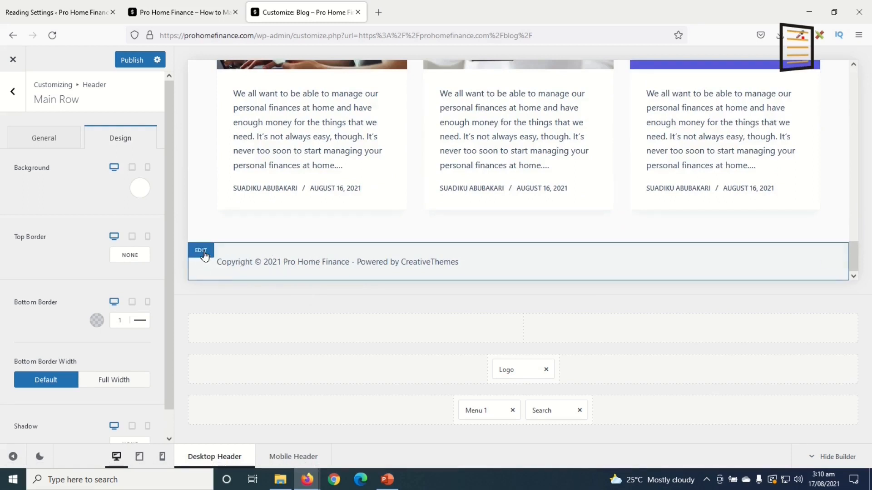
Try 3 and 4 columns for the footer's Top Row, then keep it at 2 columns
left_click(201, 252)
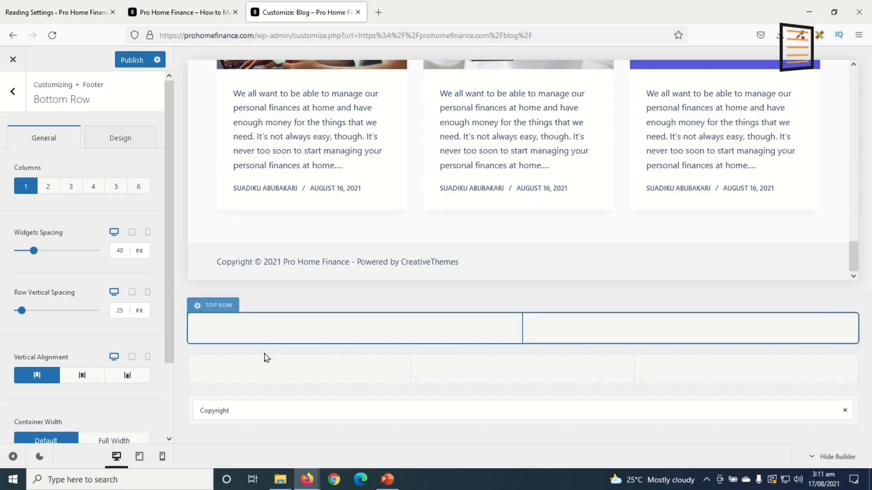
left_click(218, 306)
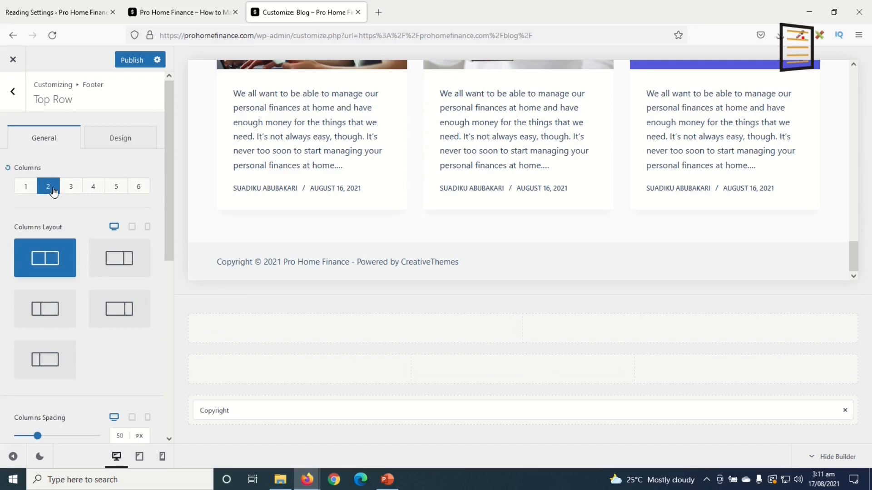
left_click(72, 187)
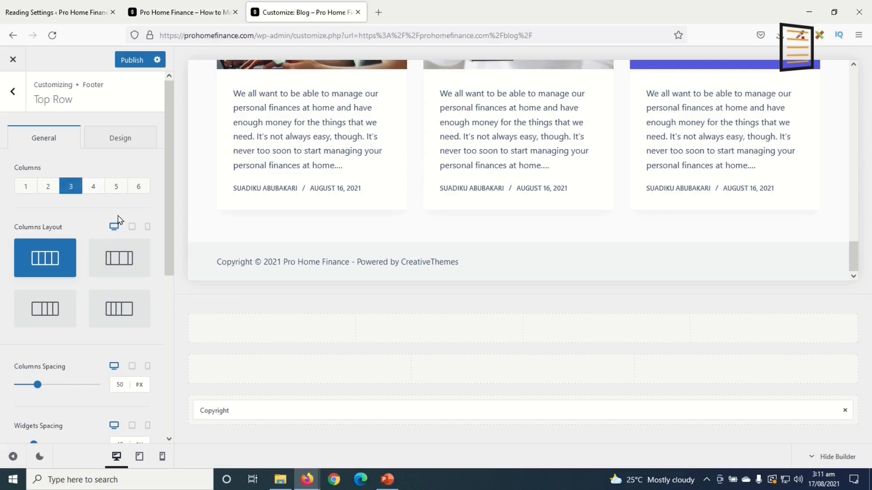
left_click(93, 186)
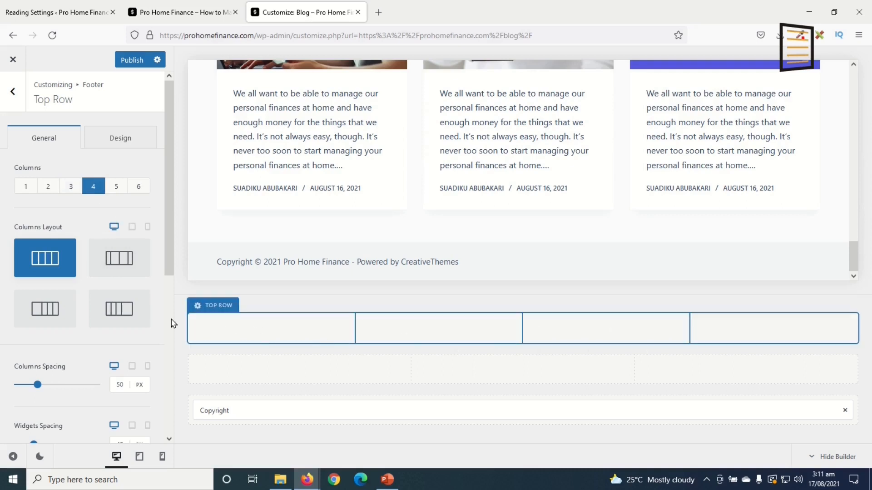
left_click(48, 187)
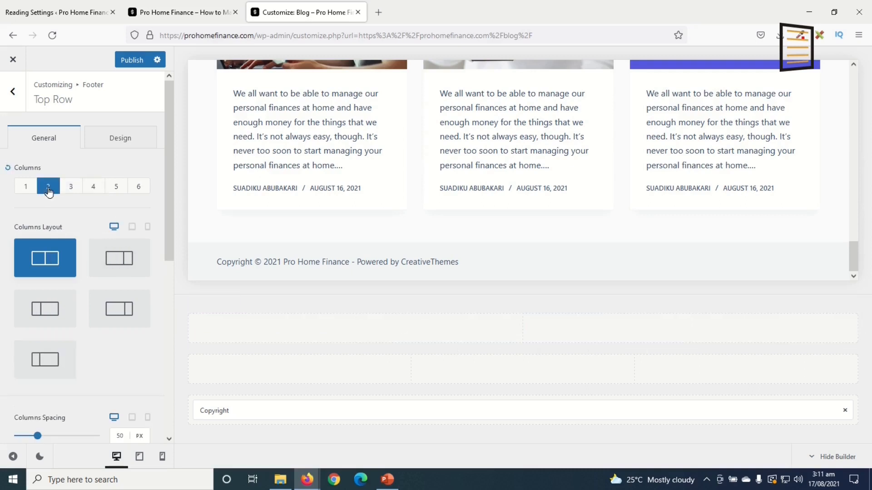
left_click(13, 92)
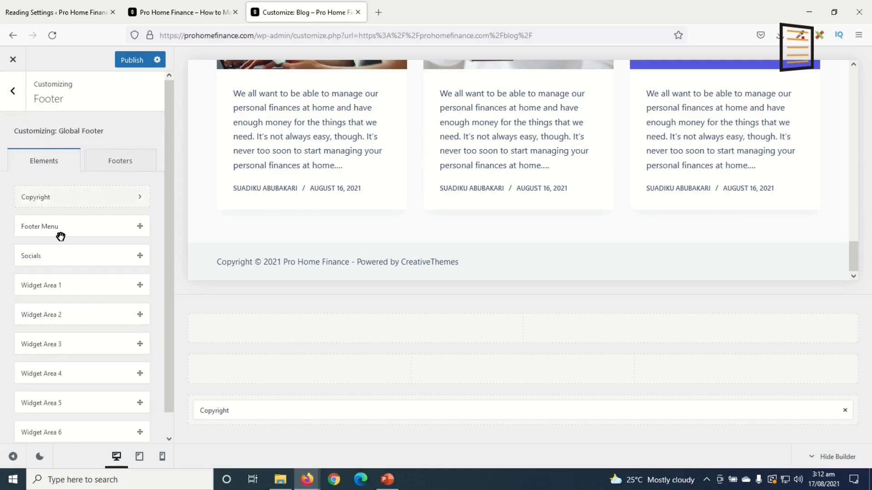
Place the Footer Menu element in the footer's Top Row and review its settings
left_click_drag(47, 228, 280, 332)
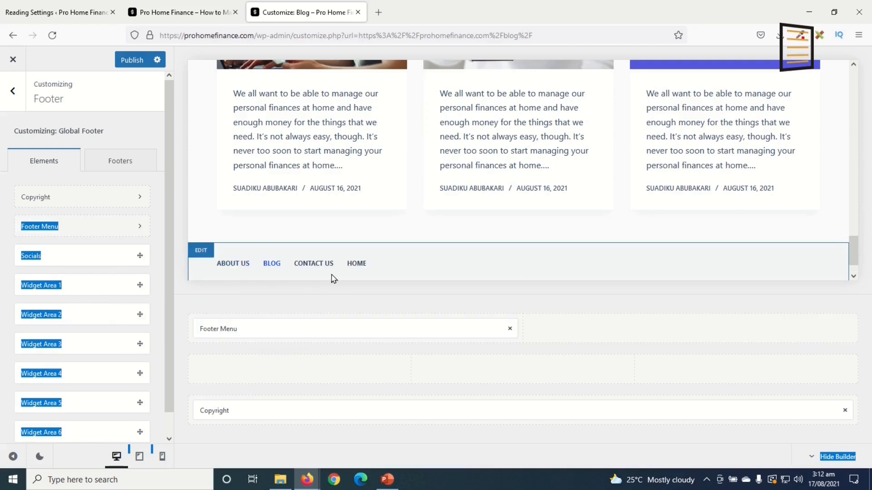
scroll(511, 259, "up", 15)
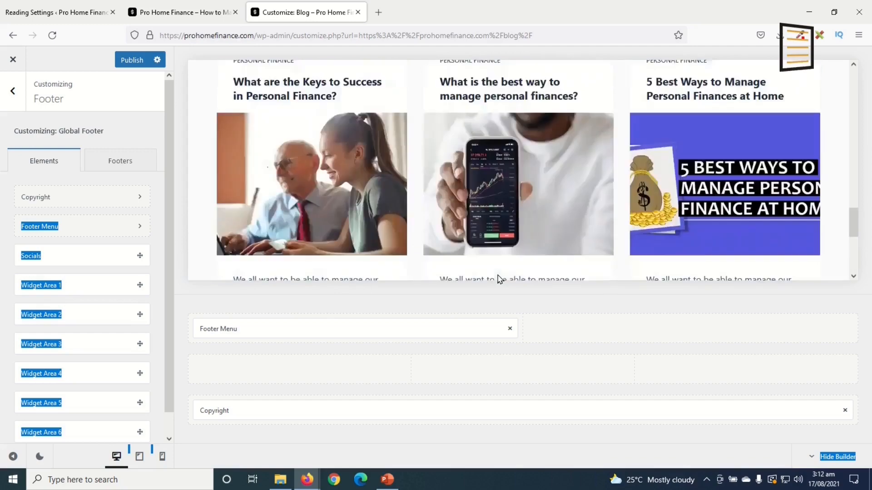
scroll(387, 263, "down", 8)
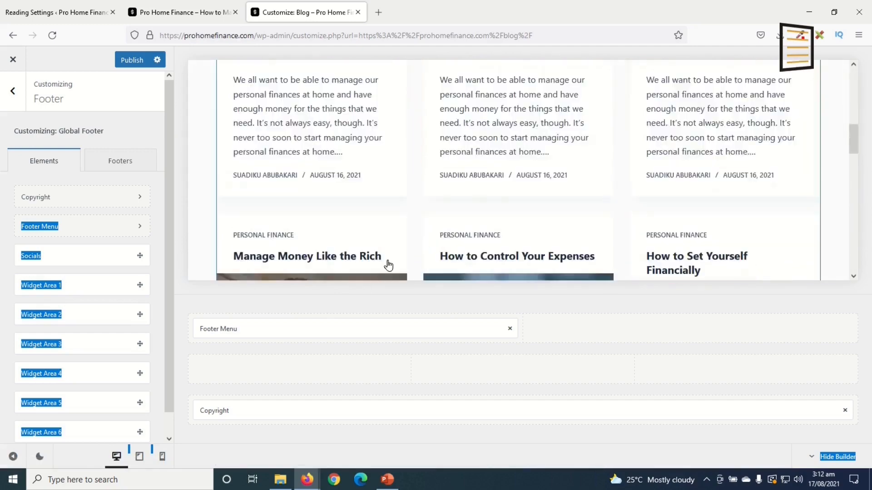
scroll(366, 279, "down", 8)
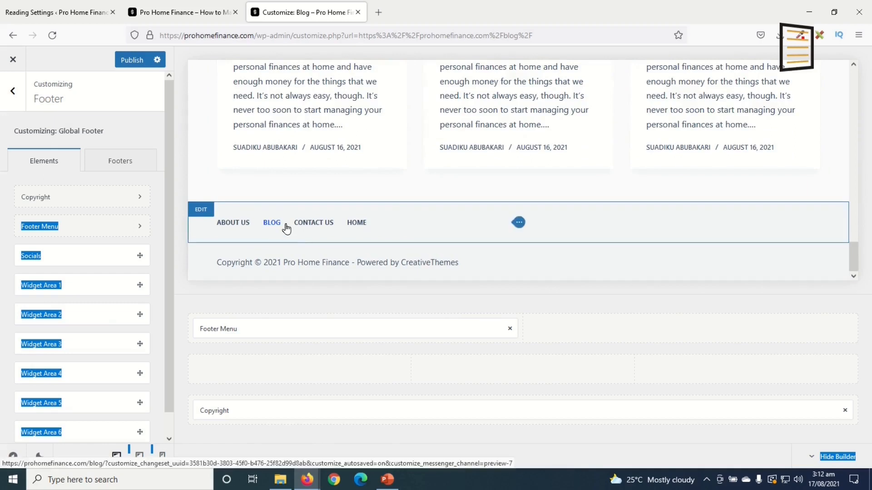
left_click(343, 241)
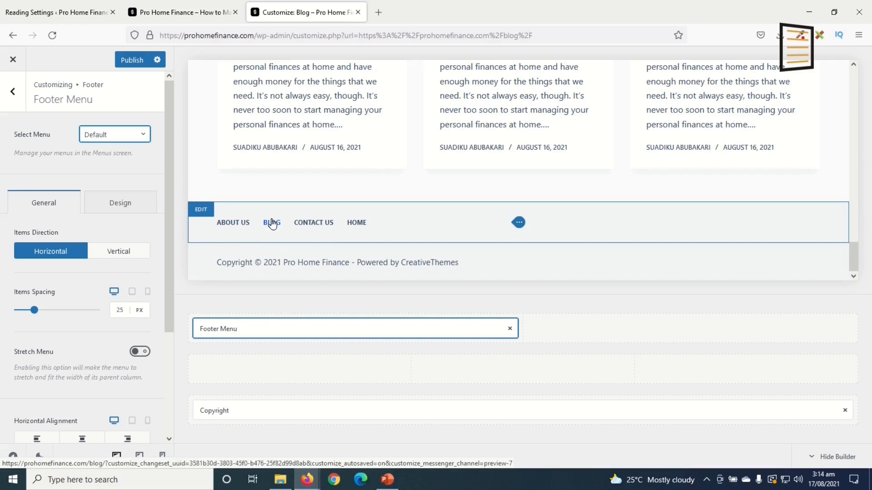
left_click(8, 93)
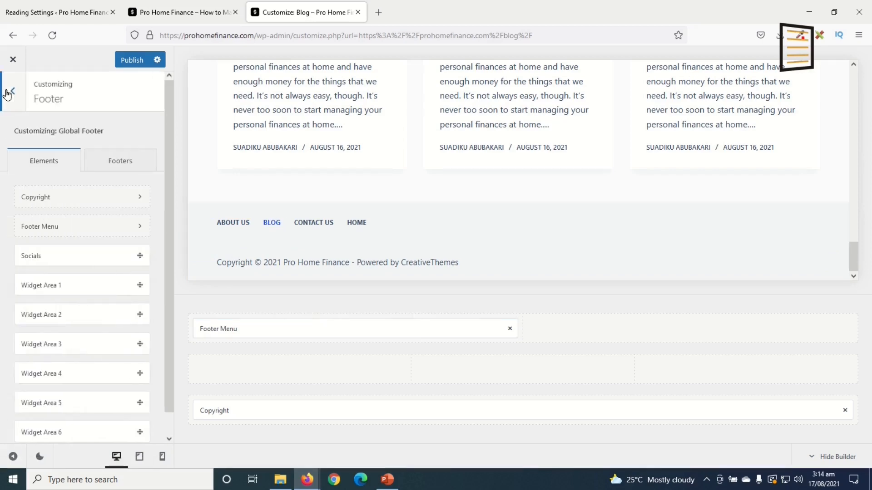
left_click(7, 93)
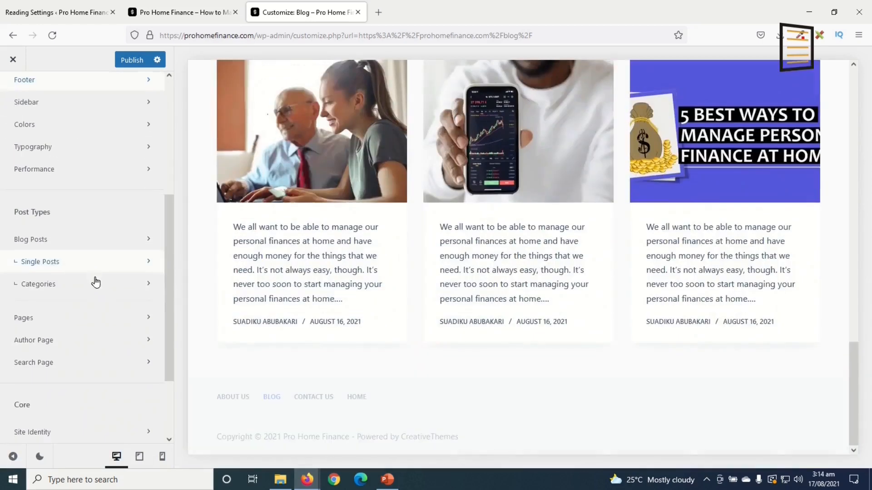
Create a new menu named 'Footer Menu' assigned to the Footer Menu location
scroll(96, 283, "down", 3)
left_click(23, 362)
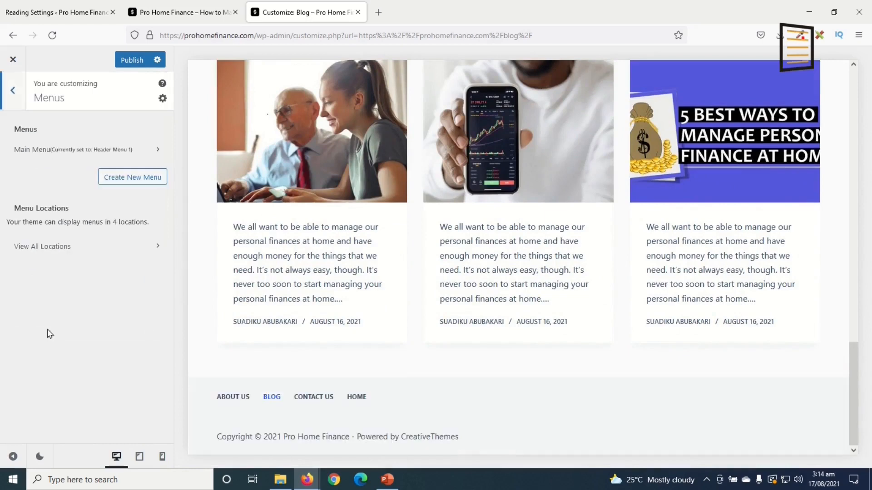
left_click(137, 177)
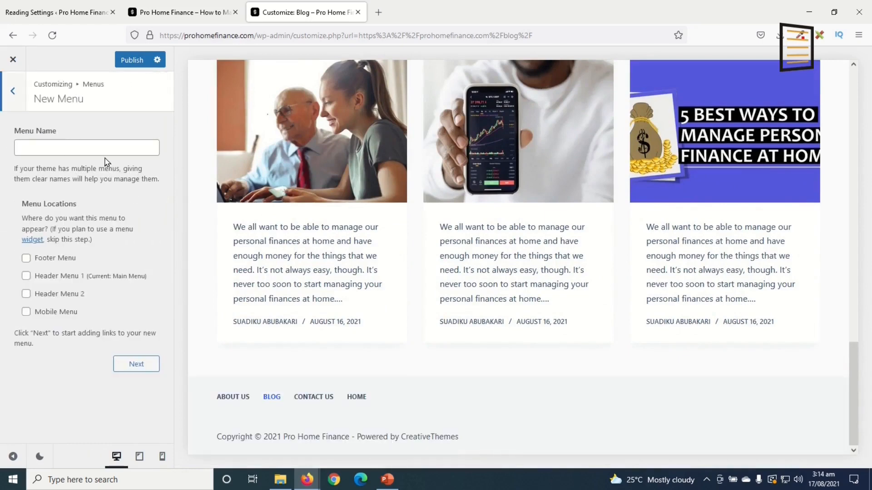
left_click(70, 145)
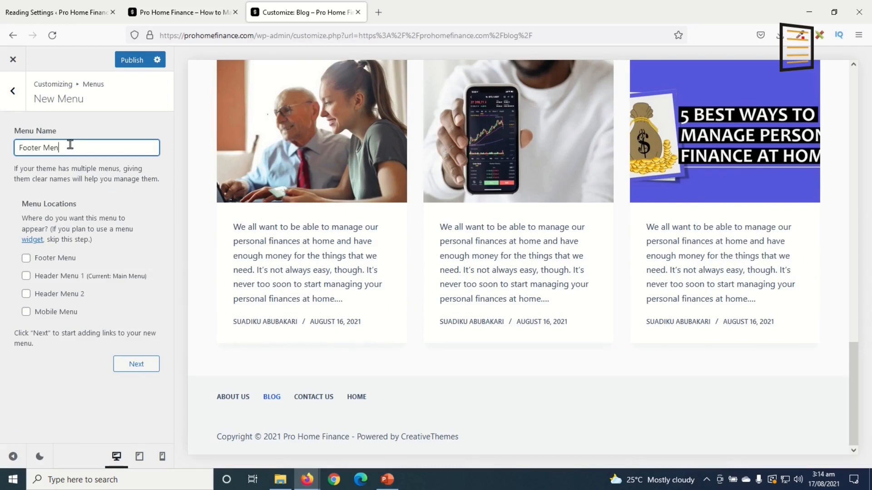
left_click(26, 260)
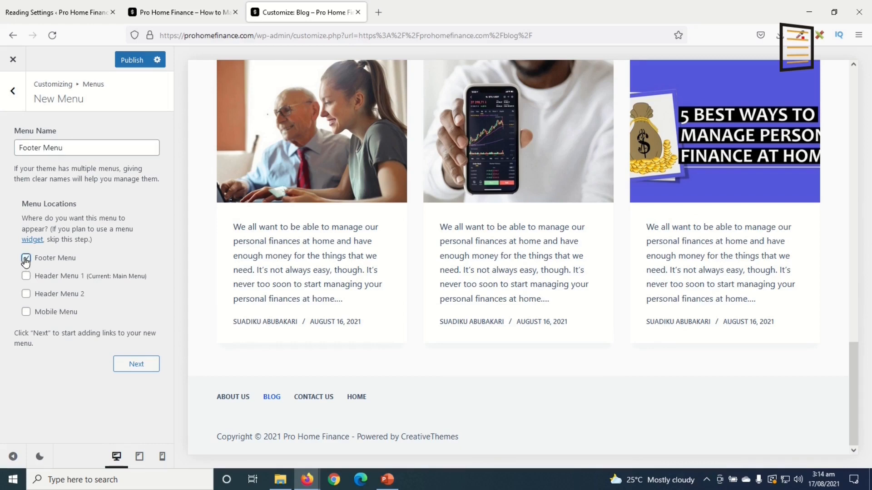
left_click(136, 366)
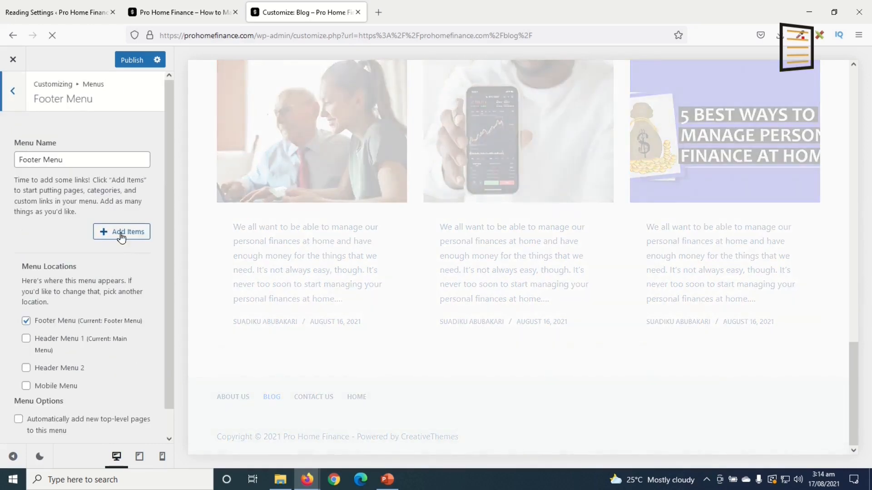
Add Home, Blog, Contact Us and About Us, put About Us before Contact Us, and publish
left_click(121, 238)
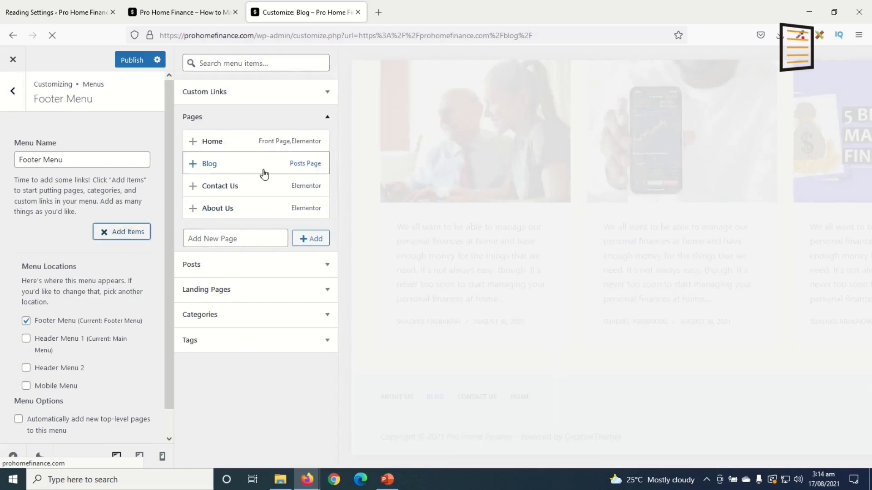
left_click(220, 141)
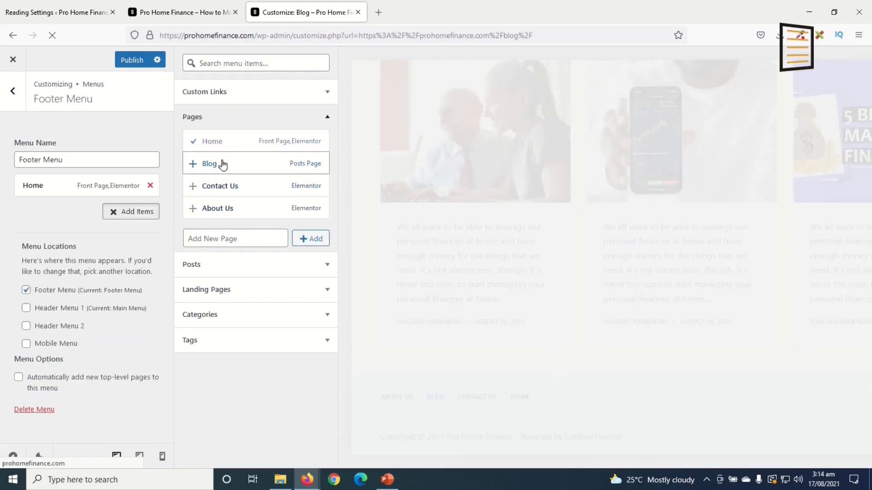
left_click(223, 165)
left_click(232, 187)
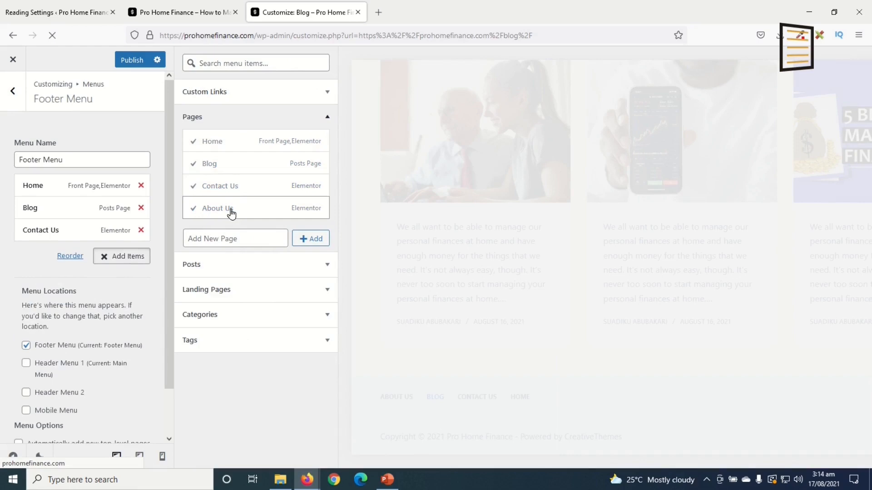
left_click(231, 211)
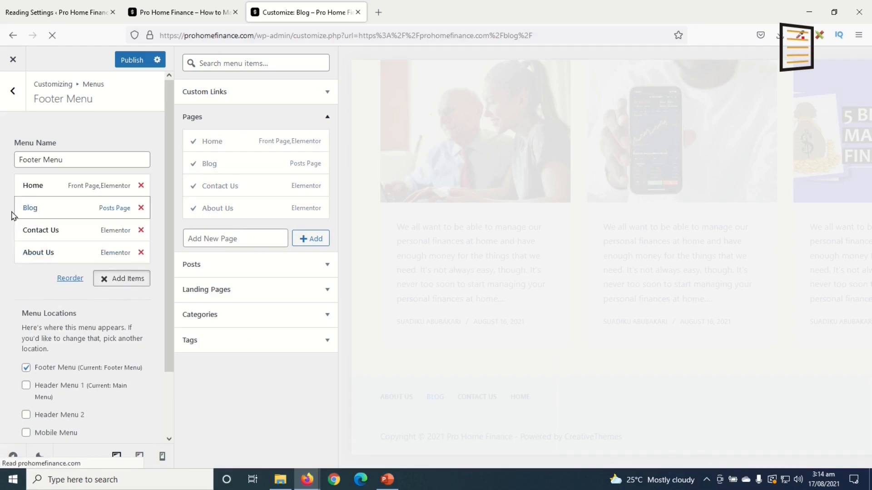
left_click_drag(60, 238, 26, 253)
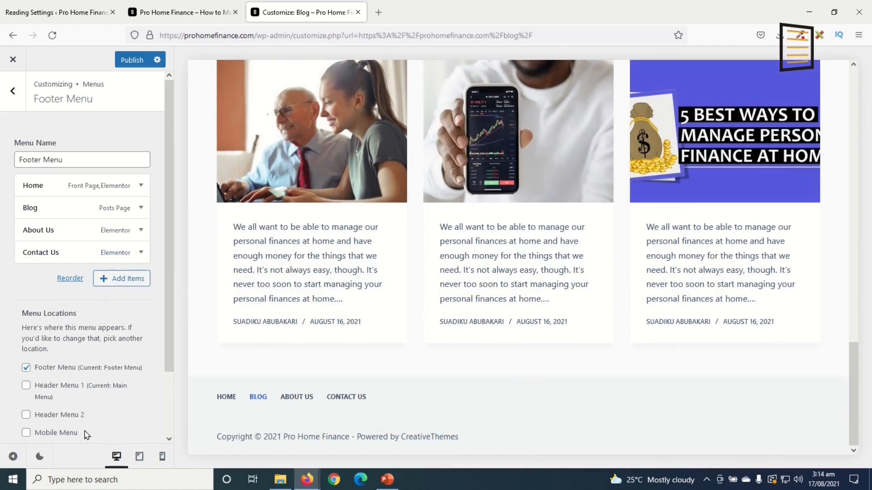
left_click(132, 60)
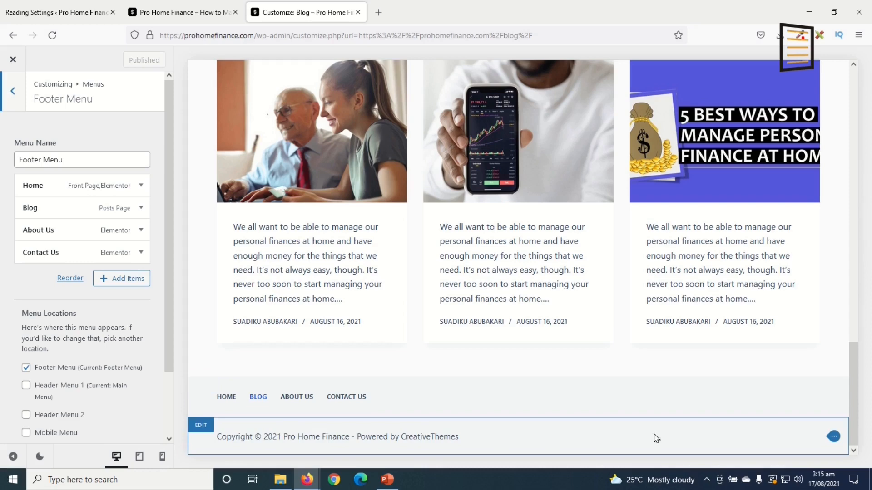
Replace the 'Powered by {theme_author}' credit in the copyright with 'Developed by: Dikupages Web'
left_click(833, 438)
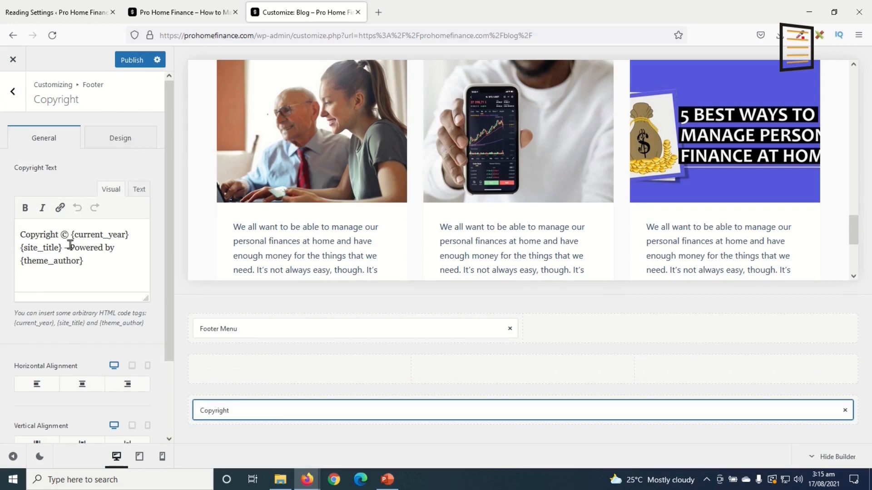
left_click(91, 258, "shift")
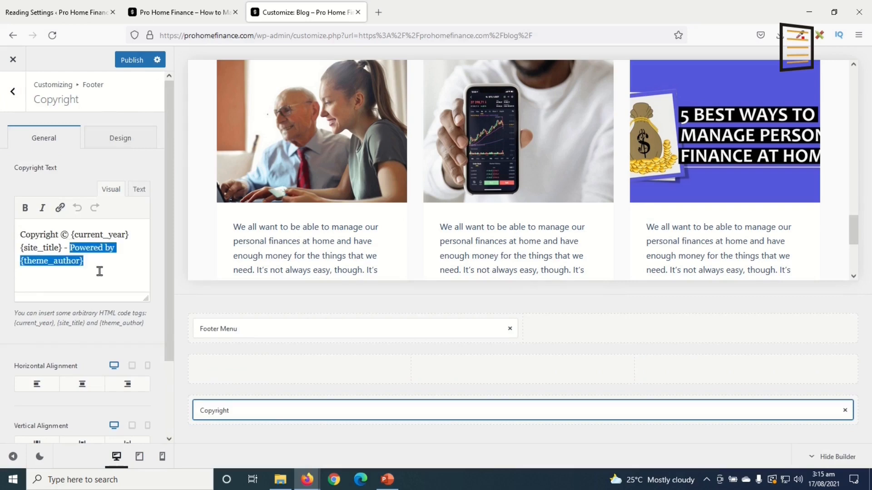
key("BackSpace")
key("BackSpace")
key("BackSpace")
key("BackSpace")
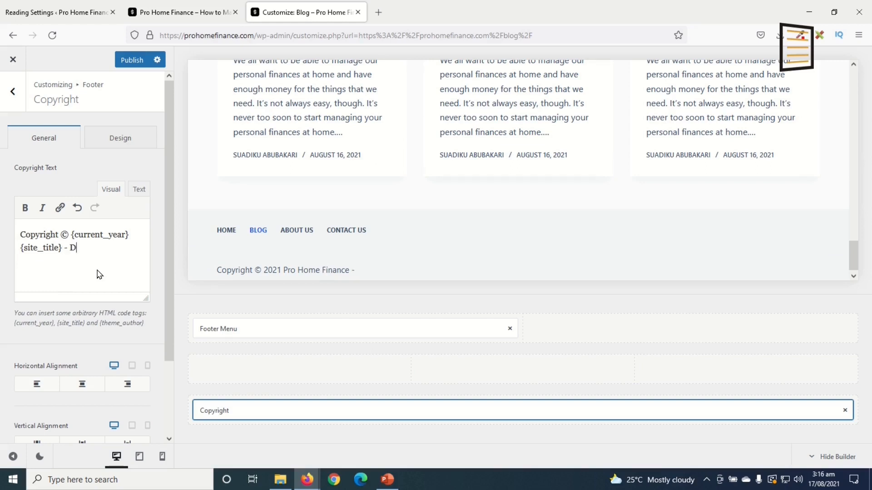
type("loped by: Dikupages Web")
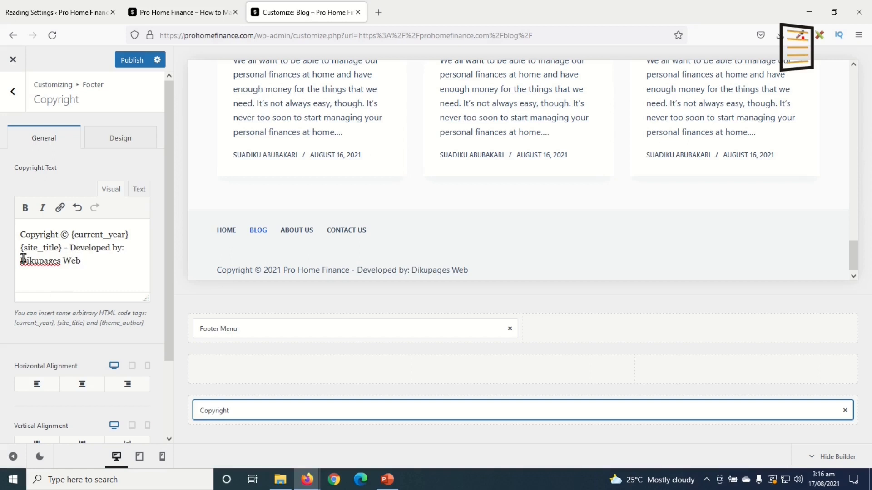
Link 'Dikupages Web' to # and publish the updated copyright text
left_click_drag(39, 259, 84, 262)
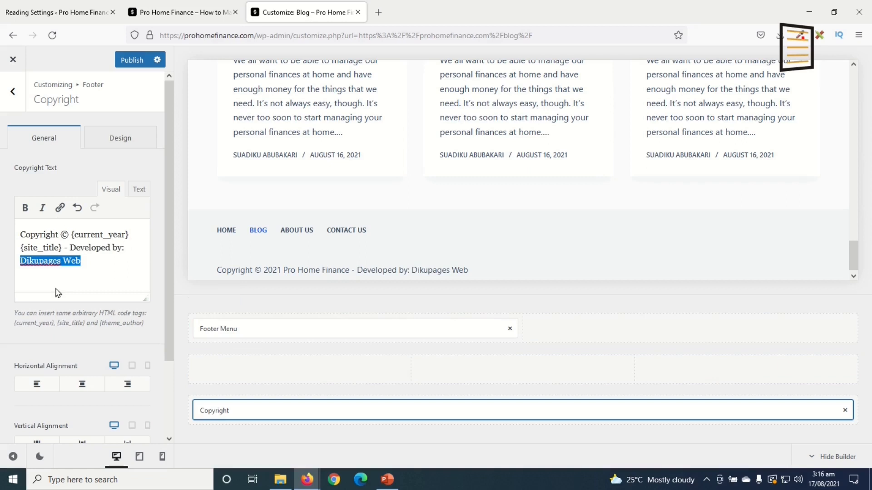
left_click(61, 209)
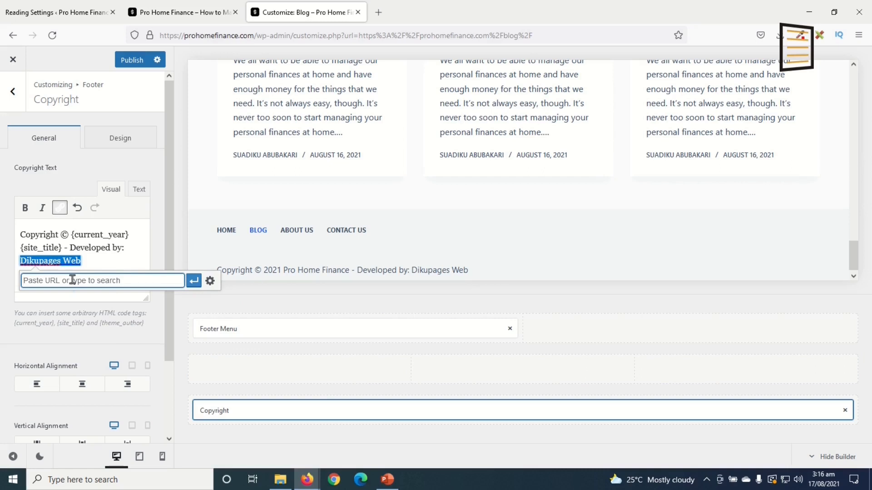
type("#")
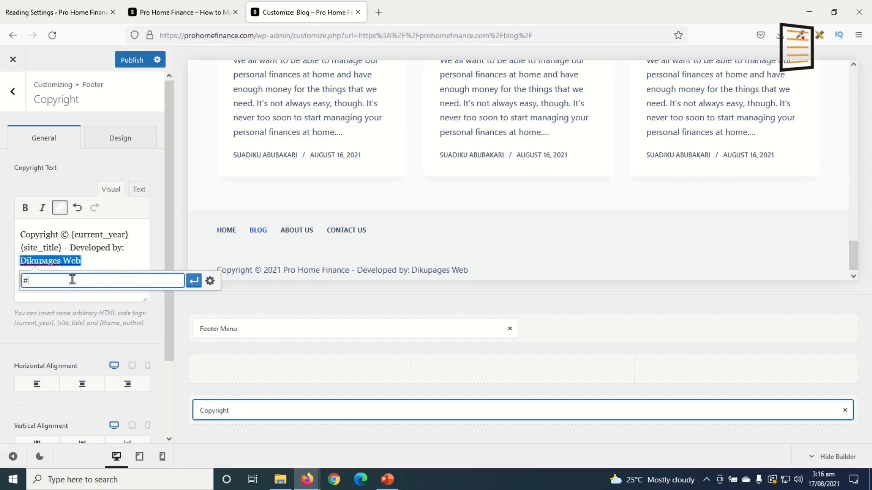
left_click(194, 281)
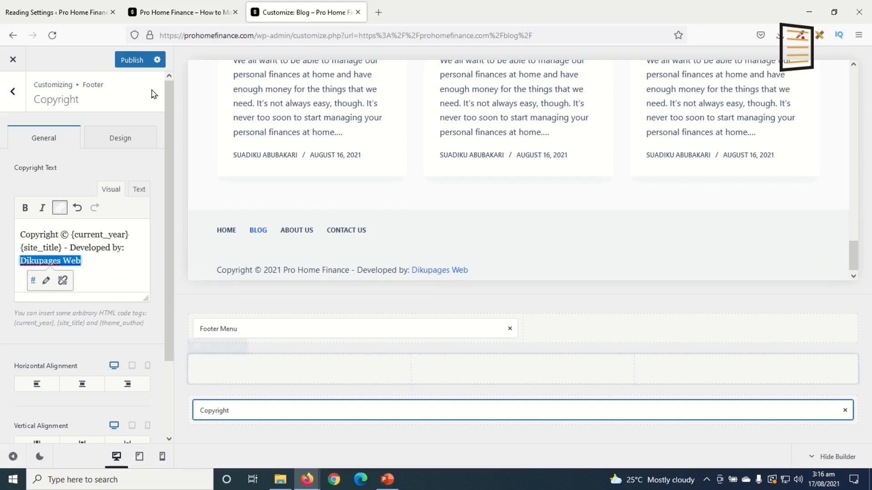
left_click(127, 59)
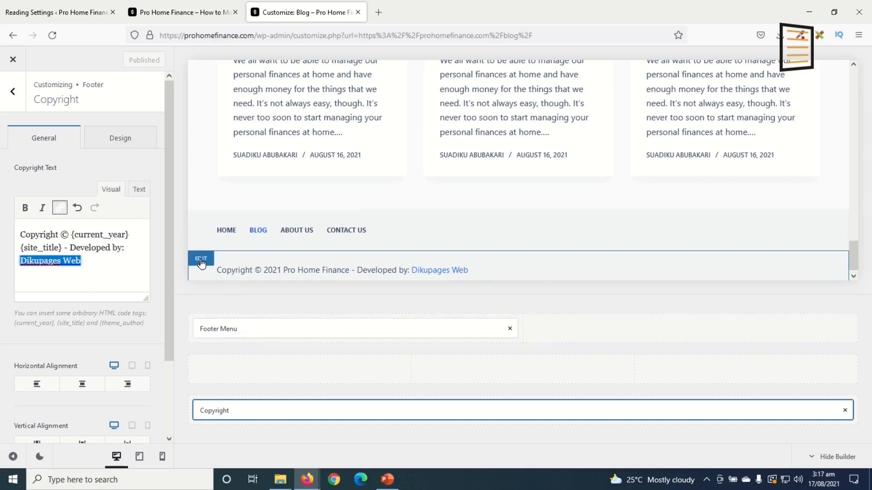
left_click(201, 260)
Set the footer bottom row background to black (#000000)
left_click(126, 138)
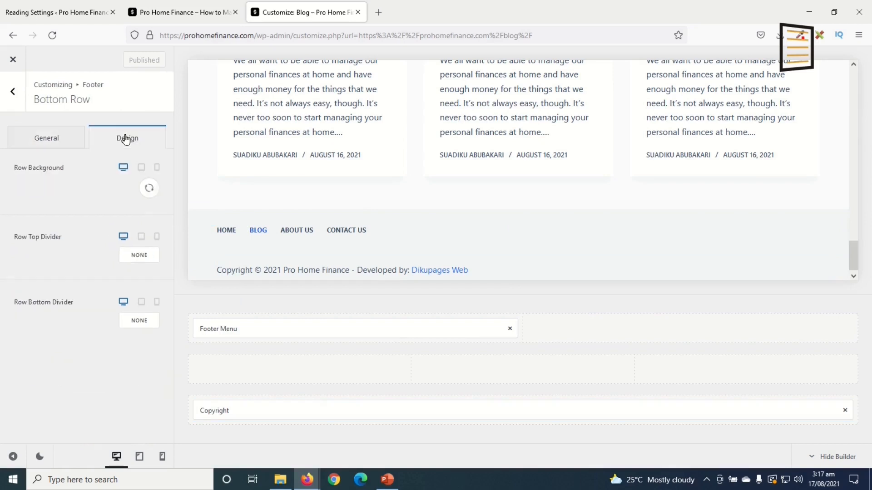
left_click(153, 190)
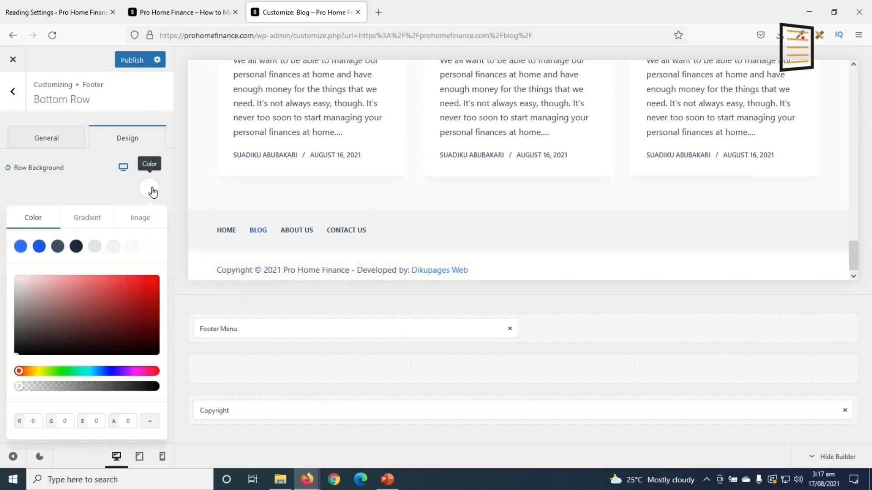
left_click(76, 246)
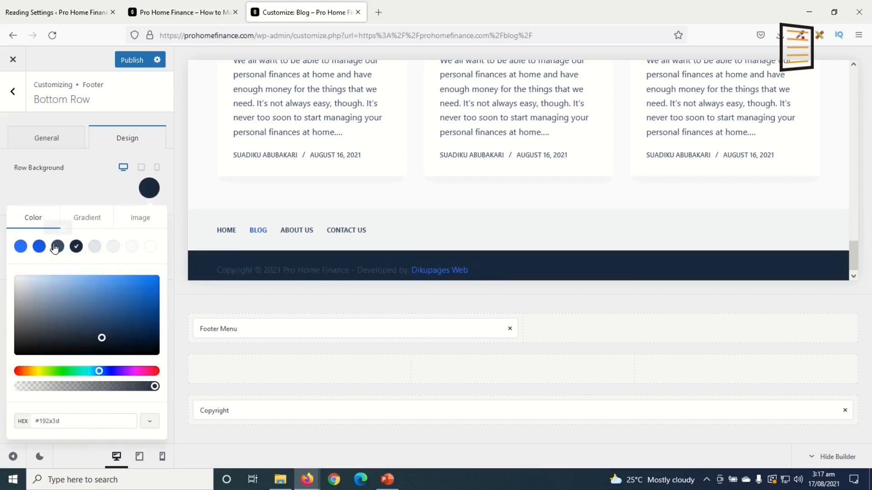
left_click(57, 247)
left_click(20, 246)
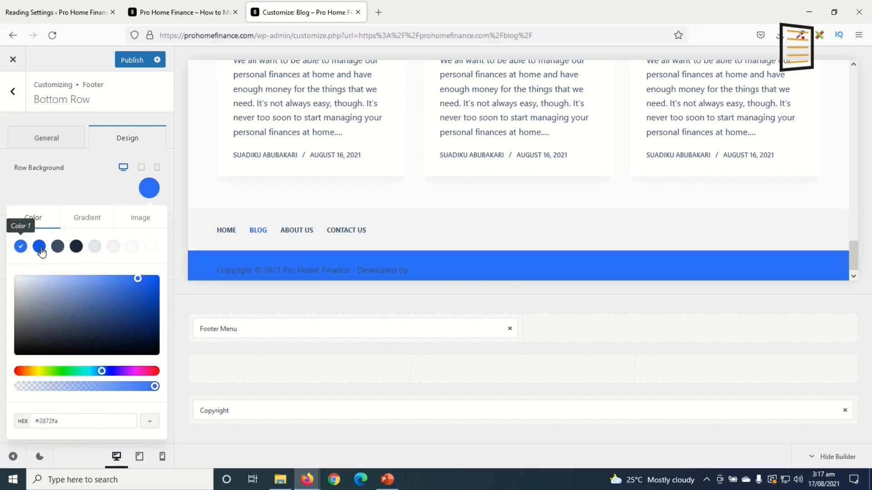
left_click(151, 247)
left_click(56, 306)
left_click_drag(19, 350, 2, 357)
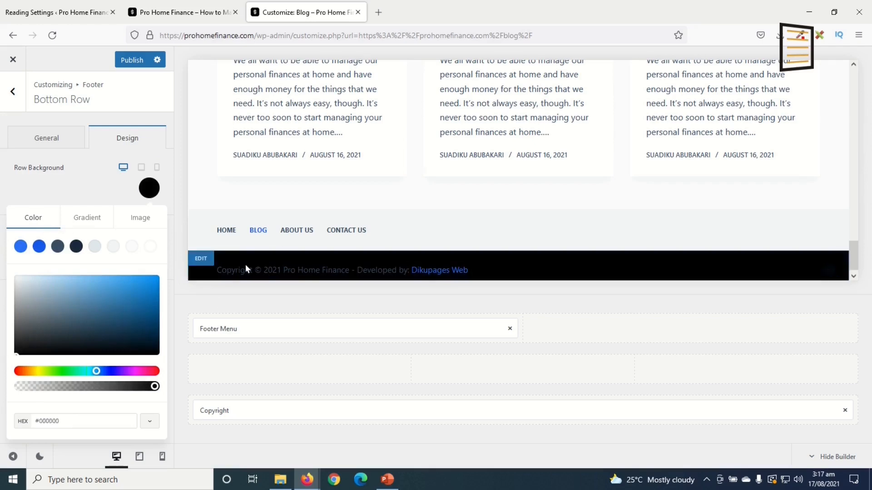
Make the footer copyright text white (#ffffff)
left_click(834, 272)
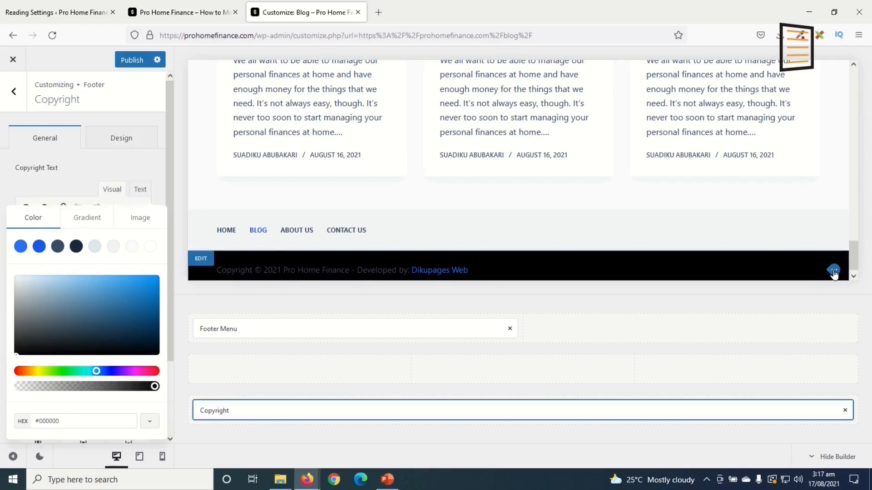
left_click(128, 141)
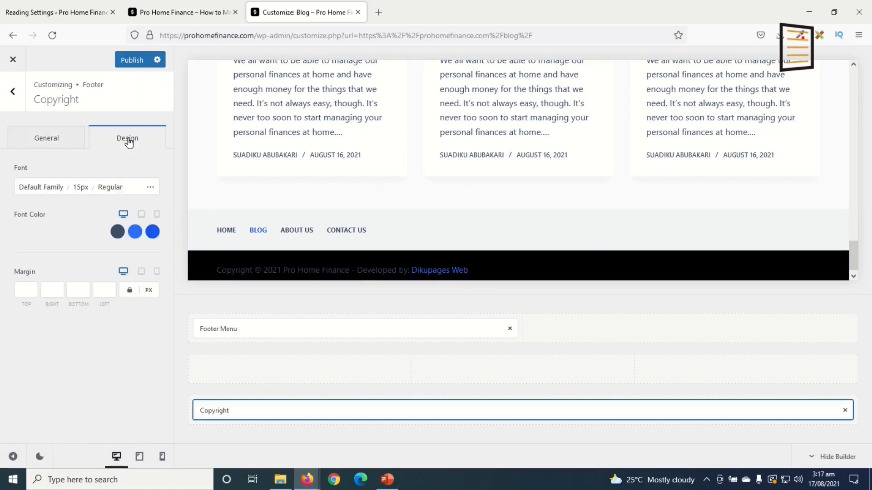
left_click(118, 231)
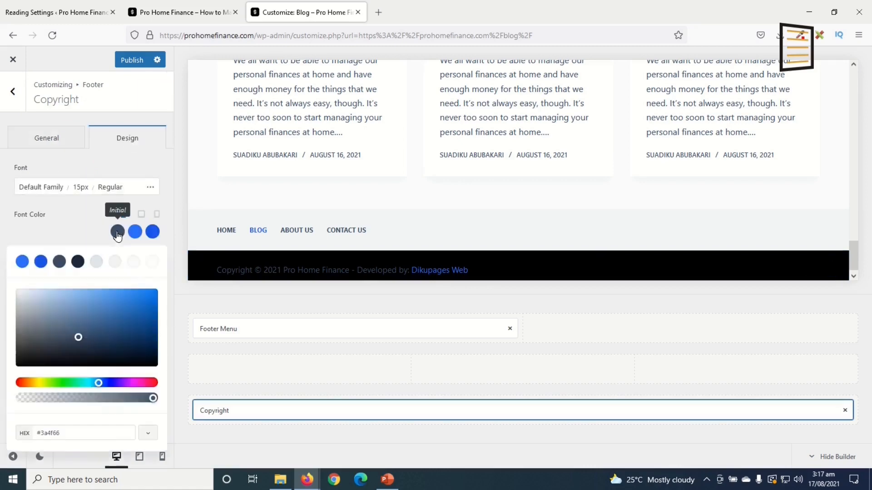
left_click(153, 264)
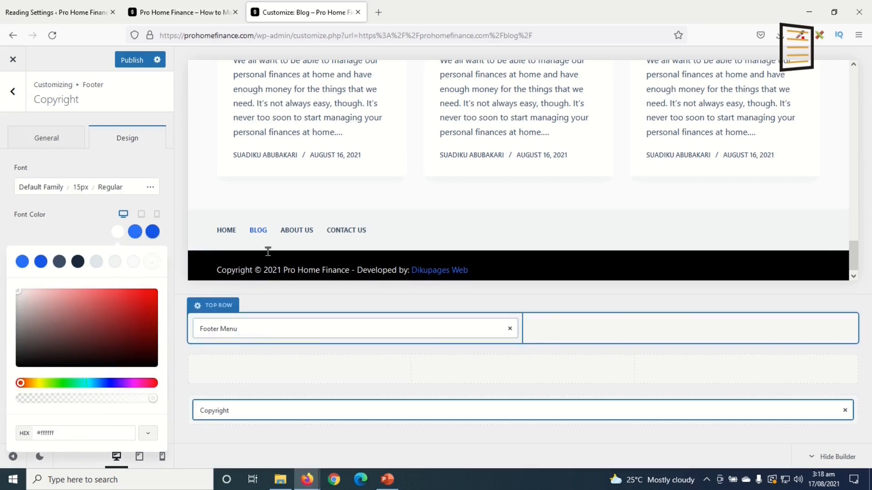
Bring up the background colour picker for the footer's Top Row design
left_click(199, 219)
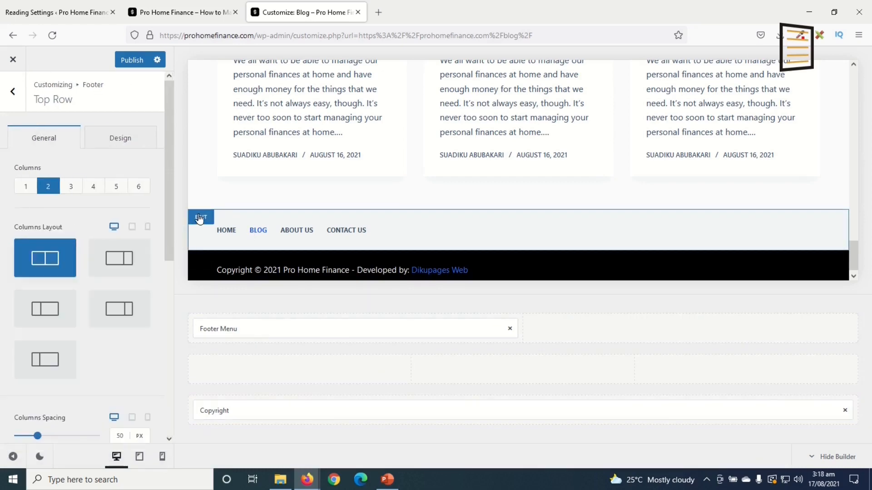
left_click(114, 145)
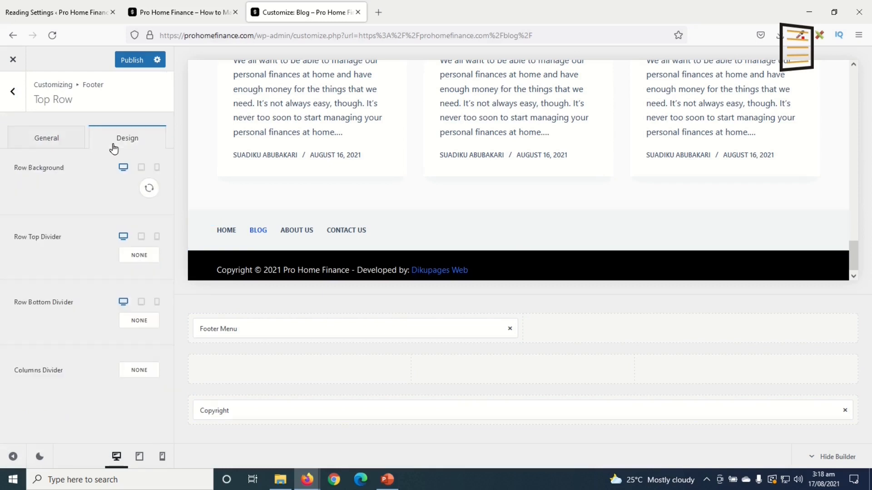
left_click(149, 187)
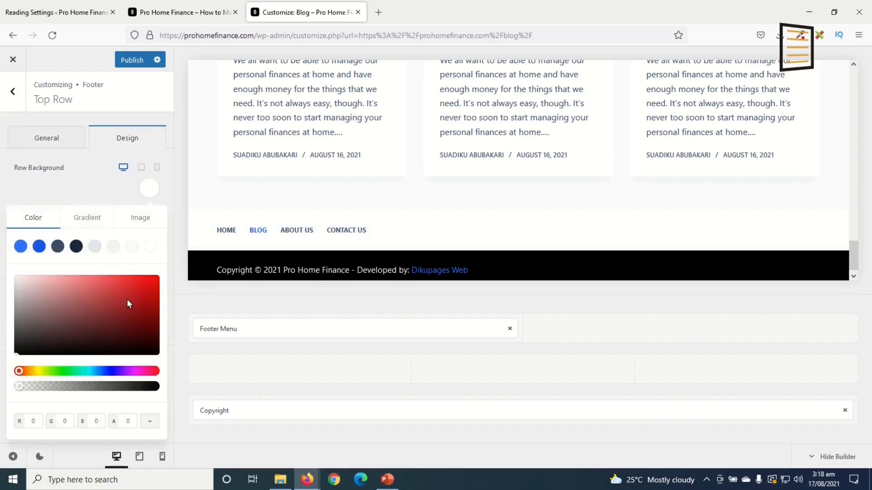
Give the footer top row a dark grey (#404040) background behind the menu links
left_click(76, 247)
left_click(133, 249)
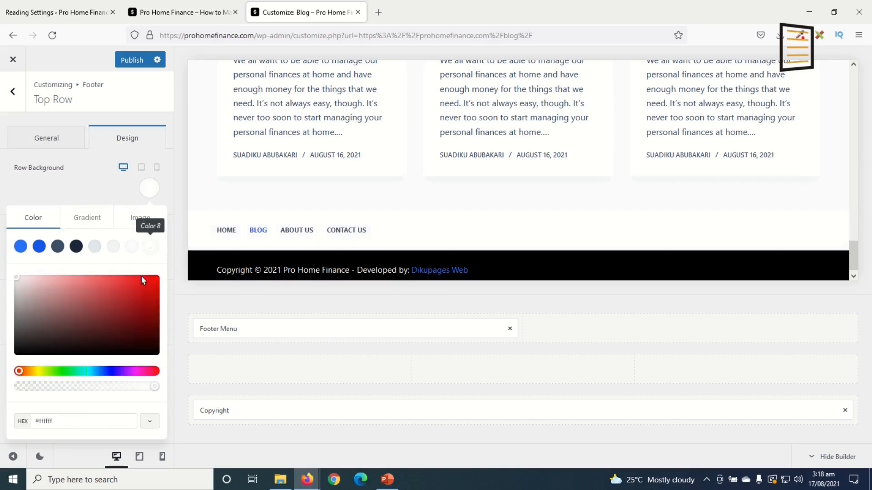
left_click(82, 309)
left_click_drag(77, 310, 4, 338)
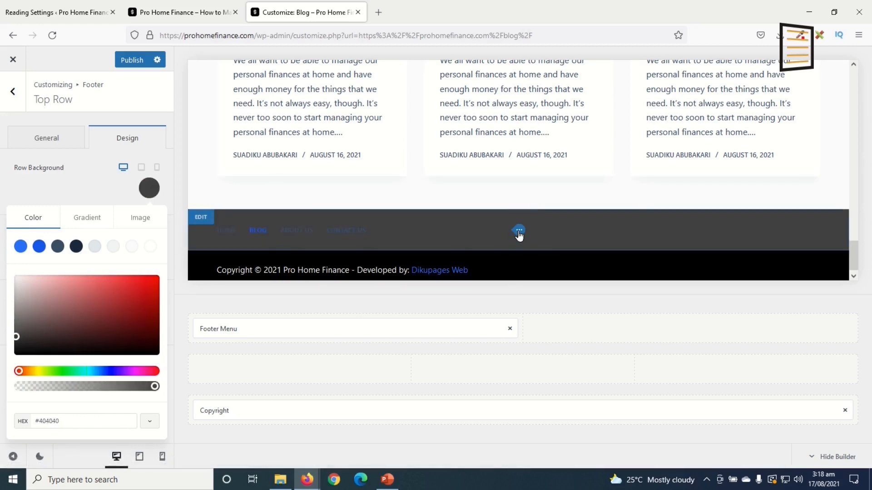
left_click(519, 233)
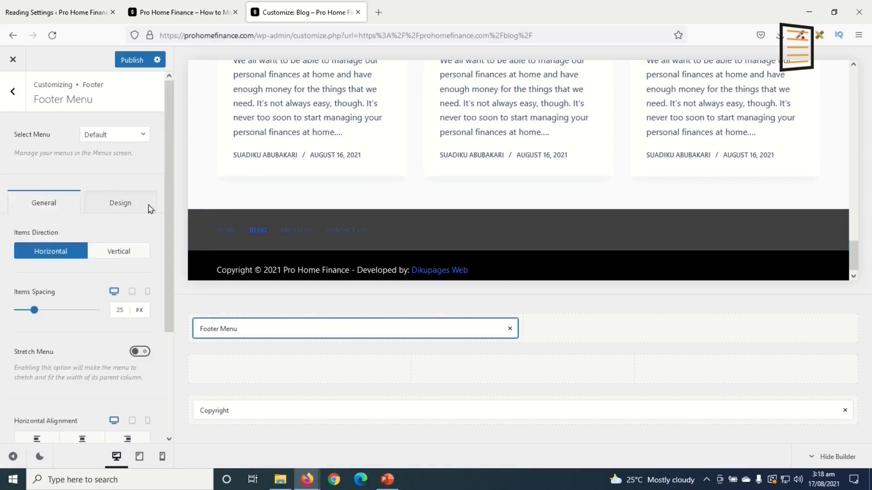
Make the footer menu links white using the Color 8 swatch, then publish the change
left_click(114, 204)
left_click(117, 283)
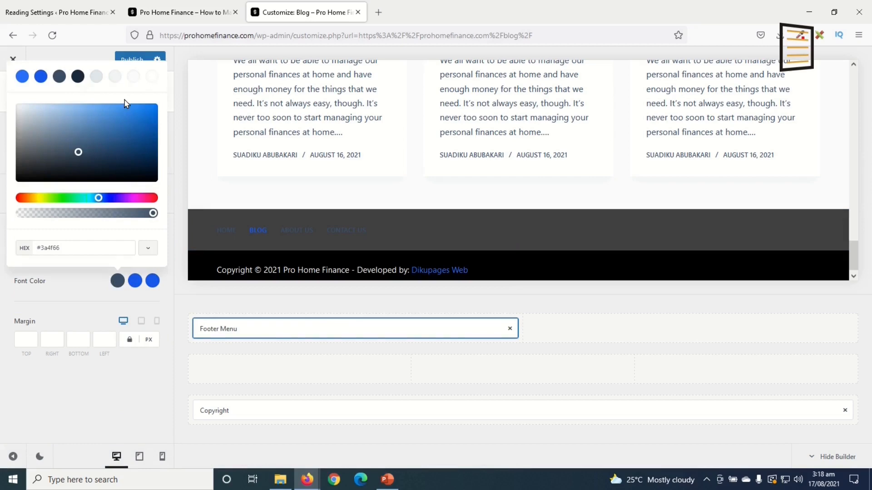
left_click(149, 79)
left_click(117, 281)
left_click(133, 62)
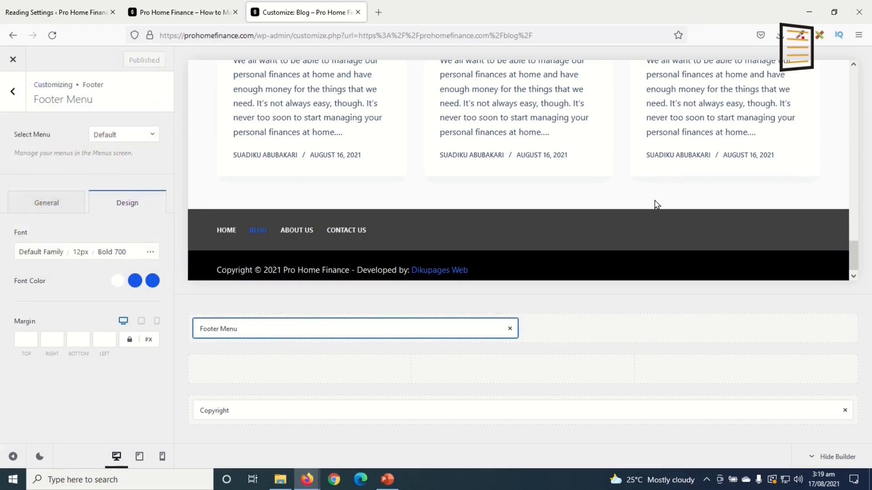
scroll(654, 202, "up", 10)
scroll(654, 203, "up", 4)
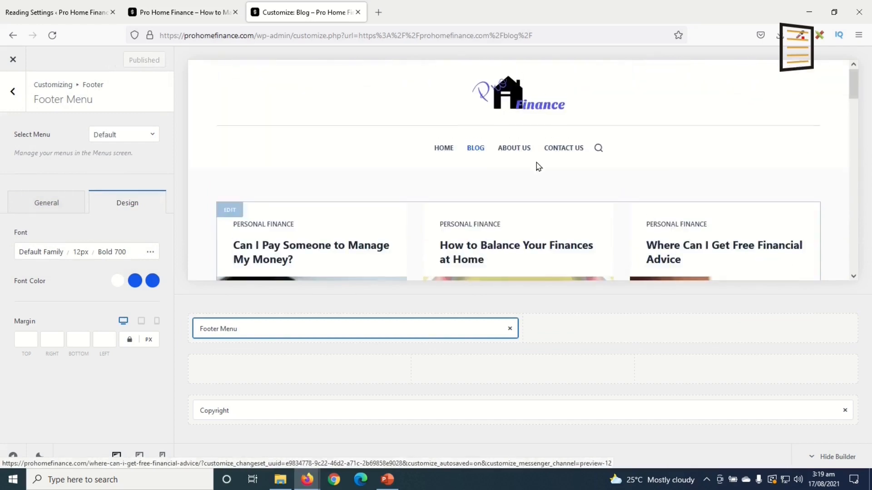
left_click(13, 91)
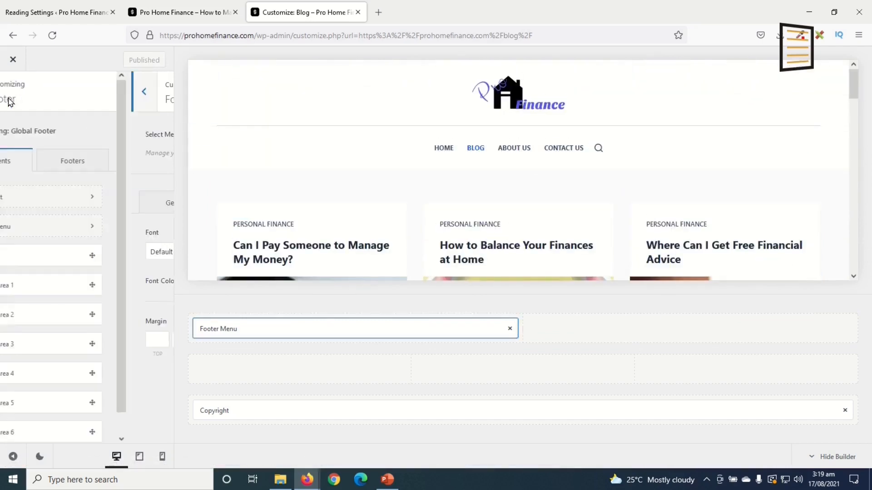
Open the Blog Posts settings and switch the blog to the Simple structure
left_click(10, 98)
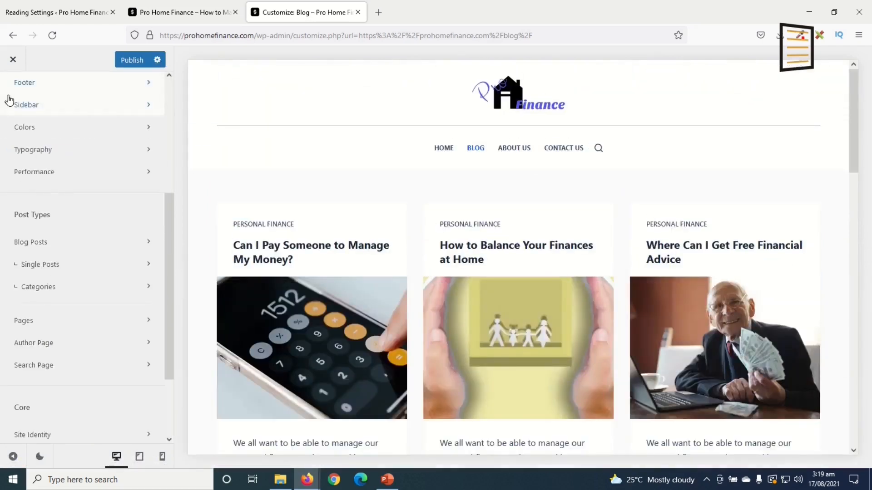
left_click(47, 246)
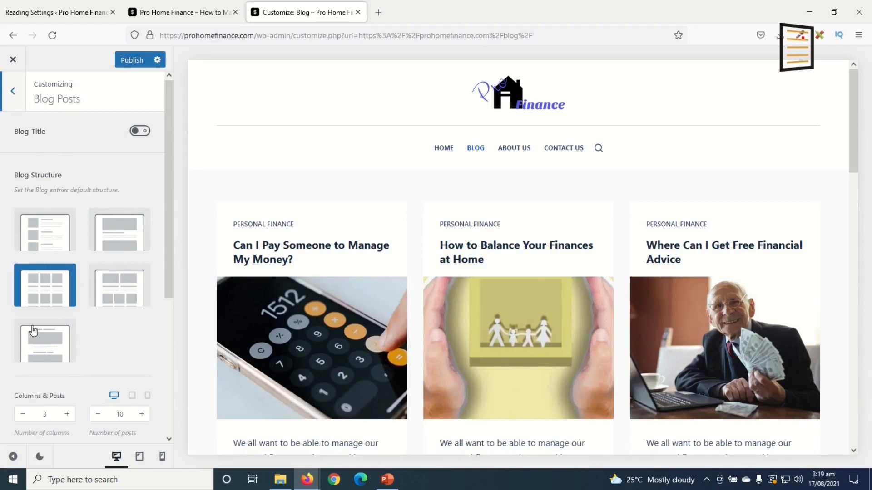
left_click(50, 229)
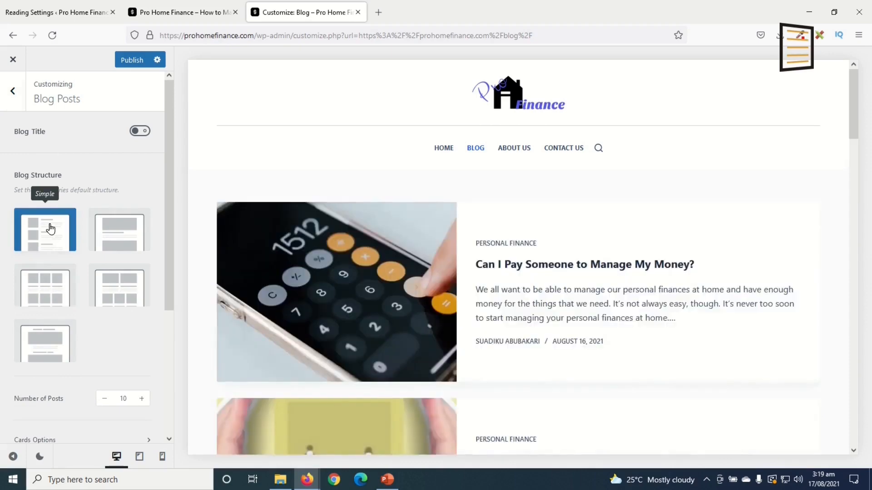
scroll(419, 339, "down", 15)
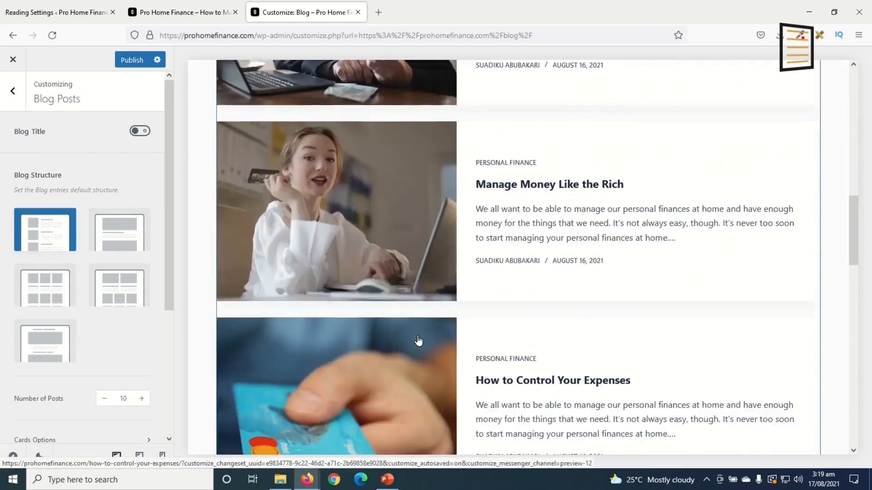
scroll(418, 341, "down", 15)
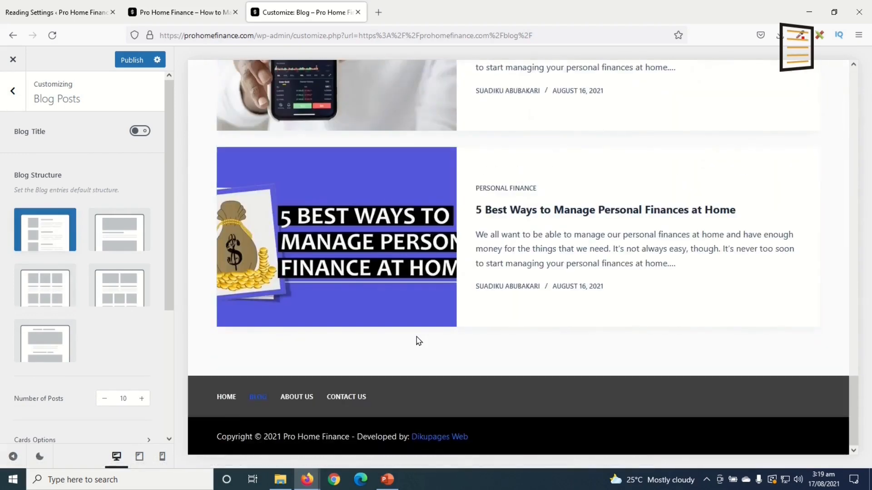
scroll(418, 340, "up", 20)
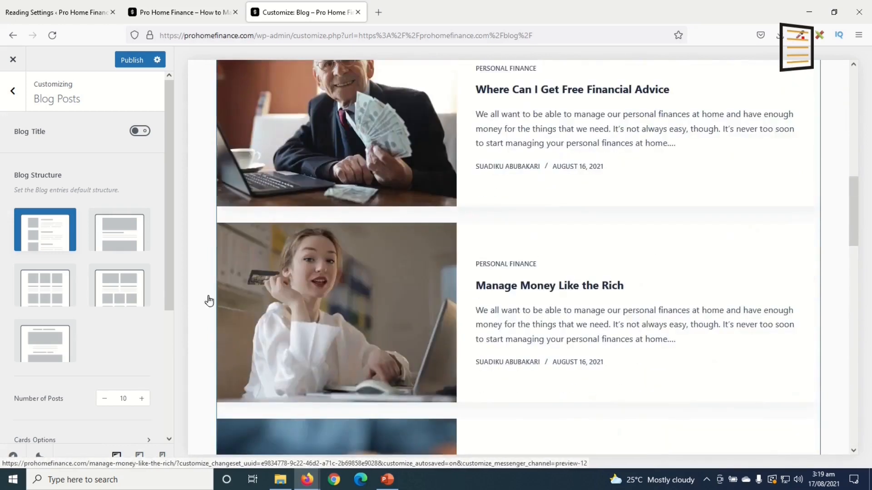
Preview the Classic, Enhanced Grid and Gutenberg structures, then return the blog to Simple
left_click(126, 237)
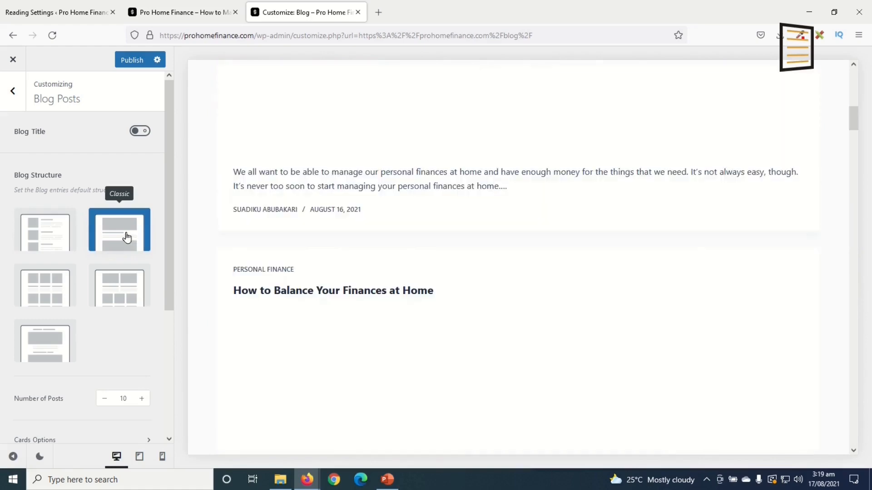
scroll(383, 337, "down", 5)
scroll(383, 336, "down", 10)
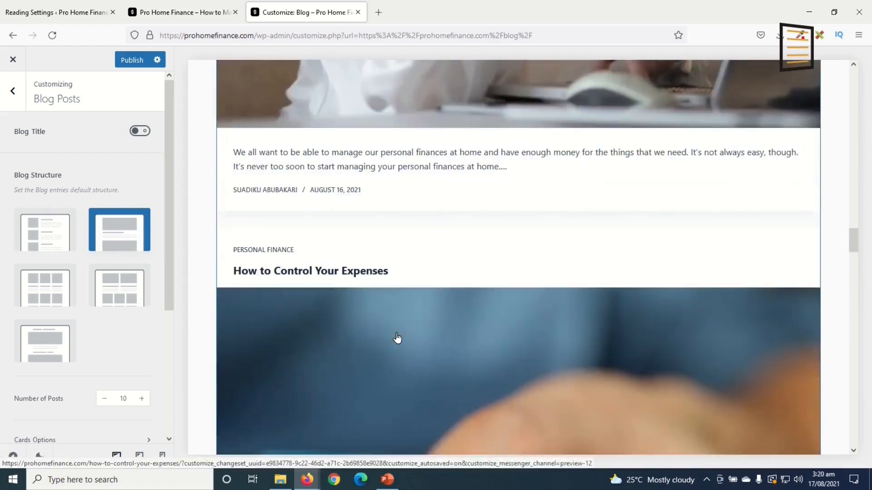
scroll(397, 338, "down", 5)
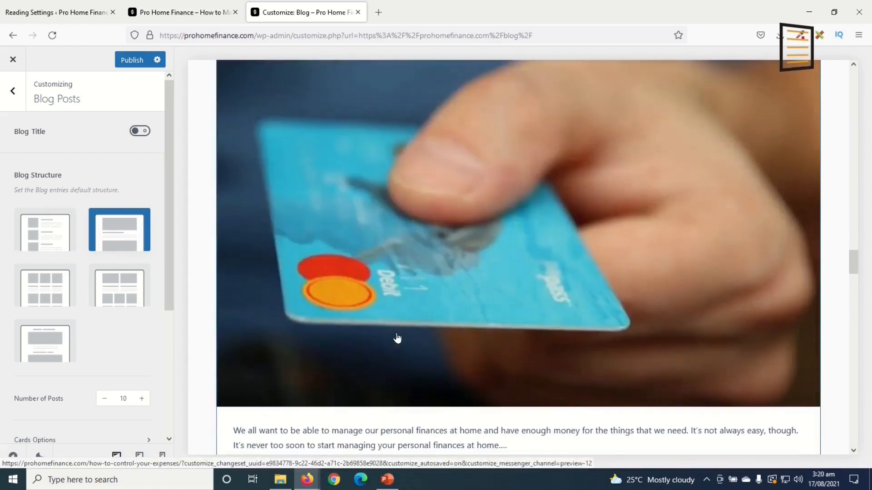
left_click(118, 289)
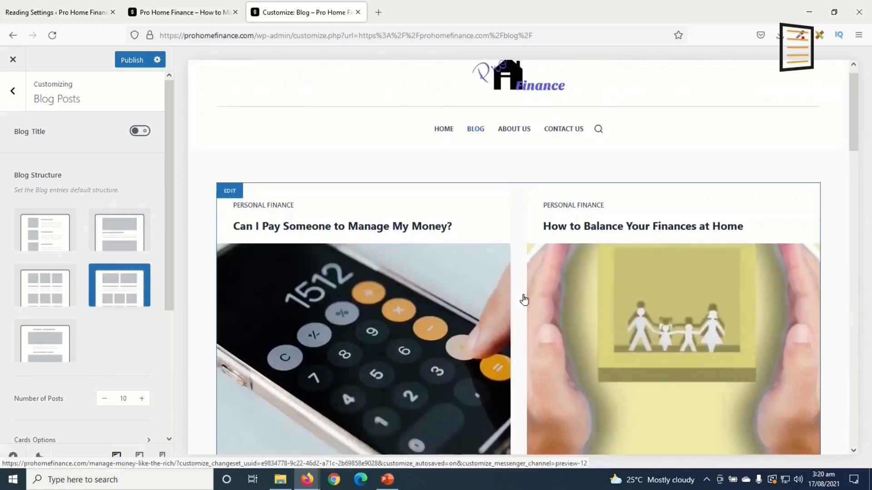
scroll(527, 300, "down", 4)
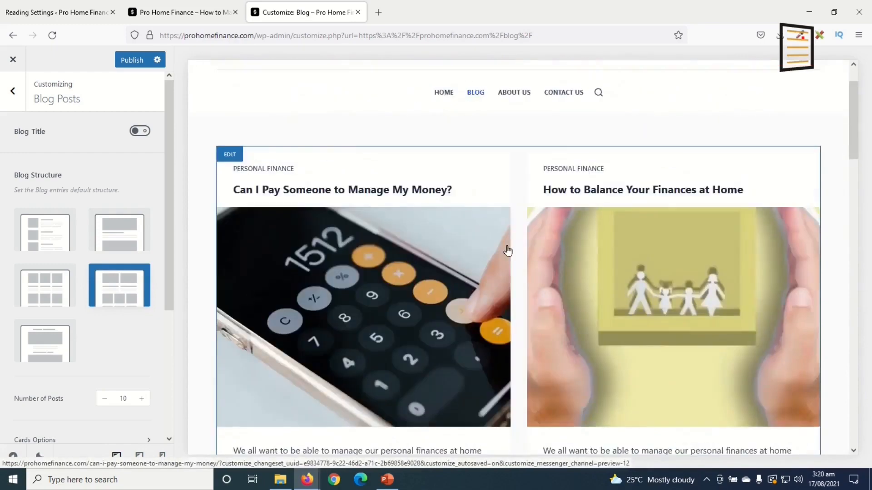
scroll(490, 224, "down", 8)
scroll(675, 316, "down", 10)
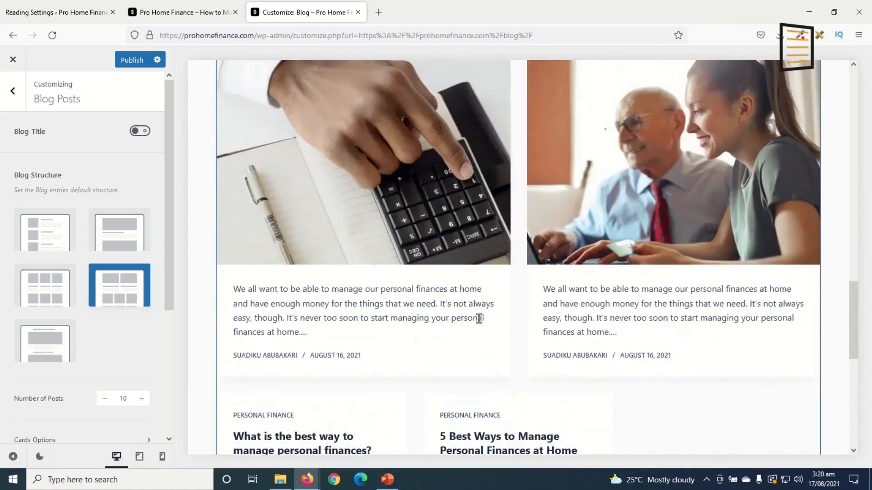
left_click(42, 344)
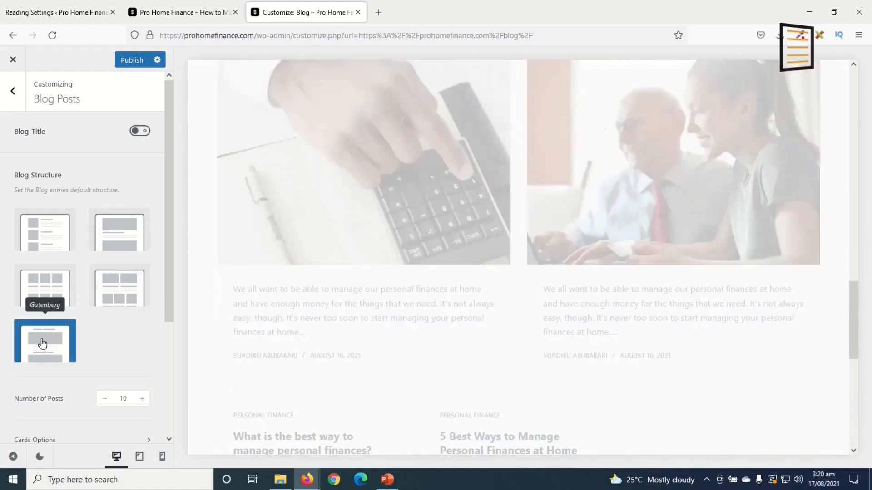
scroll(665, 308, "up", 5)
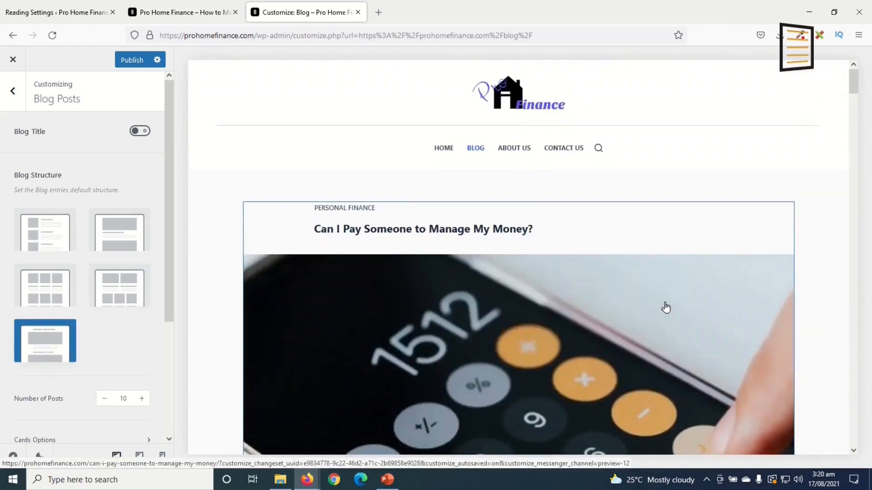
scroll(666, 309, "down", 15)
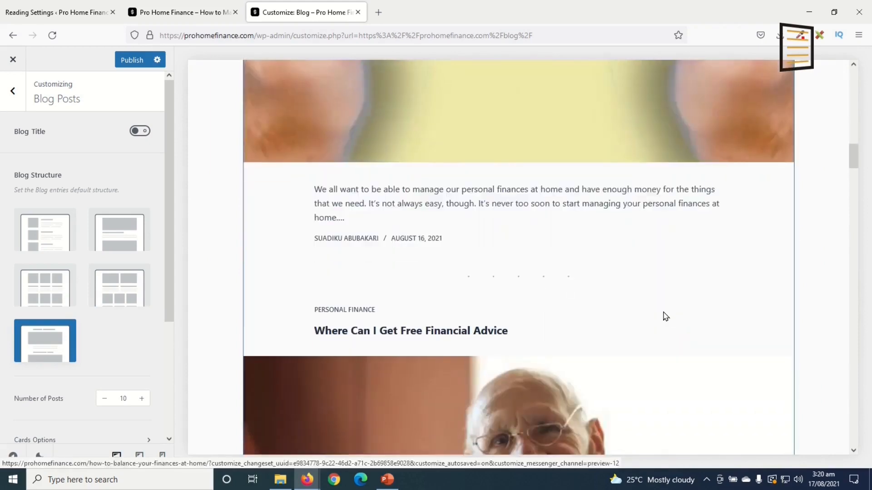
left_click(51, 232)
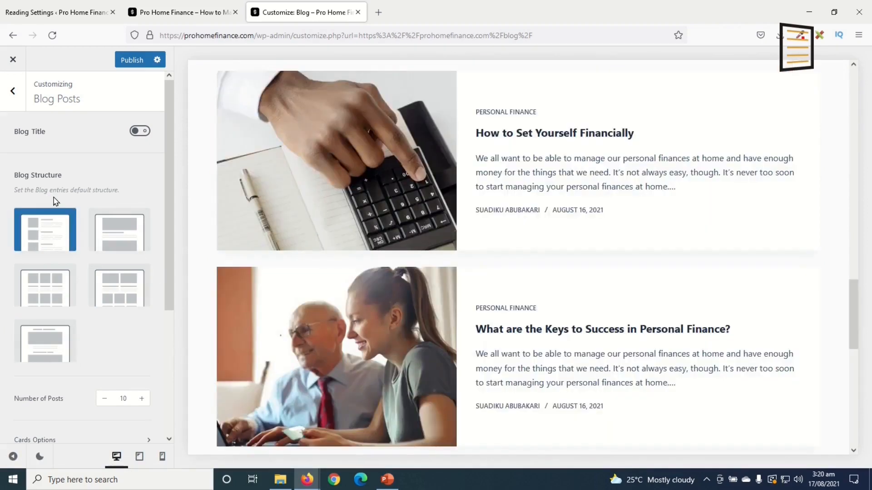
Adjust the blog's Number of Posts up and down, leaving it at 10
left_click(121, 398)
left_click(142, 398)
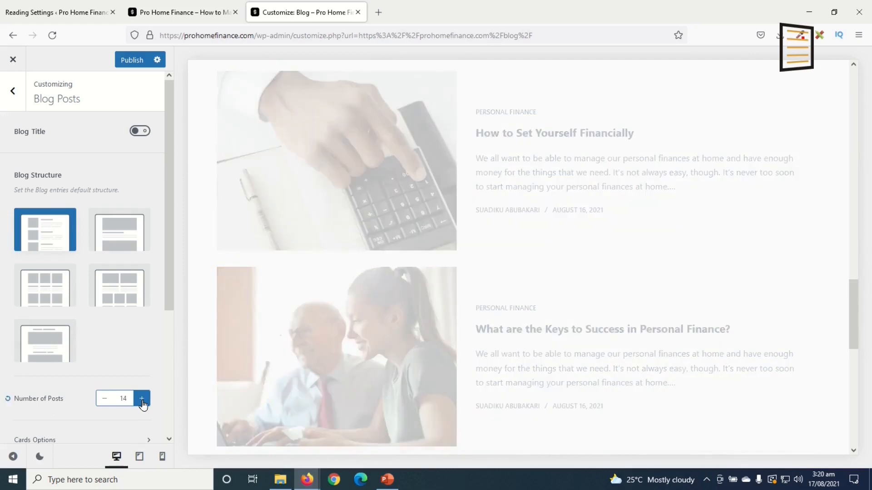
left_click(104, 399)
left_click(104, 403)
Turn on the blog page sidebar and review the Search, Recent Posts, Archives and Categories widgets
scroll(94, 330, "down", 4)
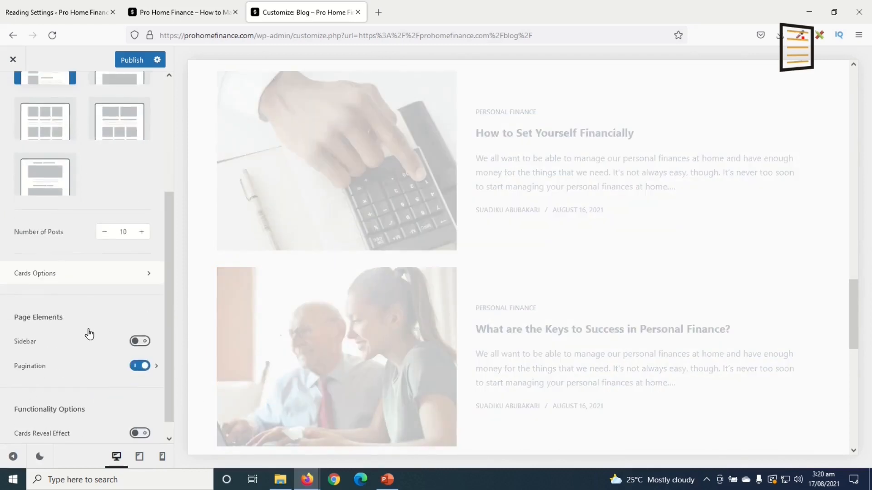
left_click(140, 342)
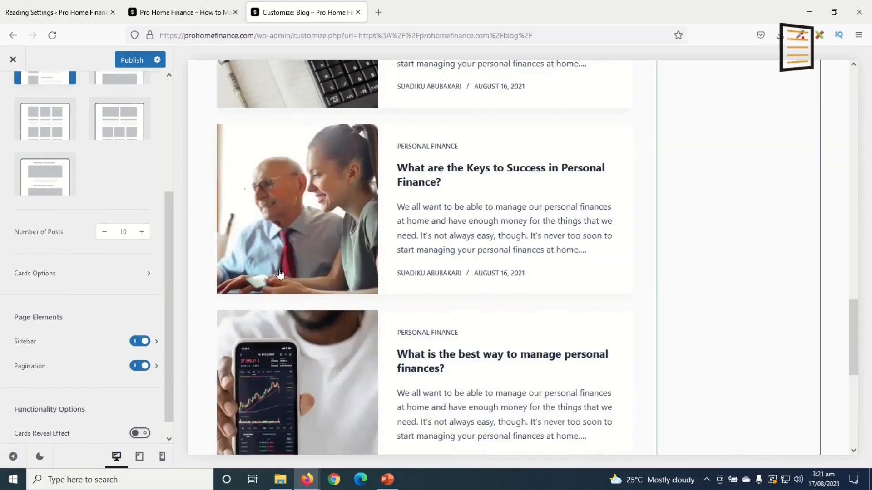
scroll(710, 422, "up", 5)
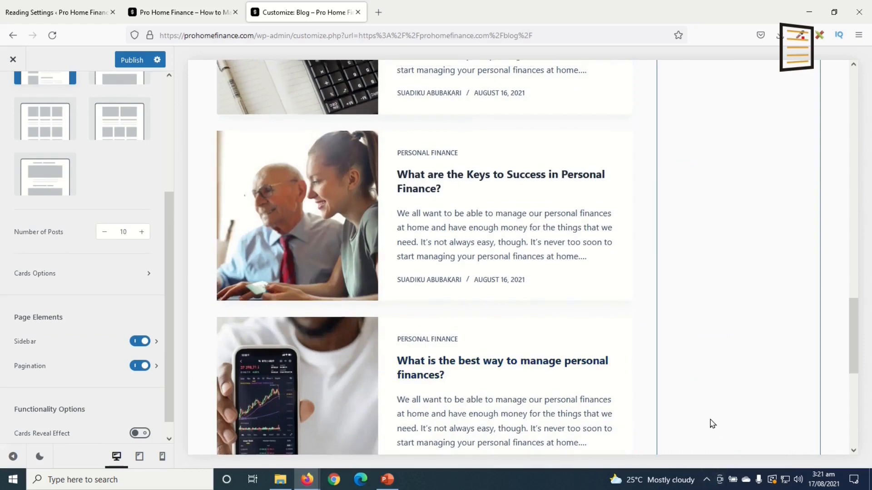
scroll(660, 421, "up", 10)
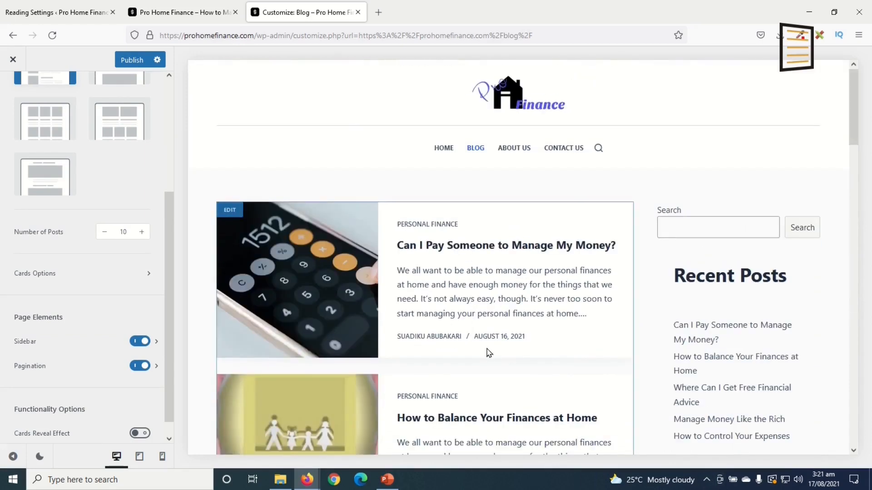
scroll(772, 400, "down", 4)
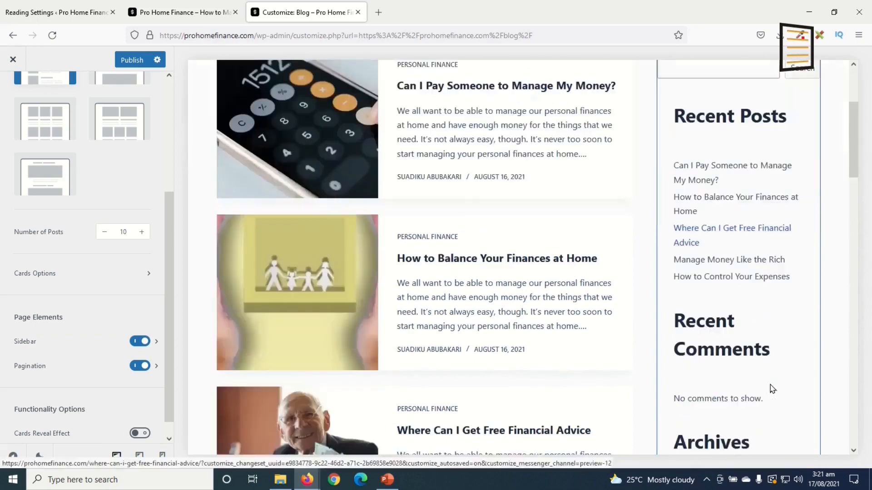
scroll(751, 219, "down", 12)
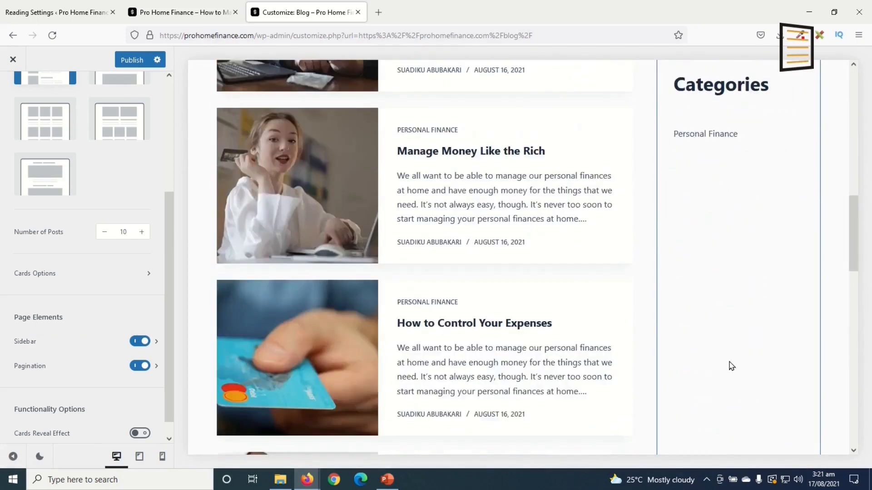
scroll(732, 367, "up", 14)
scroll(736, 317, "down", 3)
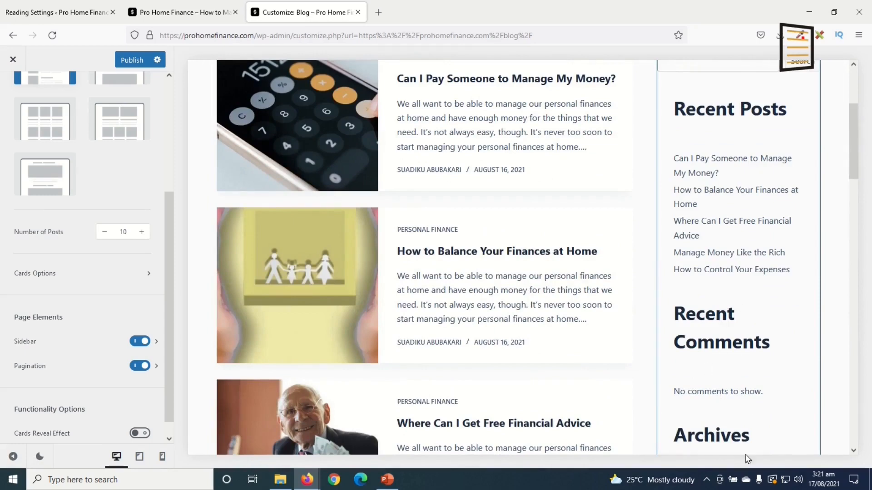
scroll(708, 98, "down", 8)
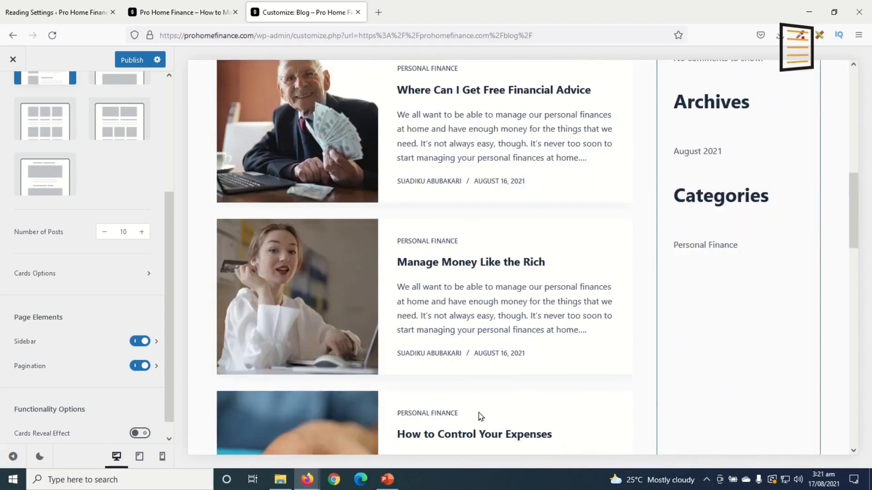
scroll(491, 341, "up", 5)
scroll(104, 348, "down", 1)
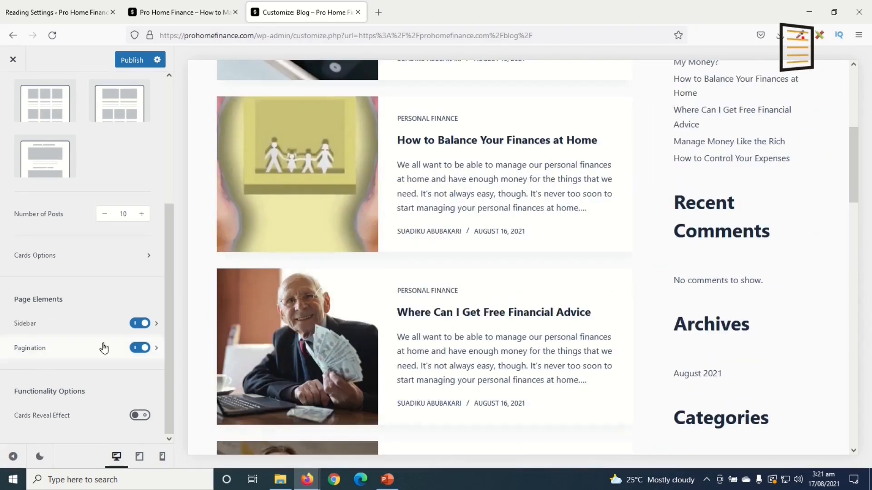
Try Left Sidebar, restore Right Sidebar, then open the first post in the preview
left_click(157, 324)
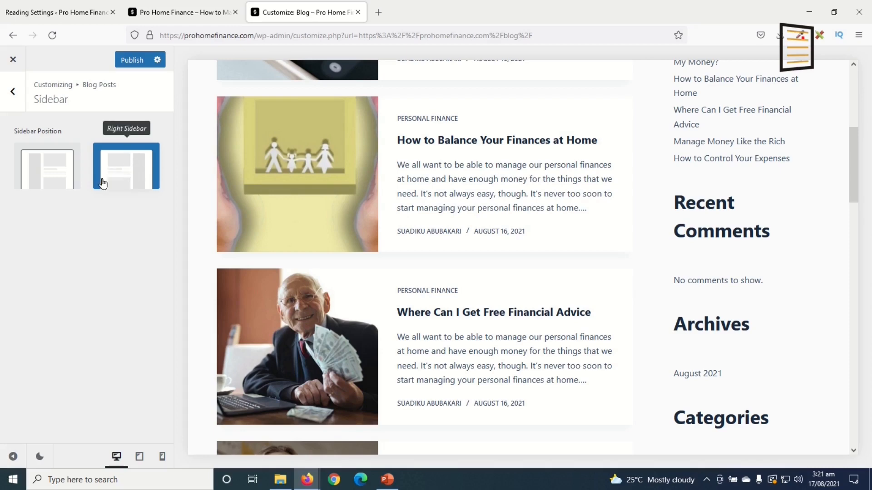
left_click(49, 170)
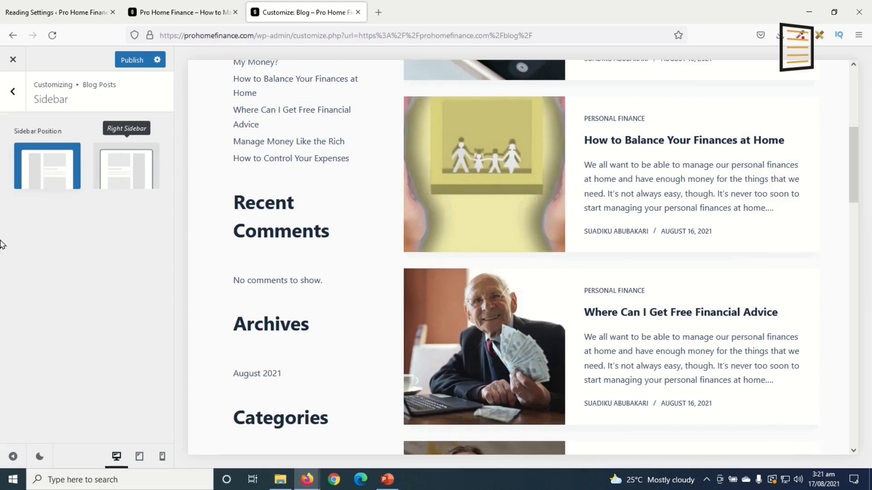
left_click(137, 160)
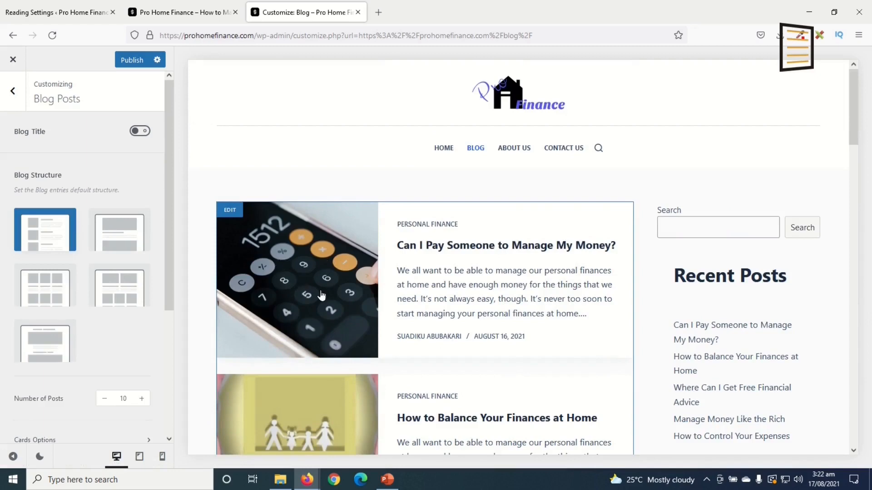
left_click(336, 282)
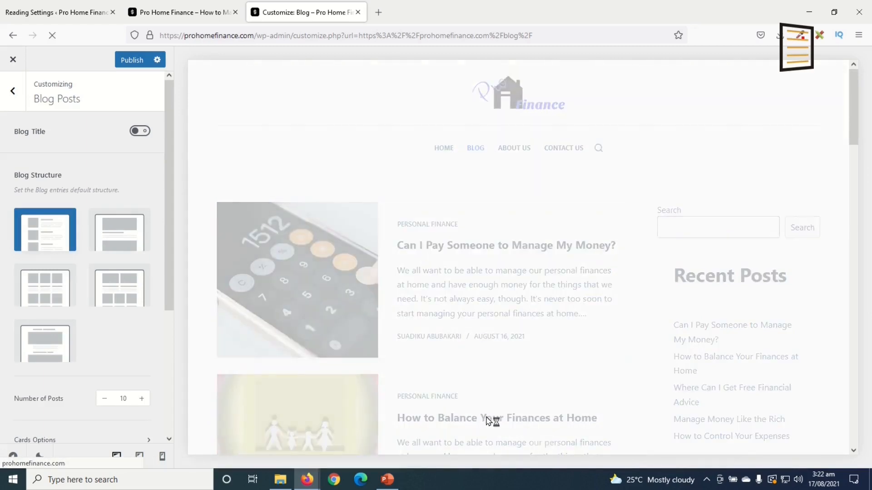
Open Single Posts settings and try normal width with left and right sidebars
left_click(17, 97)
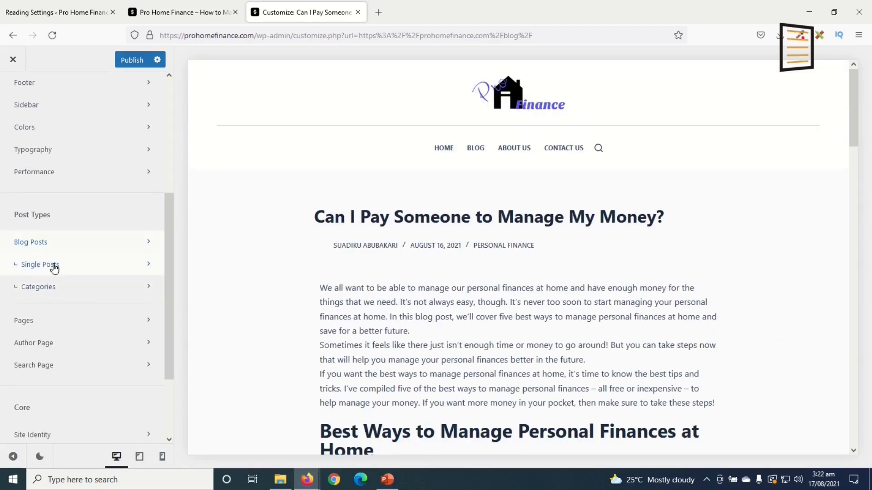
left_click(40, 264)
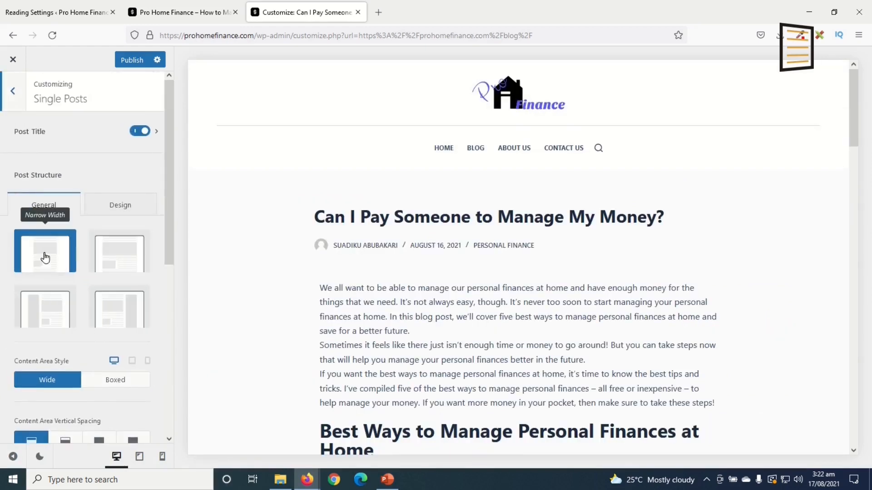
left_click(120, 255)
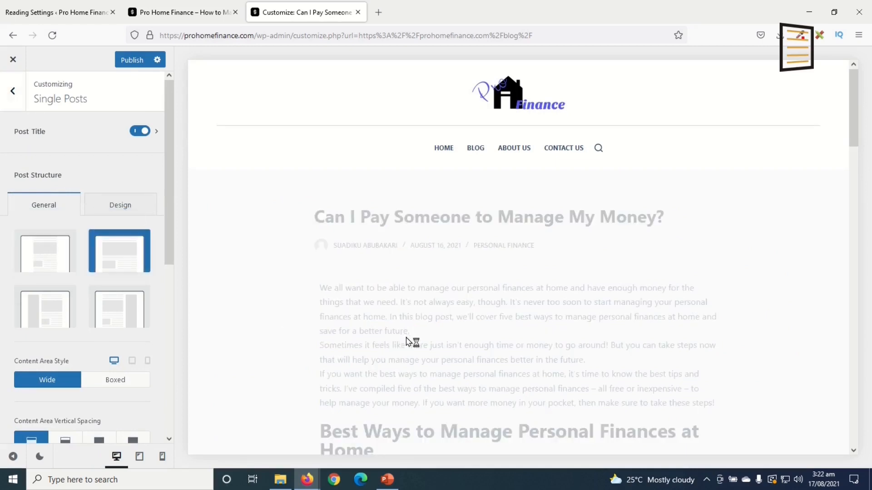
scroll(492, 344, "down", 15)
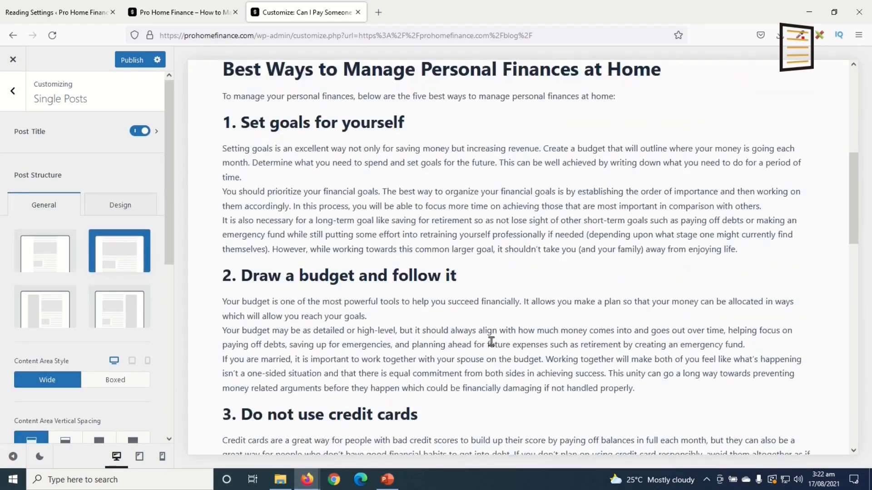
left_click(45, 310)
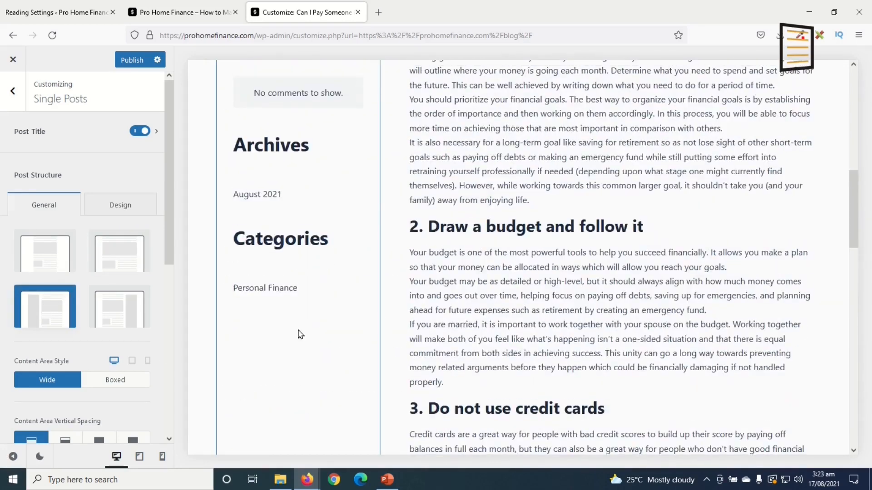
left_click(131, 312)
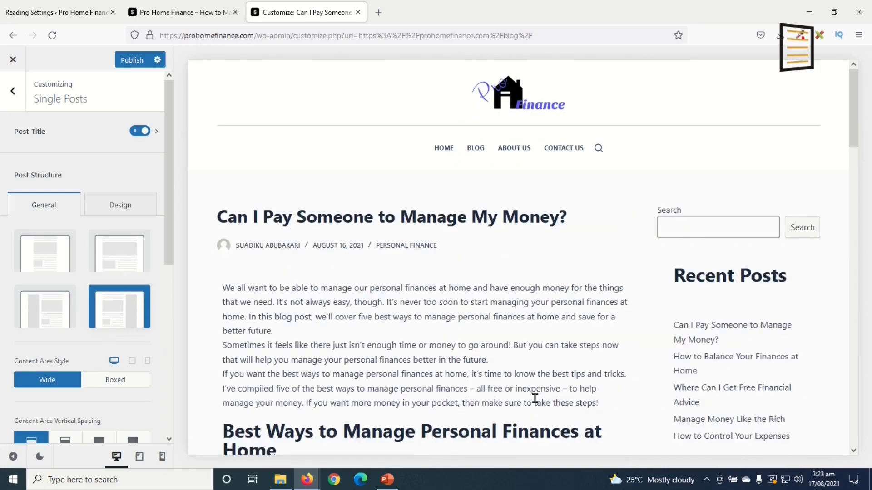
scroll(538, 403, "down", 10)
scroll(538, 401, "down", 6)
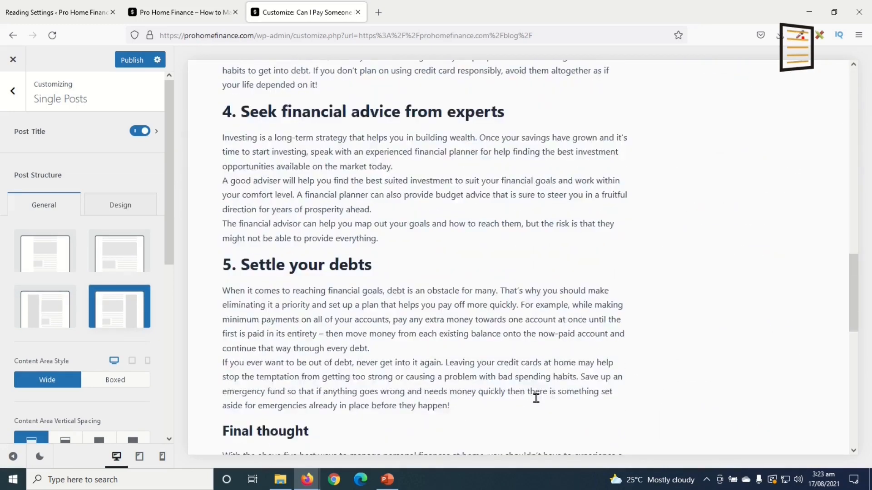
scroll(537, 397, "up", 15)
scroll(539, 405, "down", 5)
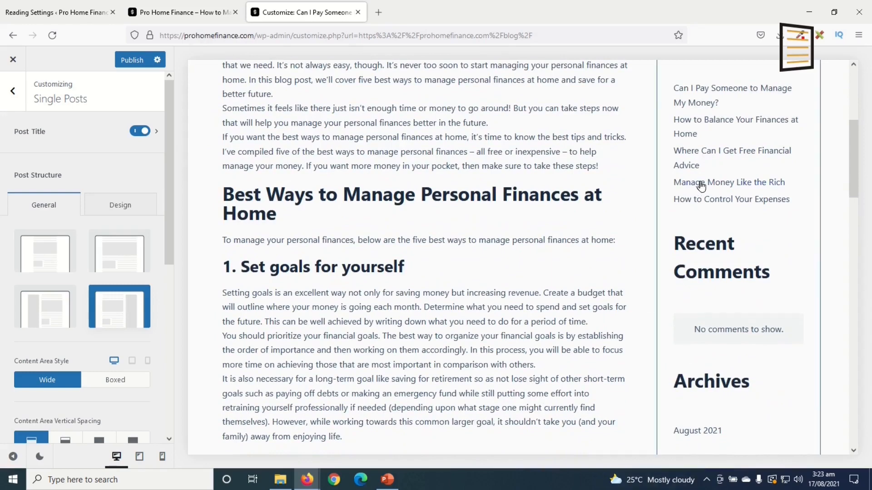
Switch single posts to the no-sidebar structure with a Boxed content area
left_click(45, 262)
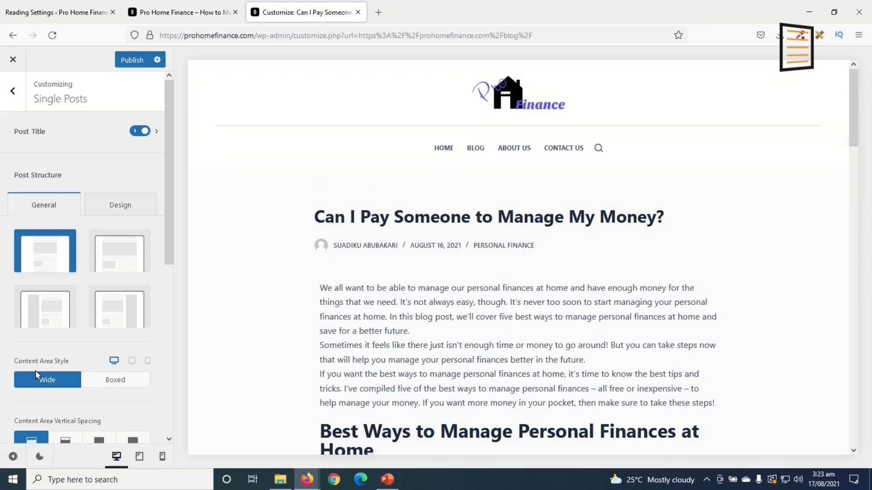
left_click(121, 383)
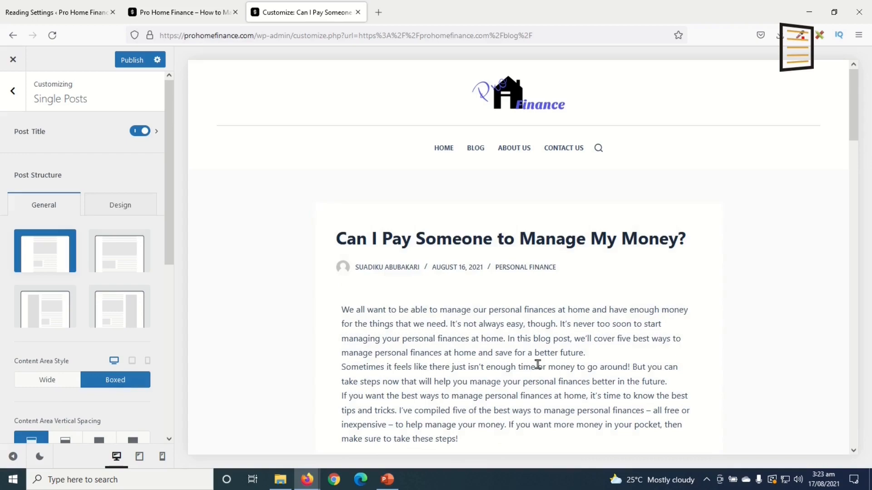
scroll(538, 364, "down", 20)
scroll(539, 369, "up", 20)
Briefly try the Right Sidebar structure again, then restore the no-sidebar layout
left_click(122, 312)
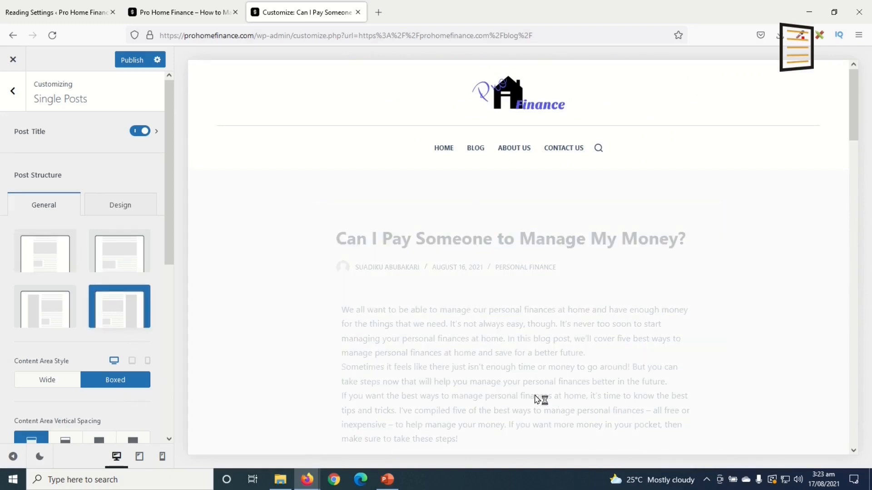
scroll(491, 357, "down", 20)
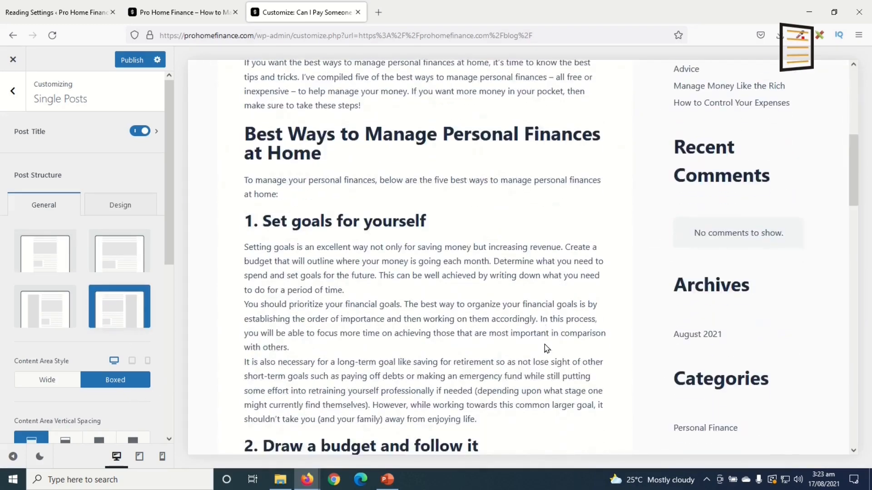
scroll(554, 369, "down", 5)
scroll(554, 368, "up", 15)
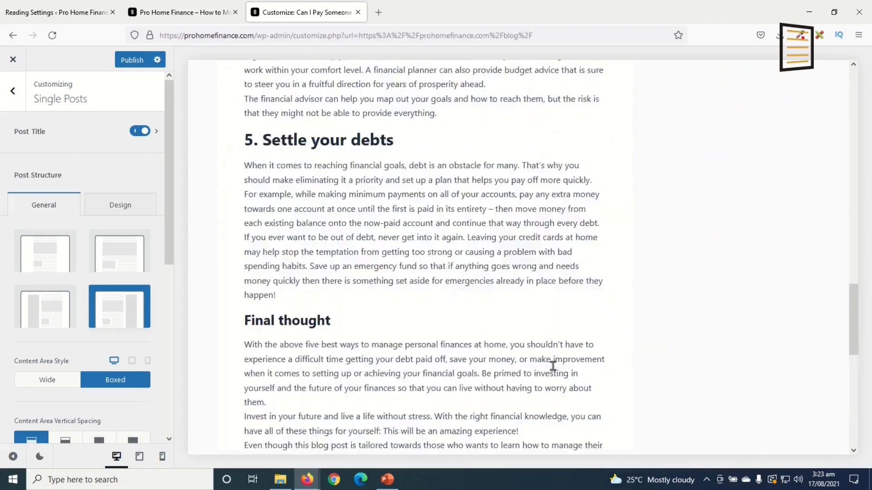
scroll(553, 366, "up", 8)
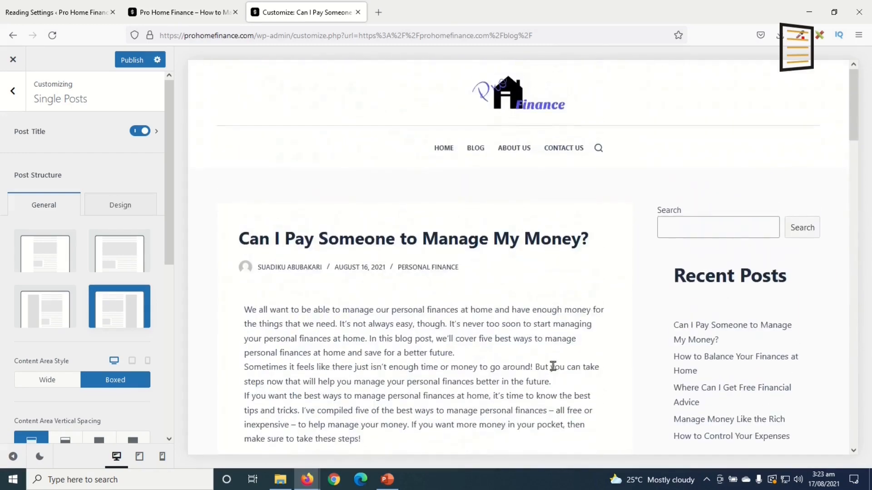
left_click(32, 264)
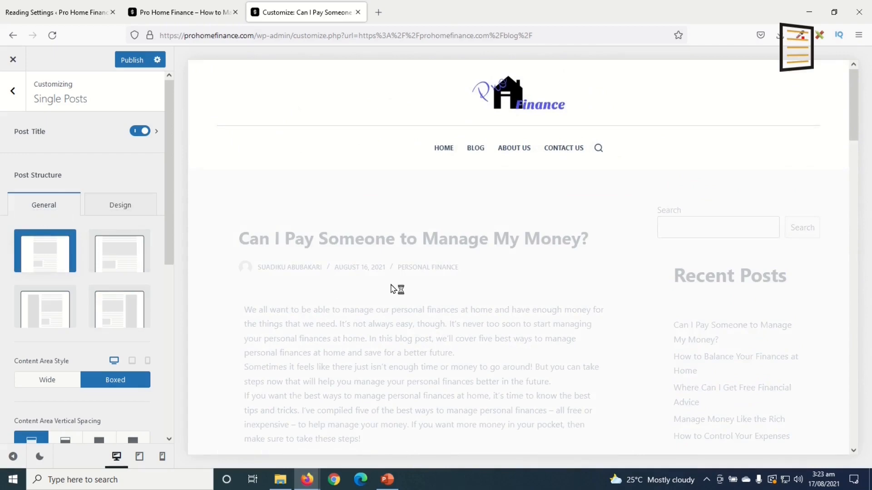
scroll(393, 288, "down", 7)
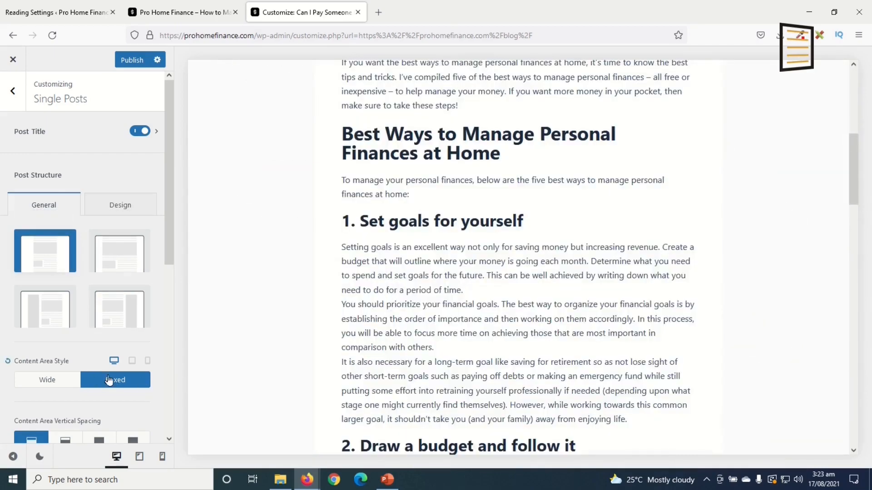
scroll(104, 378, "down", 6)
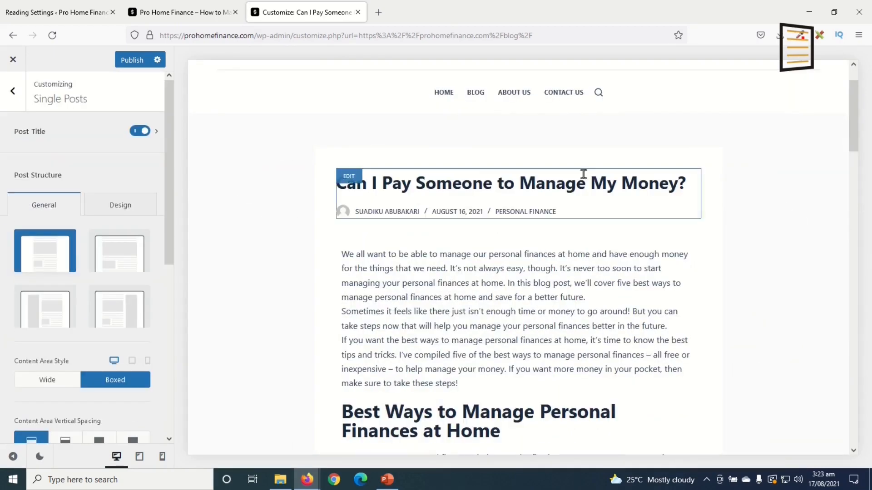
Enable the Featured Image and Related Posts elements on single posts
scroll(116, 363, "down", 7)
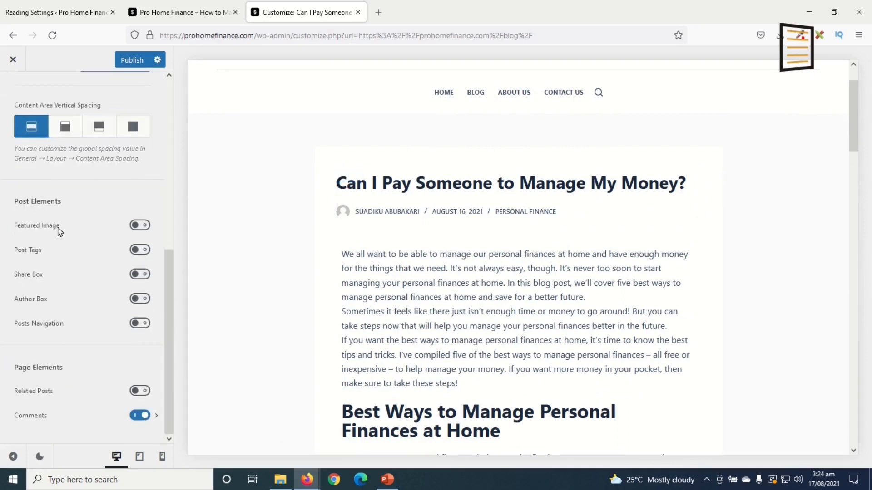
left_click(144, 226)
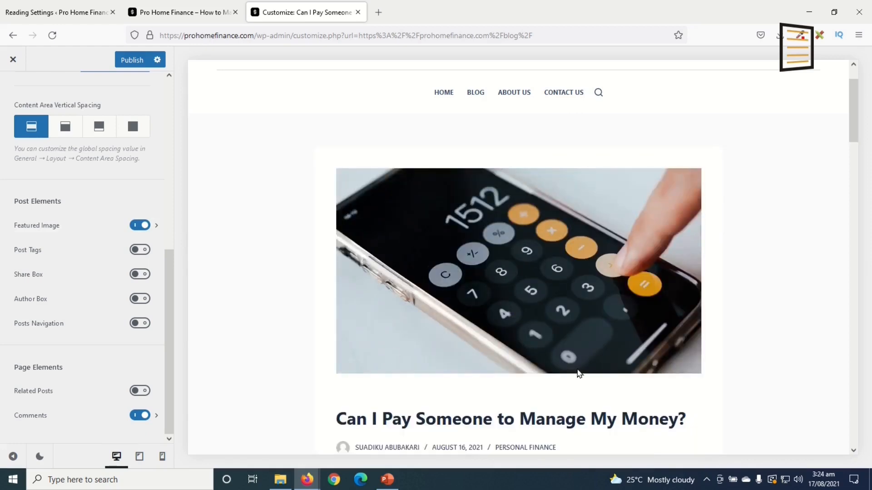
scroll(576, 370, "down", 3)
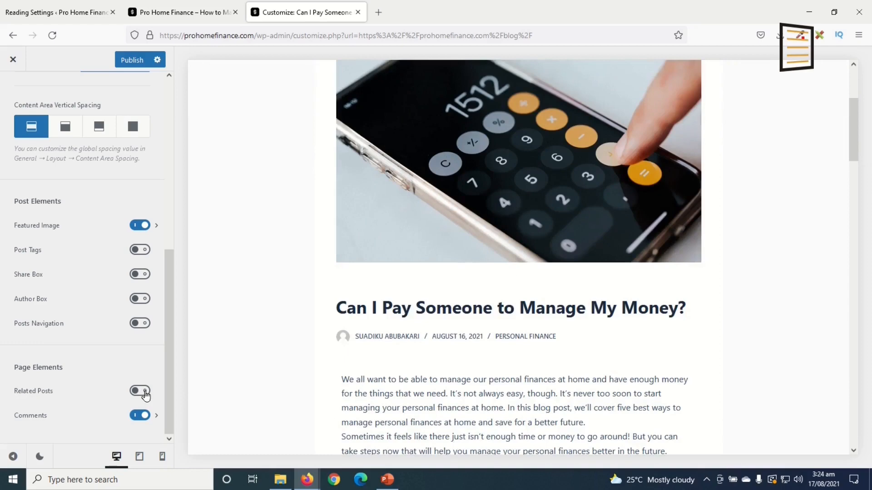
left_click(145, 393)
scroll(522, 395, "down", 20)
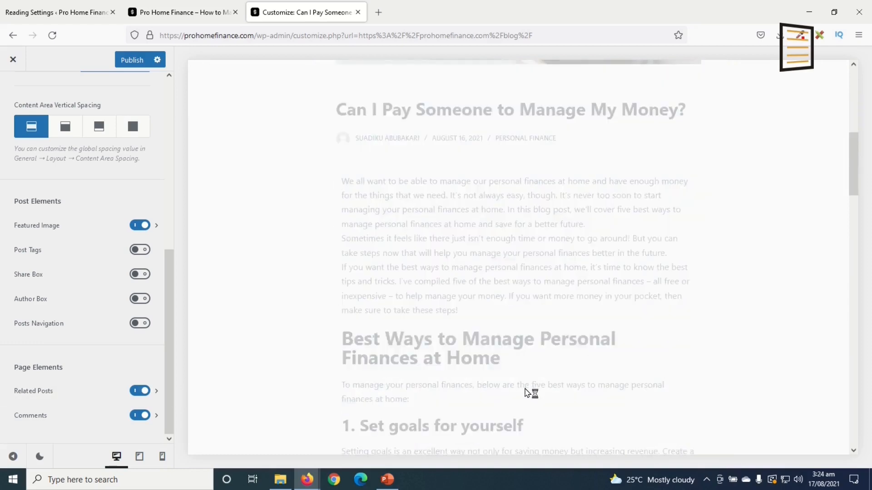
scroll(517, 395, "down", 10)
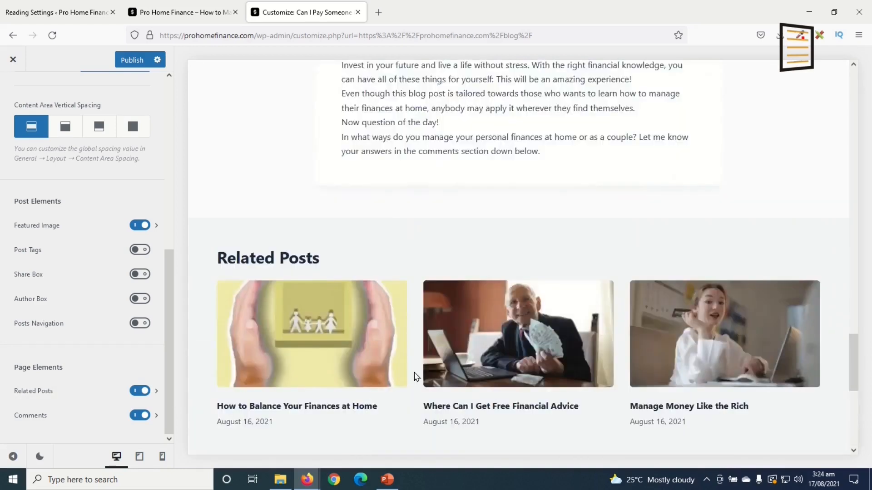
scroll(415, 376, "down", 4)
scroll(592, 273, "up", 1)
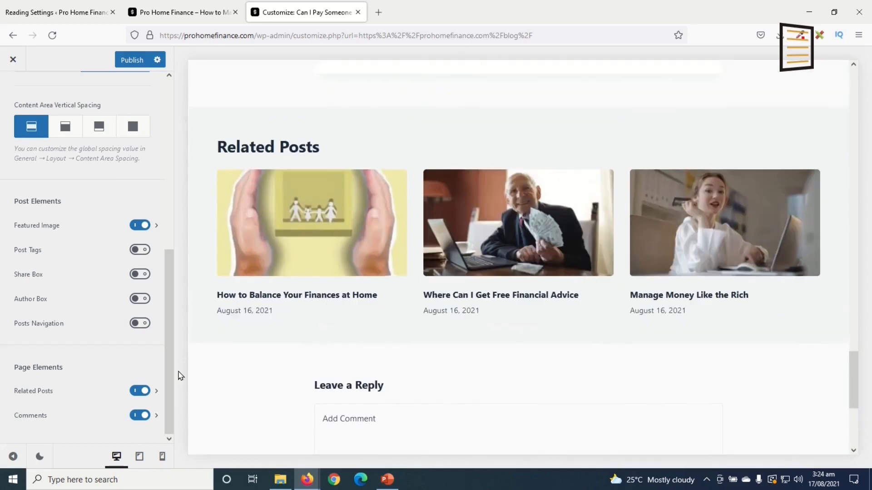
Set Related Posts to 2 columns and 2 posts, keeping Category as the relation criteria
left_click(157, 393)
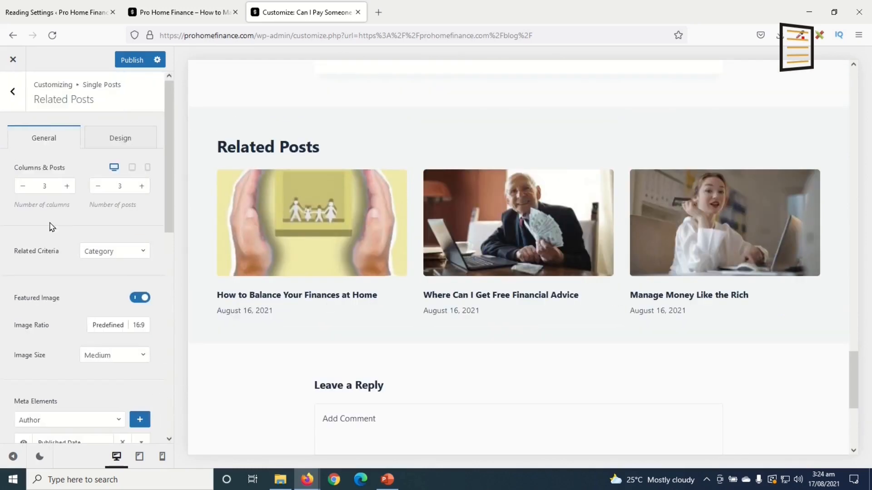
left_click(22, 186)
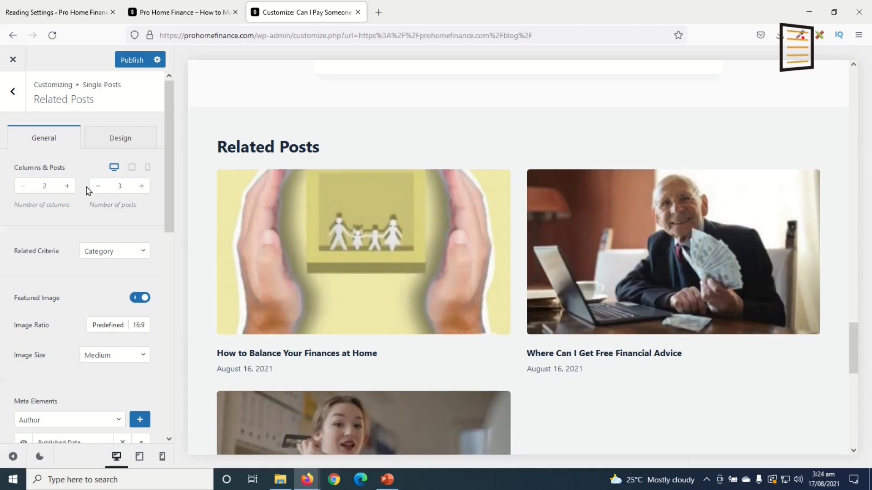
left_click(98, 186)
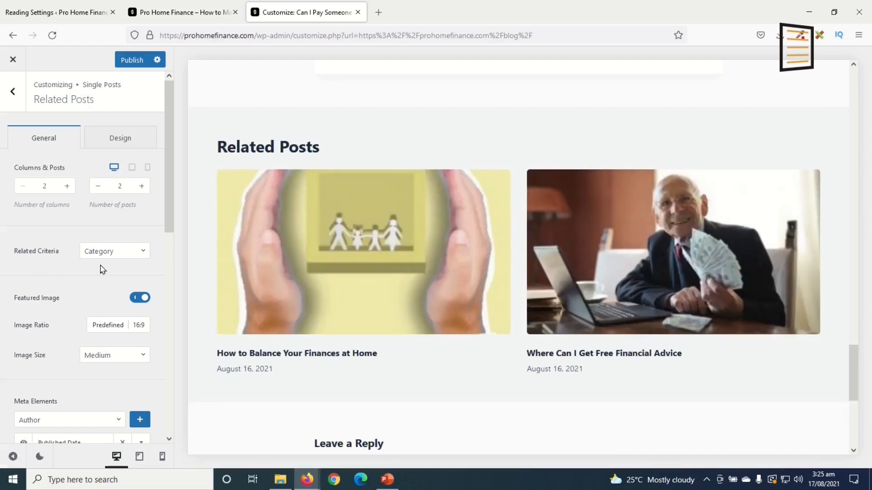
left_click(127, 253)
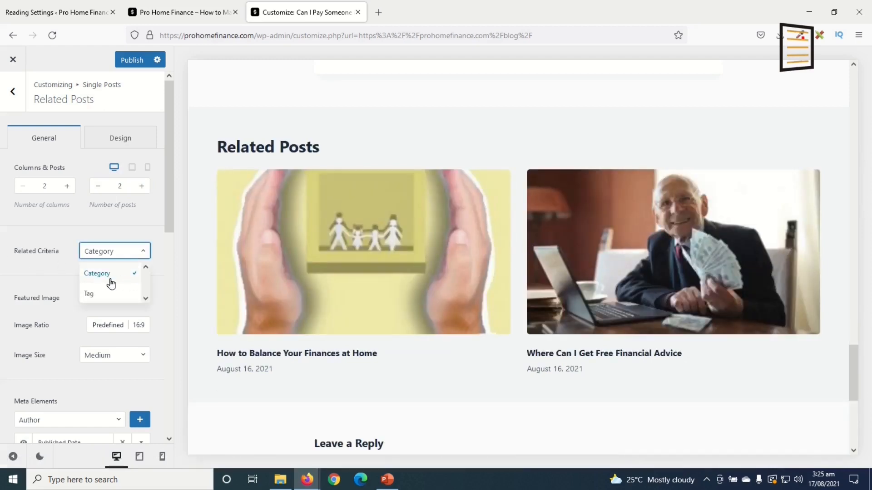
left_click(47, 277)
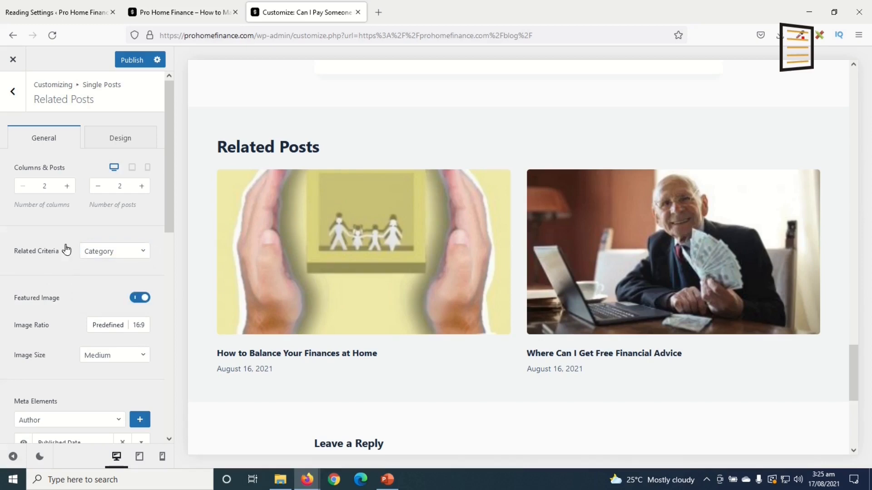
Set the Related Posts module placement to Contained and go back to Single Posts
scroll(101, 334, "down", 10)
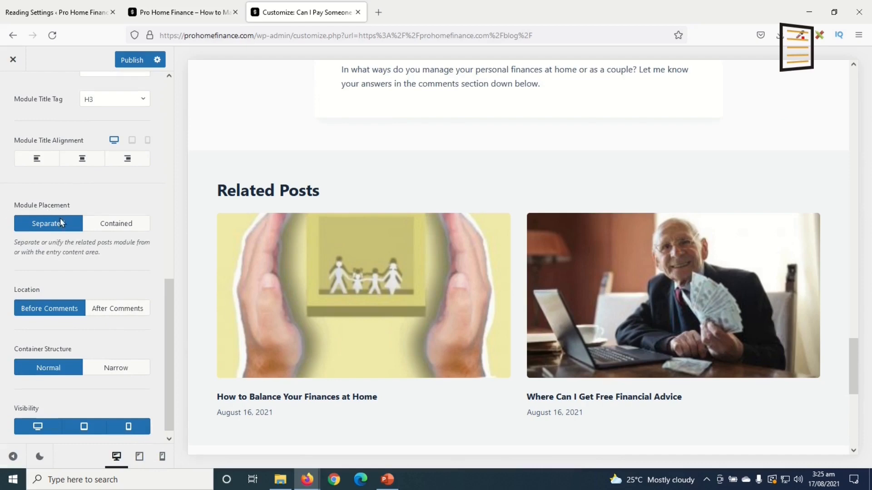
left_click(111, 224)
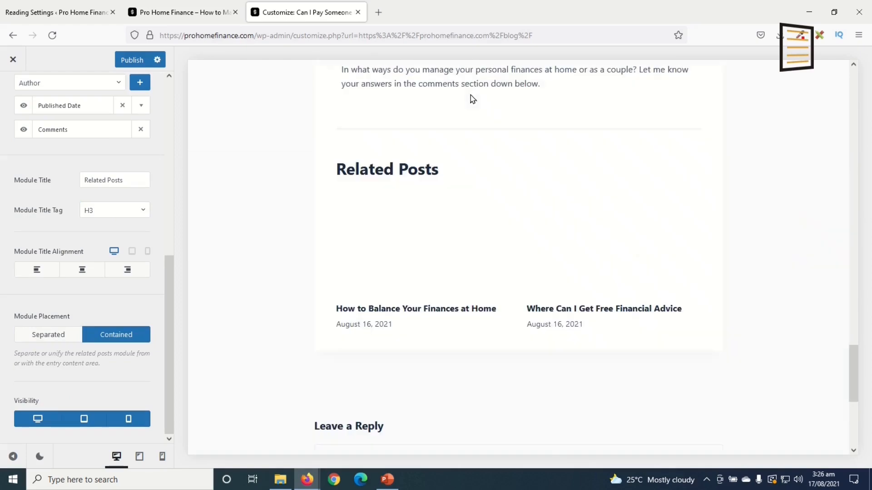
scroll(593, 343, "up", 5)
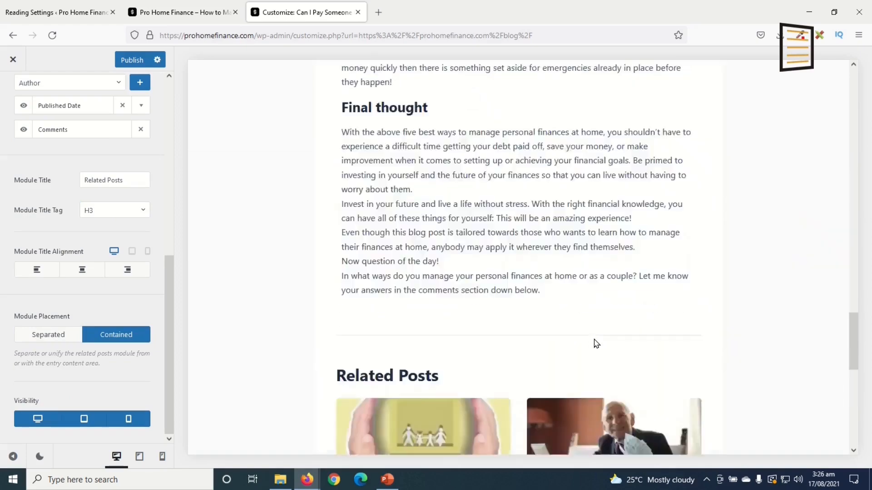
scroll(594, 341, "down", 8)
scroll(596, 341, "down", 3)
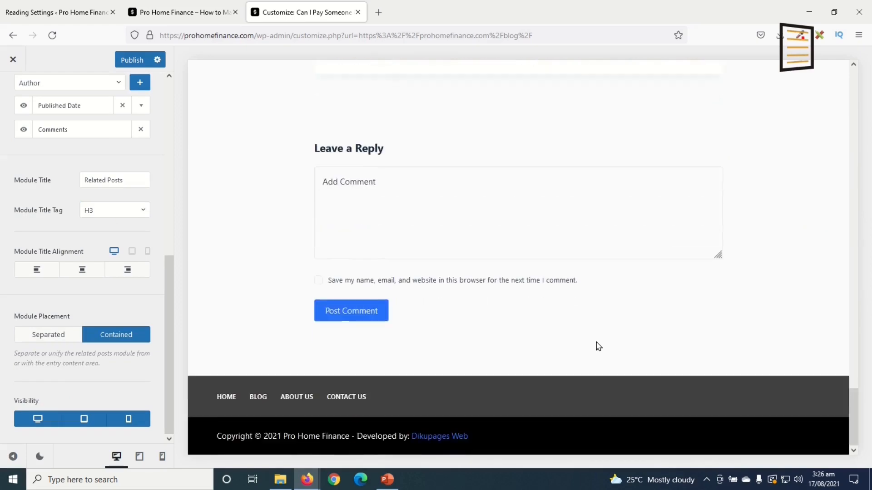
scroll(598, 344, "up", 5)
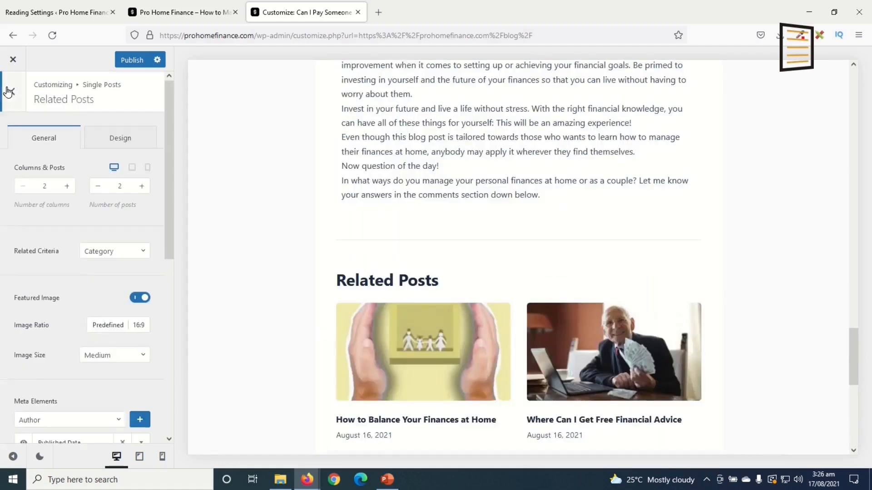
left_click(8, 91)
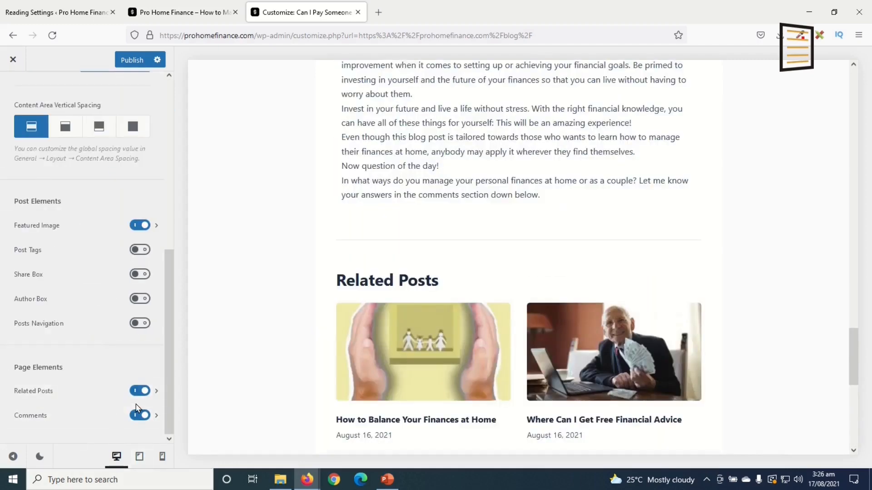
scroll(401, 362, "down", 6)
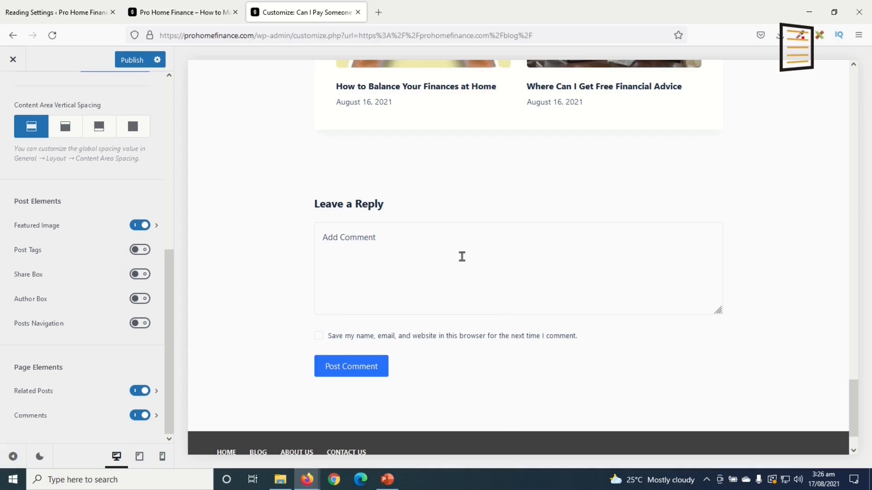
Set the single-post Comments section placement to Contained inside the article box
left_click(156, 417)
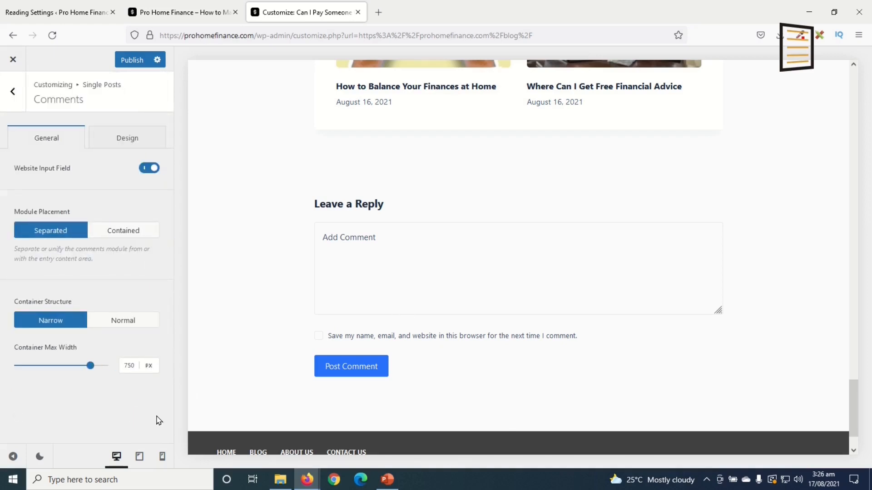
left_click(125, 234)
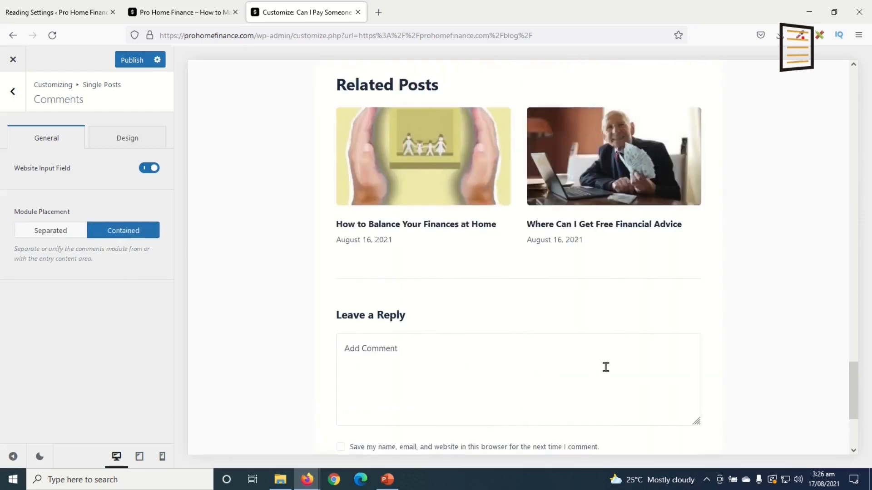
scroll(609, 373, "up", 20)
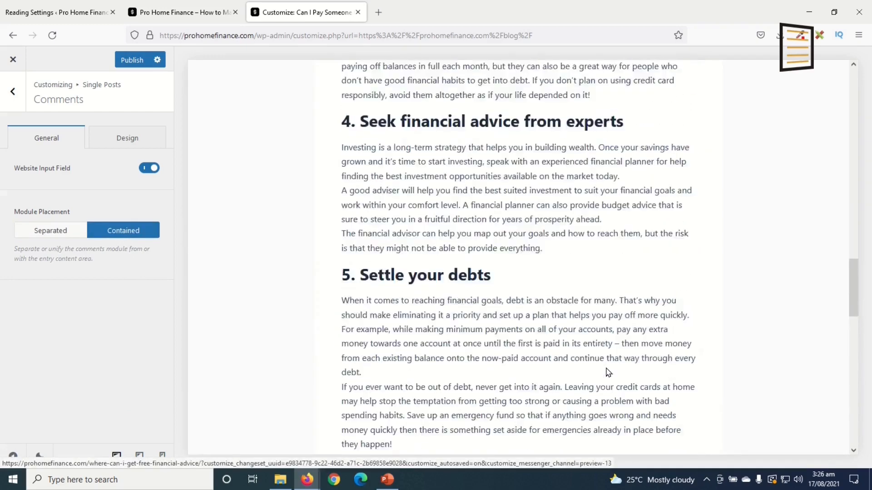
scroll(606, 367, "up", 10)
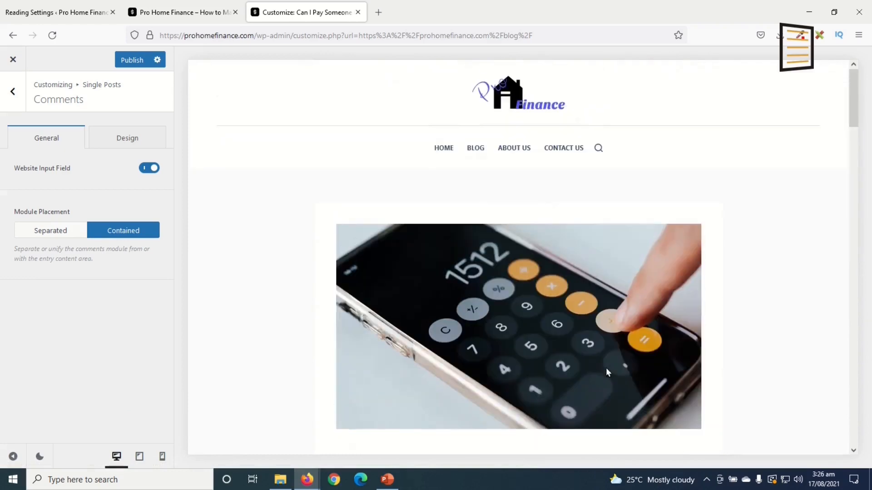
scroll(600, 333, "down", 10)
Publish the customizer changes and return to the Single Posts settings
left_click(131, 61)
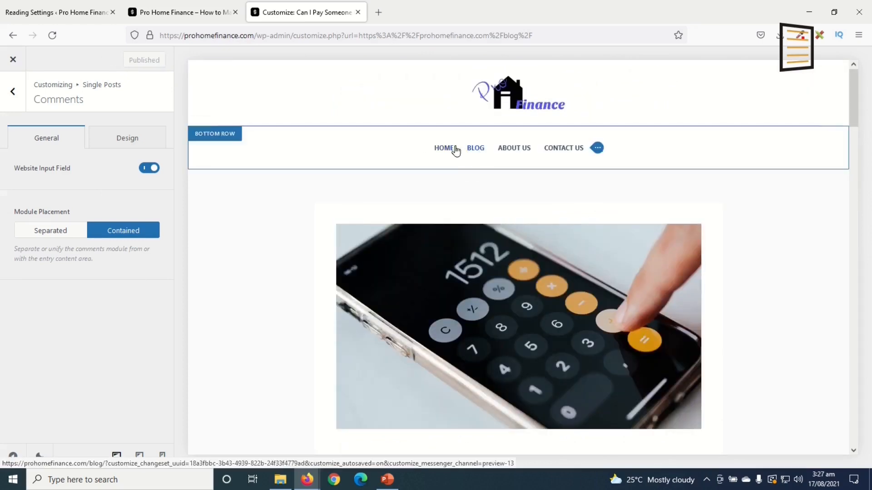
scroll(509, 384, "down", 8)
scroll(474, 327, "up", 8)
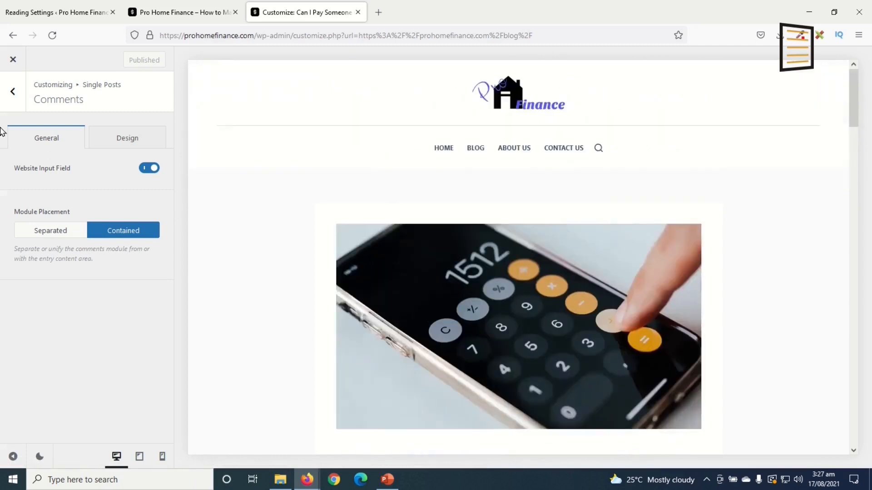
left_click(13, 99)
scroll(8, 111, "up", 8)
In Colors, set the normal link colour to #5759df
left_click(9, 108)
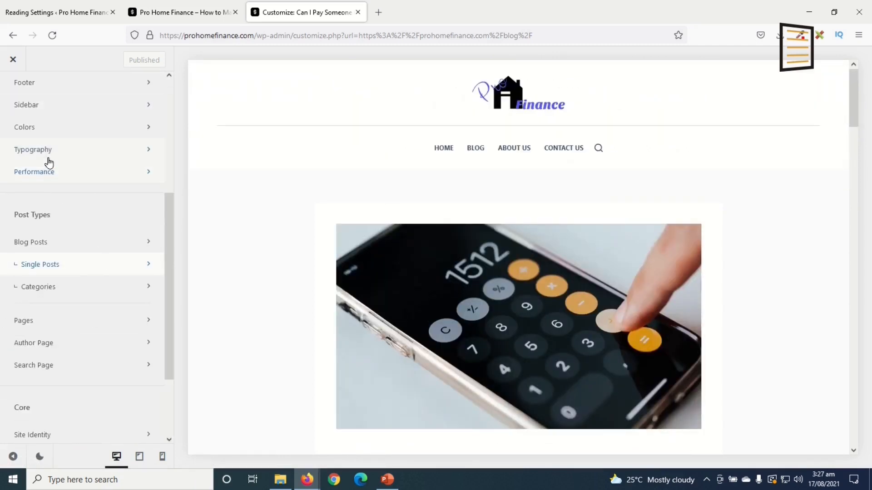
left_click(57, 132)
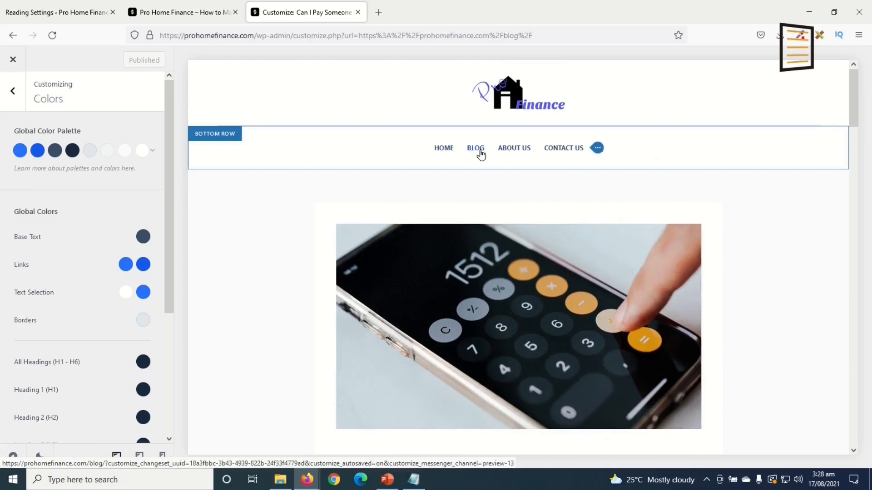
left_click(125, 265)
left_click(89, 443)
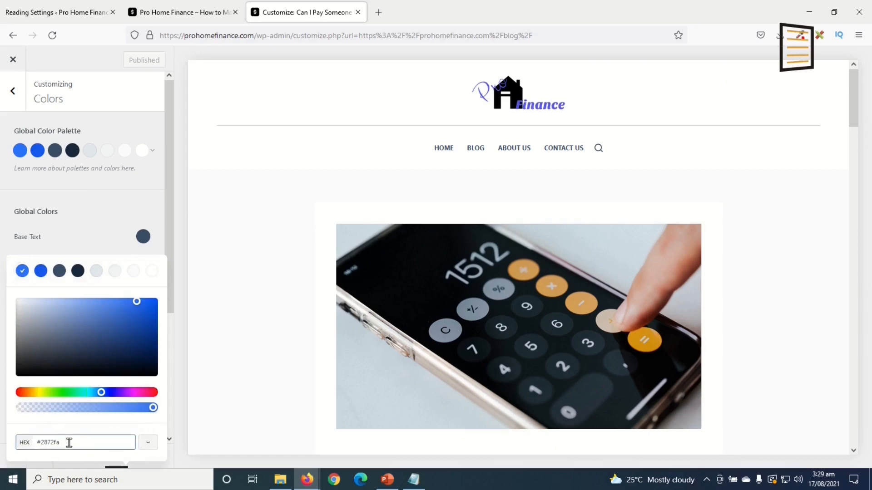
left_click_drag(77, 442, 42, 442)
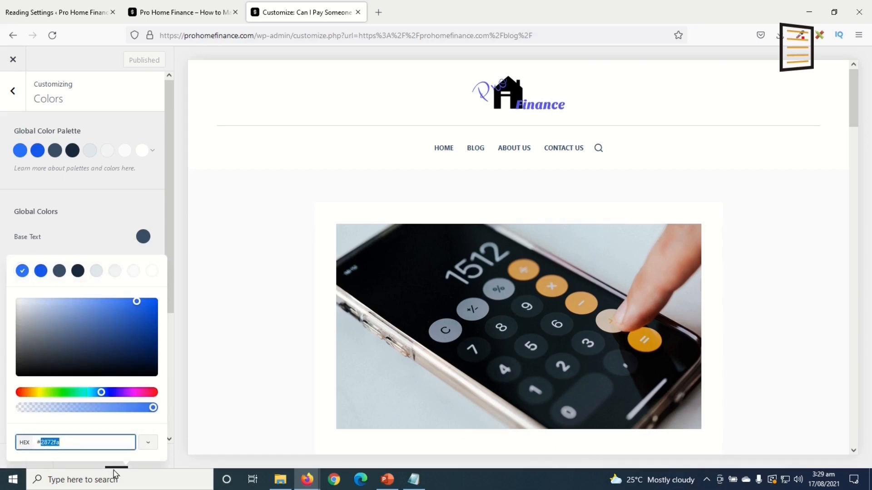
type("5759df")
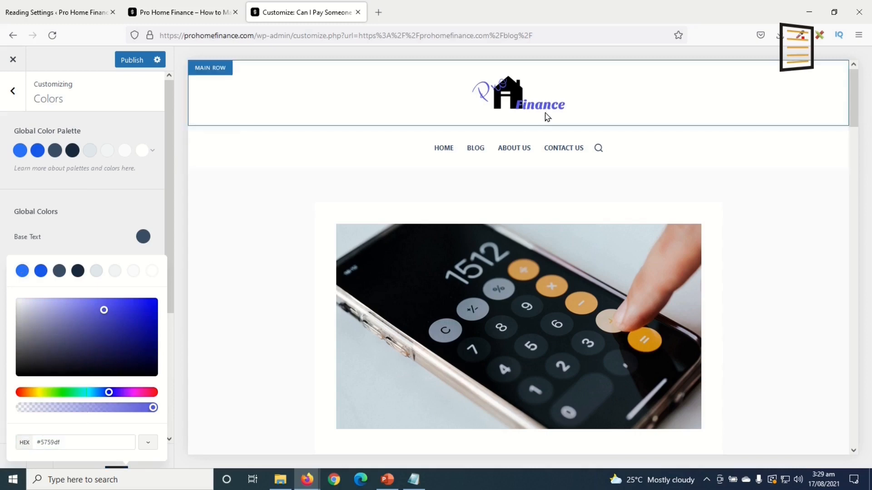
left_click(101, 243)
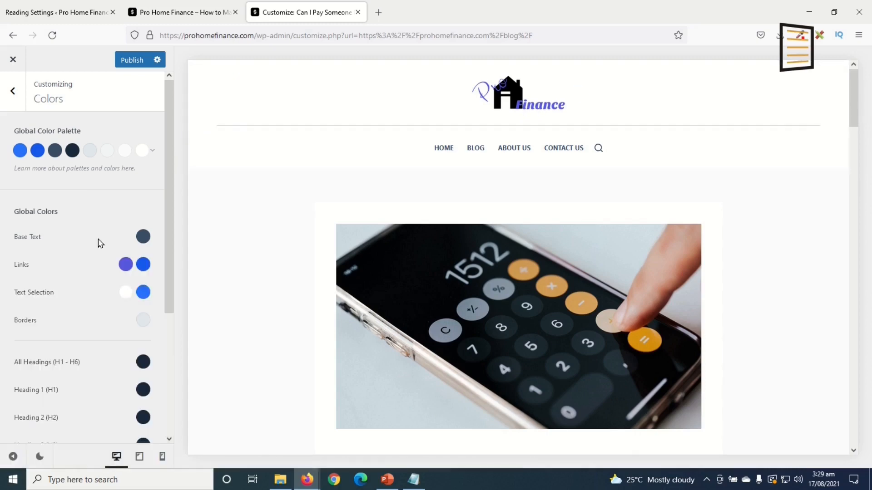
Set the link hover colour to #5759df as well and return to the main sections
left_click(144, 265)
left_click_drag(97, 445, 11, 446)
type("#5759df")
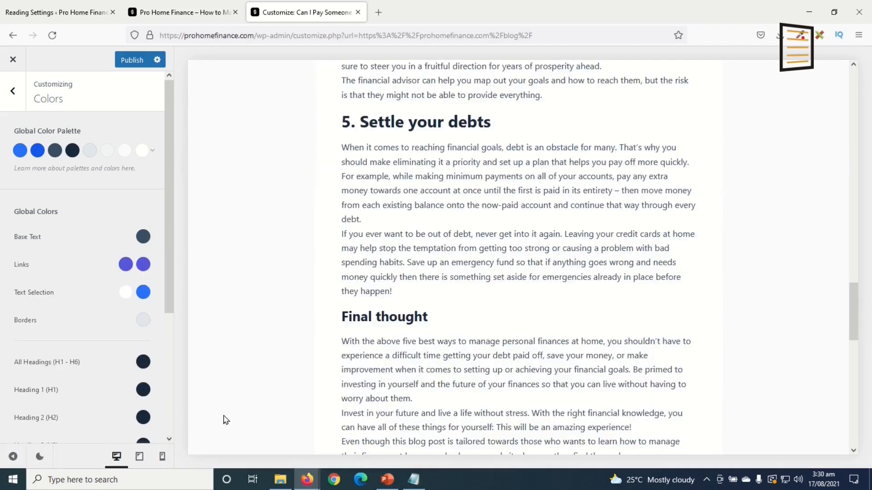
scroll(449, 302, "down", 10)
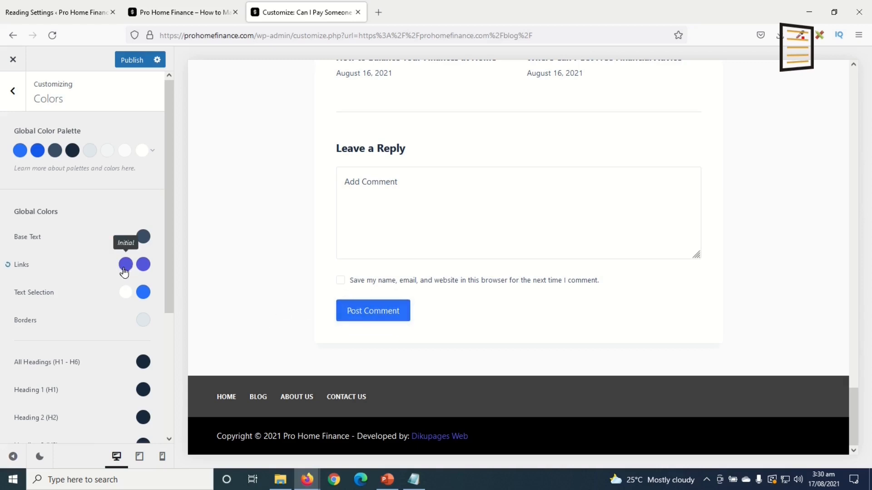
left_click(14, 95)
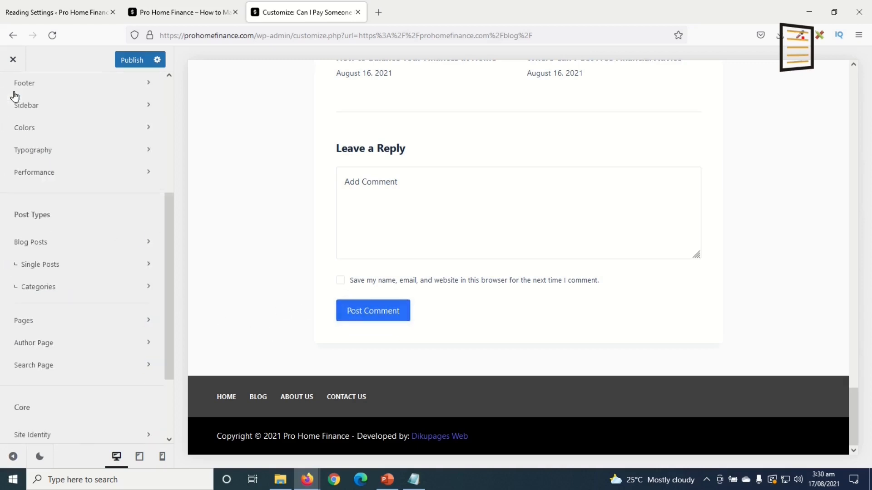
Under General > Buttons > Design, set the button background colour to #5759df
scroll(82, 185, "up", 3)
left_click(49, 152)
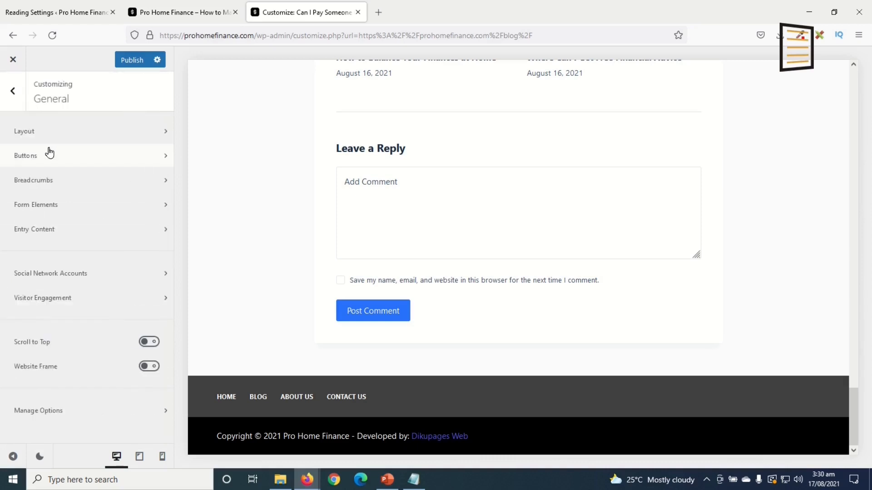
left_click(42, 161)
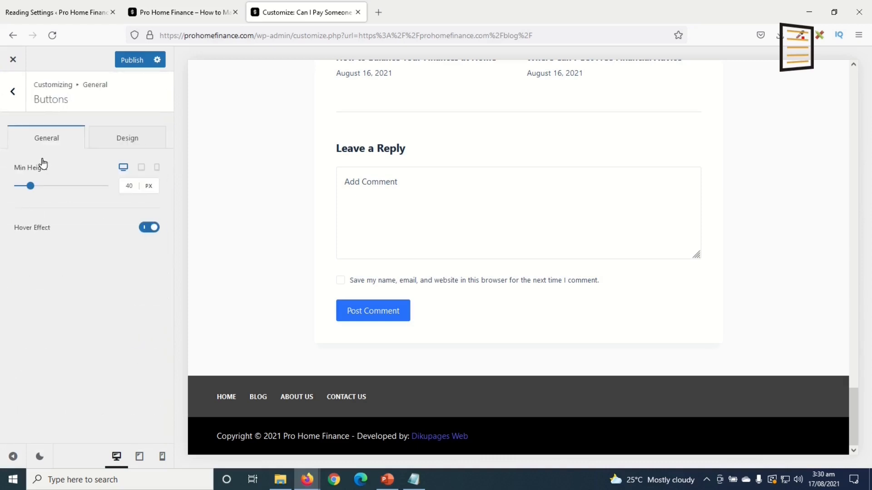
left_click(128, 138)
left_click(135, 198)
left_click_drag(79, 399, 2, 399)
type("#5759df")
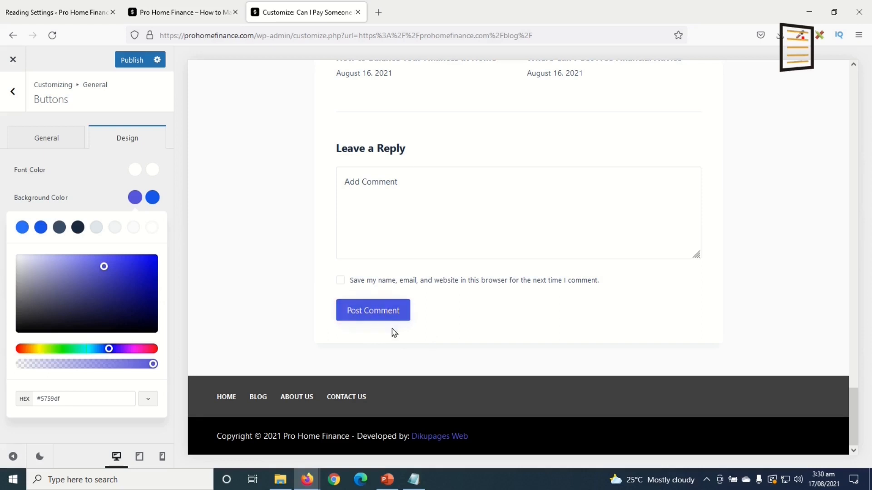
Set the button hover background to the lighter blue #7294db and go back
left_click(153, 197)
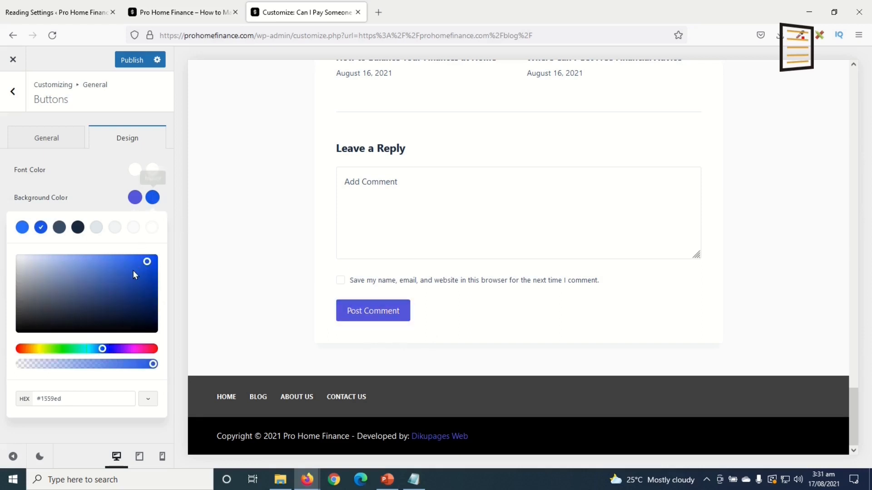
left_click(85, 267)
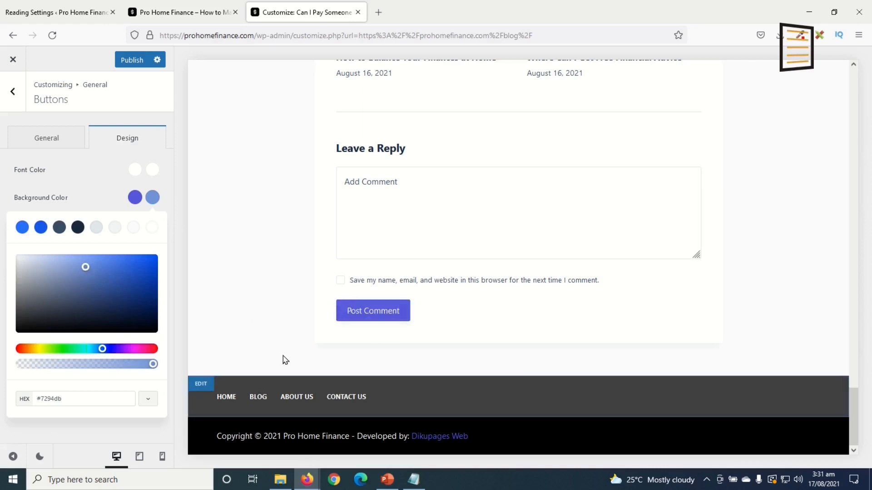
scroll(391, 282, "up", 1)
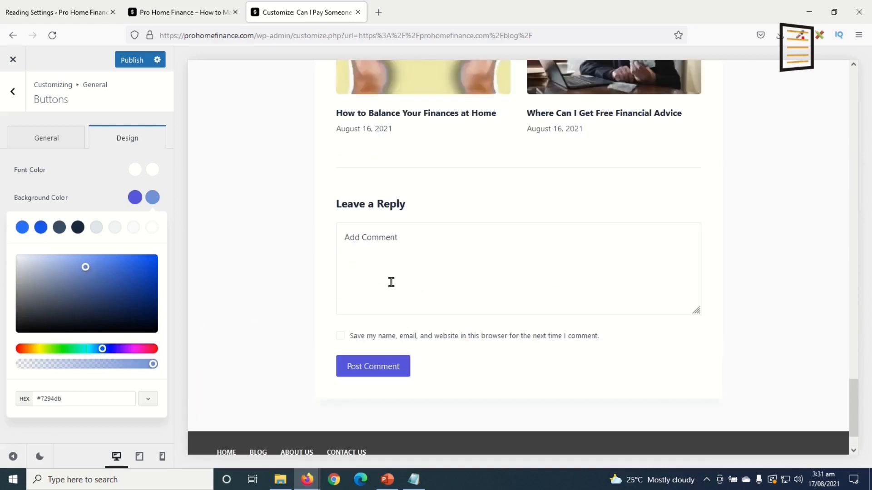
left_click(13, 92)
In Typography, search 'montse' and make Montserrat the base font
left_click(18, 96)
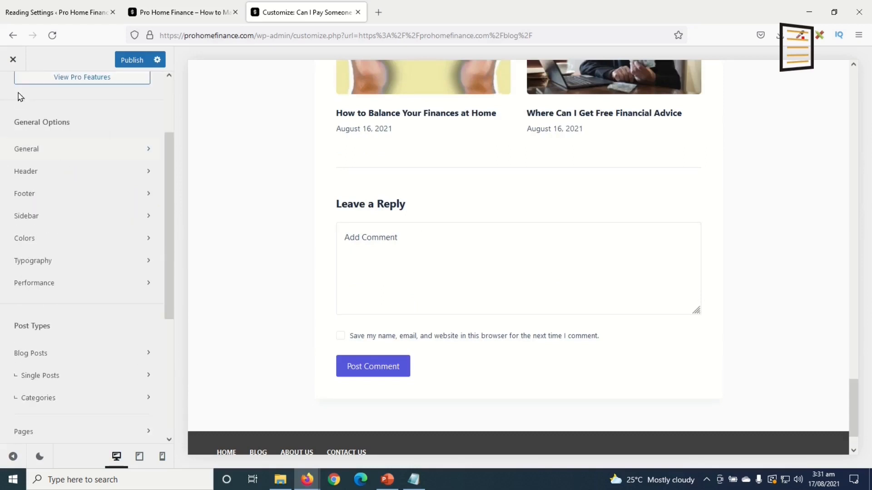
left_click(57, 259)
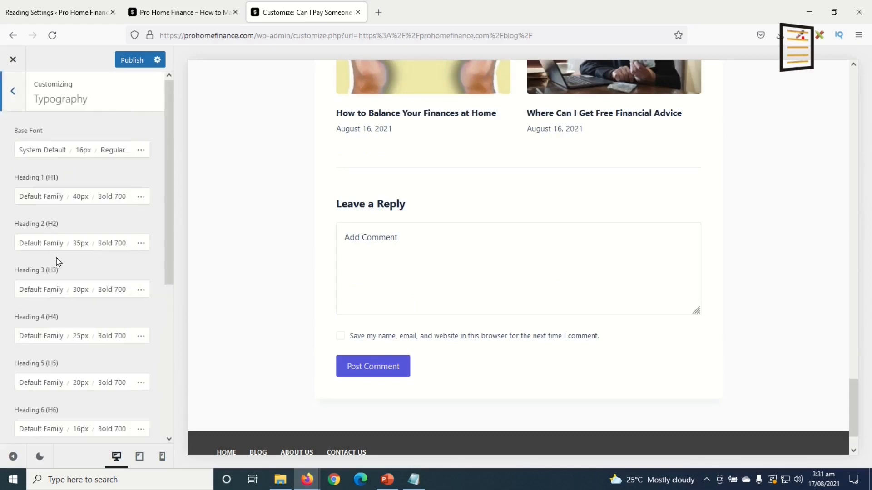
left_click(38, 153)
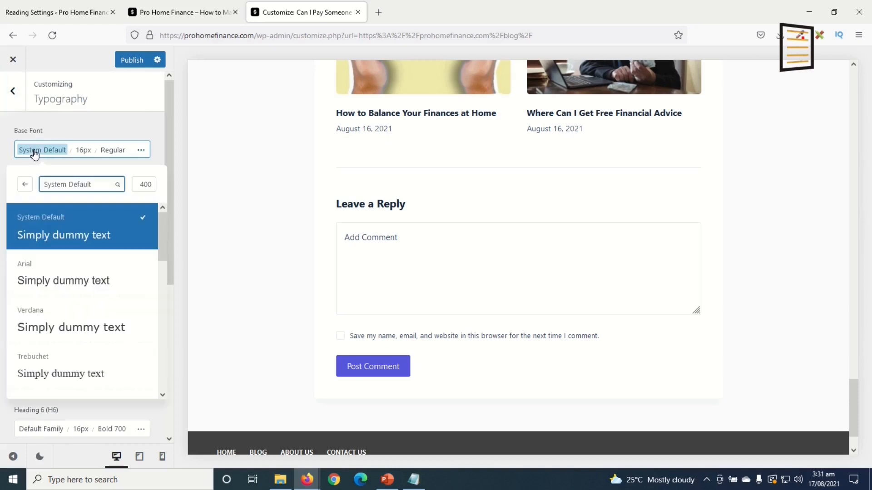
left_click(81, 183)
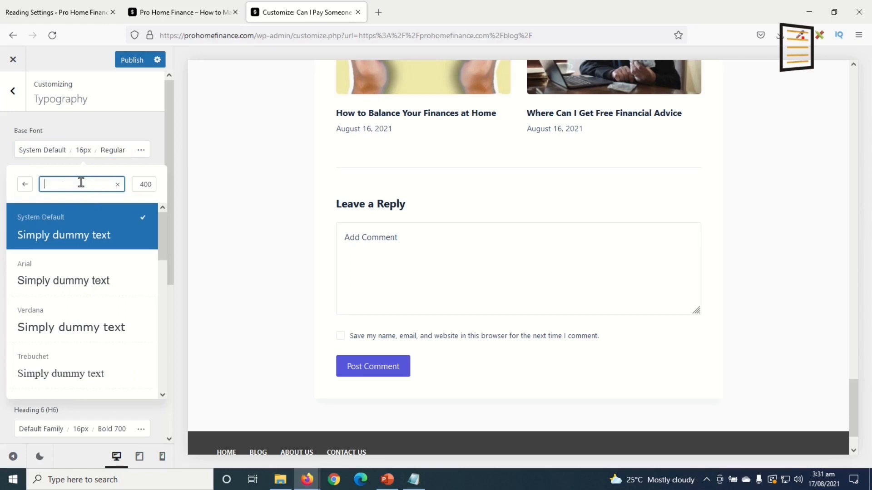
type("montse")
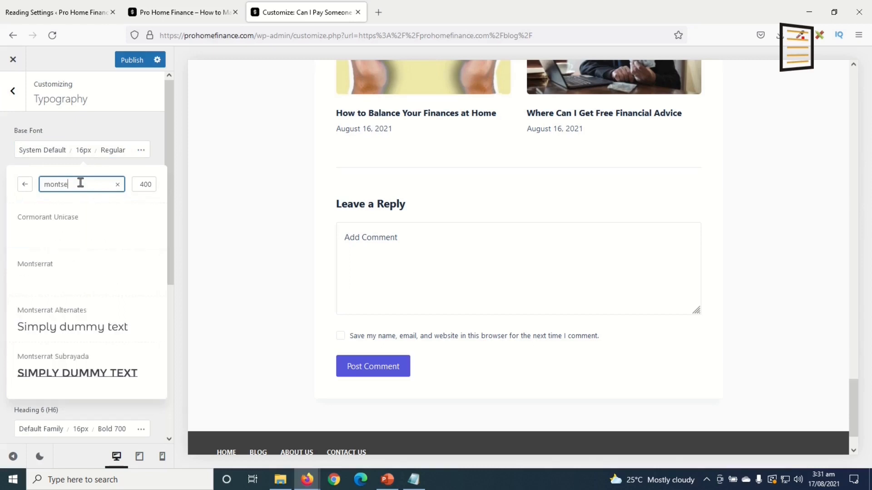
left_click(66, 269)
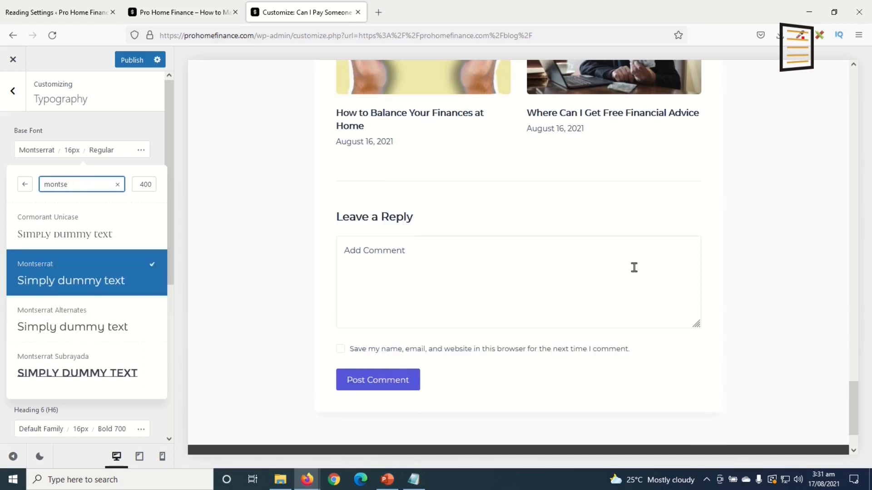
scroll(530, 303, "down", 2)
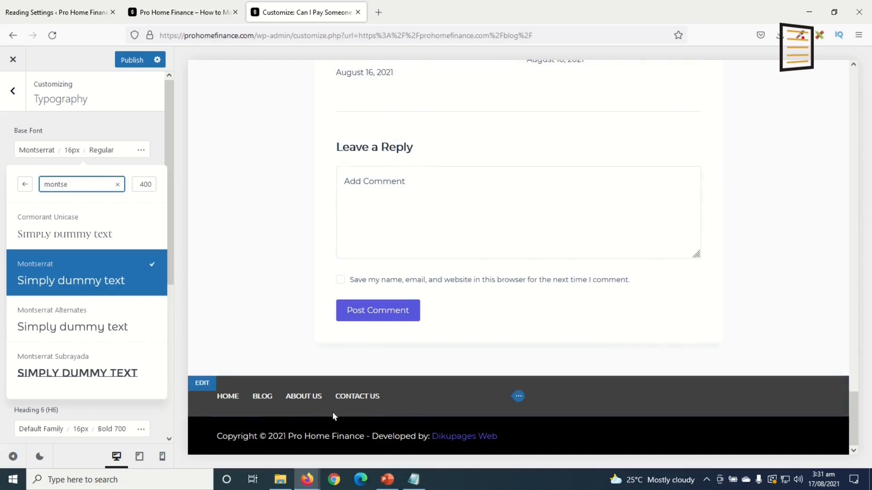
scroll(543, 348, "up", 10)
scroll(544, 333, "up", 7)
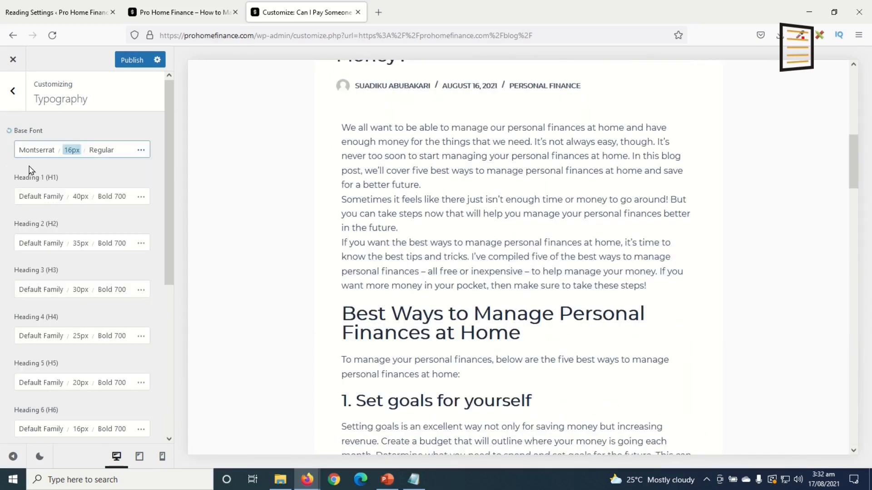
Confirm the base font size is 16px and publish all the changes
double_click(70, 152)
left_click(71, 155)
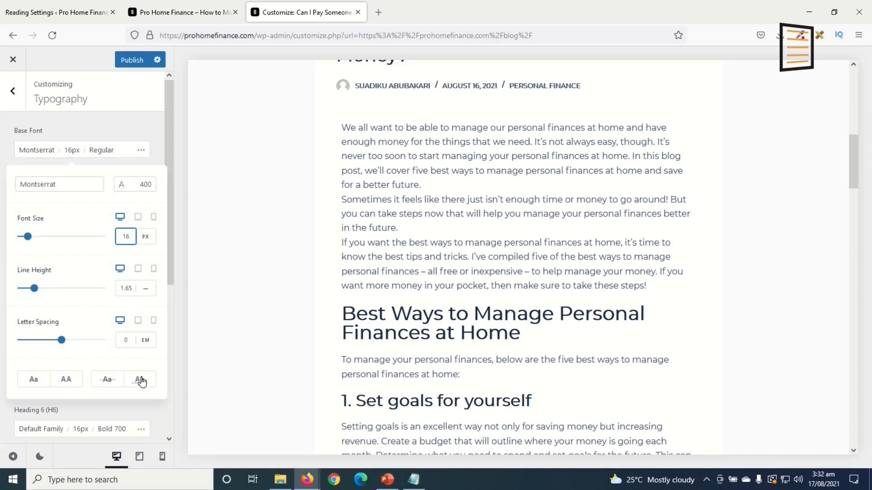
left_click(133, 122)
left_click(128, 62)
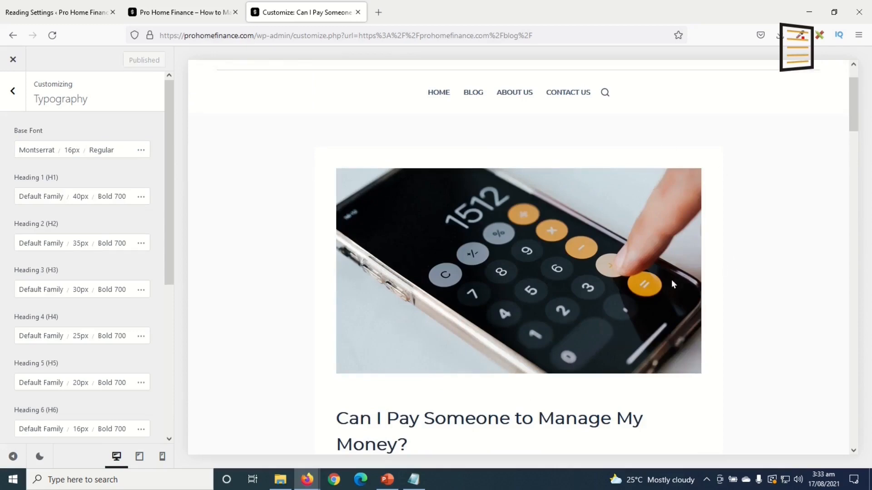
Switch the Customizer preview to mobile width and return to the main Customizer sections
scroll(671, 279, "down", 10)
scroll(656, 337, "up", 4)
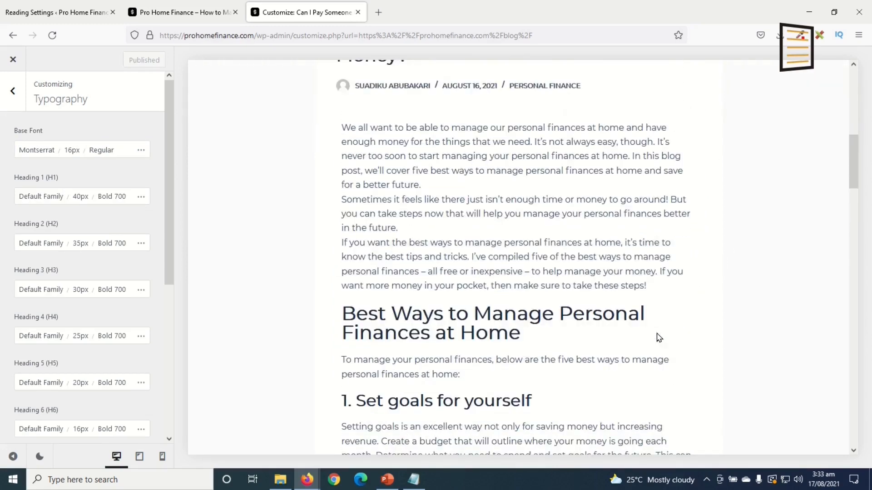
scroll(418, 346, "up", 10)
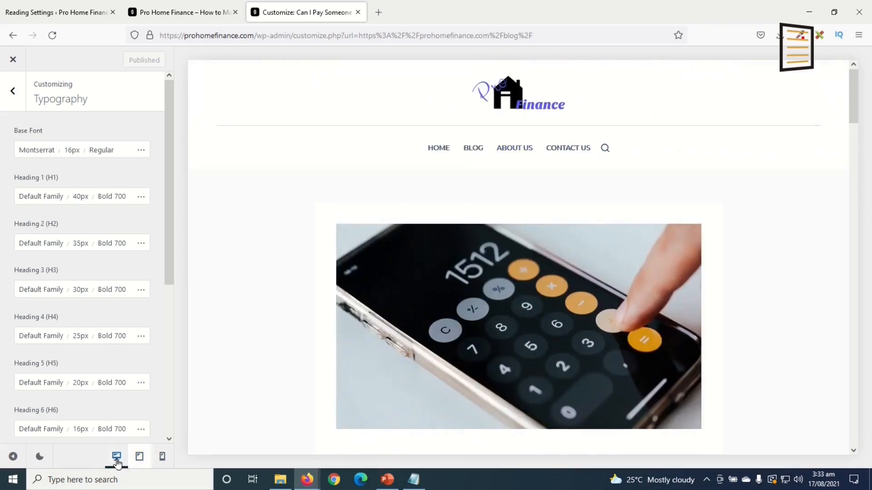
left_click(162, 458)
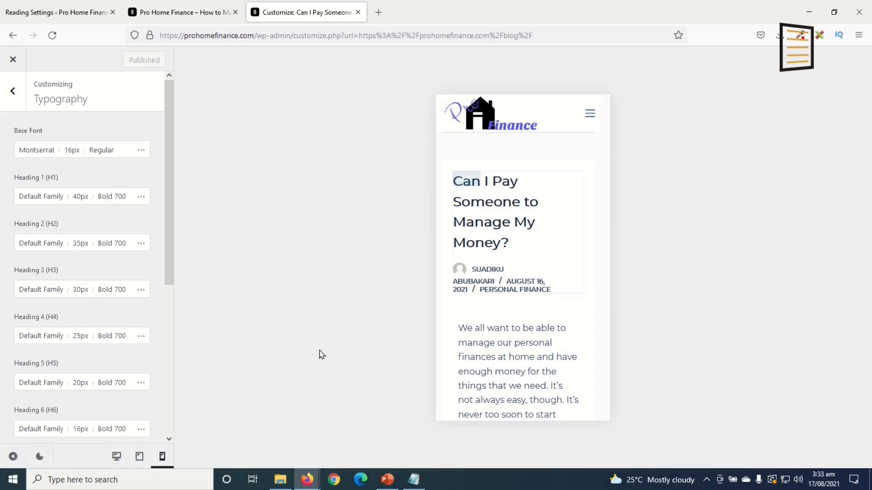
left_click(7, 90)
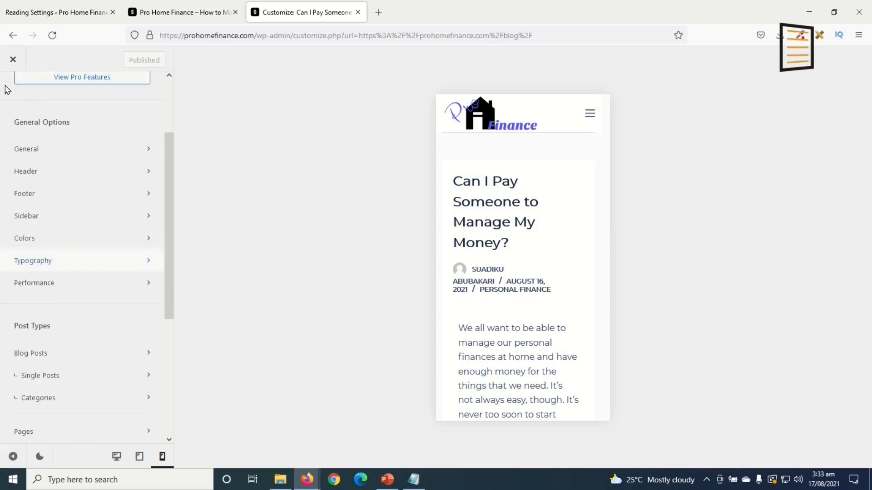
Create a new menu named Mobile Menu and assign it to the Mobile Menu location
scroll(109, 302, "down", 5)
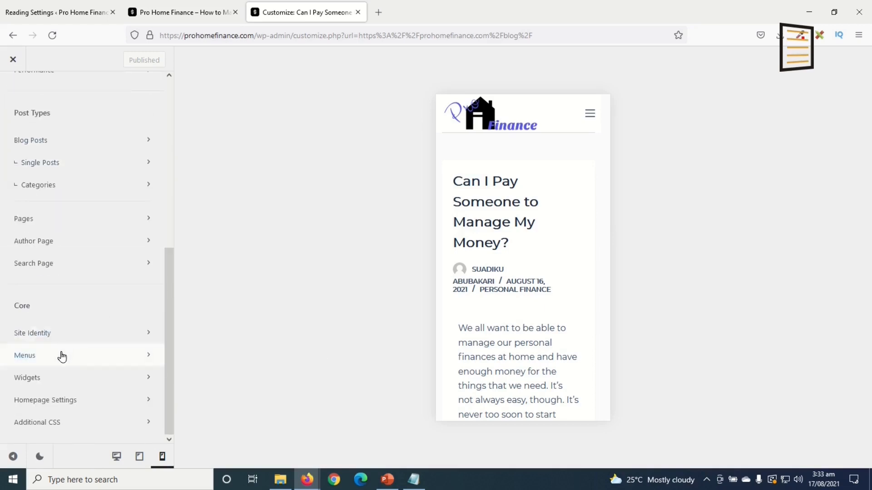
left_click(63, 354)
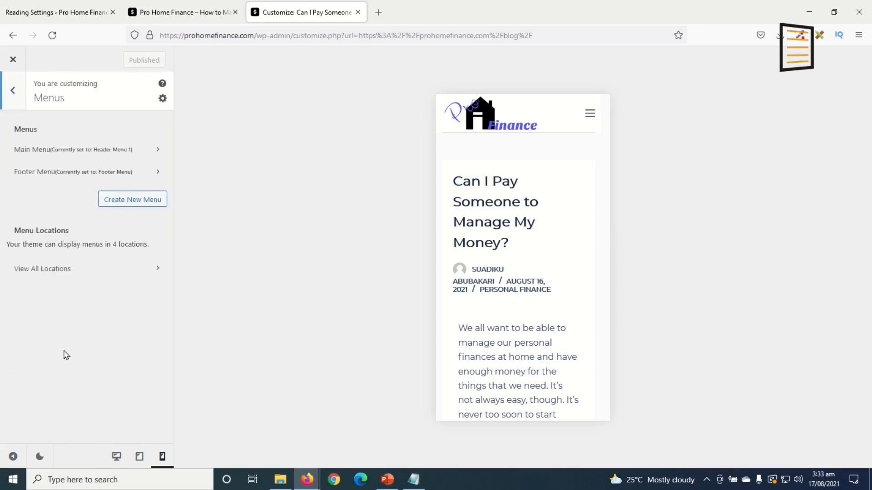
left_click(128, 204)
left_click(76, 150)
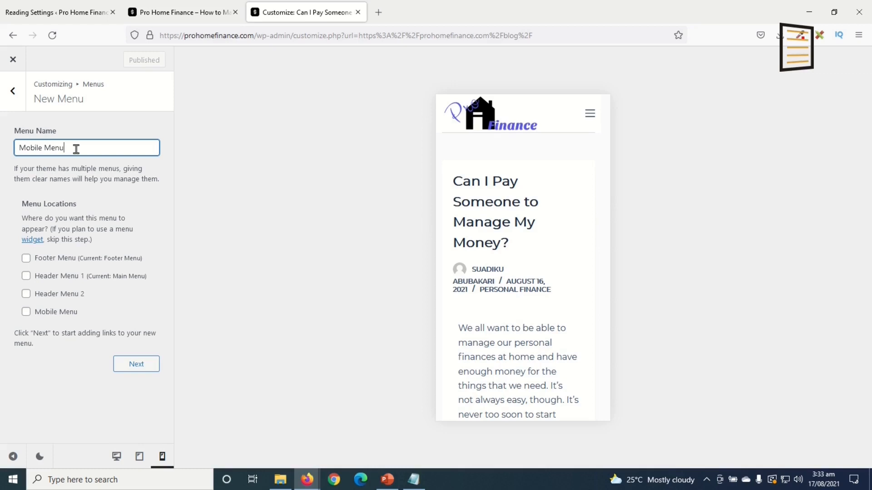
left_click(26, 312)
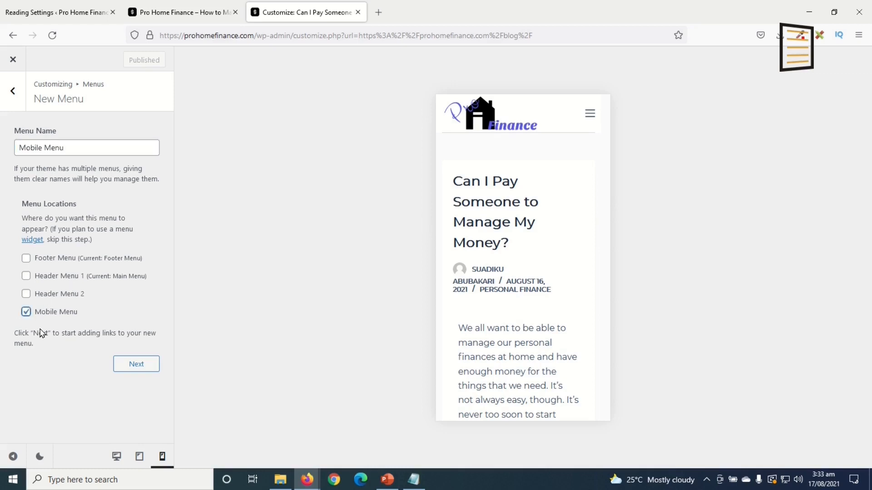
left_click(133, 364)
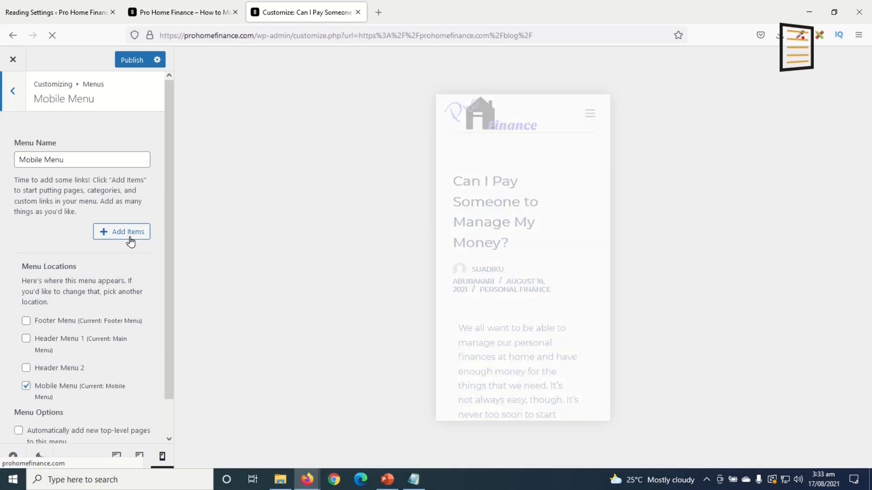
Add Home, Blog, About Us and Contact Us in that order, and publish the menu
left_click(129, 236)
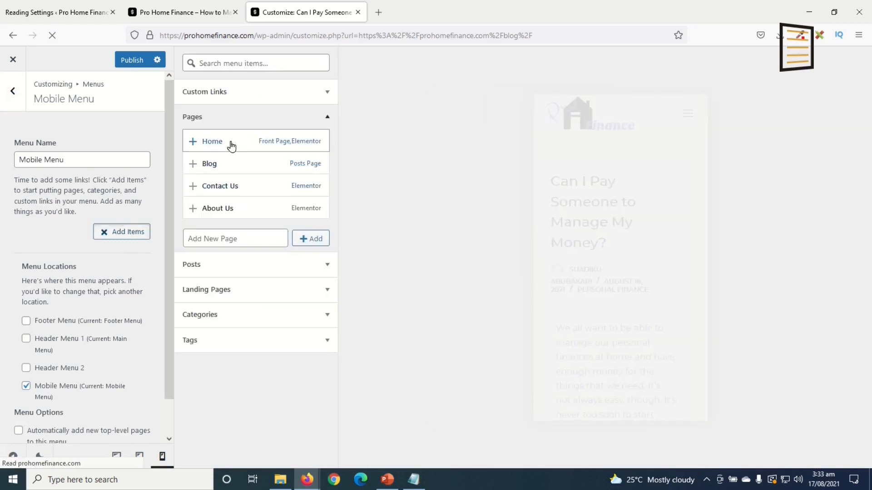
left_click(230, 142)
left_click(229, 164)
left_click(235, 187)
left_click(233, 208)
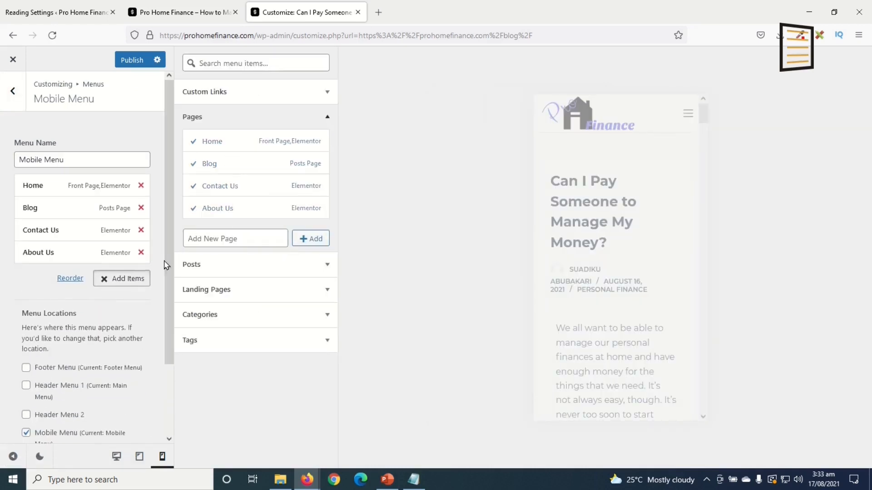
left_click_drag(52, 233, 34, 274)
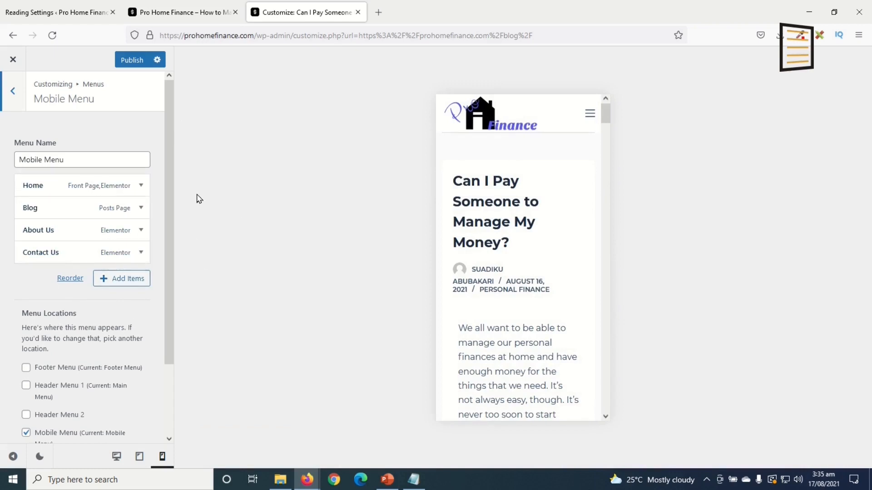
left_click(129, 68)
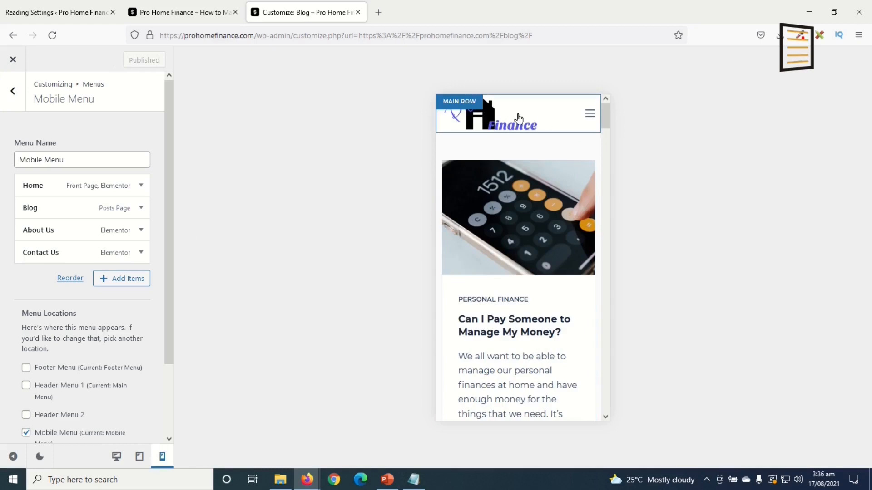
Place the Offcanvas Menu element in the mobile header's off-canvas area and open its settings
left_click(465, 106)
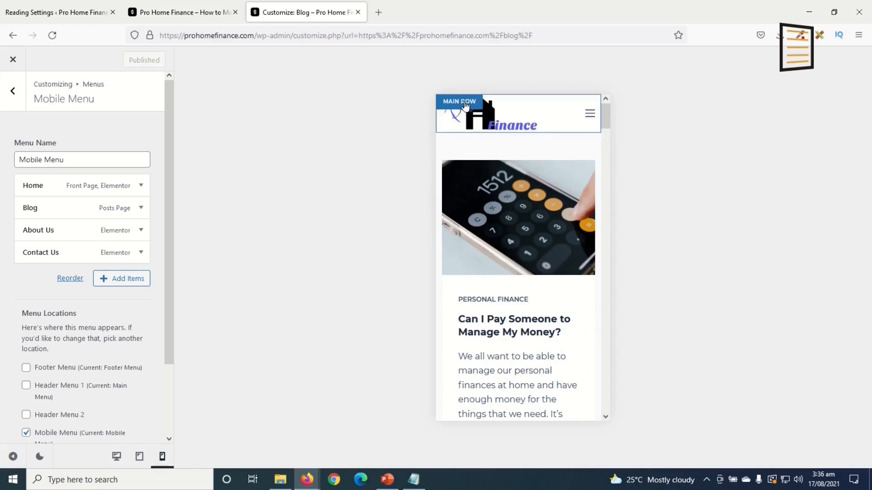
left_click(12, 94)
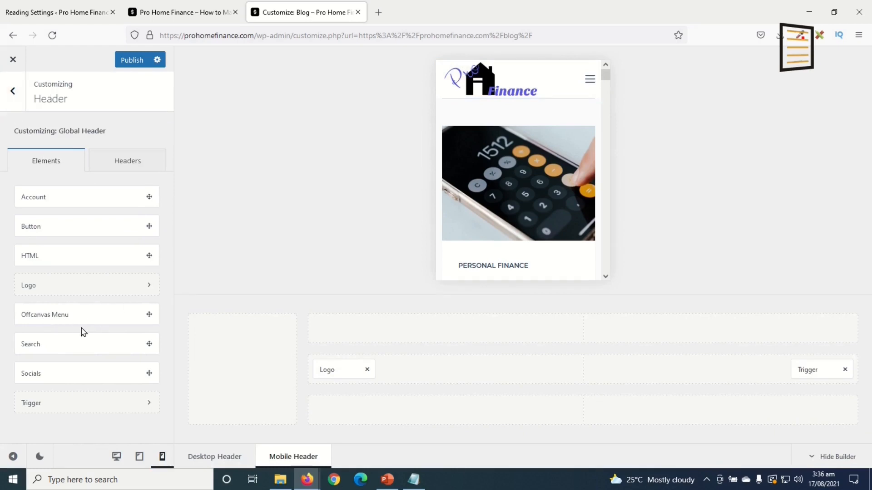
left_click_drag(53, 314, 243, 331)
left_click(590, 82)
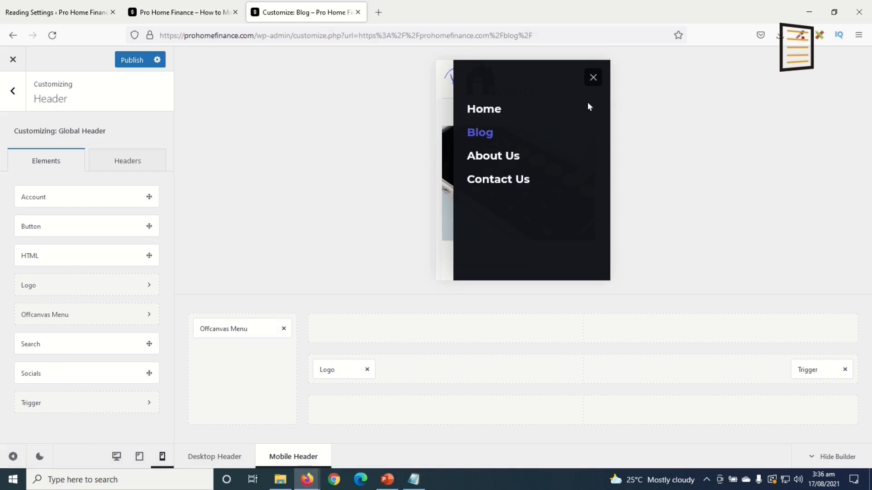
left_click(225, 331)
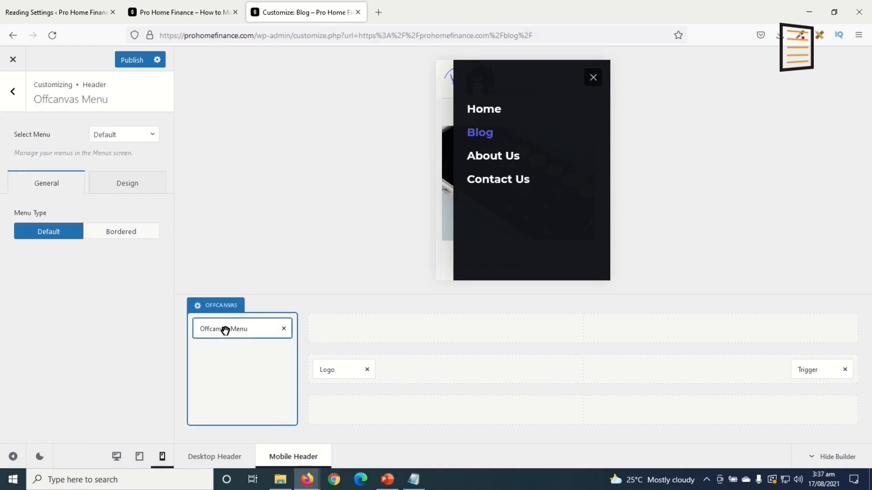
Set the mobile off-canvas menu font size to 17 and its menu type to Bordered
left_click(123, 185)
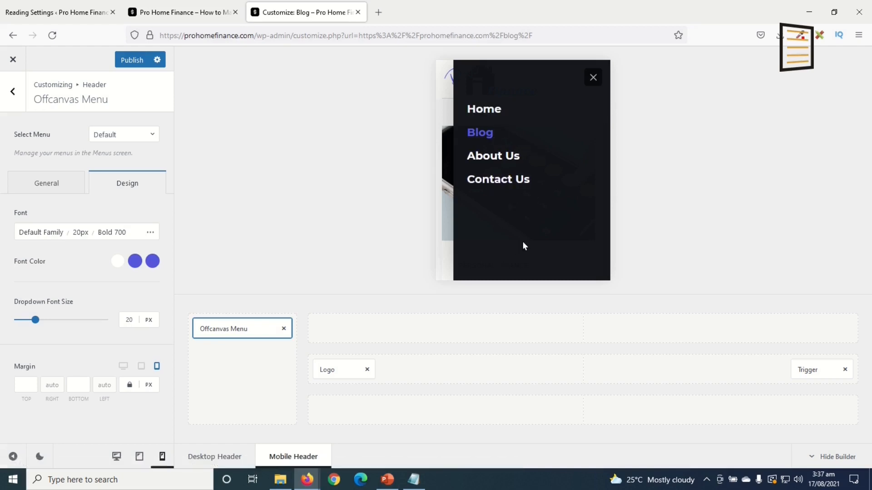
double_click(79, 233)
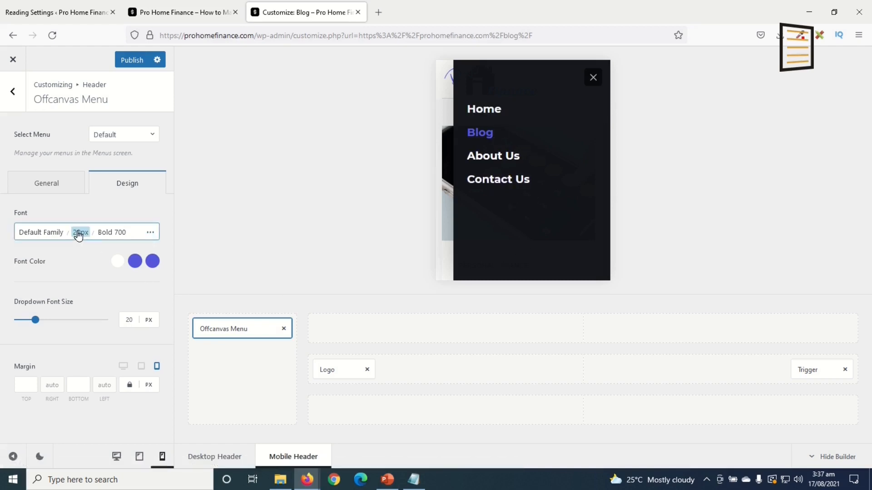
left_click(78, 233)
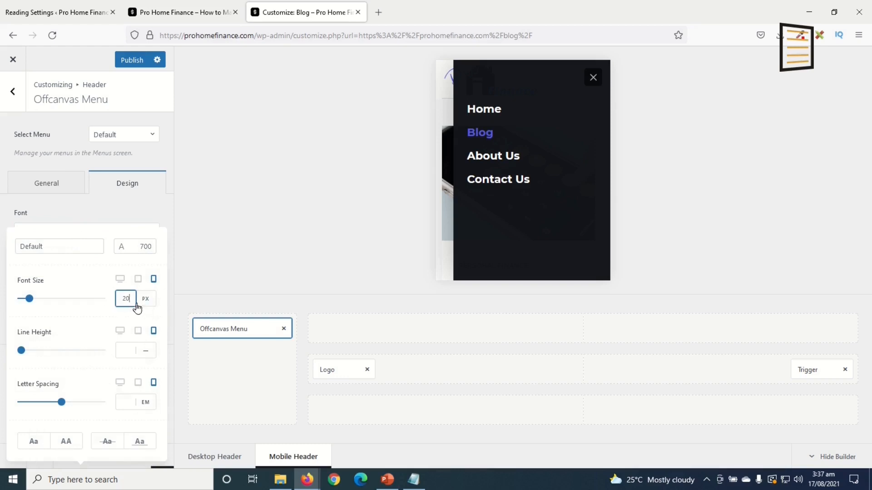
type("15")
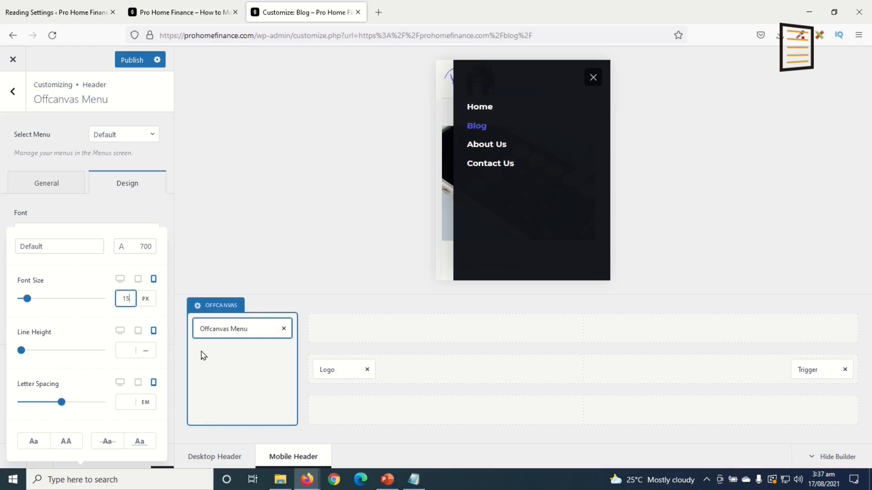
key("Up")
key("Up")
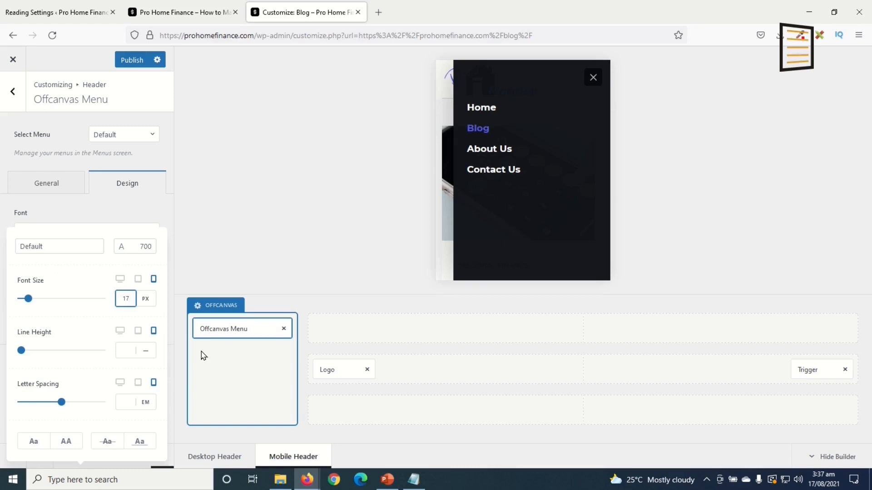
left_click(136, 187)
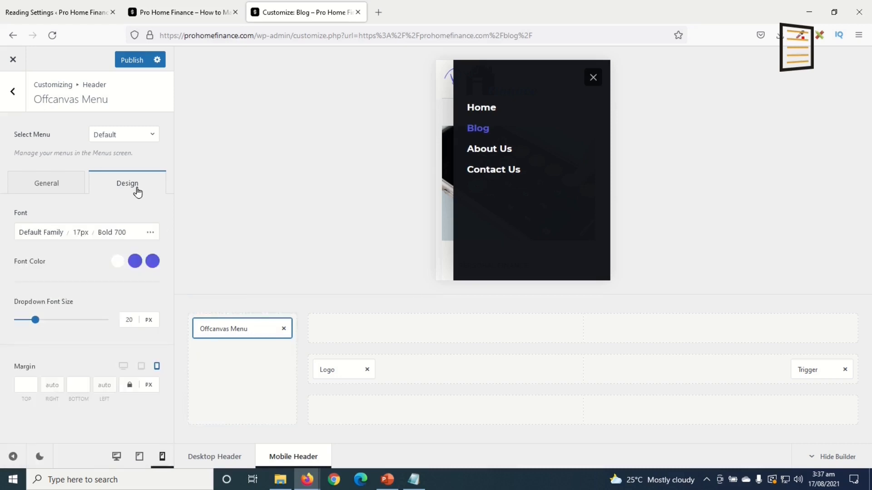
left_click(53, 183)
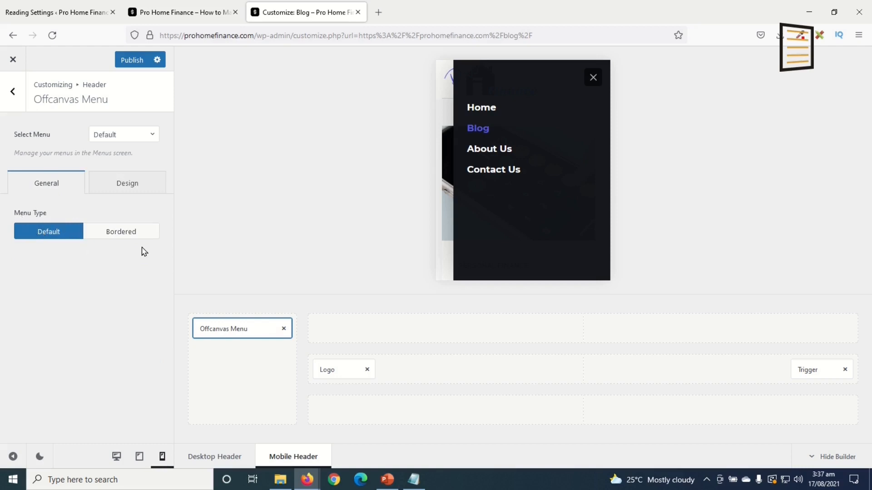
left_click(127, 239)
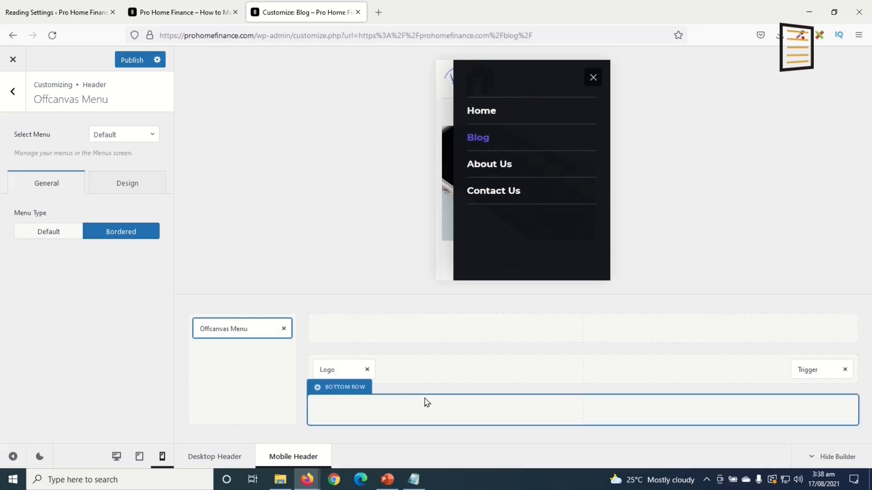
Set the tablet off-canvas menu font size to 20, publish, and close the Customizer
left_click(592, 78)
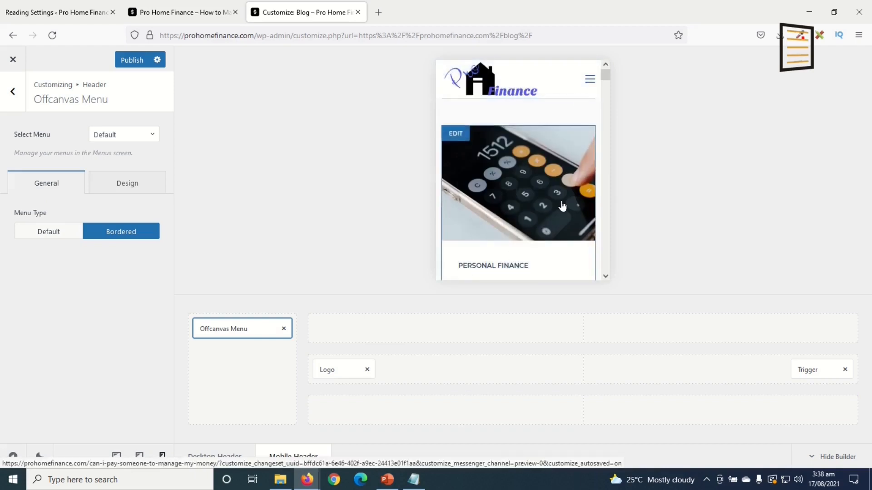
scroll(566, 194, "down", 10)
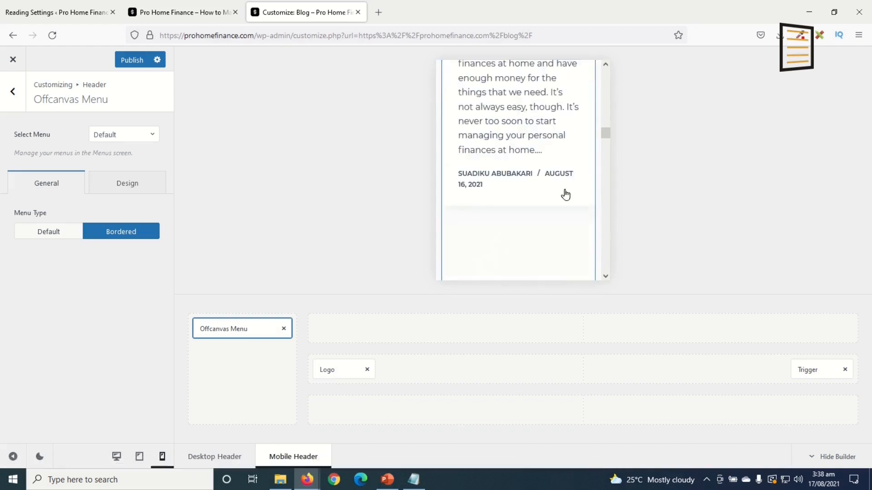
scroll(565, 193, "down", 4)
left_click(139, 457)
scroll(613, 154, "down", 10)
scroll(642, 139, "up", 15)
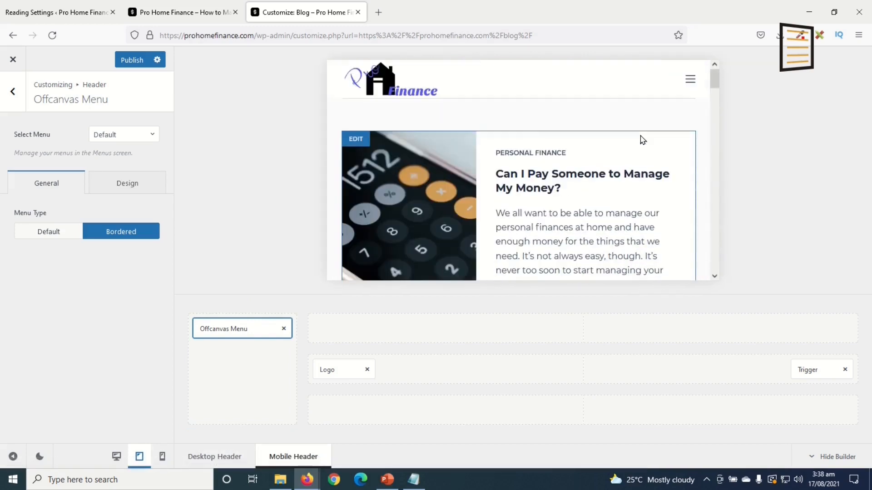
left_click(689, 80)
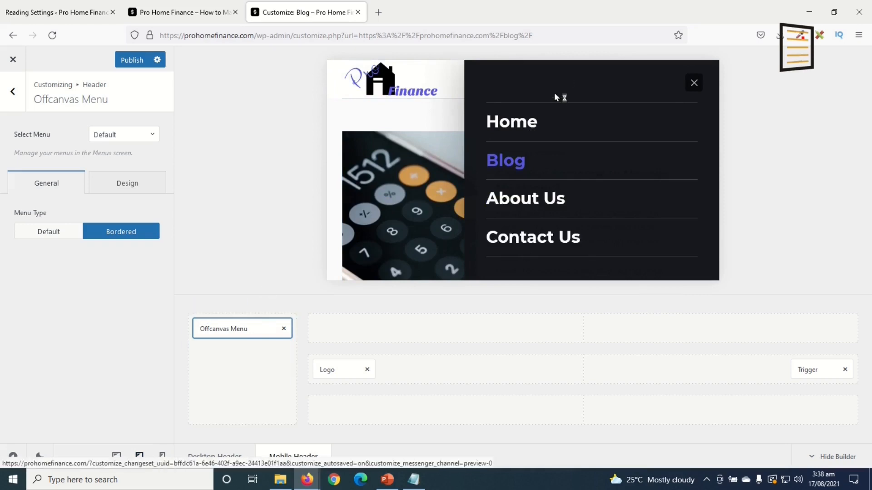
left_click(131, 188)
left_click(80, 233)
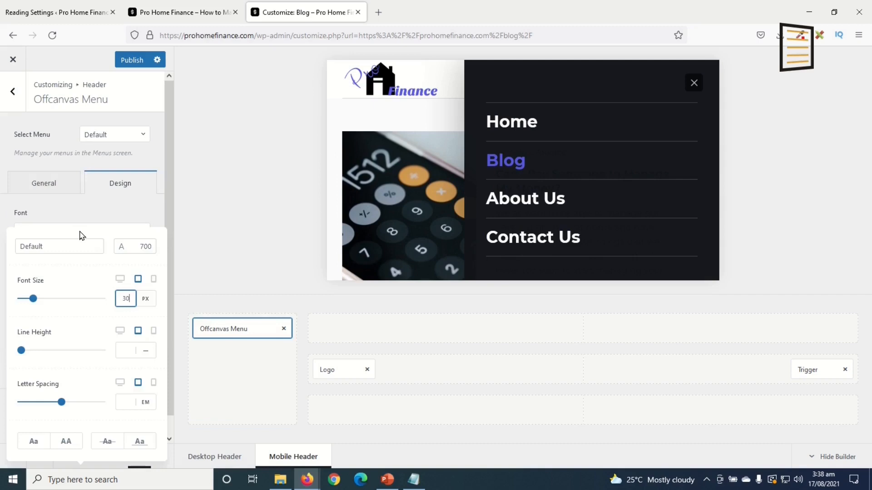
left_click_drag(121, 299, 149, 302)
type("20")
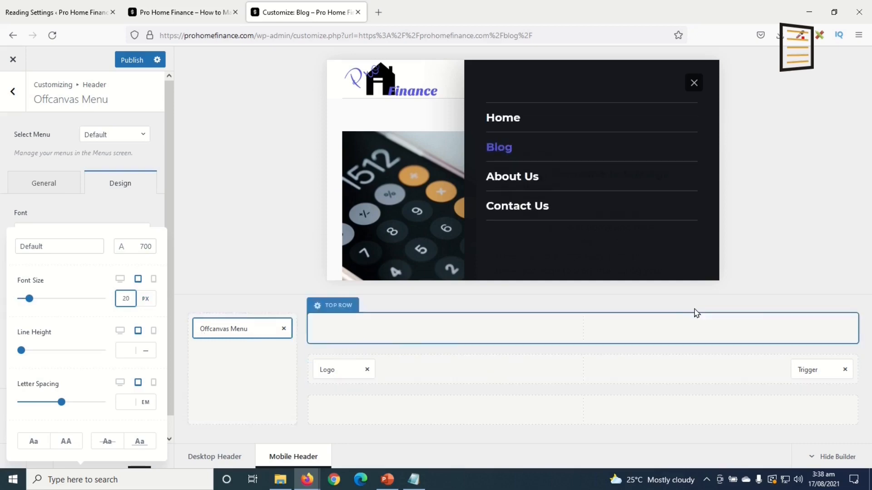
left_click(127, 62)
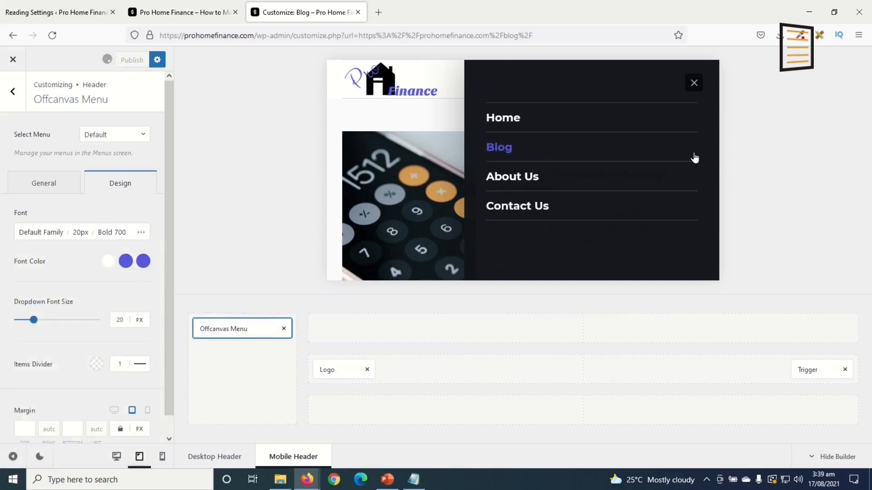
left_click(13, 61)
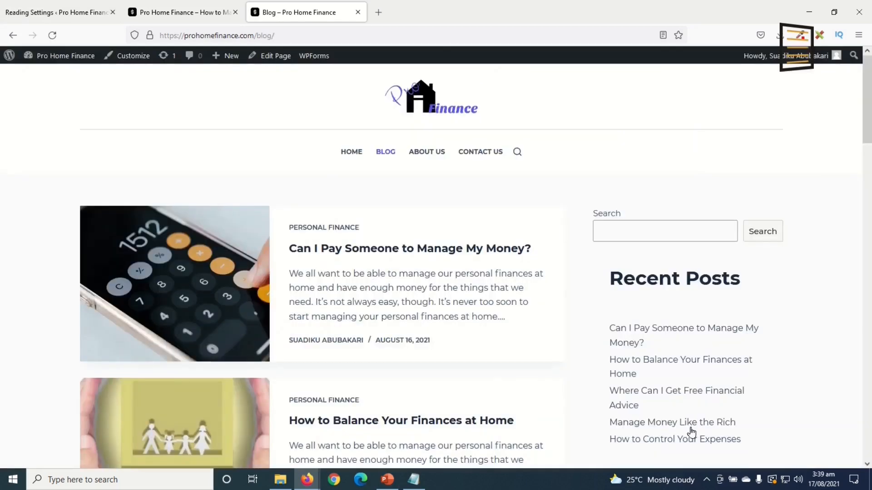
Return to the Reading Settings tab, close the extra post tab, and open Appearance > Widgets
scroll(709, 408, "down", 2)
scroll(706, 230, "down", 6)
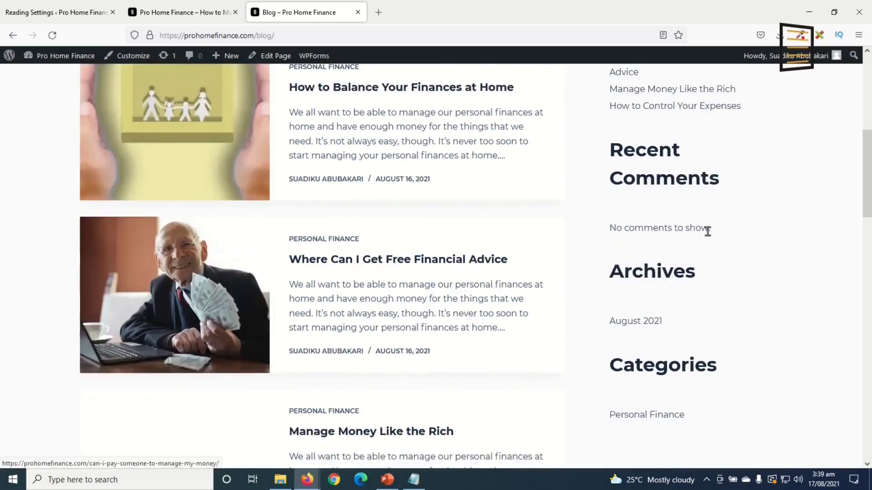
scroll(704, 173, "up", 9)
scroll(691, 288, "down", 9)
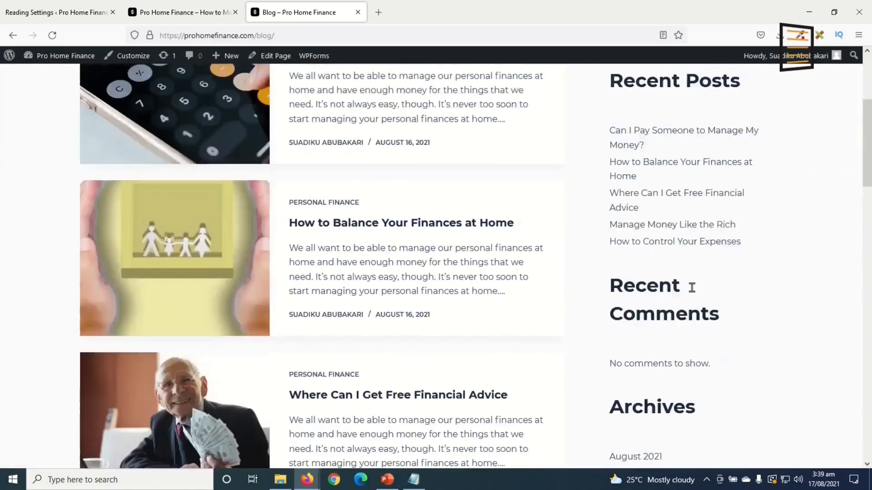
scroll(671, 374, "up", 10)
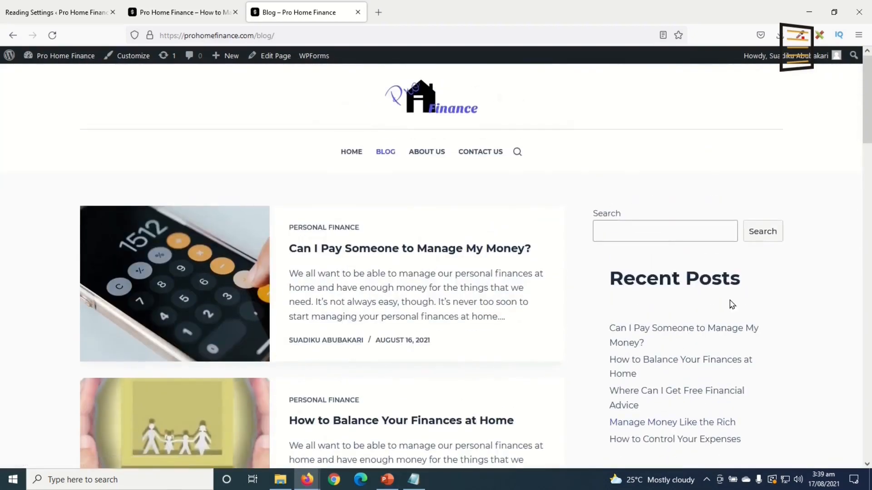
scroll(686, 421, "down", 4)
scroll(685, 415, "up", 4)
left_click(70, 15)
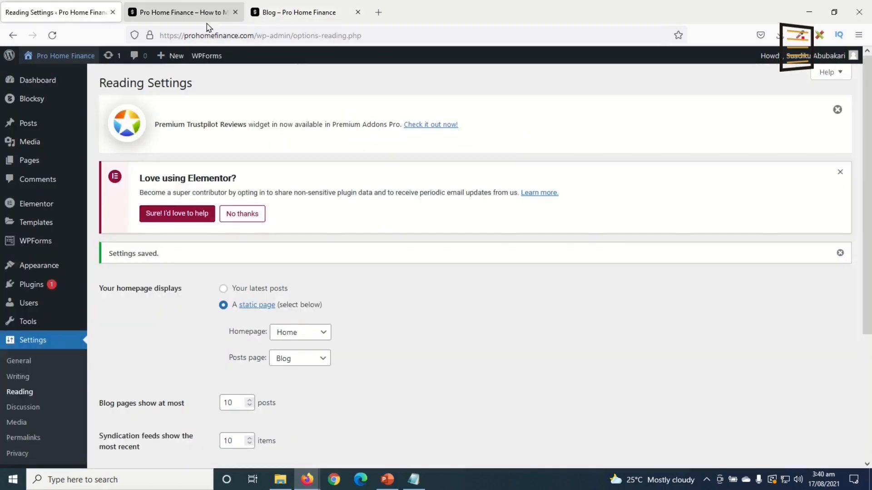
left_click(235, 12)
mouse_move(44, 274)
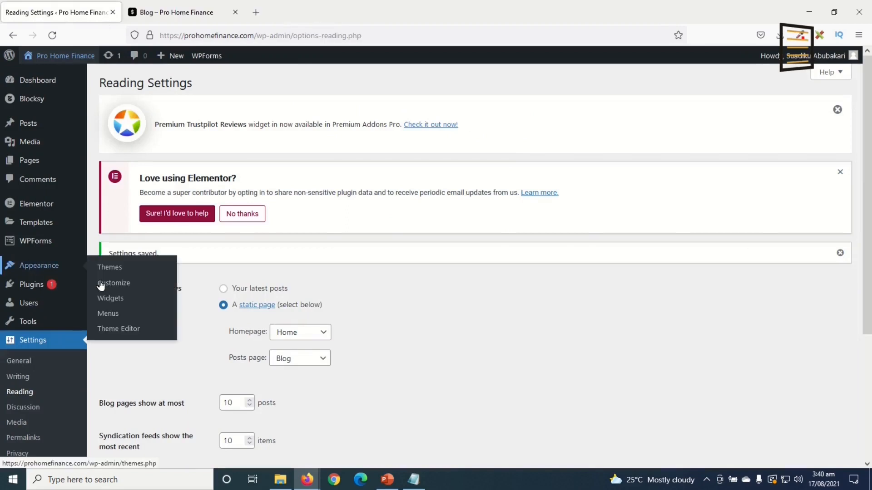
left_click(113, 299)
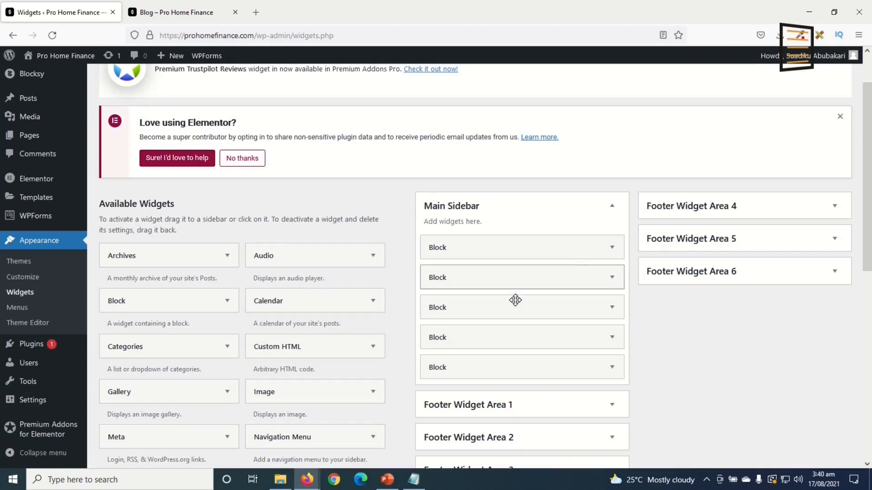
Delete the five old Main Sidebar blocks: Search, Recent Posts, Recent Comments, Archives, Categories
left_click(613, 248)
left_click(409, 371)
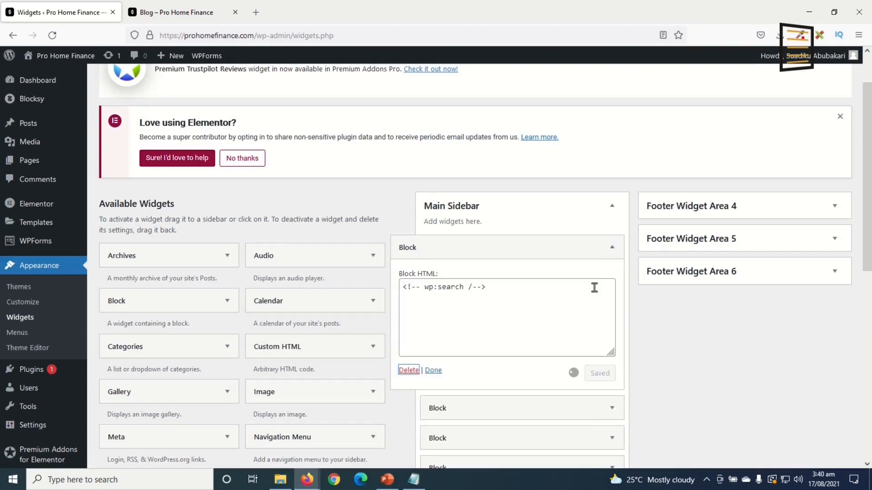
left_click(614, 246)
left_click(408, 370)
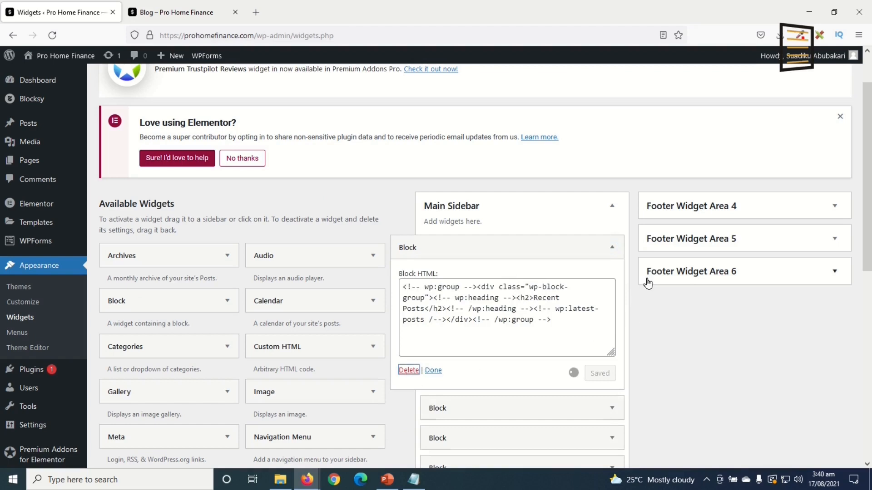
left_click(612, 247)
left_click(409, 370)
left_click(612, 247)
left_click(409, 371)
left_click(612, 247)
left_click(409, 370)
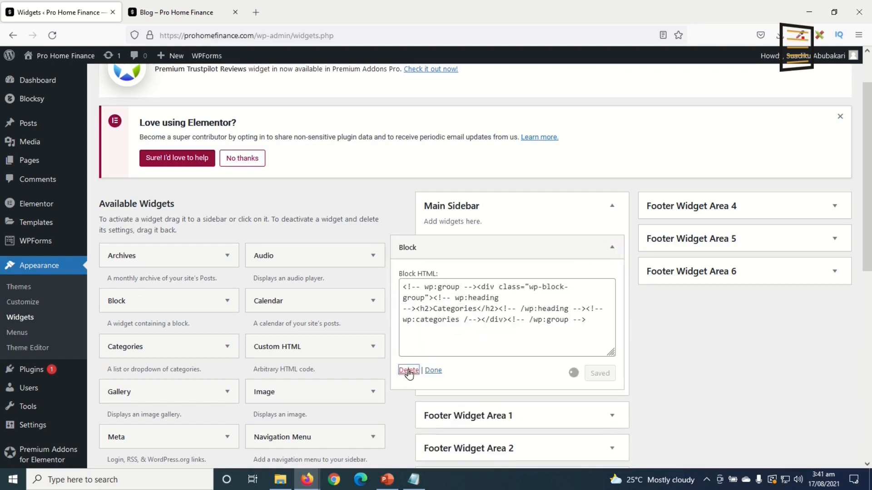
Add a Search widget and a Recent Posts widget to the Main Sidebar
scroll(259, 362, "down", 5)
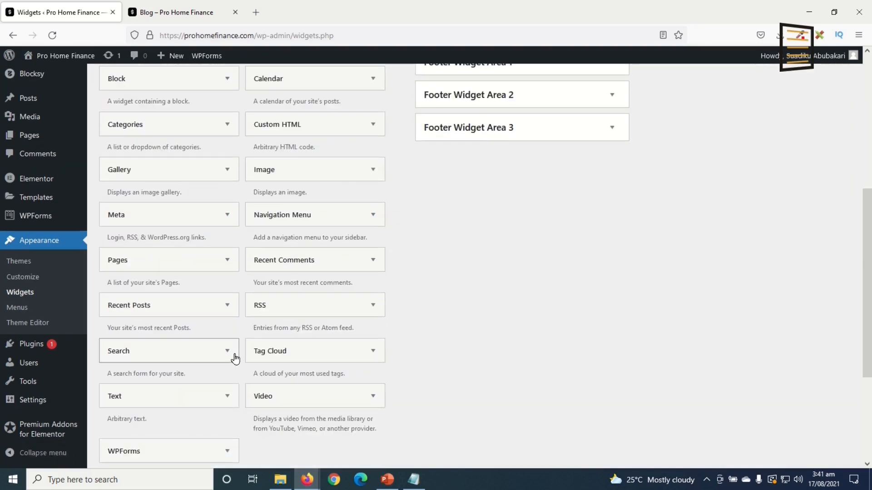
left_click(231, 357)
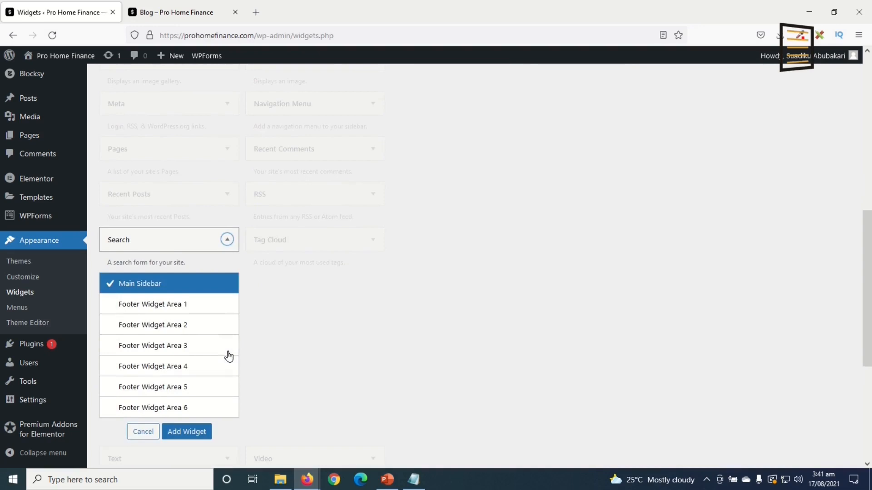
left_click(186, 434)
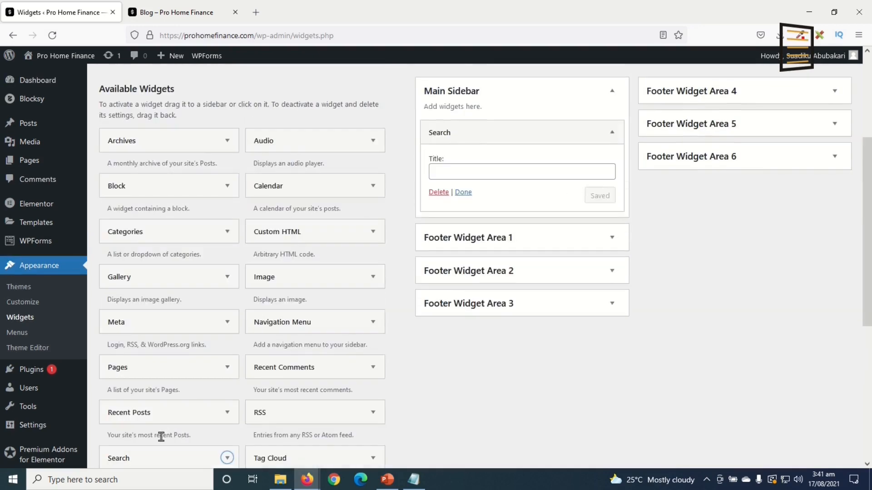
left_click(228, 417)
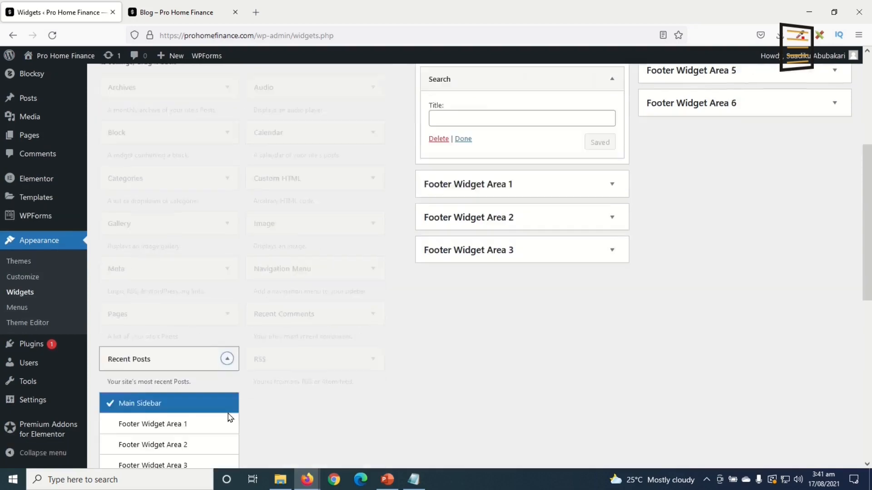
left_click(186, 383)
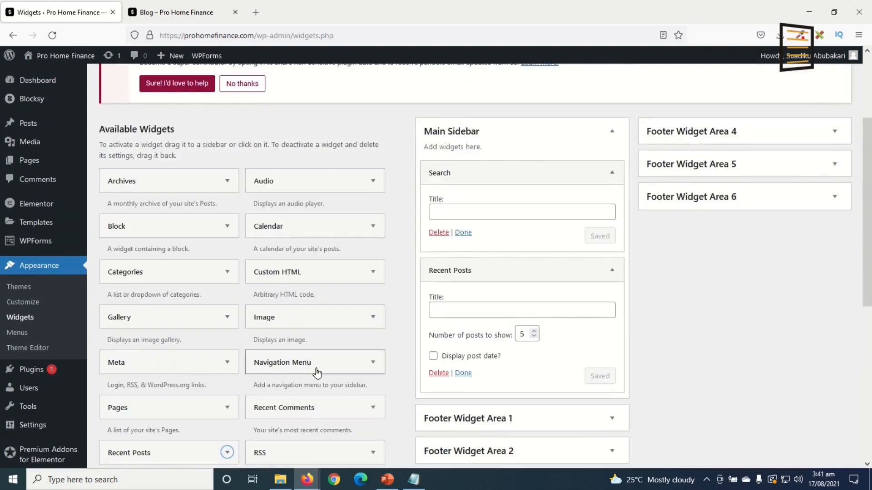
Title the Recent Posts widget 'Recent Posts', enable post dates, and save it
left_click(465, 306)
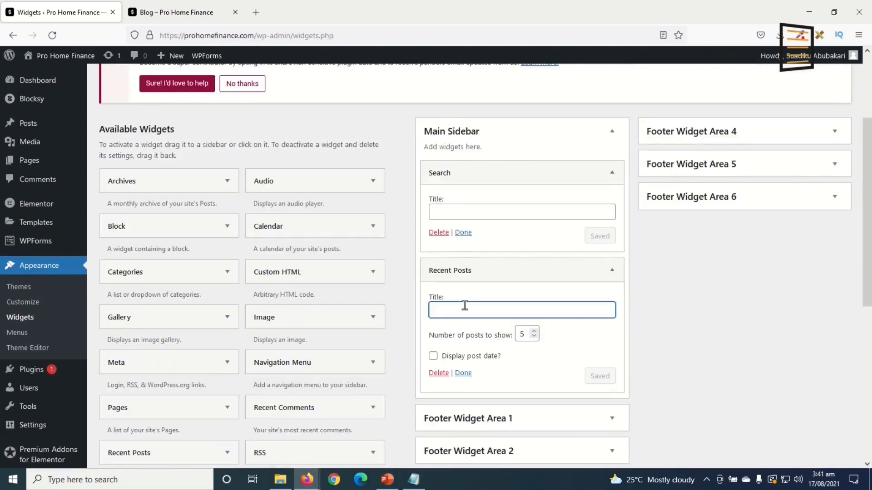
type("Rece")
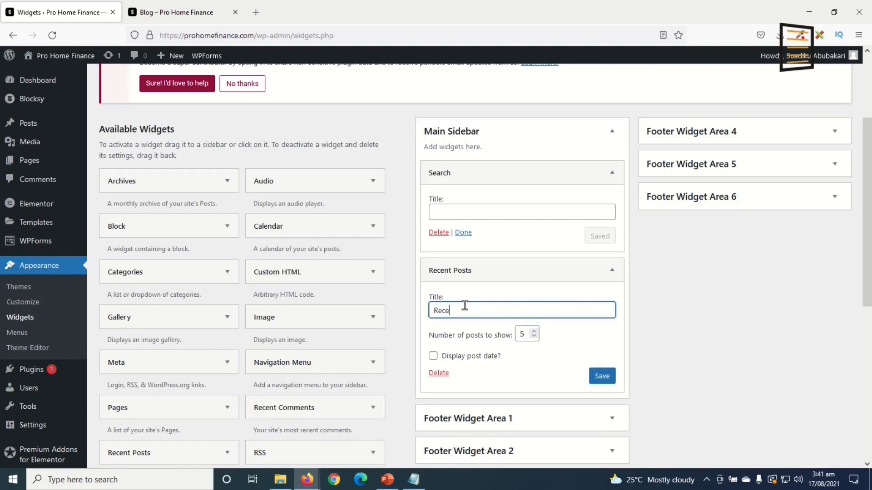
type("nt Posts")
left_click(434, 357)
left_click(604, 376)
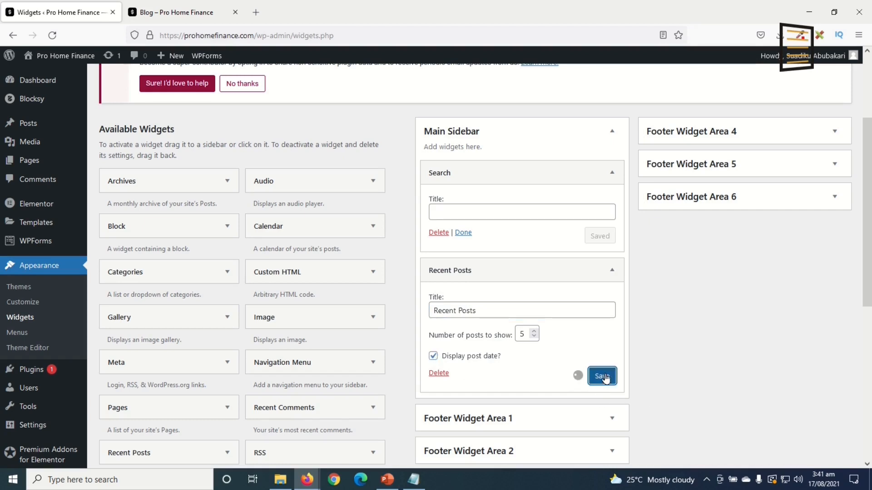
double_click(525, 335)
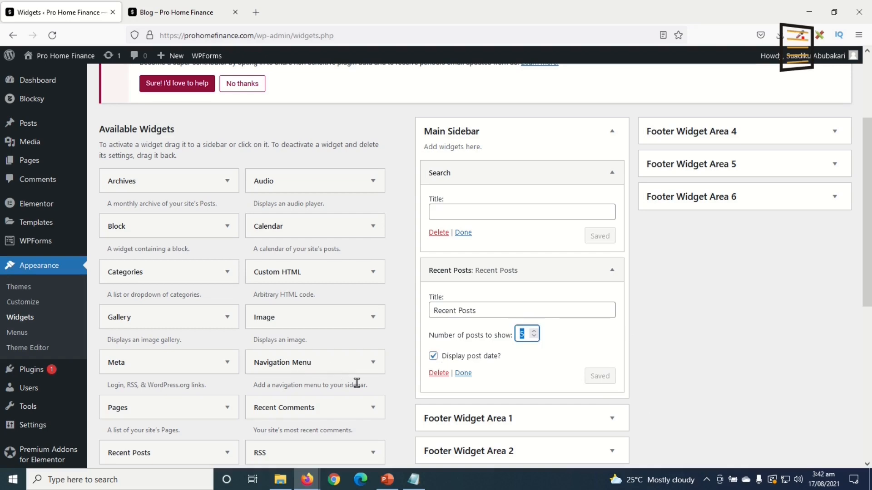
Reload the live blog to check the new sidebar, then return to the Widgets page
scroll(507, 302, "down", 5)
scroll(508, 302, "up", 5)
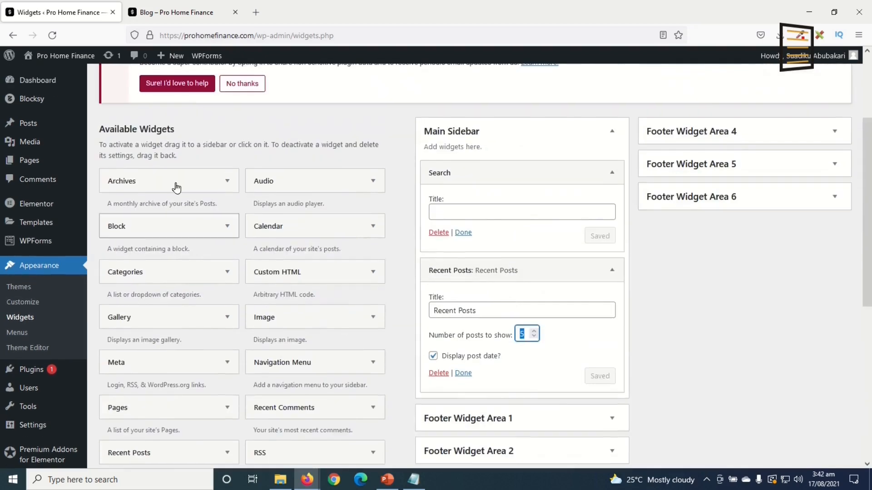
left_click(181, 19)
left_click(52, 35)
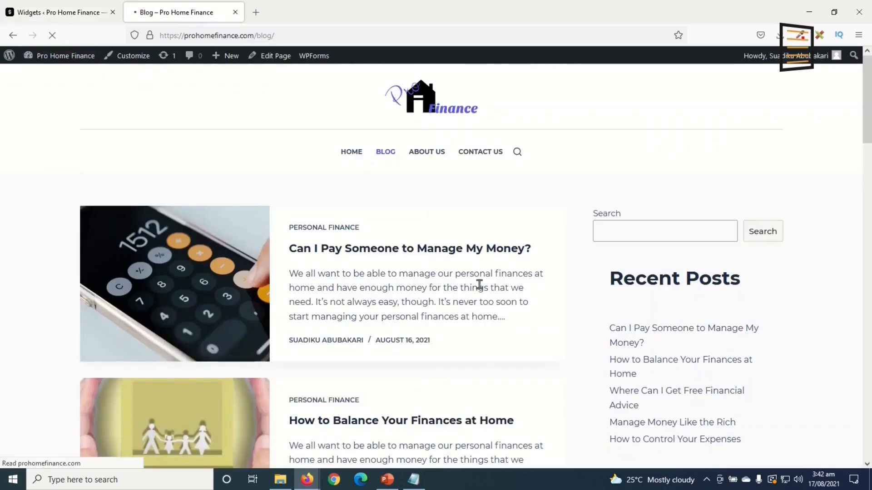
scroll(739, 390, "down", 15)
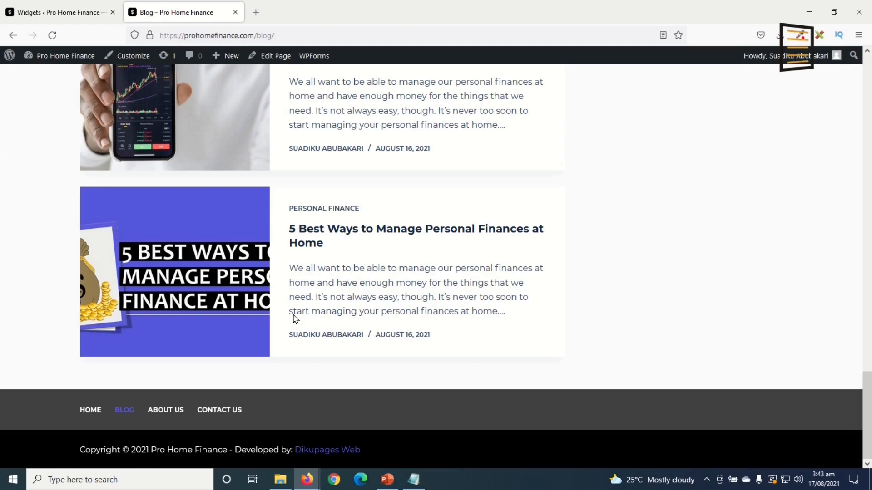
left_click(57, 14)
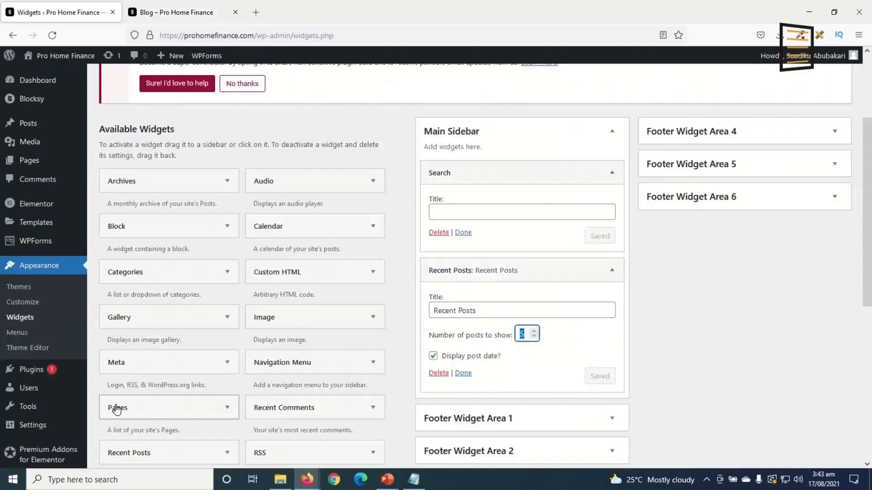
scroll(60, 296, "up", 3)
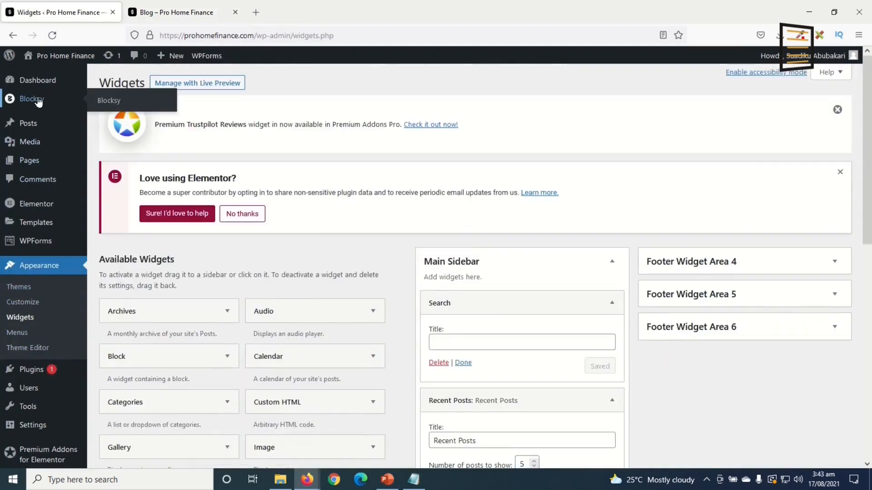
Activate the Blocksy Cookies Consent and Trending Posts extensions
left_click(39, 100)
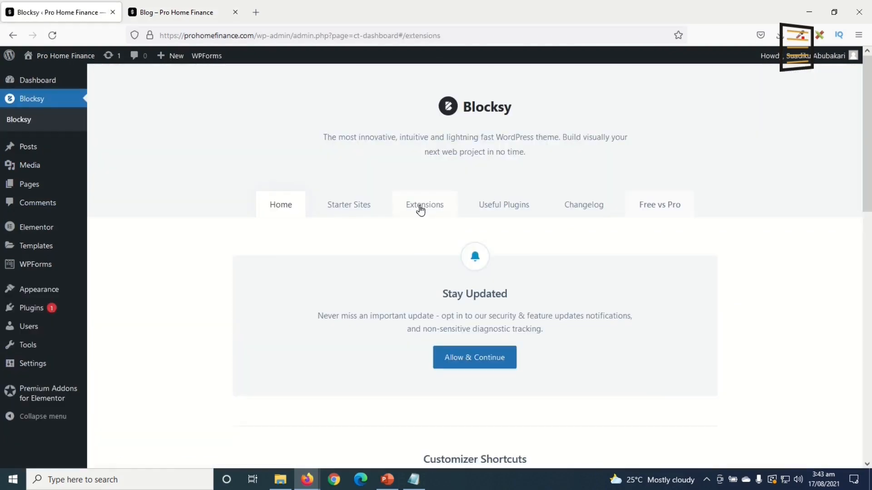
left_click(419, 206)
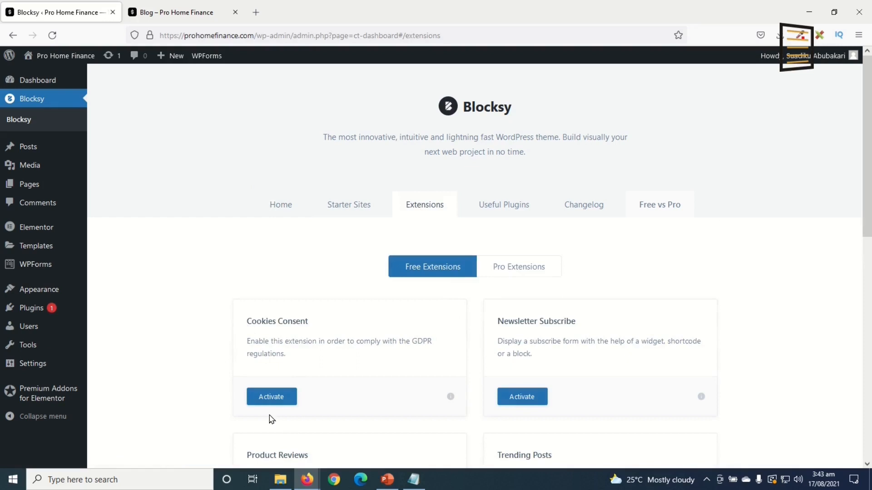
left_click(274, 397)
scroll(252, 324, "down", 3)
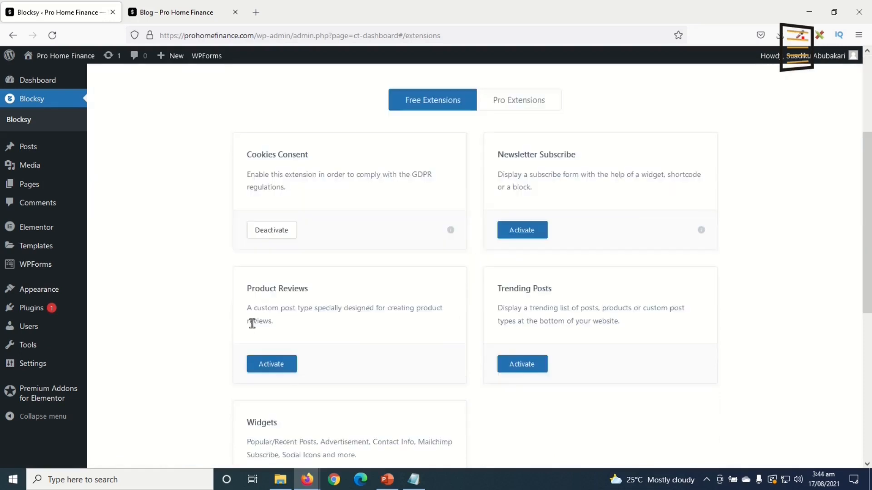
left_click(530, 368)
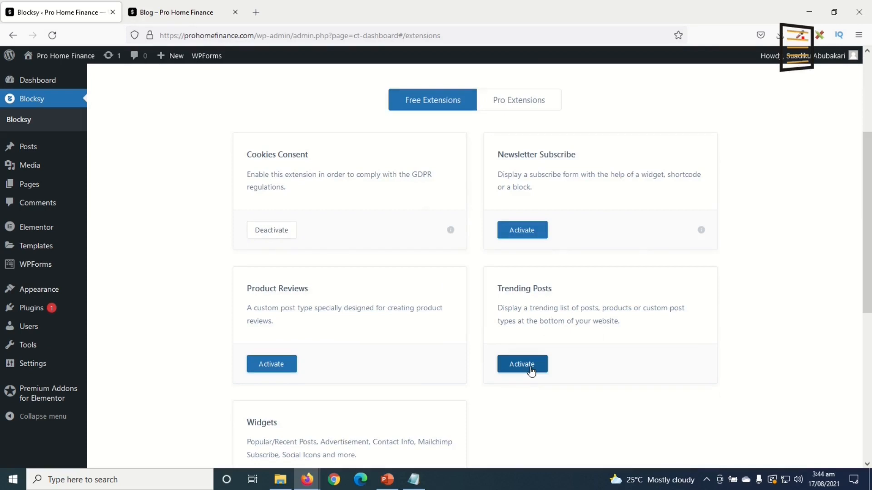
Reload the live blog to confirm the cookie notice and Trending now section
left_click(178, 14)
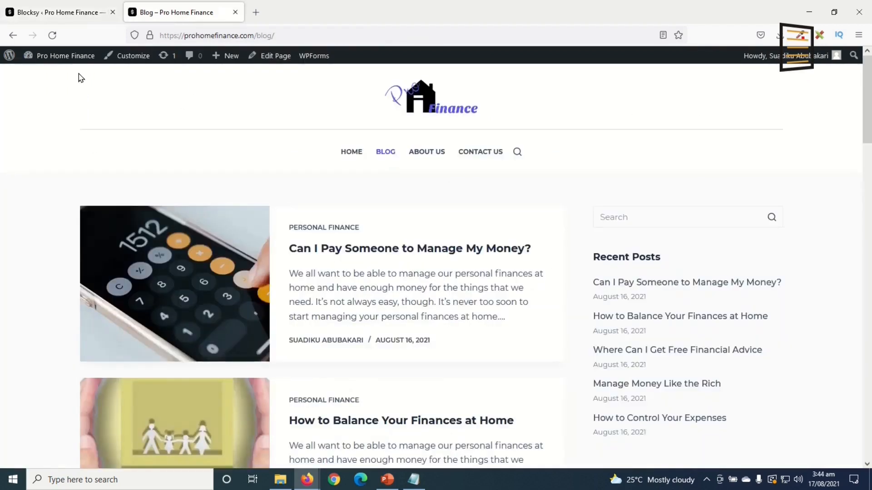
left_click(52, 35)
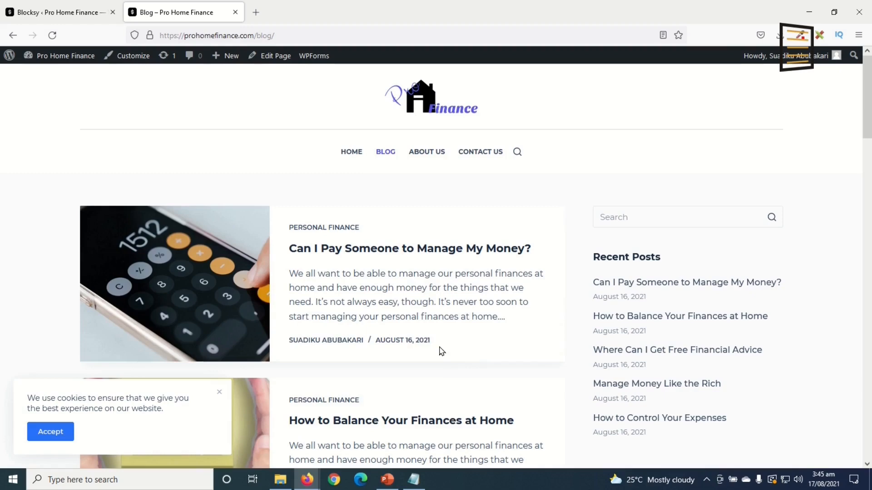
scroll(442, 351, "down", 20)
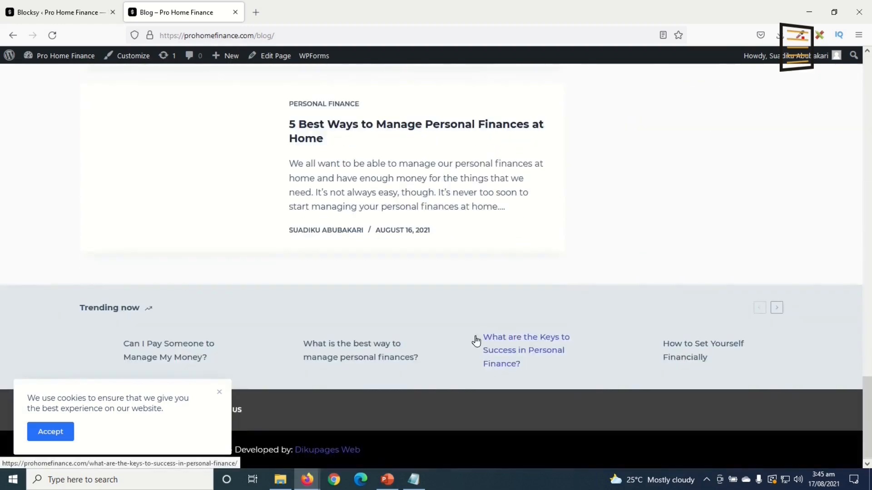
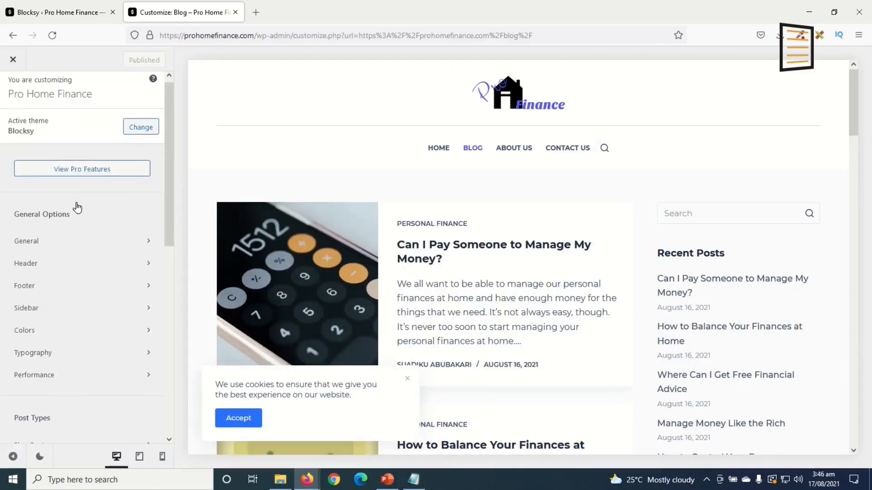
Set the cookie notice to Type 2, a full-width bottom bar, with cookie period Forever
scroll(73, 211, "down", 10)
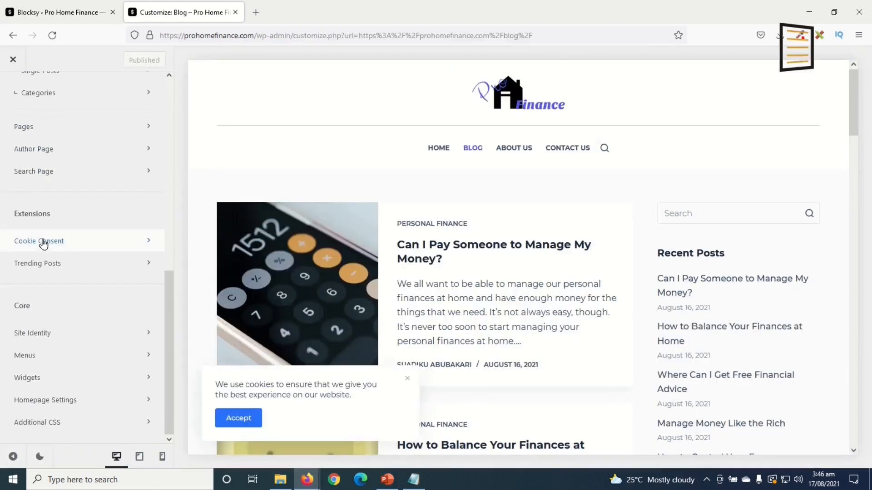
left_click(68, 247)
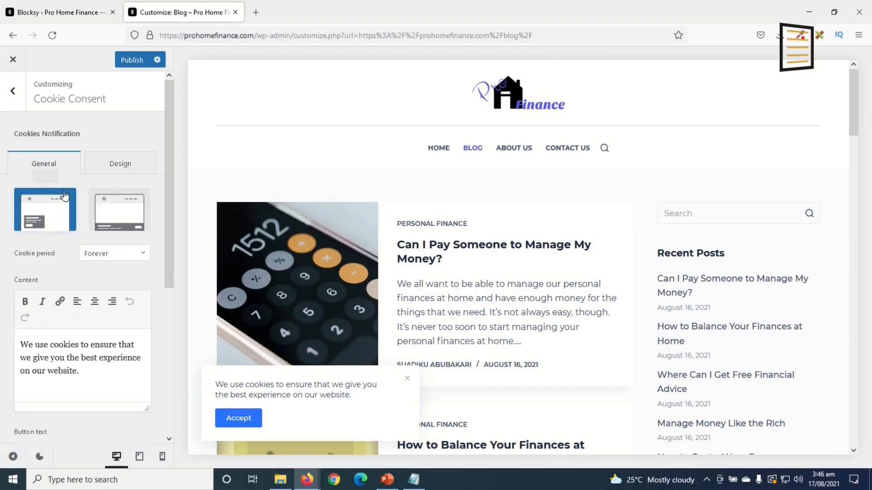
left_click(125, 213)
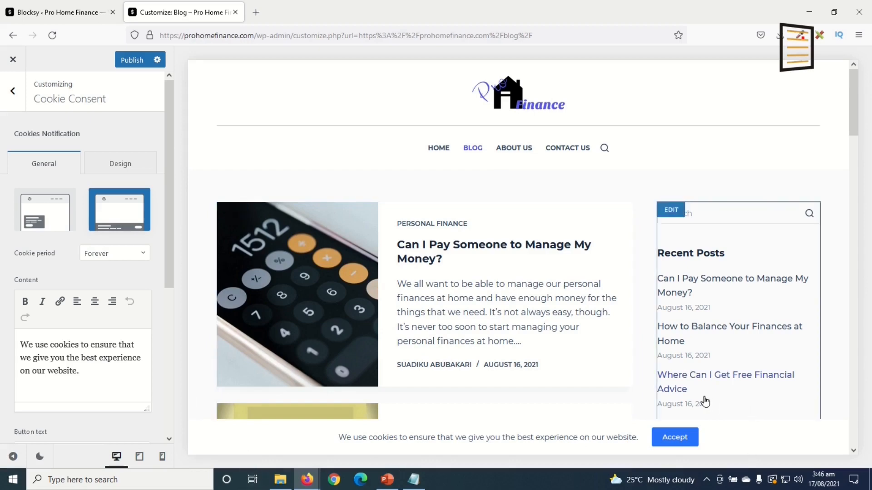
scroll(545, 409, "down", 10)
scroll(581, 422, "down", 15)
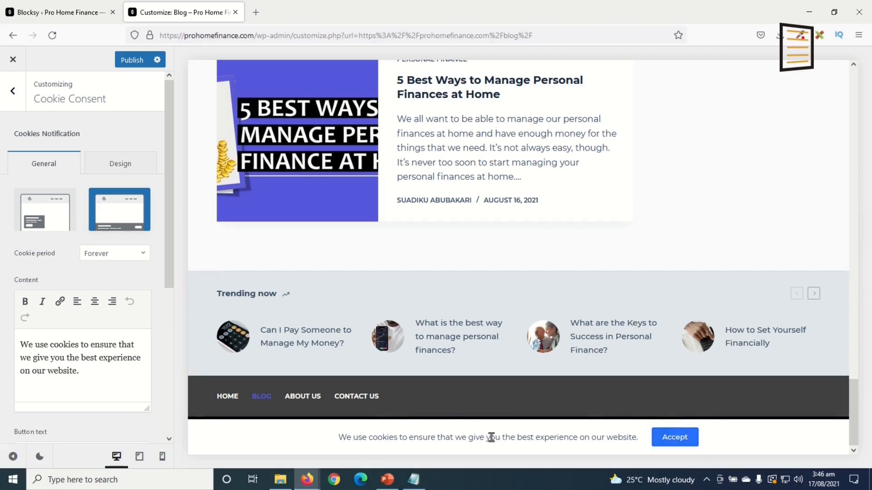
left_click(109, 257)
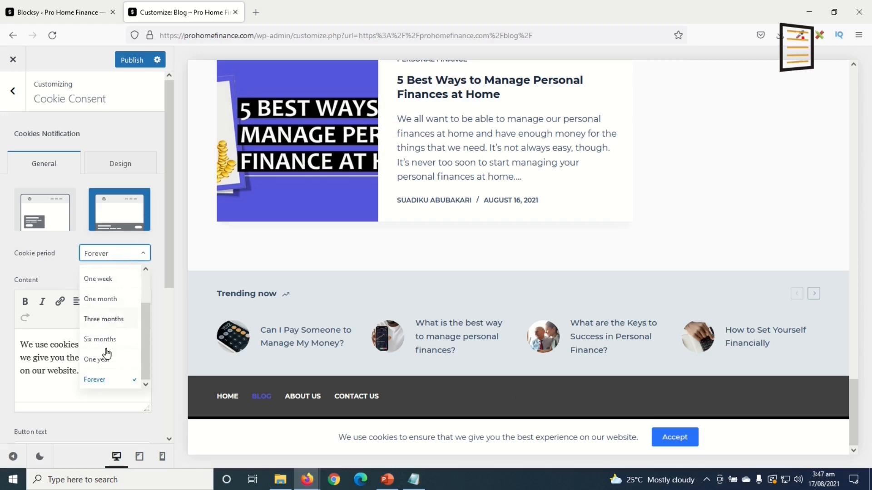
left_click(98, 380)
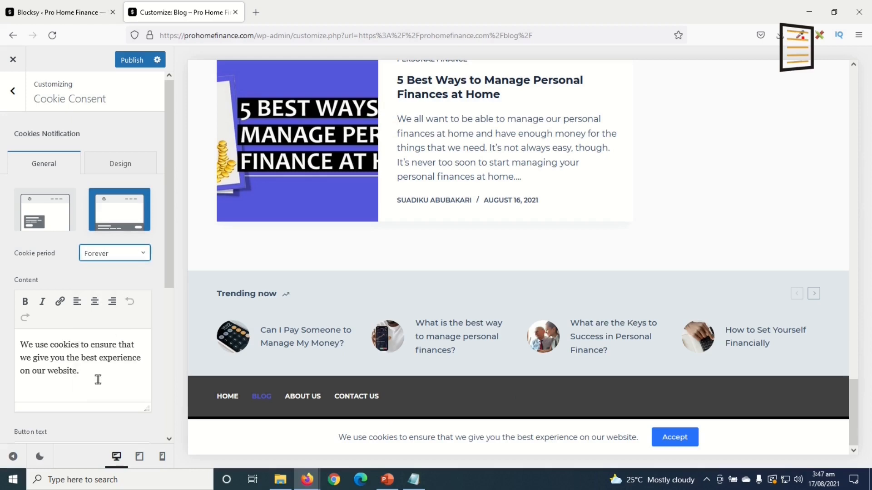
left_click(126, 168)
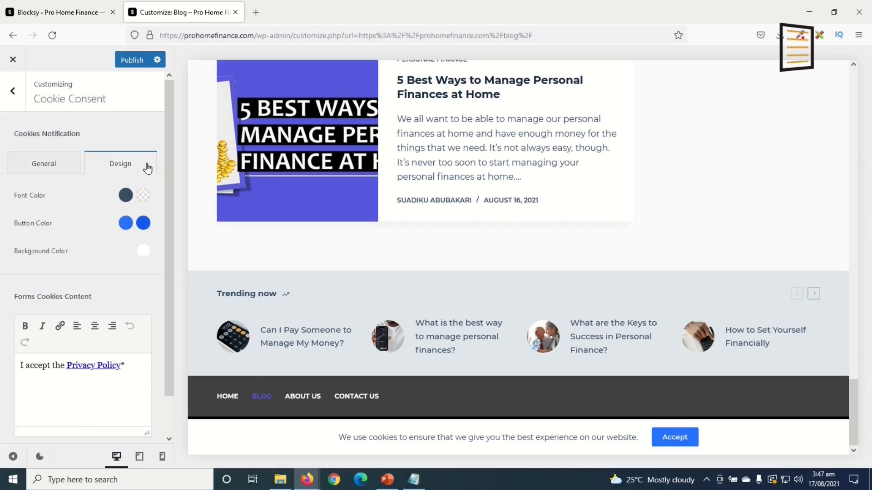
Review the Trending Posts settings and publish the Customizer changes
left_click(14, 105)
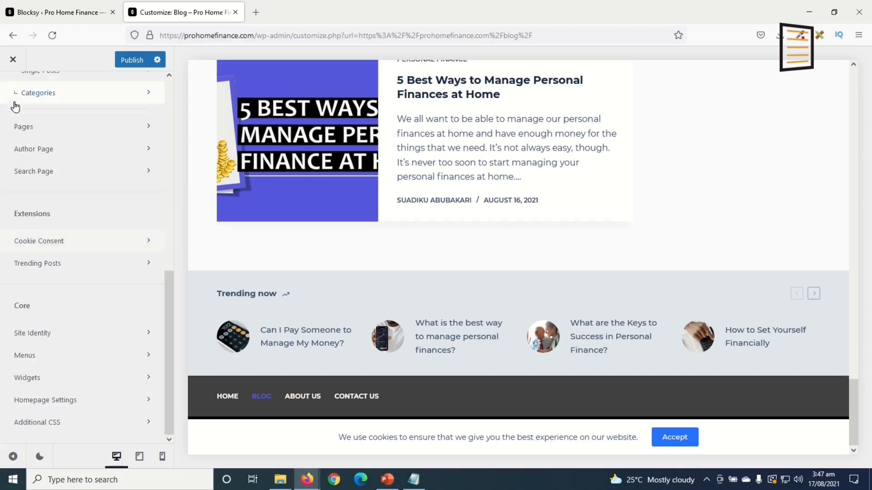
left_click(55, 266)
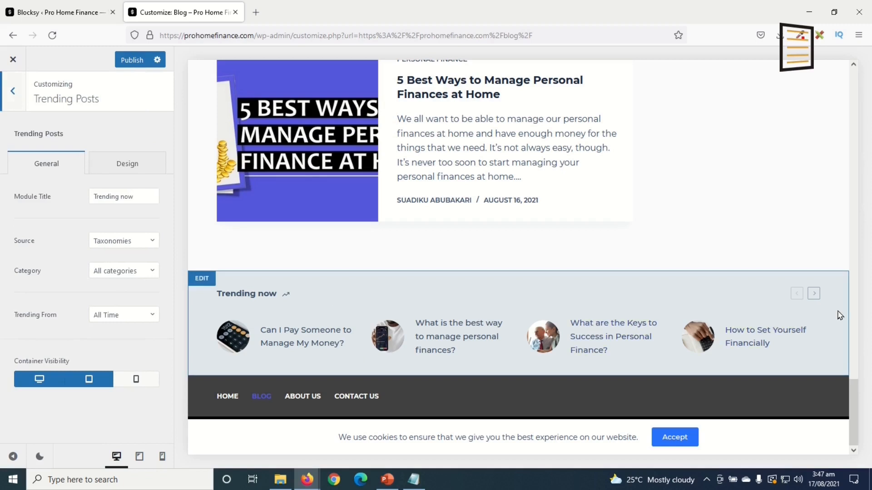
left_click(132, 59)
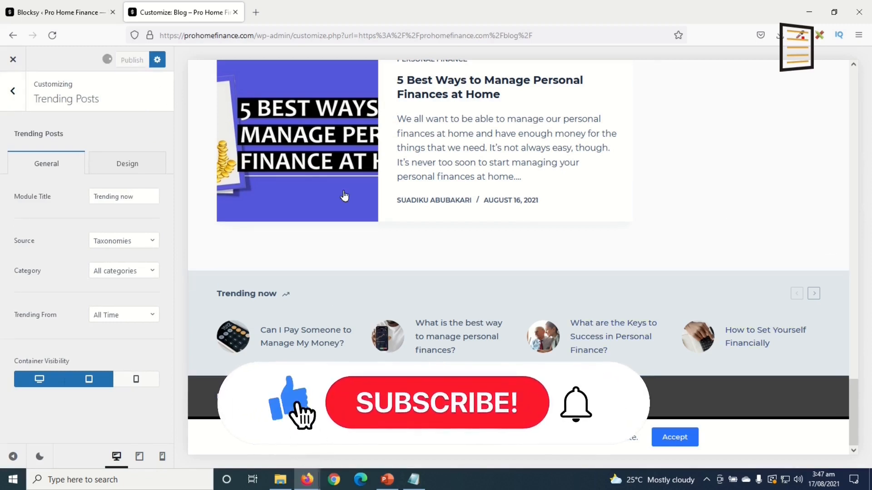
Close the Customizer and look over the updated Blog page
left_click(13, 60)
scroll(599, 286, "down", 5)
scroll(598, 287, "down", 12)
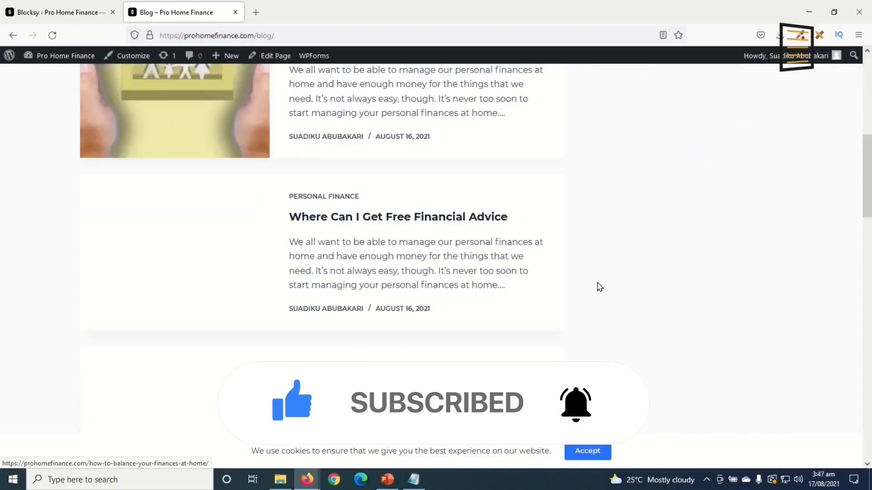
scroll(600, 287, "up", 8)
scroll(602, 286, "down", 10)
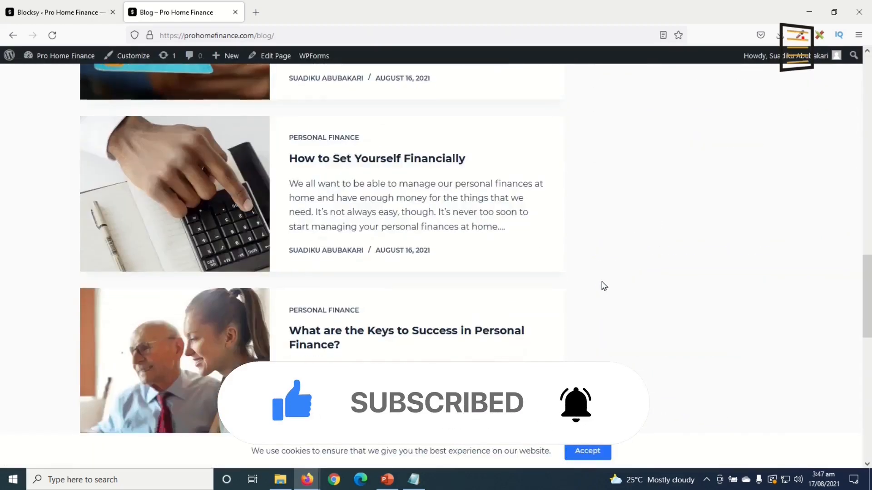
scroll(604, 286, "down", 10)
scroll(604, 287, "up", 4)
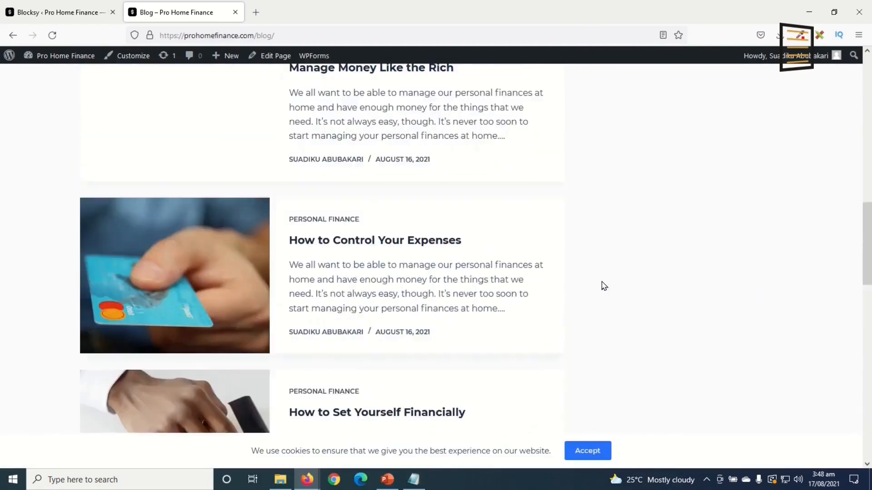
scroll(604, 286, "up", 15)
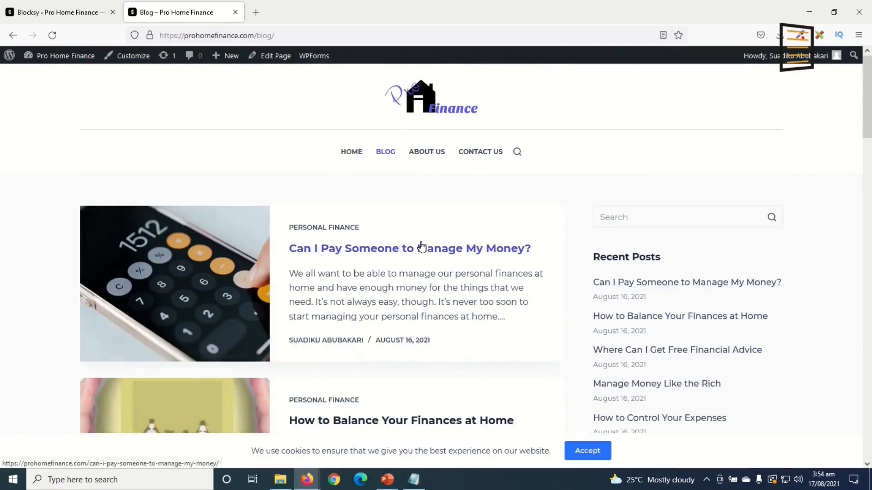
Go to the site's home page and open it in the Elementor editor
left_click(347, 155)
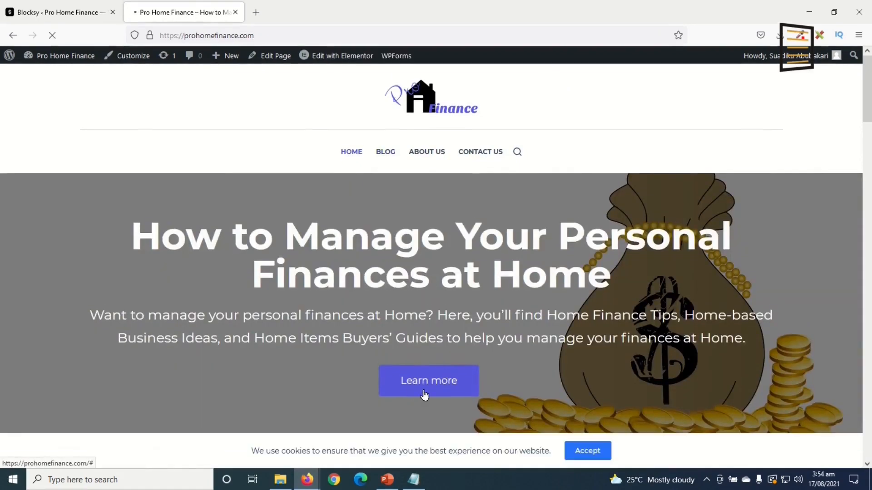
scroll(456, 372, "down", 8)
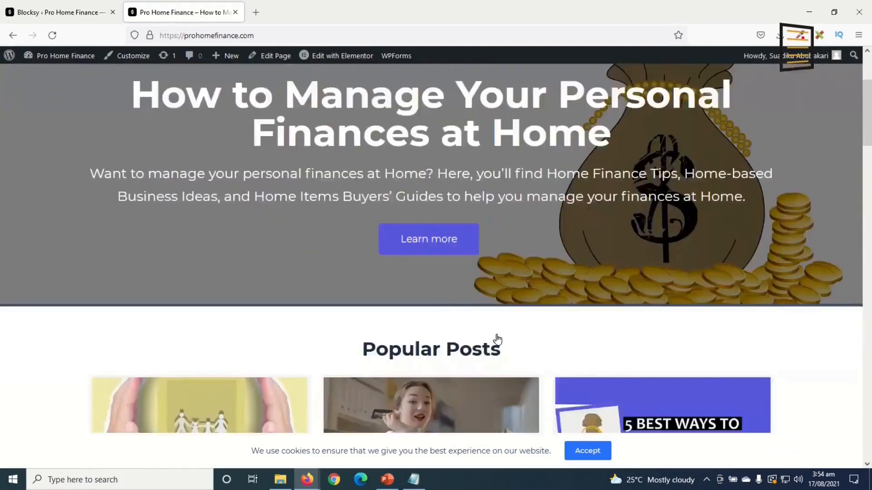
scroll(493, 343, "up", 10)
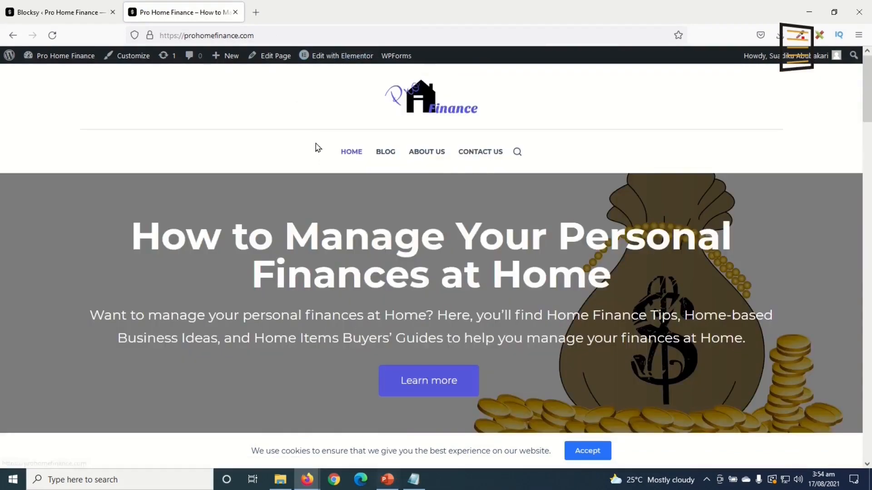
left_click(347, 59)
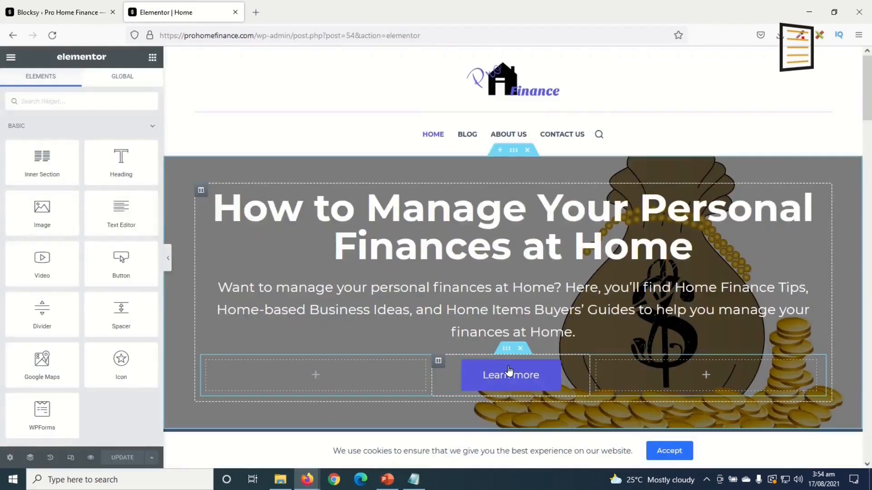
Link the homepage's Learn more button to the Blog page
left_click(511, 375)
left_click(56, 197)
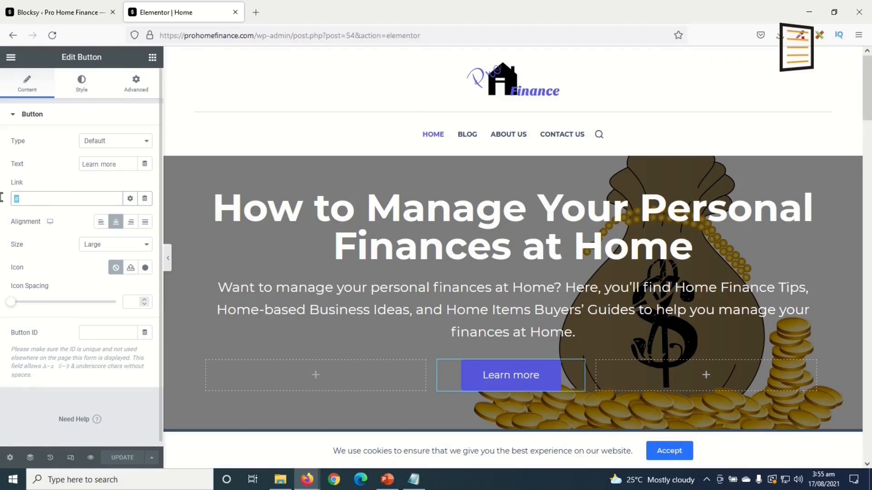
type("blog")
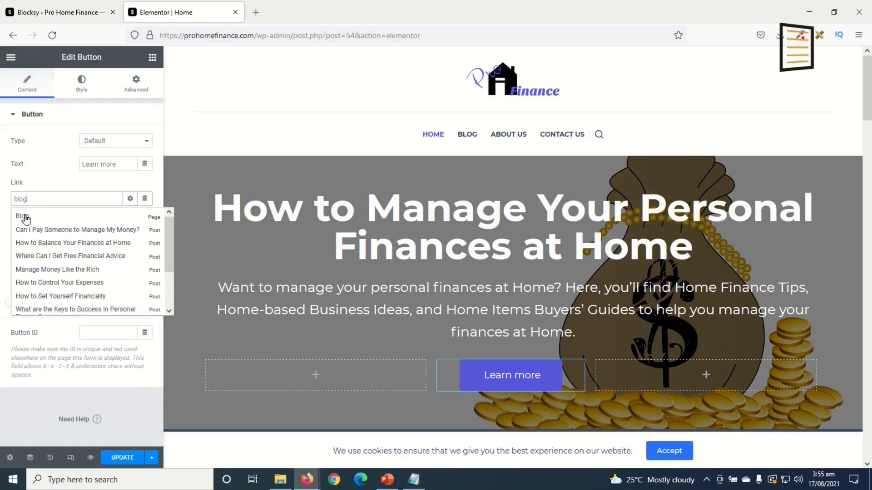
left_click(22, 217)
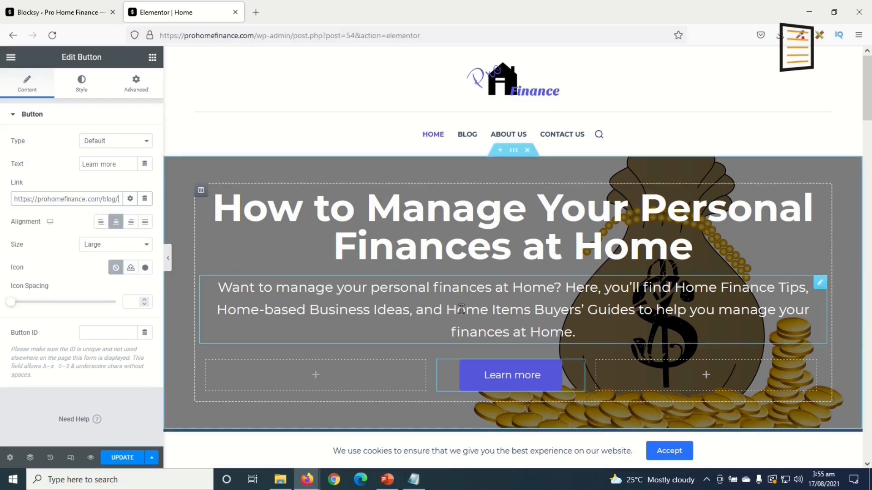
scroll(464, 309, "down", 8)
scroll(464, 309, "down", 10)
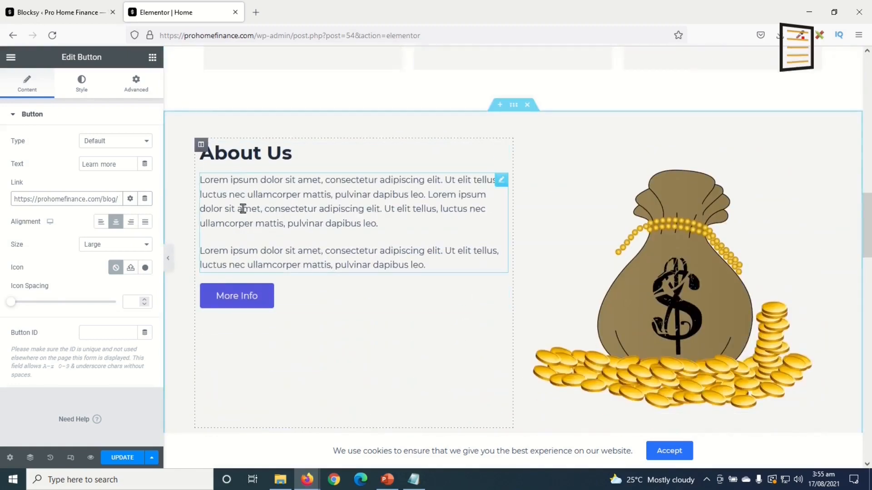
Link the More Info button to the About Us page and save the homepage
left_click(243, 296)
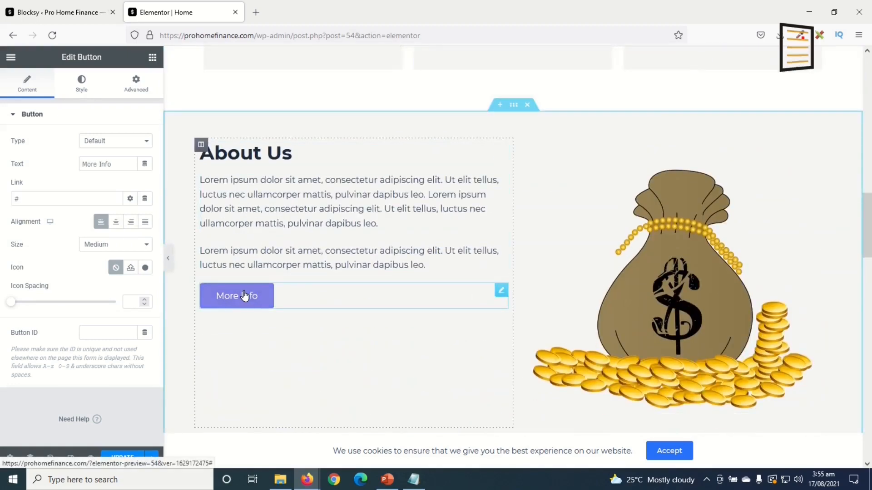
left_click_drag(31, 201, 1, 184)
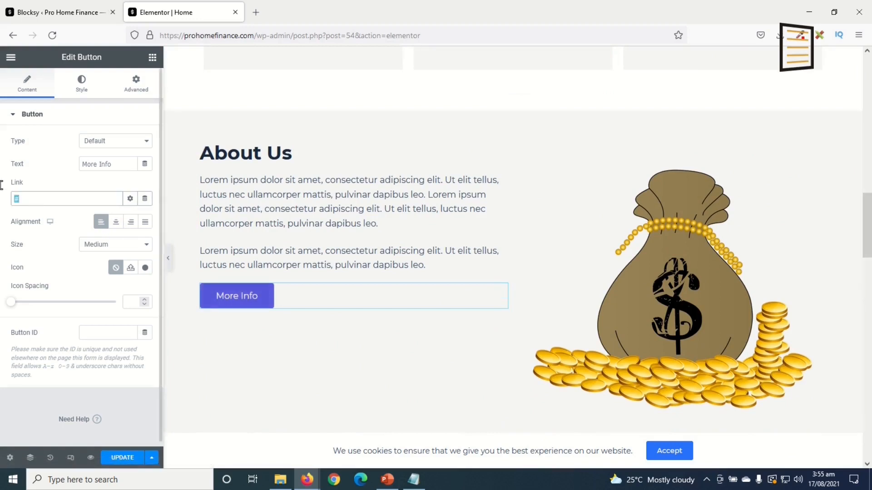
type("abo")
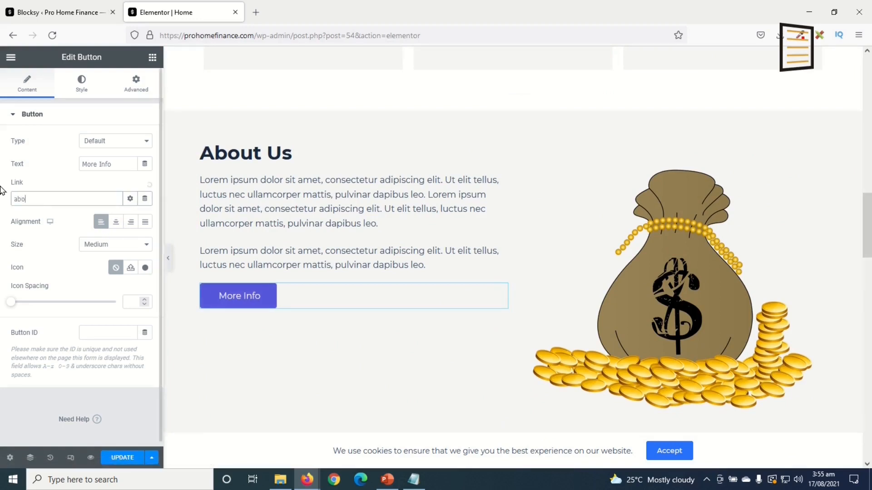
type("ut")
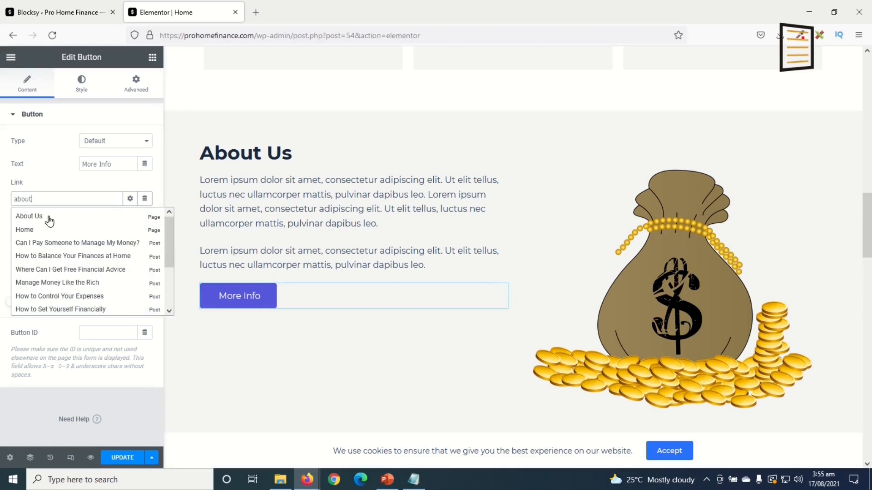
left_click(40, 217)
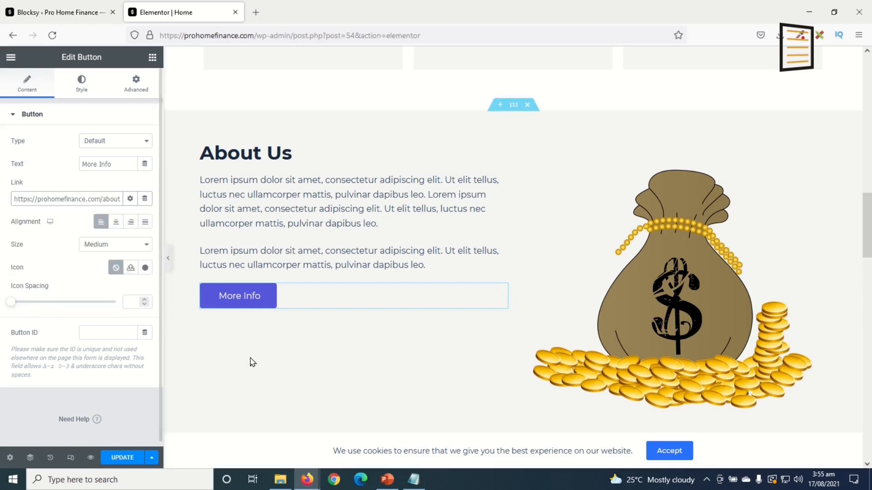
scroll(397, 318, "down", 10)
scroll(397, 318, "down", 5)
scroll(369, 350, "up", 3)
left_click(117, 459)
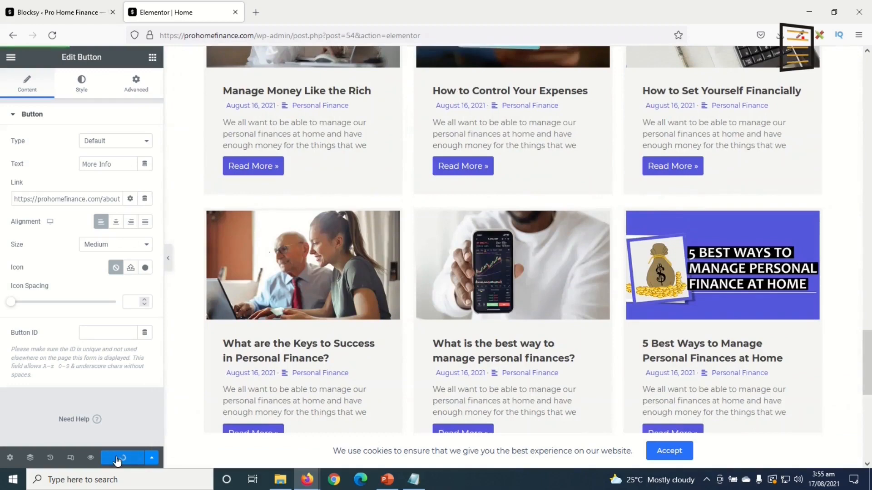
left_click(11, 57)
View the live homepage and test where the Learn more and More Info buttons lead
left_click(64, 223)
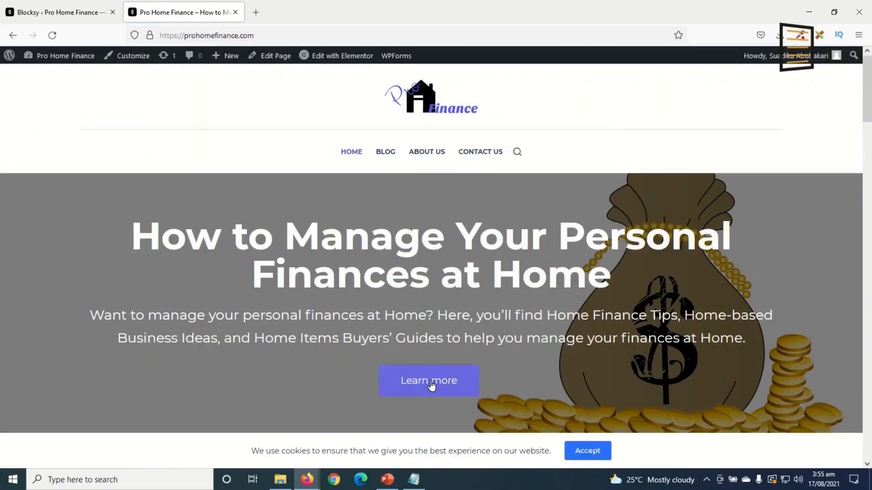
left_click(433, 384)
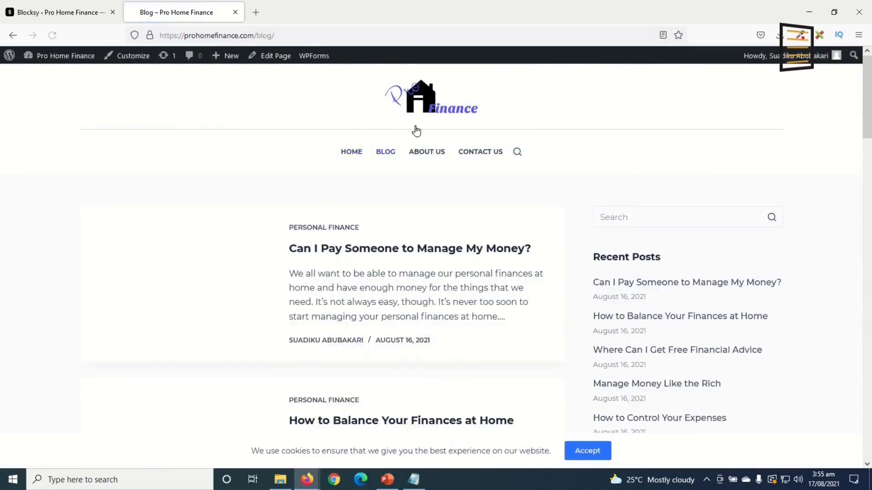
left_click(13, 35)
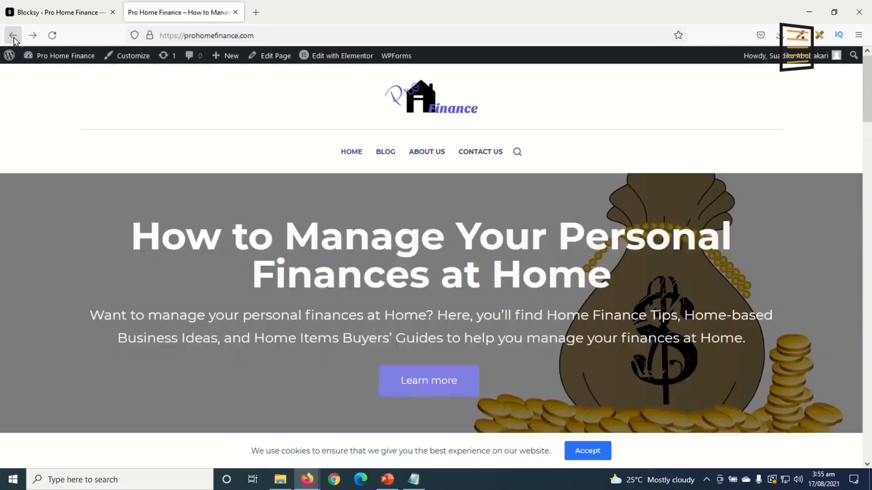
scroll(327, 218, "down", 5)
scroll(341, 221, "down", 10)
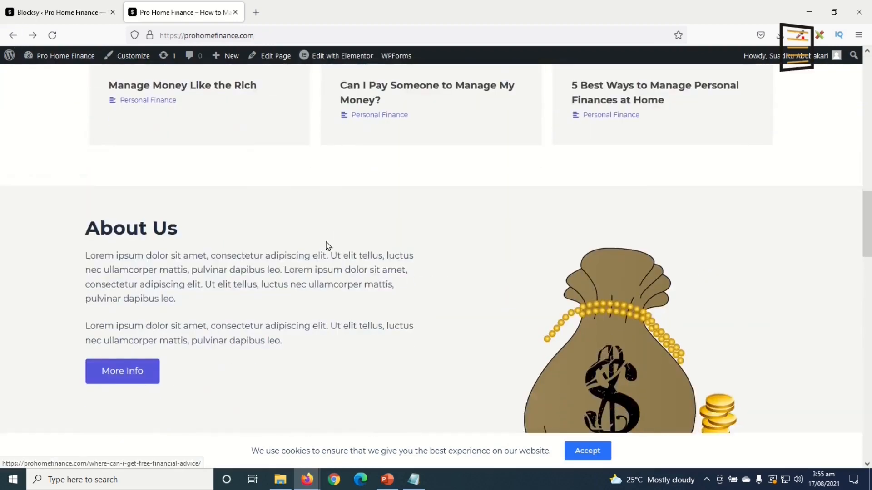
left_click(124, 286)
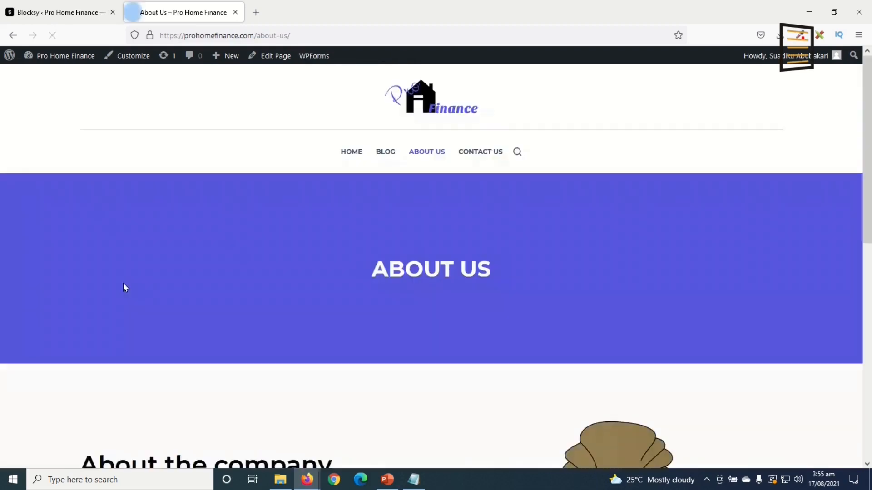
scroll(507, 299, "down", 10)
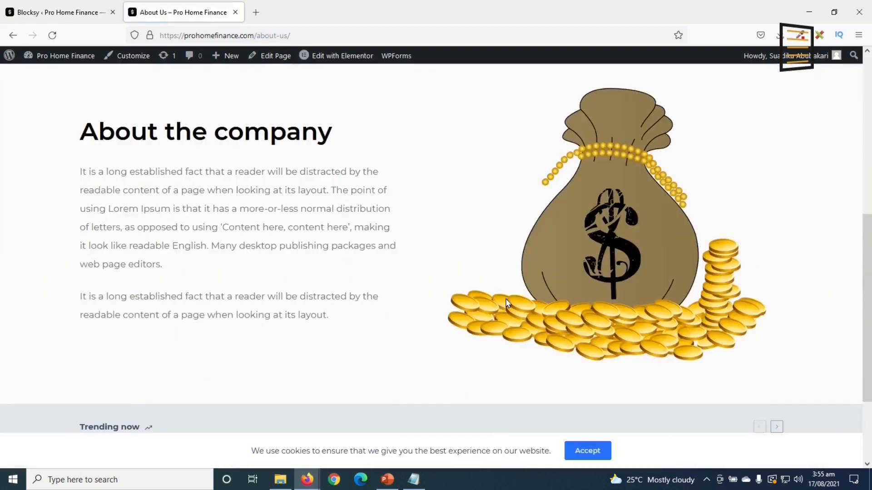
scroll(508, 309, "up", 7)
scroll(508, 309, "up", 3)
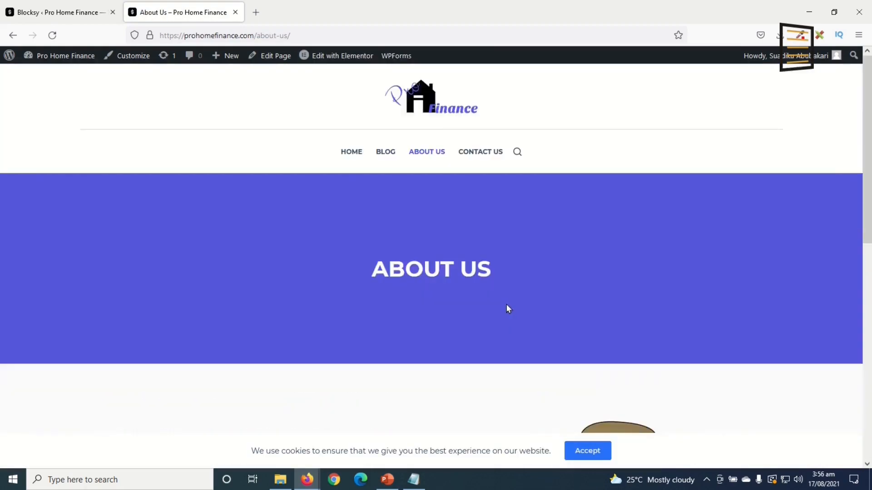
left_click(353, 151)
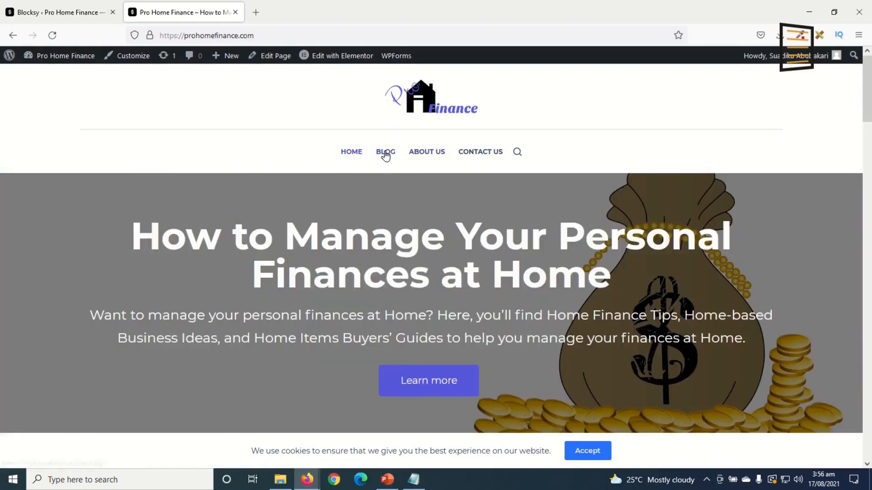
Test the BLOG, HOME and ABOUT US menu links on the live site
left_click(385, 154)
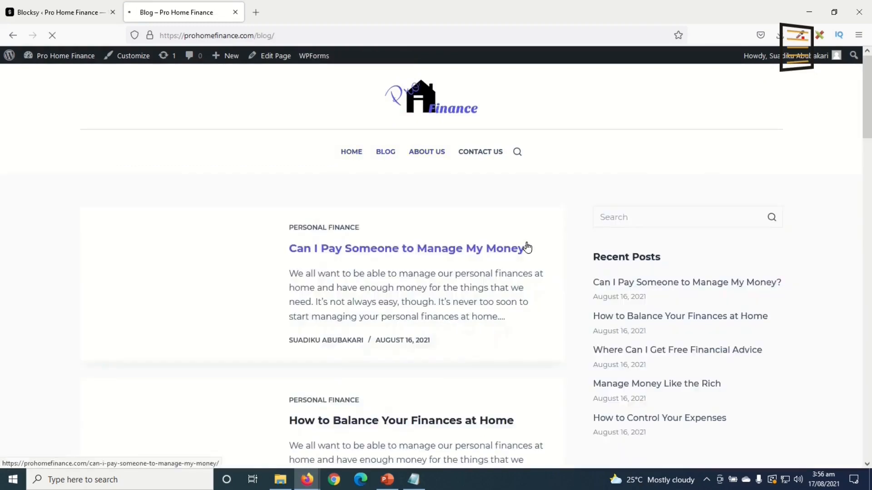
scroll(527, 247, "down", 6)
scroll(528, 248, "down", 3)
scroll(528, 247, "up", 10)
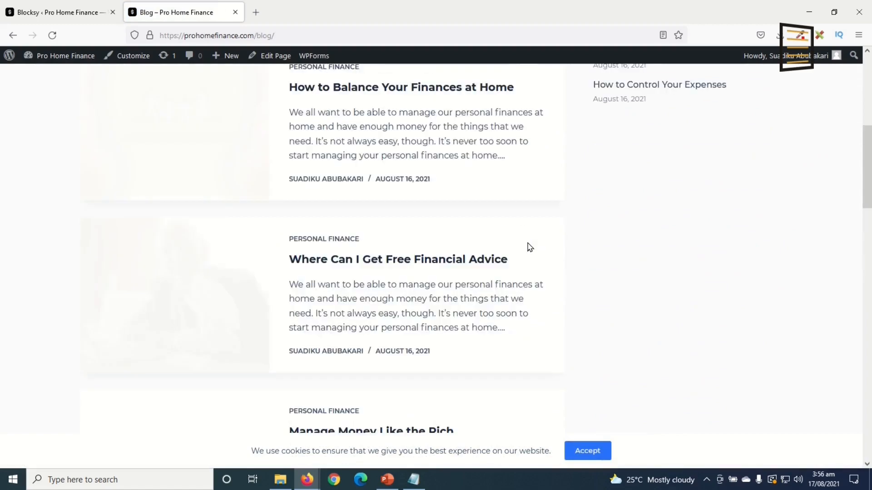
left_click(351, 153)
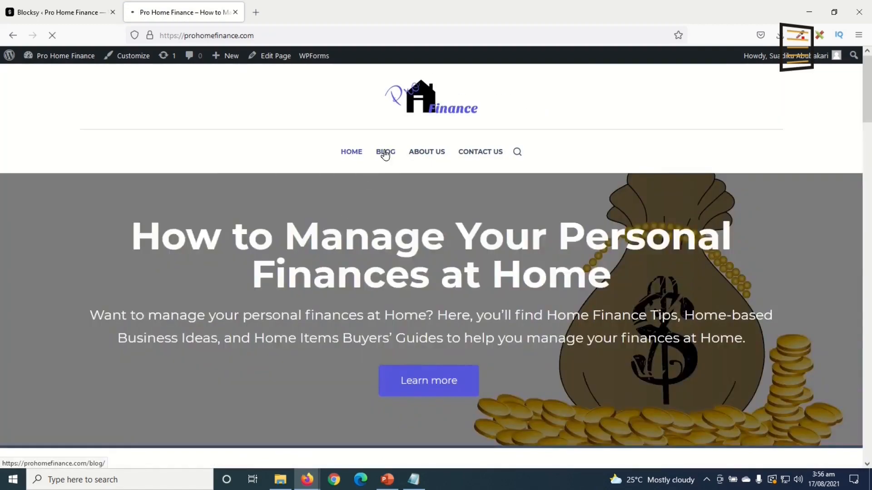
scroll(555, 224, "down", 5)
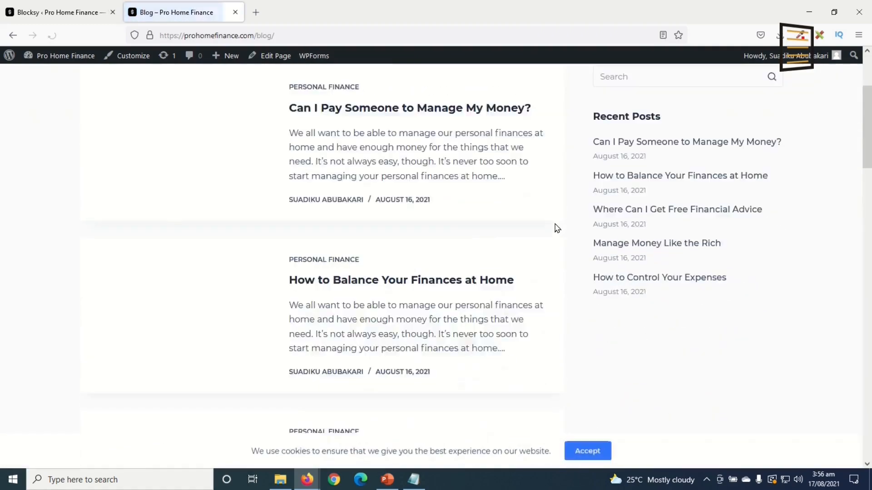
scroll(555, 225, "up", 5)
left_click(426, 152)
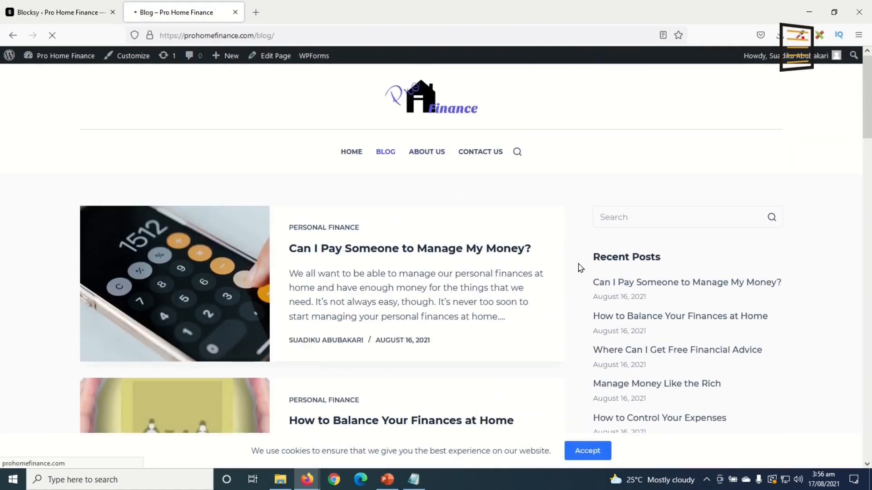
scroll(581, 270, "down", 7)
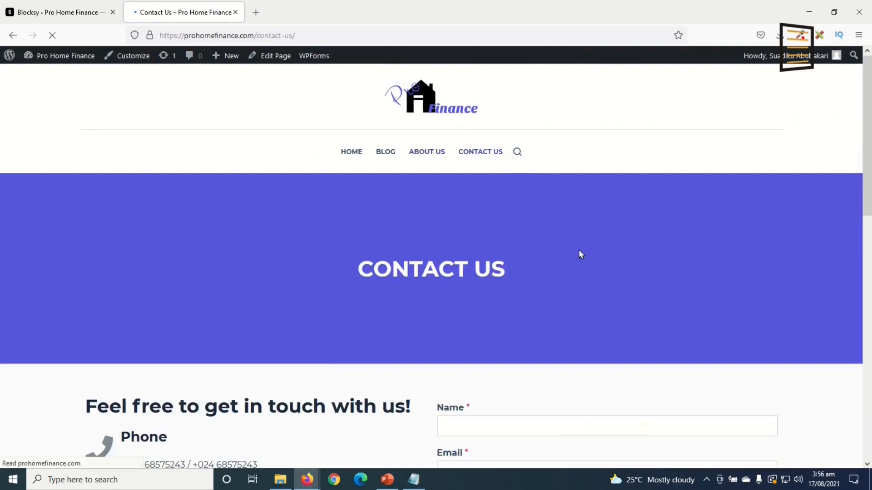
scroll(581, 250, "down", 8)
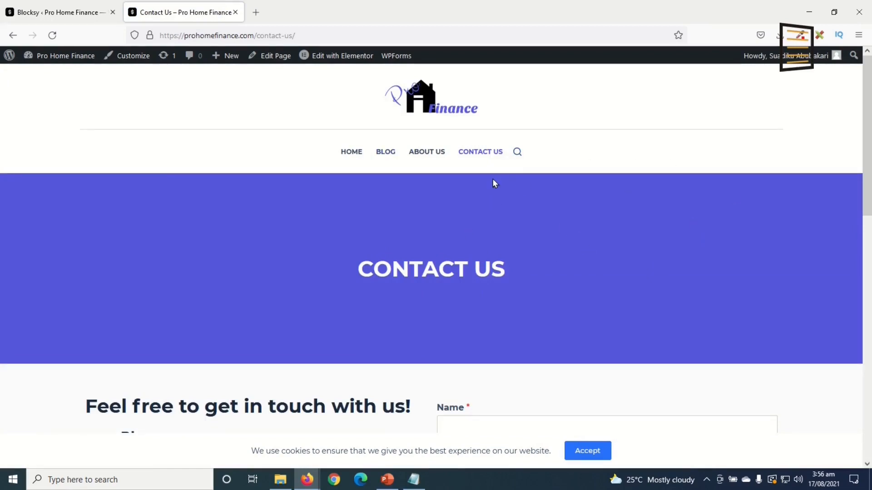
Search the site from the header for 'can i' and show all results
left_click(517, 153)
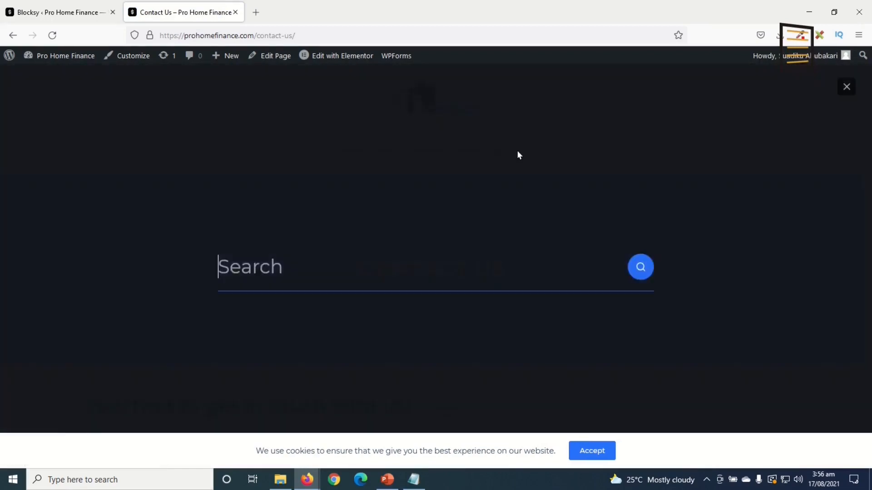
type("can i")
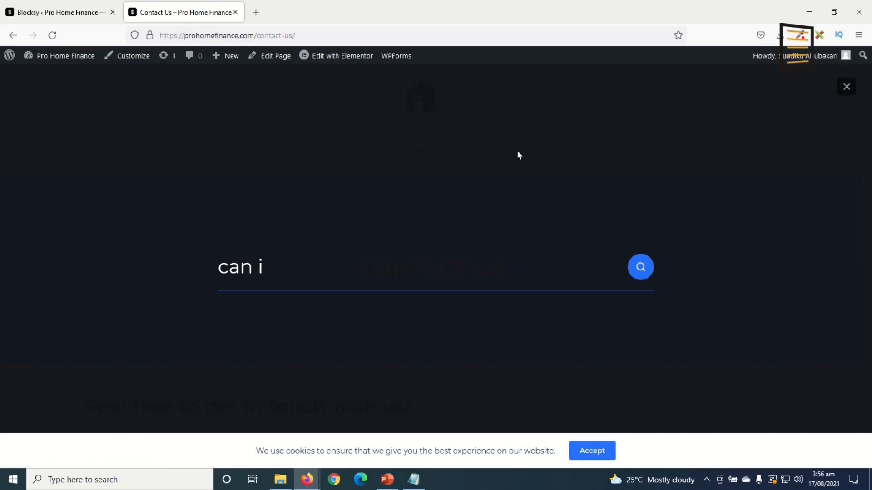
type(" ca")
key("BackSpace")
key("BackSpace")
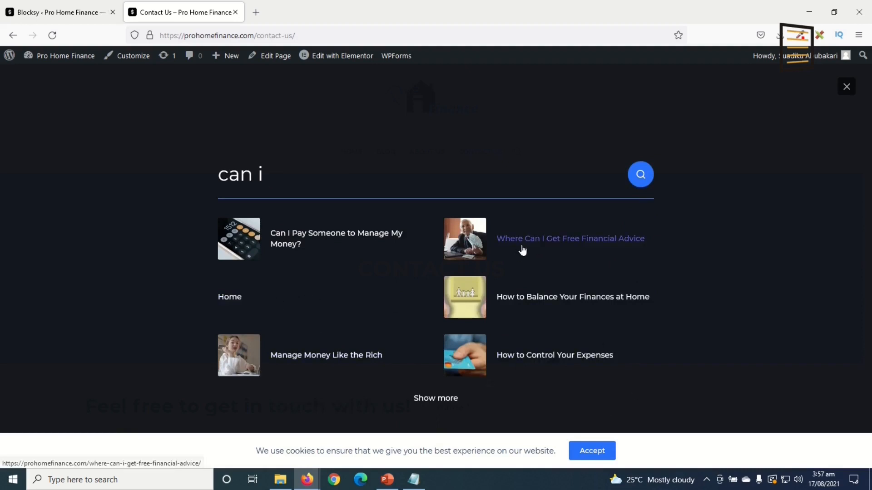
left_click(437, 399)
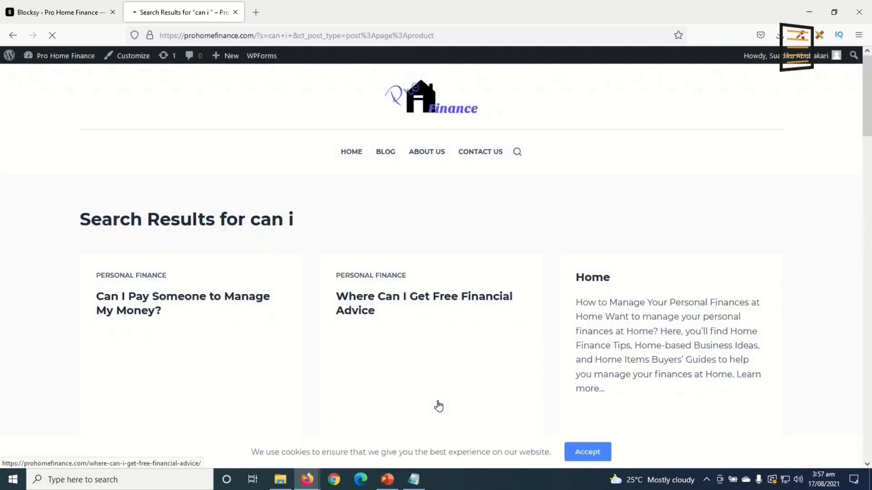
scroll(548, 312, "down", 7)
scroll(550, 314, "up", 7)
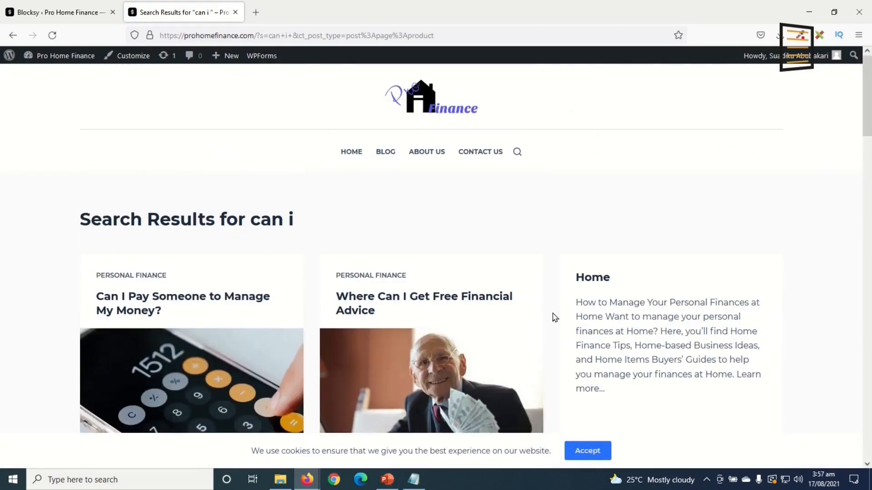
On the Blog page, search the sidebar for 'how to', then clear the search box
left_click(387, 153)
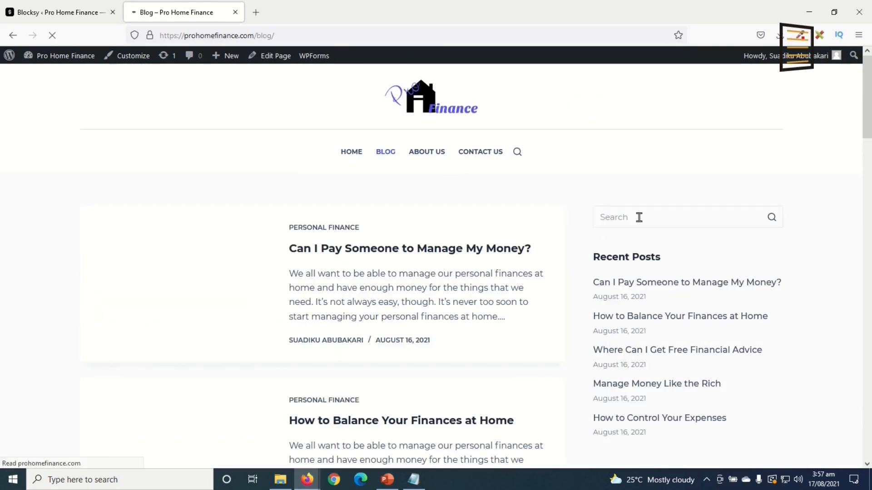
left_click(639, 218)
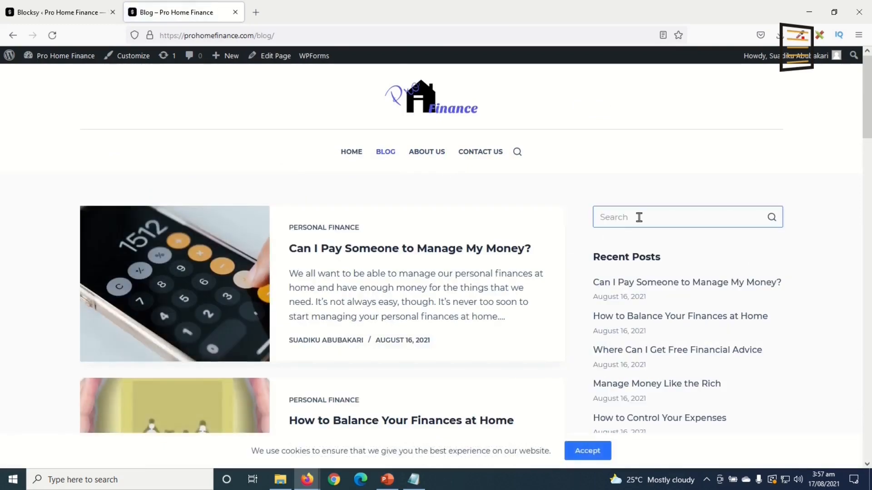
type("how to")
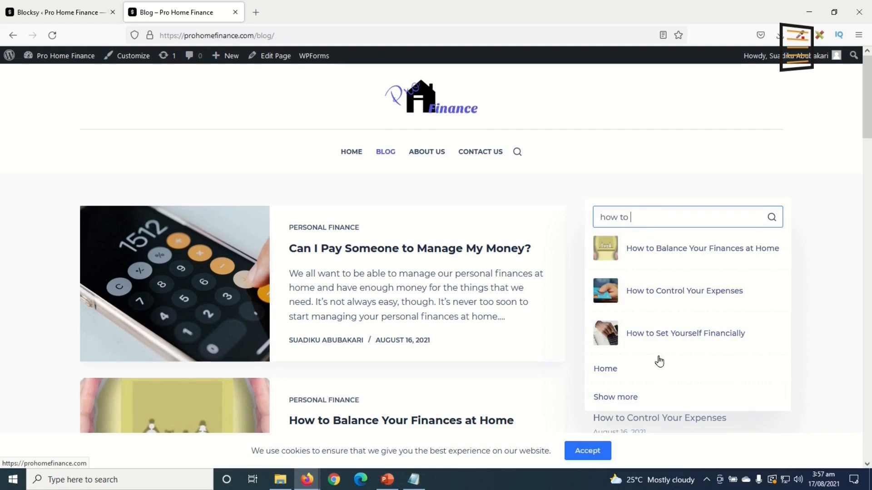
key("ctrl+a")
key("BackSpace")
left_click(643, 171)
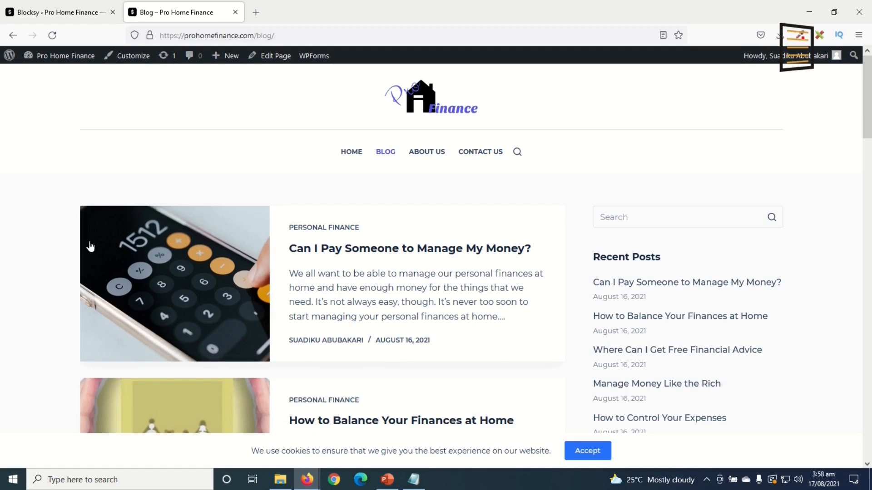
Close the blog tab and search the Add Plugins page for 'ran'
left_click(234, 12)
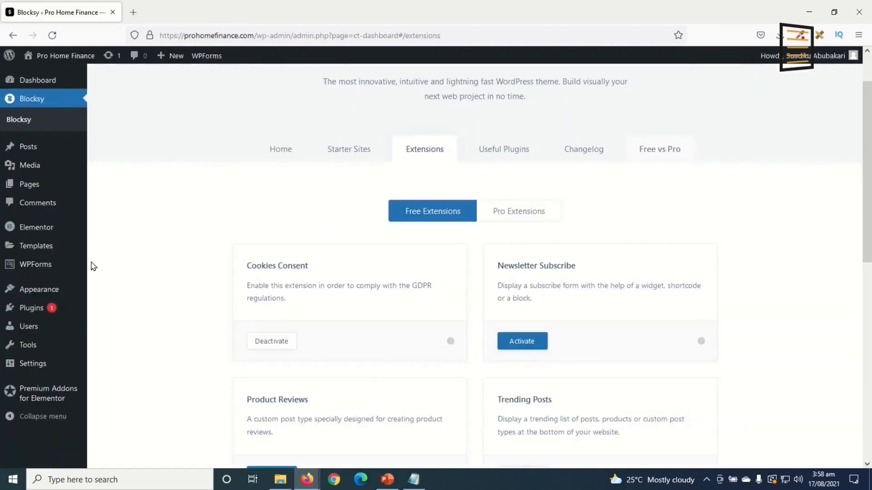
mouse_move(42, 311)
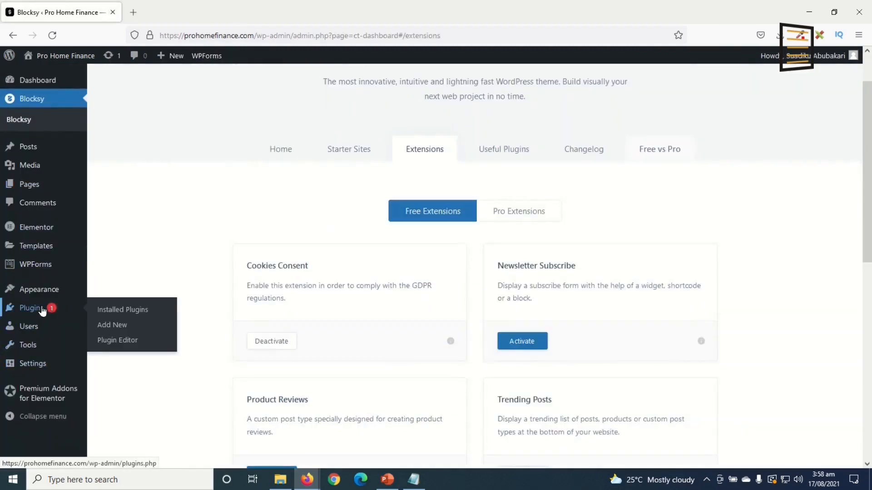
left_click(113, 326)
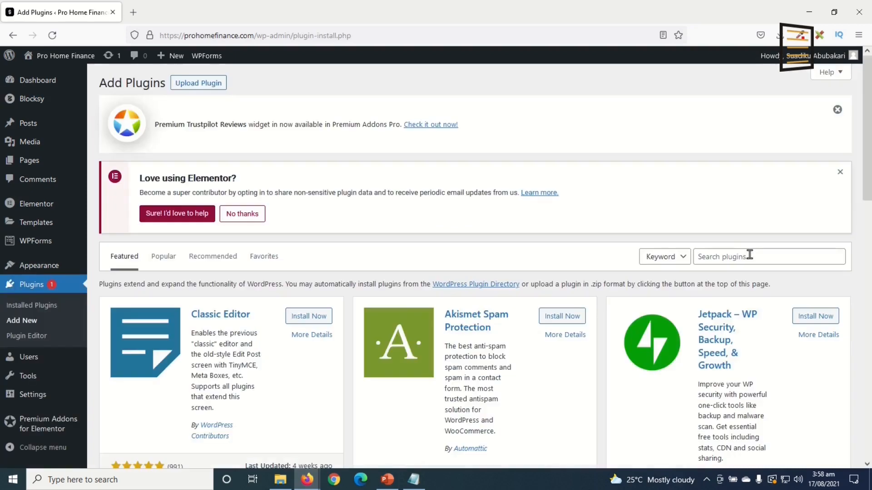
left_click(749, 255)
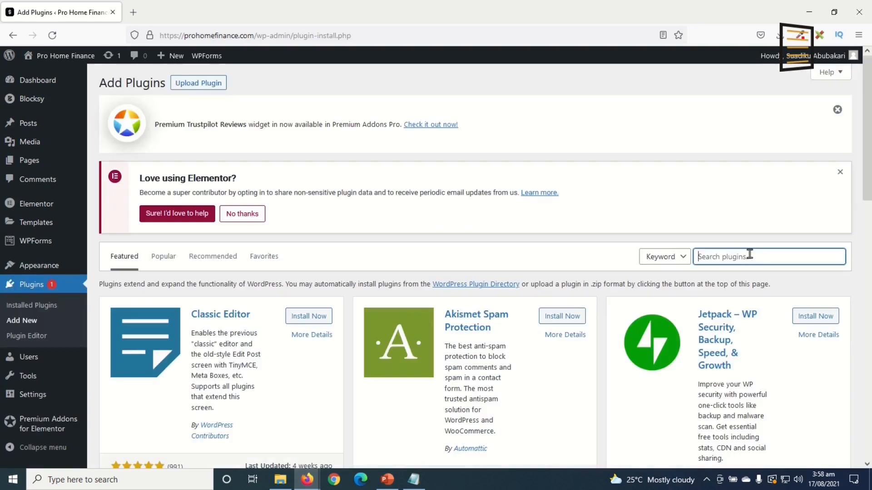
type("rankmath")
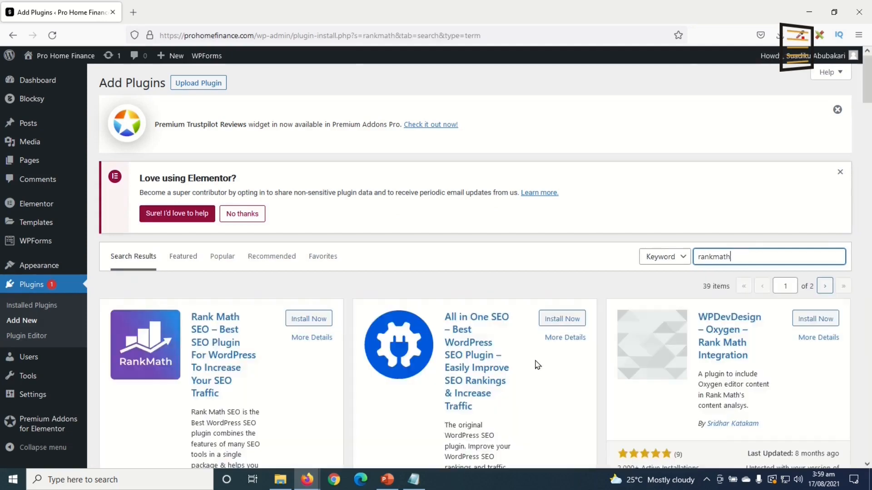
Install and activate the Rank Math SEO plugin
scroll(204, 357, "down", 2)
scroll(248, 335, "down", 3)
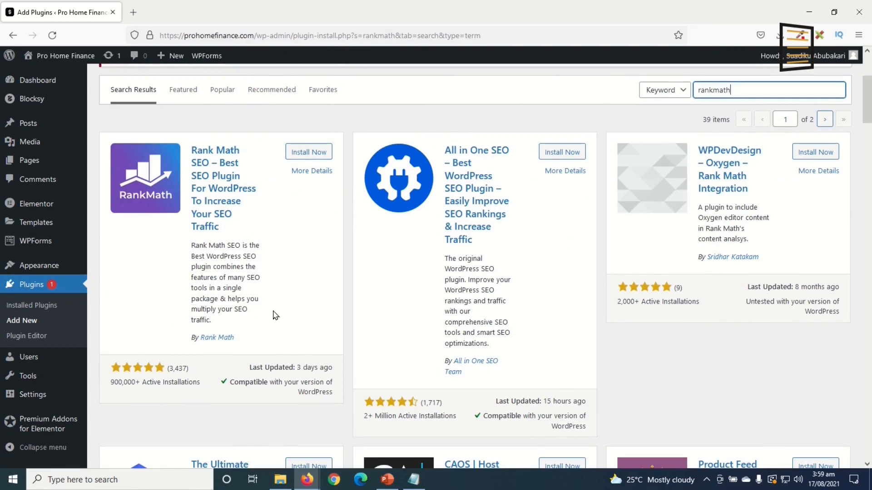
scroll(290, 282, "up", 3)
left_click(309, 264)
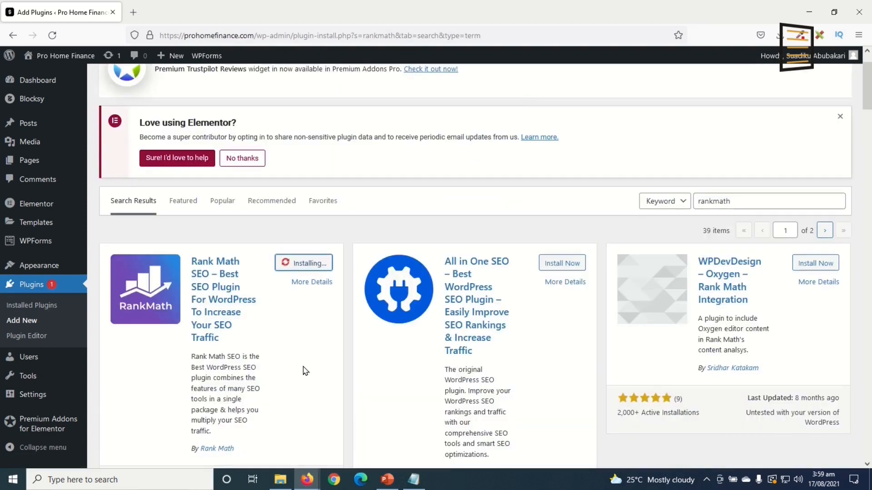
left_click(313, 268)
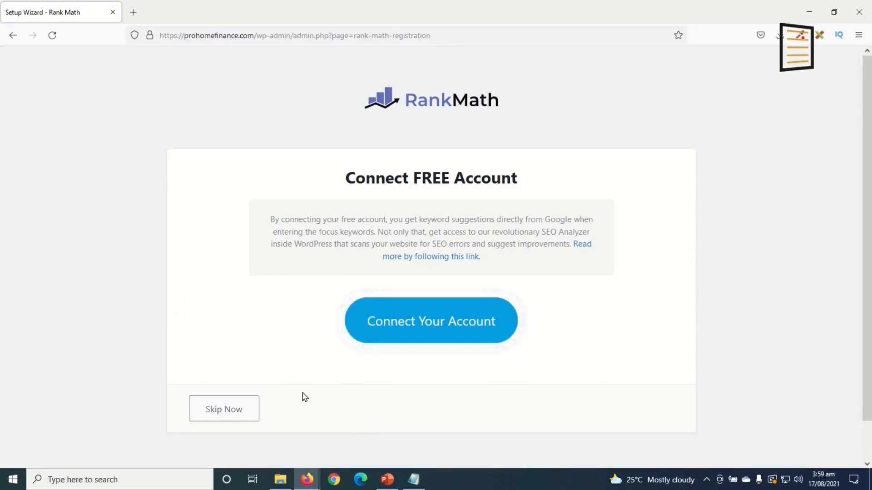
Connect a free Rank Math account through Google sign-in and activate the Free Plan
left_click(420, 329)
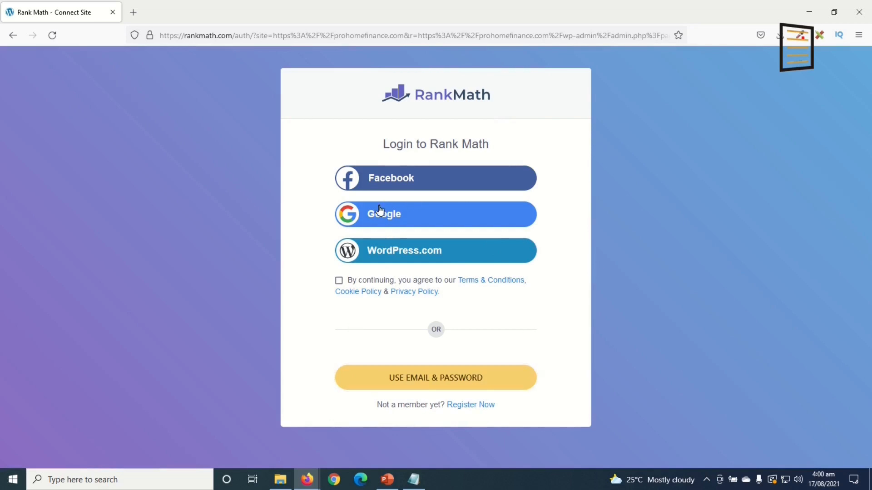
left_click(416, 219)
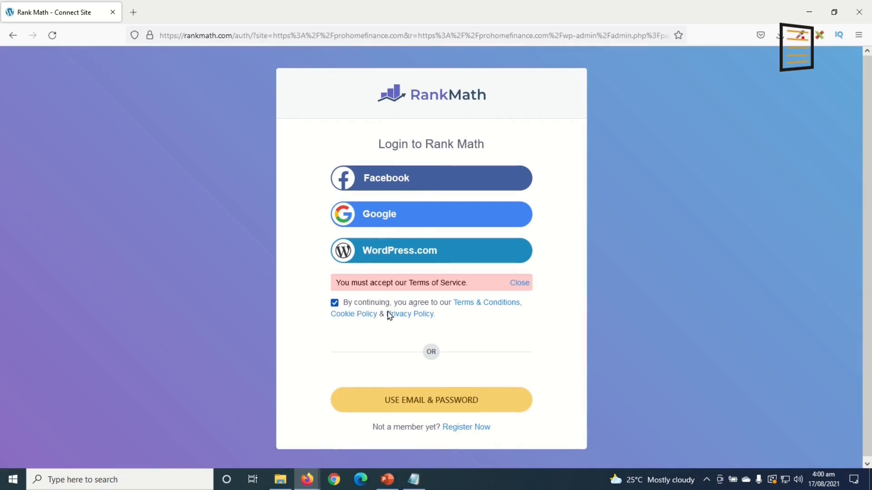
left_click(387, 217)
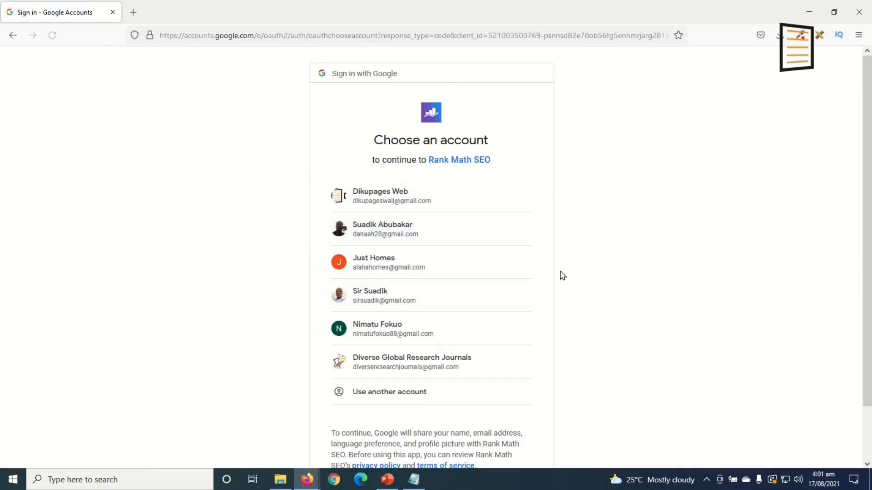
left_click(389, 195)
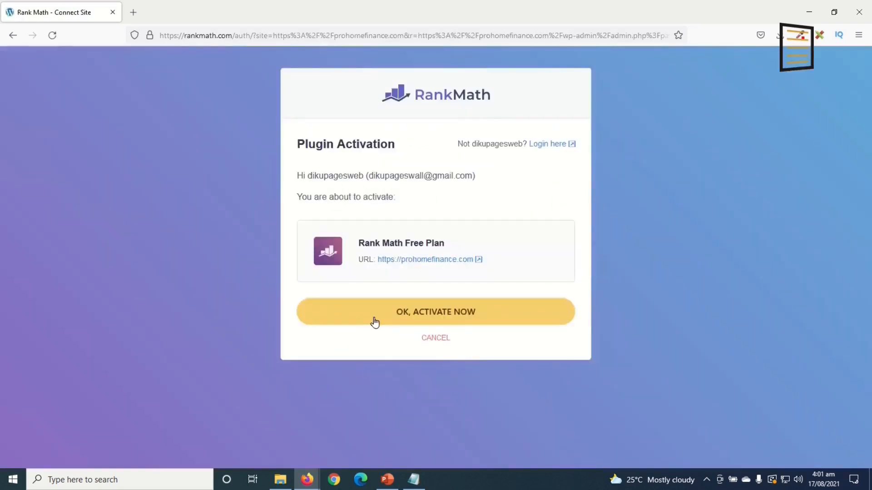
left_click(467, 312)
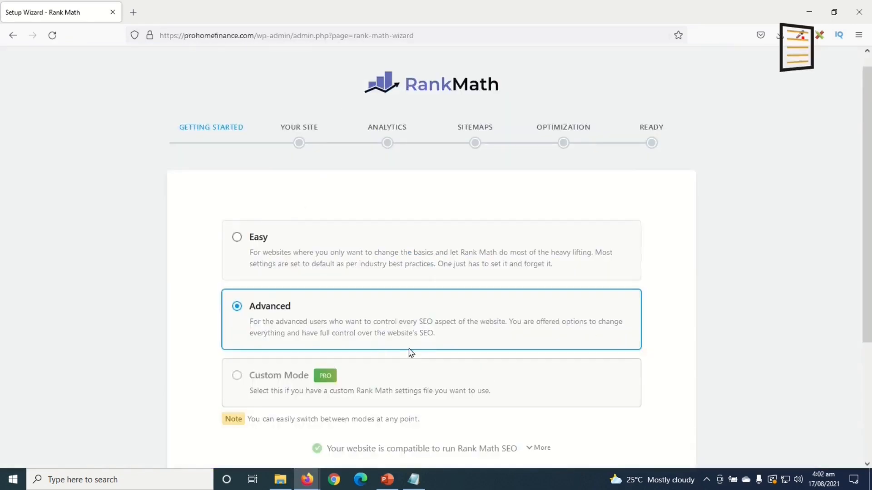
Leave the setup wizard and enable the Local SEO & Knowledge Graph module
scroll(411, 350, "down", 1)
scroll(411, 351, "down", 3)
left_click(435, 438)
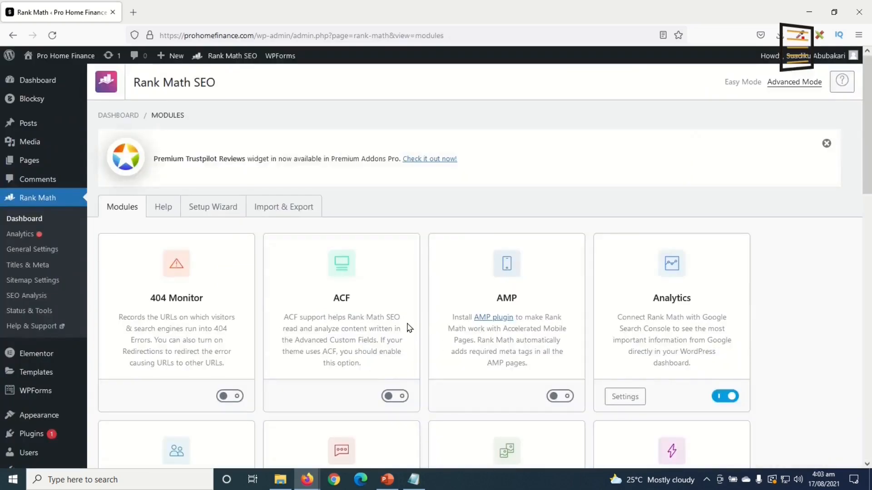
scroll(410, 327, "down", 8)
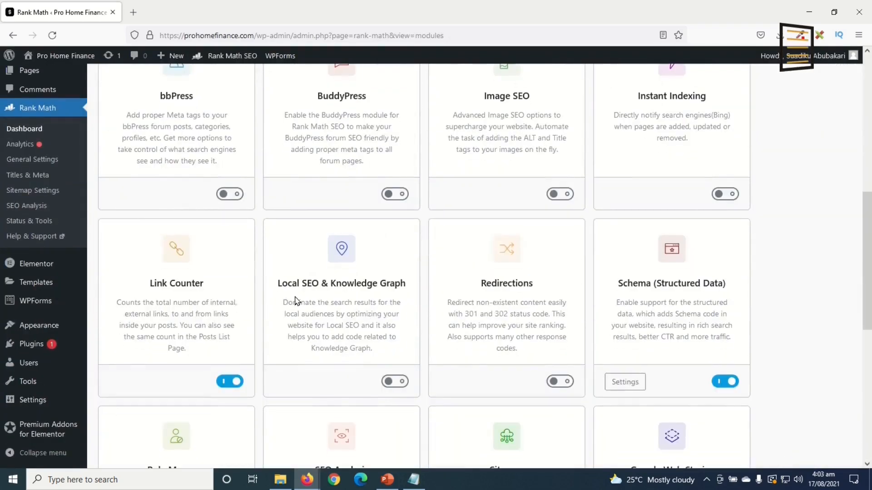
left_click(399, 381)
Open the post '5 Best Ways to Manage Personal Finances at Home' in Elementor
scroll(413, 401, "down", 7)
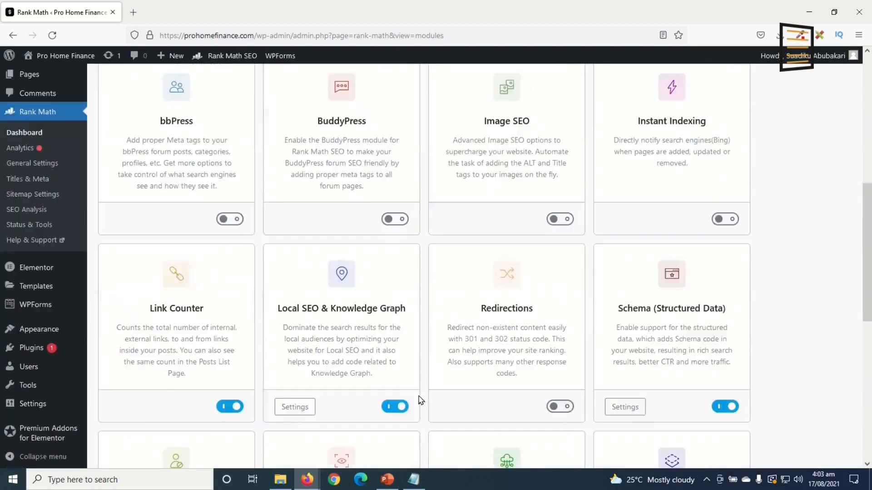
scroll(417, 399, "up", 5)
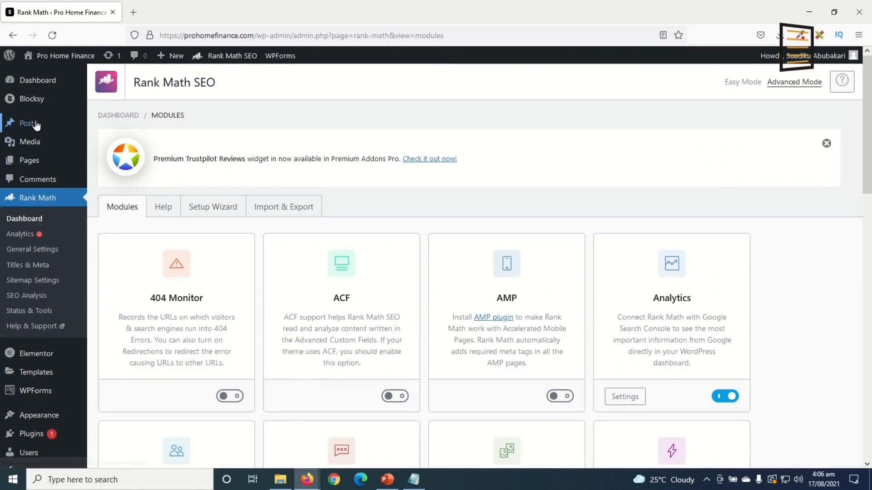
mouse_move(37, 125)
scroll(424, 270, "down", 5)
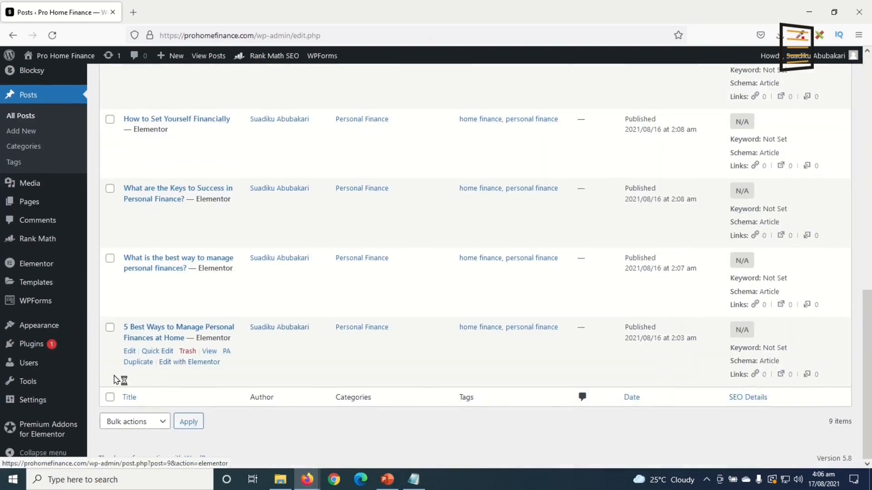
left_click(189, 362)
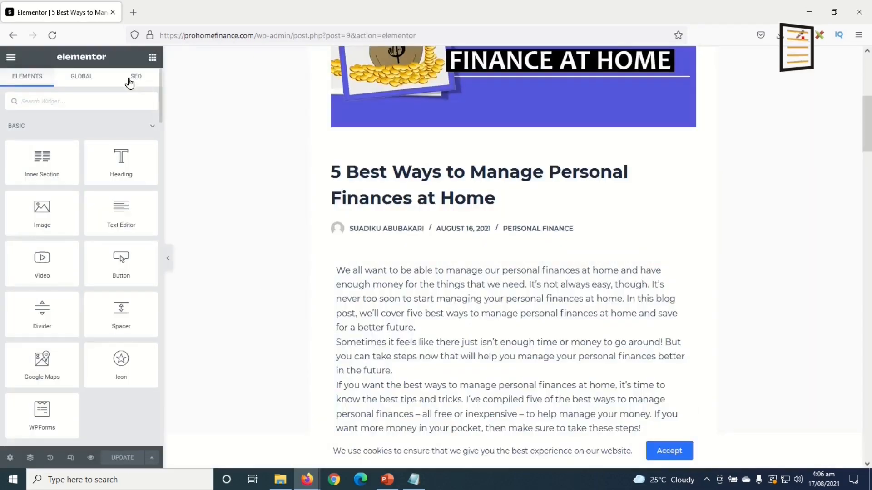
Set the post's Rank Math focus keyword to 'best ways to manage personal finances'
left_click(136, 78)
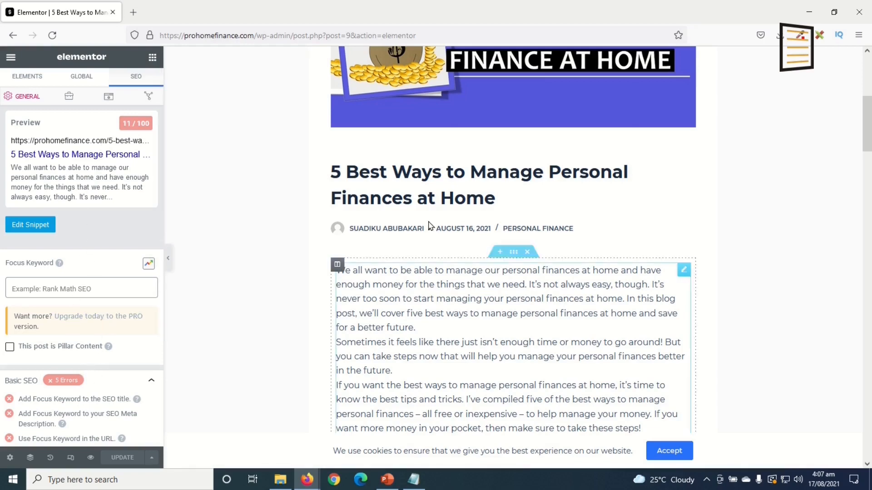
scroll(472, 374, "down", 5)
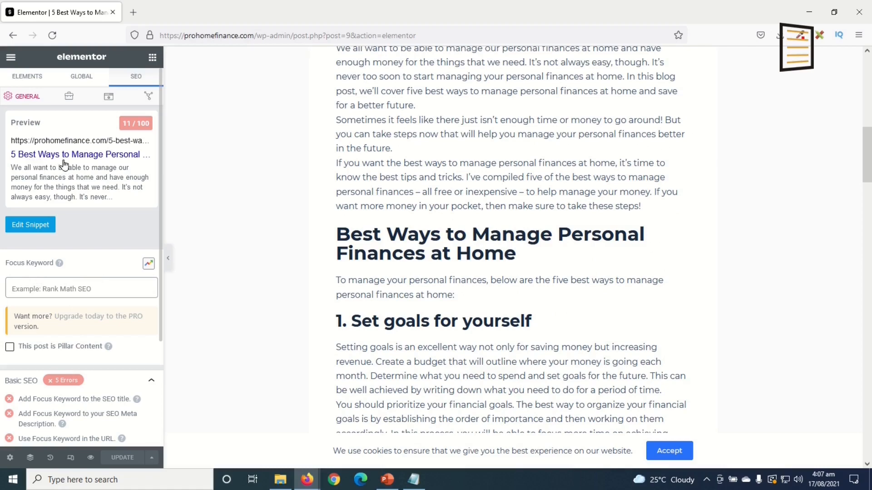
left_click(76, 289)
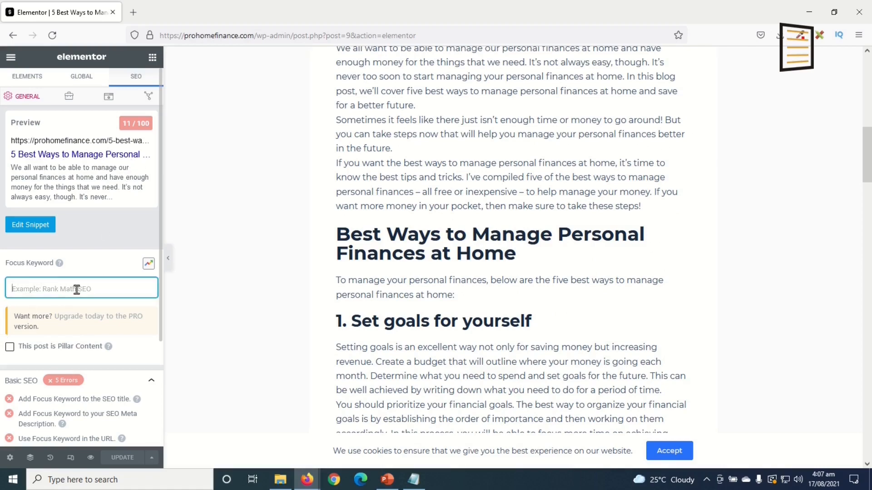
type("best ways to manage personal")
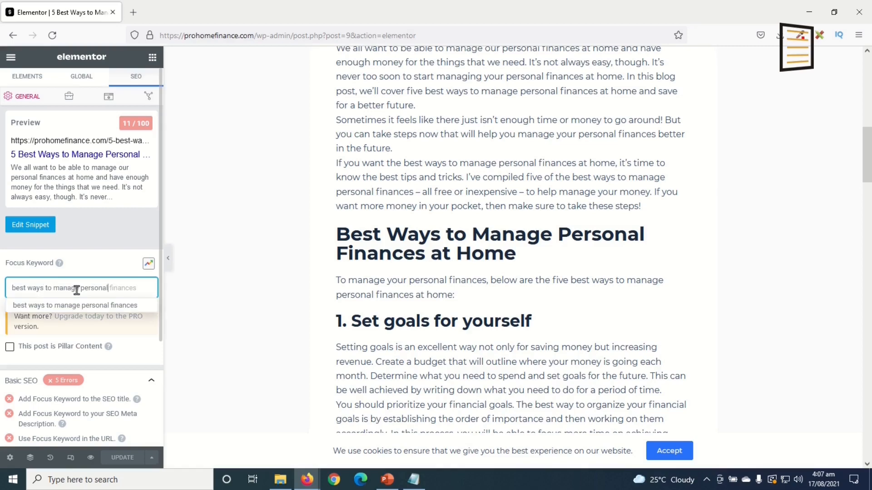
left_click(109, 304)
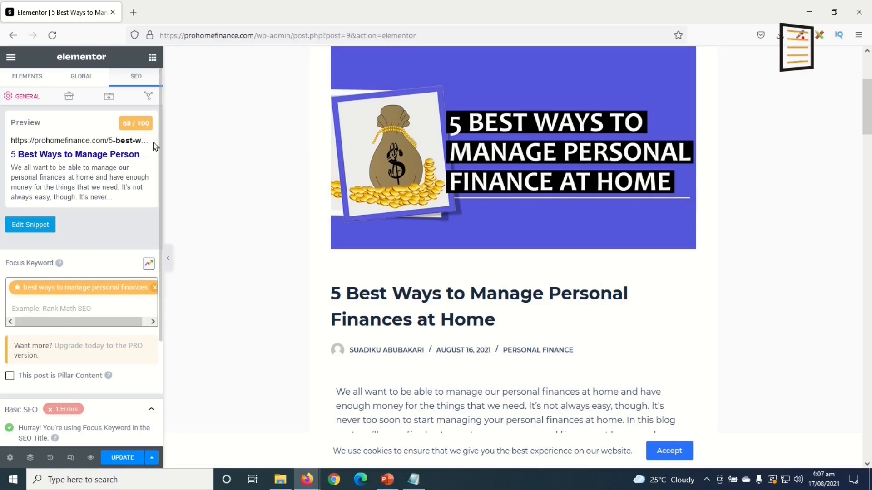
Review the 68/100 SEO analysis and bring up the snippet editor
scroll(155, 330, "down", 2)
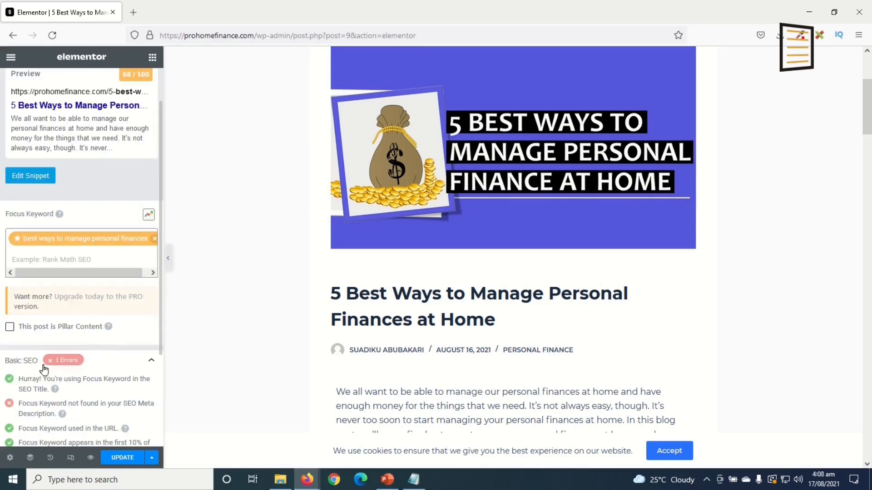
scroll(78, 367, "down", 2)
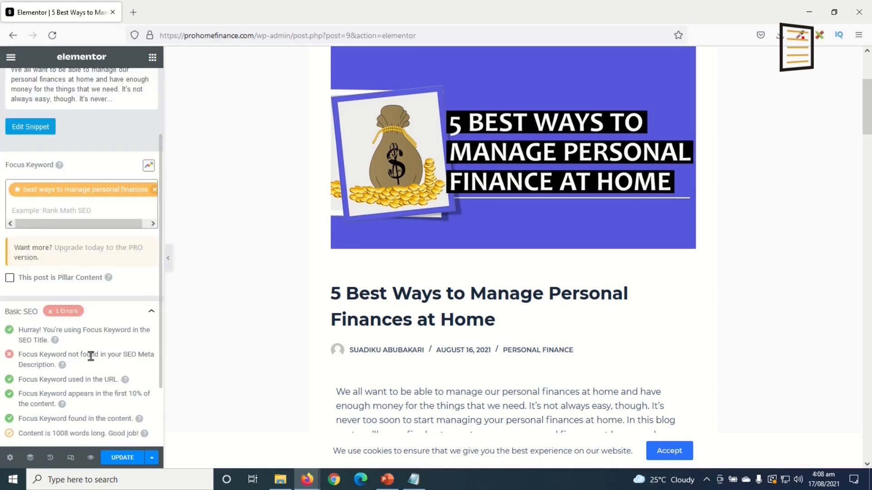
scroll(89, 357, "up", 4)
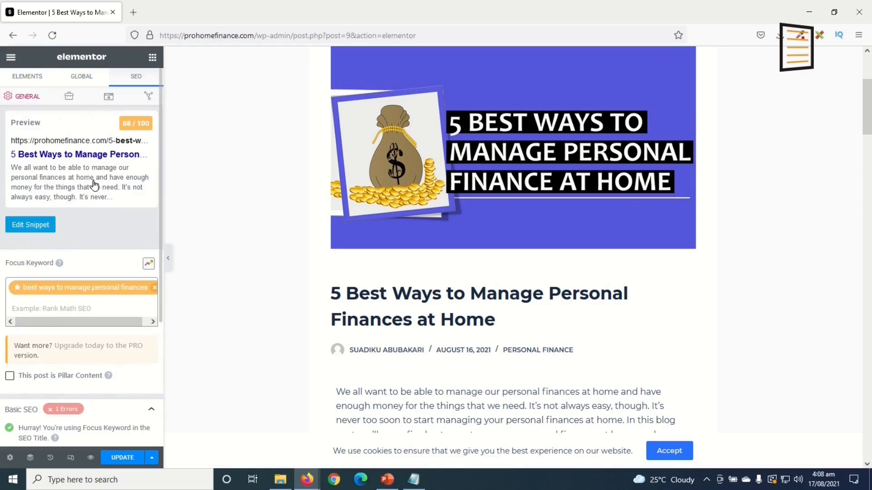
scroll(509, 416, "down", 1)
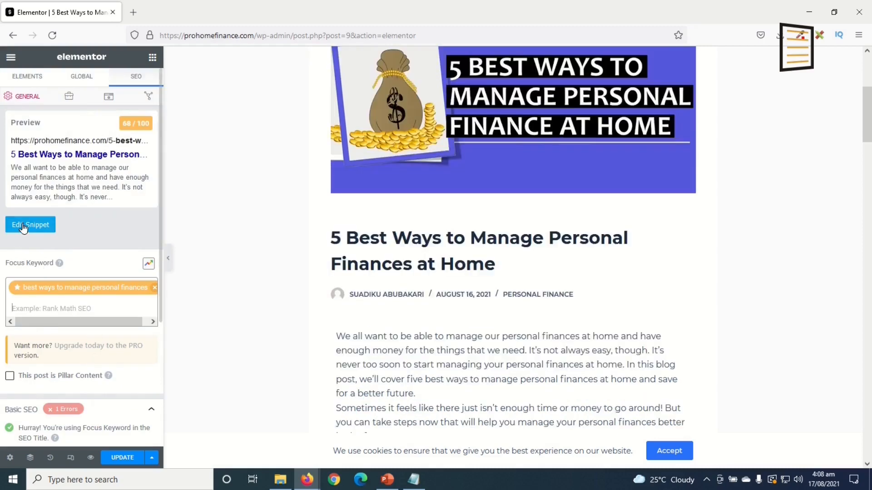
left_click(23, 226)
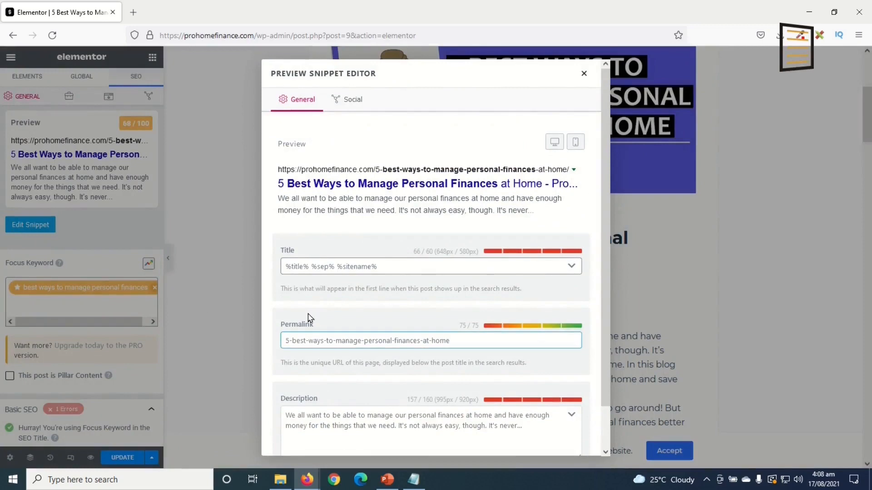
Replace the meta description with pasted keyword-rich text ending in 'post', lifting the score to 70/100
scroll(309, 318, "down", 1)
left_click(440, 398)
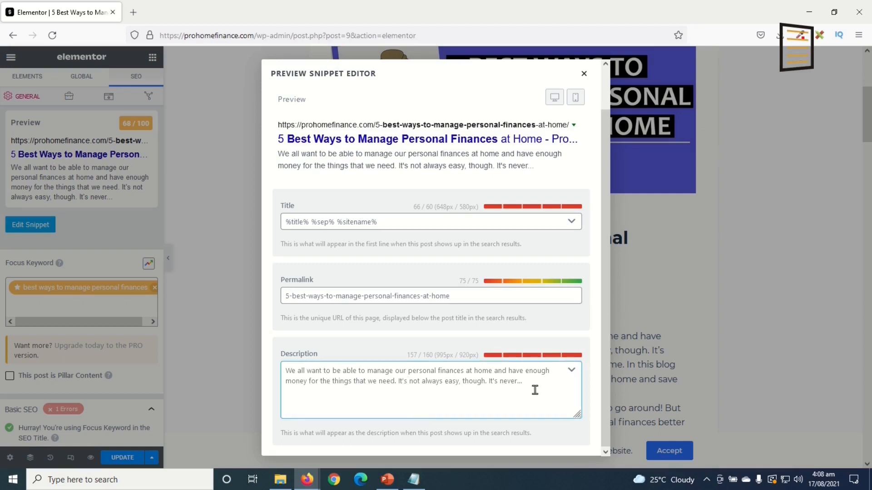
key("ctrl+a")
type("In this blog")
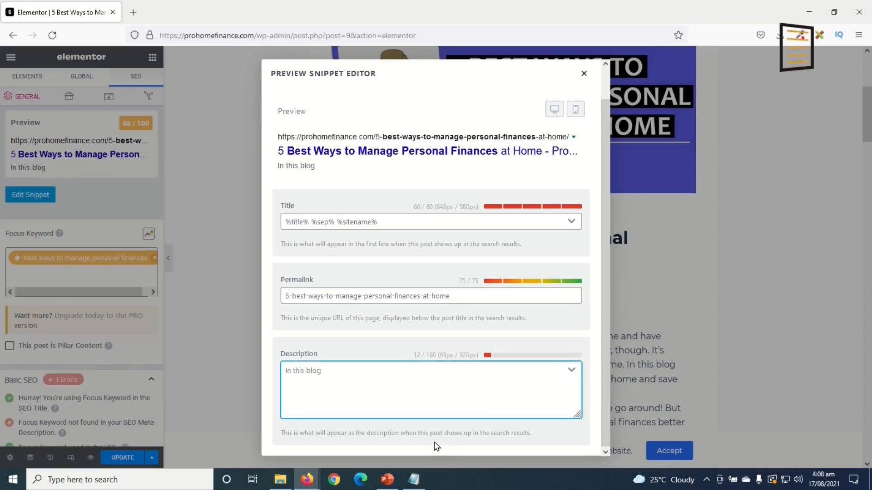
type("post, you will the five best ways to manage personal finances at home.")
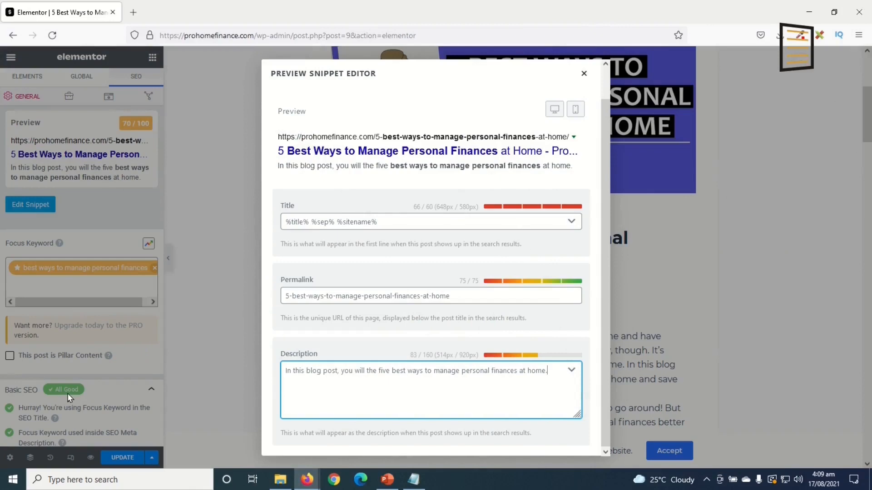
left_click(584, 73)
Expand Rank Math's Additional checks to show the missing external, DoFollow and internal link errors
scroll(146, 361, "down", 3)
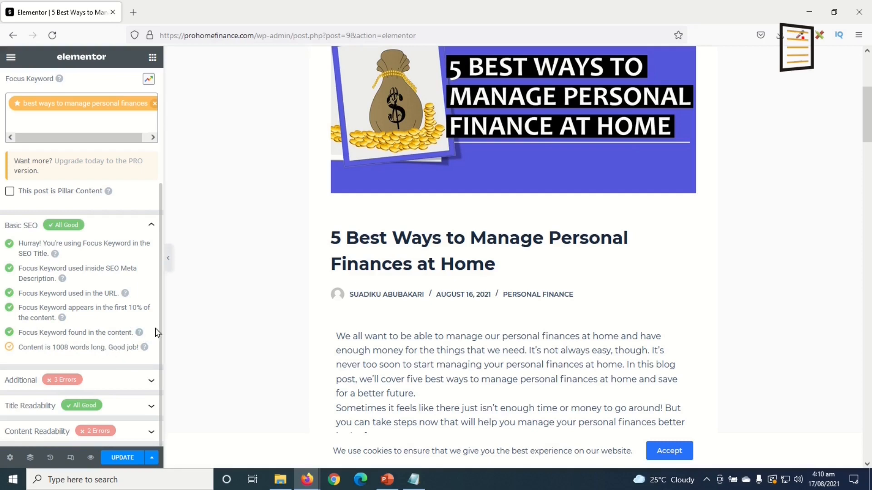
left_click(148, 381)
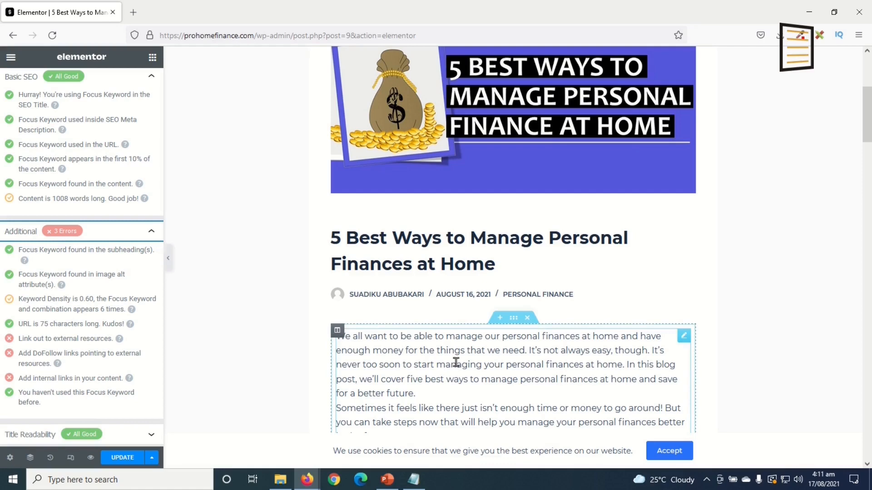
scroll(521, 348, "down", 3)
scroll(100, 364, "down", 1)
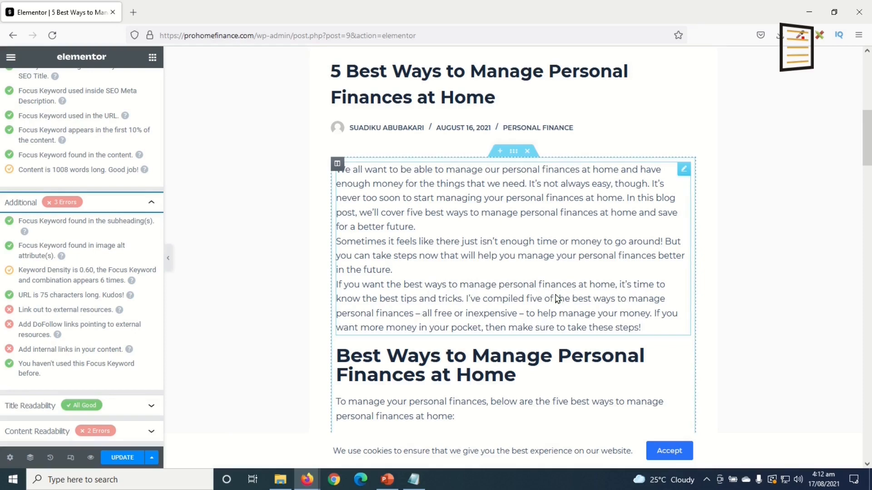
Link 'personal finances' in the intro paragraph to the 'Can I Pay Someone to Manage My Money?' post
left_click(684, 169)
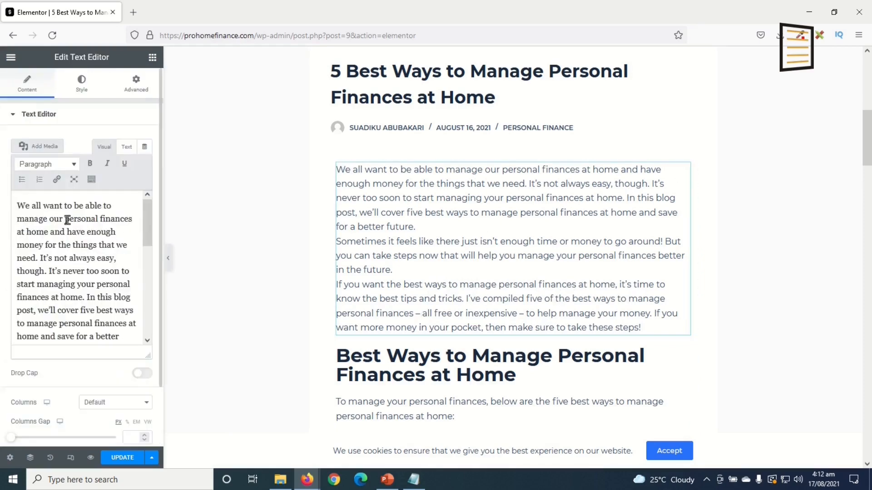
left_click_drag(66, 220, 131, 220)
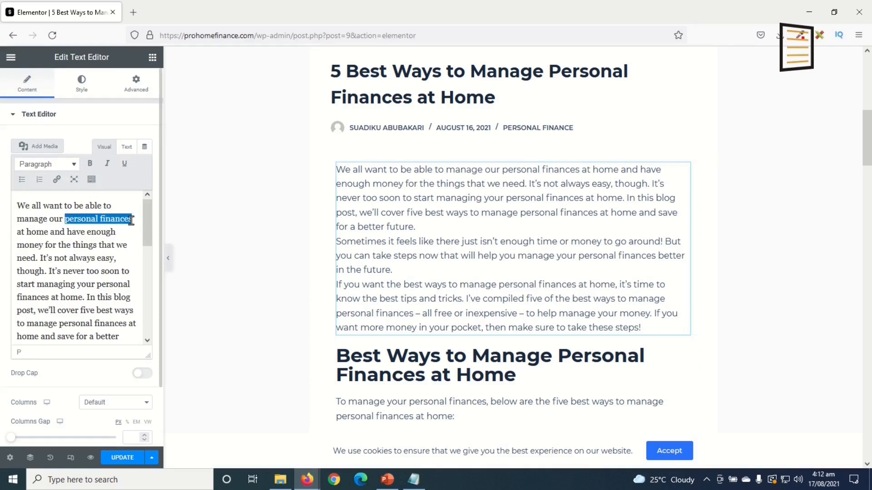
left_click(58, 181)
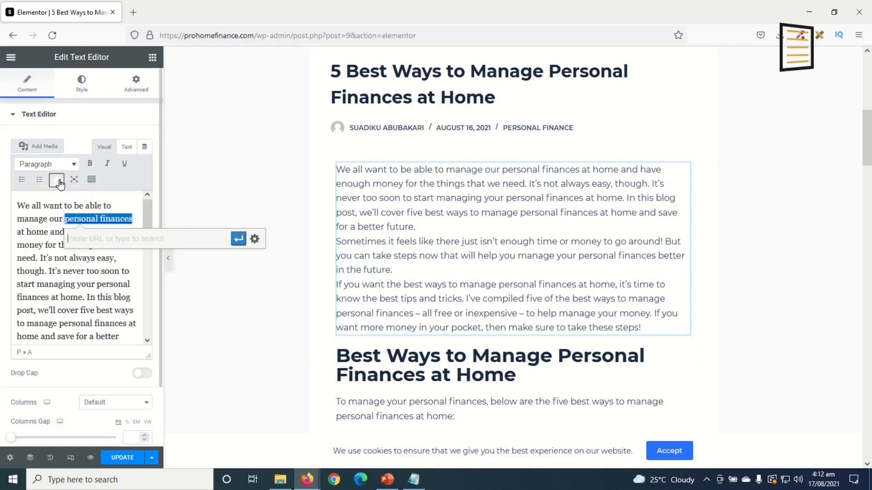
left_click(133, 12)
type("prohomefinance.com/")
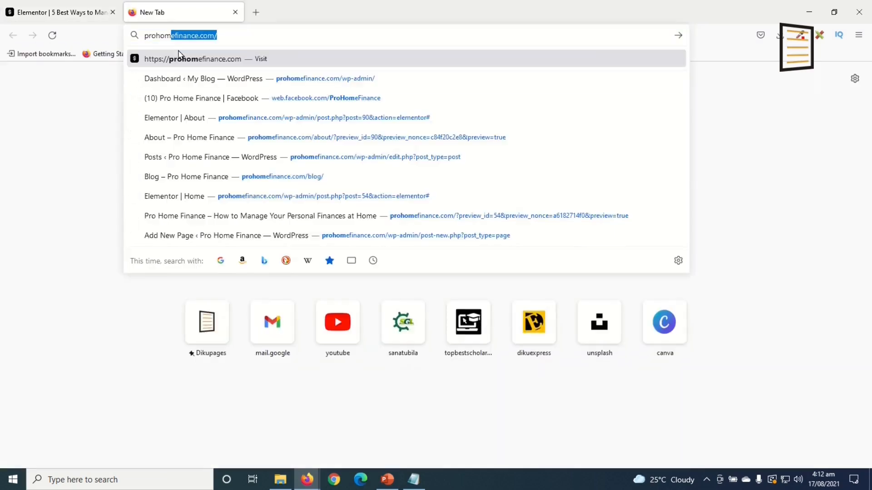
key("Return")
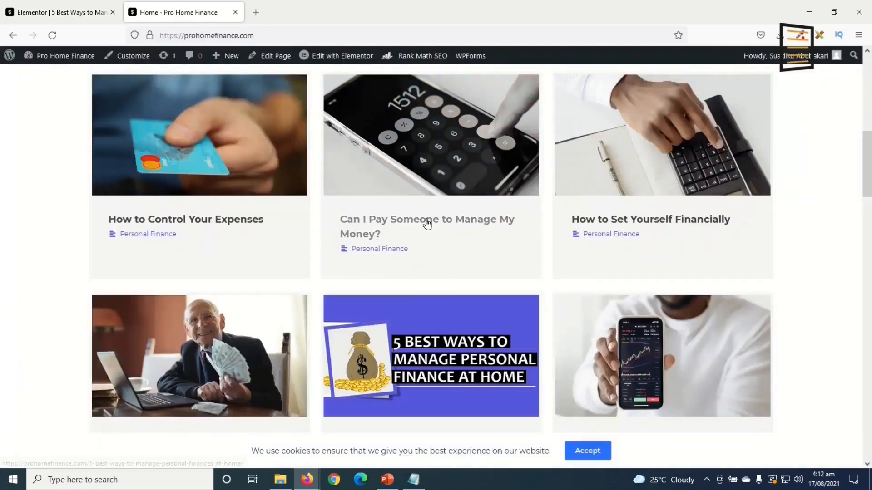
right_click(428, 222)
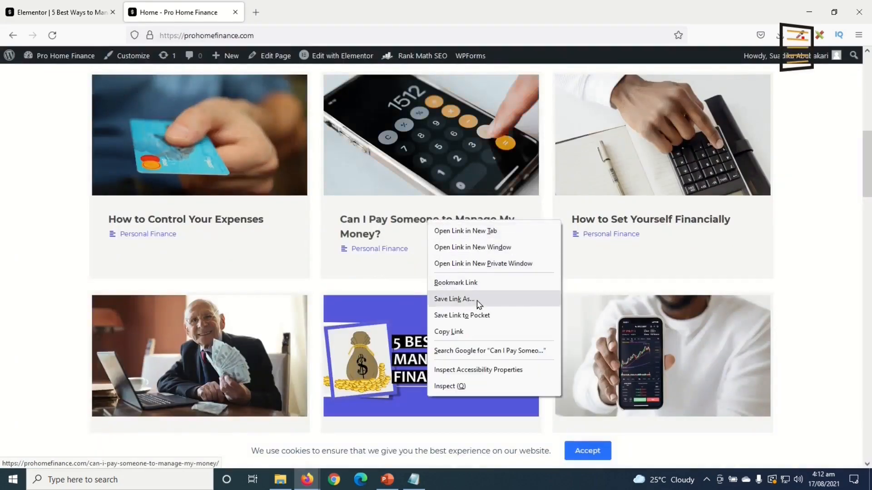
left_click(461, 333)
left_click(68, 12)
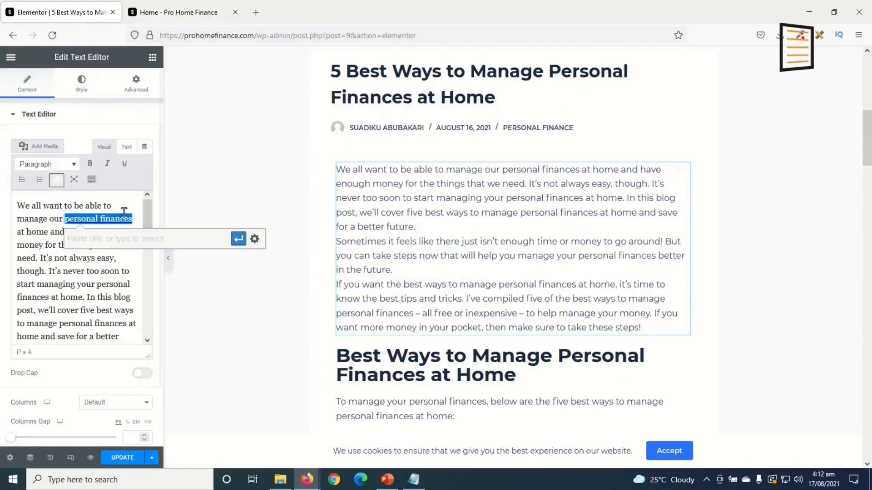
right_click(136, 239)
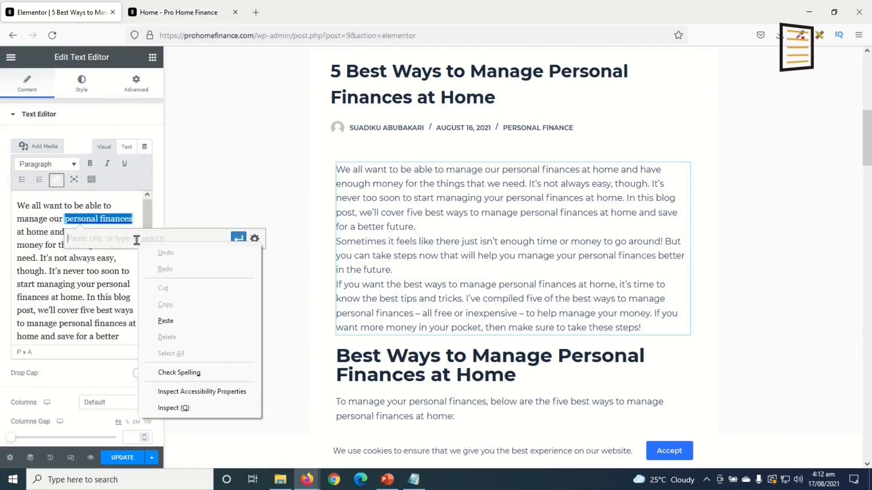
left_click(180, 320)
left_click(238, 239)
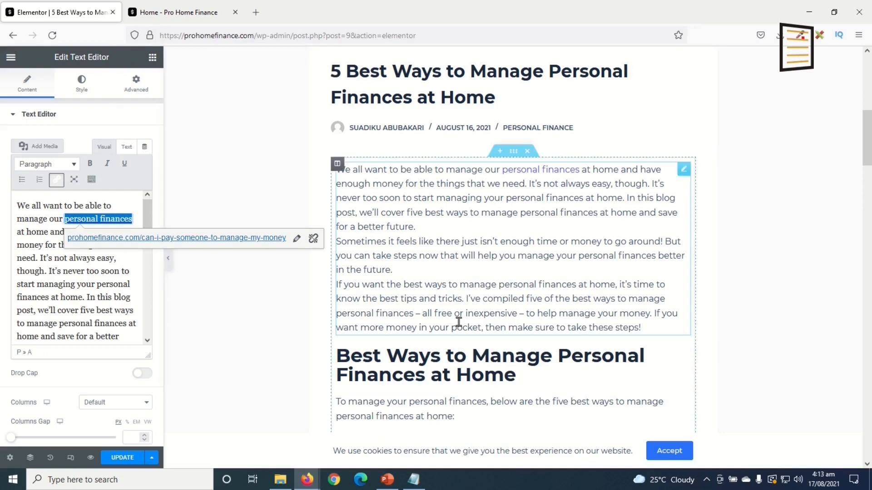
scroll(113, 278, "down", 3)
scroll(345, 291, "down", 10)
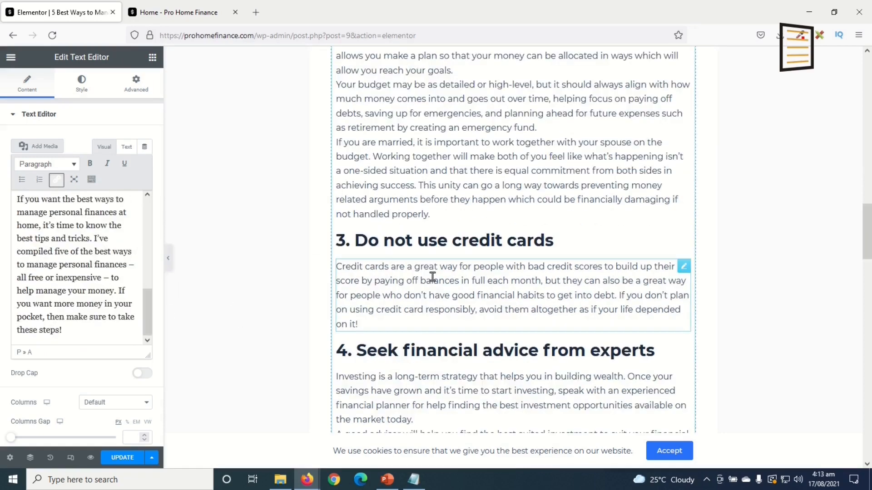
left_click(398, 278)
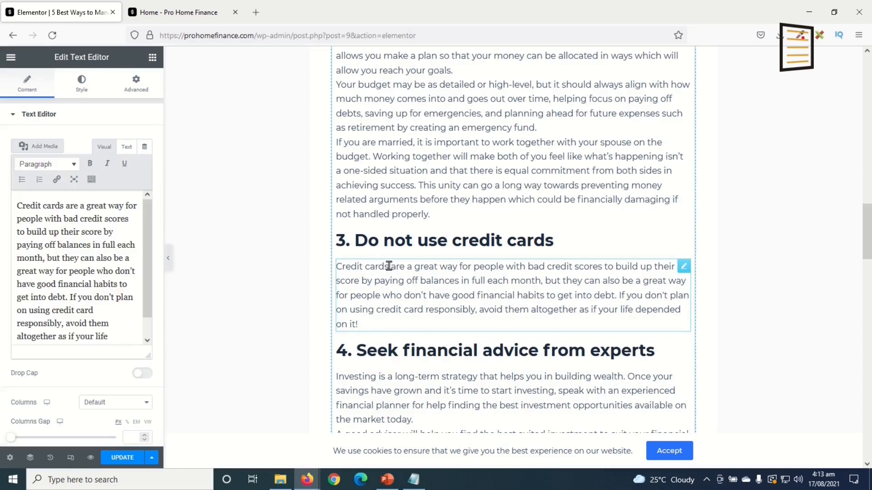
left_click_drag(389, 267, 336, 264)
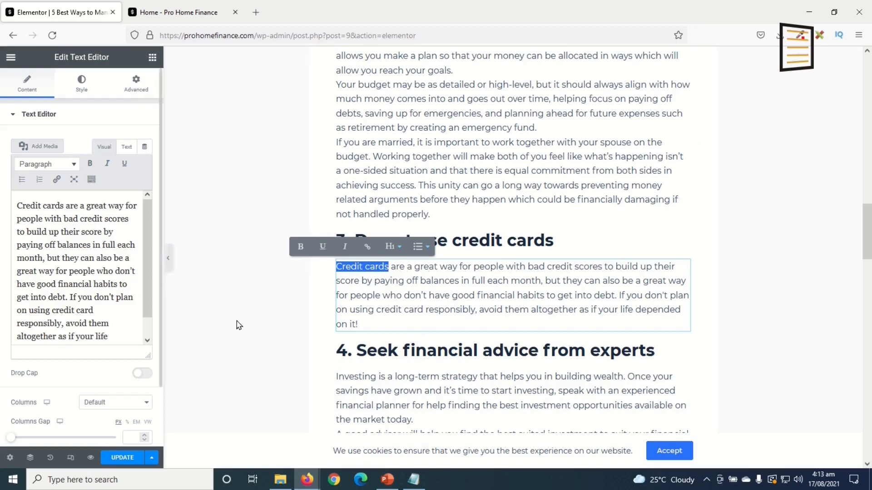
left_click(367, 247)
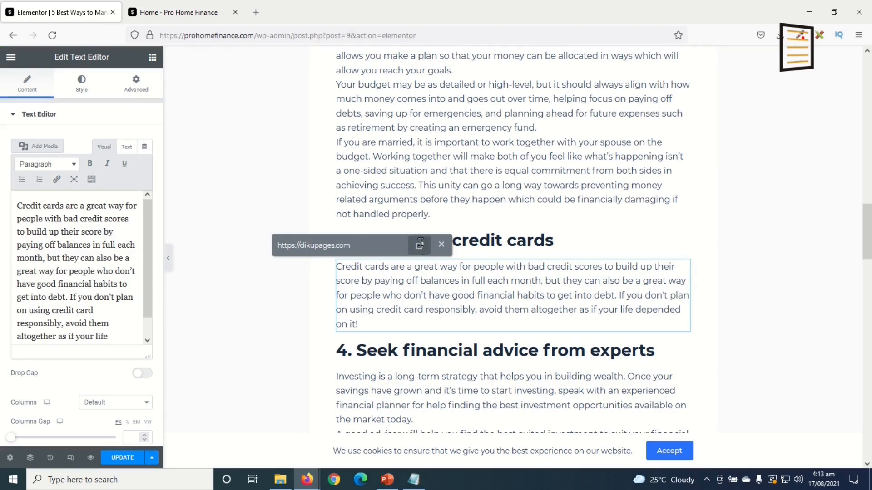
left_click(420, 244)
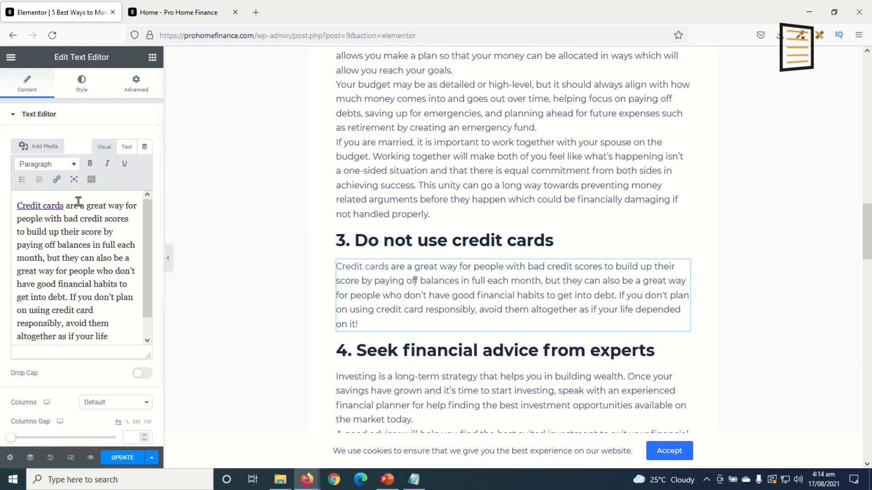
Set the Credit cards link to nofollow, opening in a new tab
left_click(64, 205)
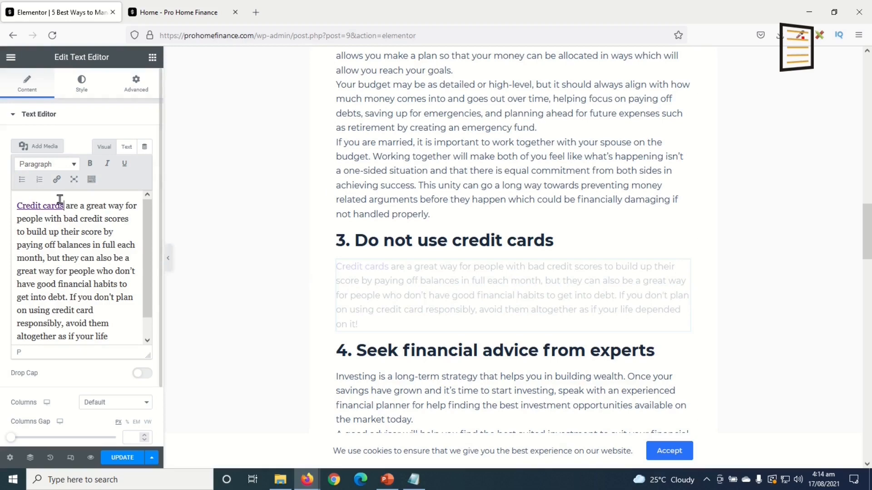
left_click_drag(63, 205, 10, 202)
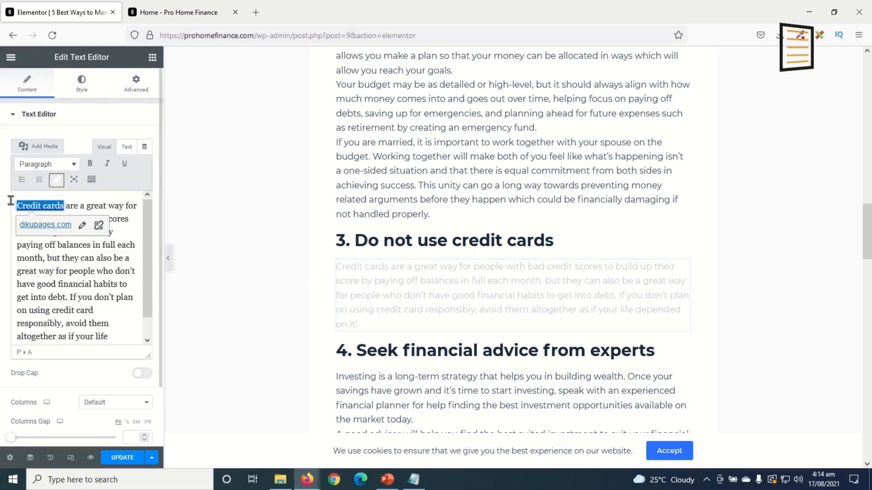
left_click(82, 225)
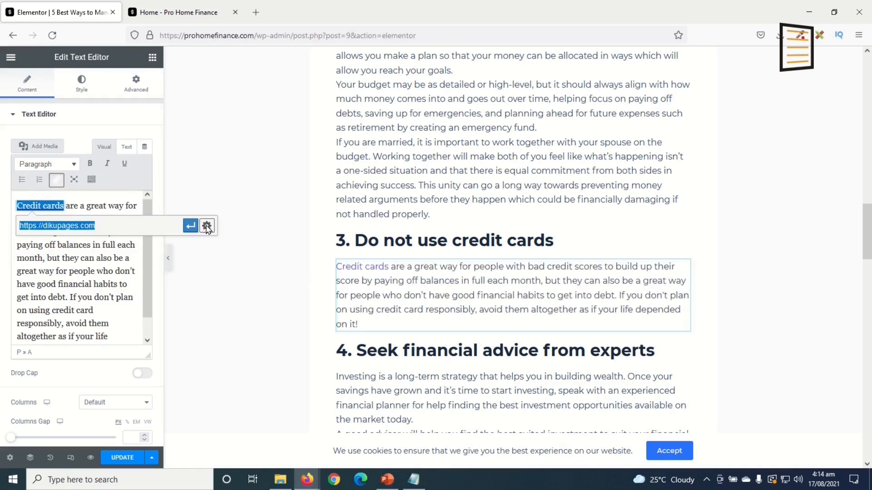
left_click(206, 226)
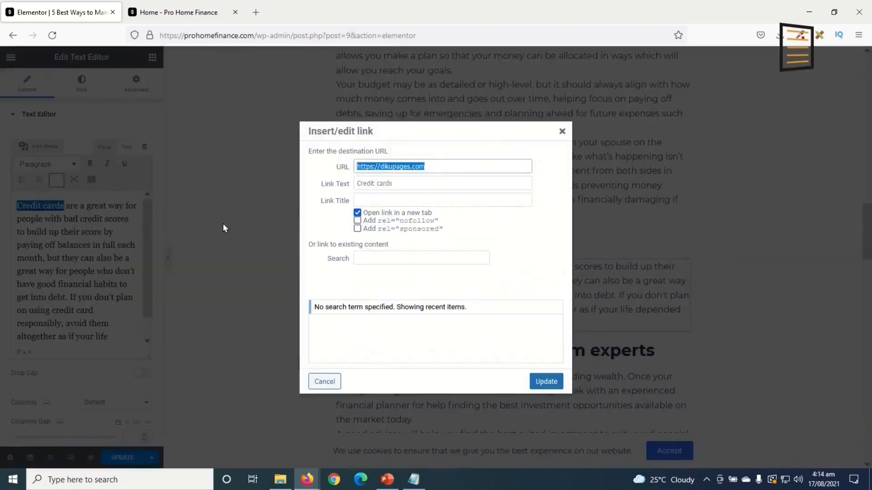
left_click(379, 221)
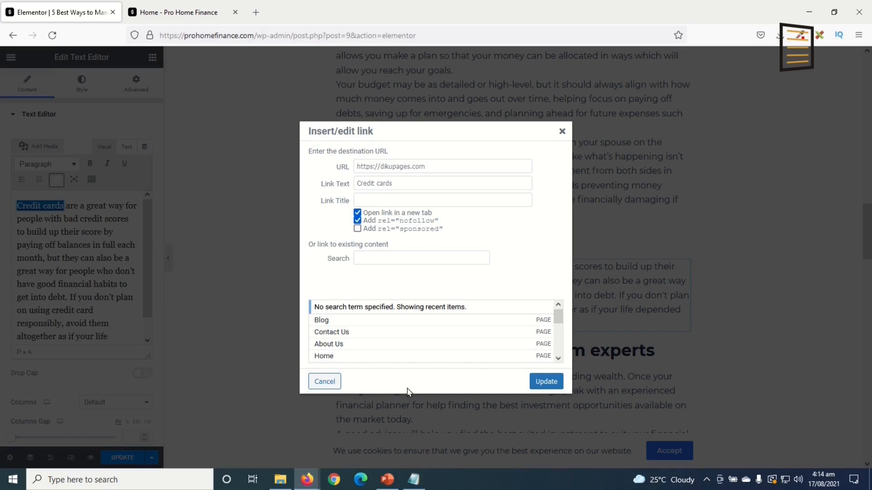
left_click(547, 384)
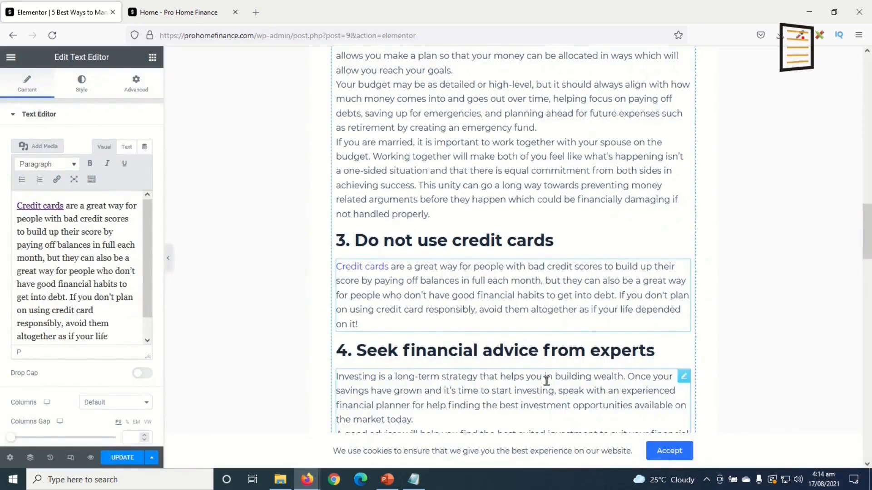
left_click(116, 460)
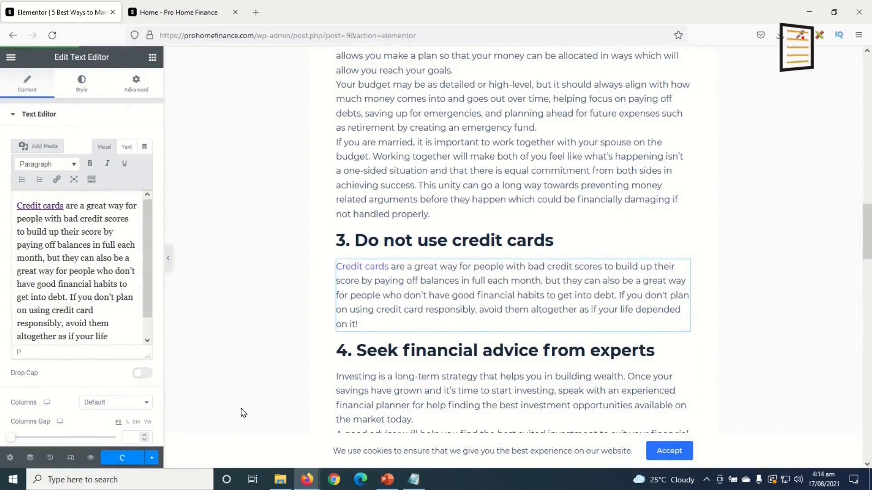
left_click(152, 58)
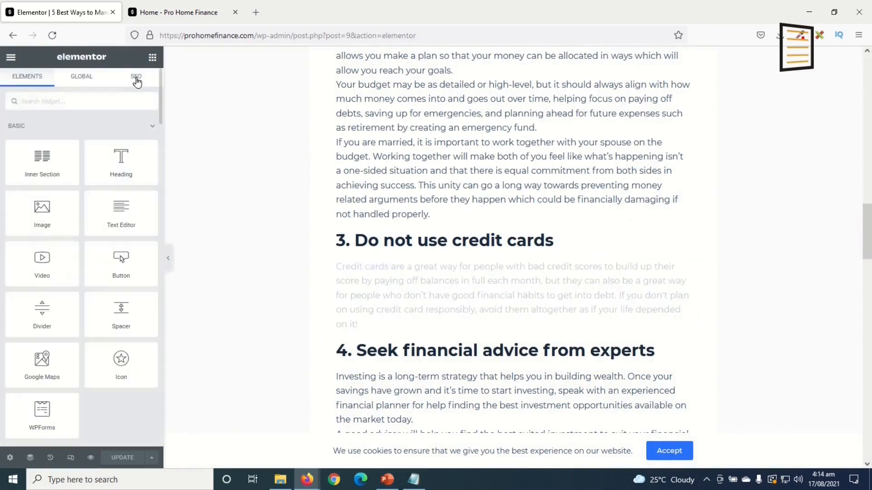
left_click(136, 77)
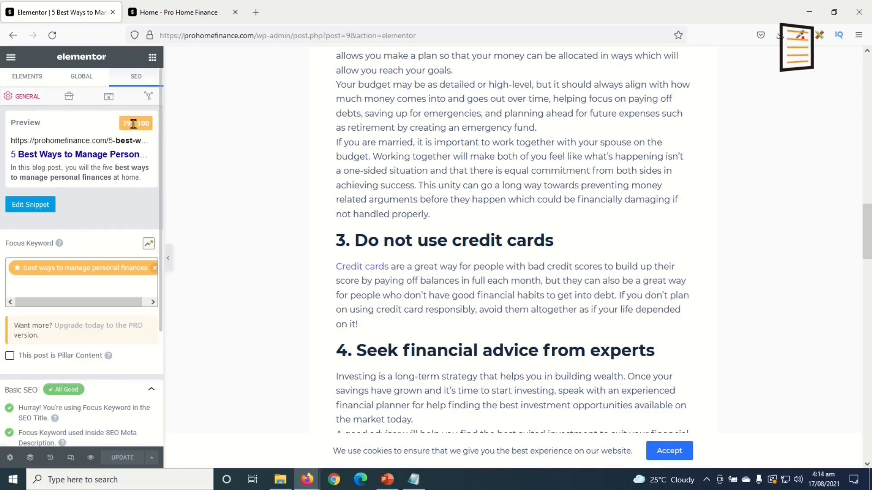
scroll(88, 358, "down", 3)
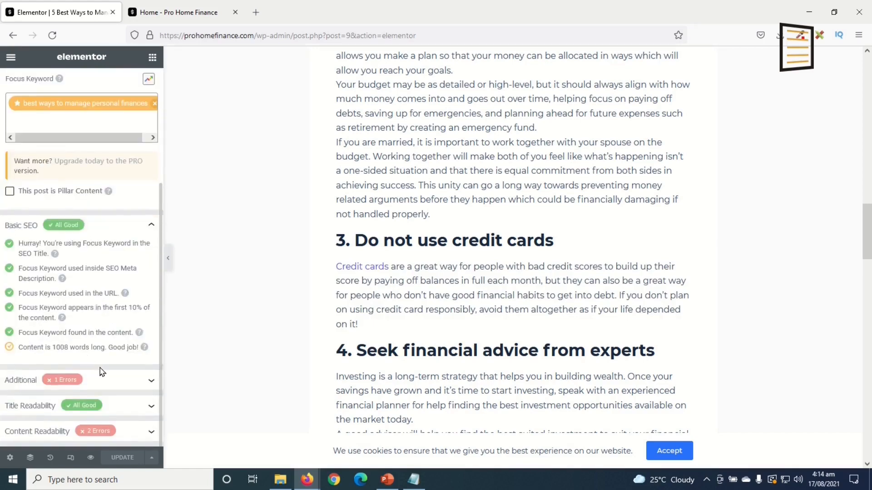
left_click(88, 381)
scroll(127, 370, "down", 4)
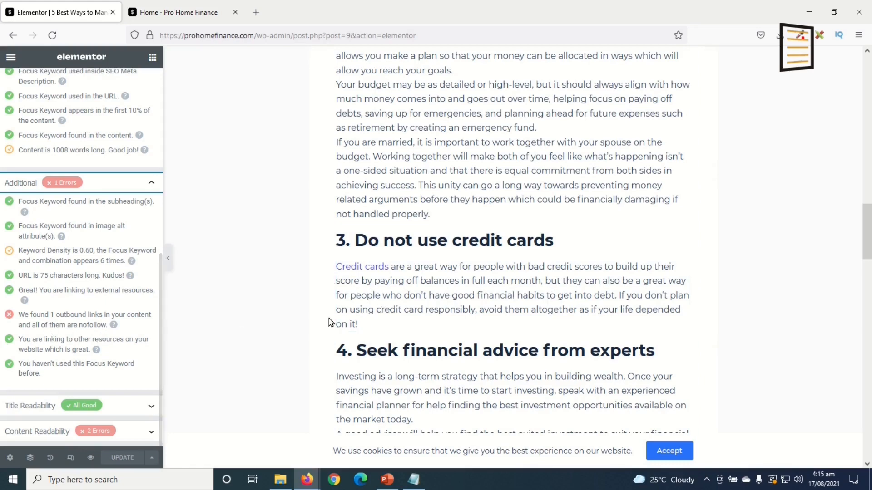
scroll(427, 313, "down", 5)
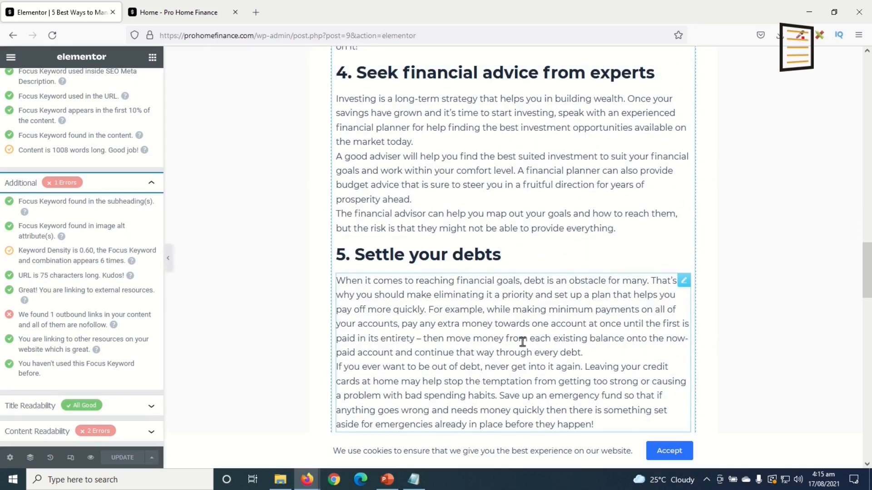
scroll(522, 342, "down", 3)
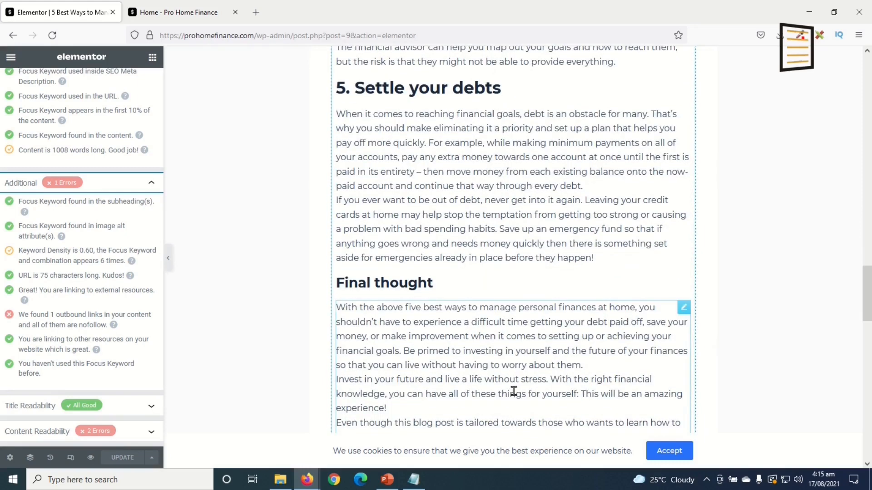
scroll(514, 391, "down", 2)
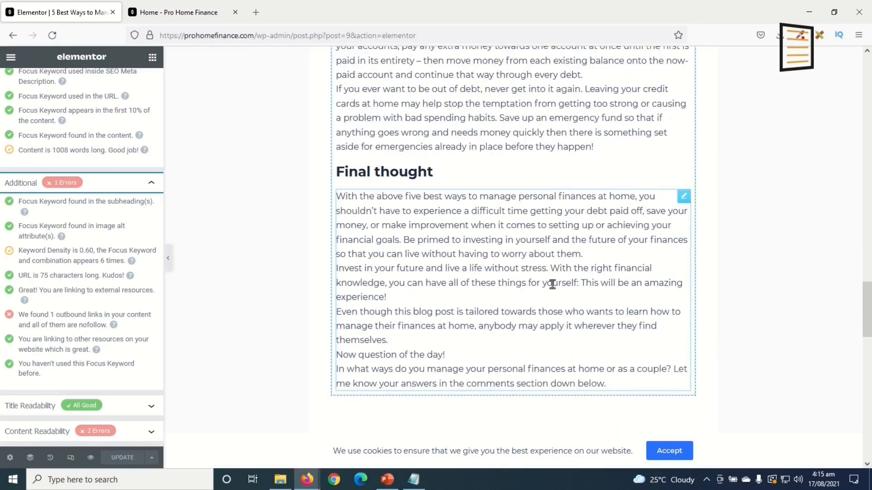
scroll(553, 288, "down", 1)
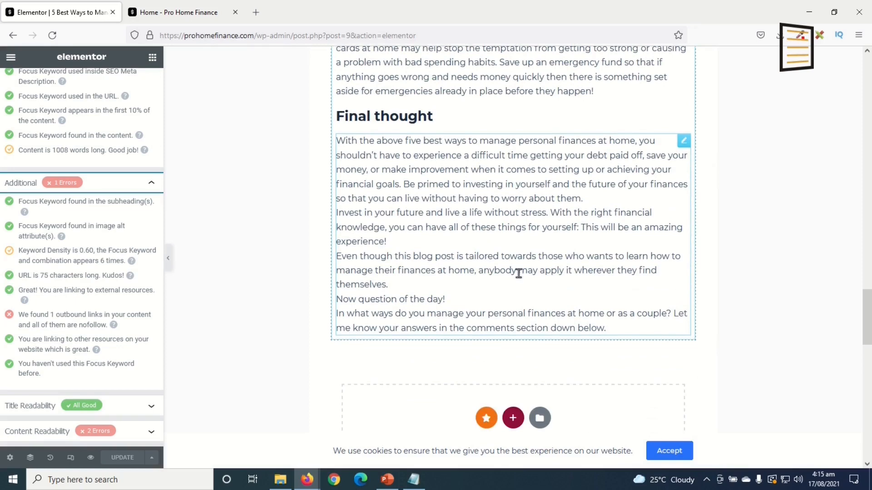
scroll(518, 273, "up", 1)
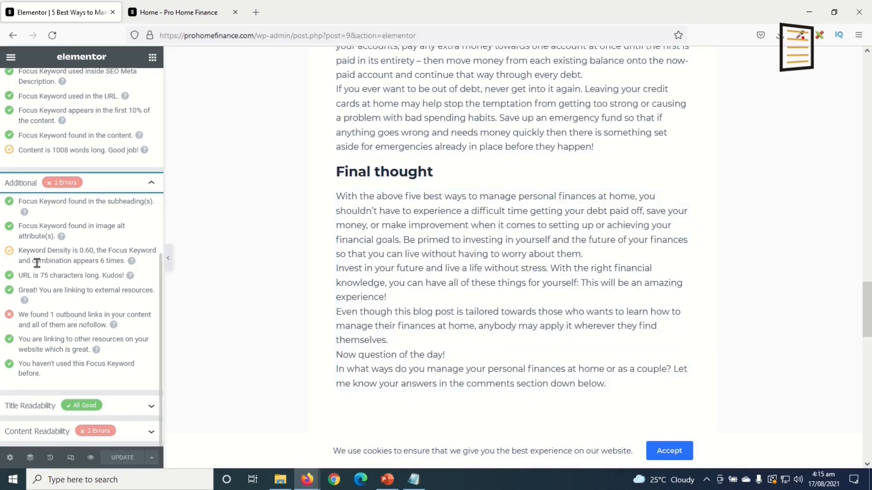
scroll(43, 262, "up", 7)
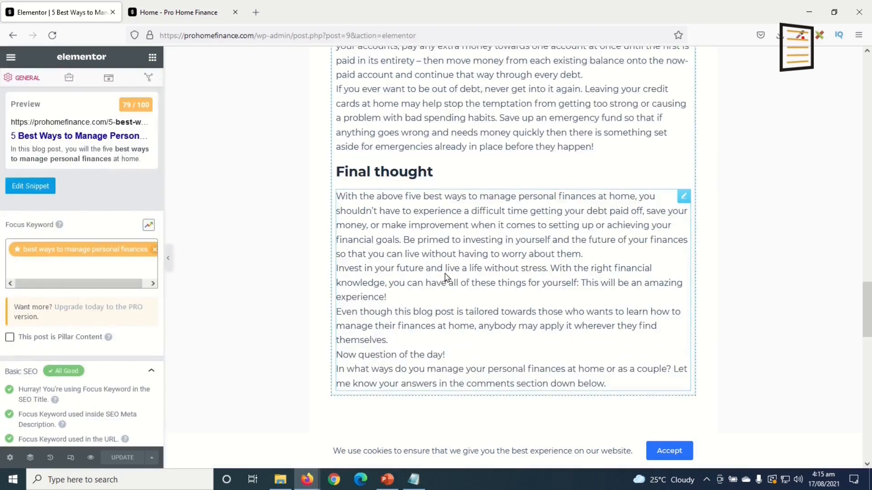
left_click(685, 200)
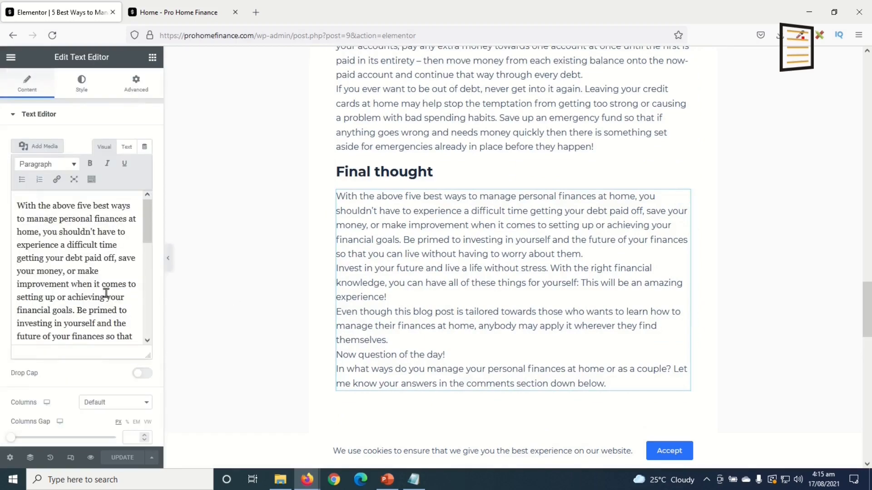
scroll(94, 269, "down", 5)
left_click_drag(97, 277, 136, 286)
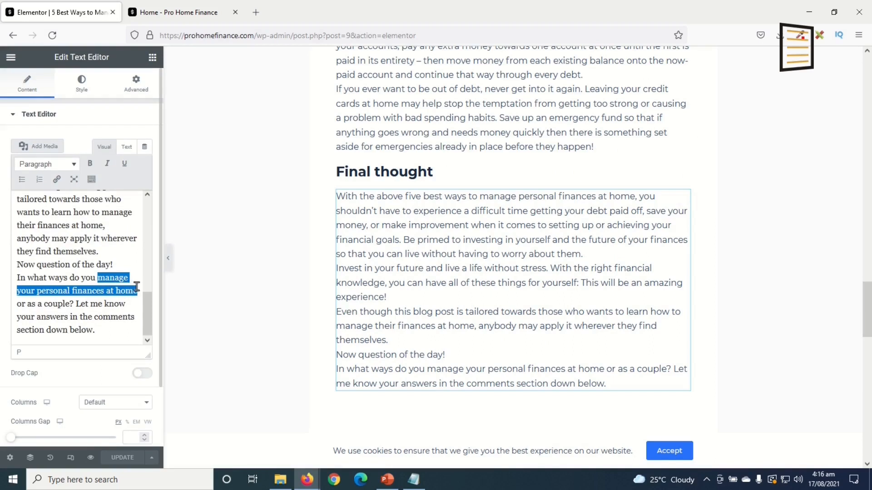
left_click(57, 180)
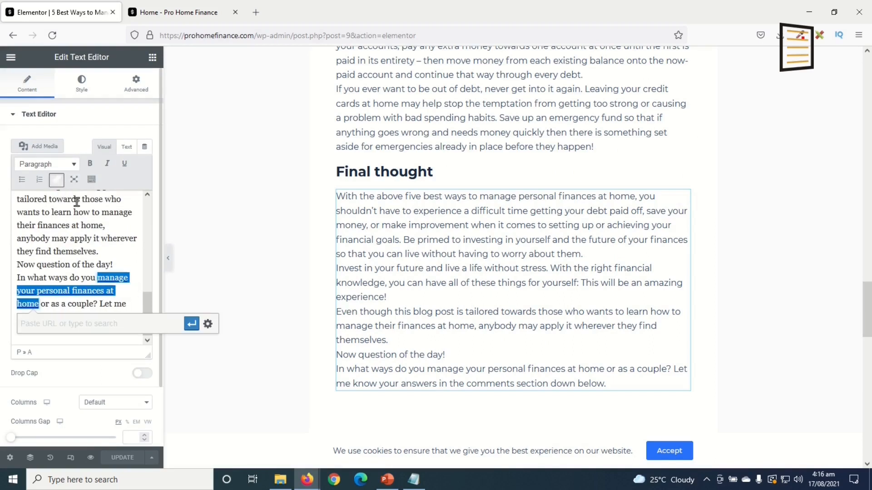
type("https://dikuexpress.com")
left_click(191, 323)
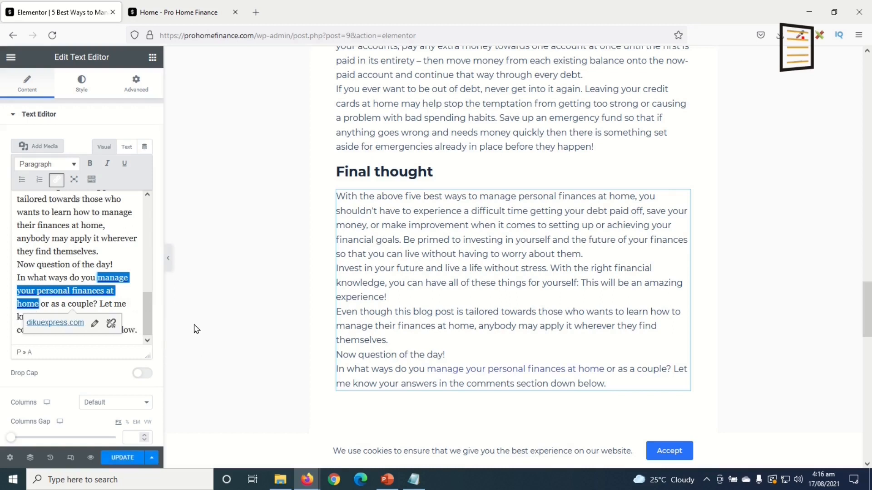
Make the dikuexpress.com link open in a new tab
left_click(94, 323)
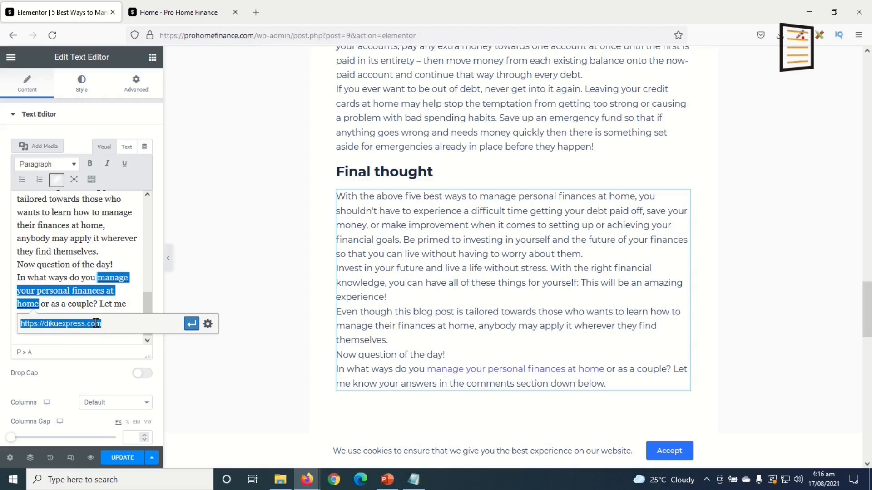
left_click(208, 324)
left_click(380, 214)
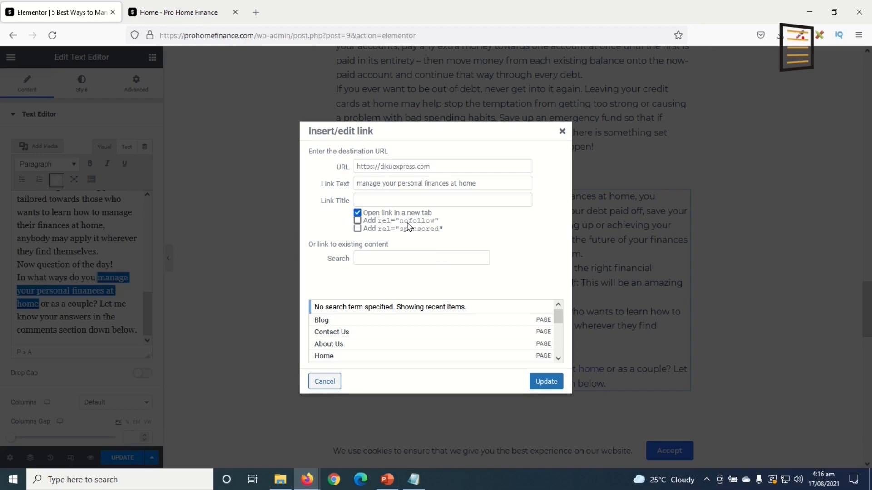
left_click(546, 381)
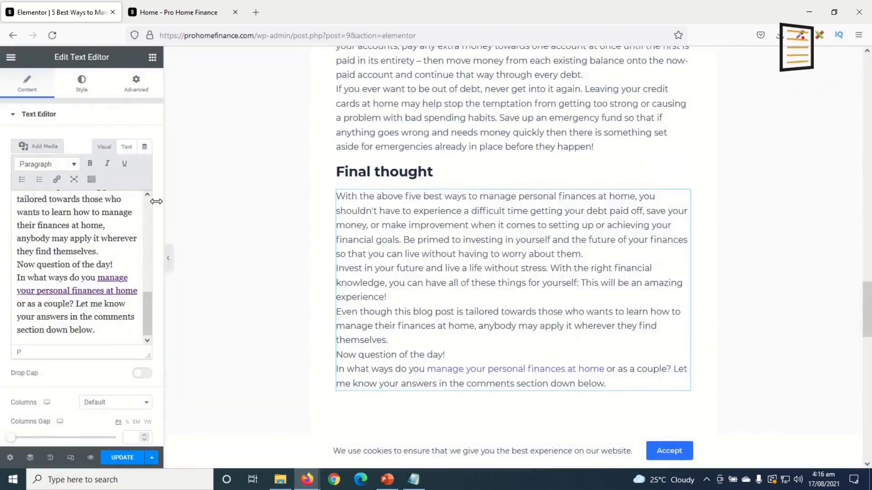
left_click(152, 57)
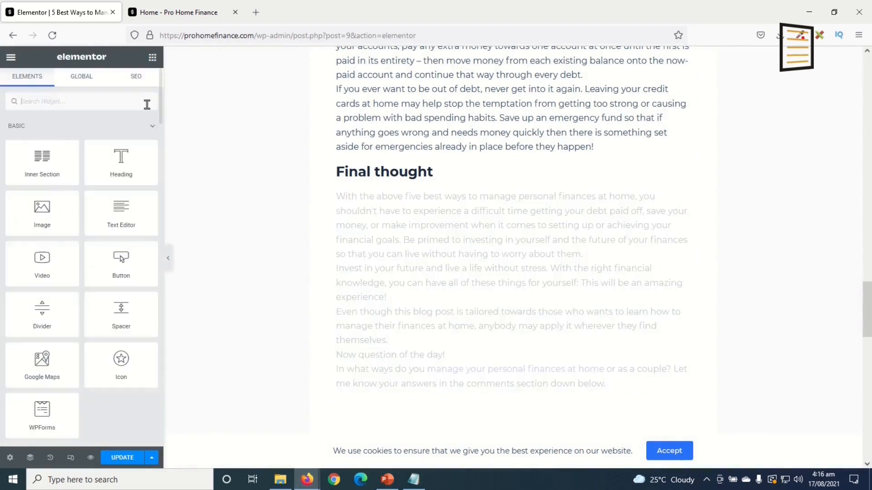
Review Rank Math's Content Readability checks, update the post, then switch to the homepage tab
left_click(142, 74)
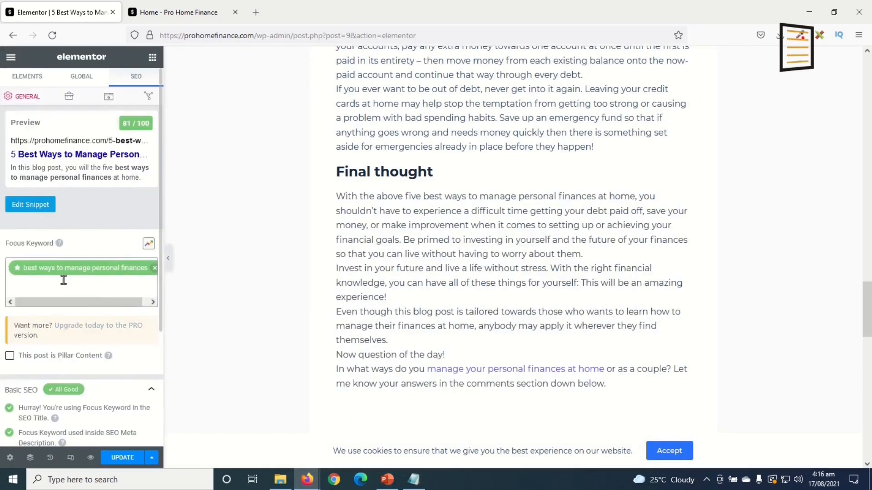
scroll(73, 295, "down", 4)
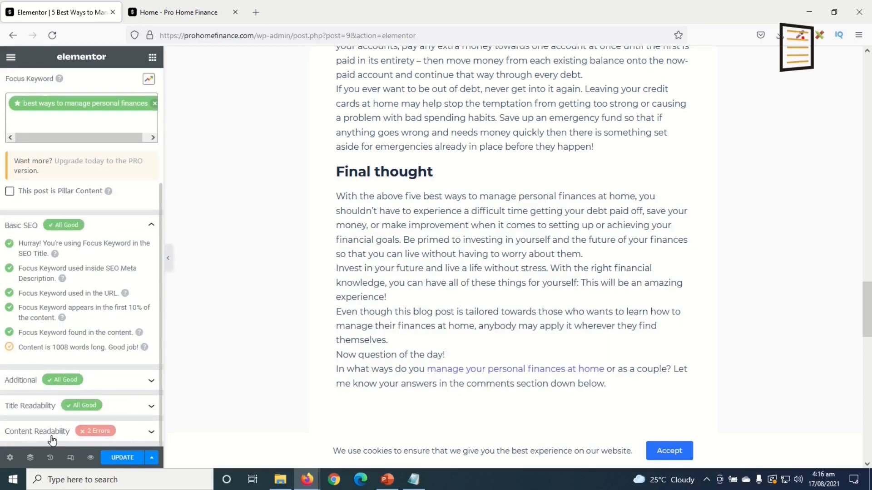
left_click(148, 437)
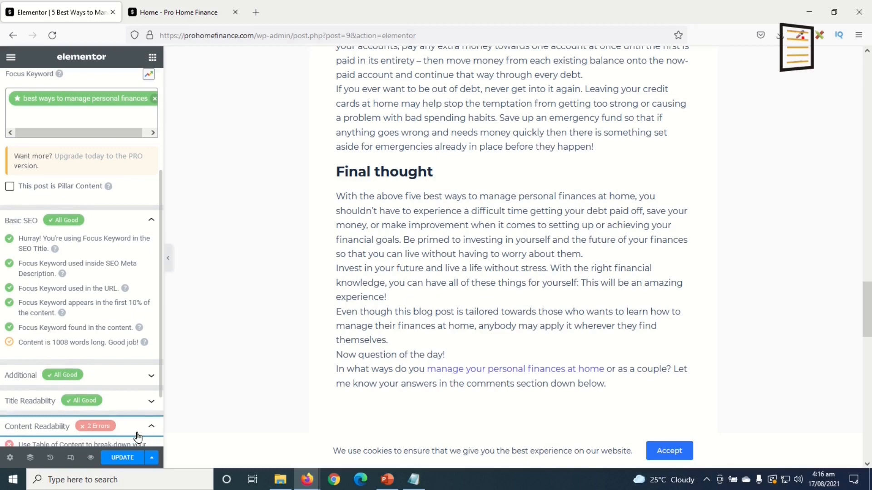
scroll(127, 362, "down", 2)
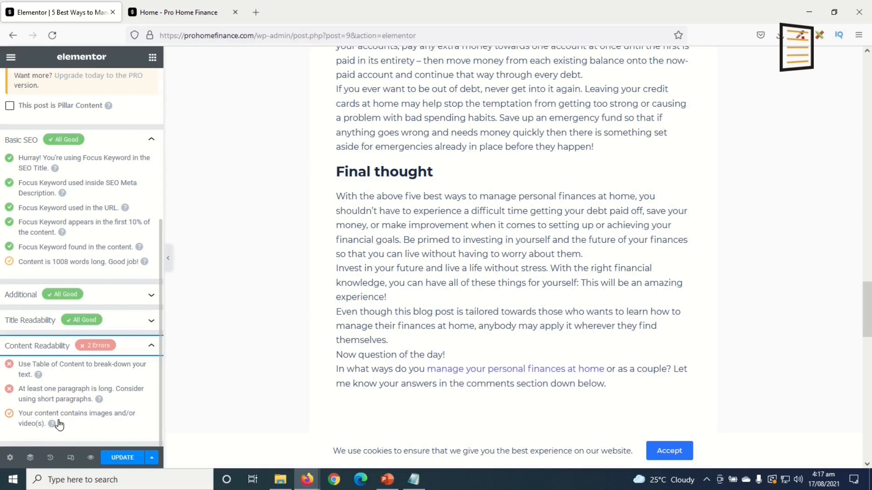
left_click(117, 457)
left_click(160, 12)
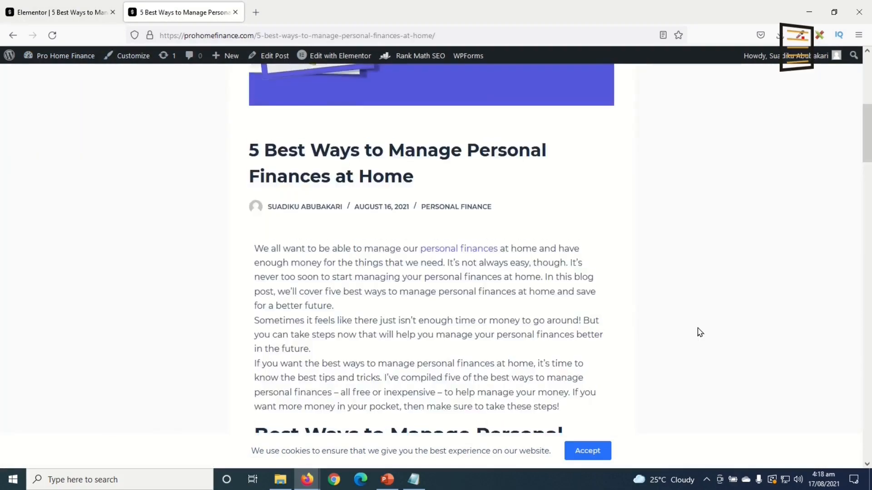
Look over the live '5 Best Ways to Manage Personal Finances at Home' post, then go to the Dashboard
scroll(698, 329, "up", 4)
scroll(698, 329, "down", 5)
scroll(698, 329, "up", 3)
scroll(700, 332, "down", 4)
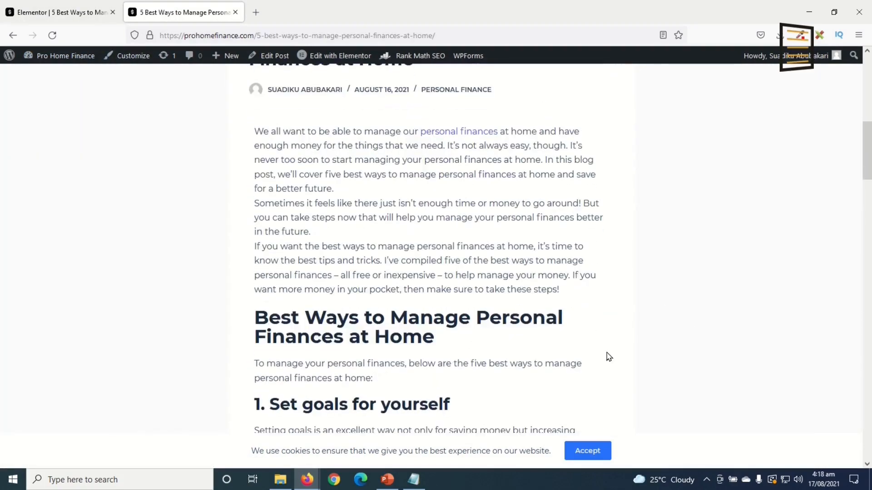
scroll(609, 357, "up", 6)
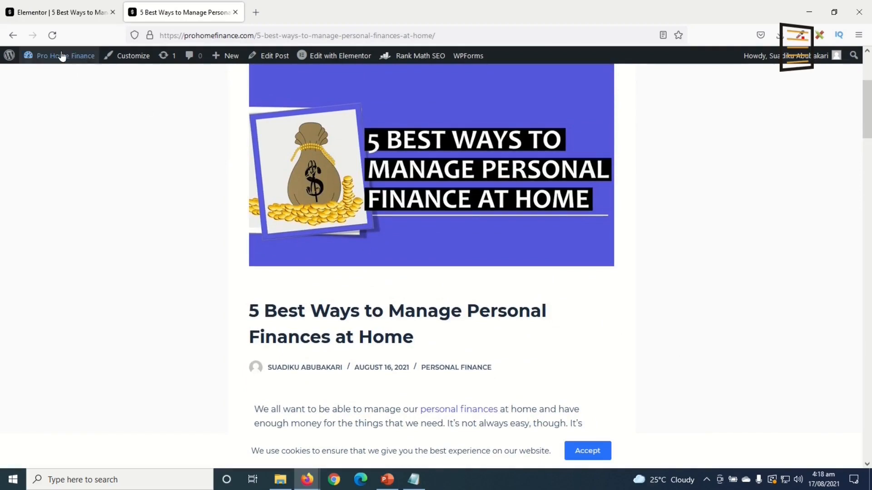
mouse_move(64, 57)
left_click(57, 77)
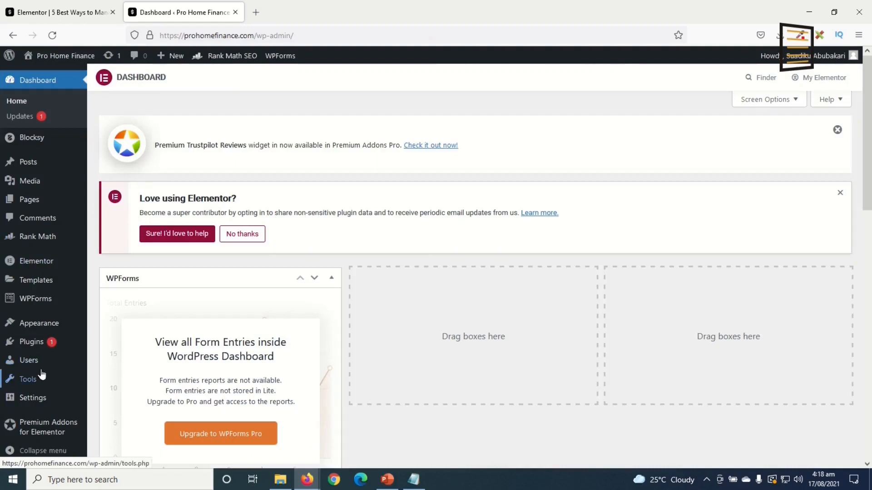
Search plugins for 'table of contents', then install and activate Easy Table of Contents
mouse_move(41, 343)
left_click(112, 359)
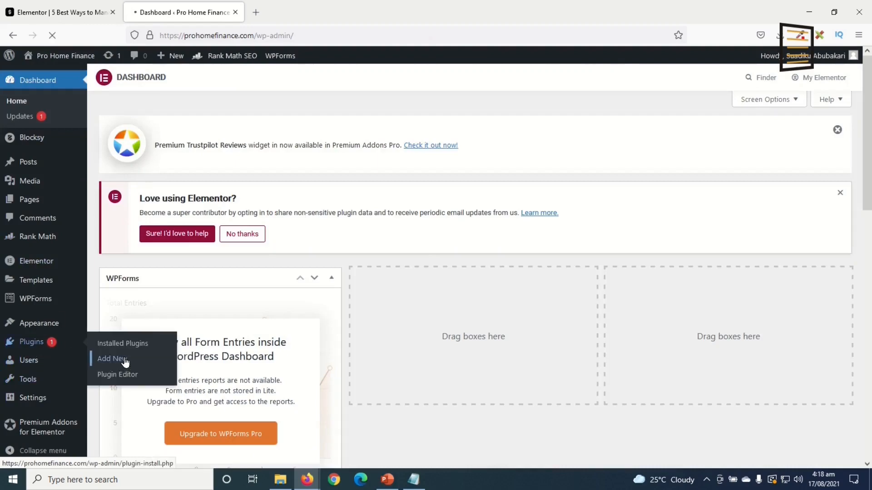
left_click(730, 255)
type("tab")
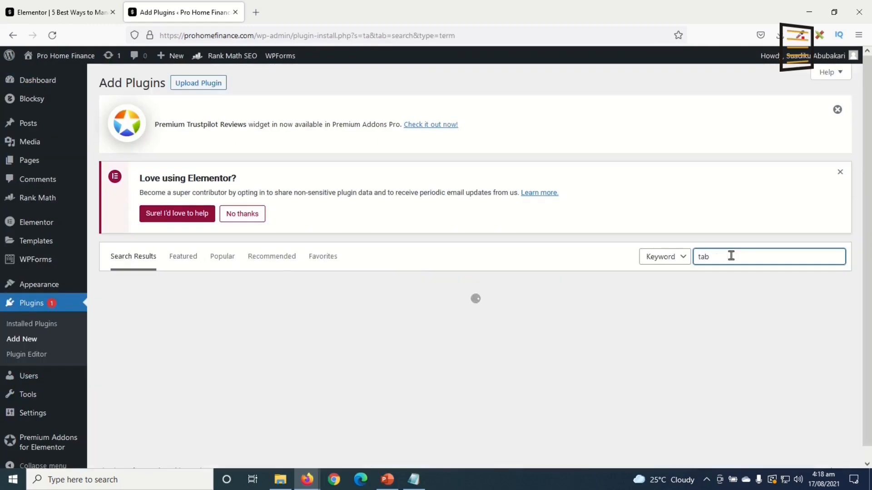
type("le of contents")
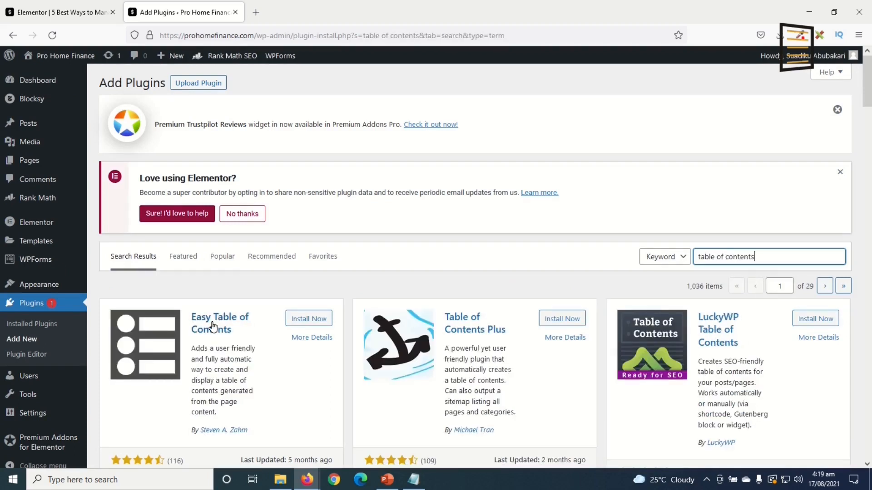
left_click(321, 320)
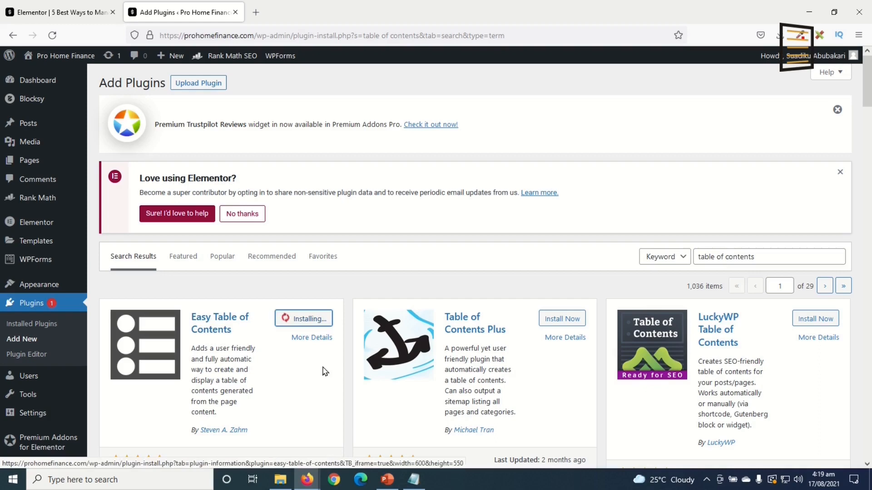
left_click(313, 319)
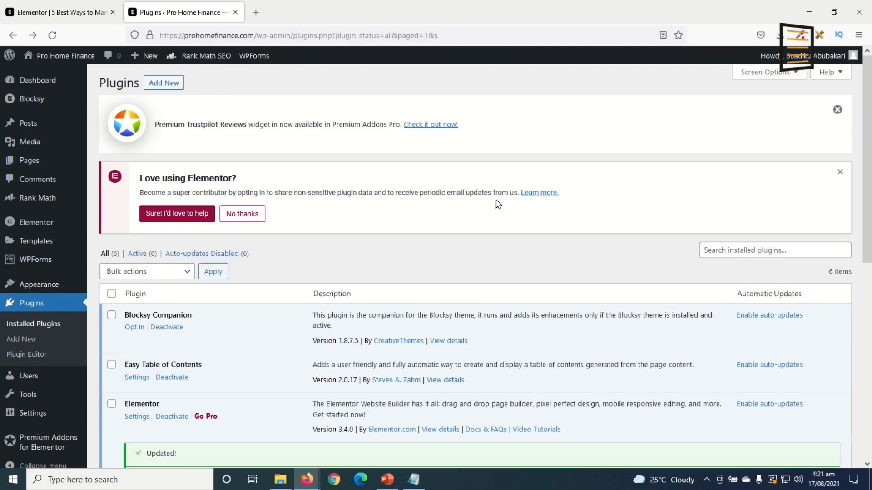
mouse_move(28, 413)
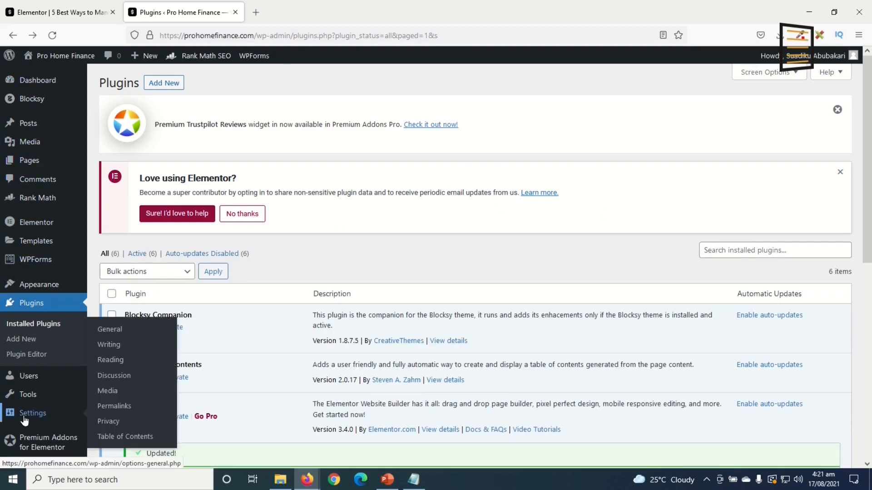
Turn off Table of Contents support for Pages, keeping auto-insert for Posts, and save
left_click(138, 439)
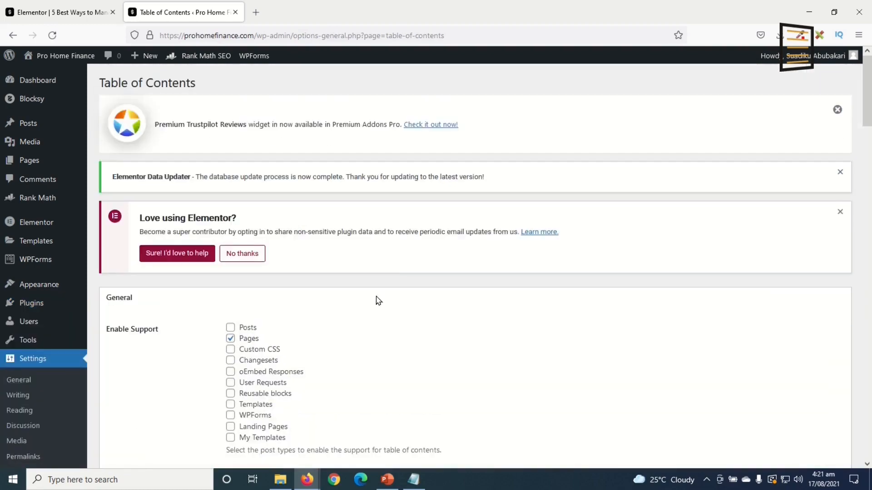
scroll(377, 300, "down", 7)
scroll(377, 300, "down", 20)
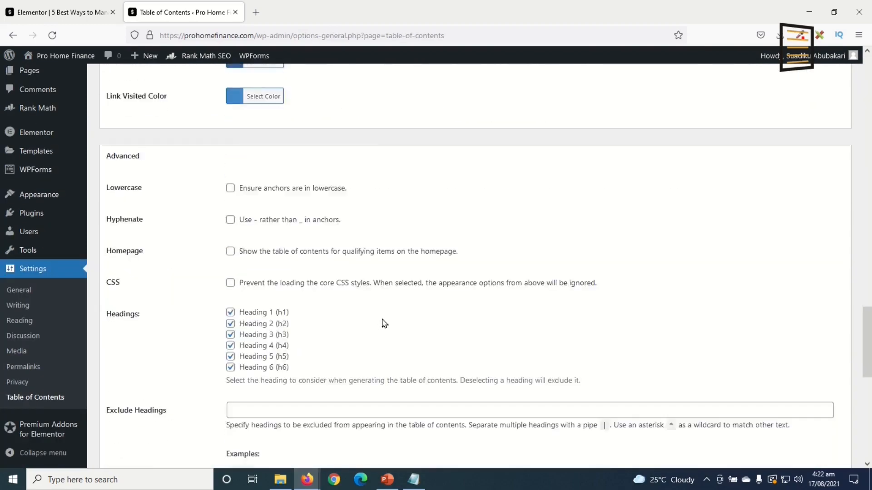
scroll(373, 399, "down", 3)
scroll(374, 369, "up", 20)
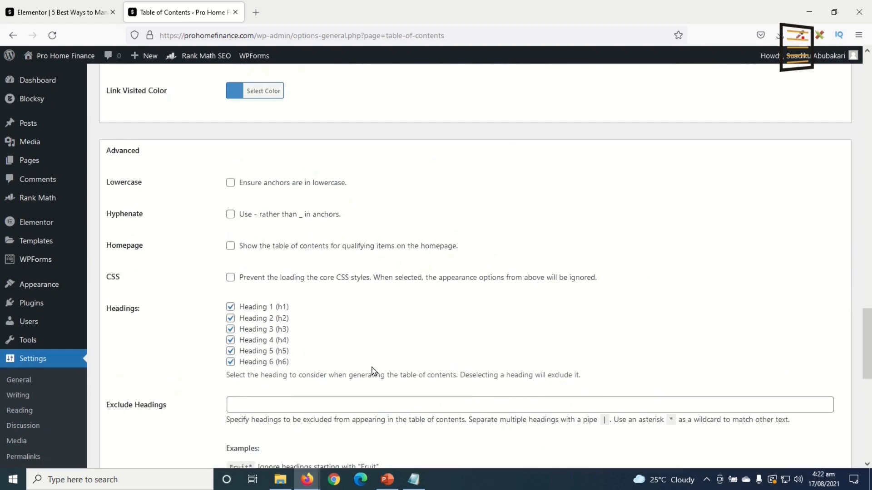
scroll(374, 371, "up", 10)
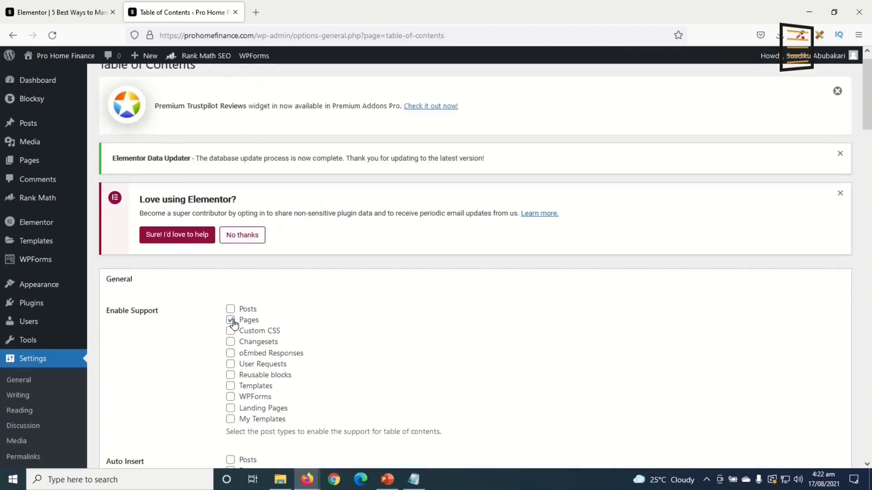
scroll(327, 354, "down", 5)
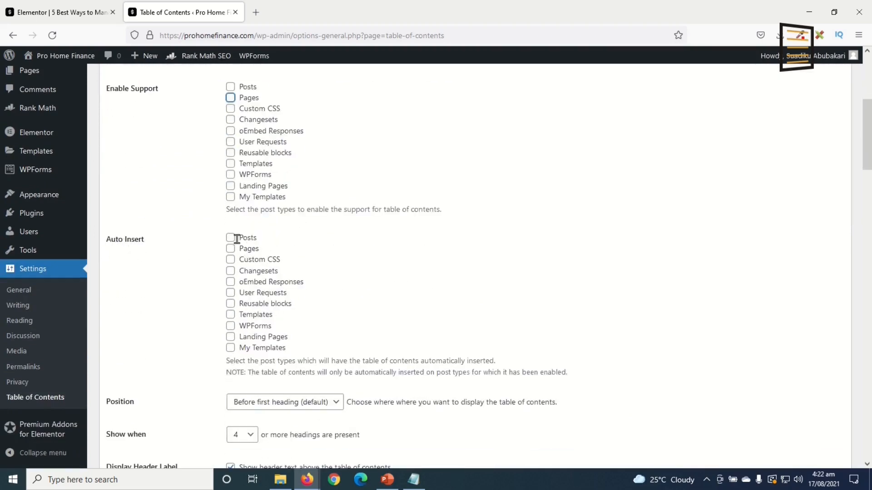
scroll(399, 350, "down", 20)
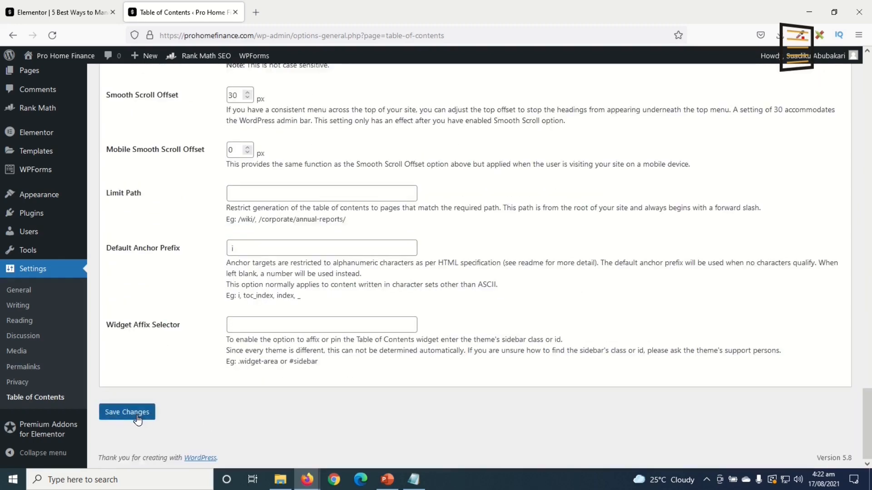
left_click(138, 420)
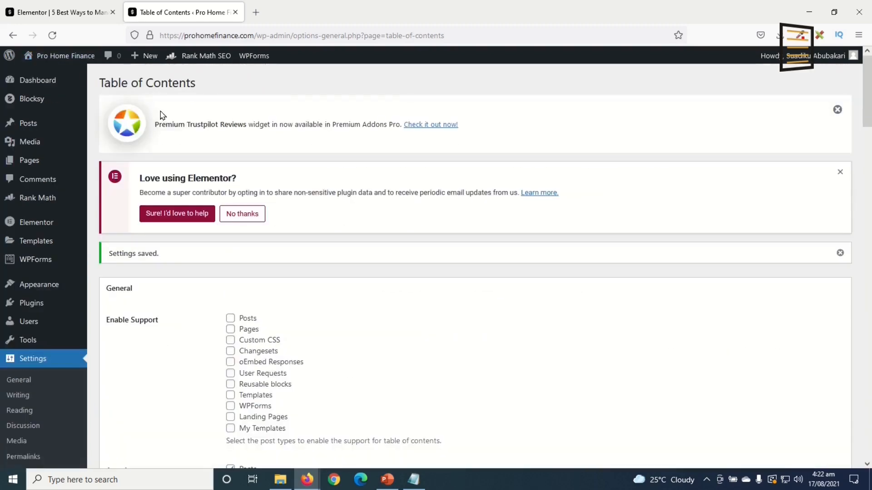
mouse_move(76, 59)
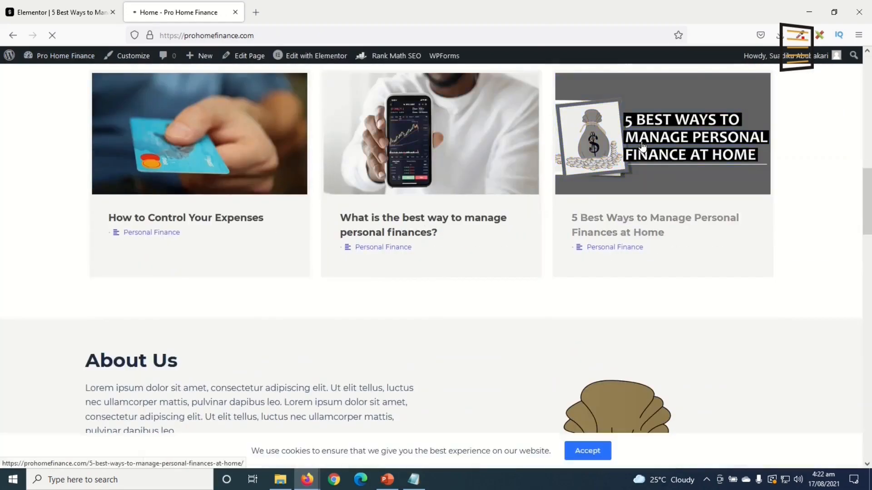
Check the live post for its auto-generated Table of Contents, then return to the Elementor editor
left_click(642, 151)
scroll(574, 330, "down", 10)
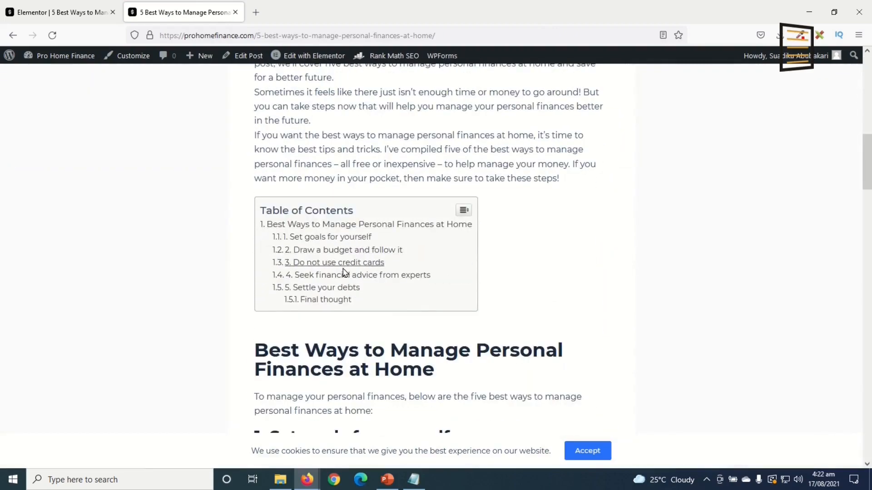
scroll(484, 277, "down", 5)
scroll(484, 274, "down", 5)
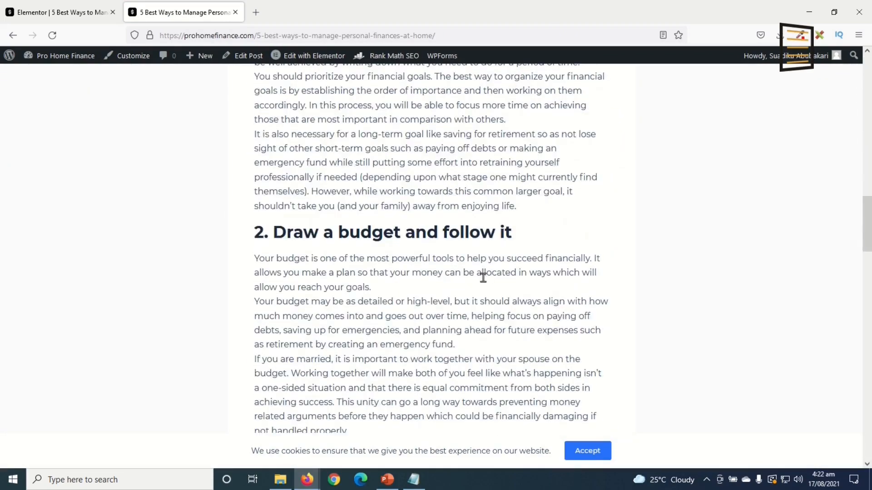
left_click(70, 19)
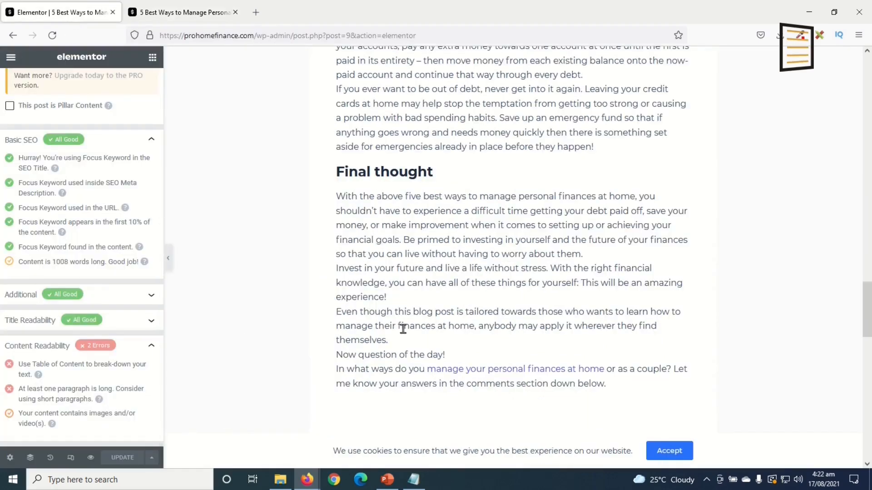
Find the Pro Home Finance '5 Best Ways' video on YouTube, copy its URL, and close the tab
left_click(256, 13)
type("5 best")
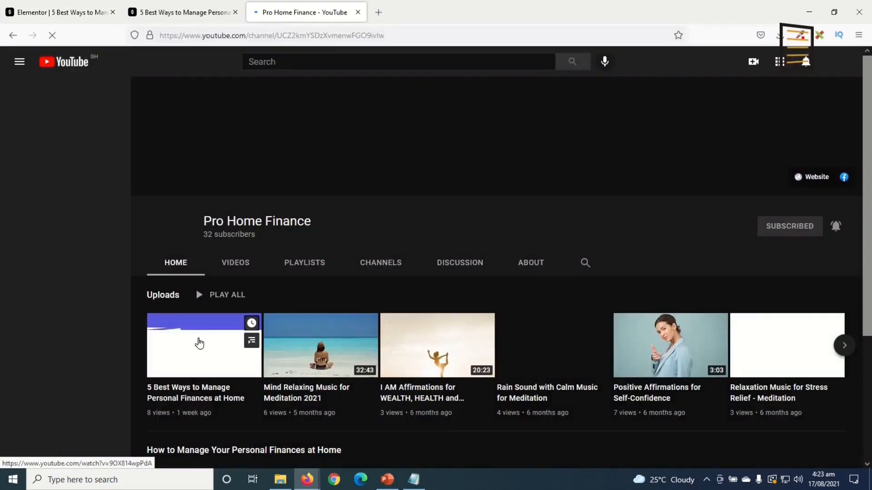
left_click(199, 344)
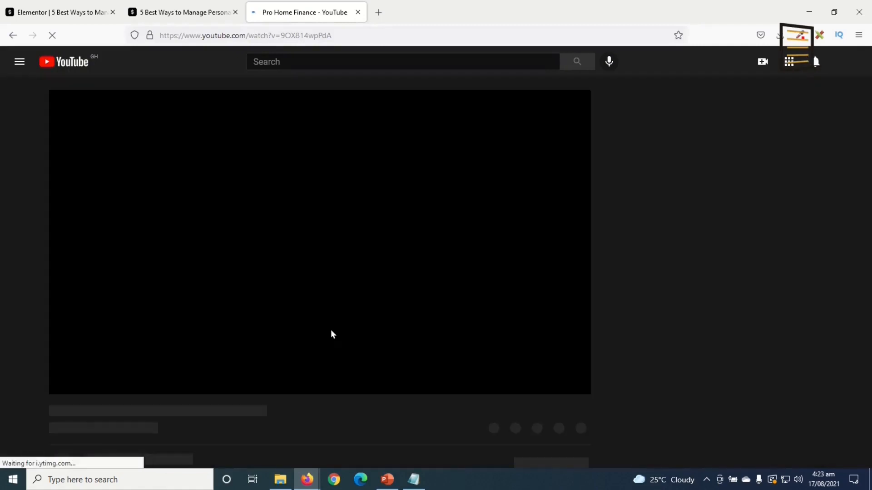
left_click(345, 31)
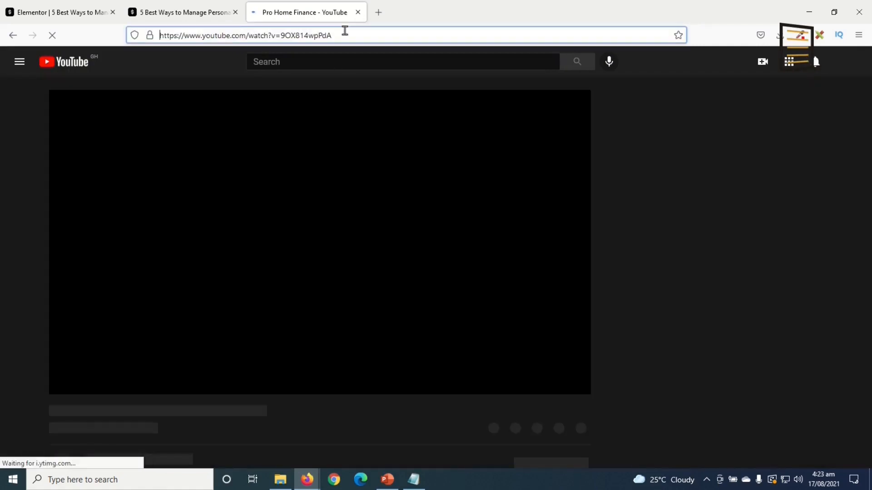
right_click(346, 32)
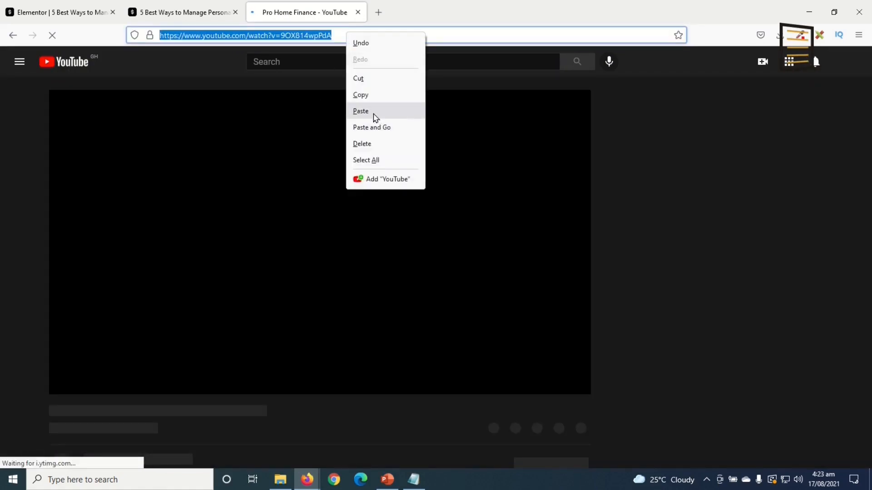
left_click(382, 99)
left_click(357, 15)
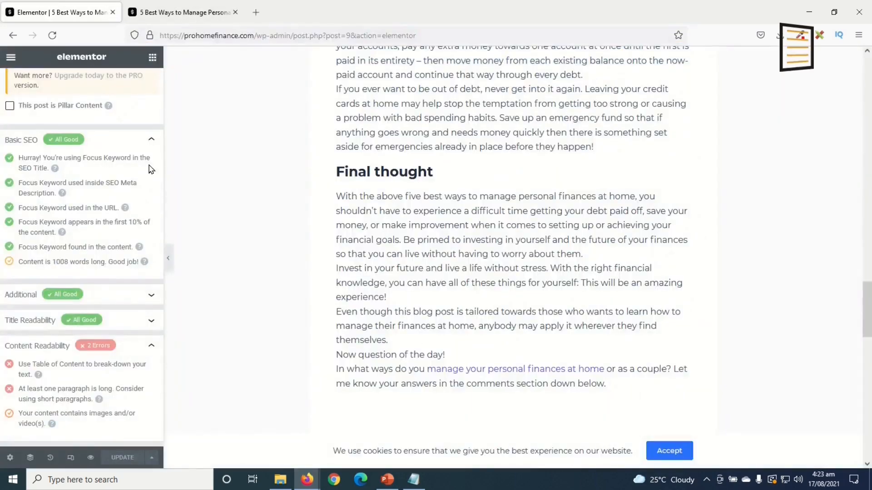
Add a Video widget below the closing paragraph and paste the YouTube video's URL, keeping YouTube as source
scroll(291, 277, "up", 10)
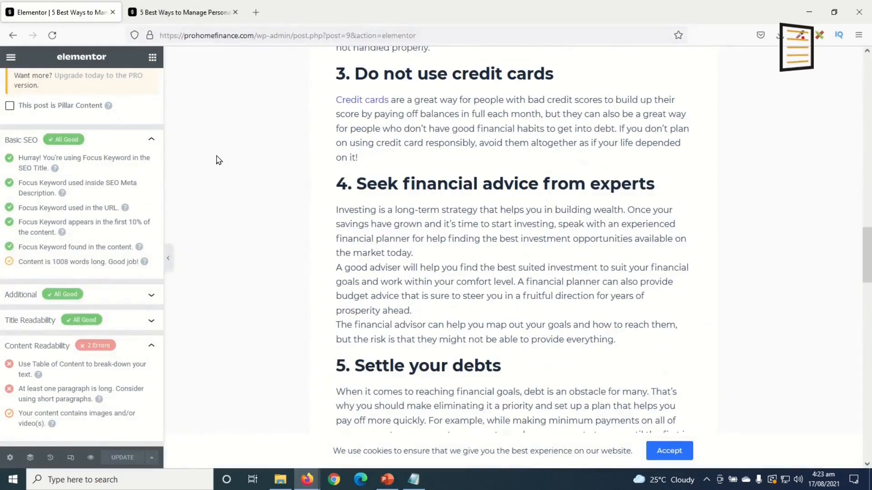
left_click(152, 58)
scroll(497, 304, "up", 1)
scroll(495, 306, "down", 15)
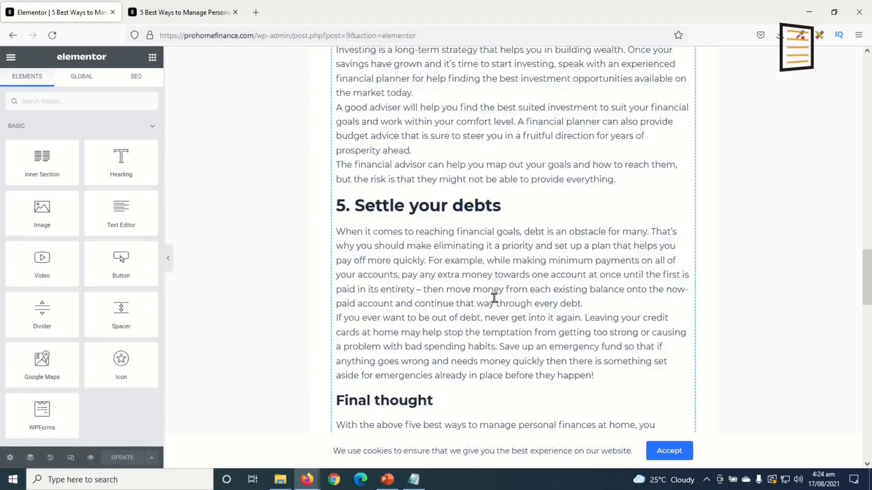
scroll(495, 311, "up", 5)
left_click_drag(42, 263, 444, 361)
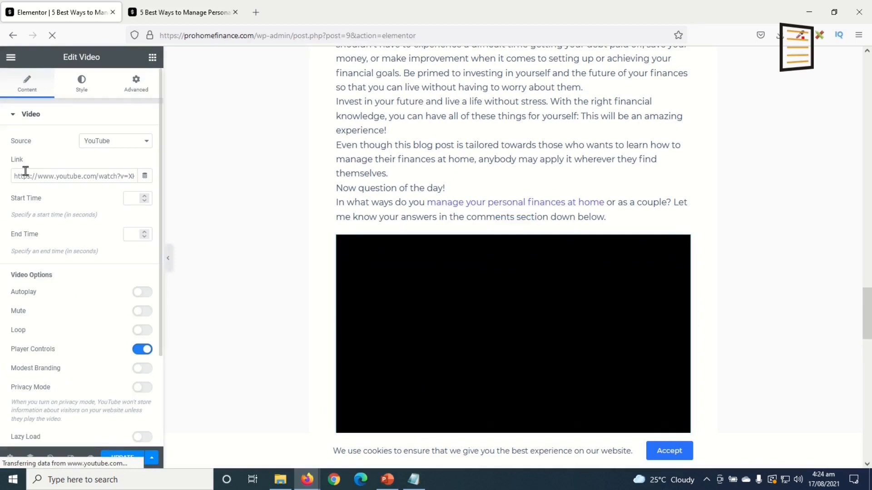
left_click(64, 176)
key("ctrl+a")
key("ctrl+v")
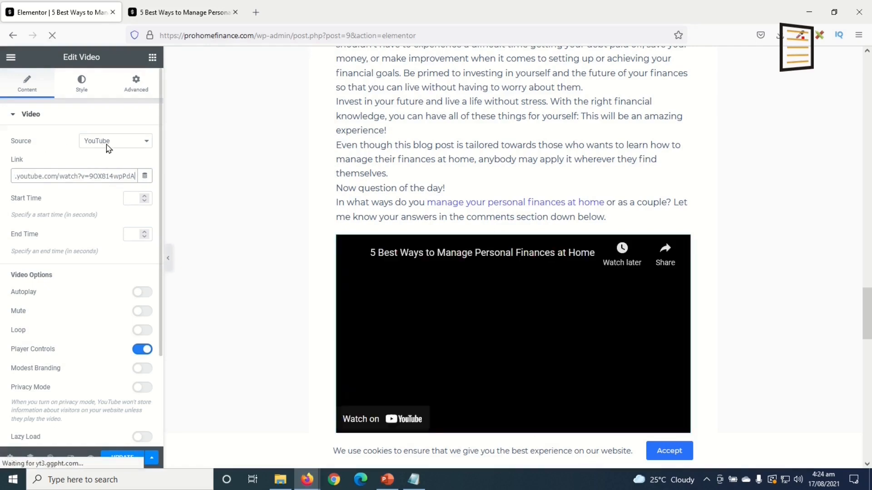
left_click(119, 147)
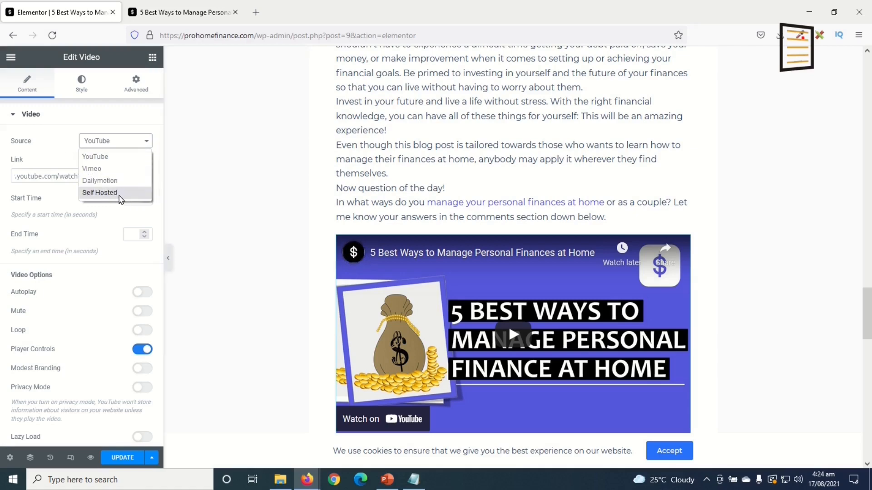
left_click(55, 143)
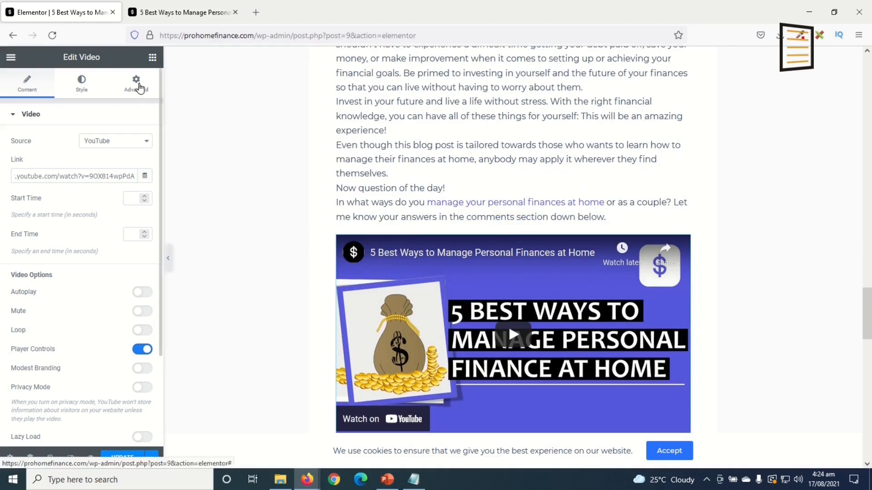
Place a Heading widget above the video and select its placeholder text
left_click(152, 57)
left_click_drag(118, 154, 373, 236)
left_click_drag(105, 154, 2, 116)
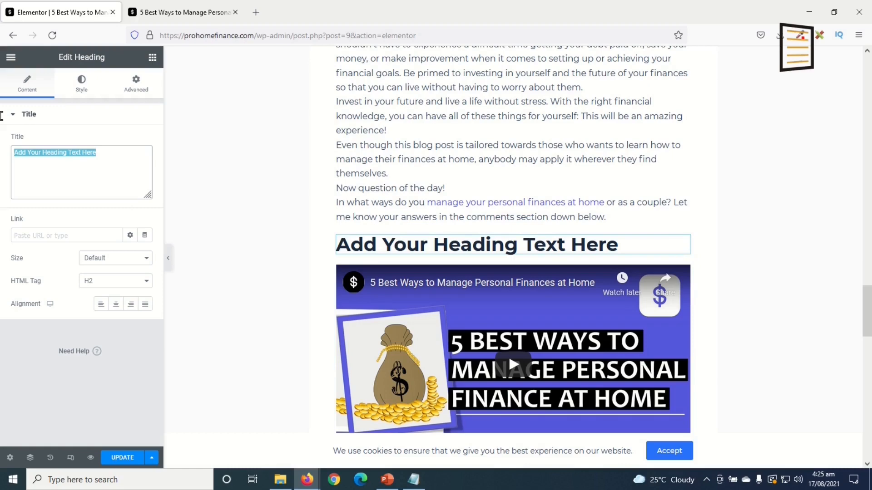
Change the heading text to 'Watch video on YouTube' and save the post
type("Watch video on YouTub")
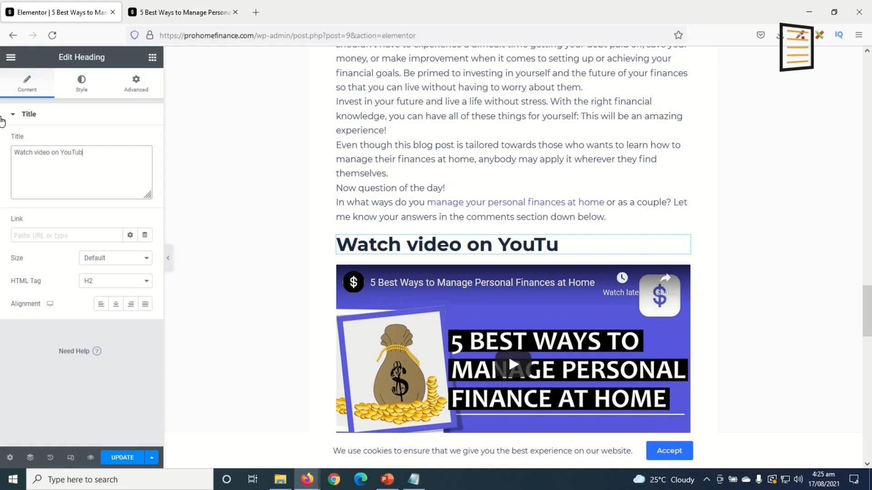
type("e")
left_click(121, 459)
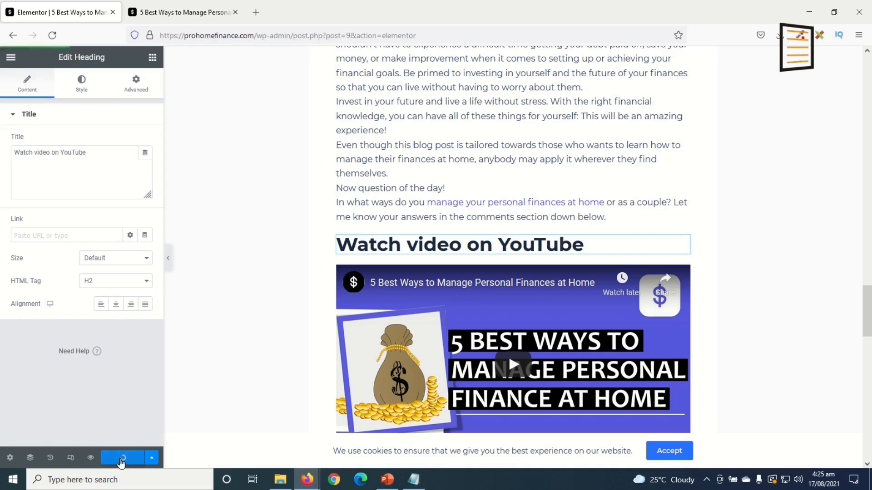
left_click(152, 57)
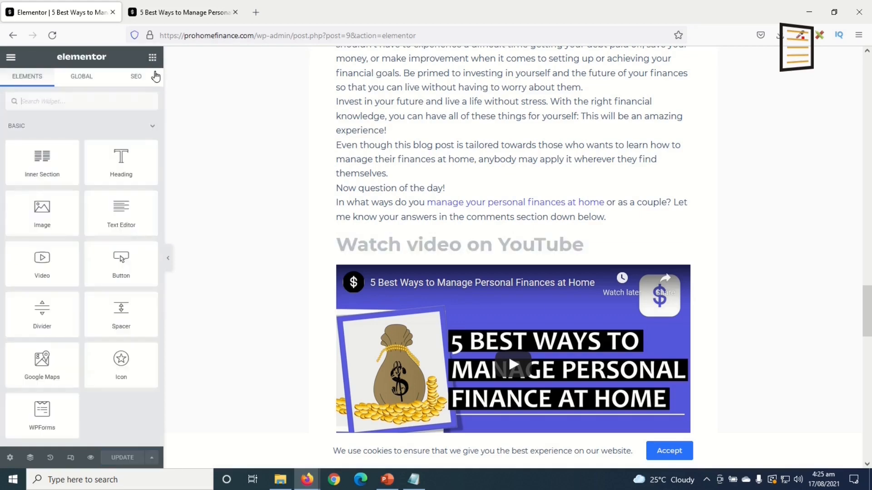
Review Rank Math's Content Readability errors, then reload the Elementor editor
left_click(138, 76)
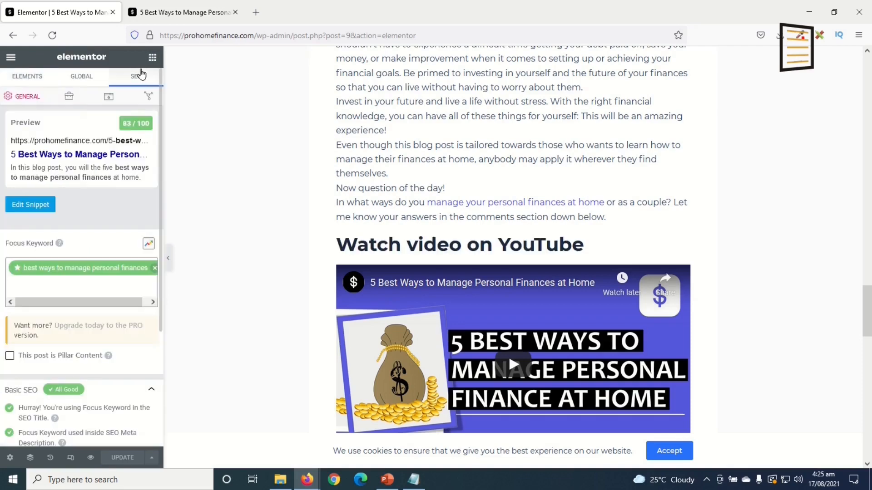
scroll(91, 331, "down", 3)
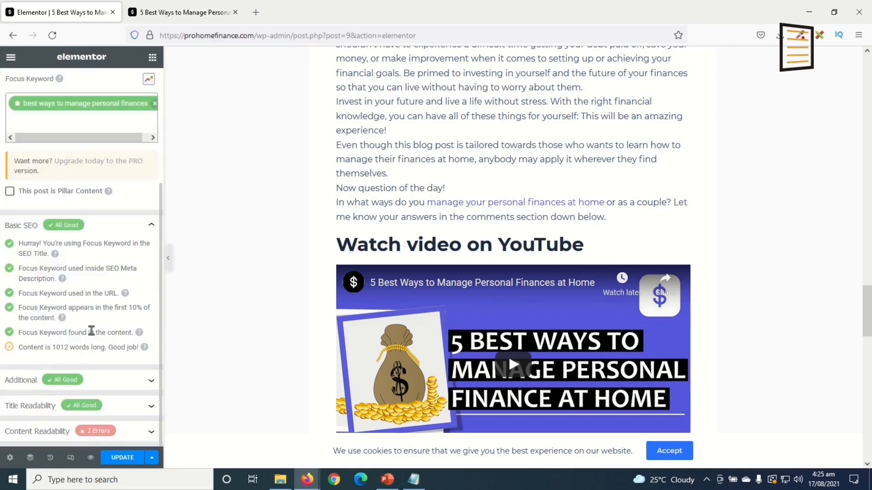
left_click(150, 432)
scroll(120, 423, "down", 2)
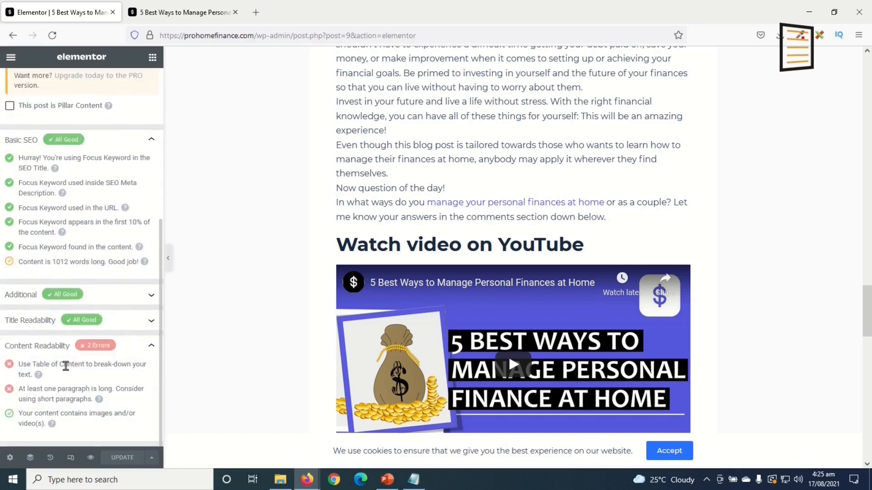
left_click(52, 35)
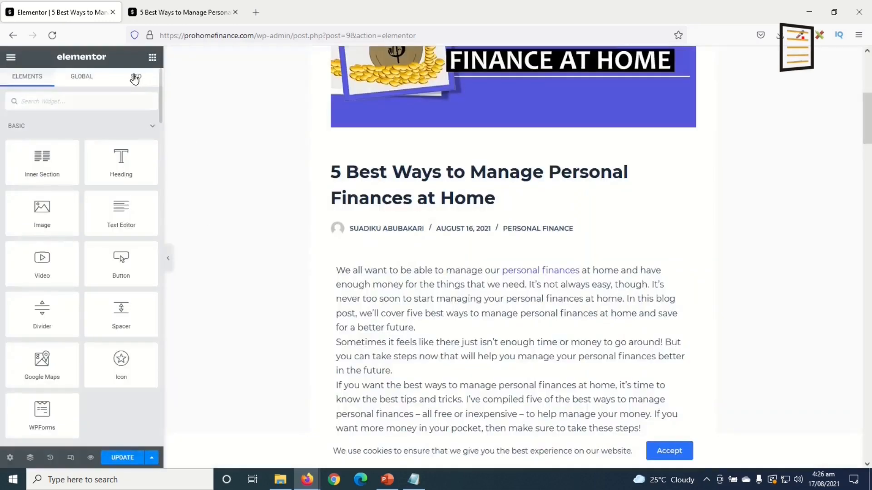
Reopen Rank Math's Content Readability checks and scroll through the post preview to verify it
left_click(135, 77)
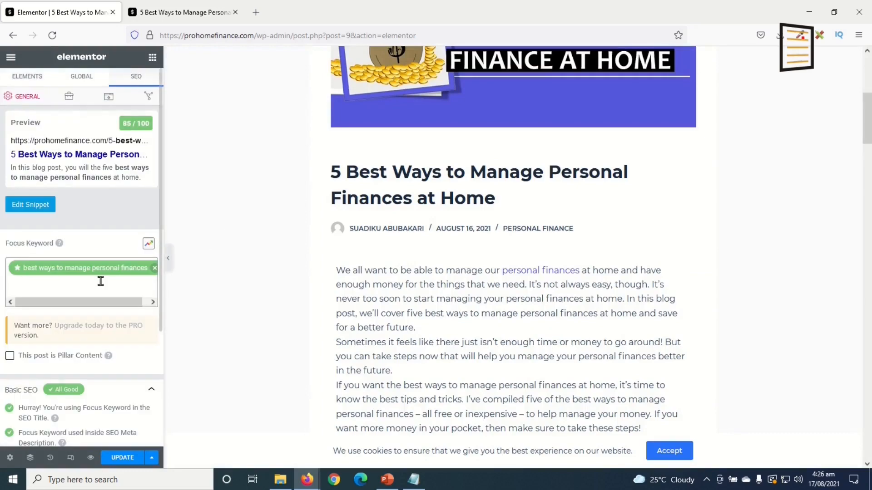
scroll(100, 312, "down", 3)
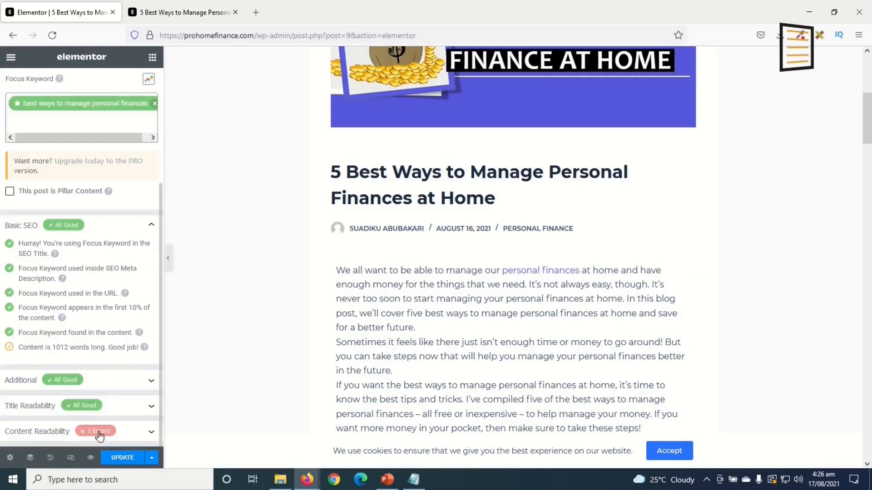
left_click(139, 436)
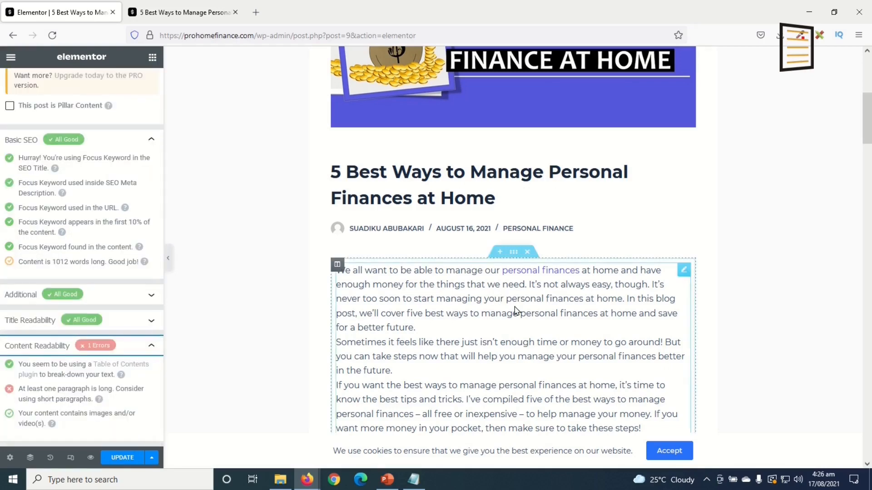
scroll(518, 311, "down", 5)
scroll(549, 283, "down", 5)
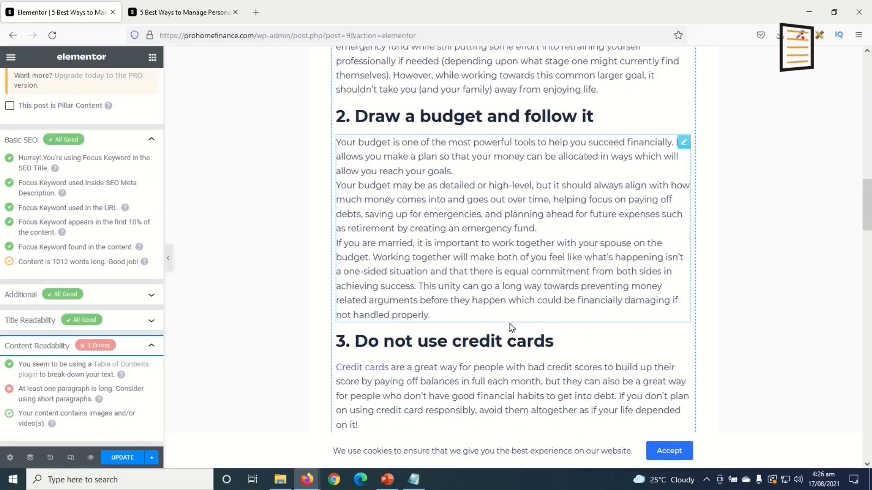
scroll(490, 361, "down", 10)
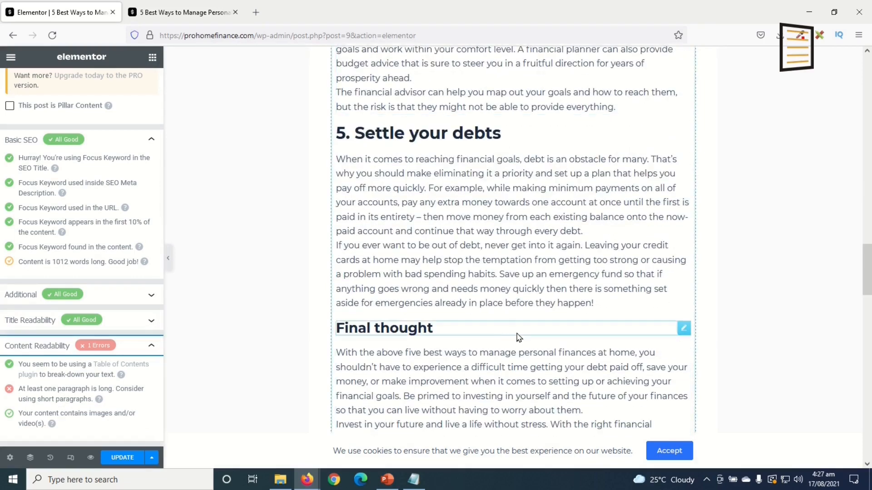
scroll(603, 383, "up", 20)
scroll(603, 384, "up", 2)
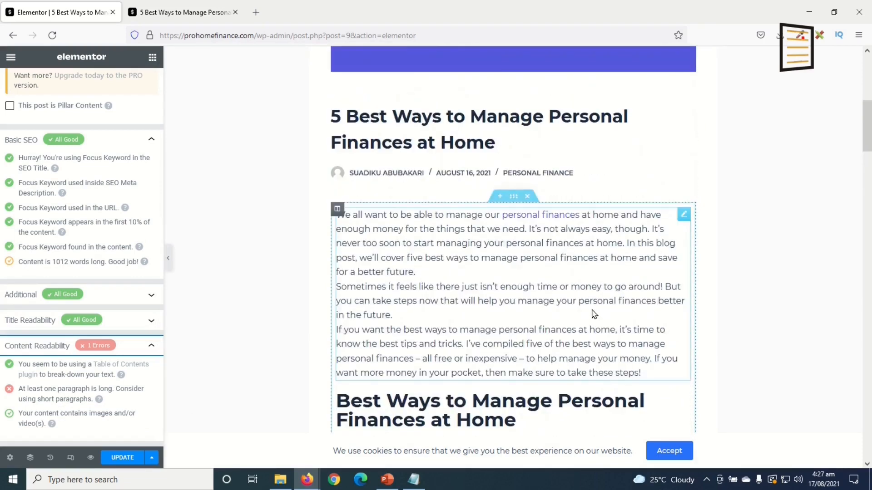
scroll(594, 313, "down", 13)
scroll(591, 309, "up", 11)
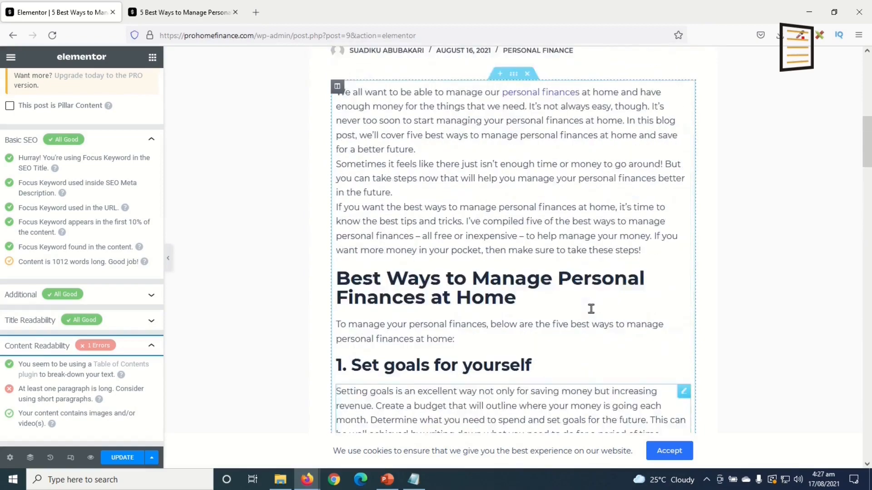
scroll(584, 323, "up", 5)
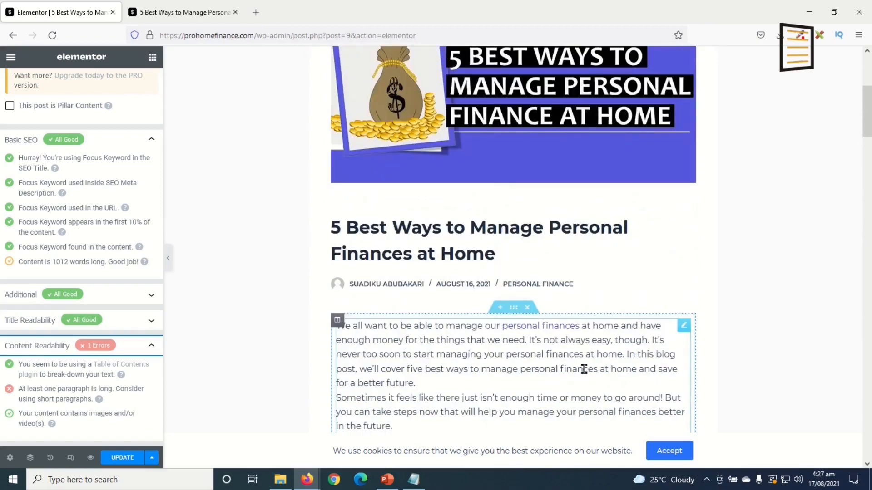
scroll(584, 369, "down", 1)
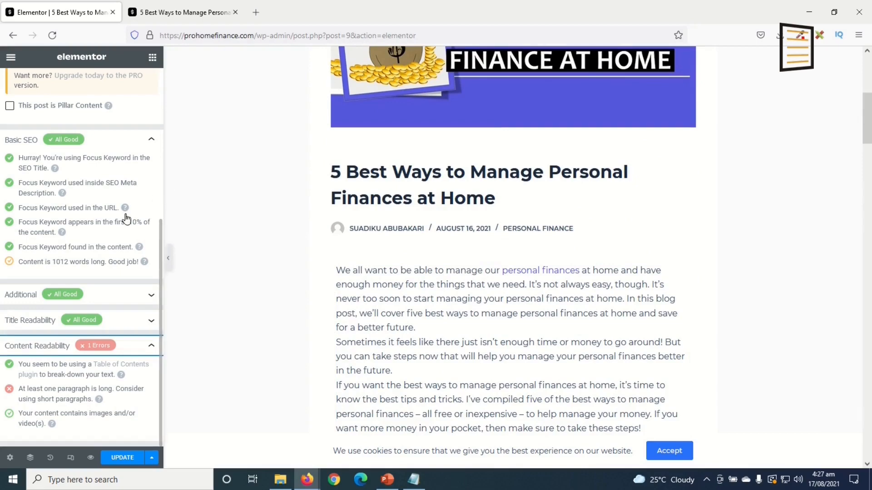
scroll(103, 272, "up", 5)
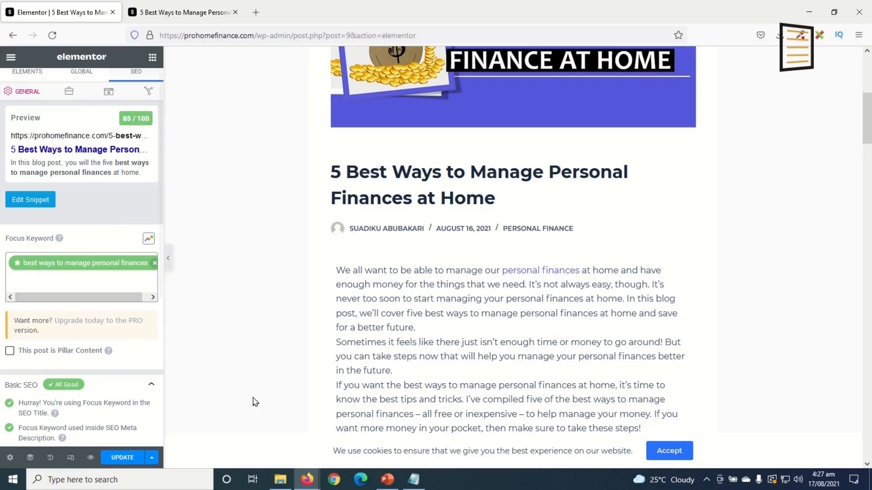
Update the post and close the Elementor editor tab
left_click(123, 458)
left_click(113, 12)
scroll(513, 350, "up", 15)
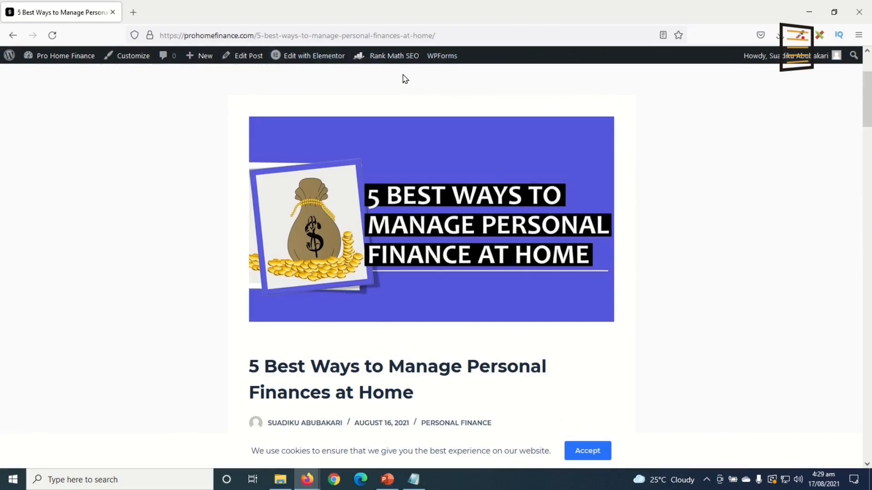
Open Rank Math SEO's Analytics page in a new tab and switch to it
mouse_move(389, 57)
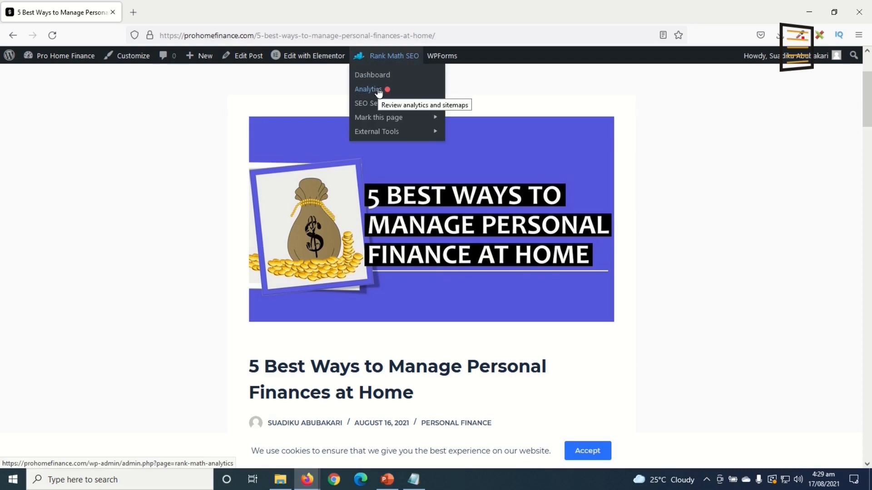
right_click(378, 91)
left_click(421, 98)
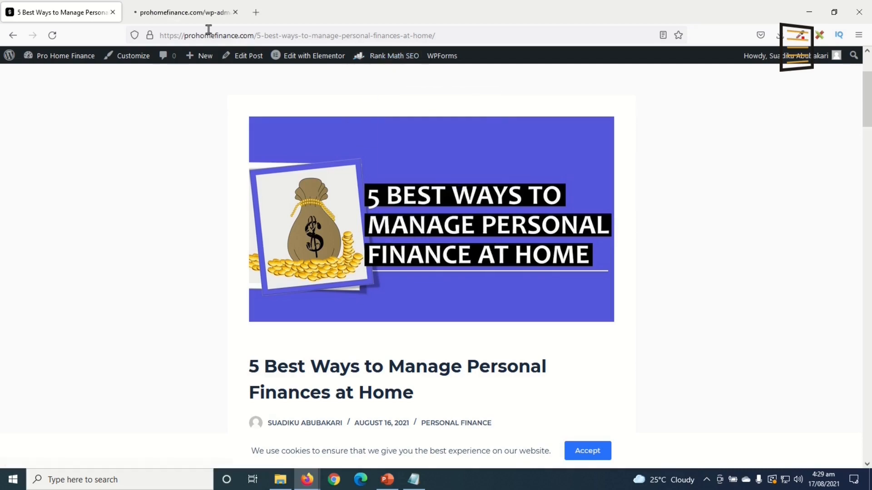
left_click(186, 12)
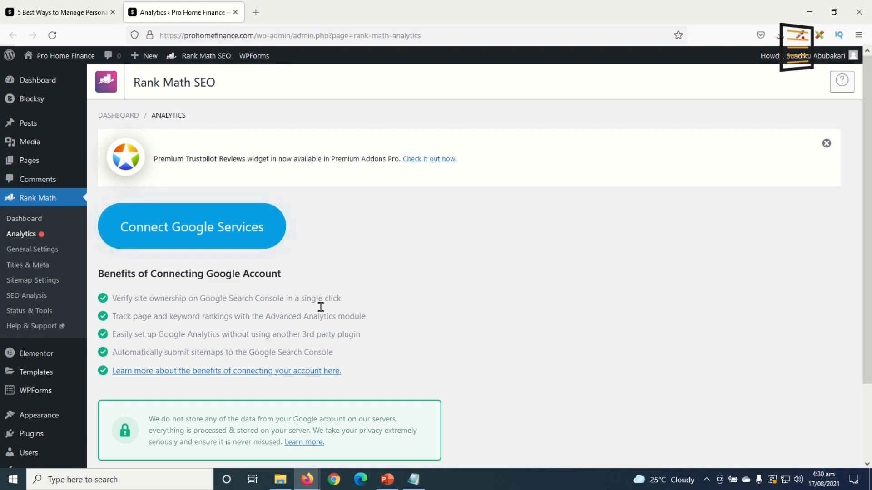
Close the Analytics tab and go to the site's home page
left_click(236, 13)
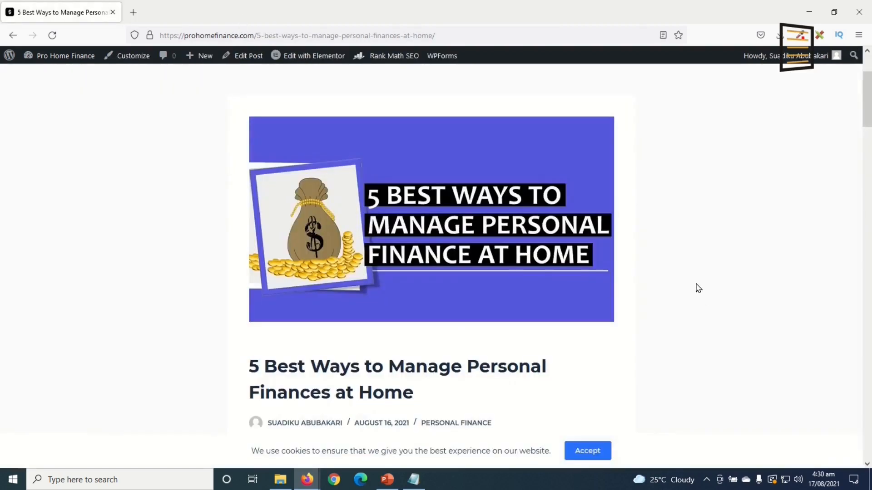
scroll(687, 263, "up", 3)
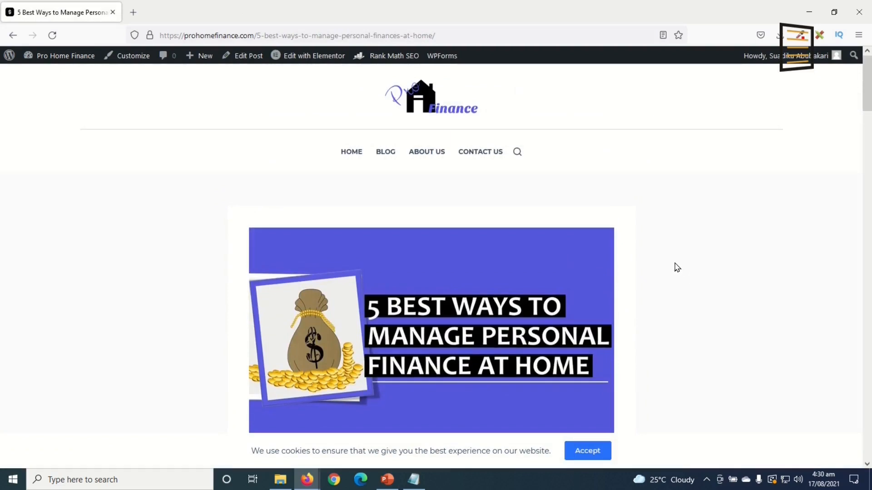
left_click(359, 151)
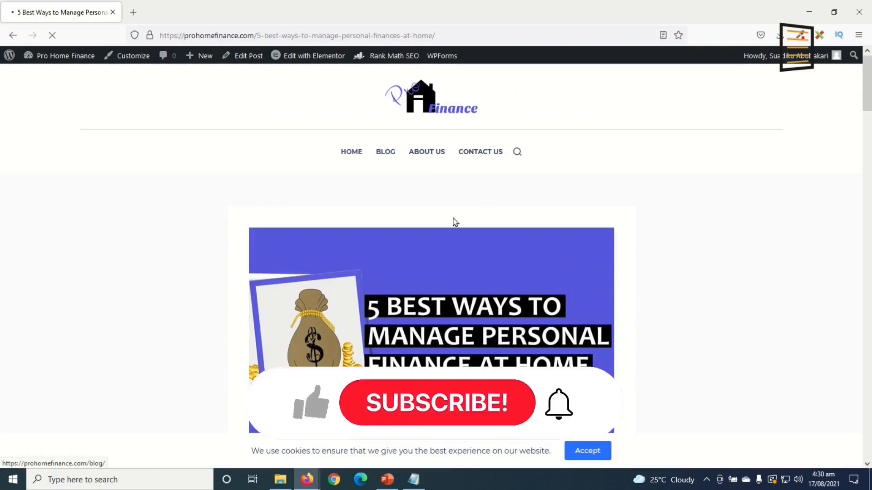
scroll(646, 282, "down", 14)
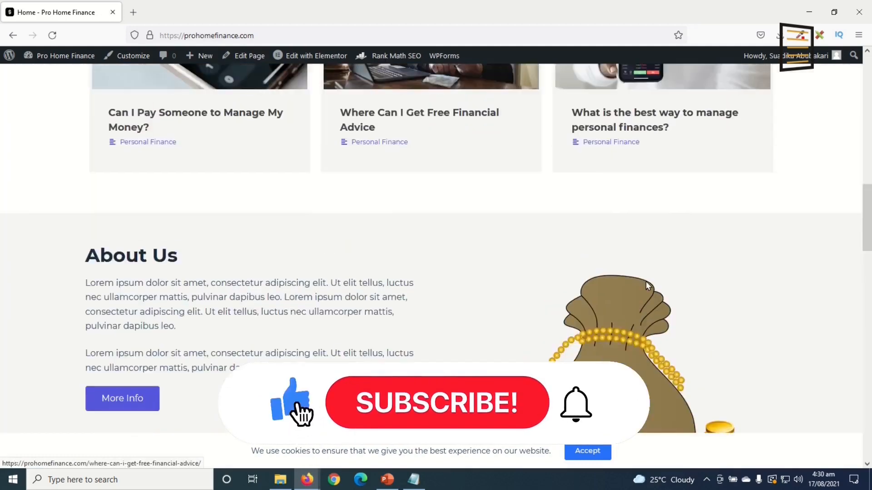
scroll(646, 282, "up", 15)
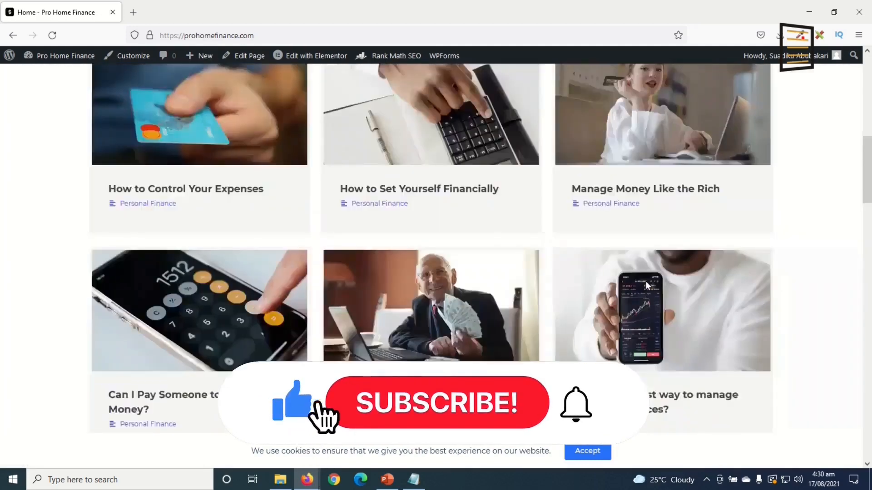
scroll(610, 258, "down", 5)
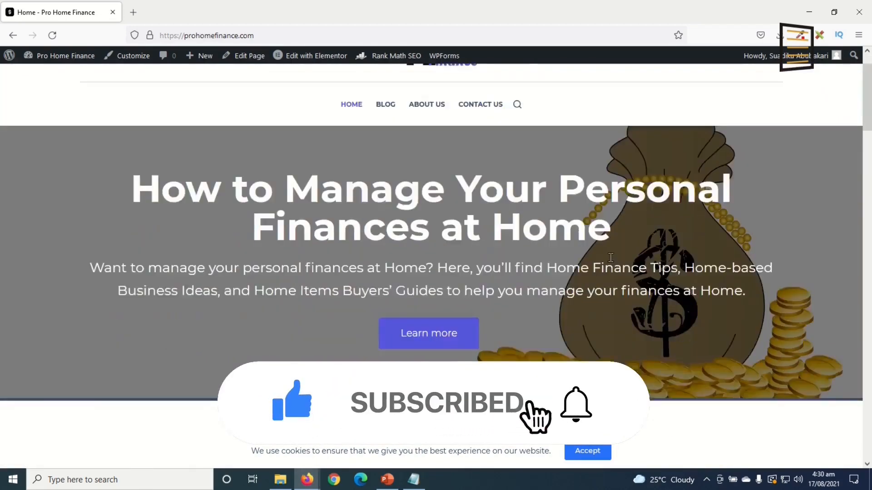
scroll(611, 258, "up", 5)
Open the Contact Us page from the navigation menu and scroll through it
left_click(472, 155)
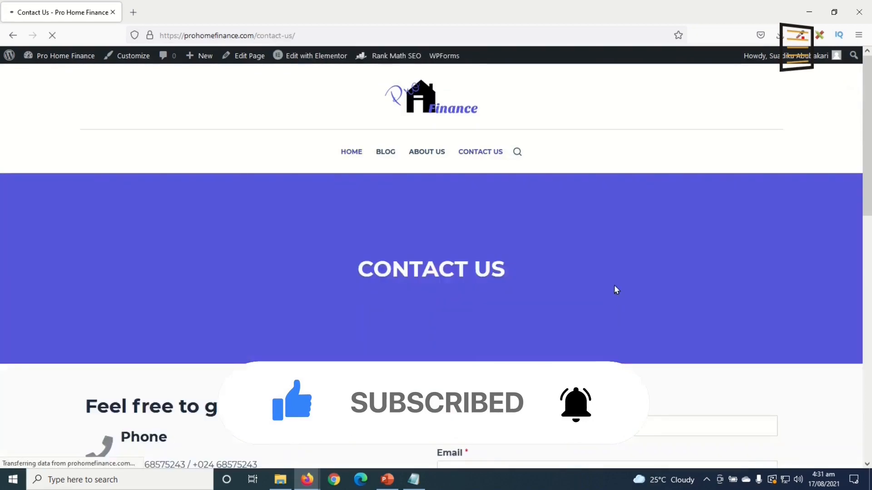
scroll(570, 300, "down", 5)
scroll(570, 301, "down", 5)
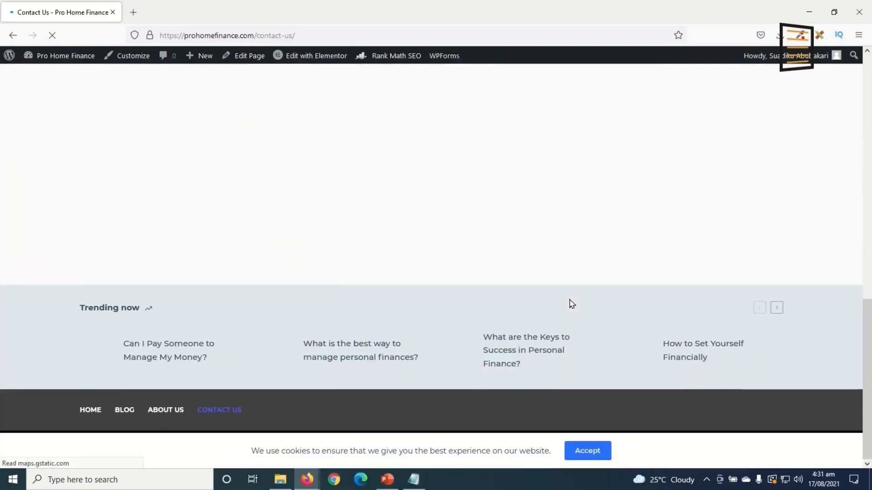
scroll(569, 300, "up", 5)
scroll(569, 300, "up", 5)
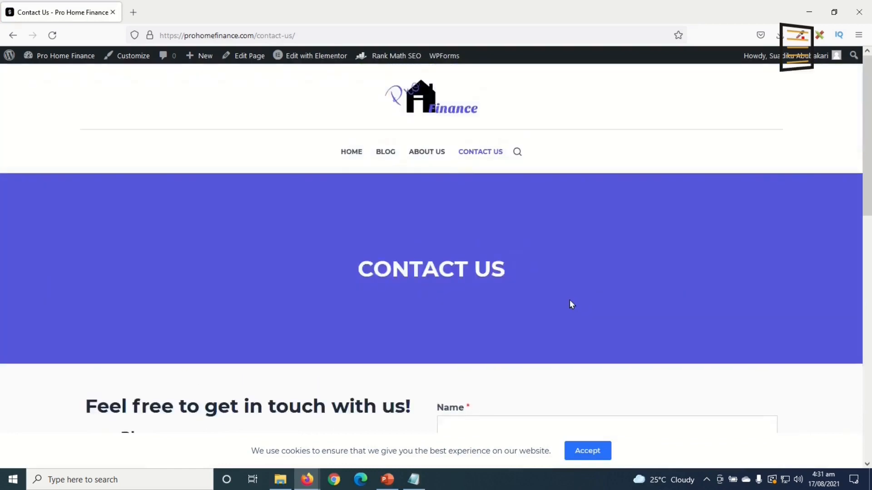